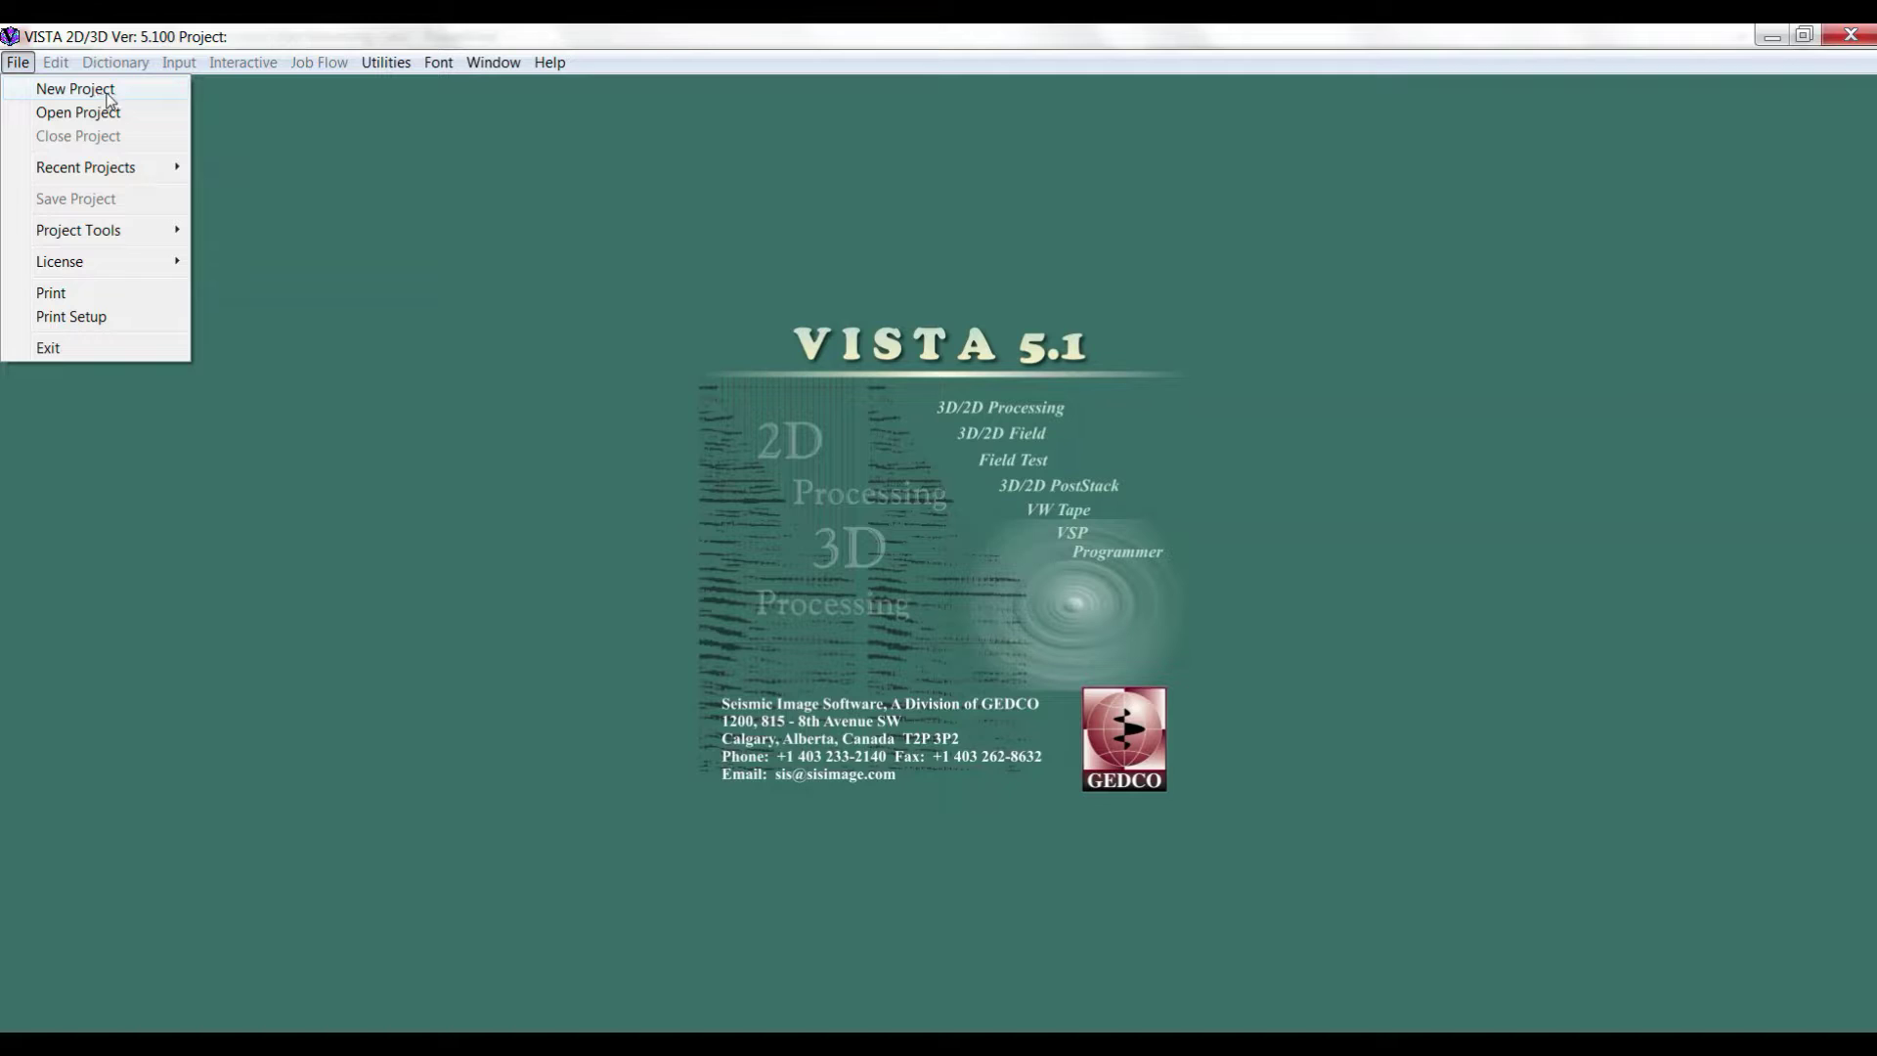
- Create a new project file named test2 in the Class Test folder inside TutorialProjects
{"action": "left_click", "coordinate": [118, 93]}
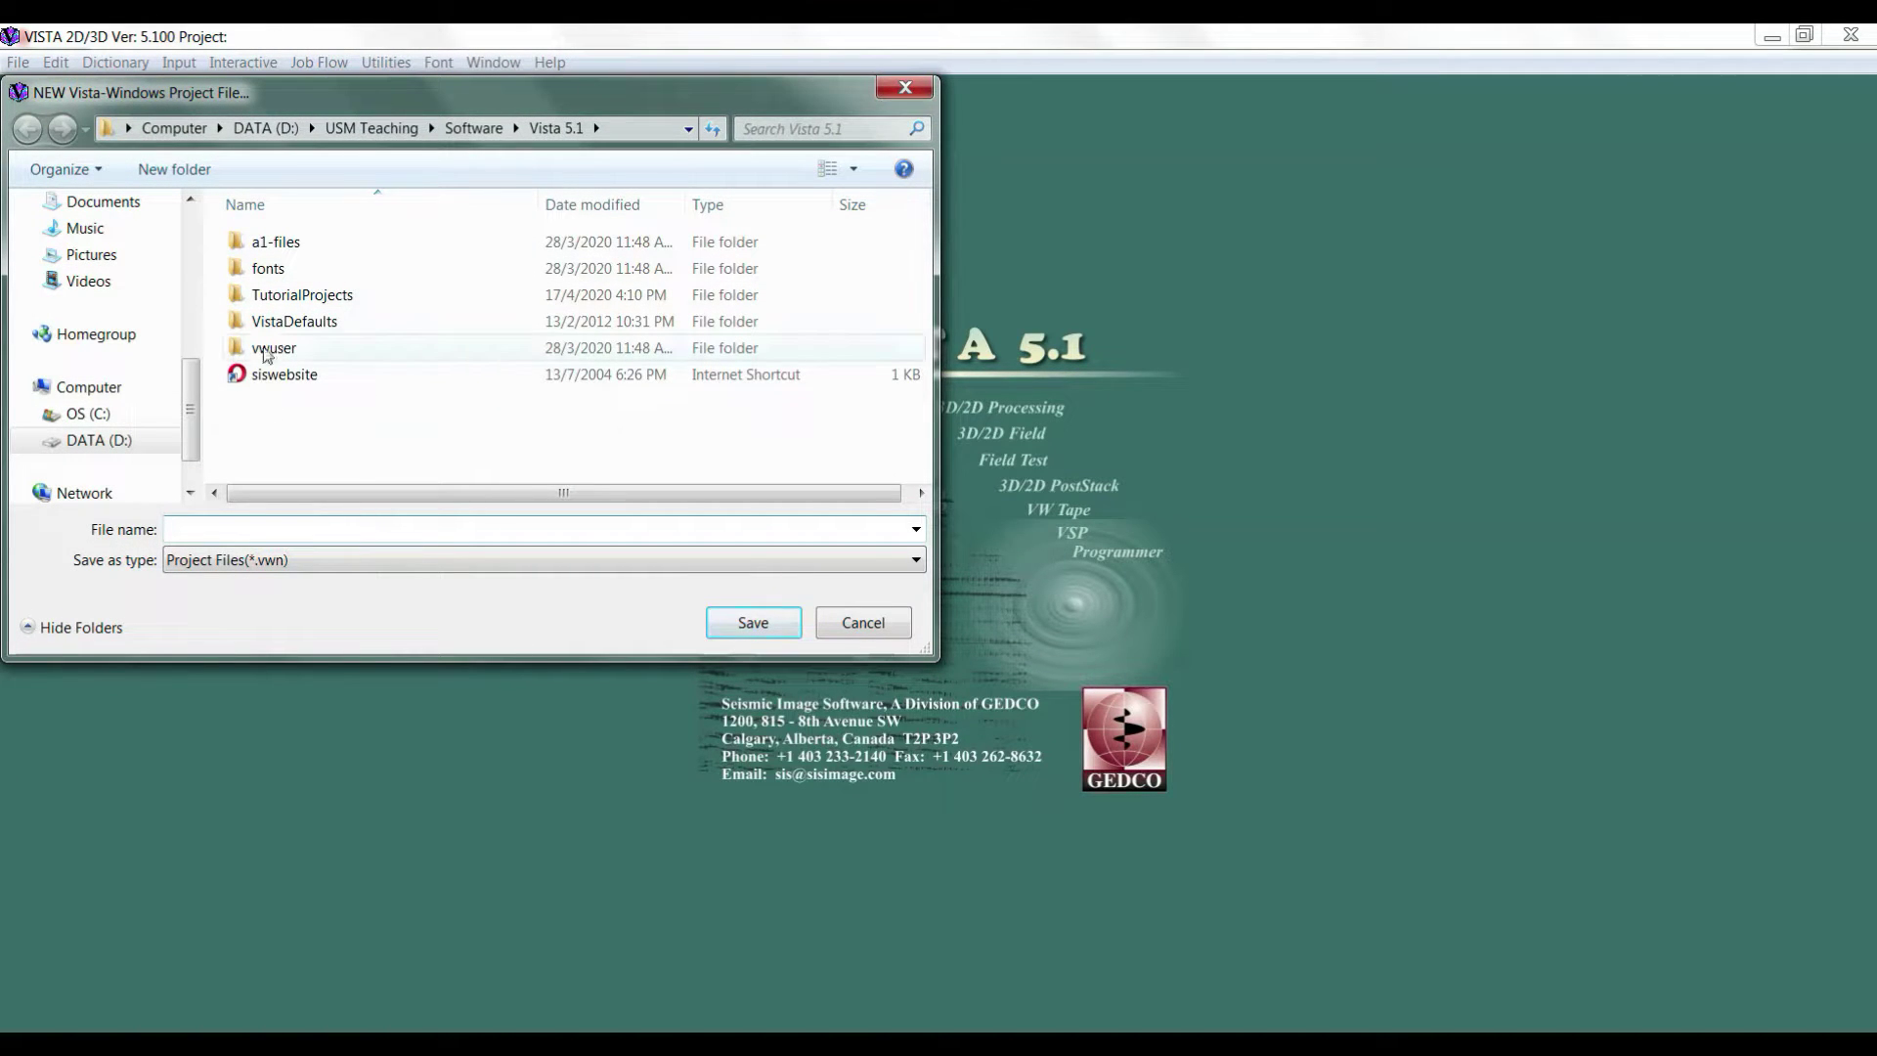
{"action": "double_click", "coordinate": [290, 304]}
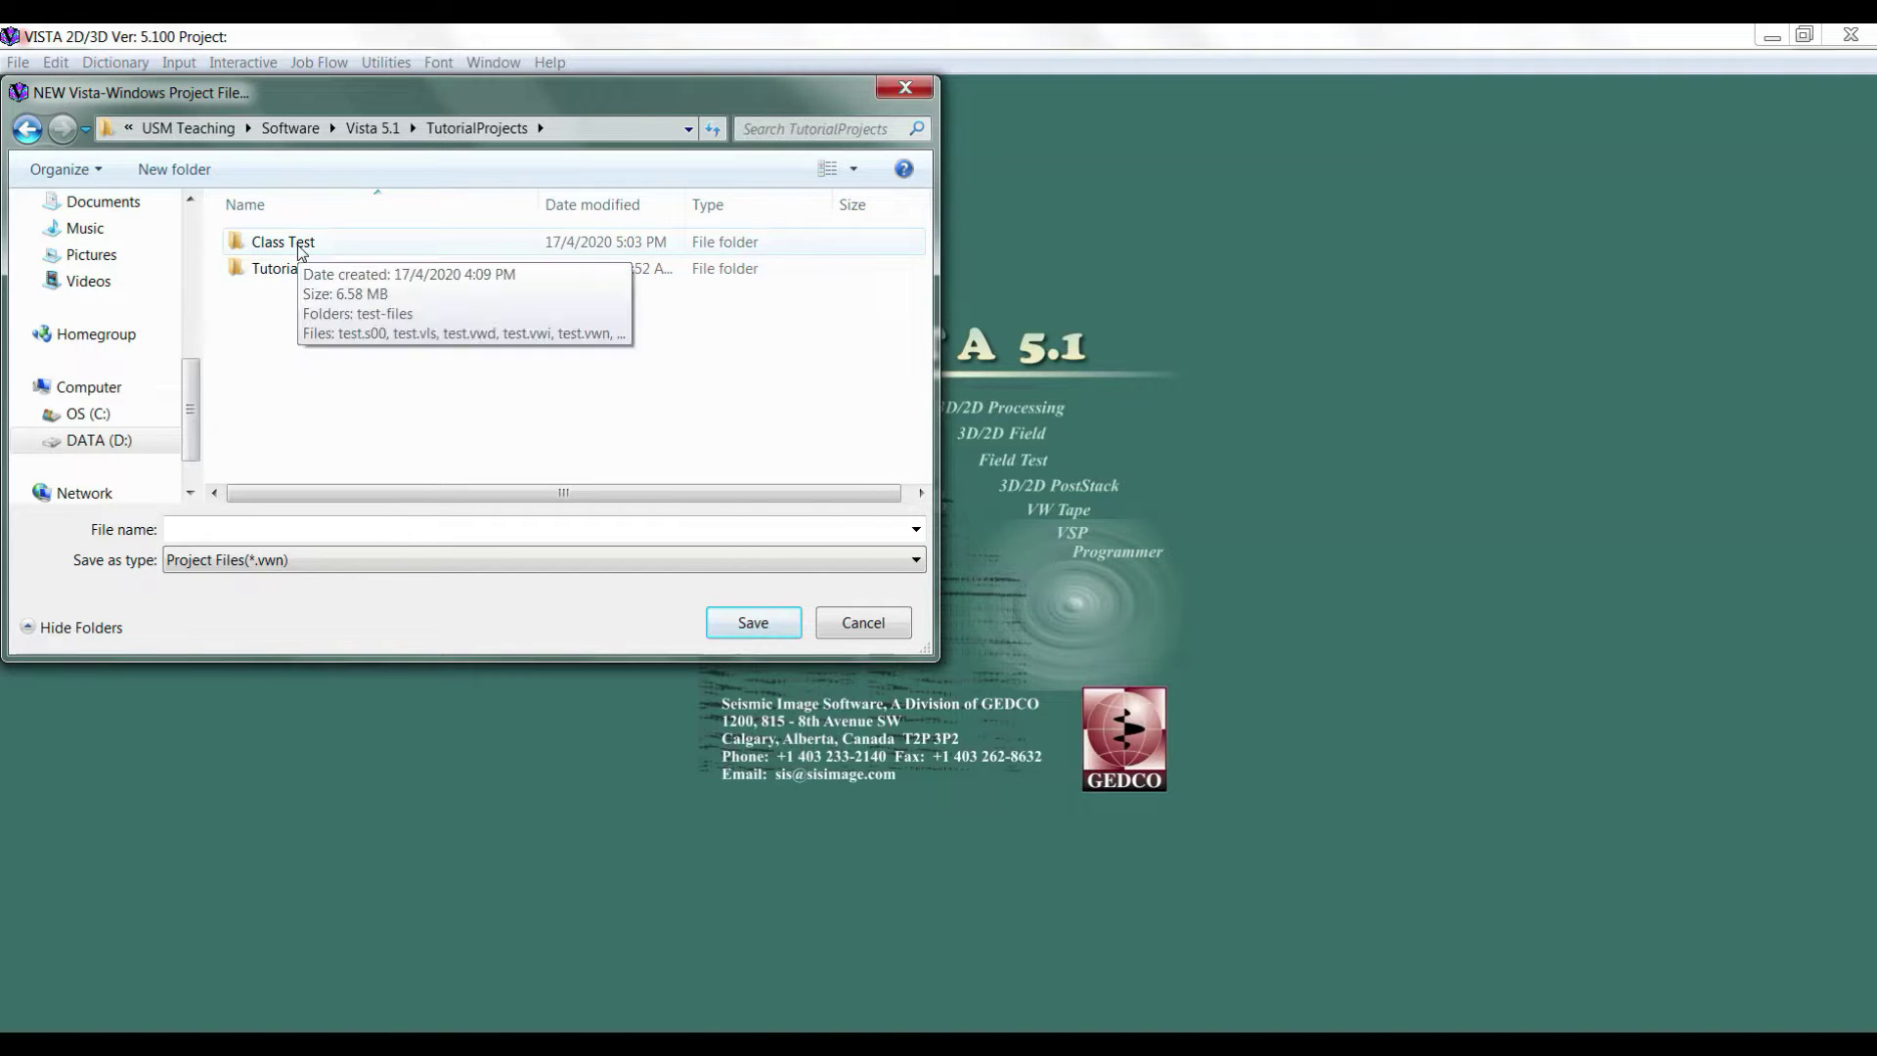
{"action": "double_click", "coordinate": [301, 252]}
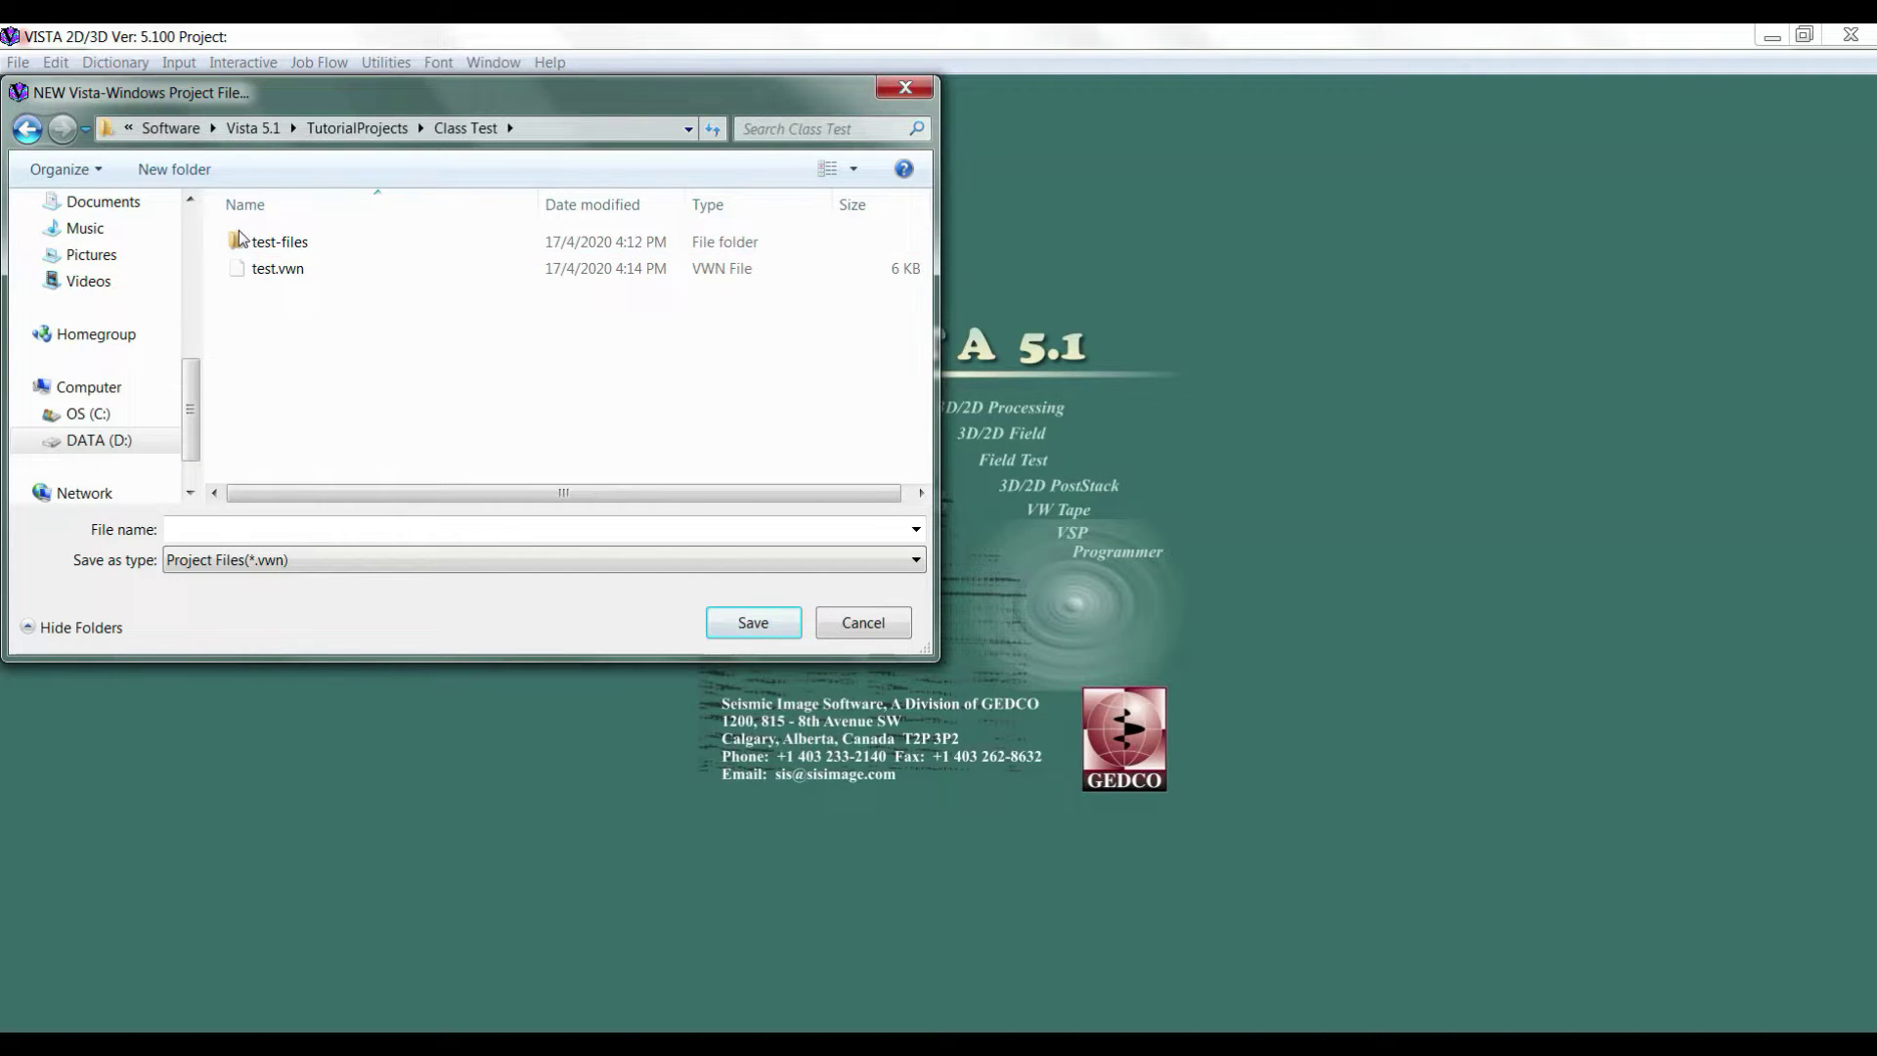
{"action": "left_click", "coordinate": [275, 529]}
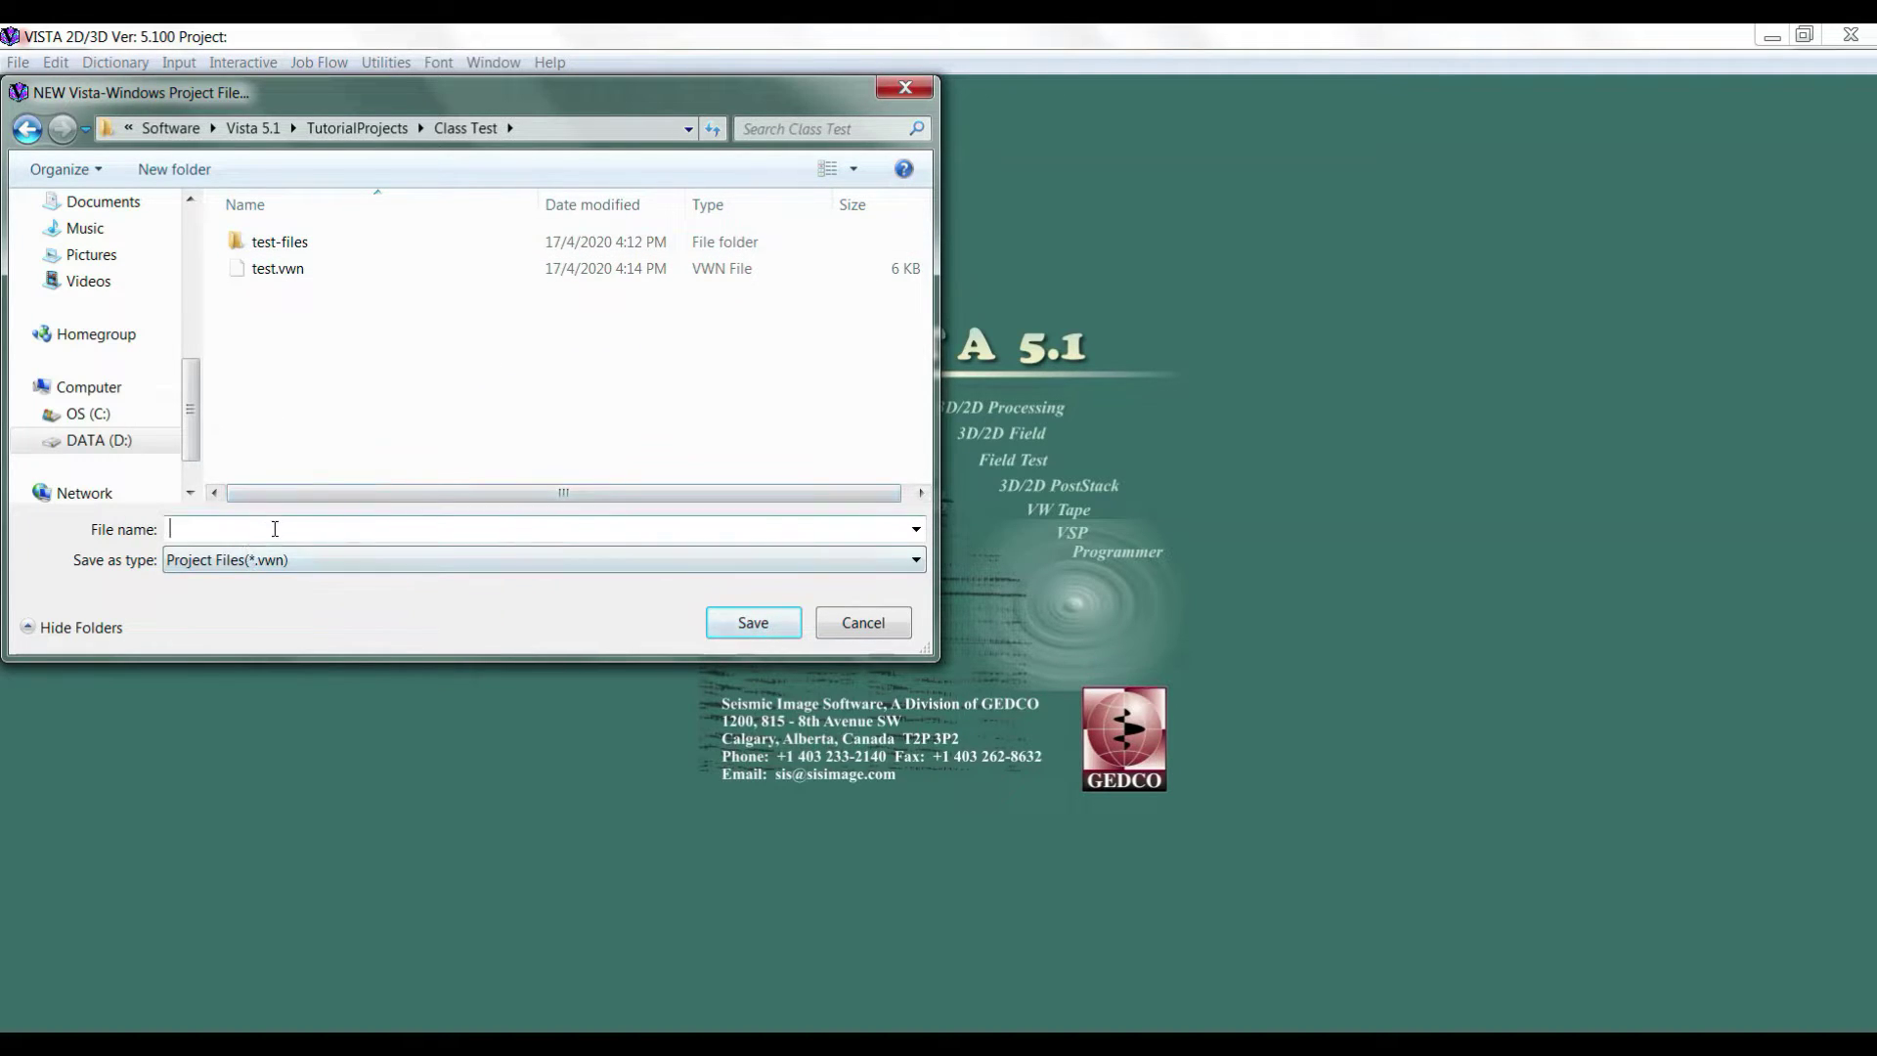
{"action": "type", "text": "t"}
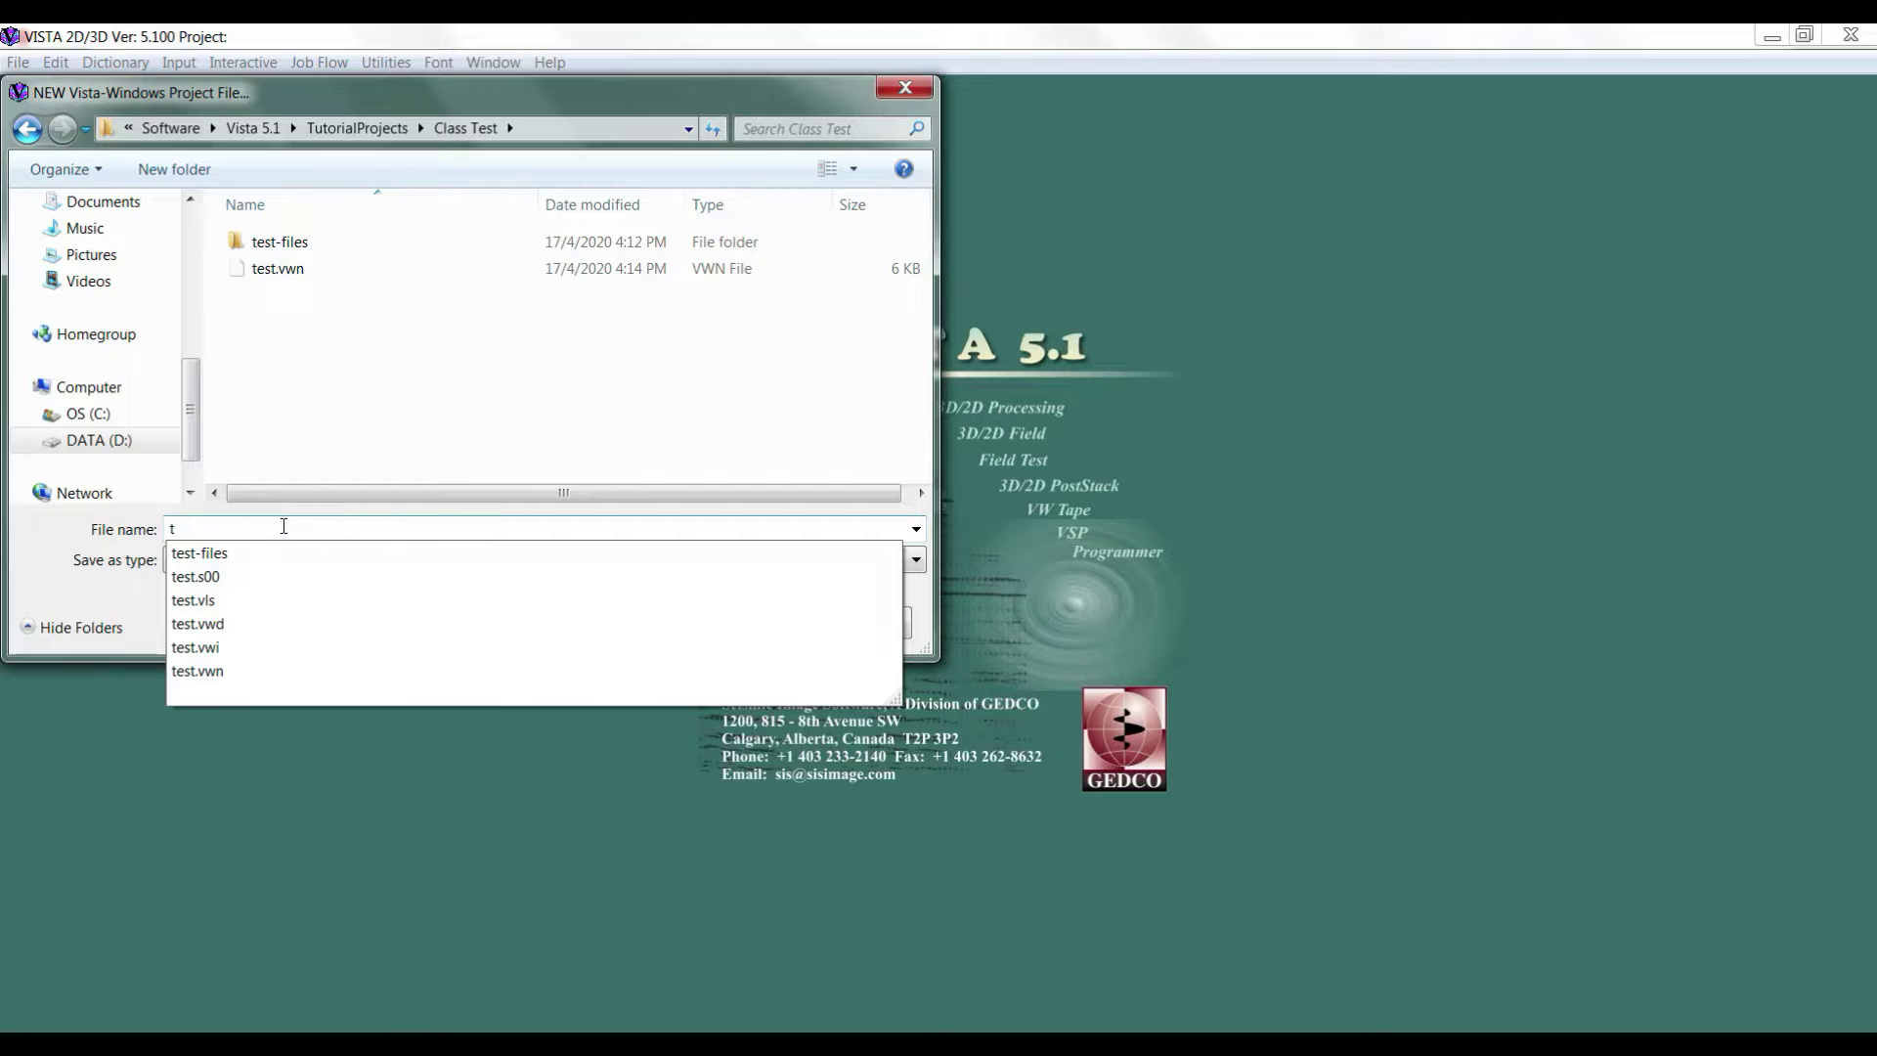
{"action": "type", "text": "est2"}
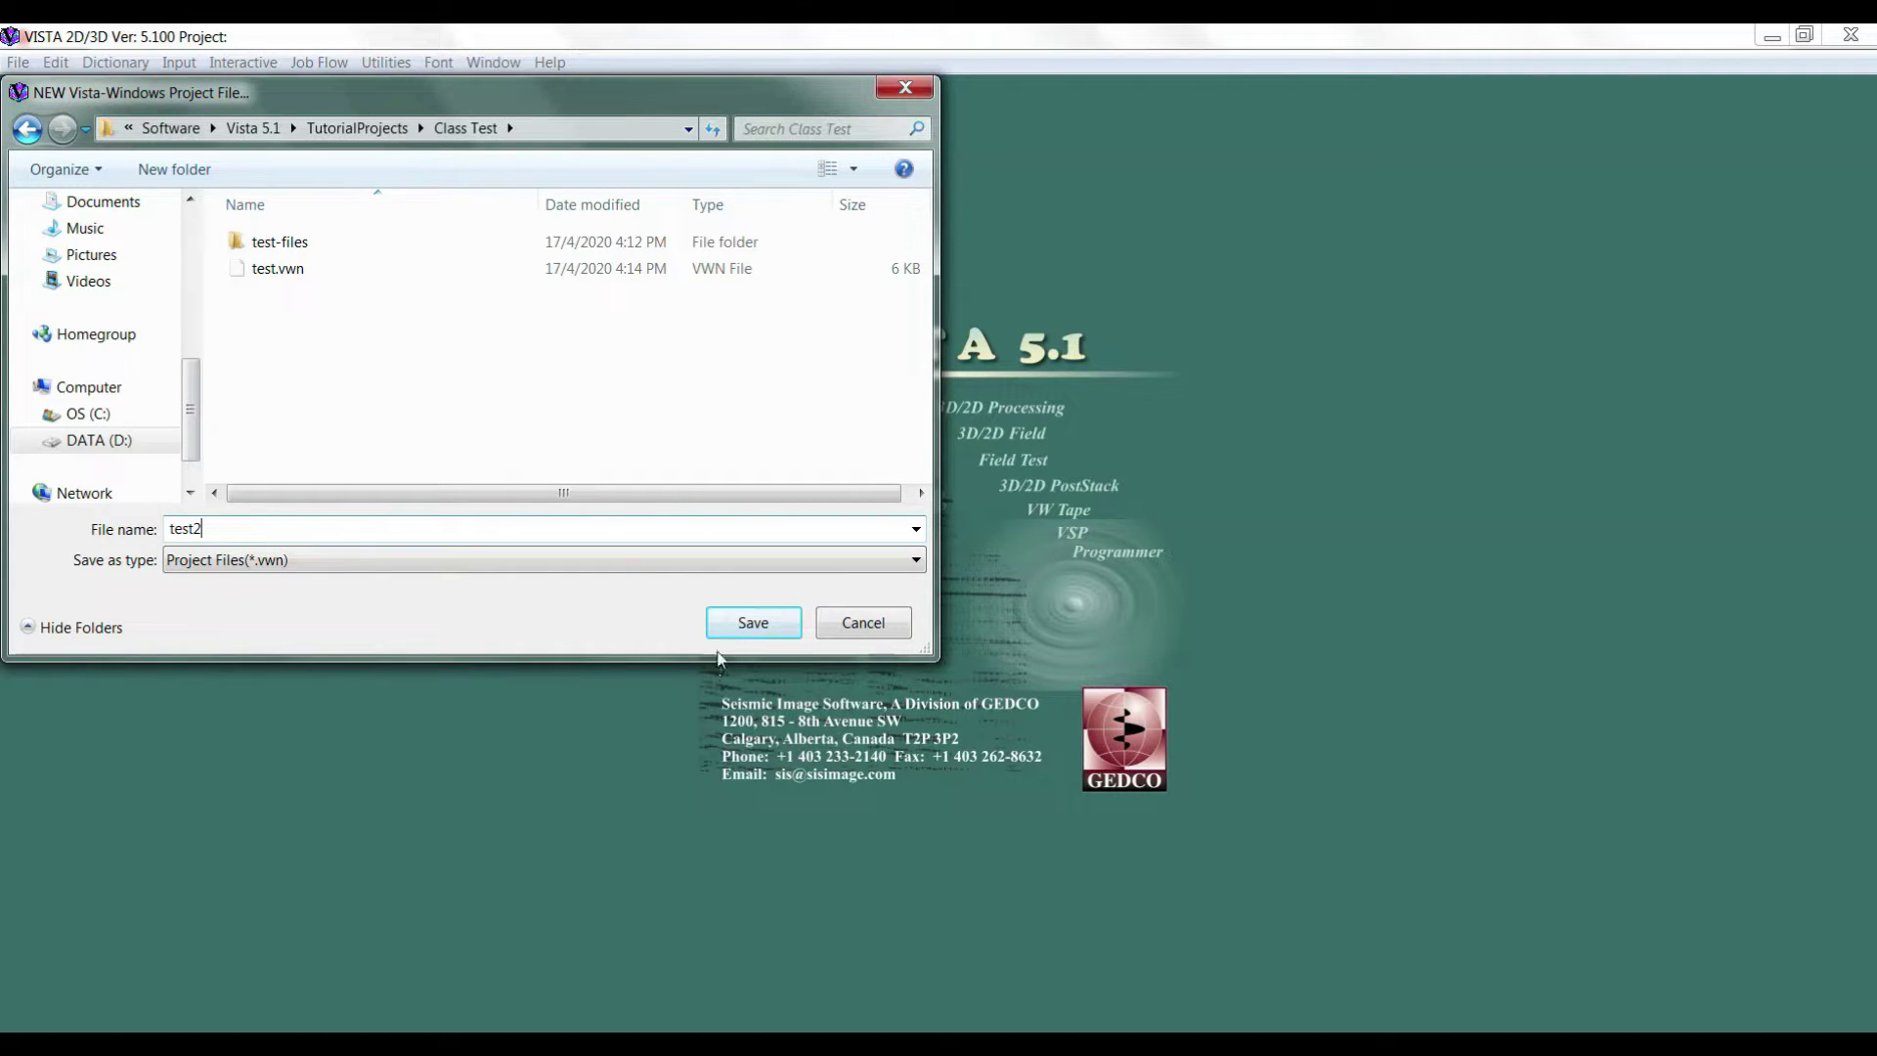
{"action": "left_click", "coordinate": [753, 626]}
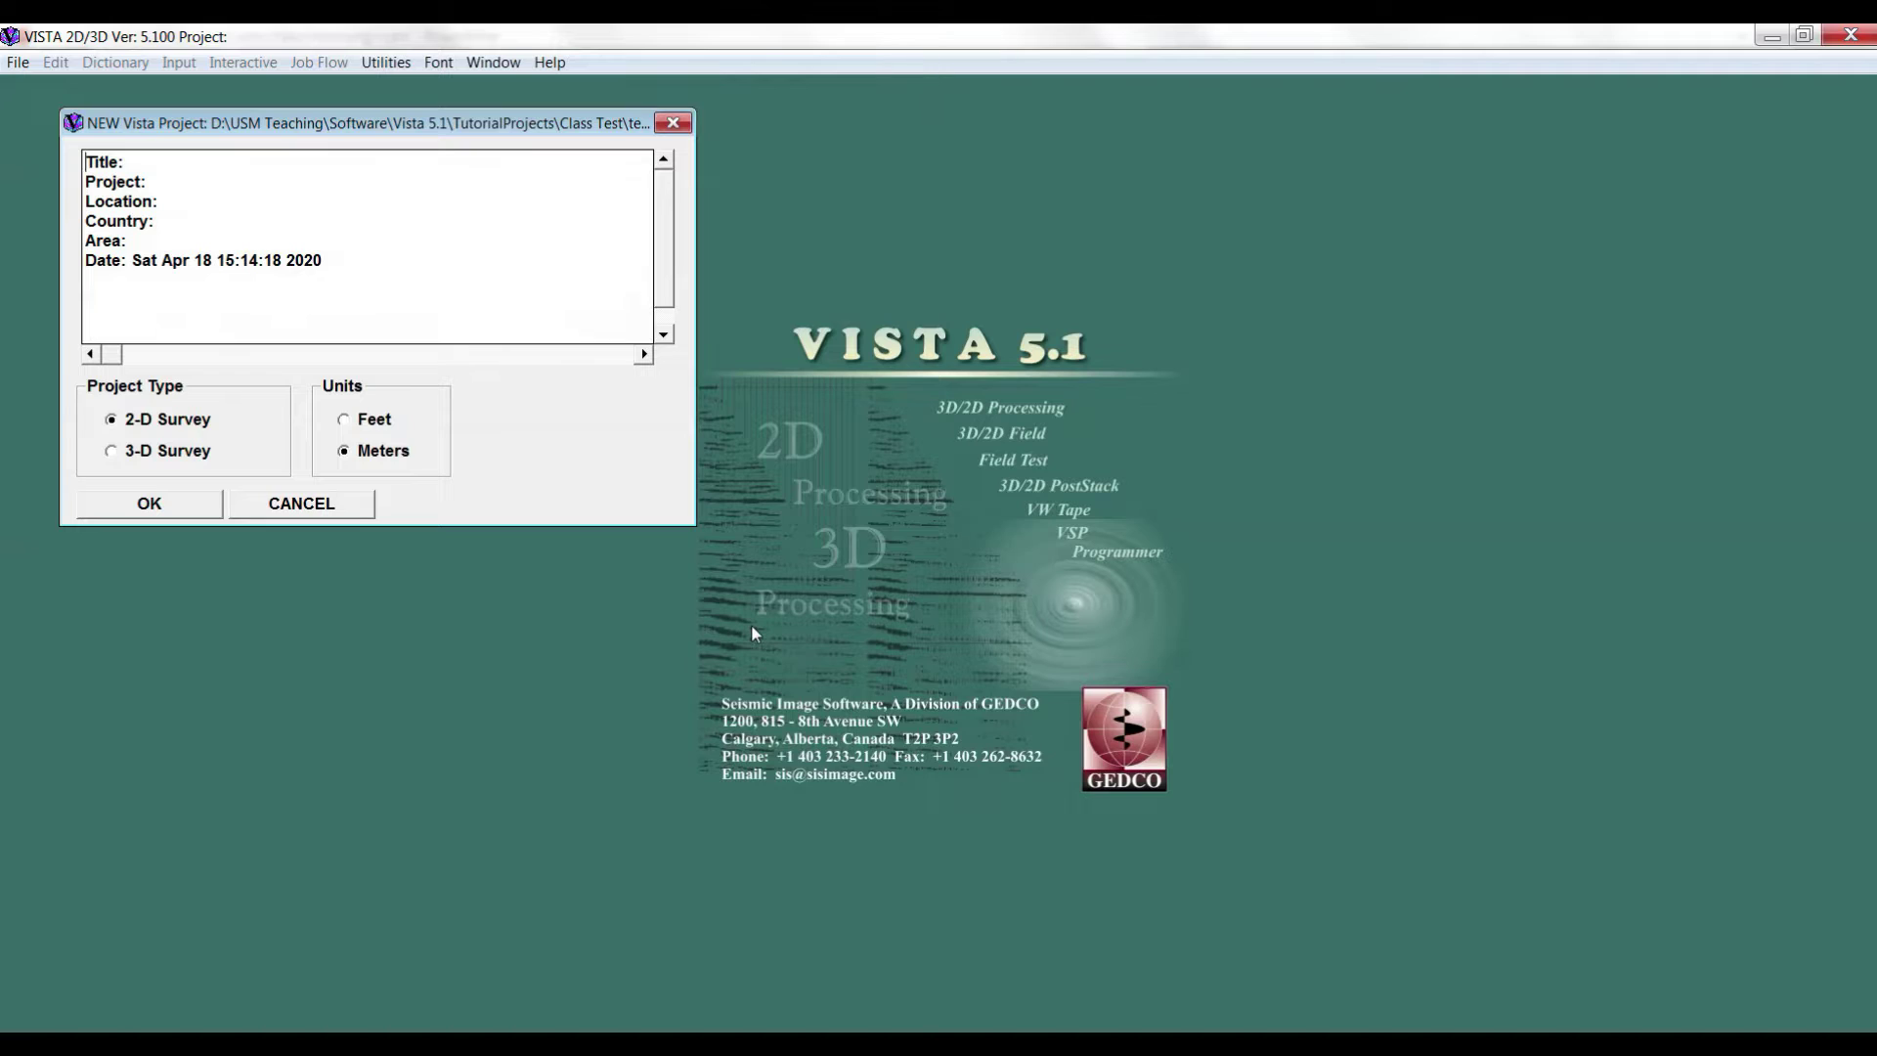
- Enter "Processing lab" as the project title and "20shotline" as the project name
{"action": "left_click", "coordinate": [192, 168]}
{"action": "type", "text": "d"}
{"action": "key", "text": "BackSpace"}
{"action": "type", "text": "Processing"}
{"action": "type", "text": " lab Project: "}
{"action": "type", "text": "20shotlin"}
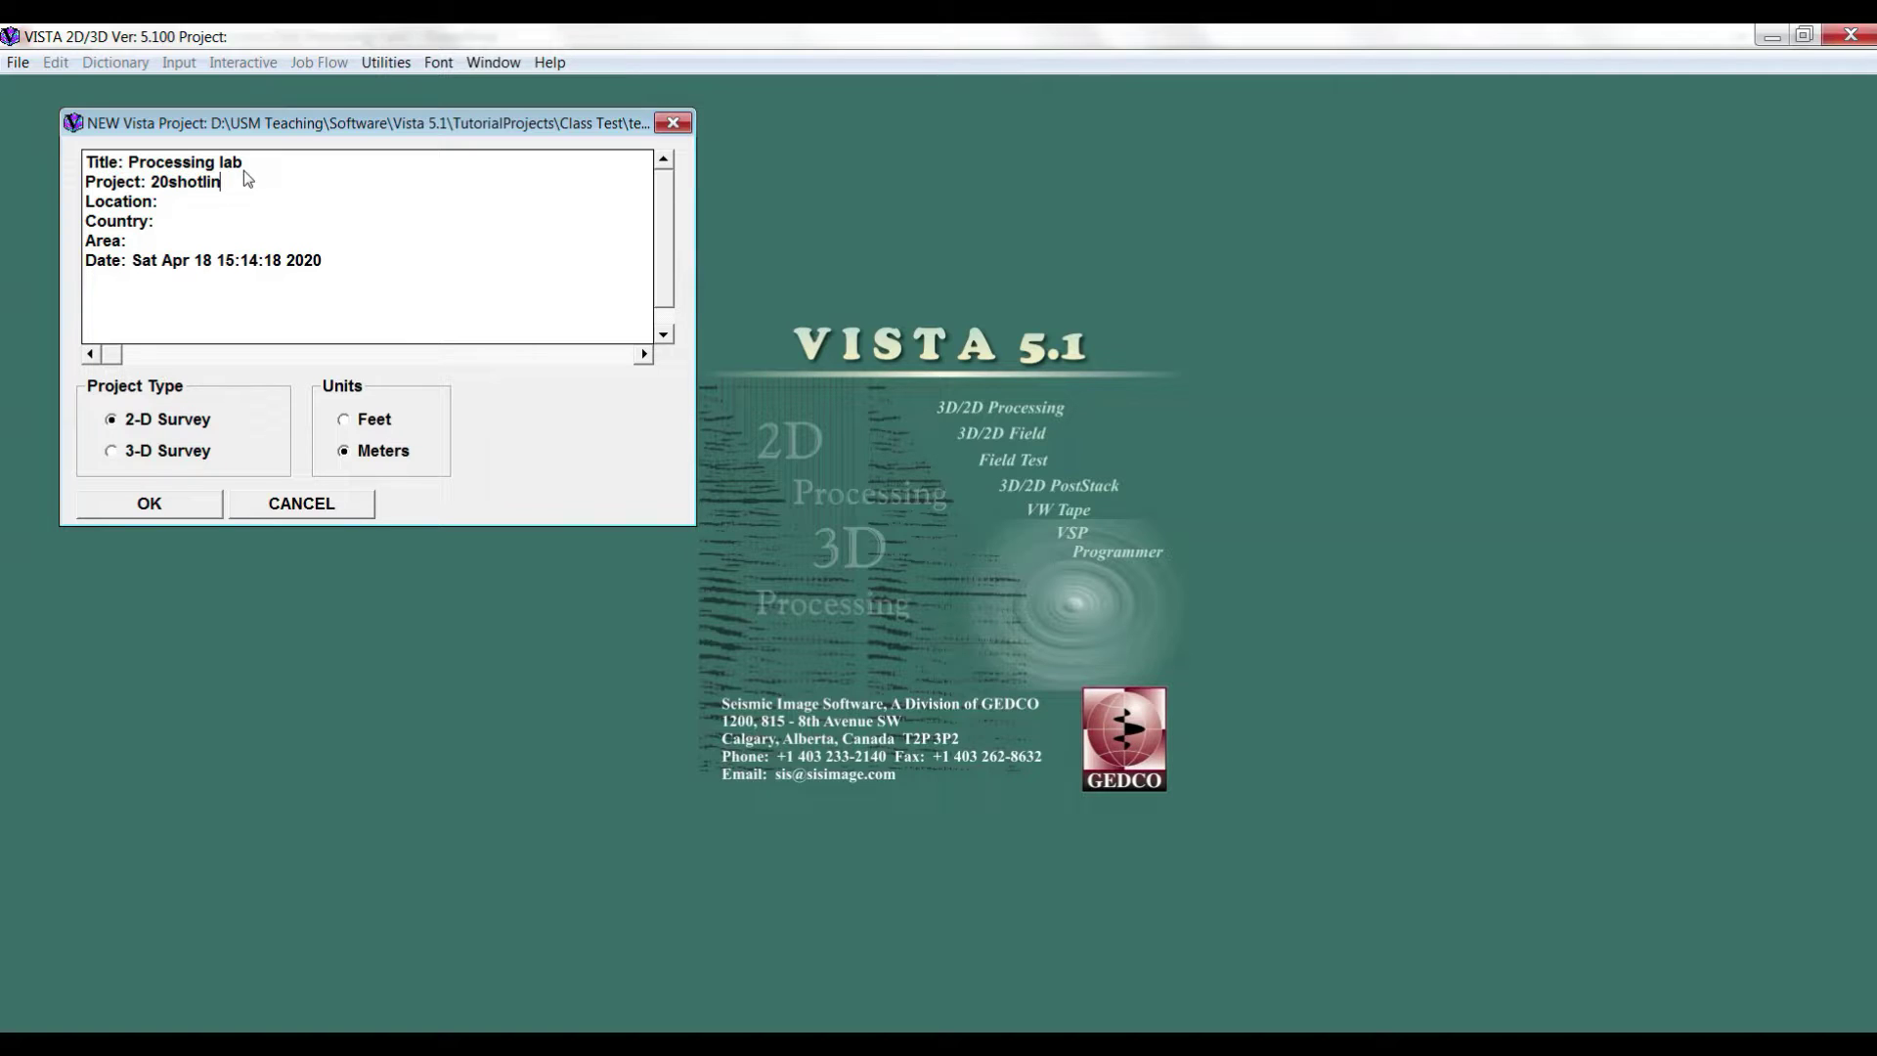
{"action": "type", "text": "e"}
- Fill in location "Penang, Malaysia", country "Malaysia" and area "Offshore", and accept the project as a 2-D survey in meters
{"action": "key", "text": "Down"}
{"action": "type", "text": "Malaysia Country: Malay"}
{"action": "key", "text": "Left"}
{"action": "key", "text": "Left"}
{"action": "key", "text": "Left"}
{"action": "type", "text": "Penang,"}
{"action": "left_click", "coordinate": [171, 223]}
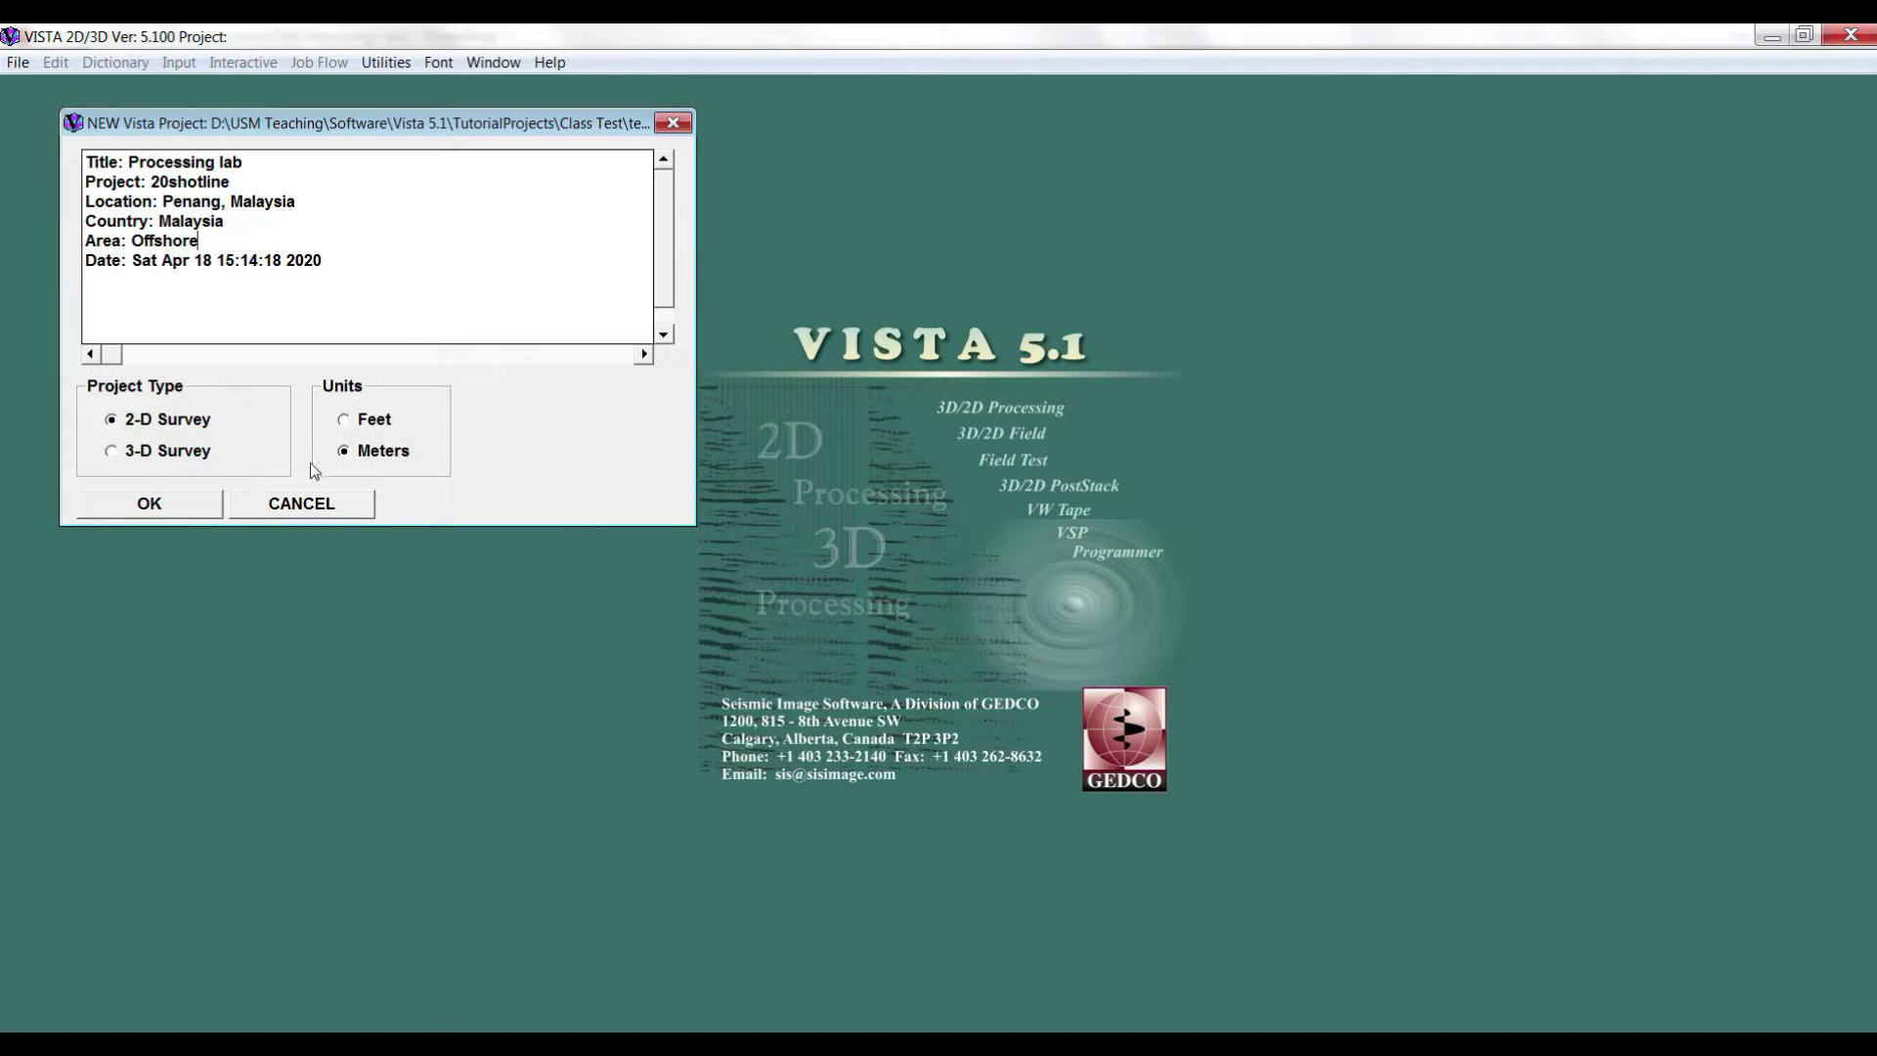
{"action": "left_click", "coordinate": [184, 508]}
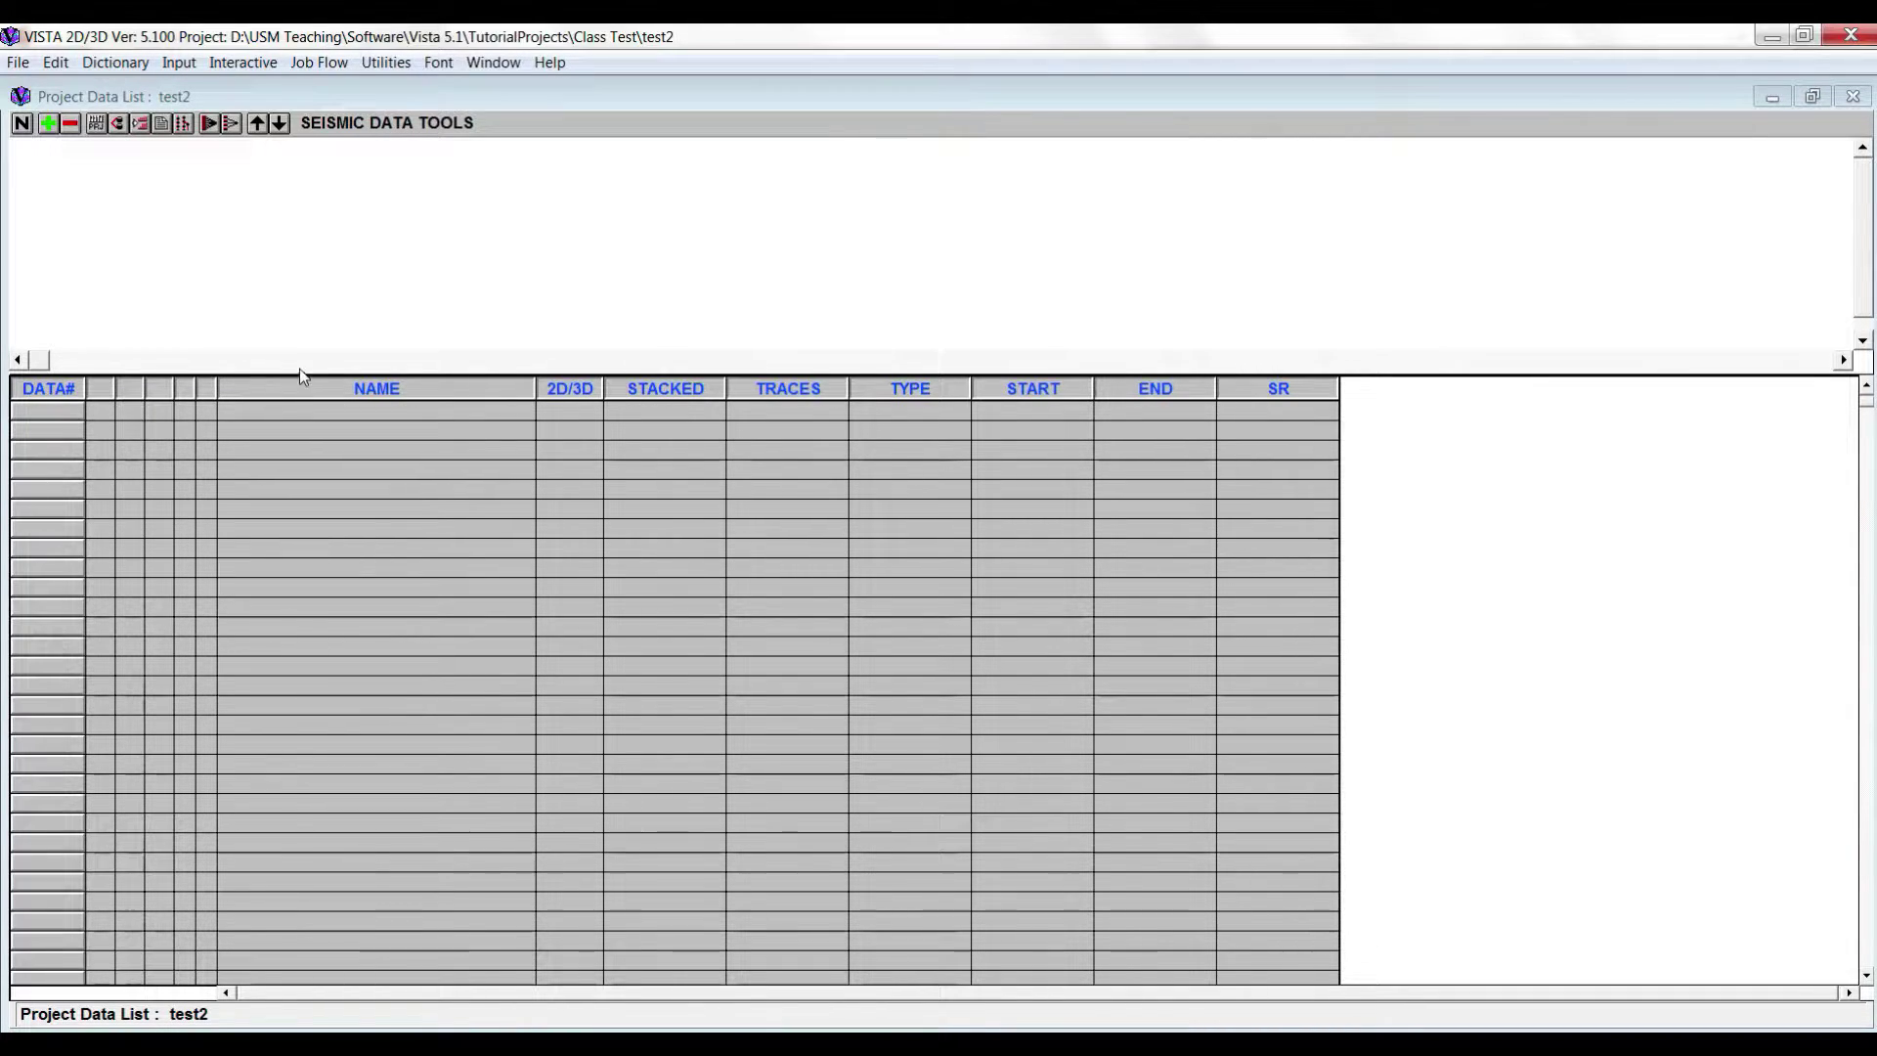
- Add a new 2-D data entry in the first row and choose the SEG-Y file SHOT20 from the Tutoriala folder for it
{"action": "left_click", "coordinate": [61, 413]}
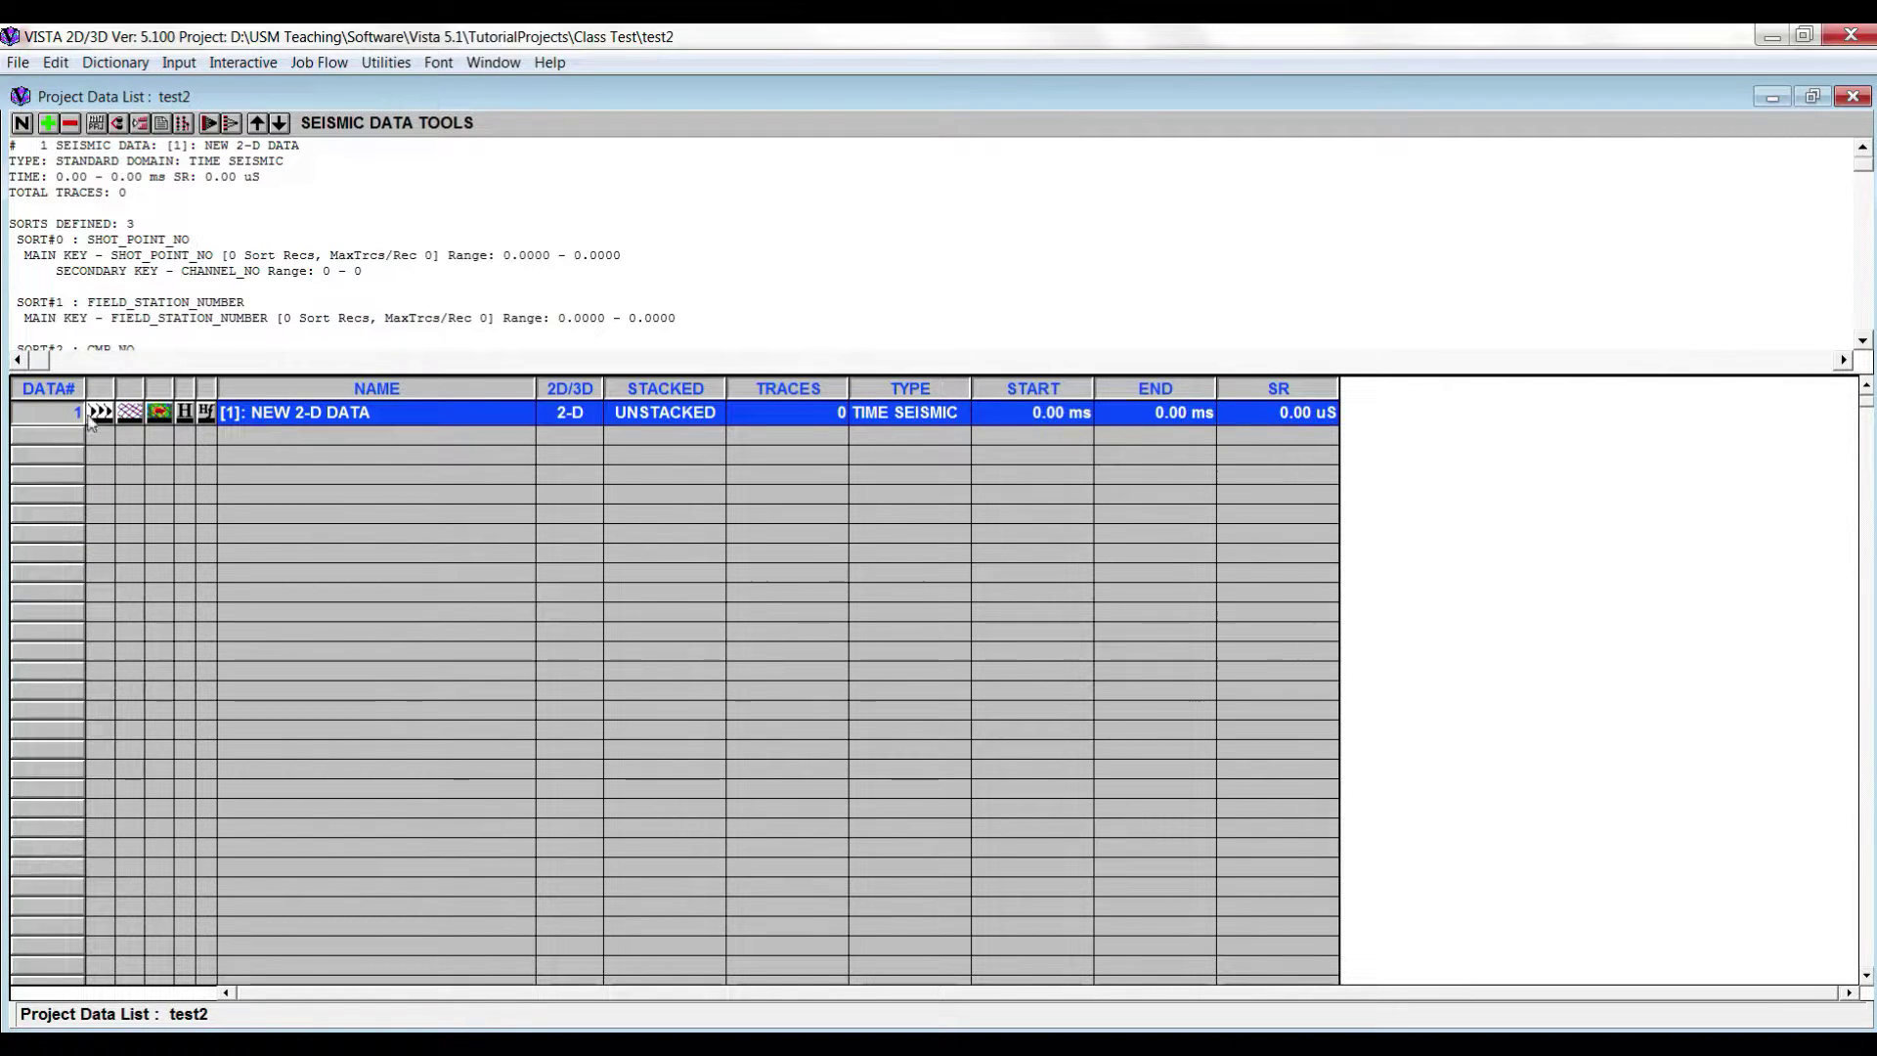
{"action": "left_click", "coordinate": [51, 125]}
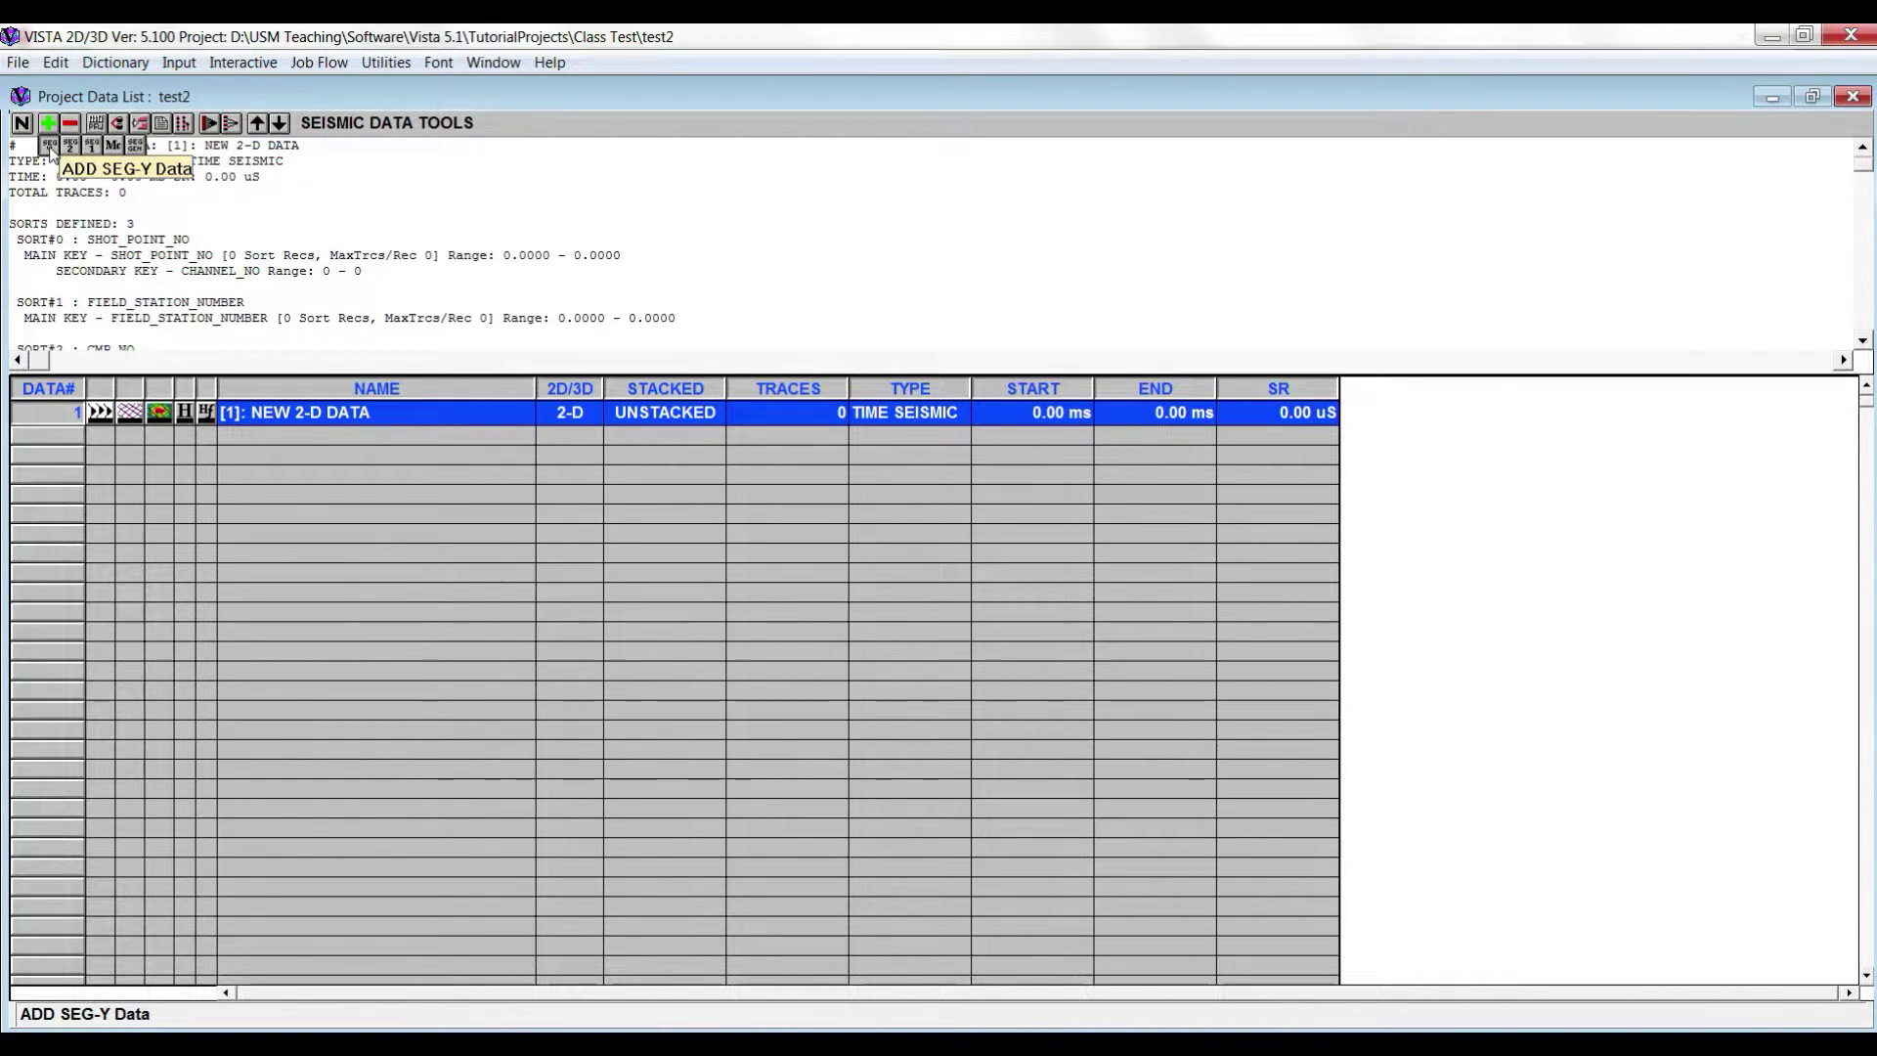
{"action": "left_click", "coordinate": [50, 147]}
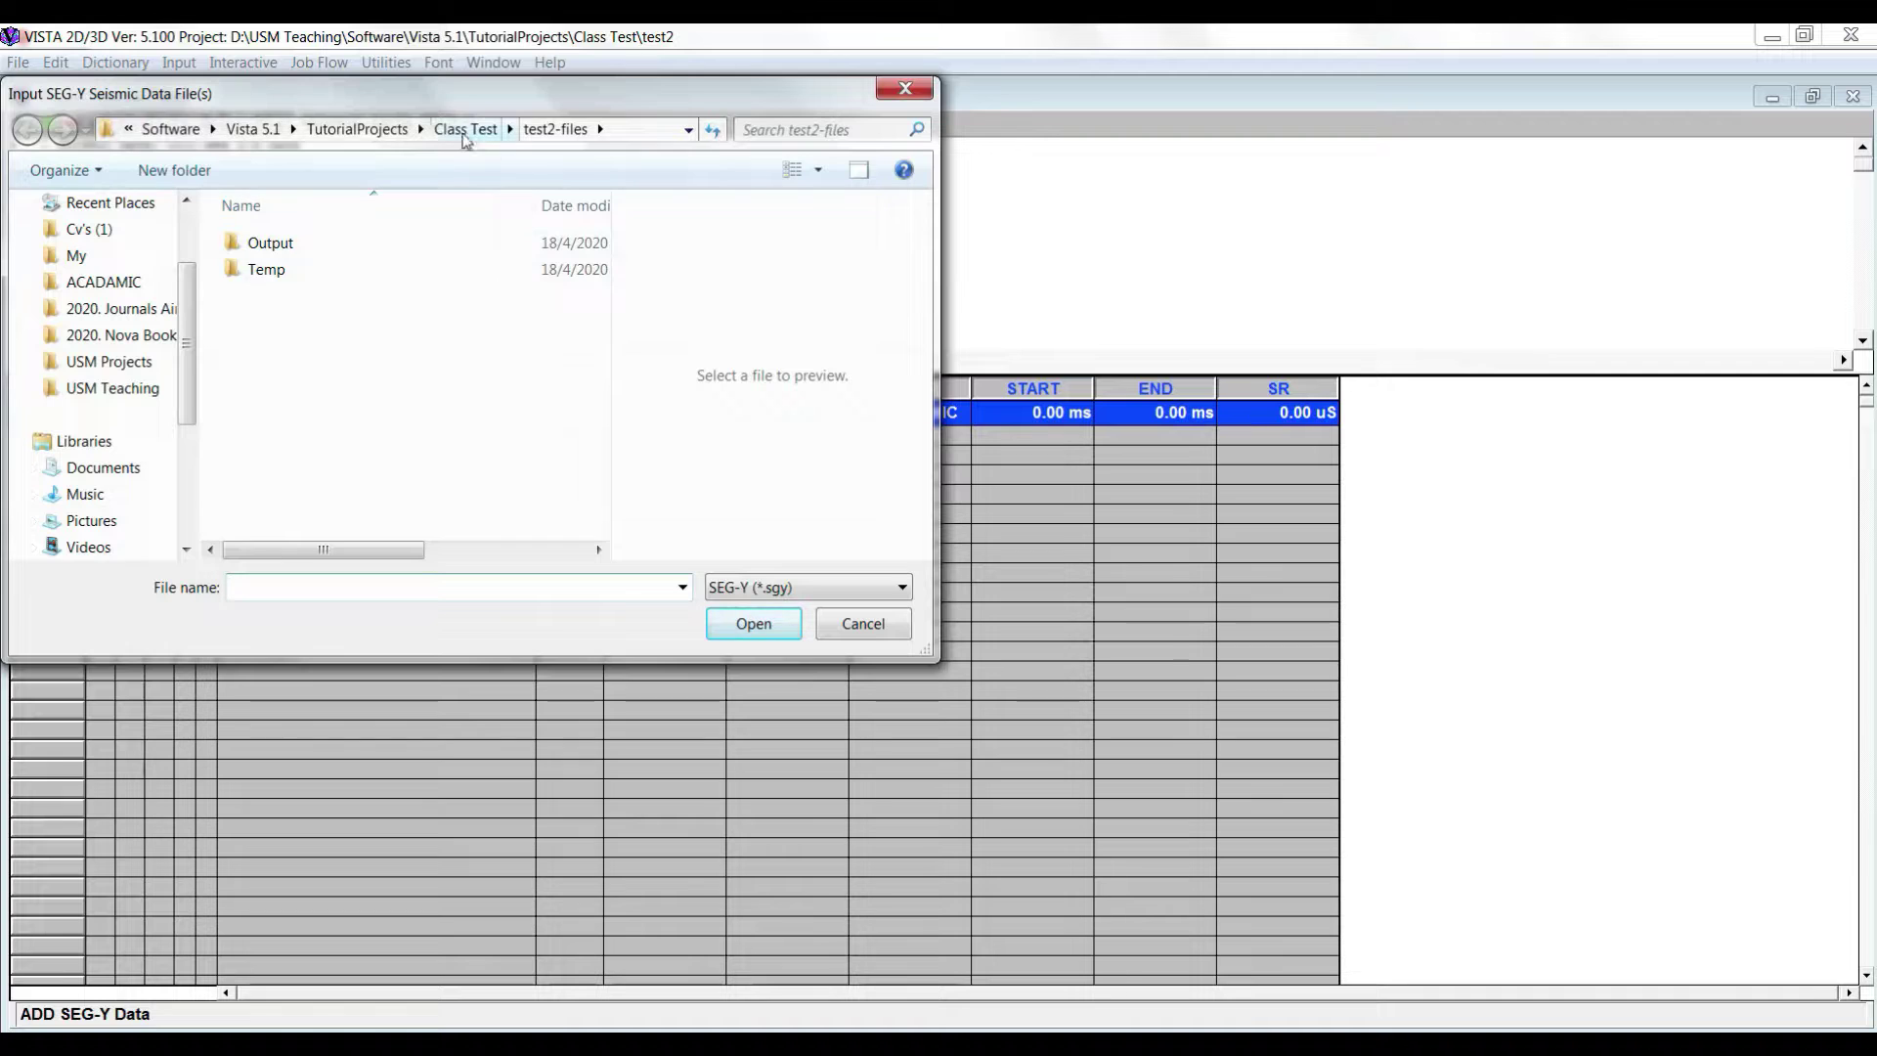
{"action": "left_click", "coordinate": [357, 129]}
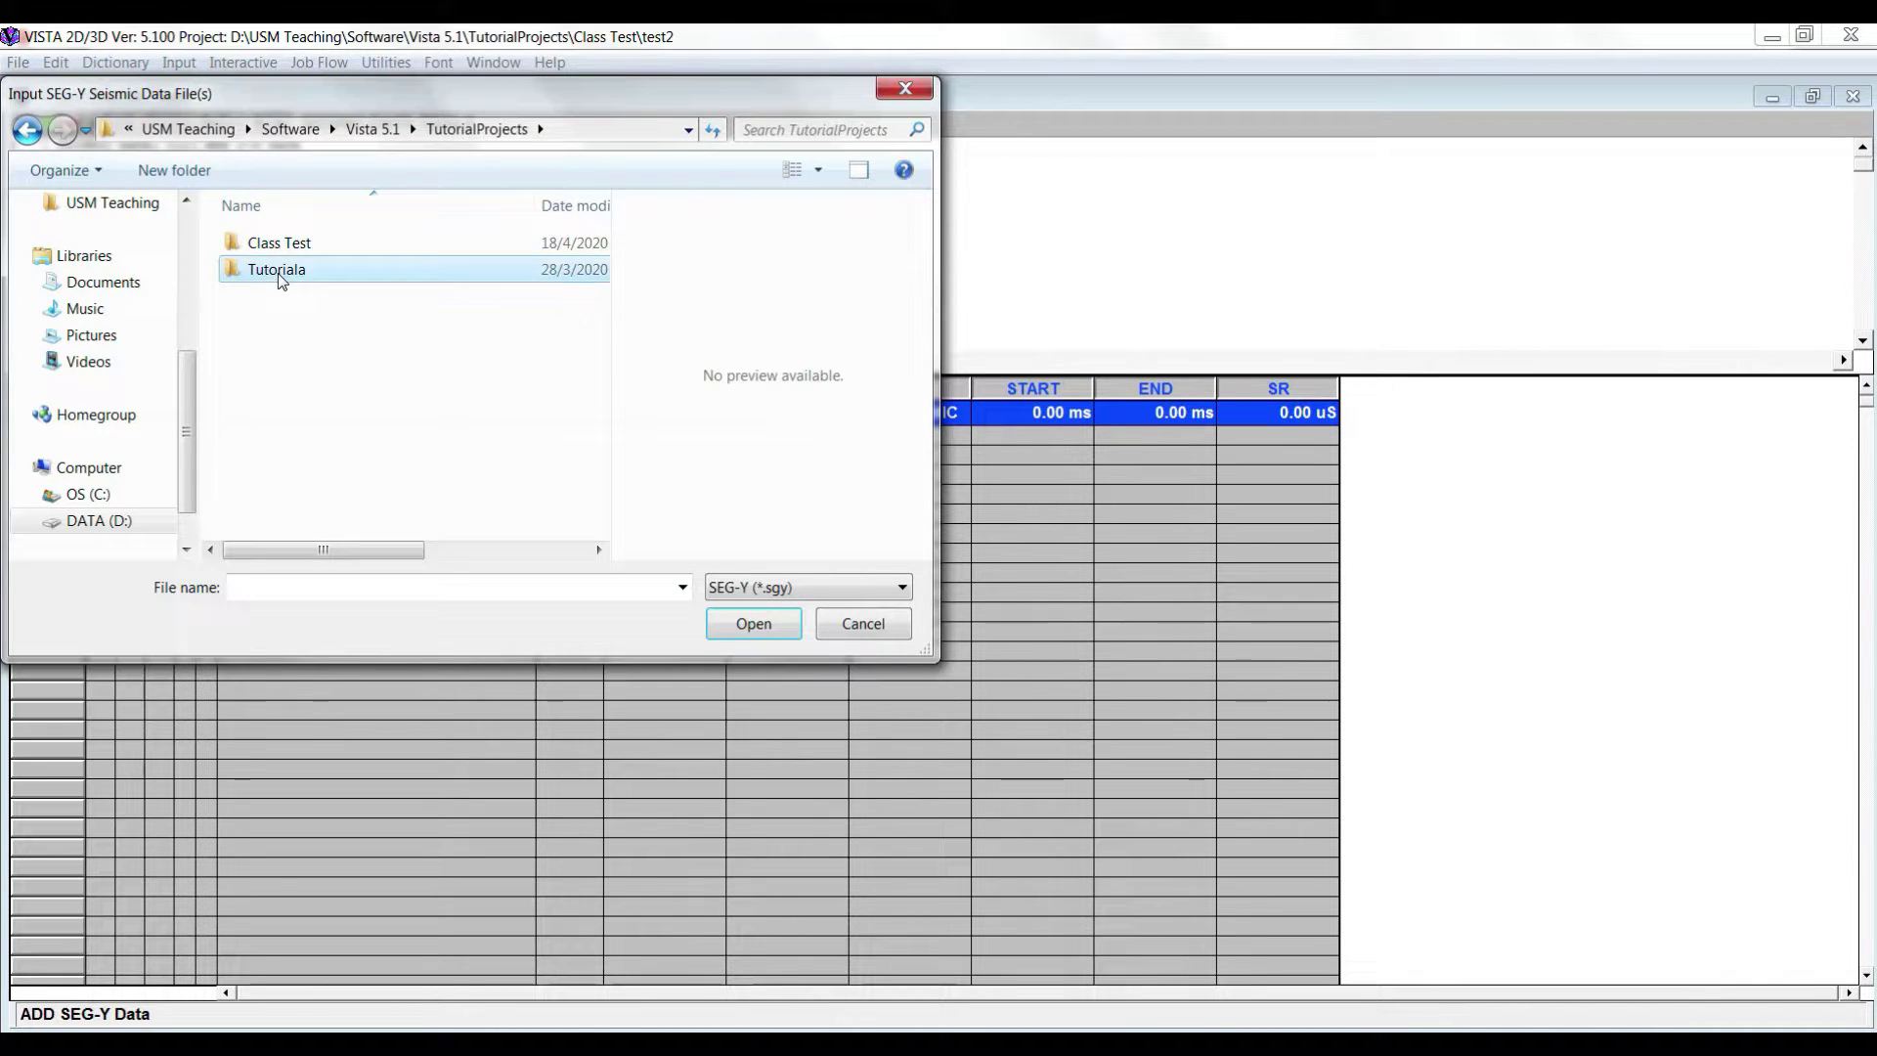
{"action": "double_click", "coordinate": [282, 273]}
{"action": "left_click", "coordinate": [281, 273]}
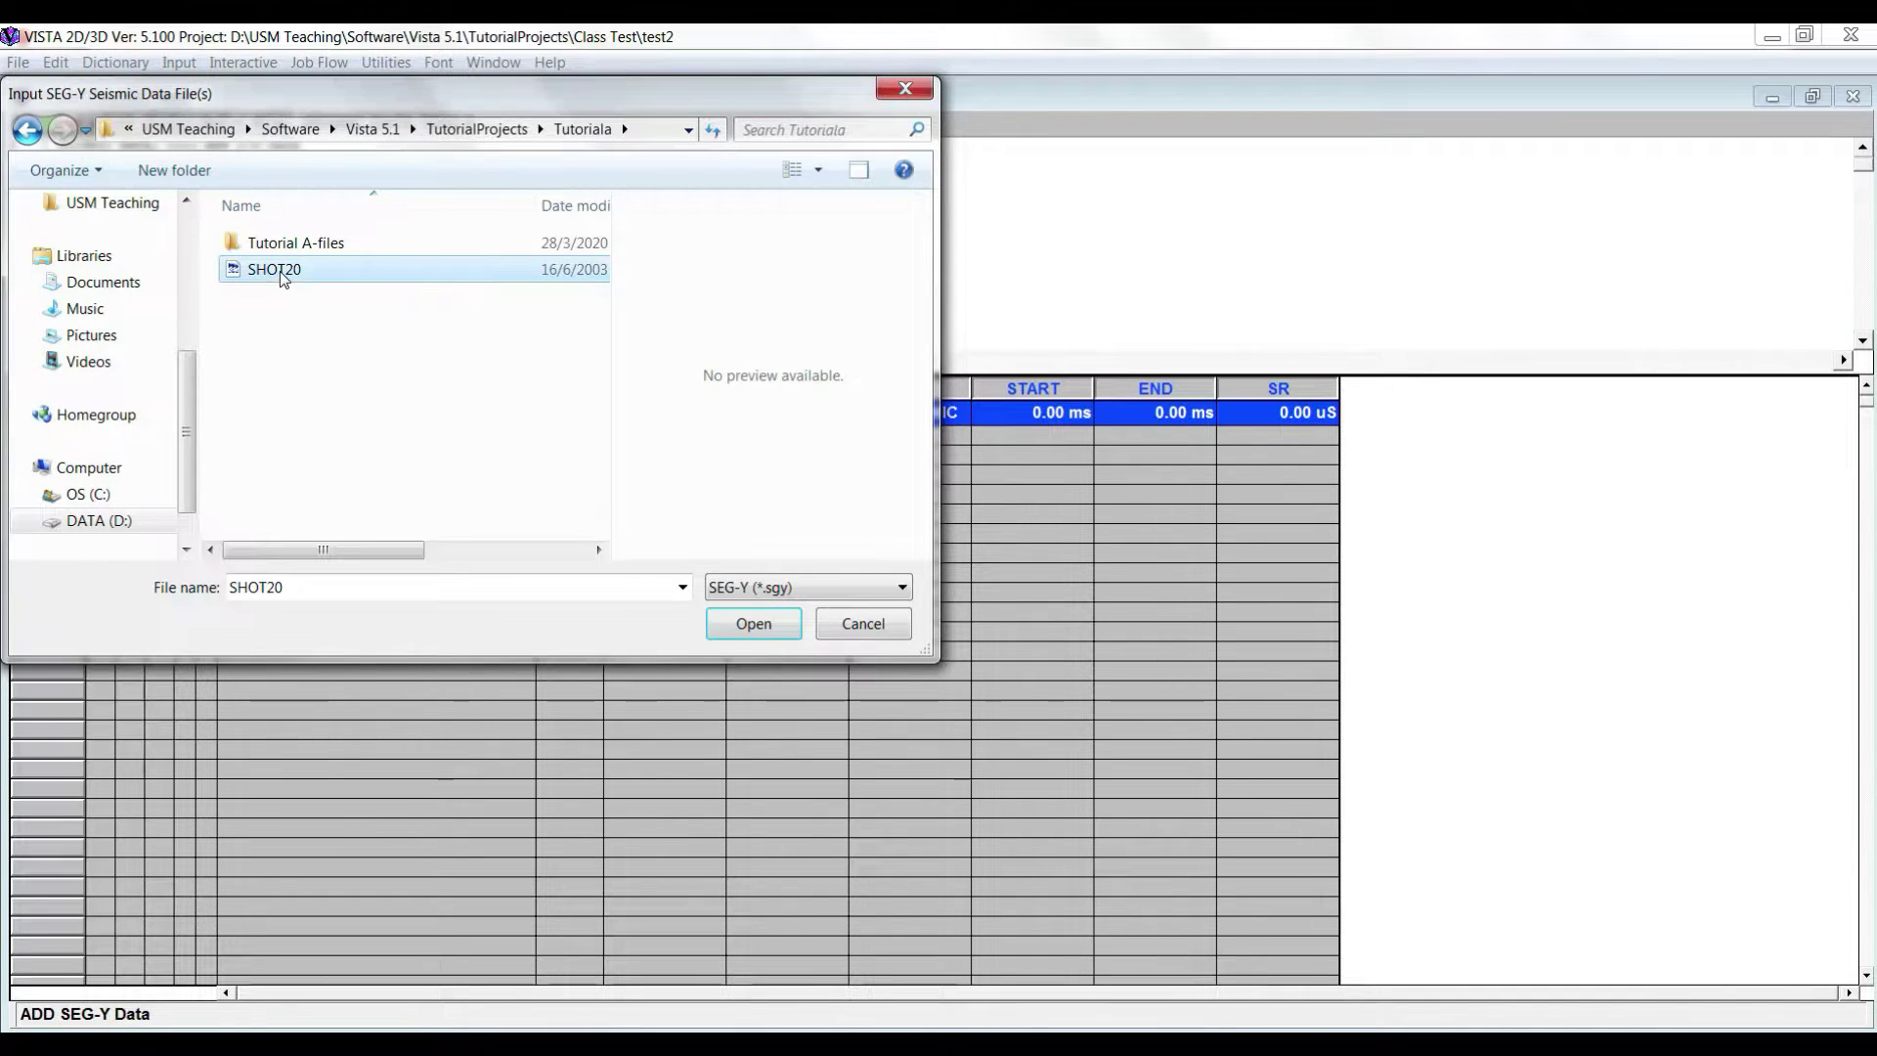
{"action": "double_click", "coordinate": [280, 273]}
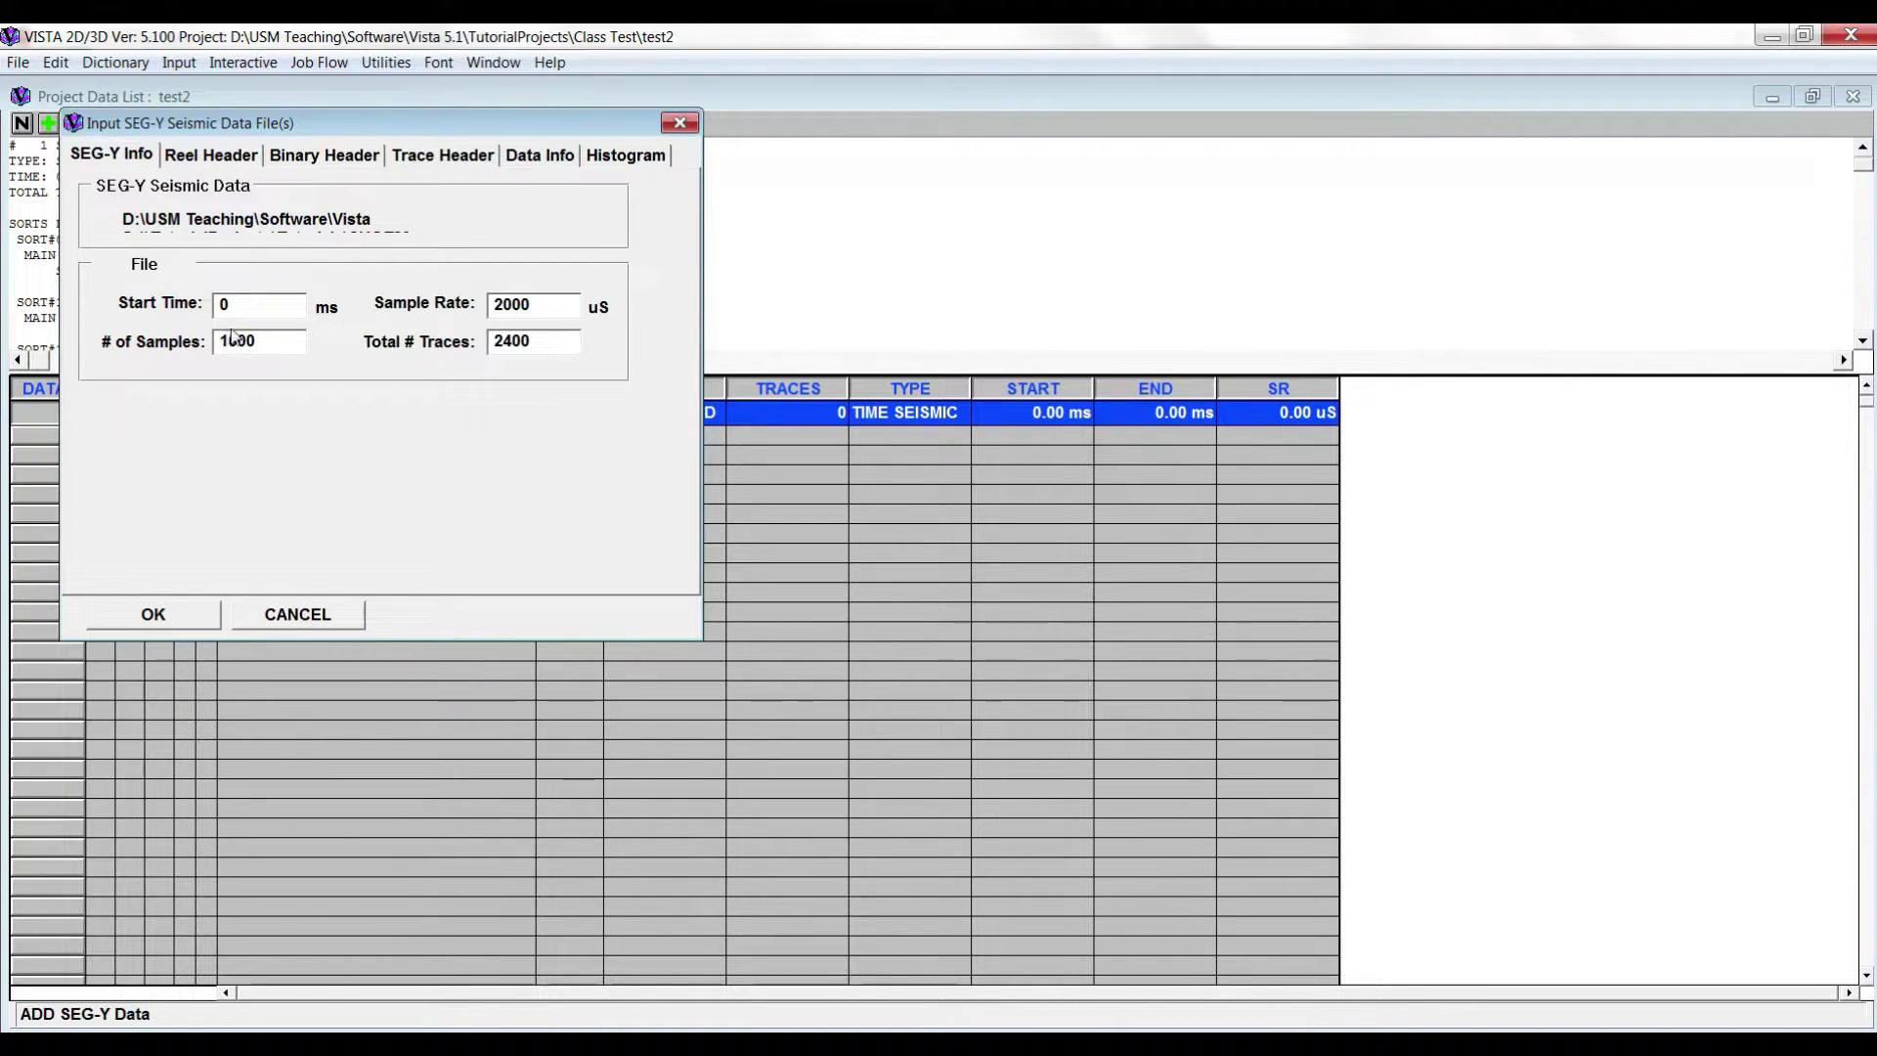
- Check the start time, number of samples, sample rate and total number of traces of the SEG-Y file
{"action": "left_click_drag", "start_coordinate": [232, 306], "coordinate": [217, 305]}
{"action": "left_click_drag", "start_coordinate": [219, 343], "coordinate": [279, 344]}
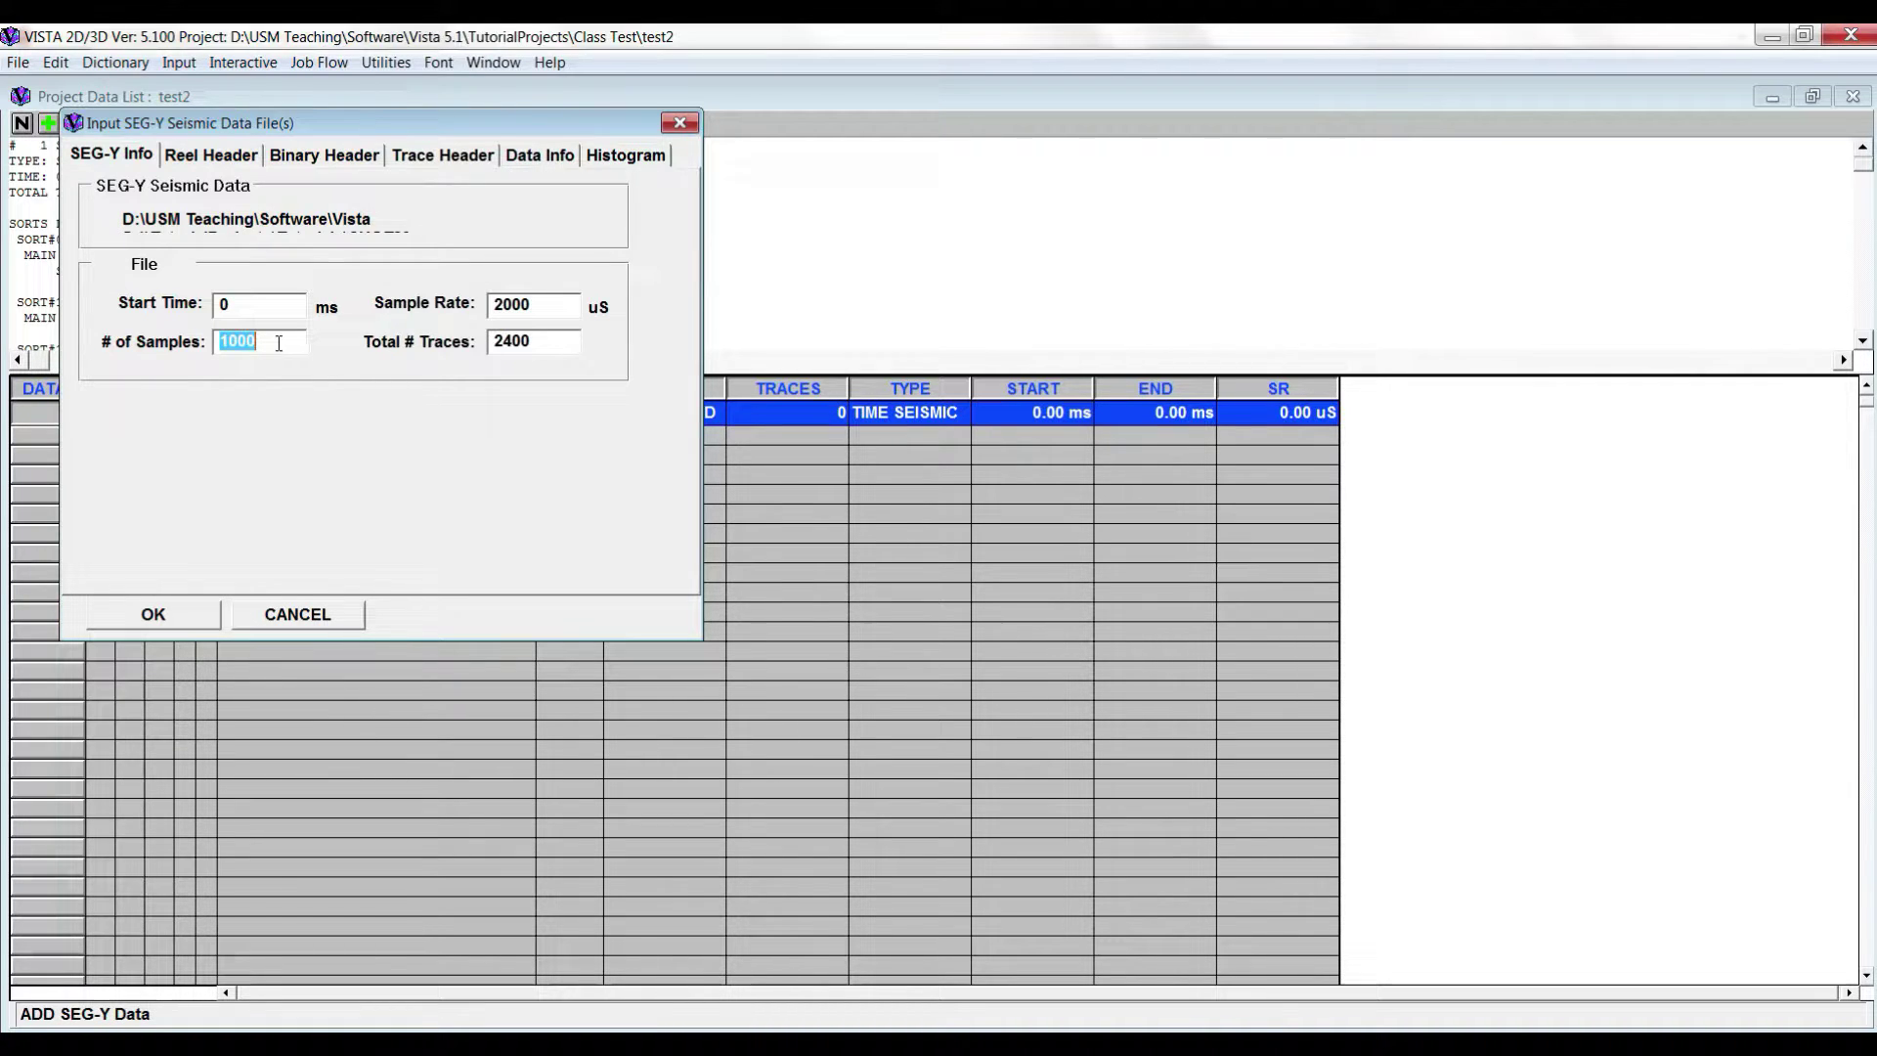
{"action": "left_click", "coordinate": [496, 304]}
{"action": "double_click", "coordinate": [495, 304]}
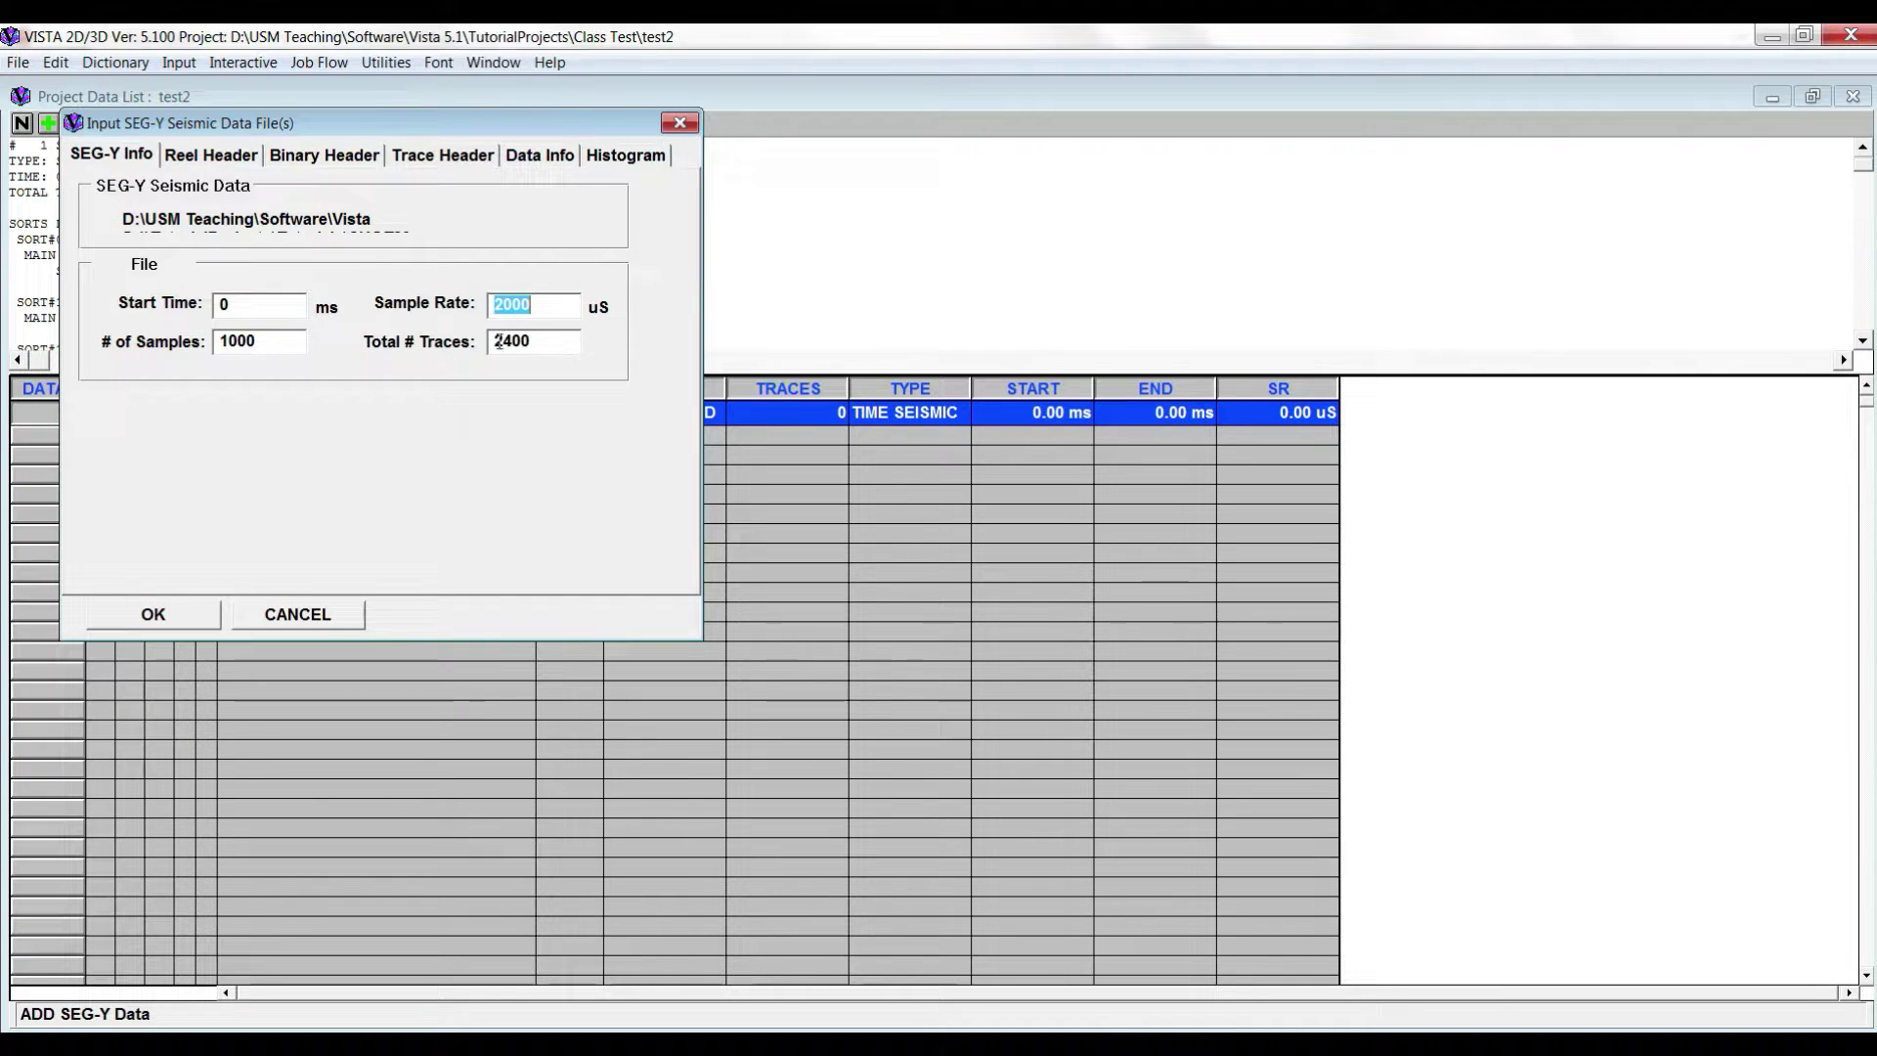
{"action": "left_click", "coordinate": [493, 340]}
{"action": "double_click", "coordinate": [493, 340]}
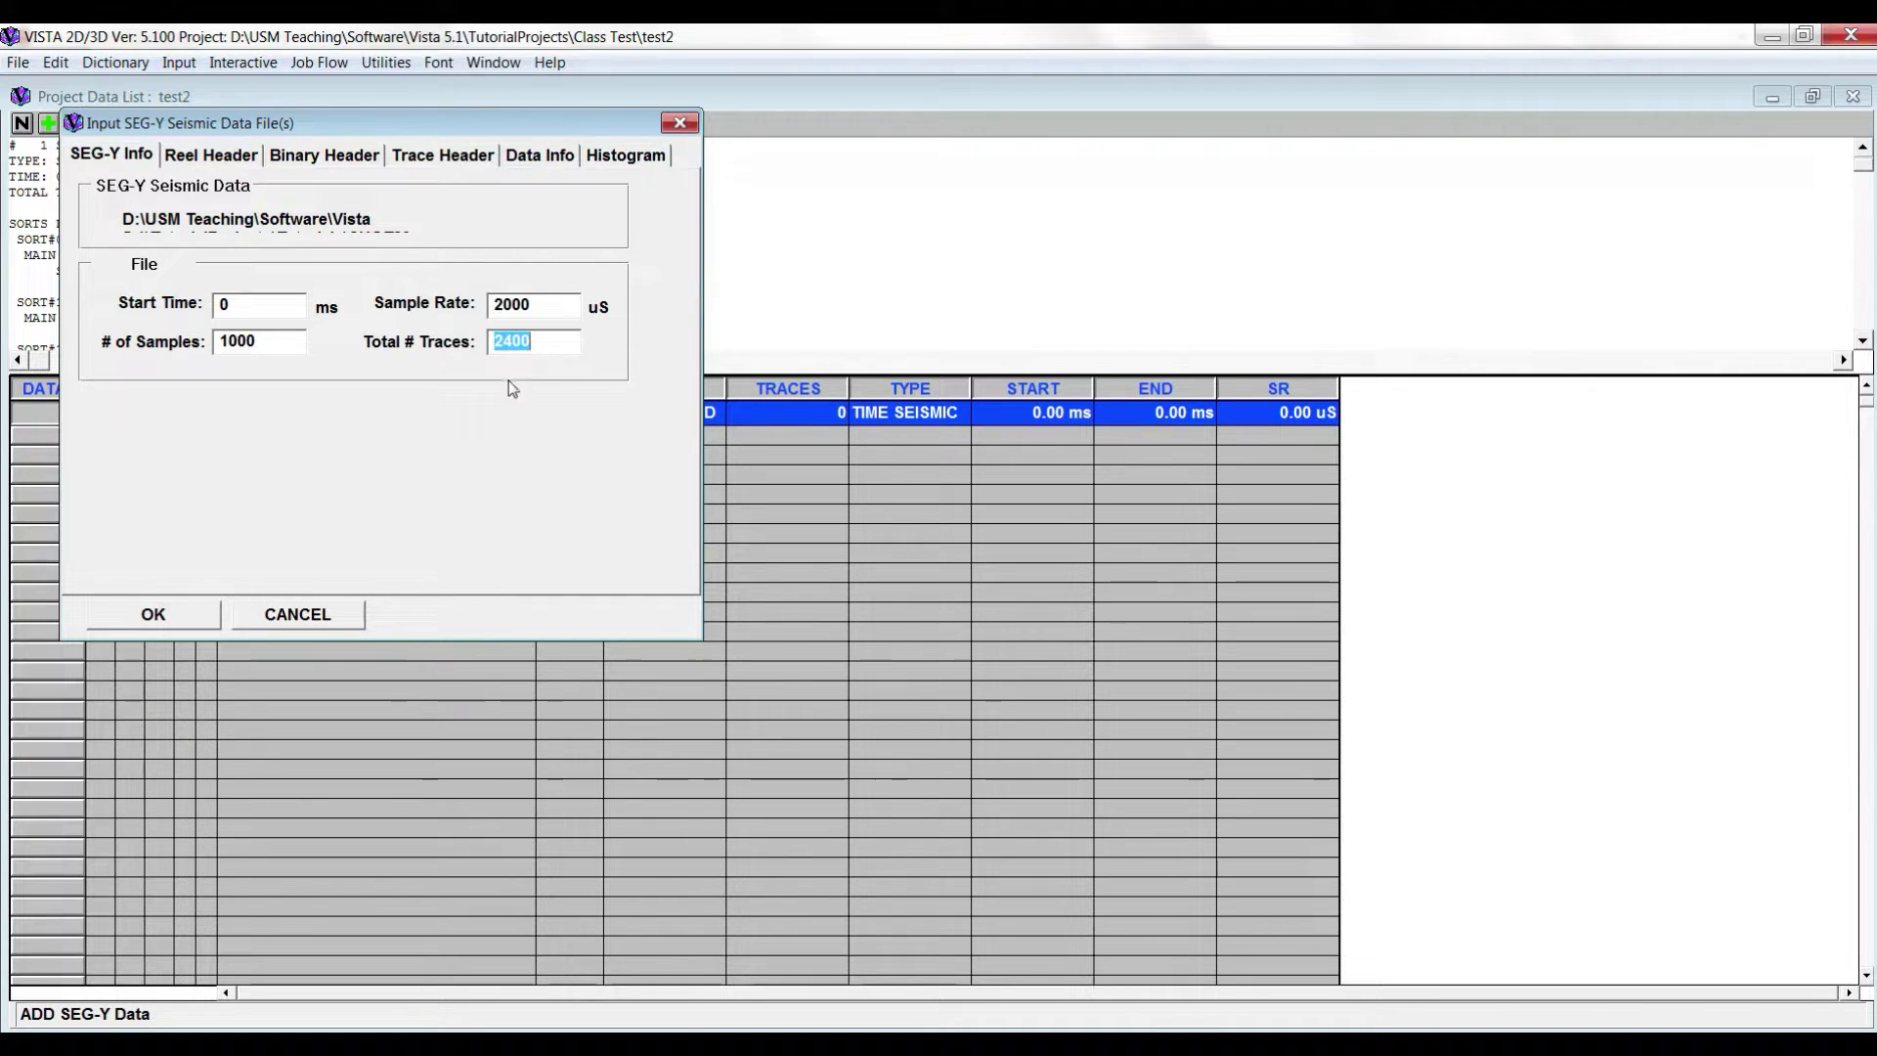
- Review the SEG-Y file's reel header, binary header, trace header, data info and amplitude histogram, keeping the ASCII reel header format
{"action": "left_click", "coordinate": [224, 156]}
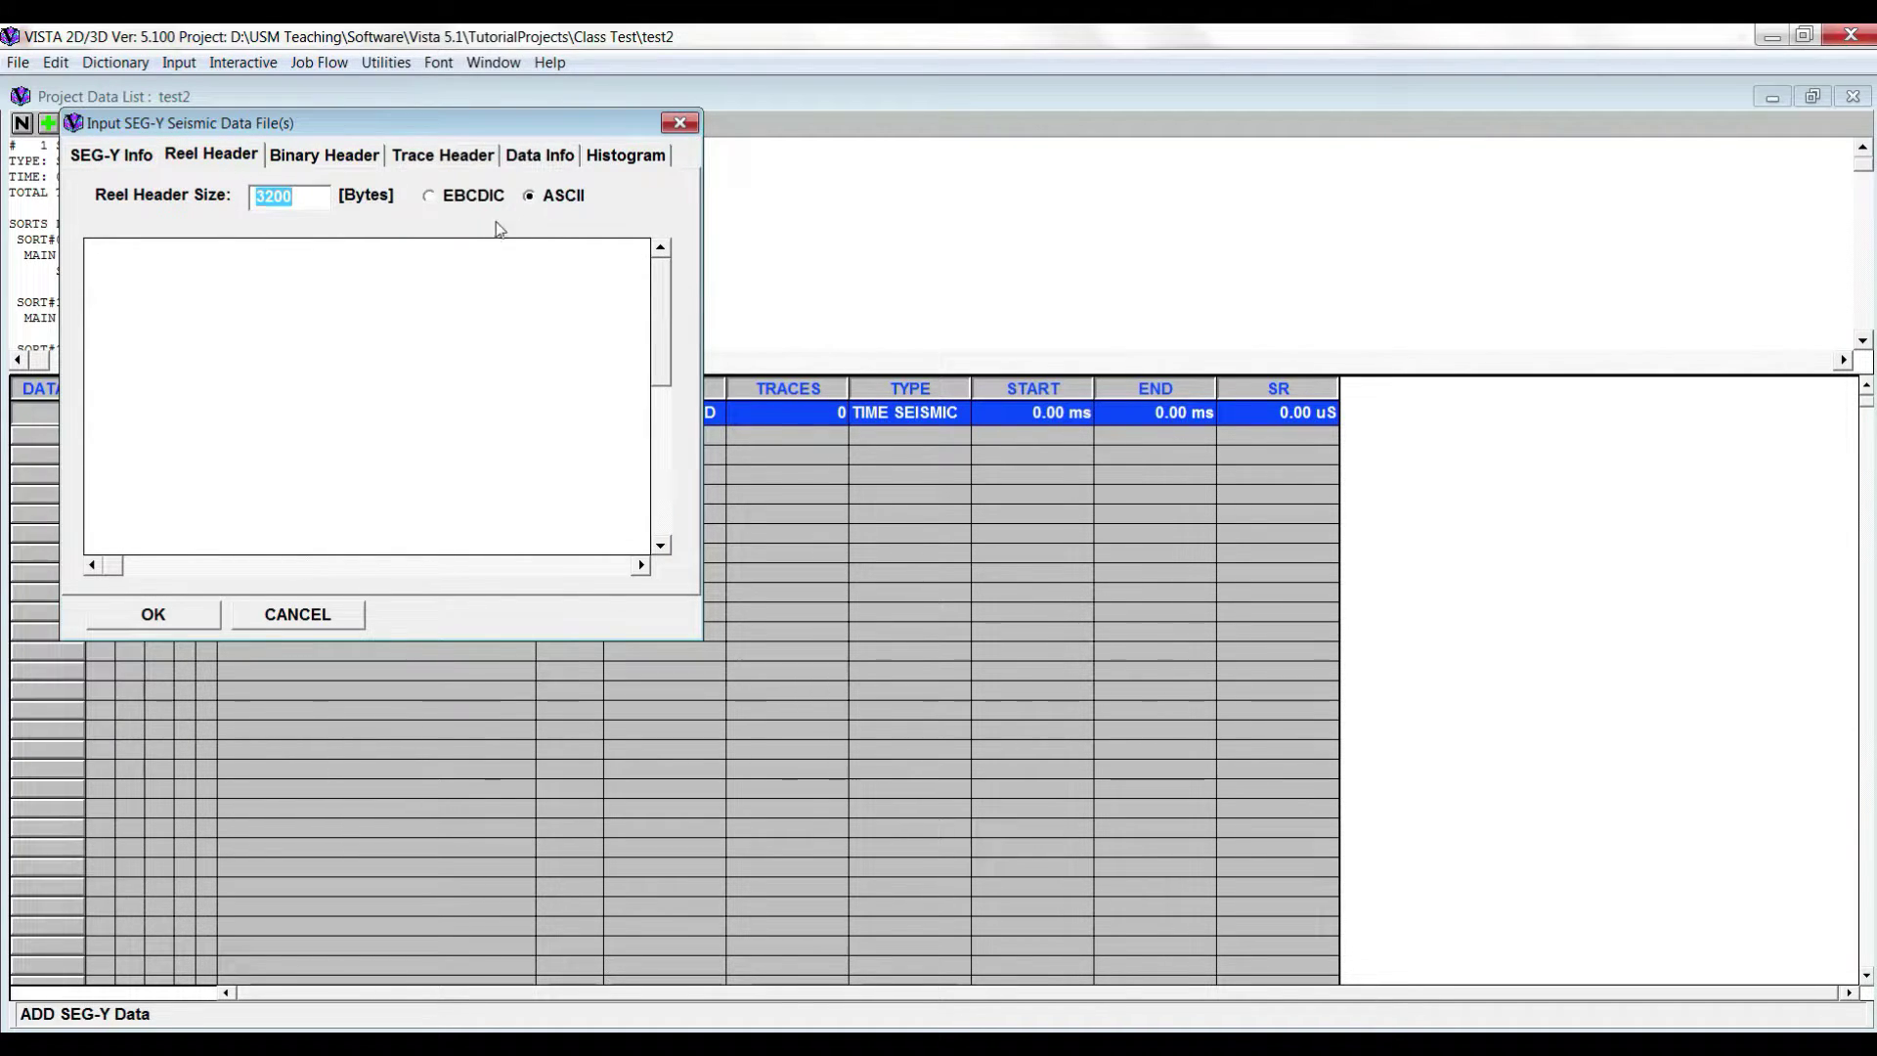
{"action": "left_click", "coordinate": [436, 201]}
{"action": "left_click", "coordinate": [528, 200]}
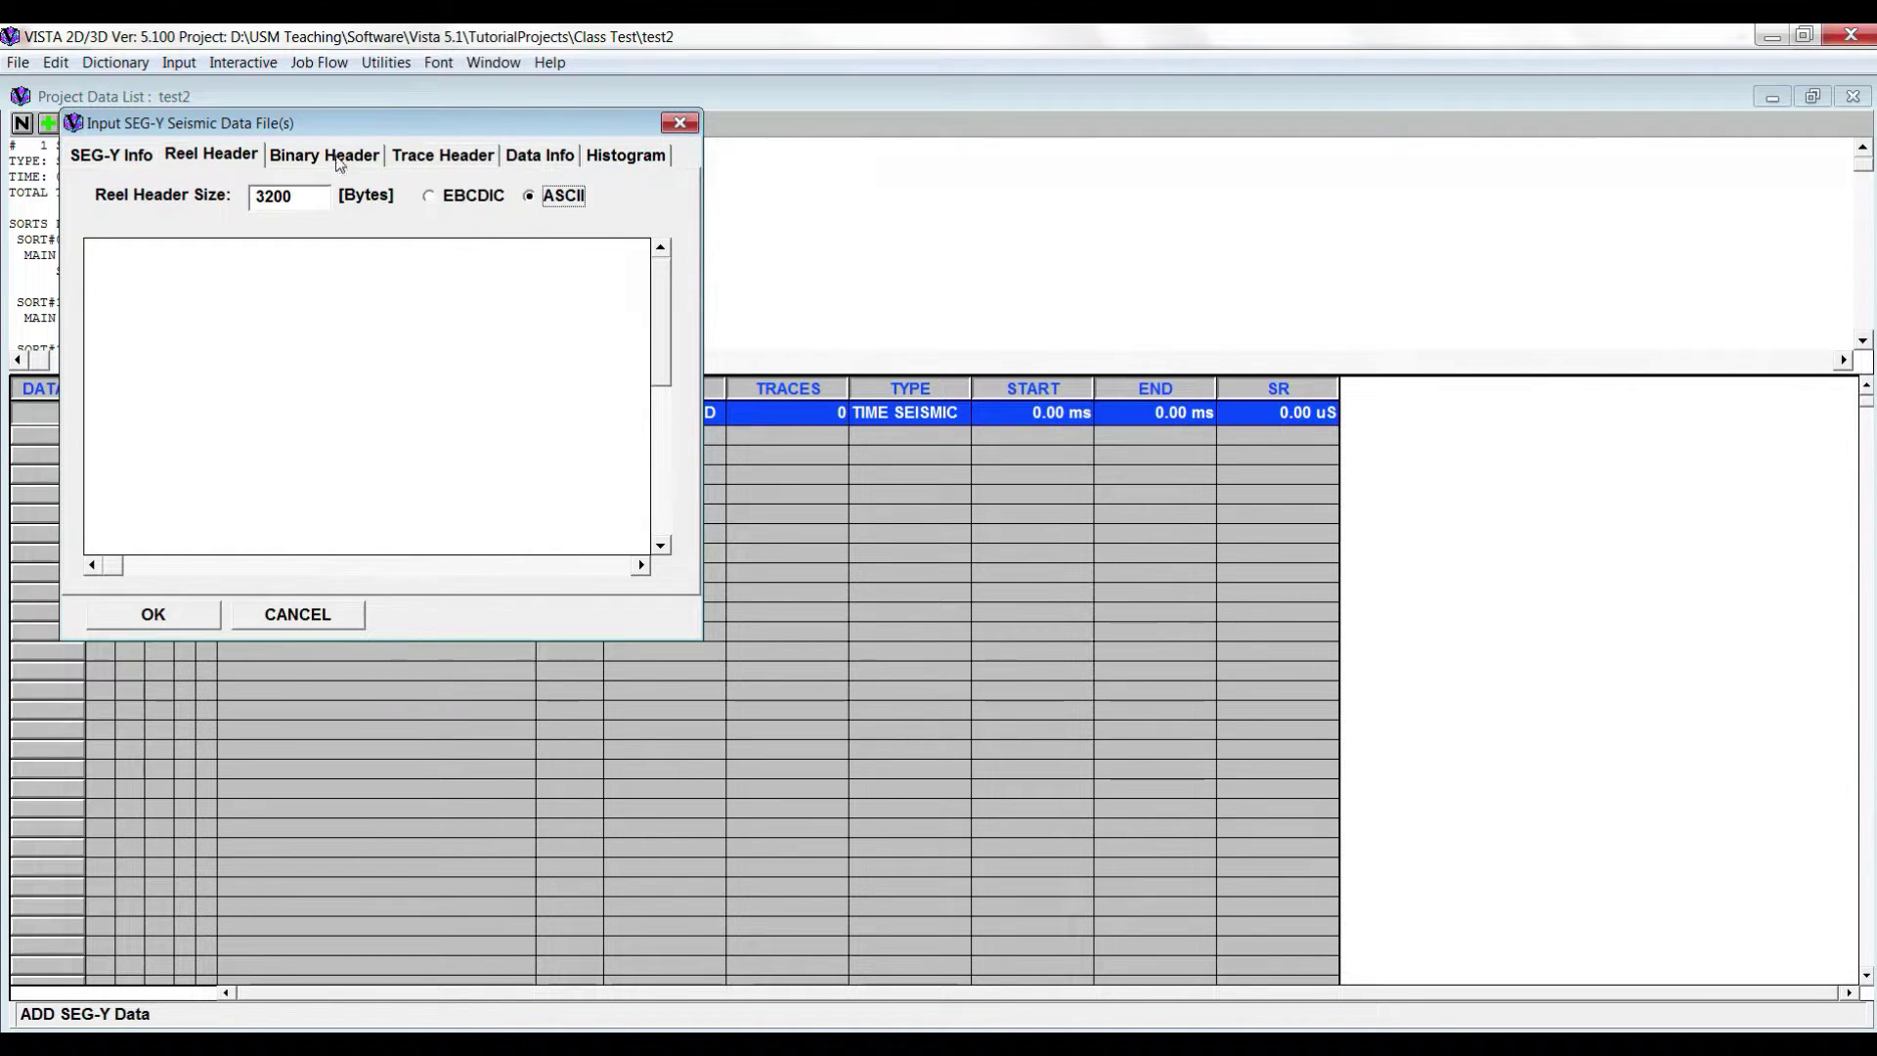
{"action": "left_click", "coordinate": [344, 157]}
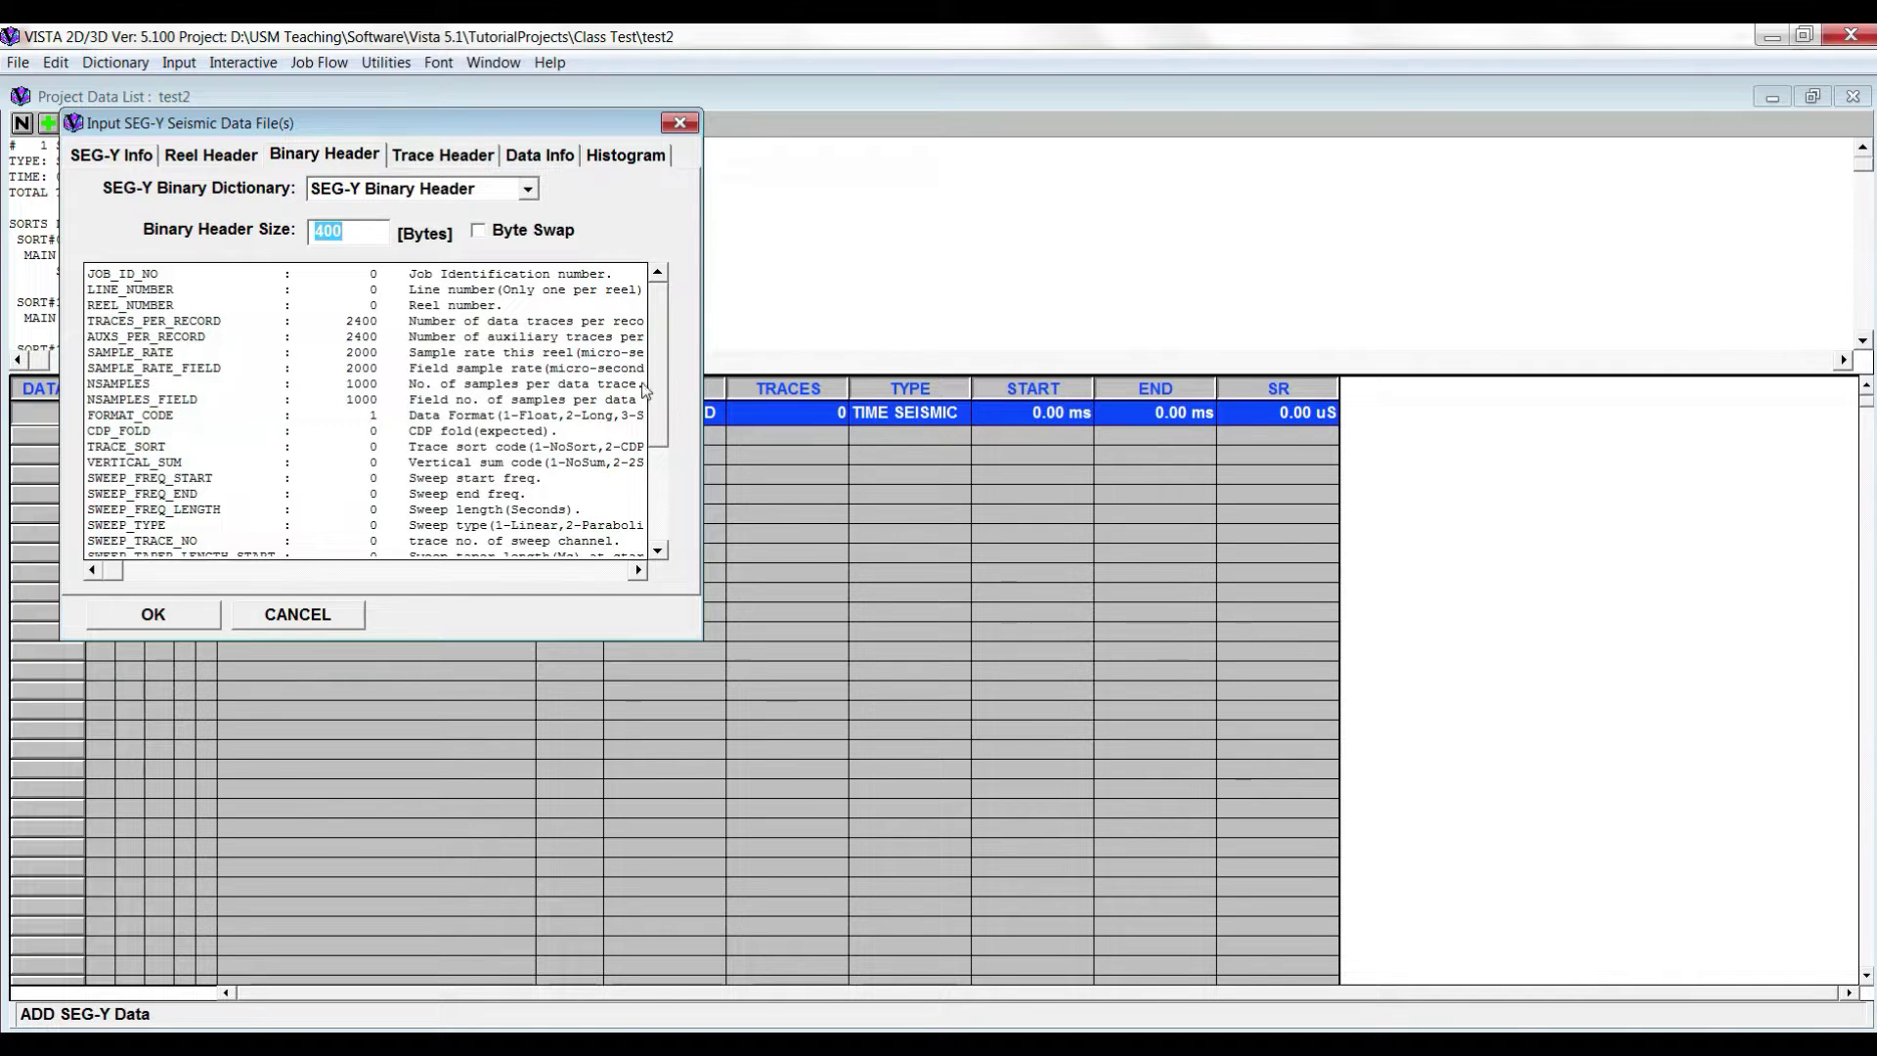
{"action": "left_click_drag", "start_coordinate": [654, 428], "coordinate": [651, 472]}
{"action": "left_click", "coordinate": [442, 156]}
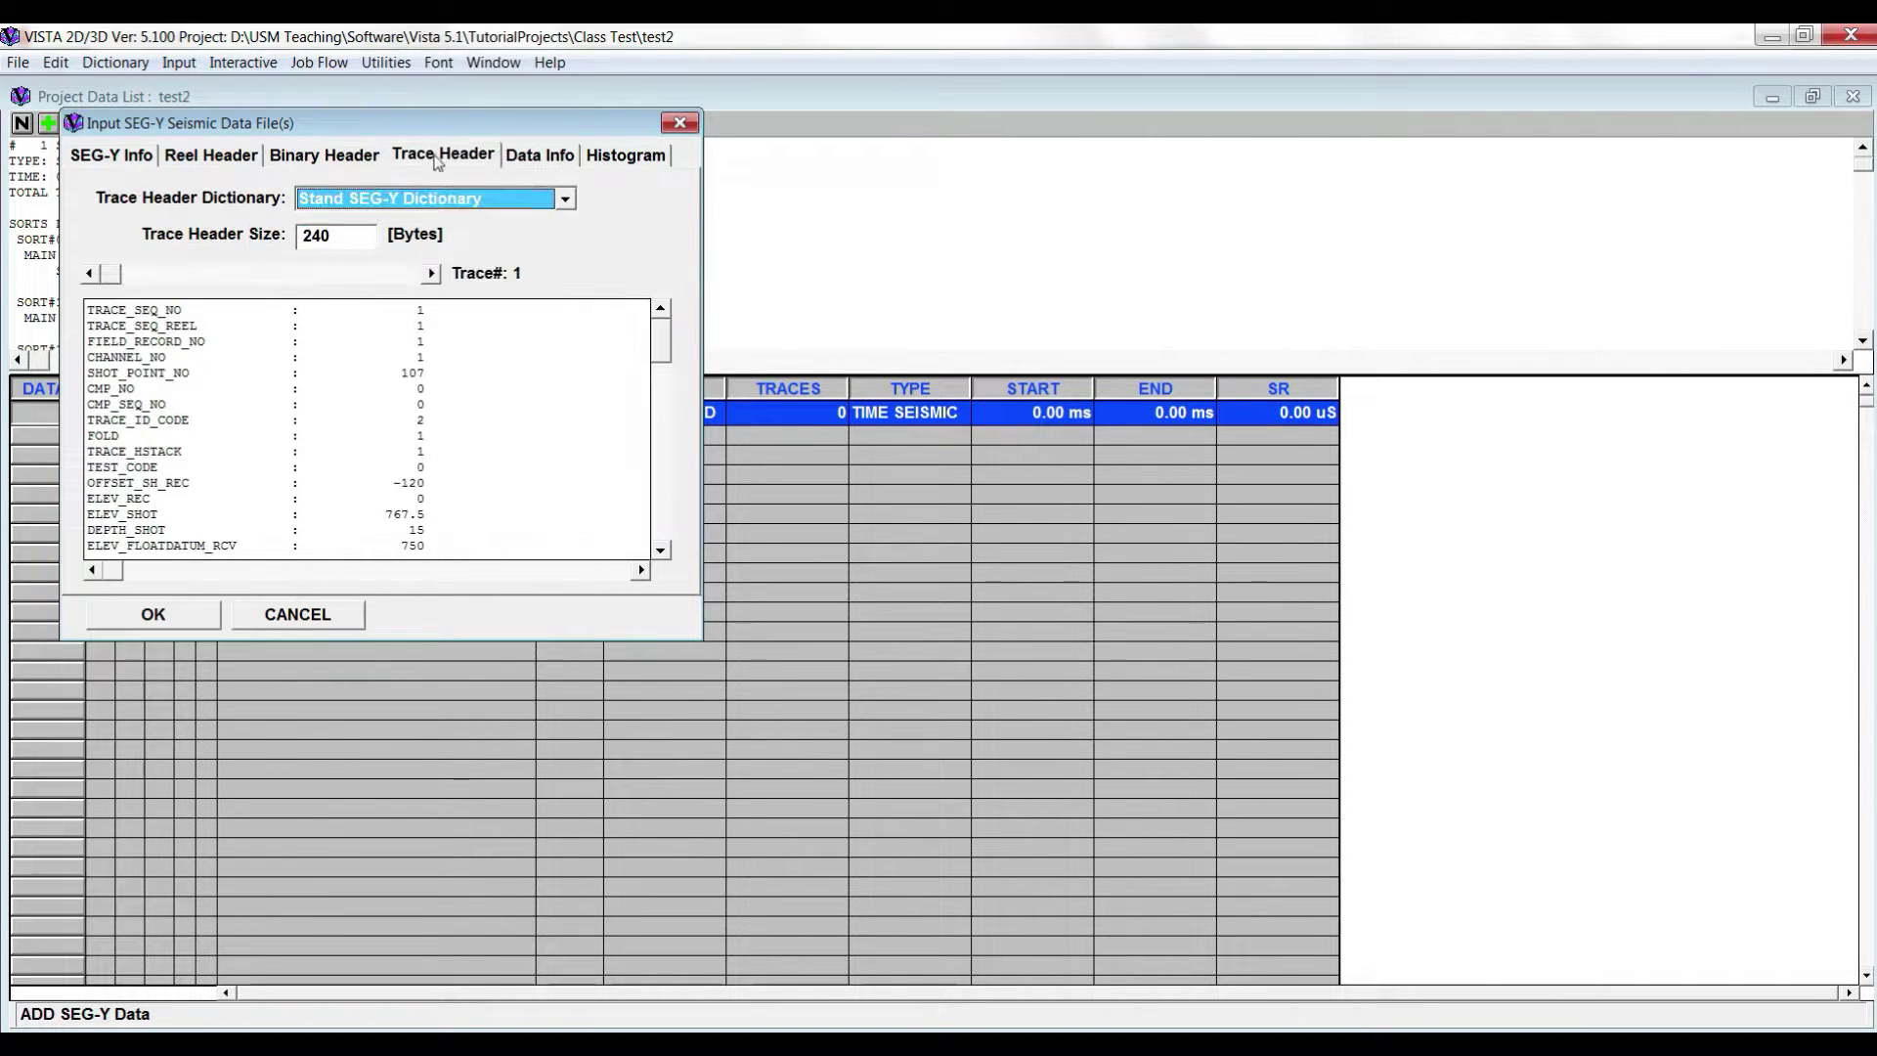
{"action": "left_click", "coordinate": [564, 159]}
{"action": "left_click", "coordinate": [626, 154]}
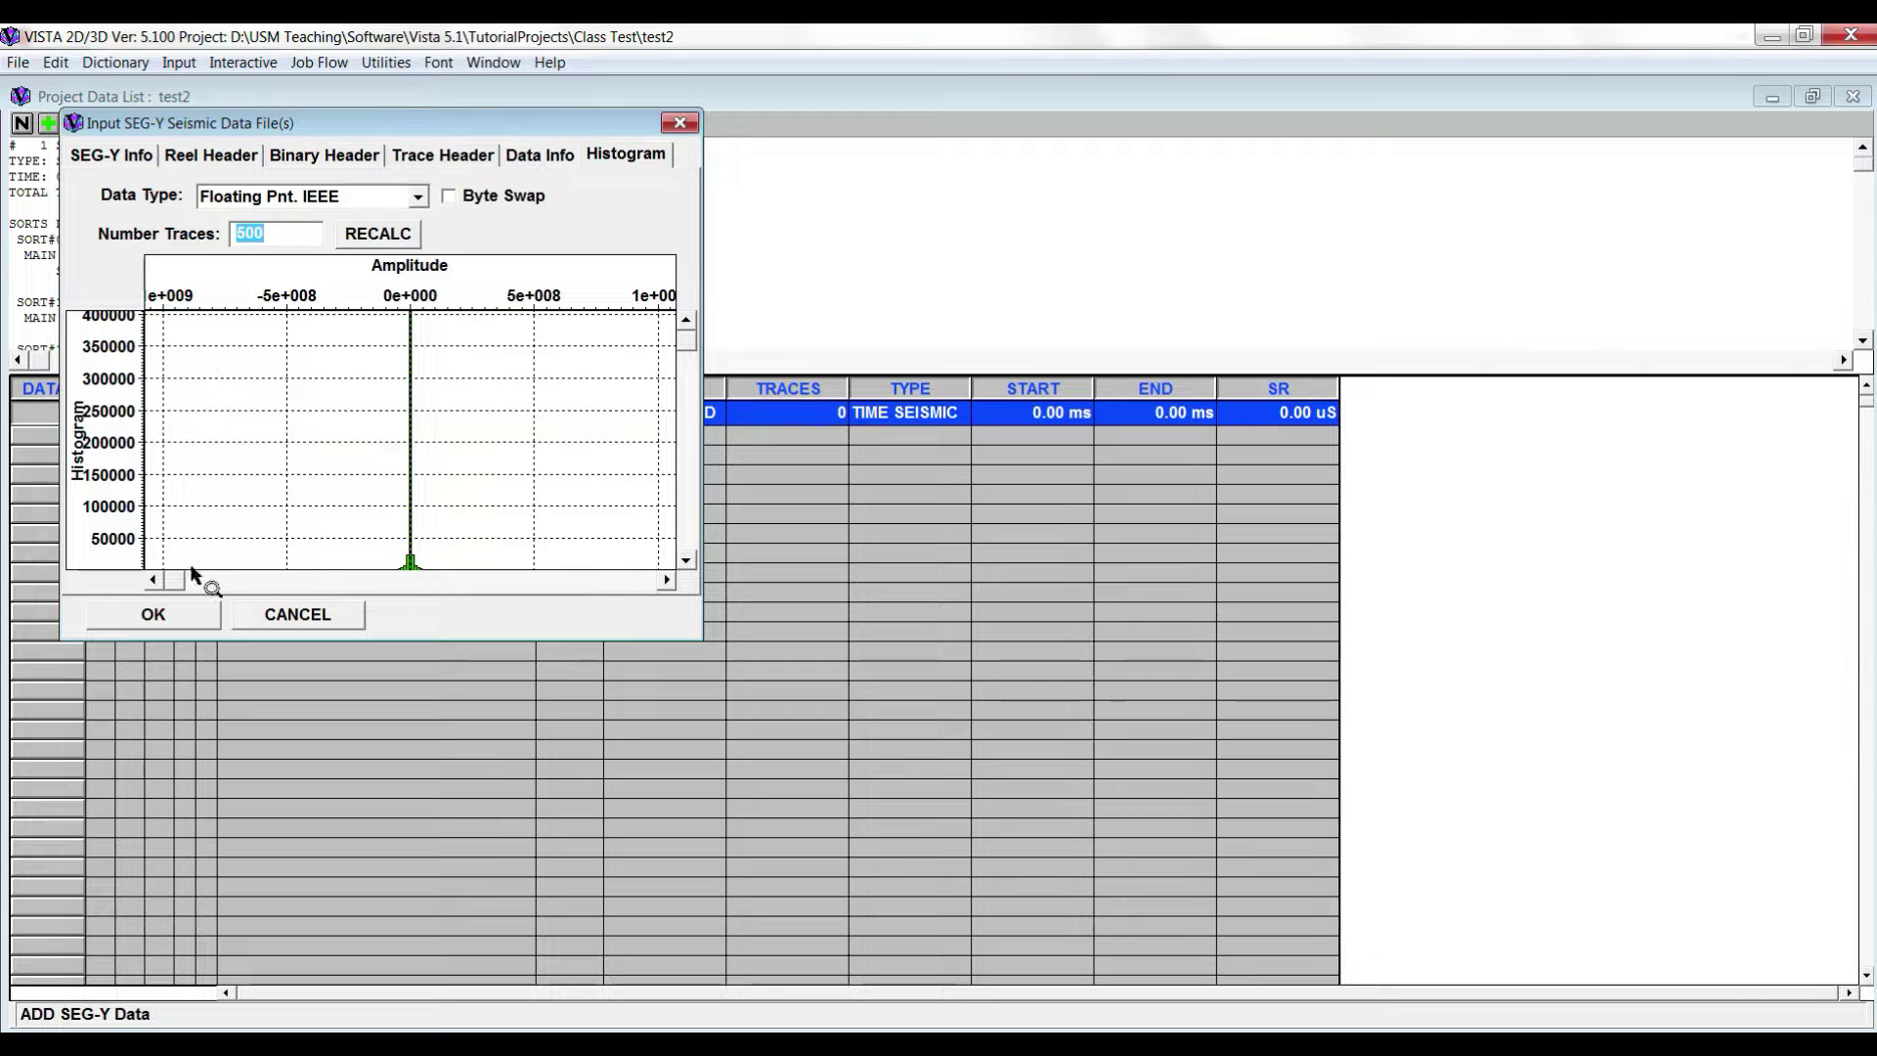
- Import the SHOT20 seismic data with the existing SEG-Y settings and close the transferred header summary
{"action": "left_click", "coordinate": [116, 156]}
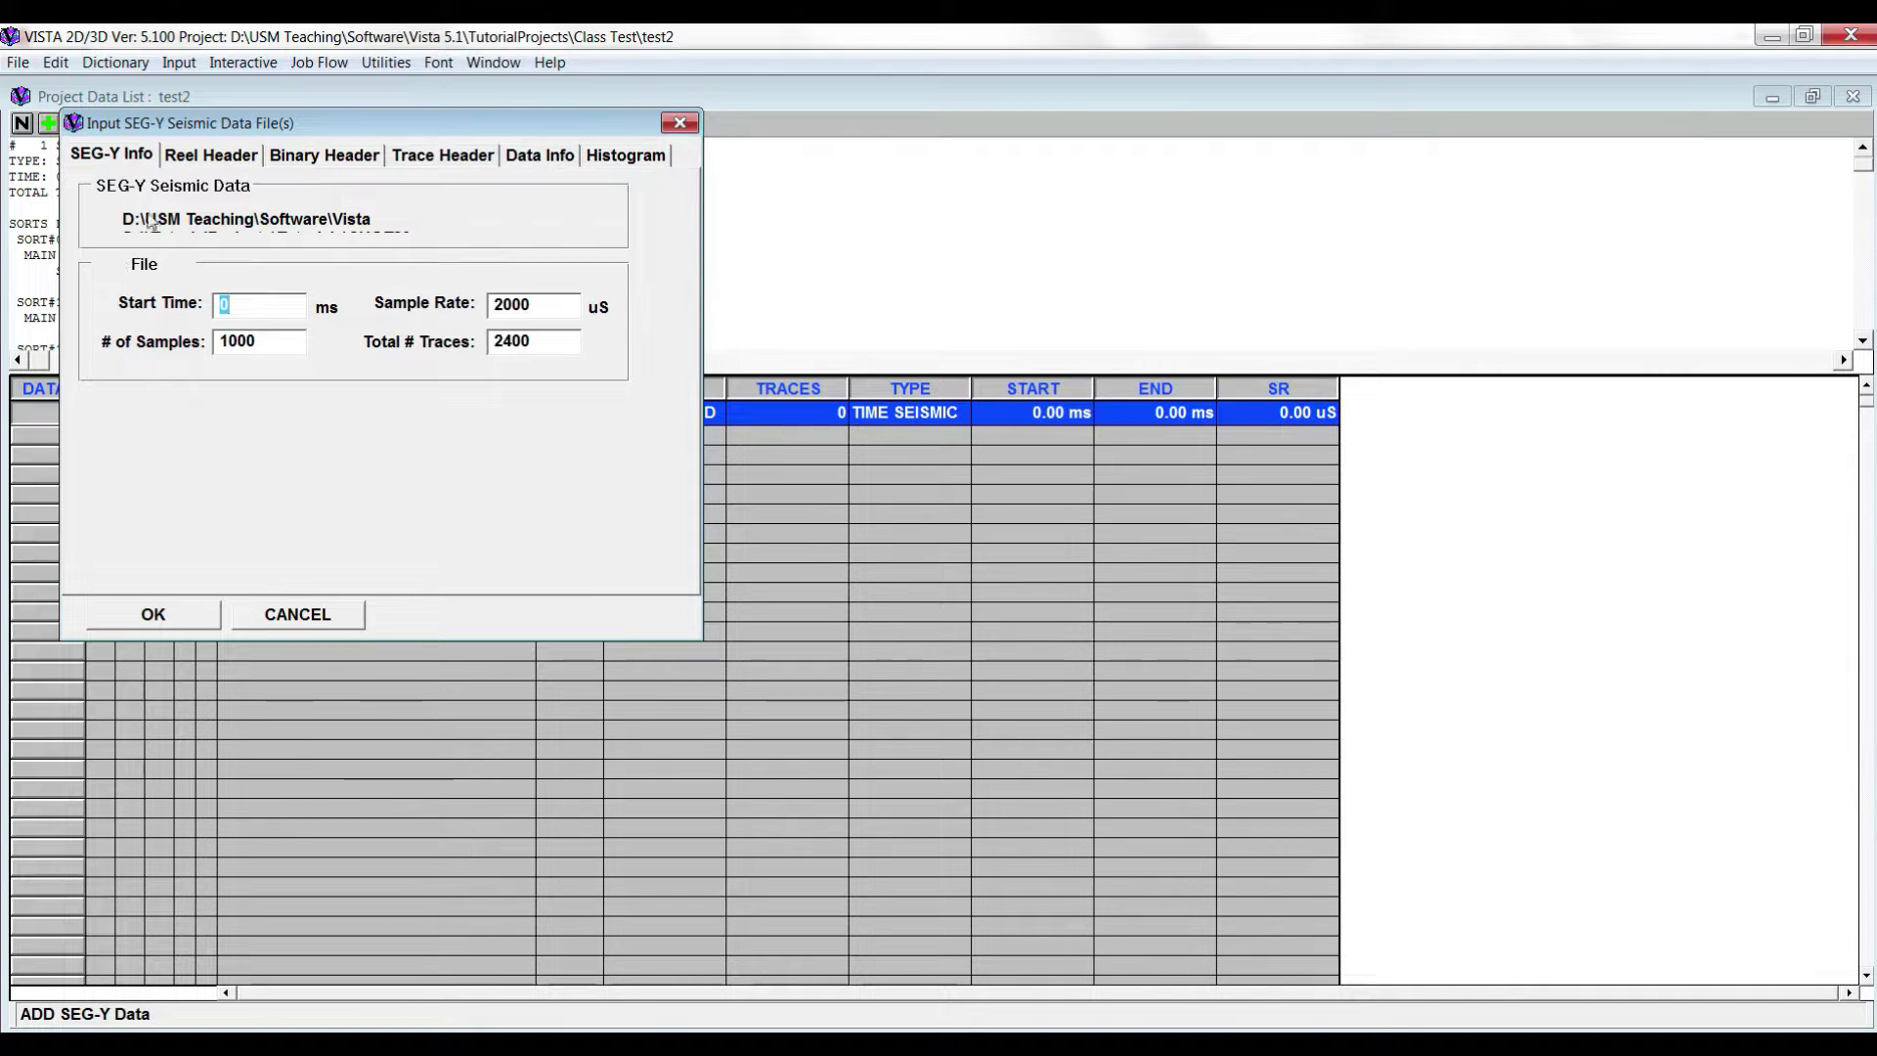
{"action": "left_click", "coordinate": [153, 616]}
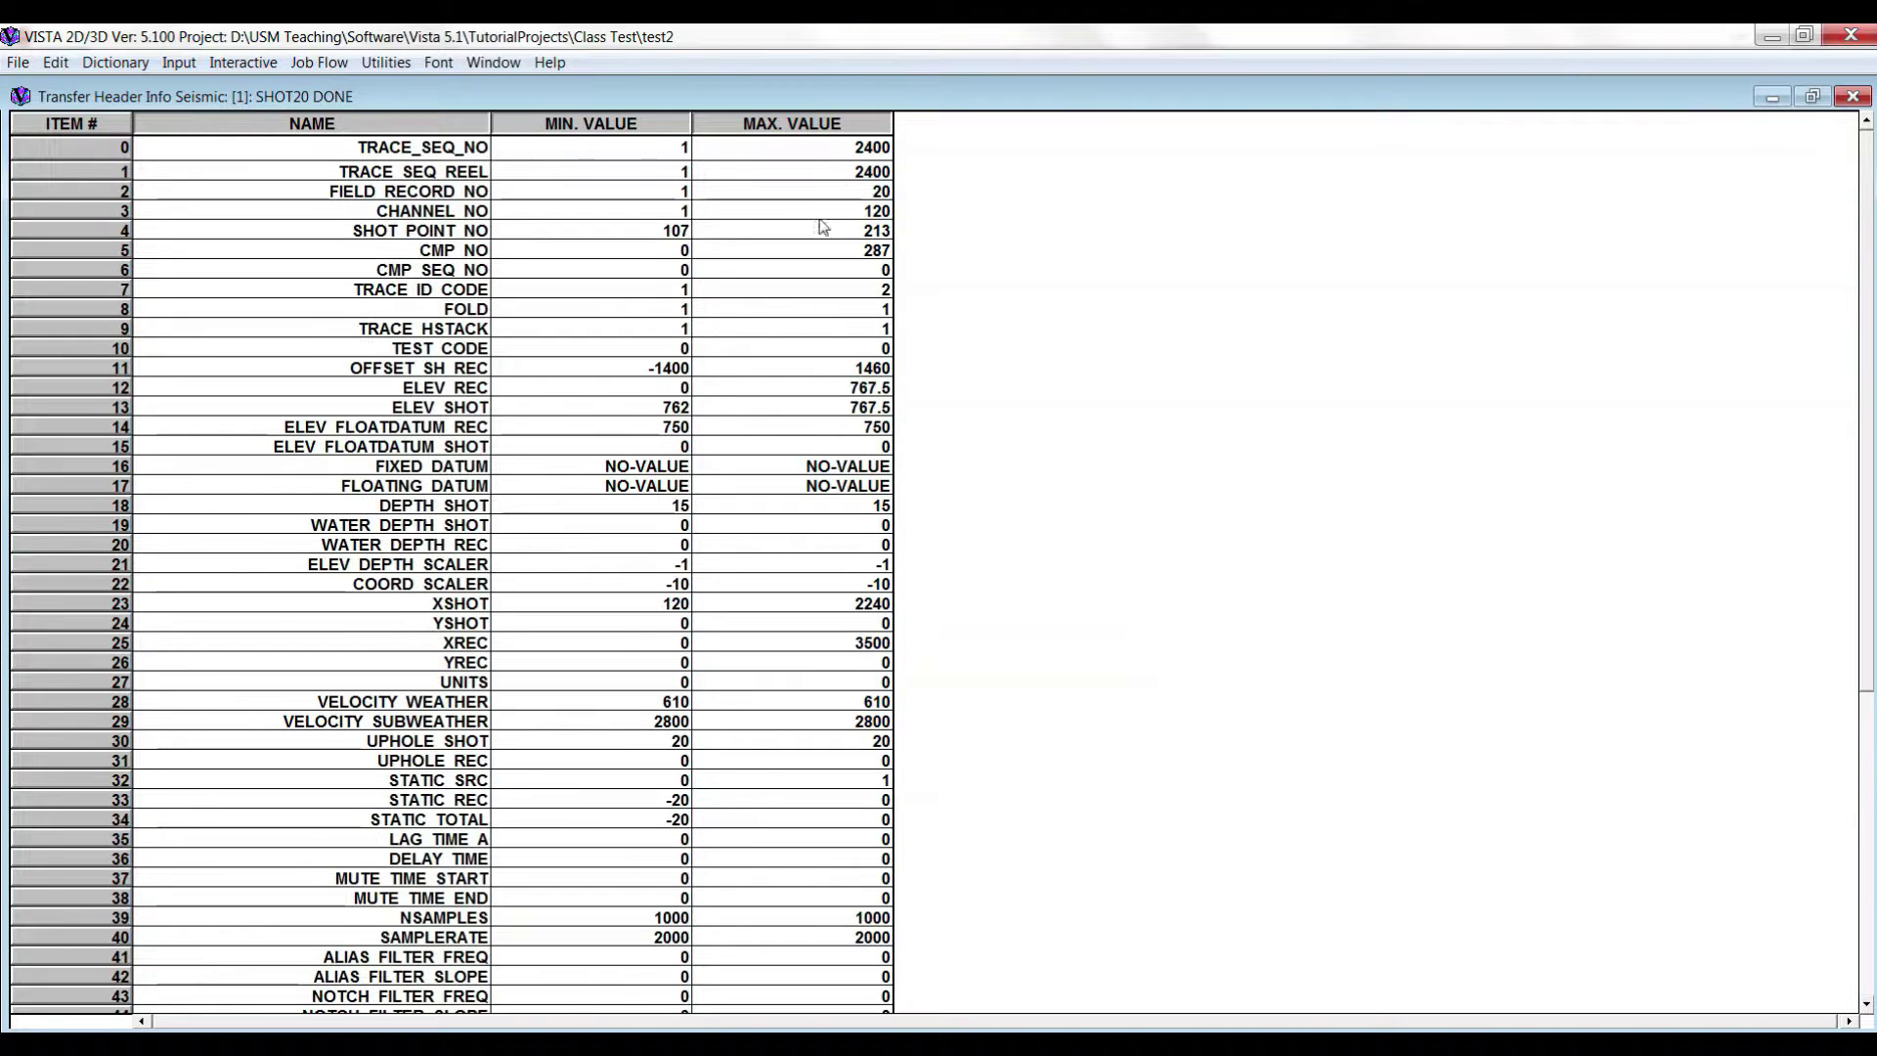
{"action": "left_click", "coordinate": [1853, 96]}
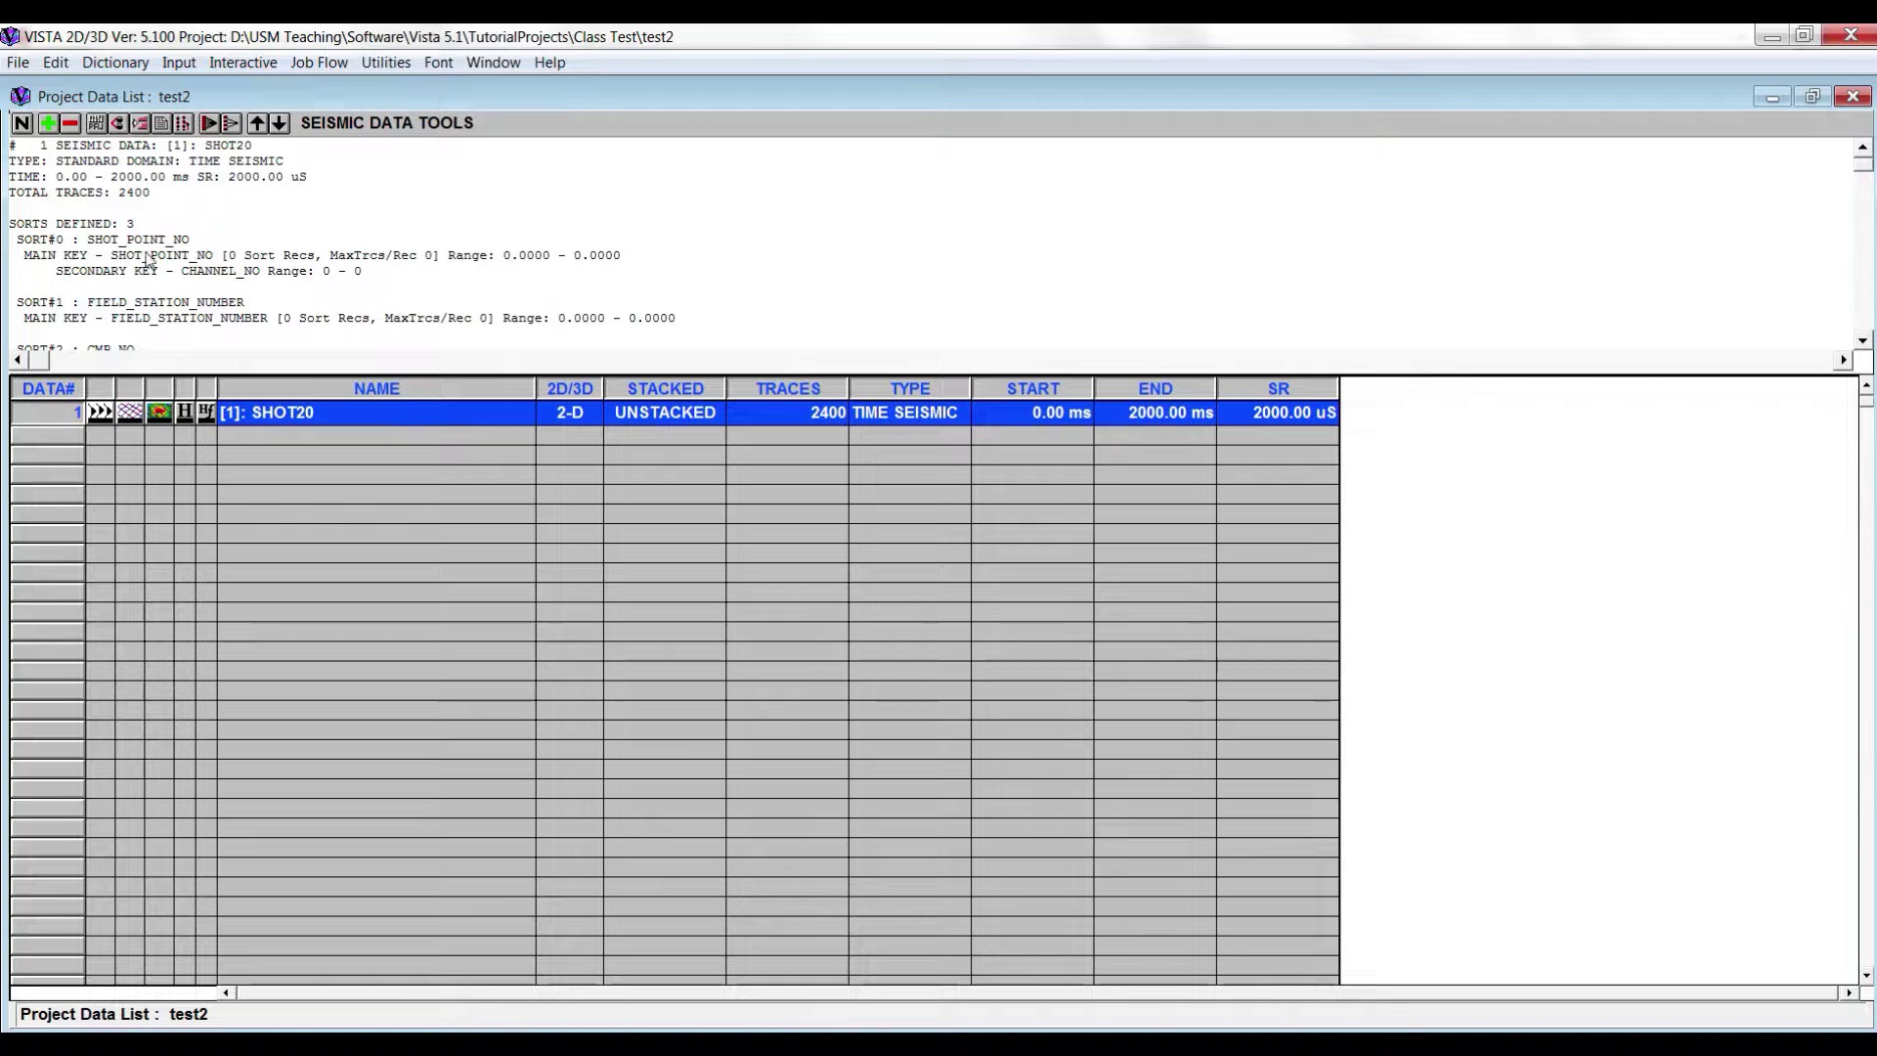
- Display the SHOT20 seismic data and look through its shot records, returning to the first shots
{"action": "left_click", "coordinate": [101, 412]}
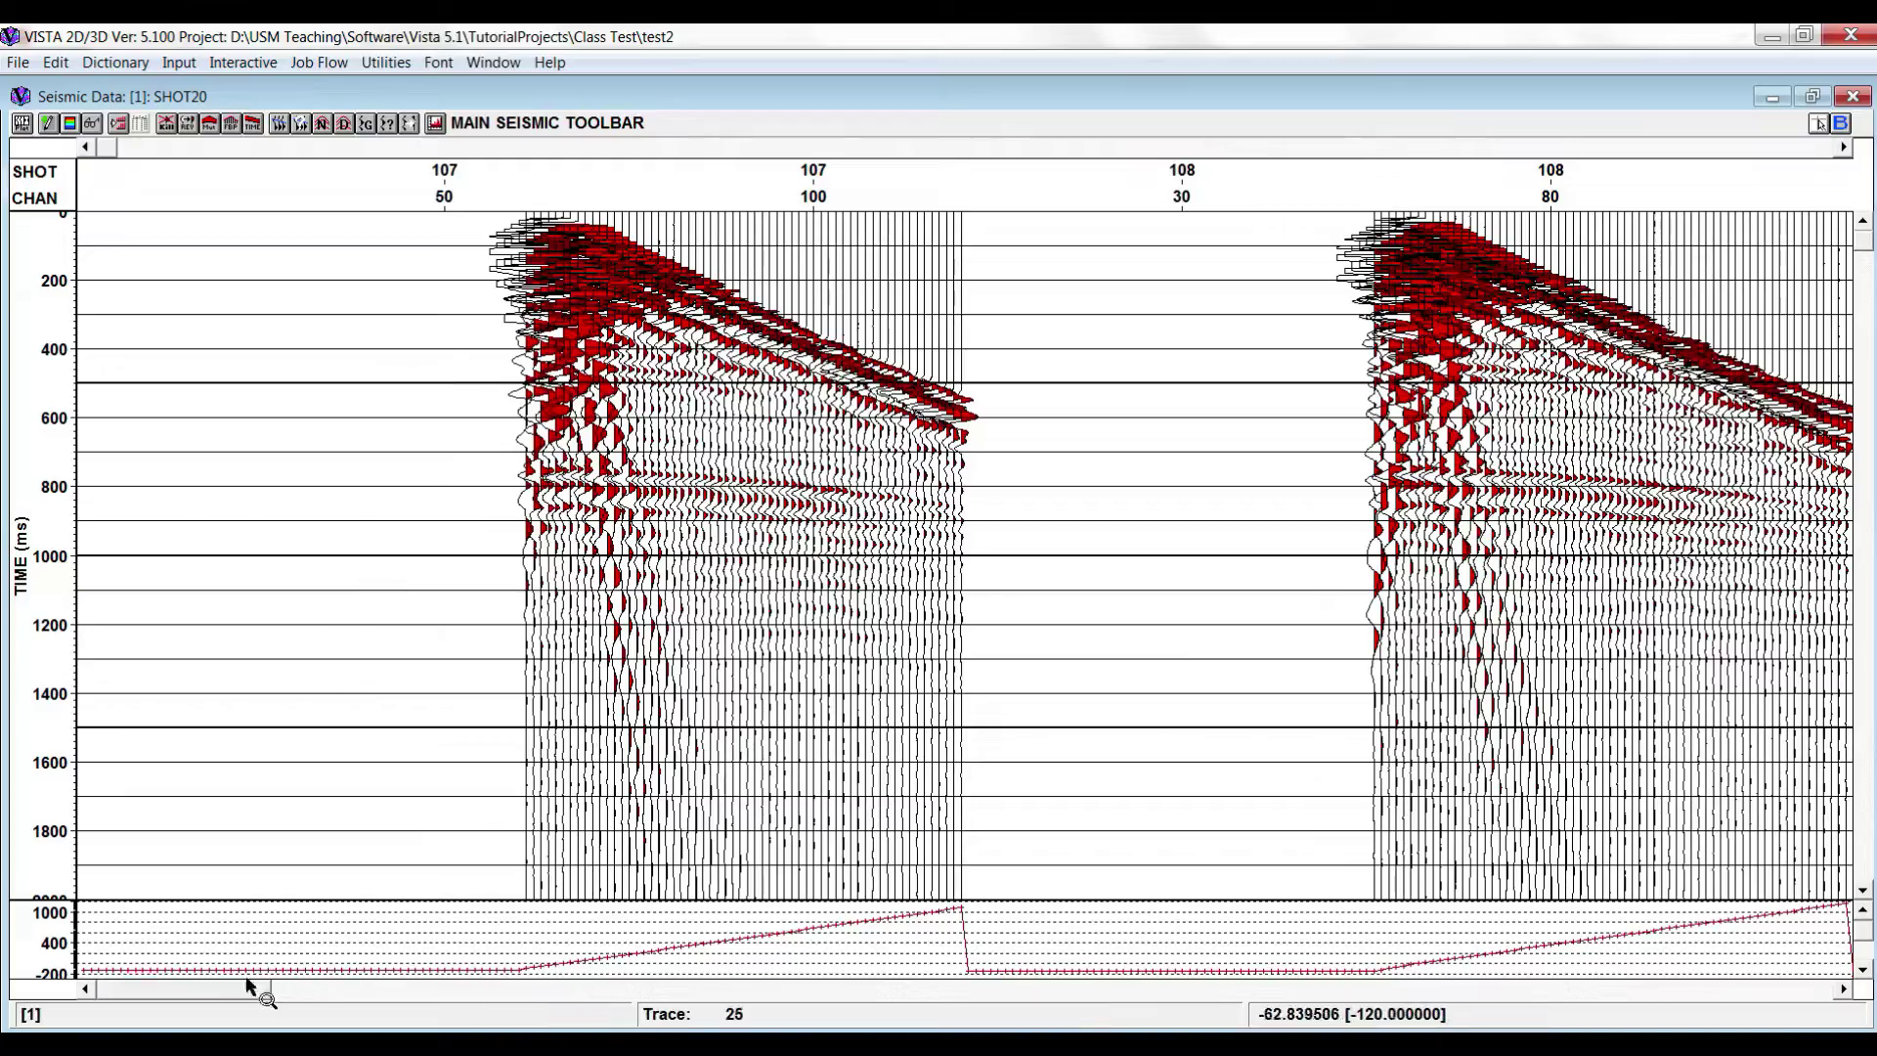
{"action": "left_click_drag", "start_coordinate": [251, 989], "coordinate": [681, 934]}
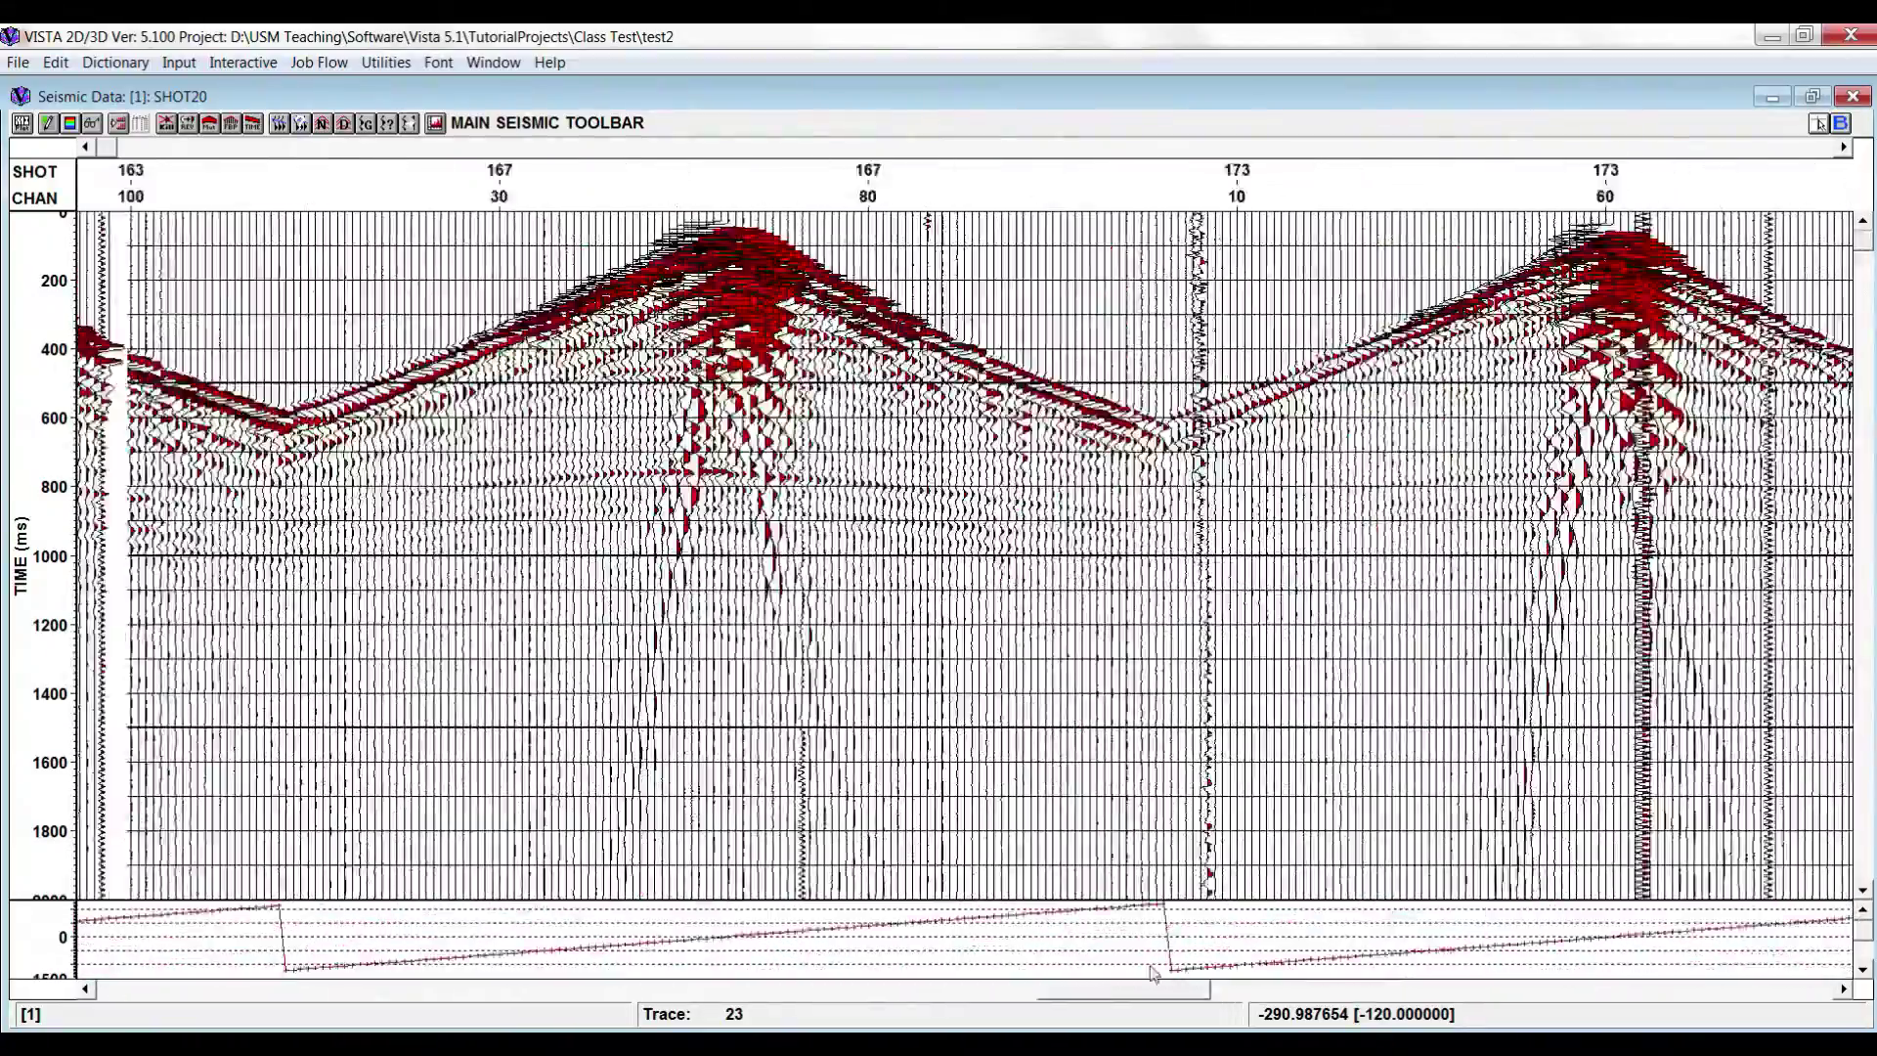
{"action": "left_click_drag", "start_coordinate": [1150, 966], "coordinate": [163, 964]}
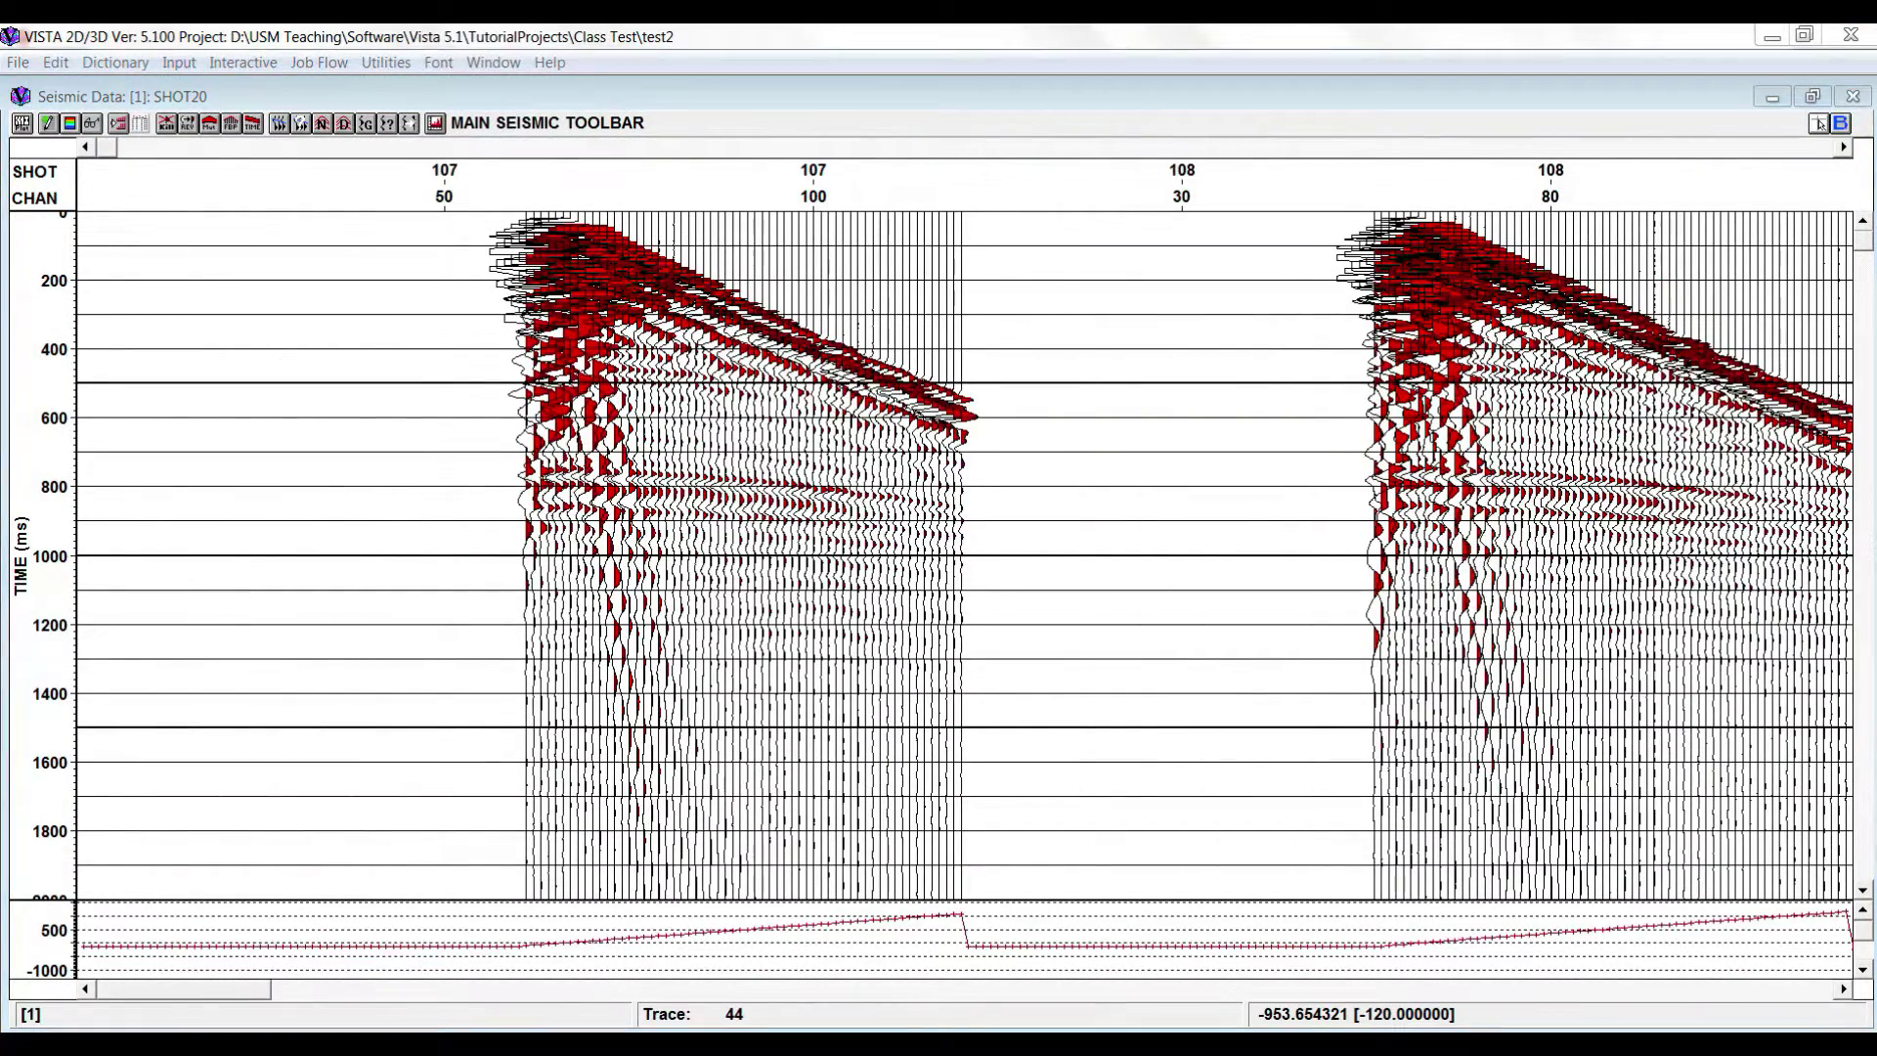
- Switch to the PowerPoint lab slides, review the project setup and flow command slides, and return to VISTA
{"action": "left_click", "coordinate": [313, 929]}
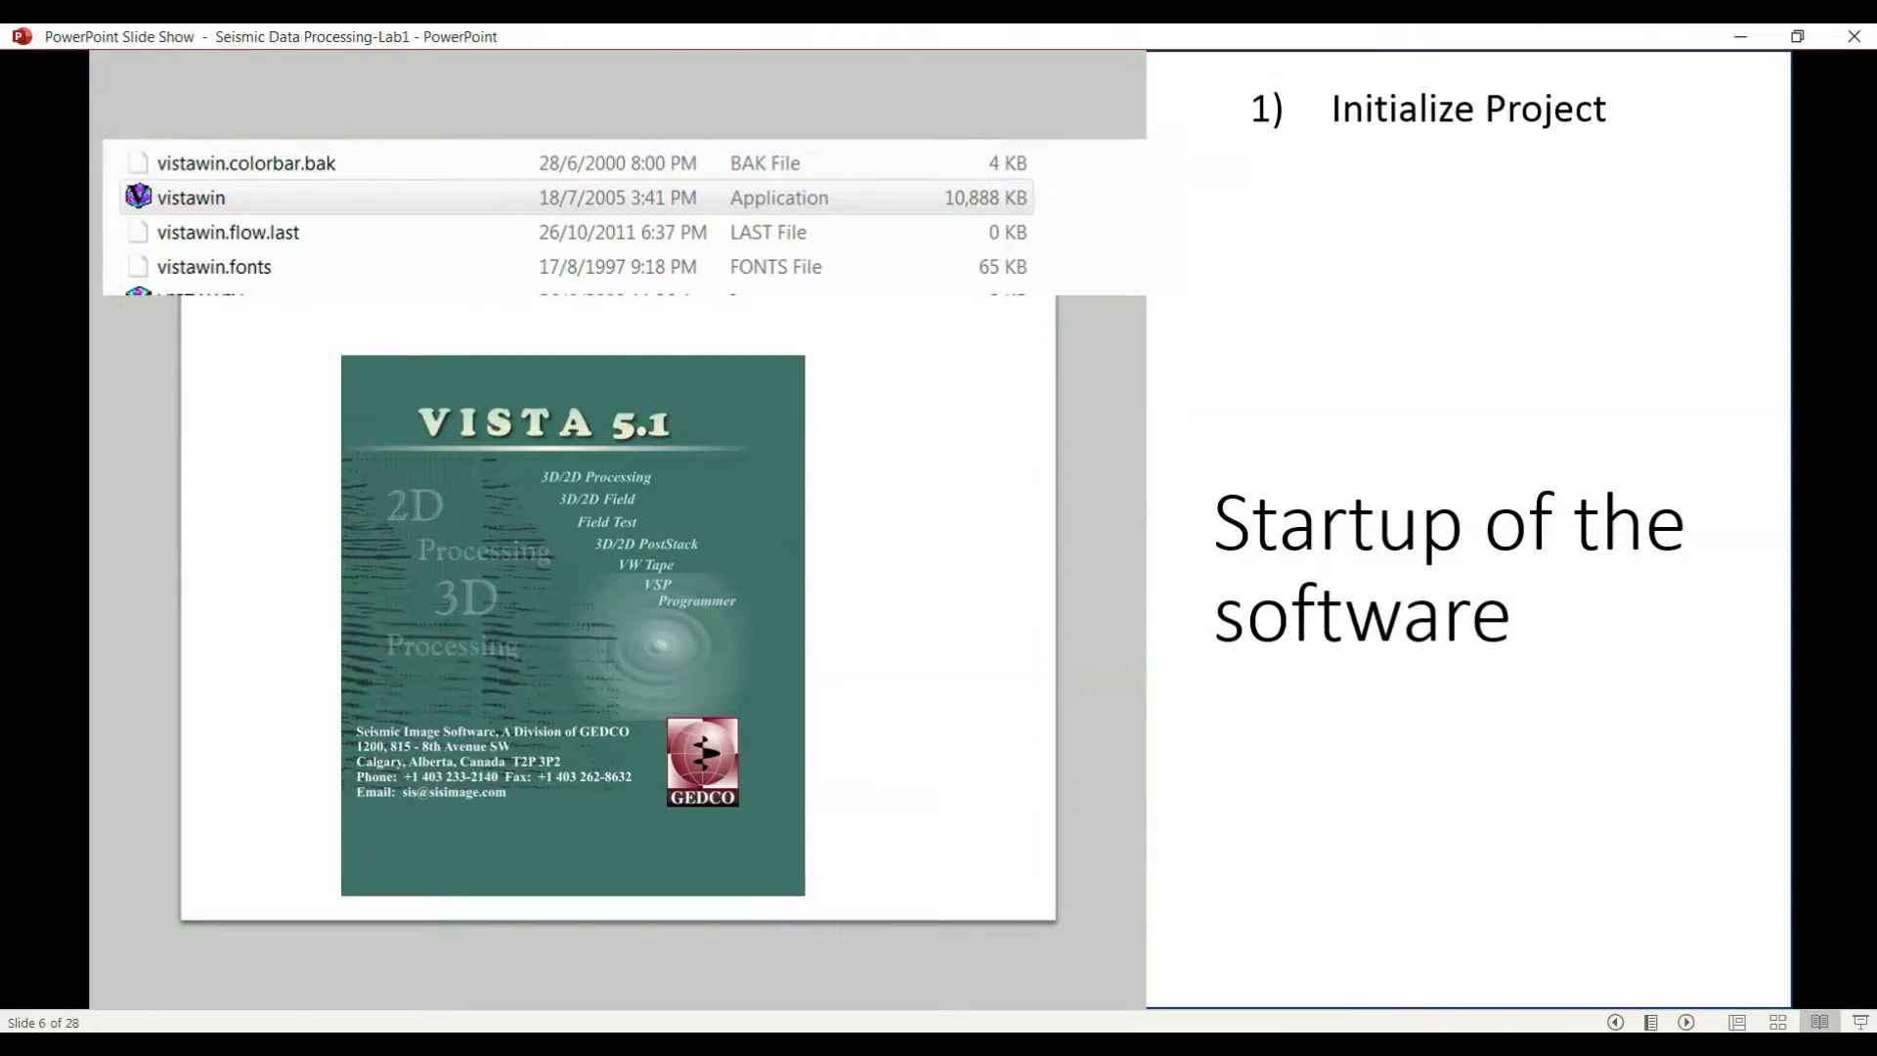
{"action": "left_click", "coordinate": [731, 673]}
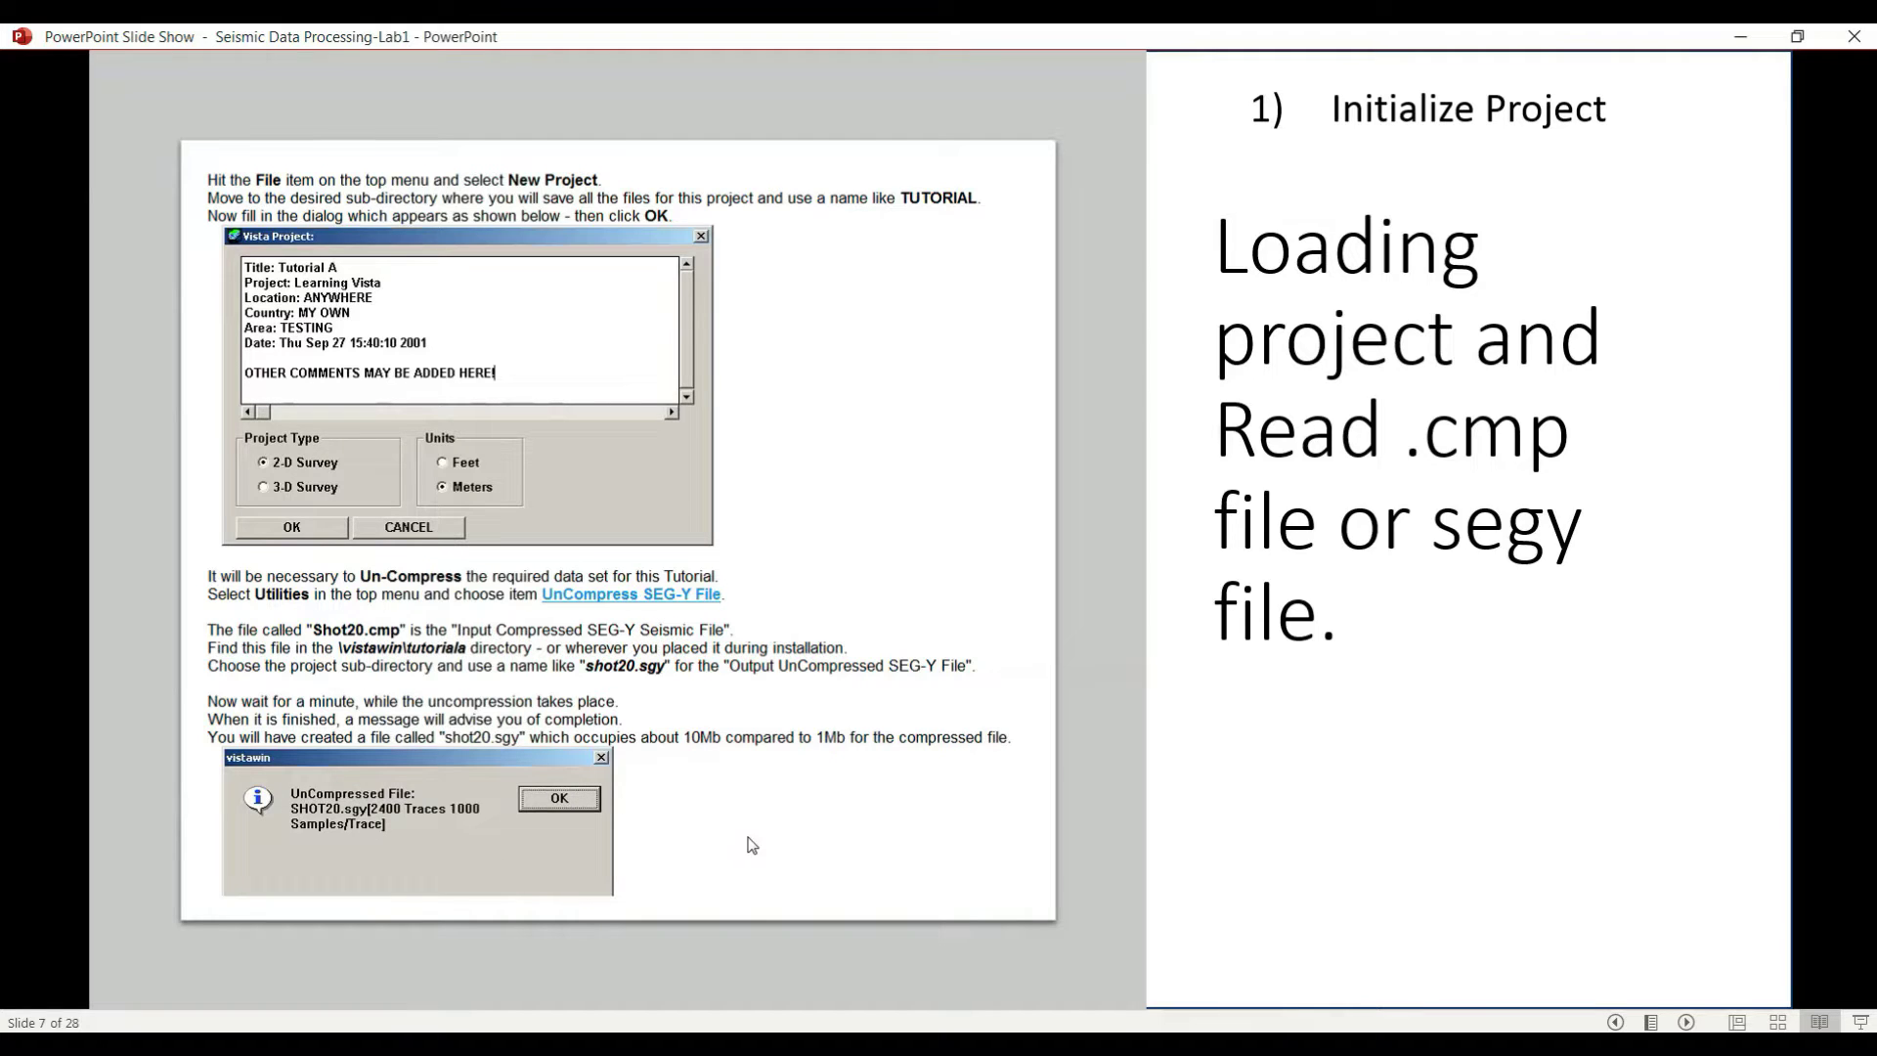
{"action": "left_click", "coordinate": [818, 766]}
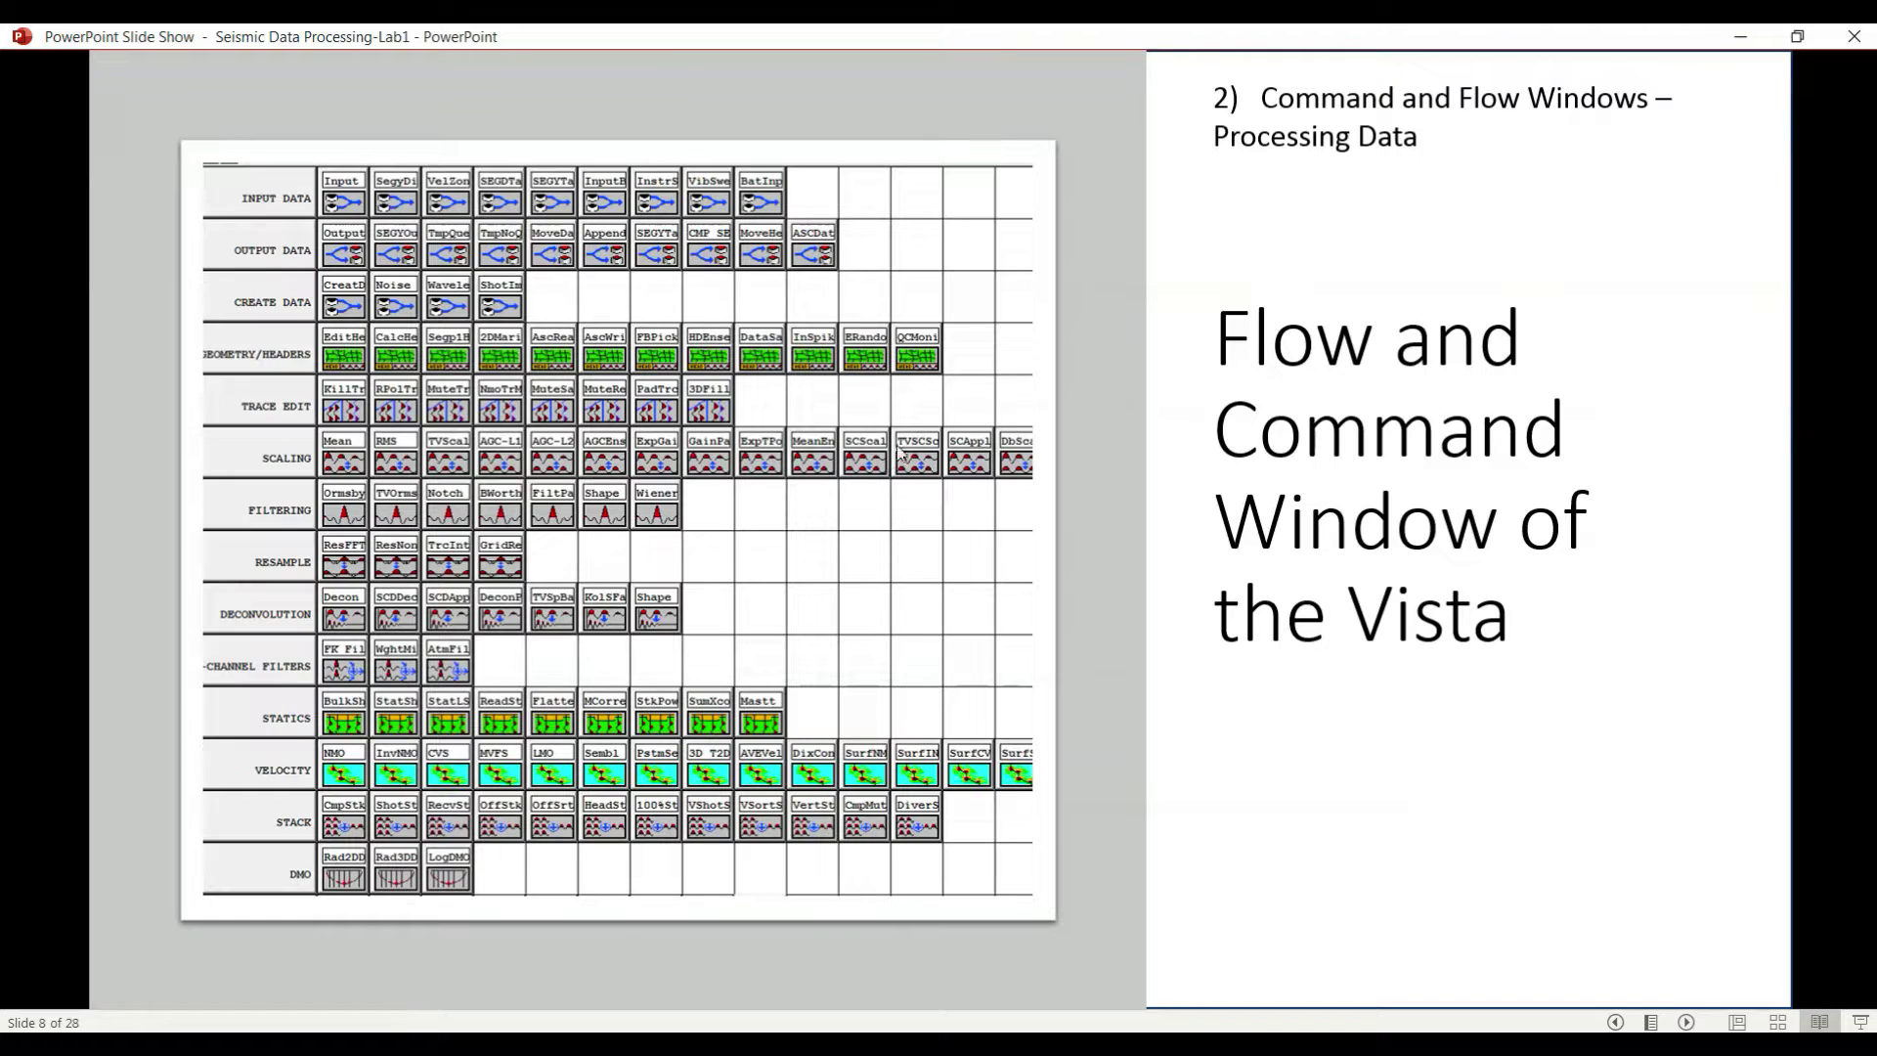
{"action": "left_click", "coordinate": [531, 835]}
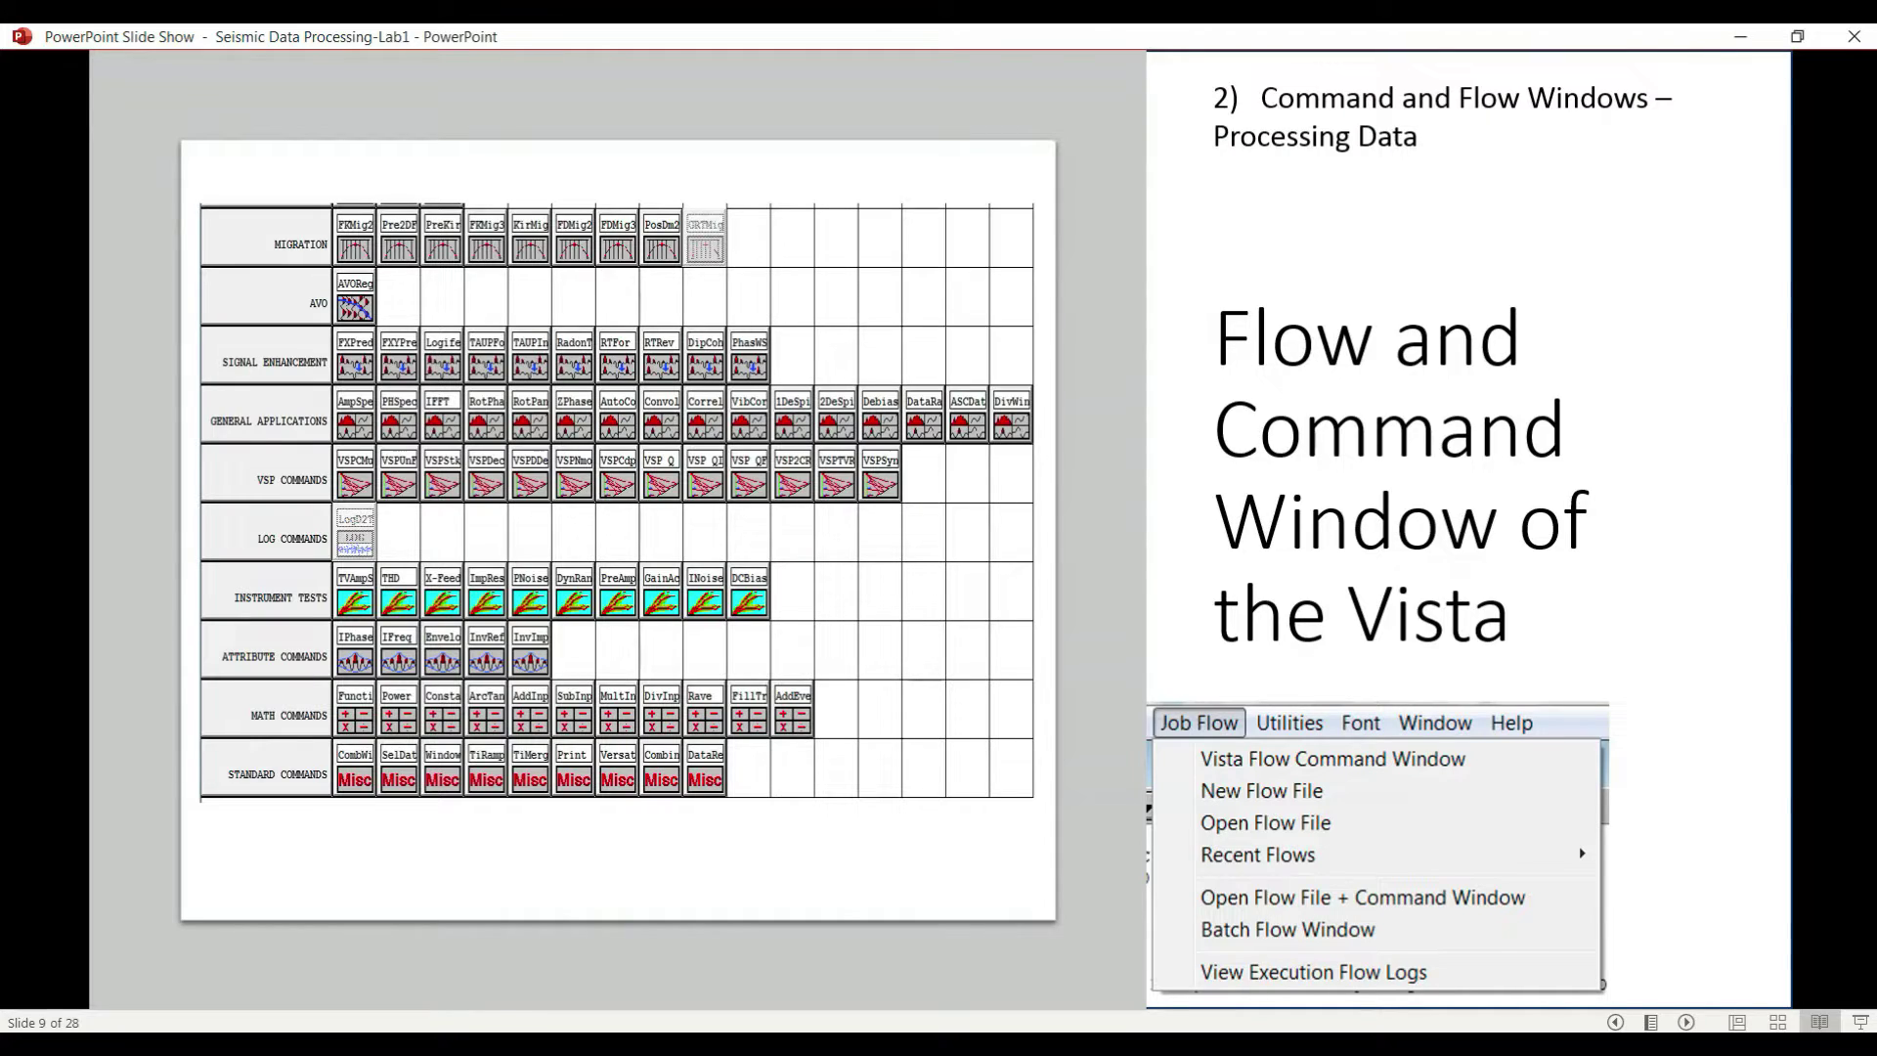
{"action": "left_click", "coordinate": [675, 1041]}
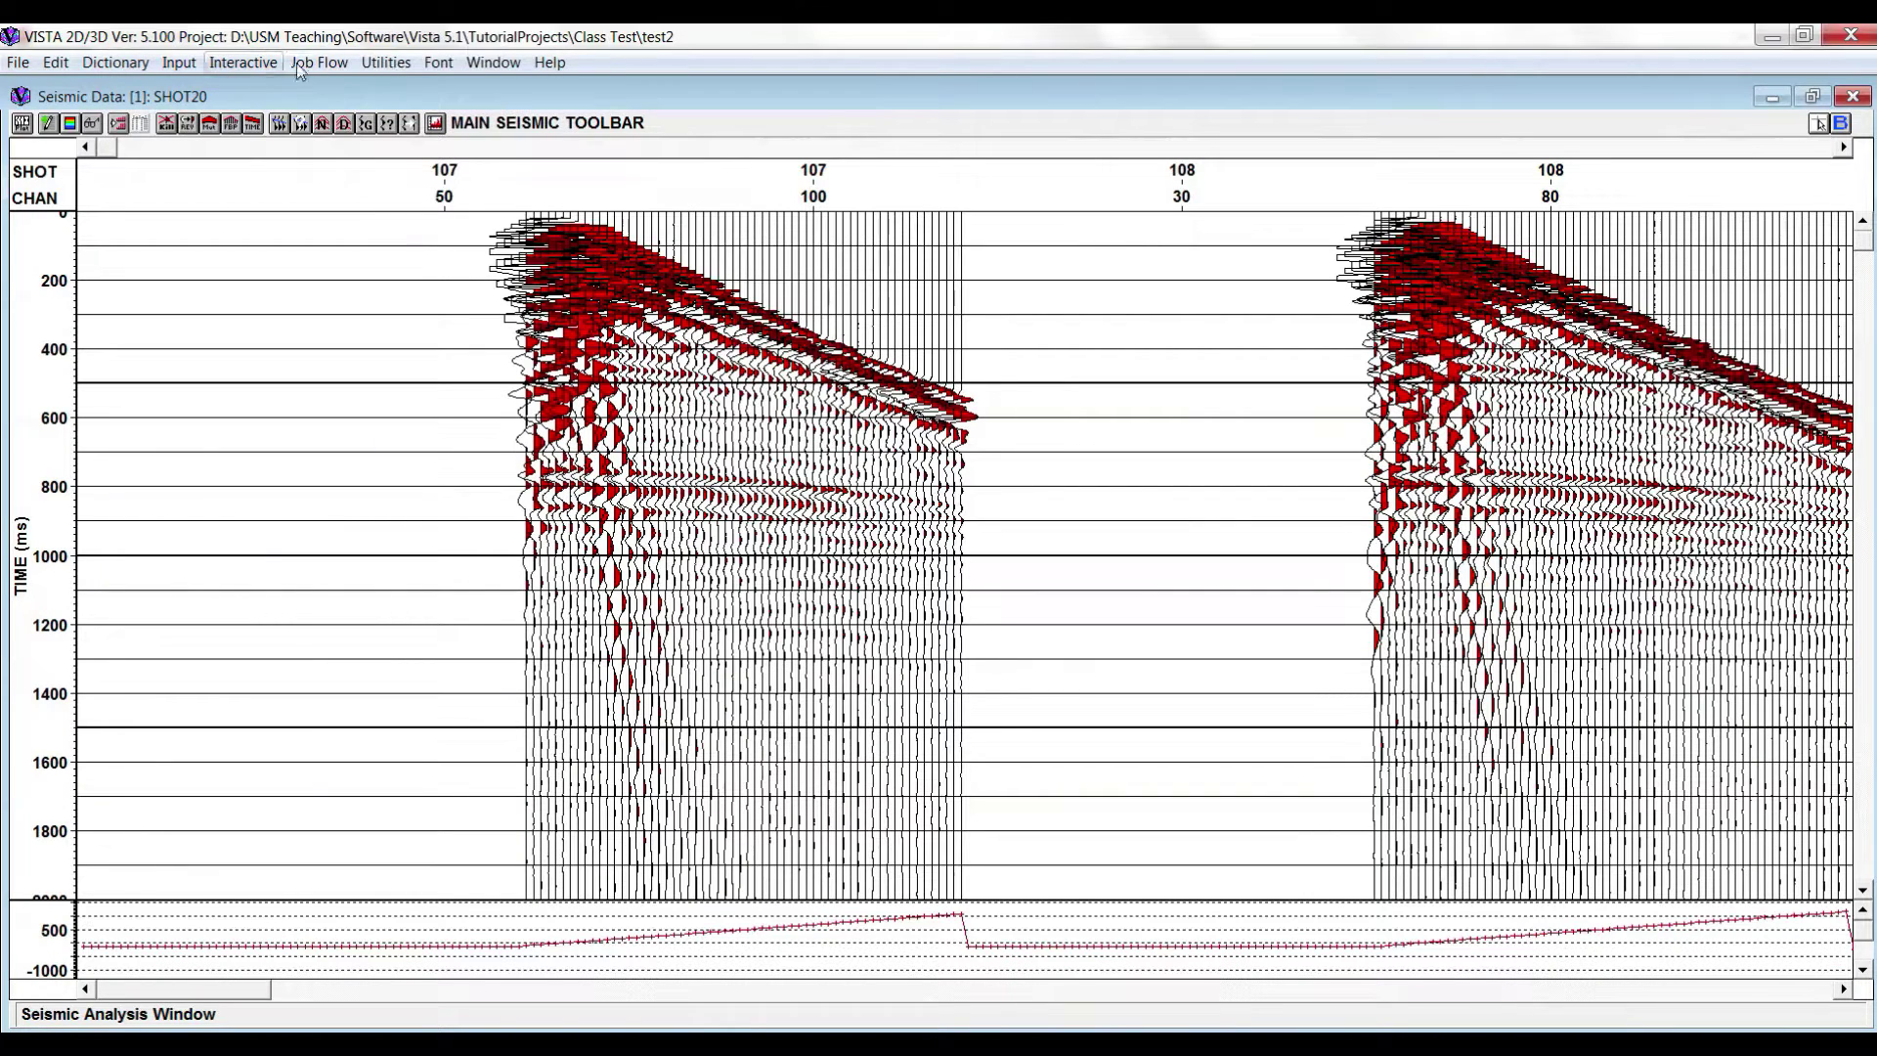
- Open the Vista Flow Command Window and look through its processing categories from input data down to signal enhancement
{"action": "left_click", "coordinate": [335, 64]}
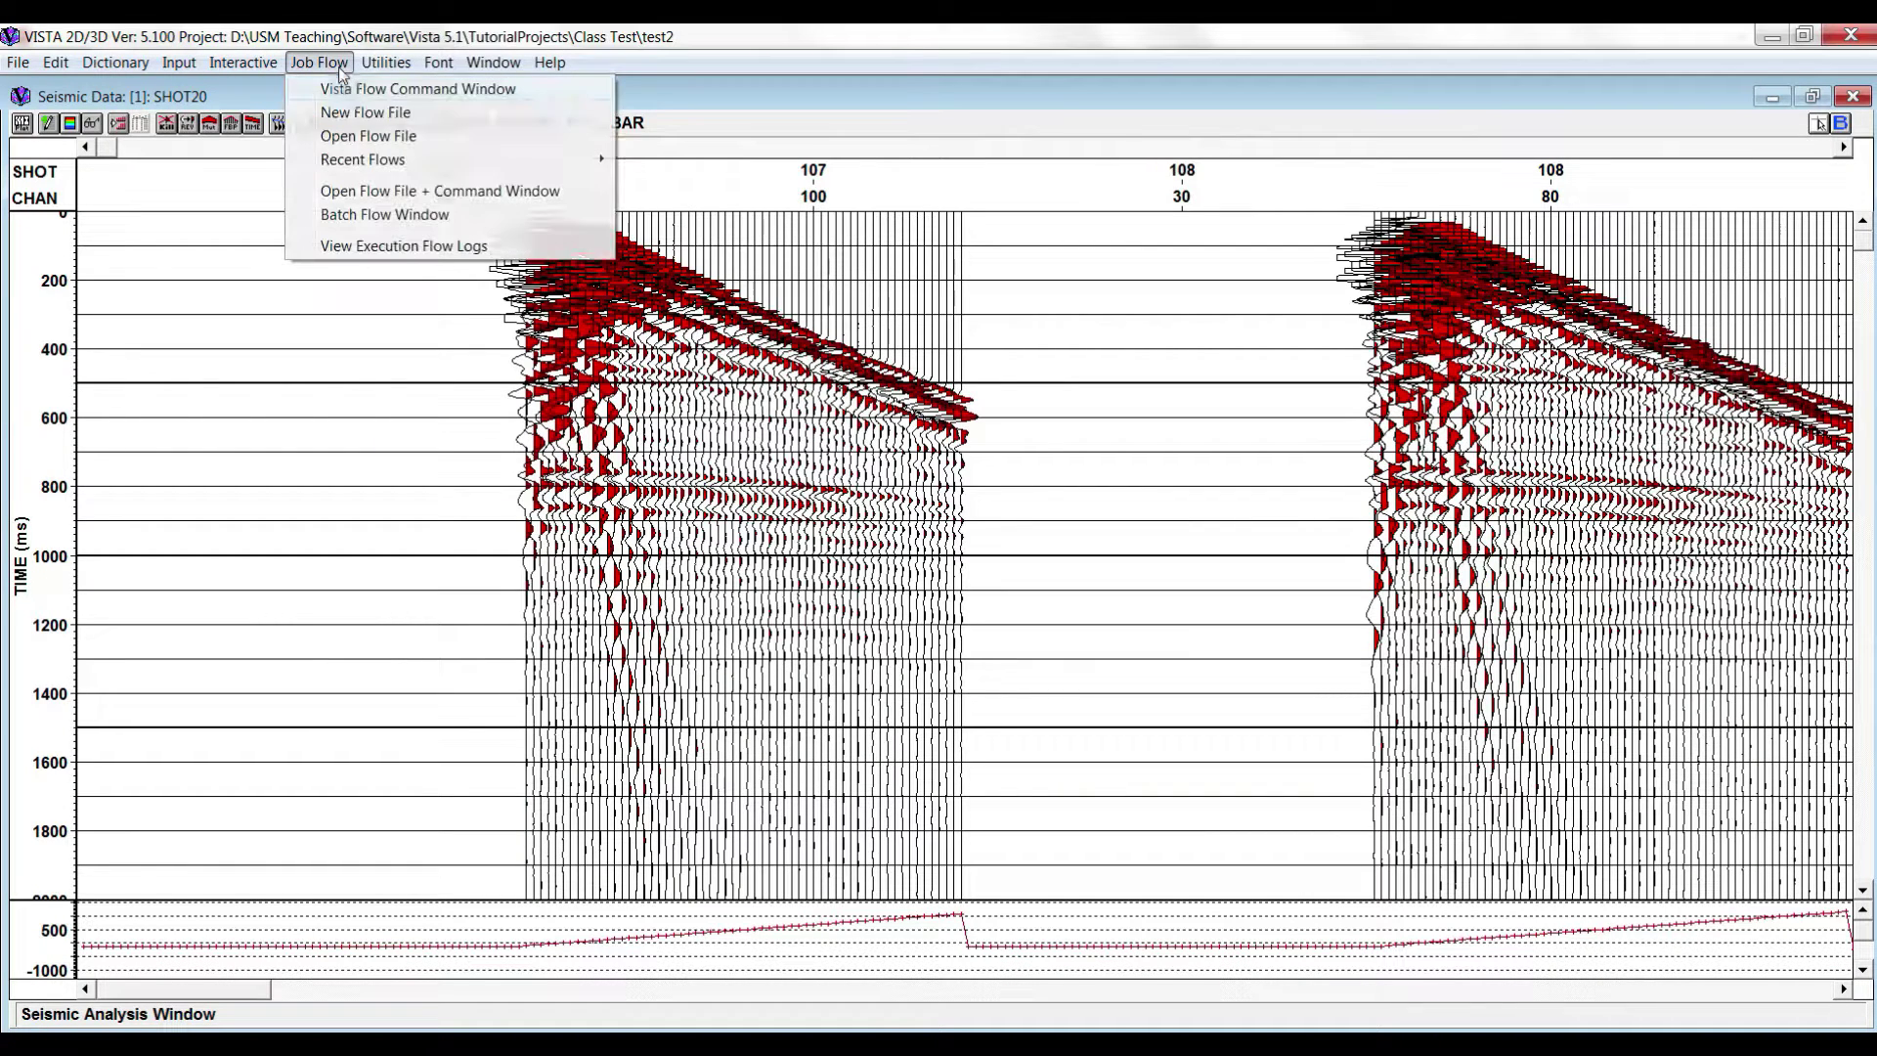
{"action": "left_click", "coordinate": [402, 89]}
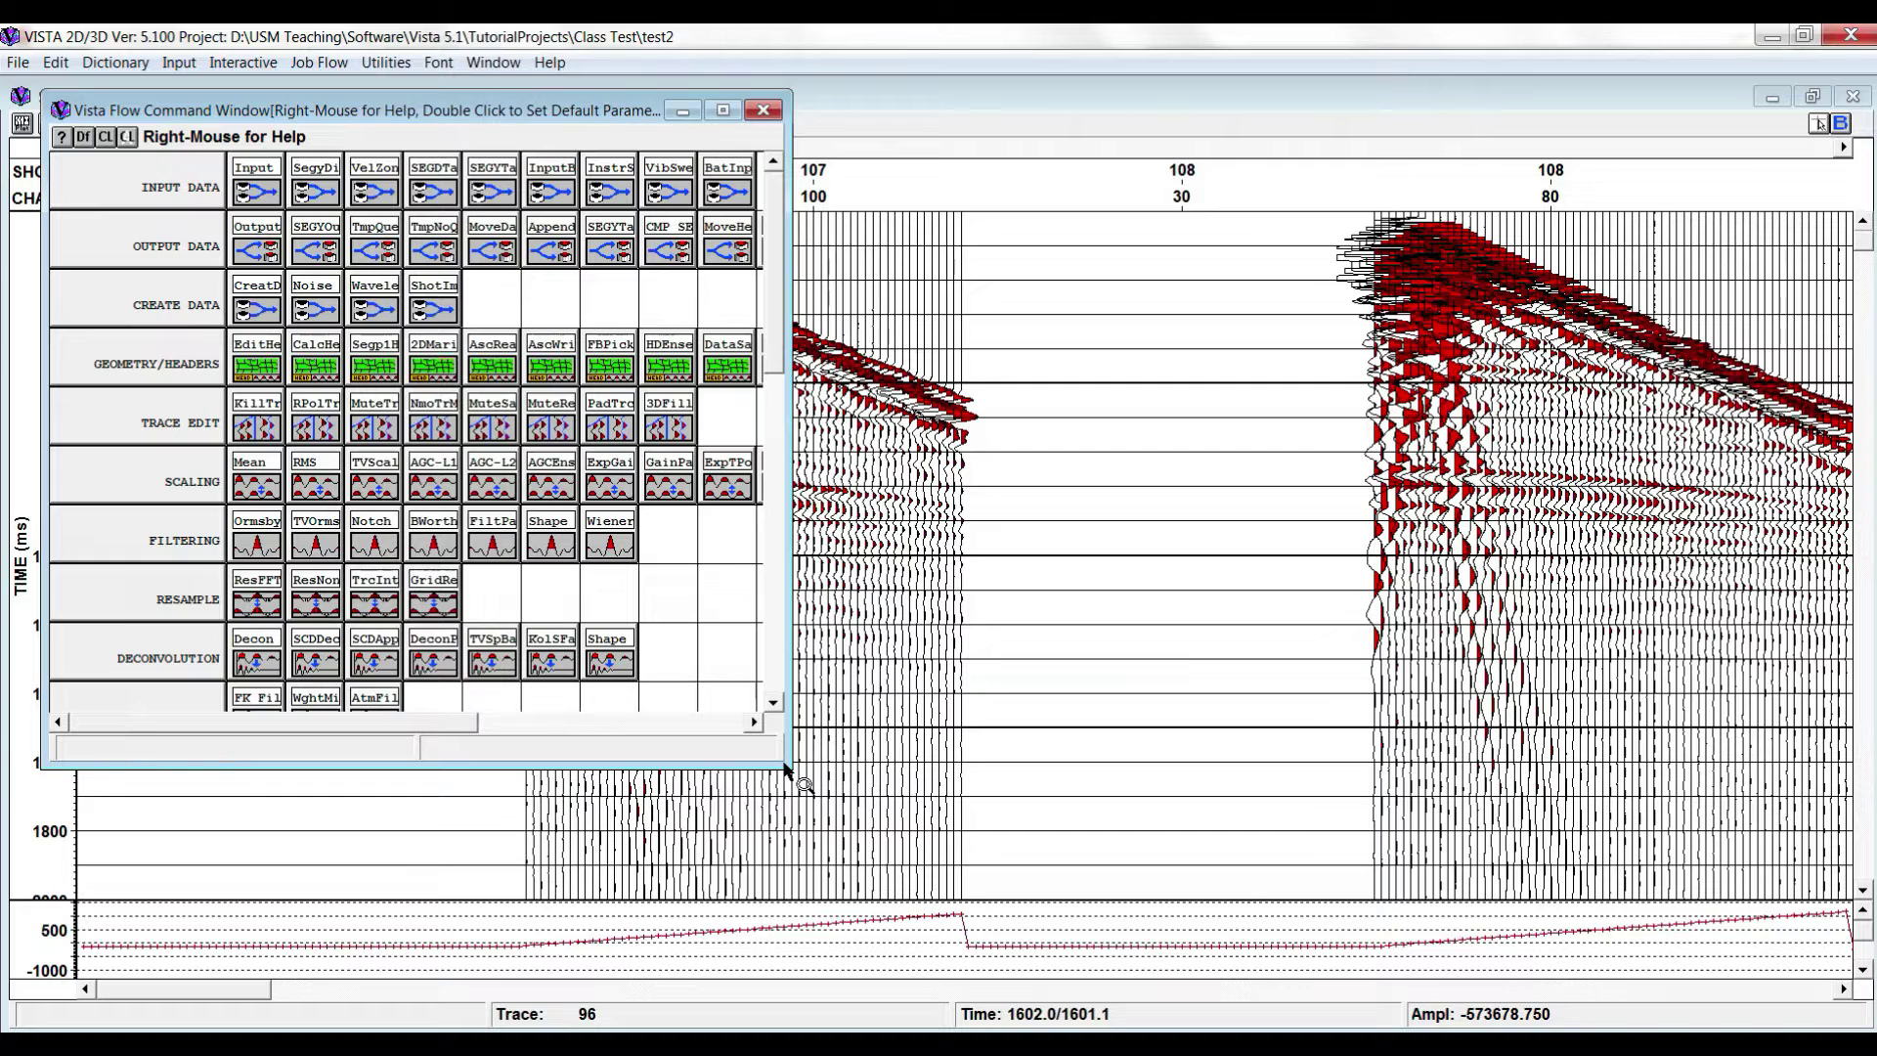
{"action": "left_click", "coordinate": [460, 730]}
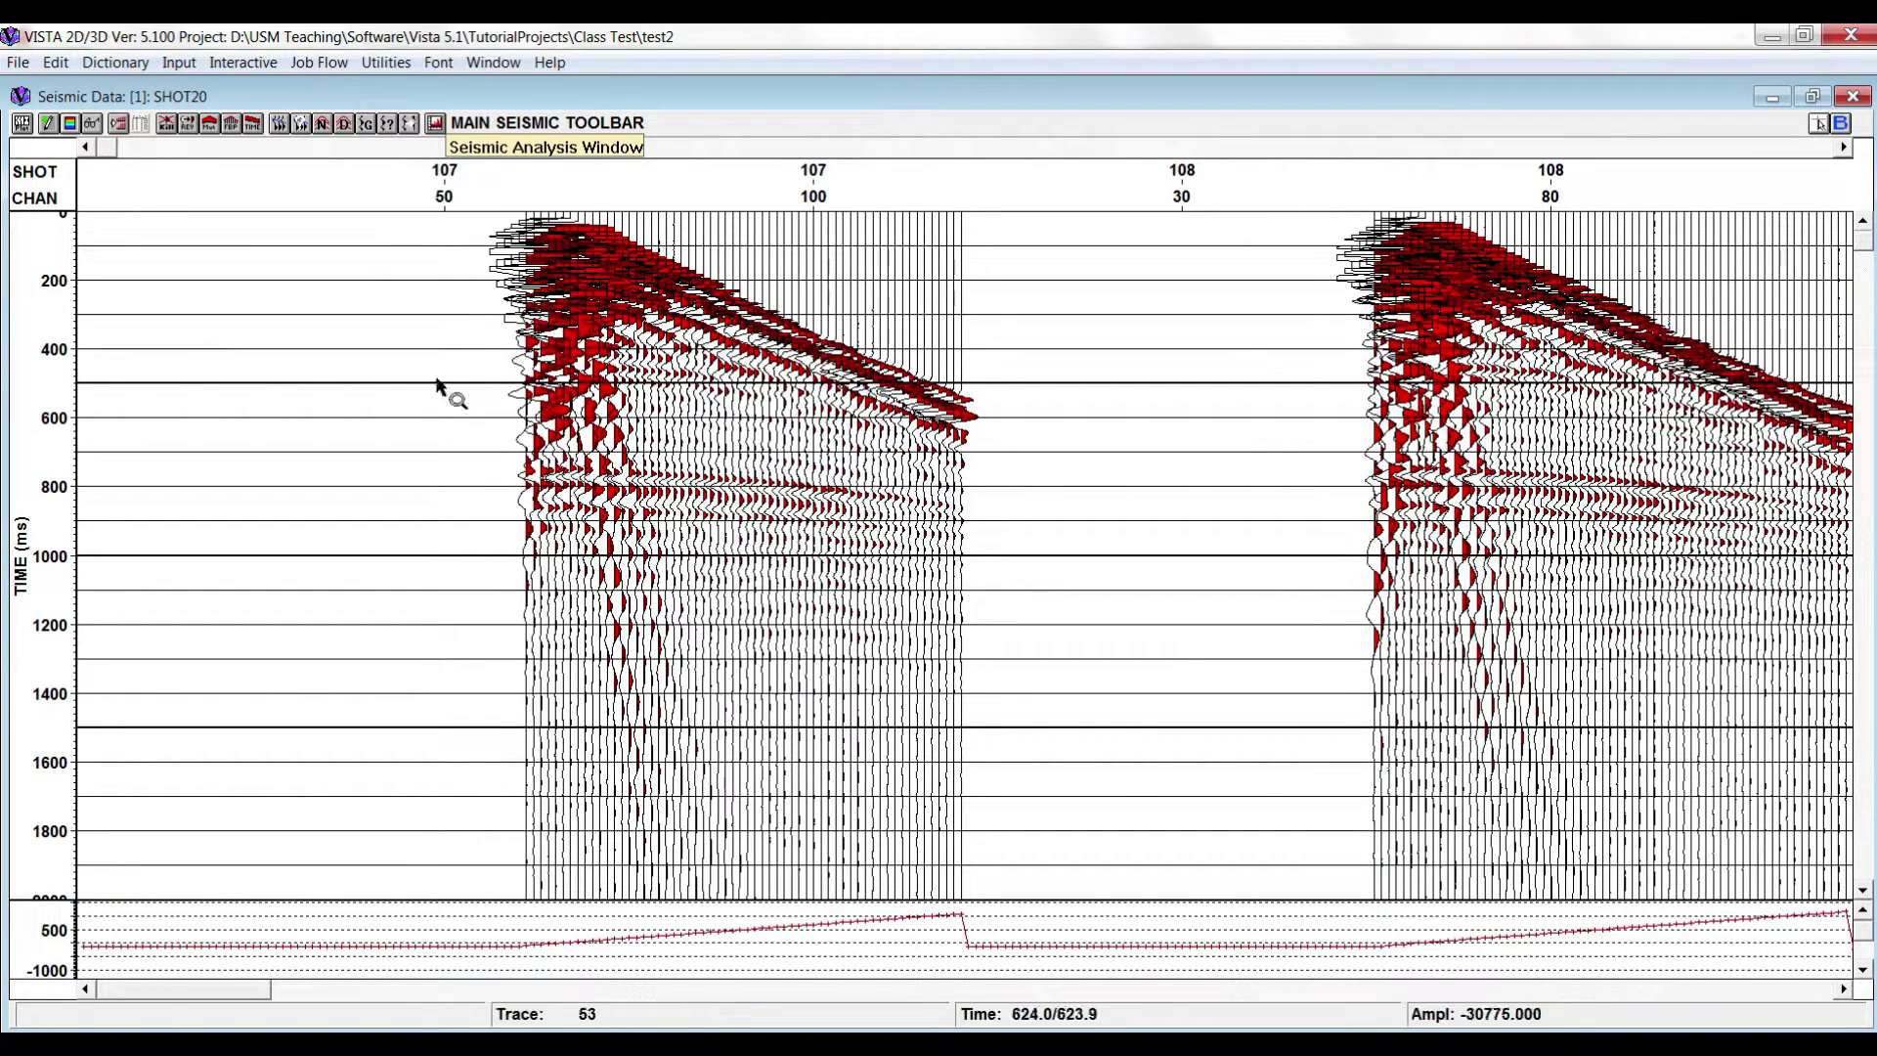
{"action": "left_click", "coordinate": [319, 61]}
{"action": "left_click", "coordinate": [354, 89]}
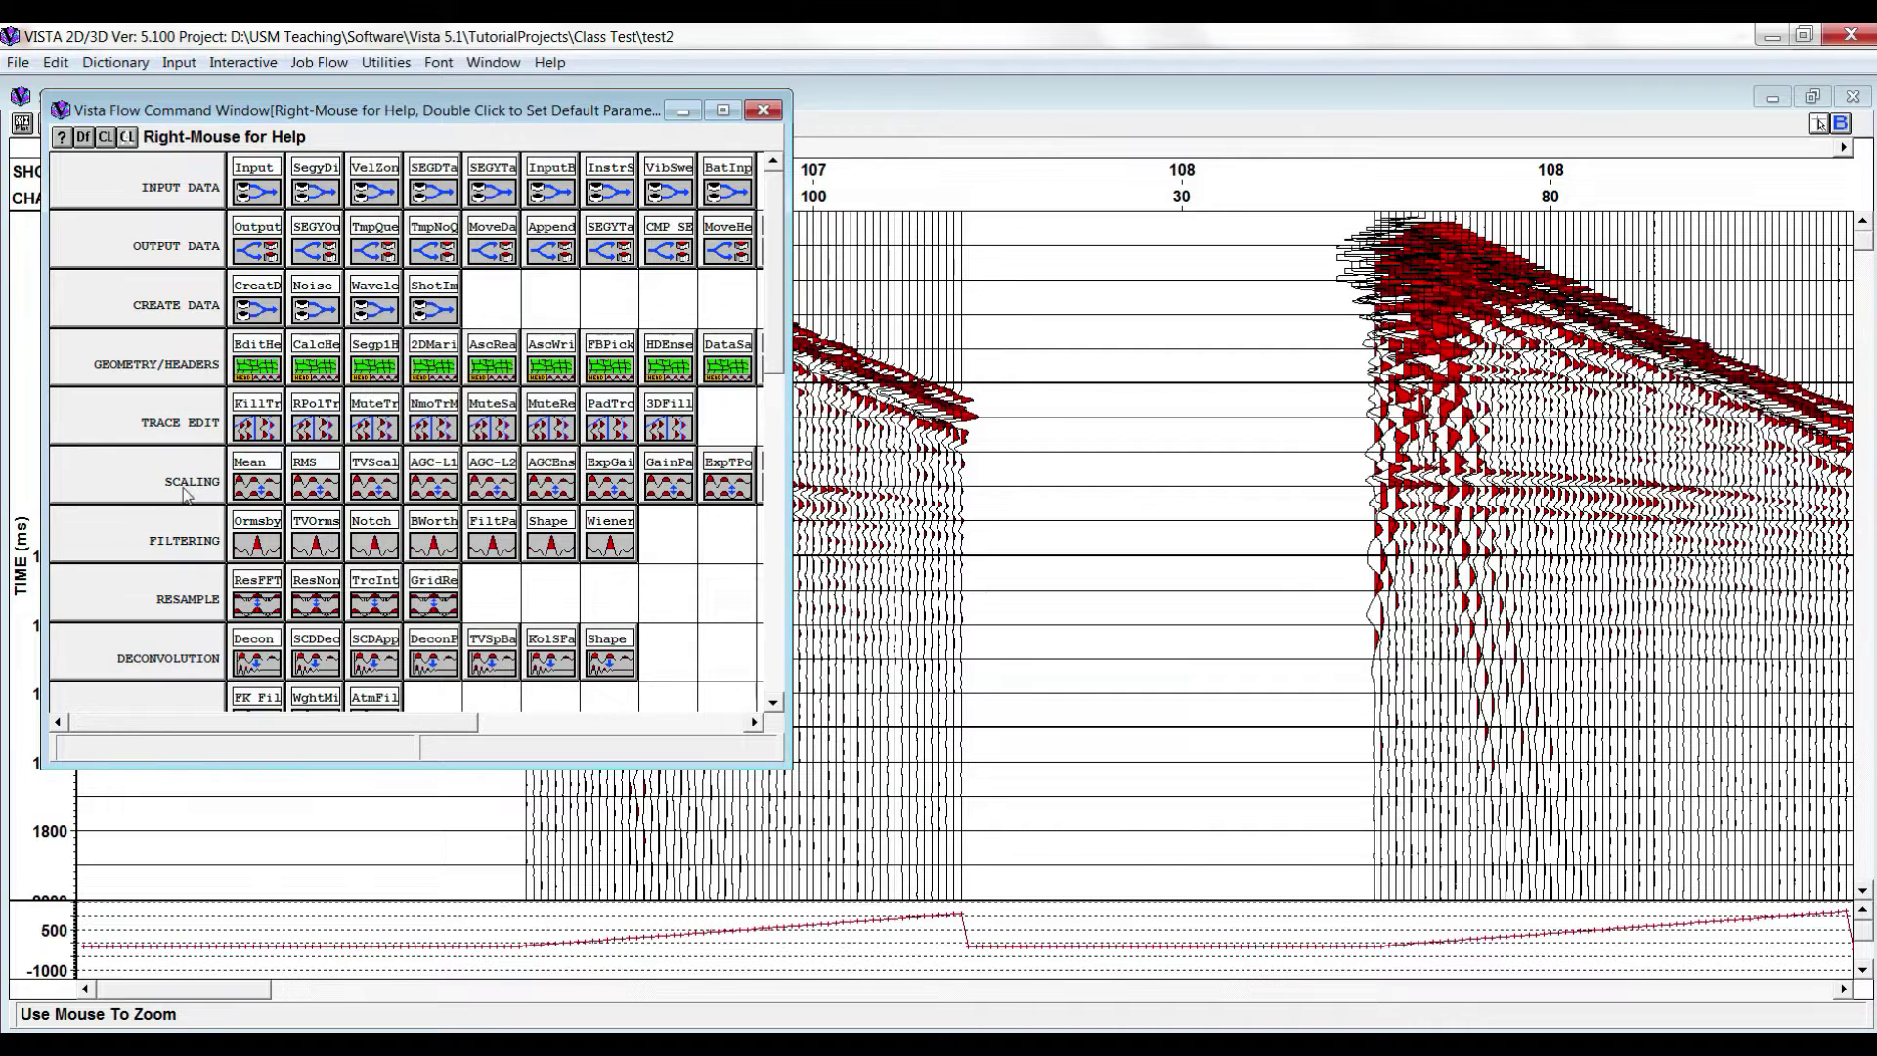
{"action": "scroll", "coordinate": [760, 352], "scroll_direction": "down", "scroll_amount": 4}
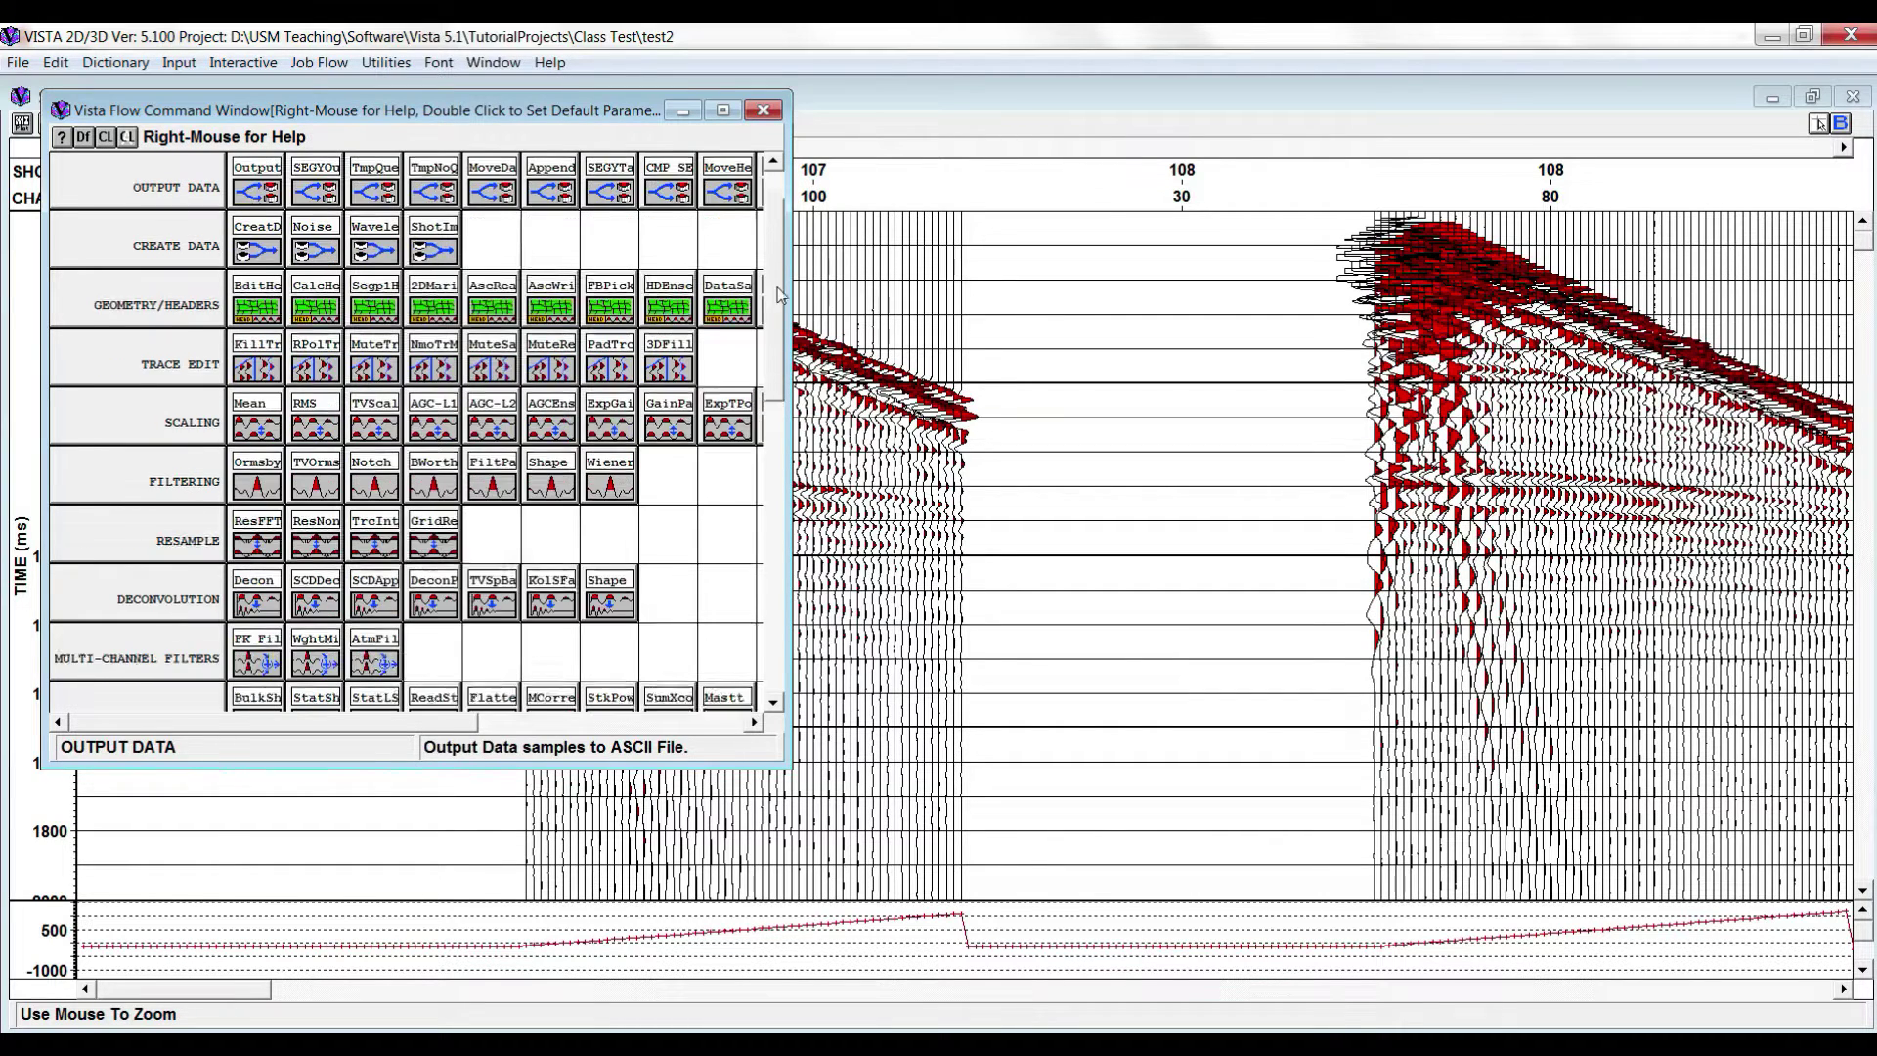
{"action": "scroll", "coordinate": [760, 352], "scroll_direction": "down", "scroll_amount": 3}
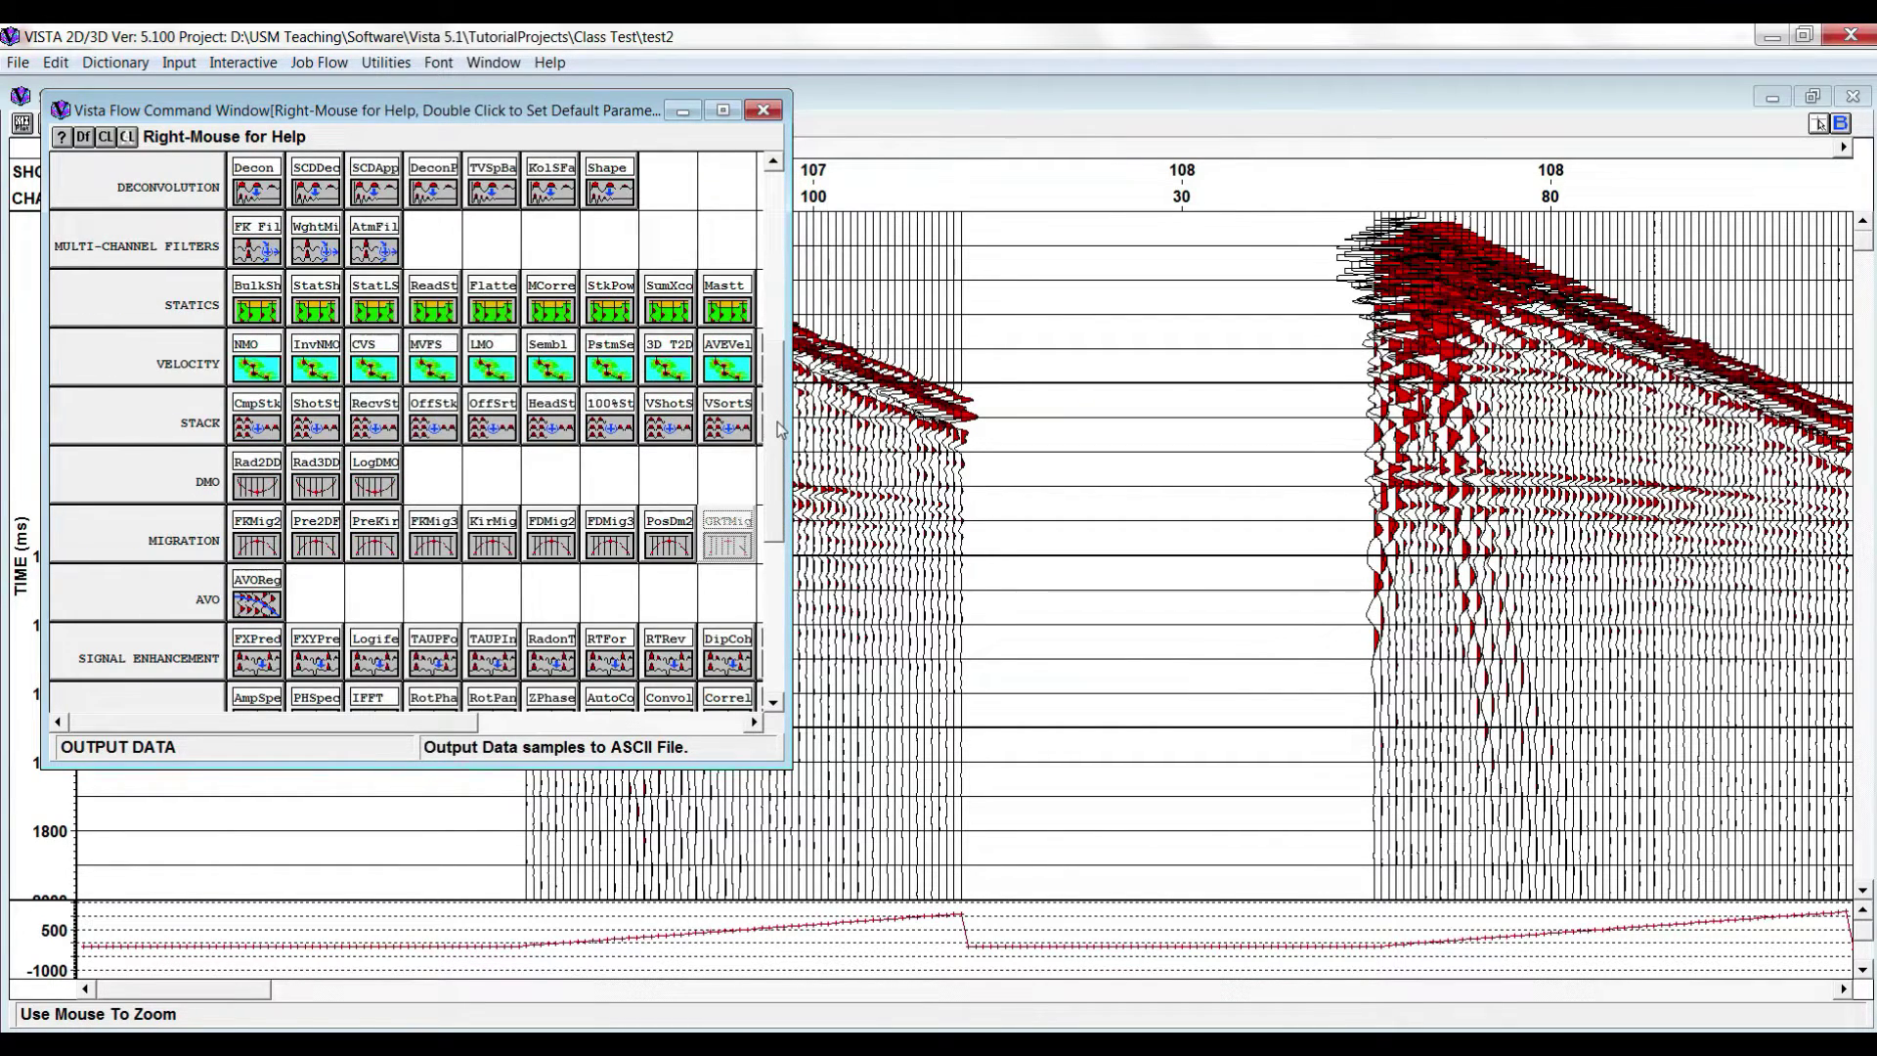
{"action": "scroll", "coordinate": [790, 391], "scroll_direction": "up", "scroll_amount": 7}
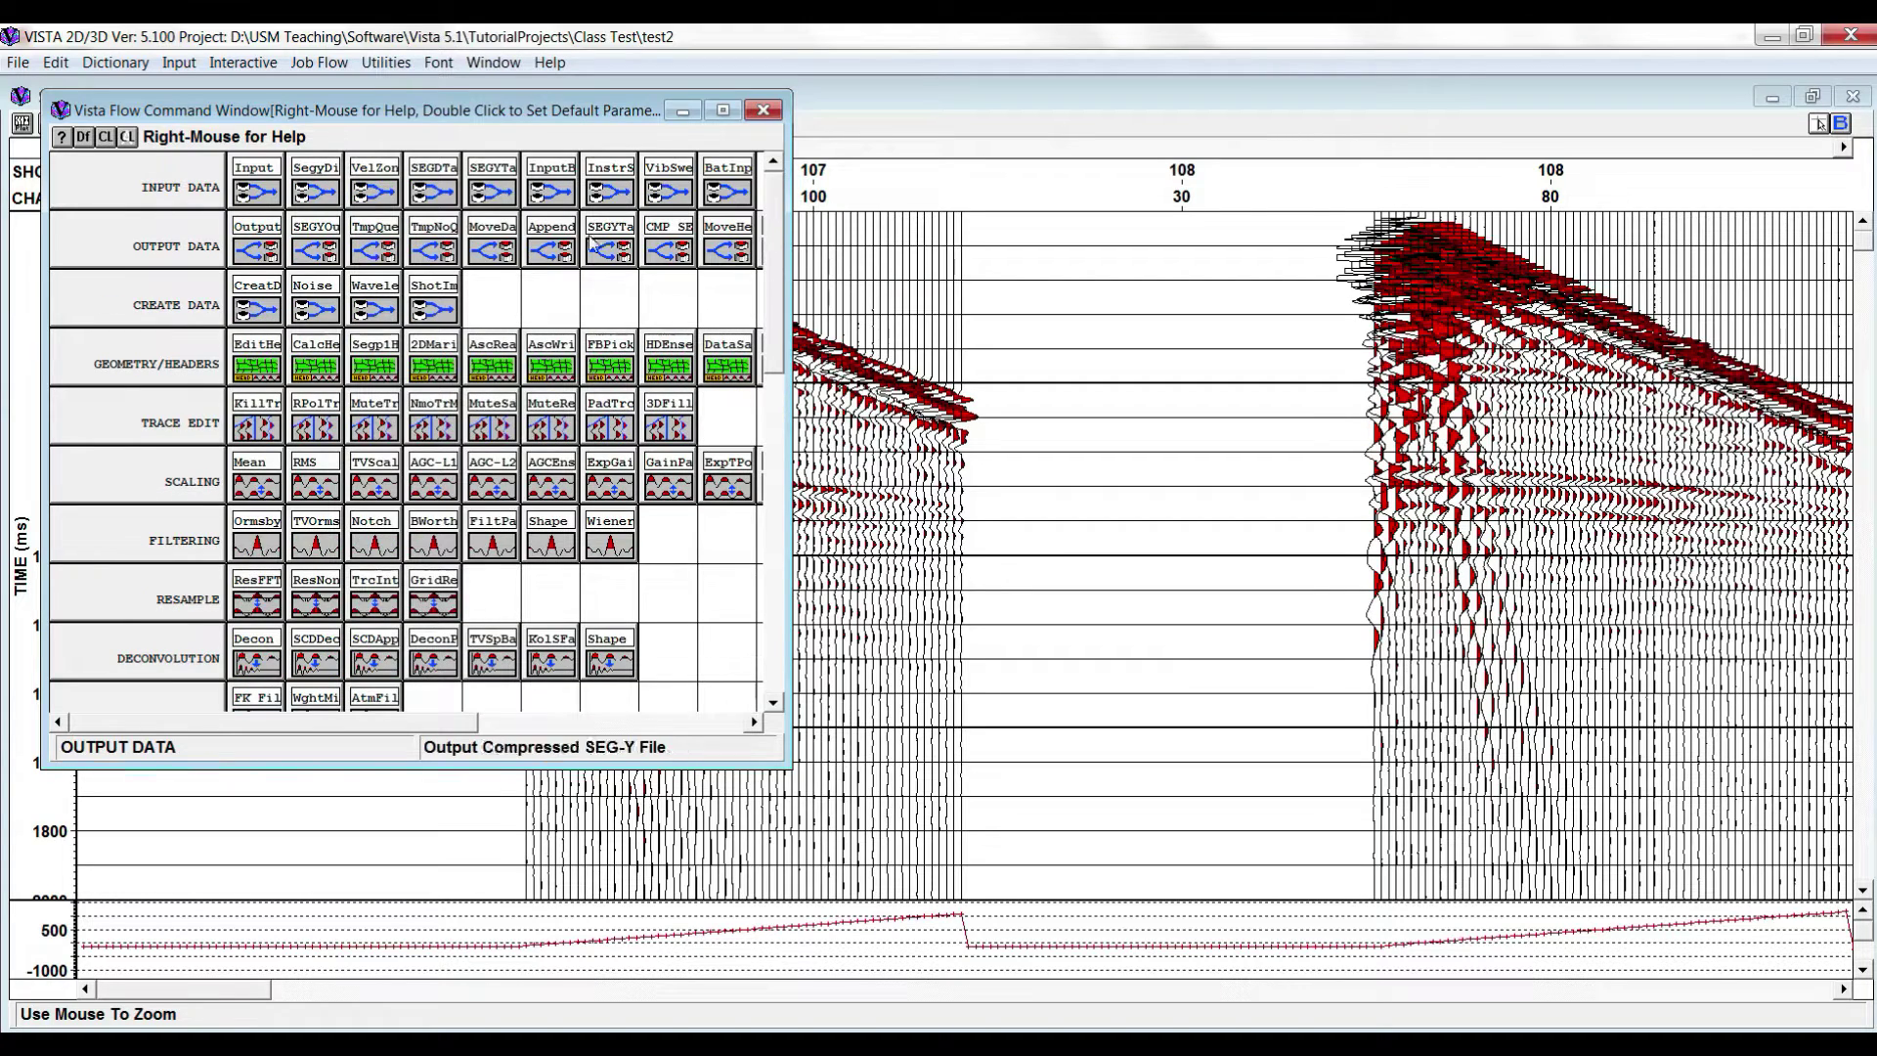
{"action": "left_click", "coordinate": [797, 322]}
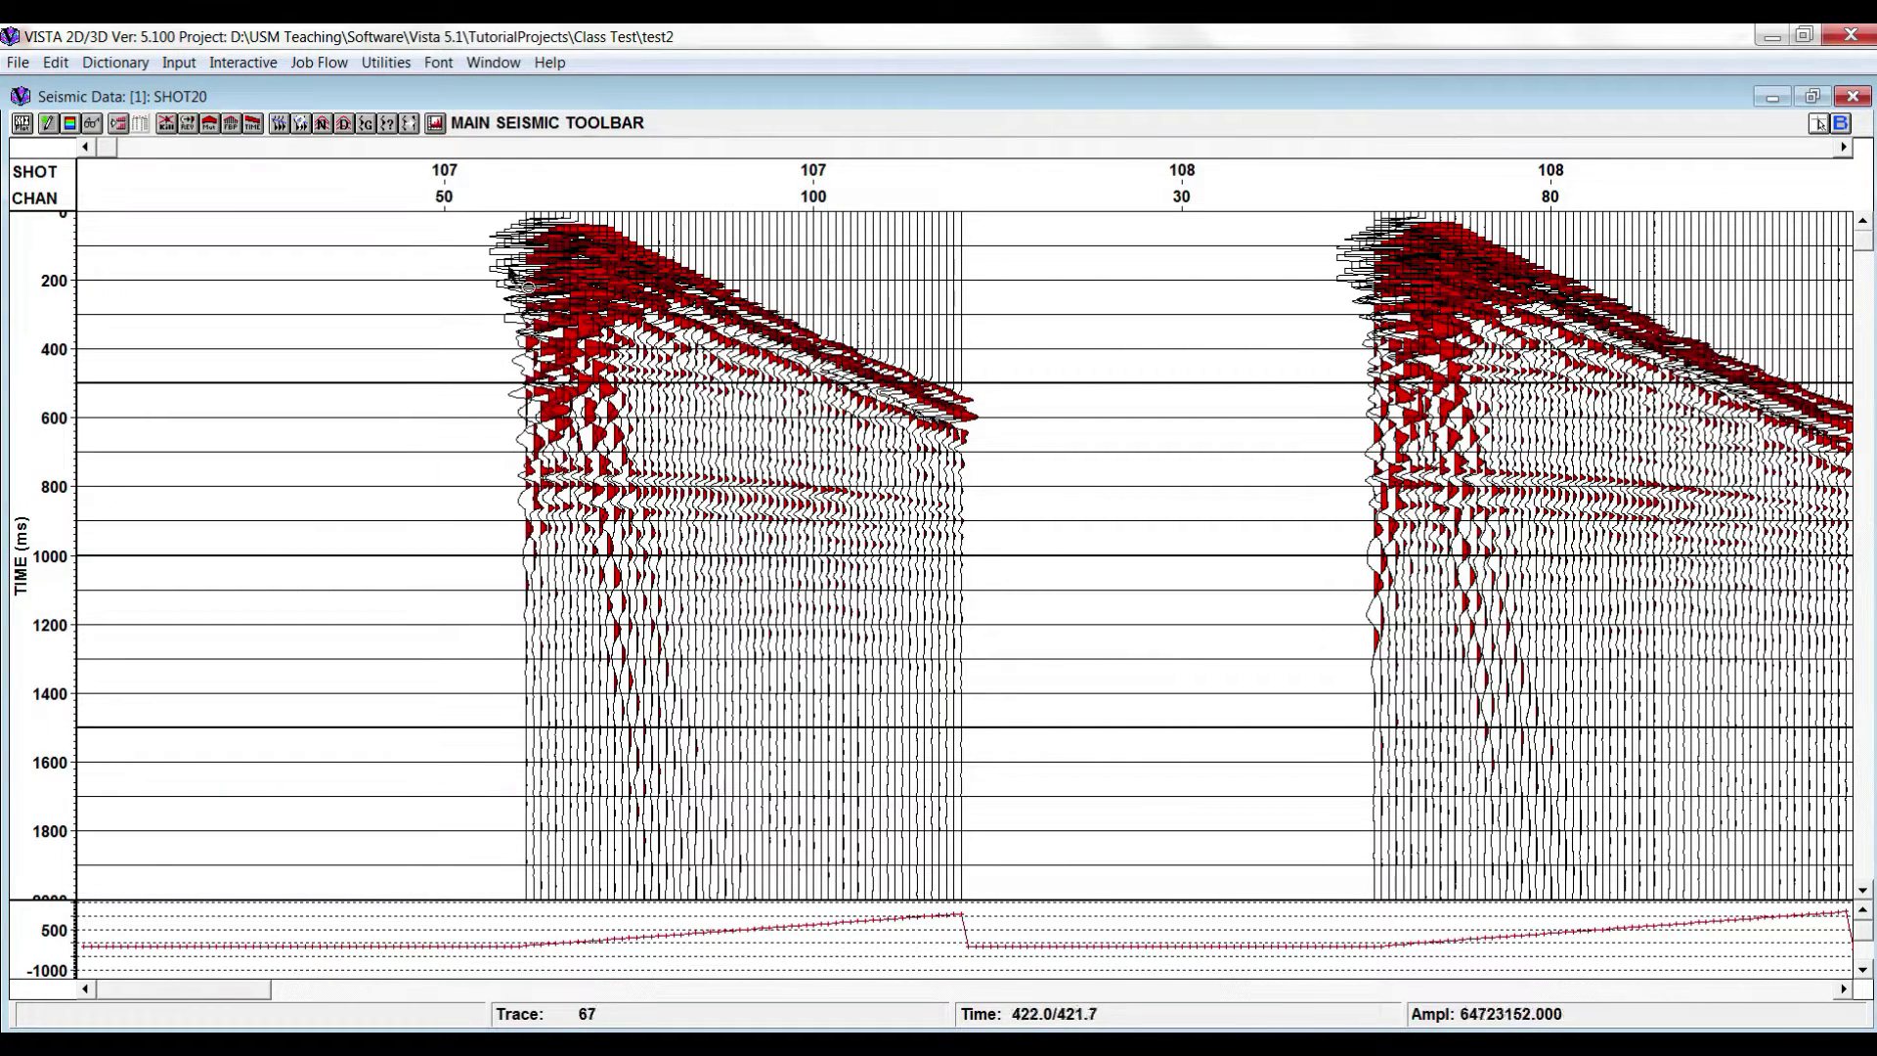
{"action": "left_click", "coordinate": [331, 61]}
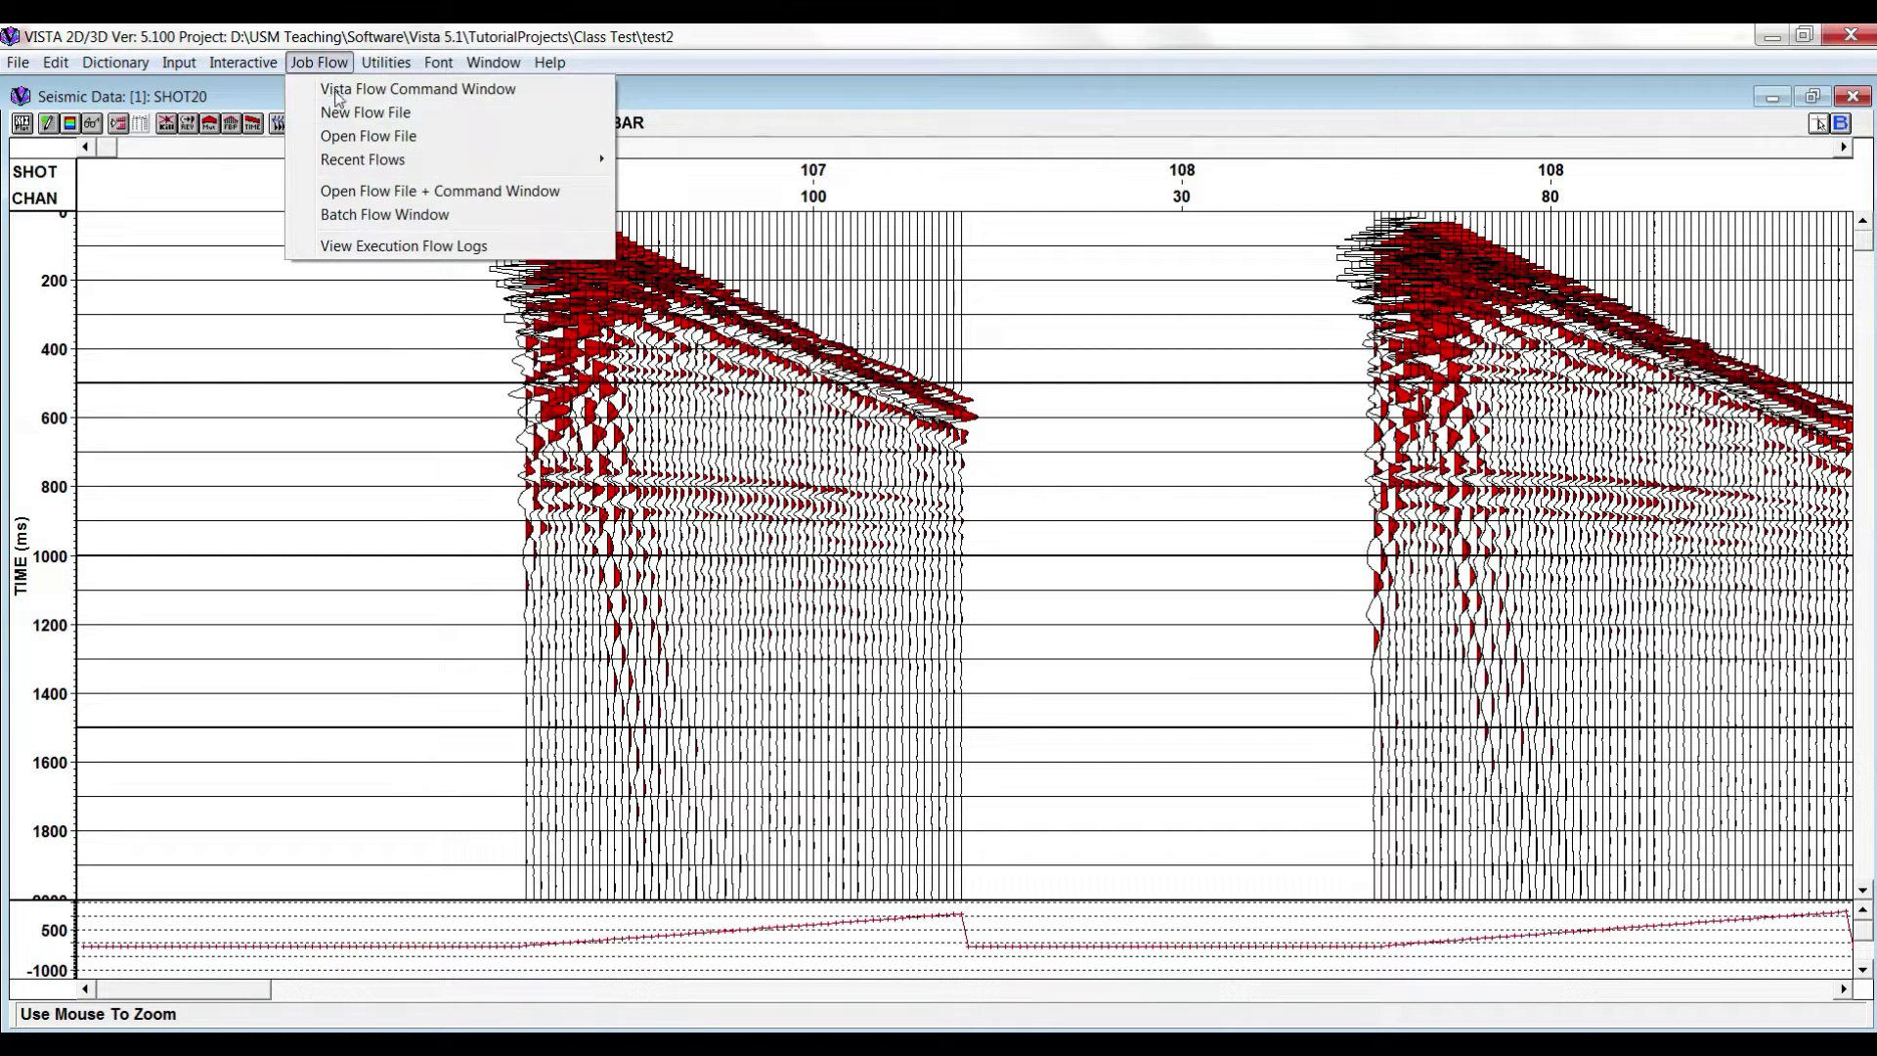
{"action": "left_click", "coordinate": [389, 89]}
{"action": "left_click", "coordinate": [774, 365]}
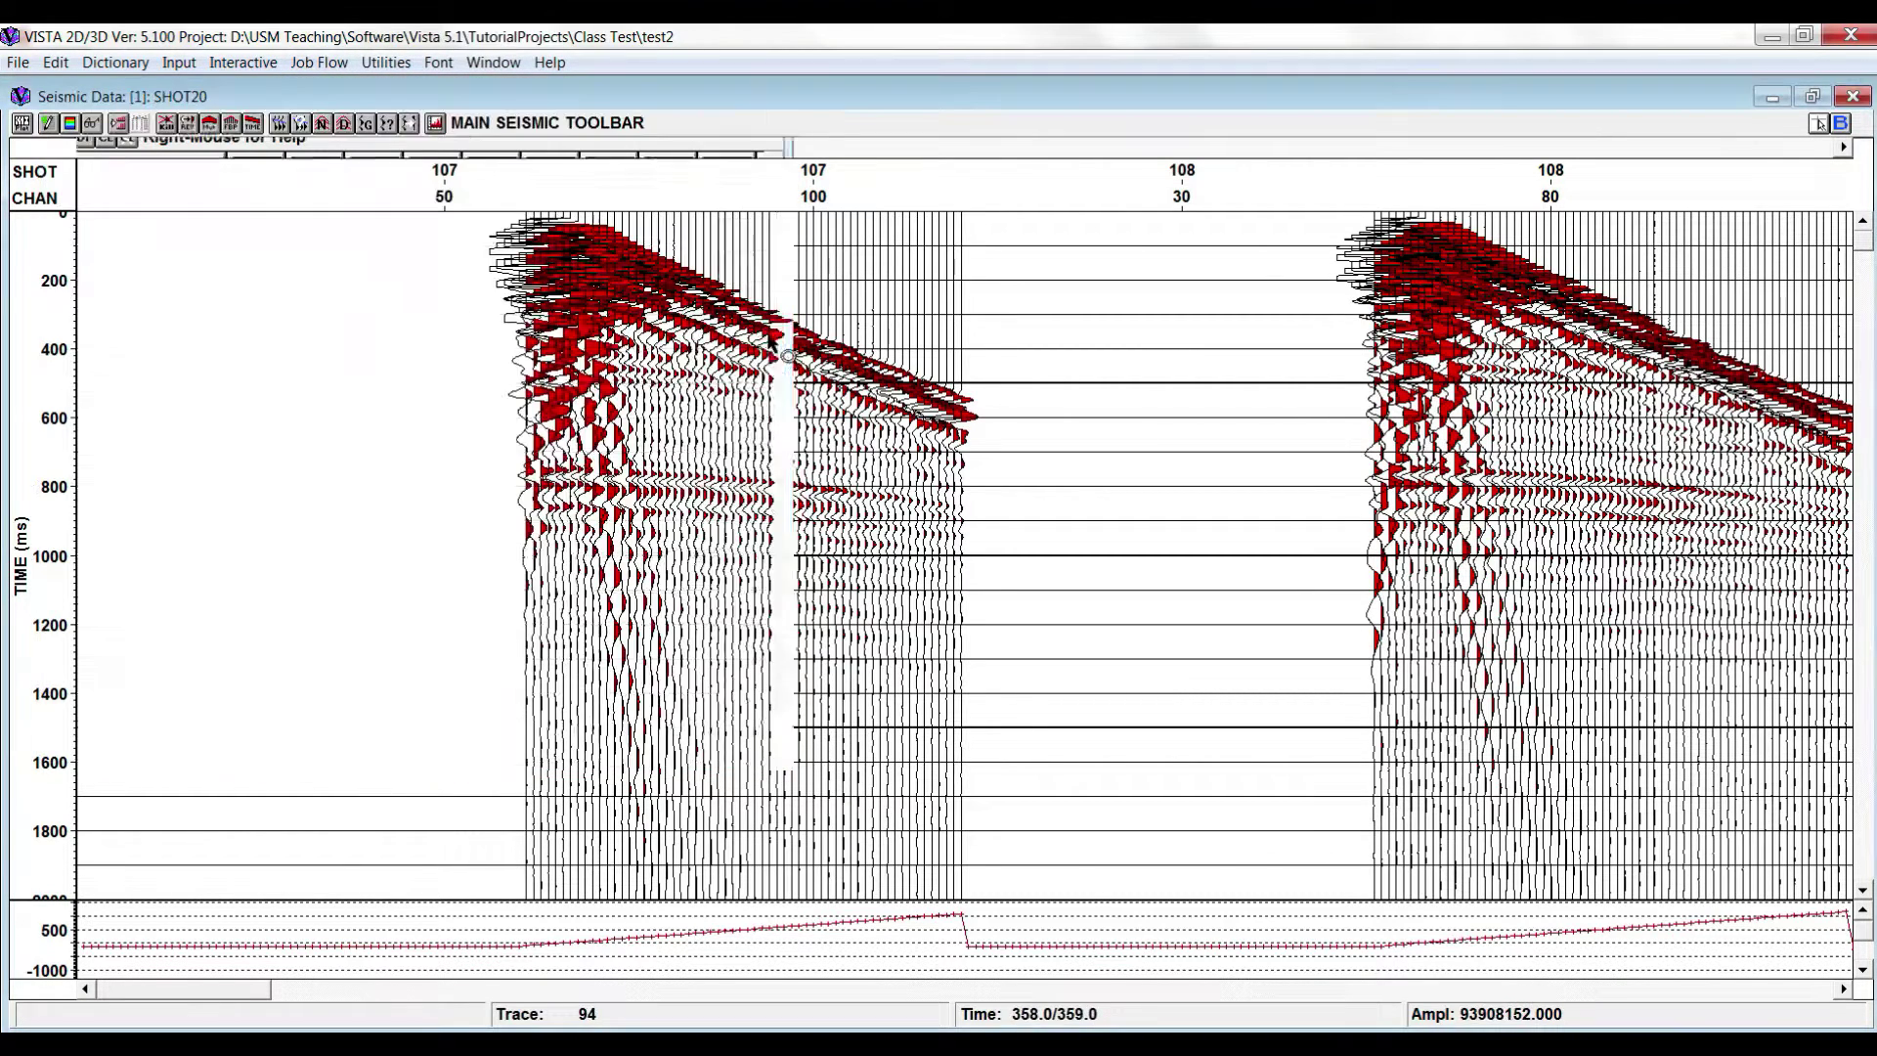
{"action": "left_click_drag", "start_coordinate": [769, 336], "coordinate": [776, 359]}
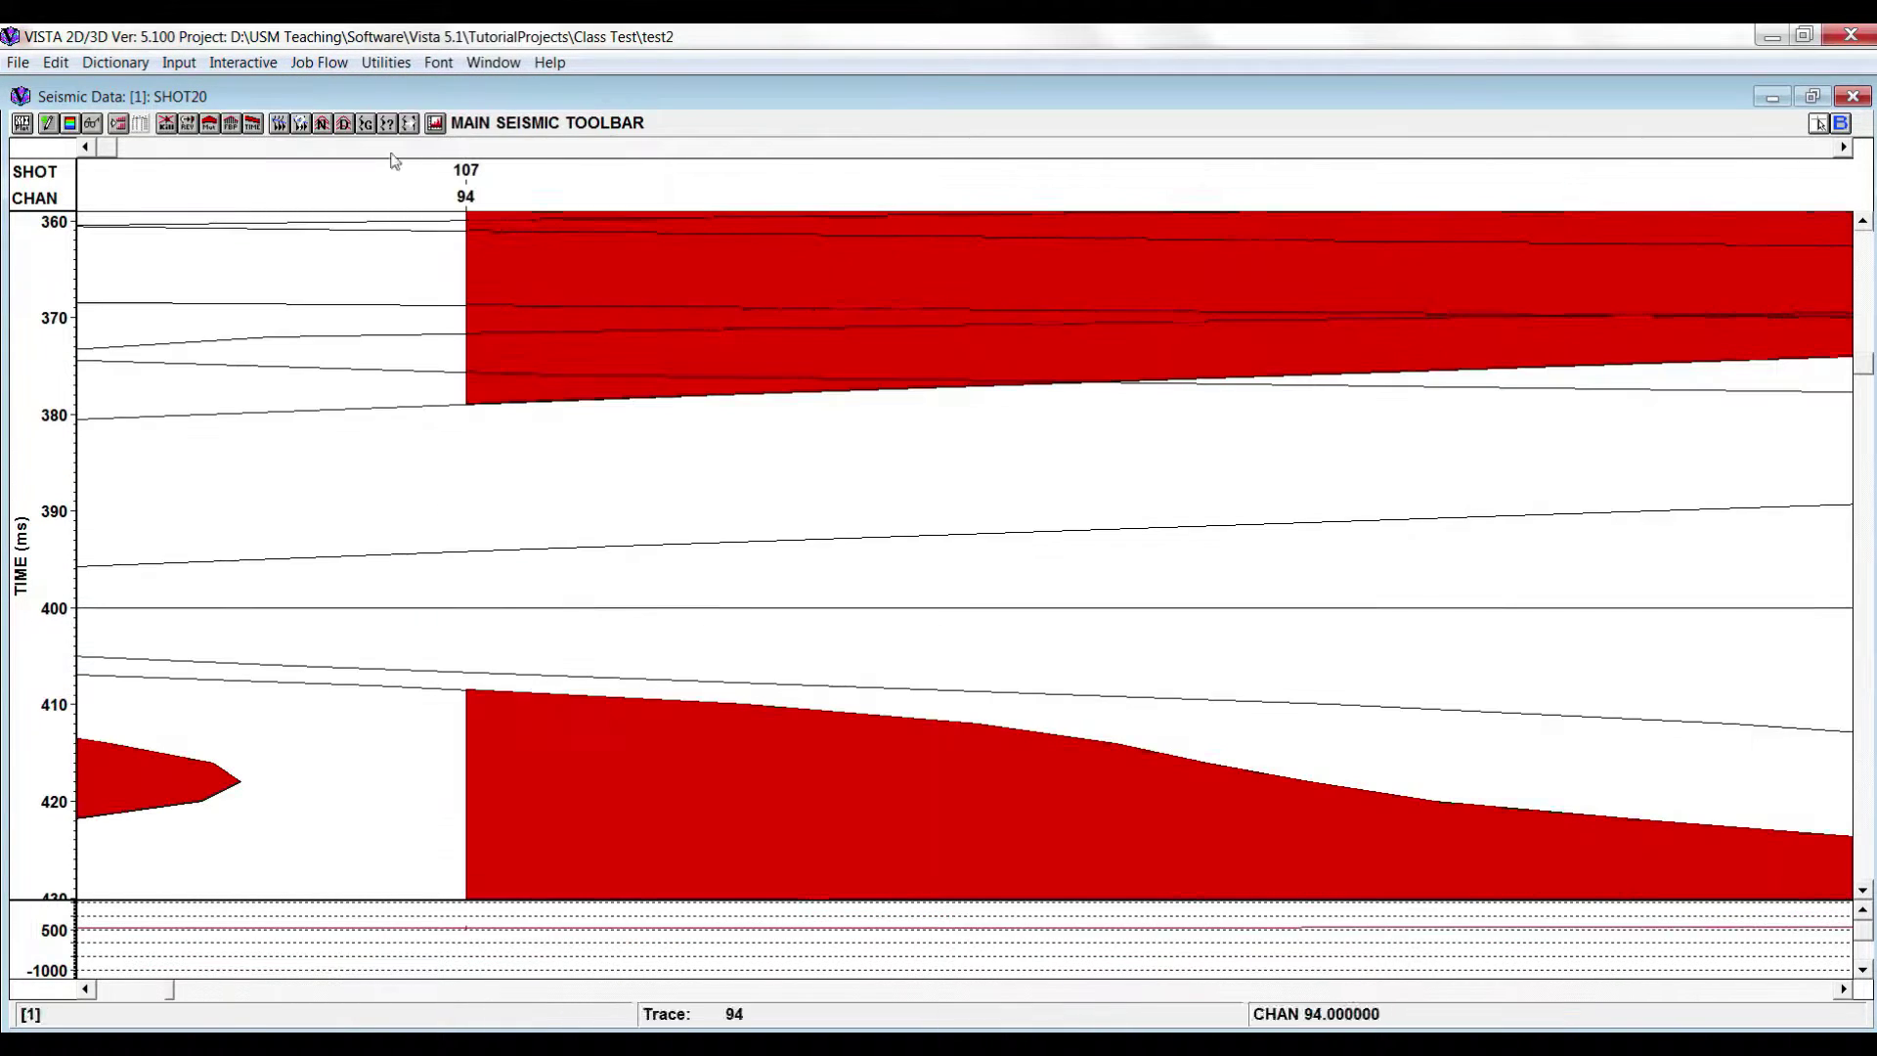
{"action": "right_click", "coordinate": [372, 278]}
{"action": "left_click", "coordinate": [243, 62]}
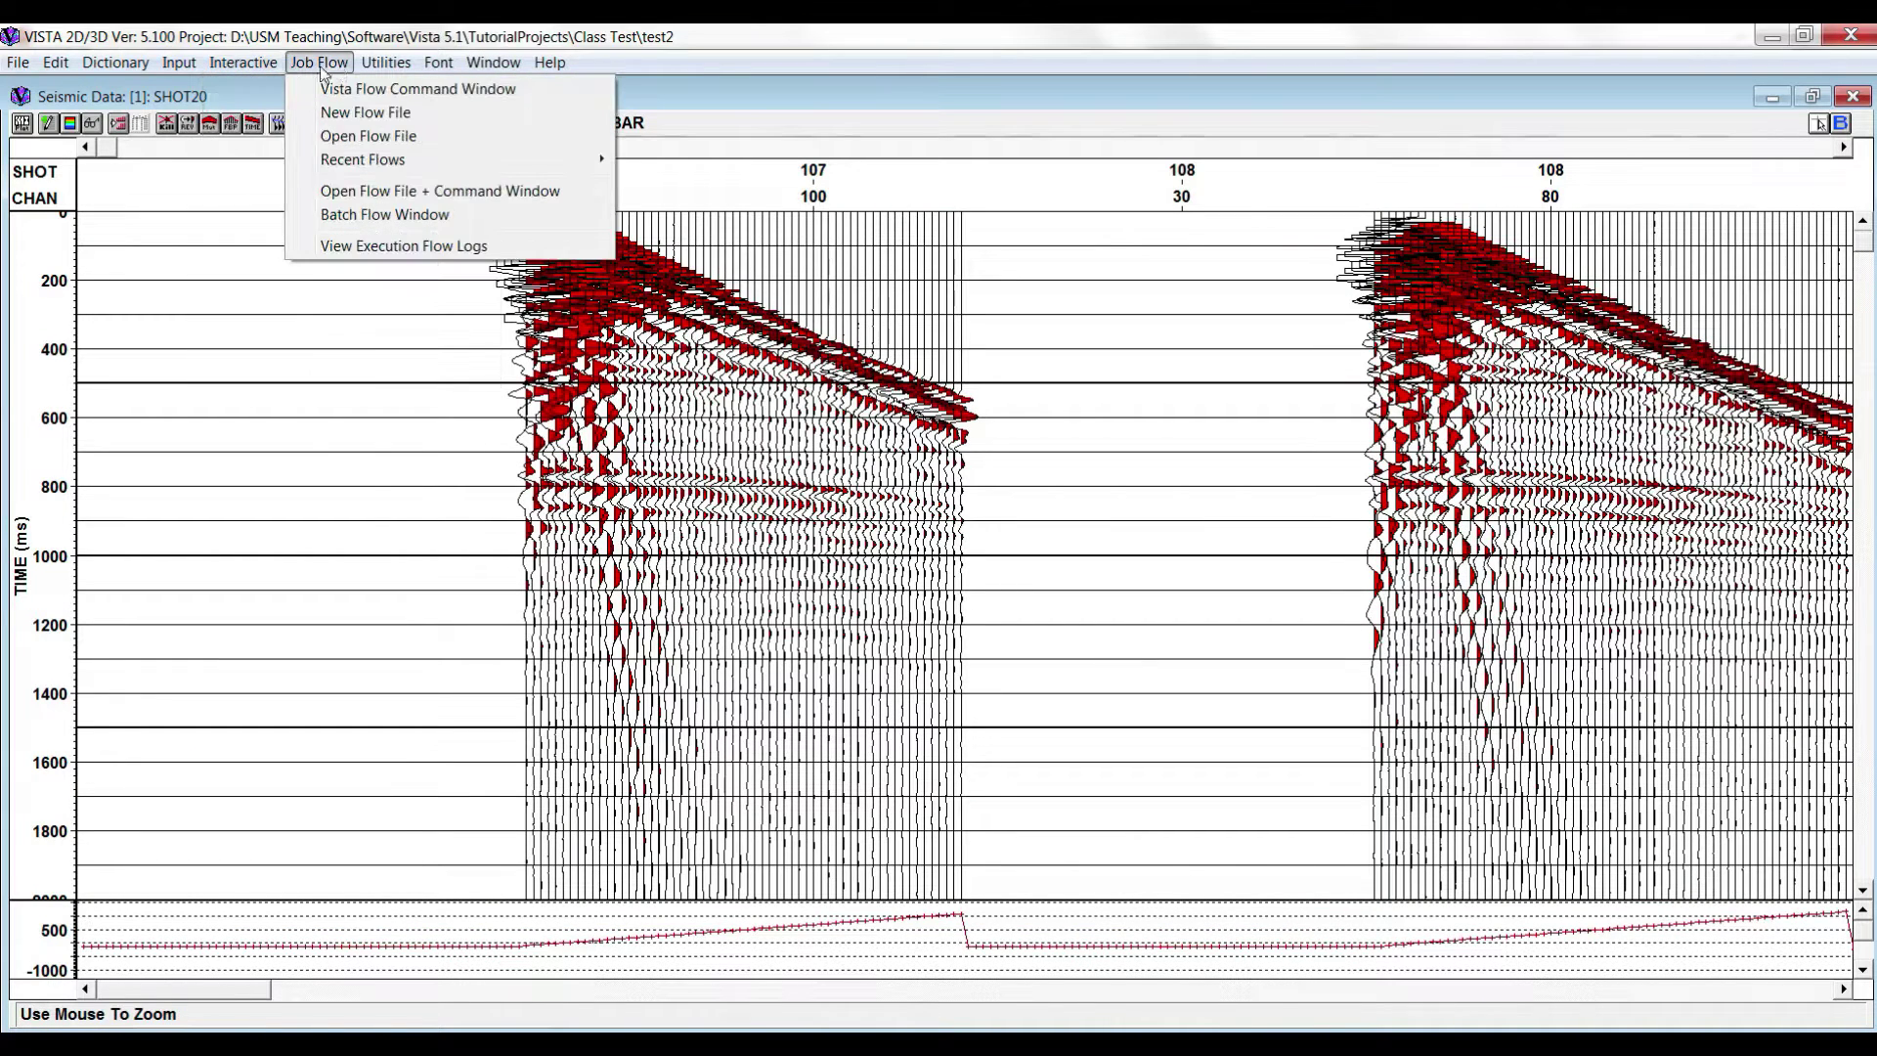
{"action": "left_click", "coordinate": [349, 86]}
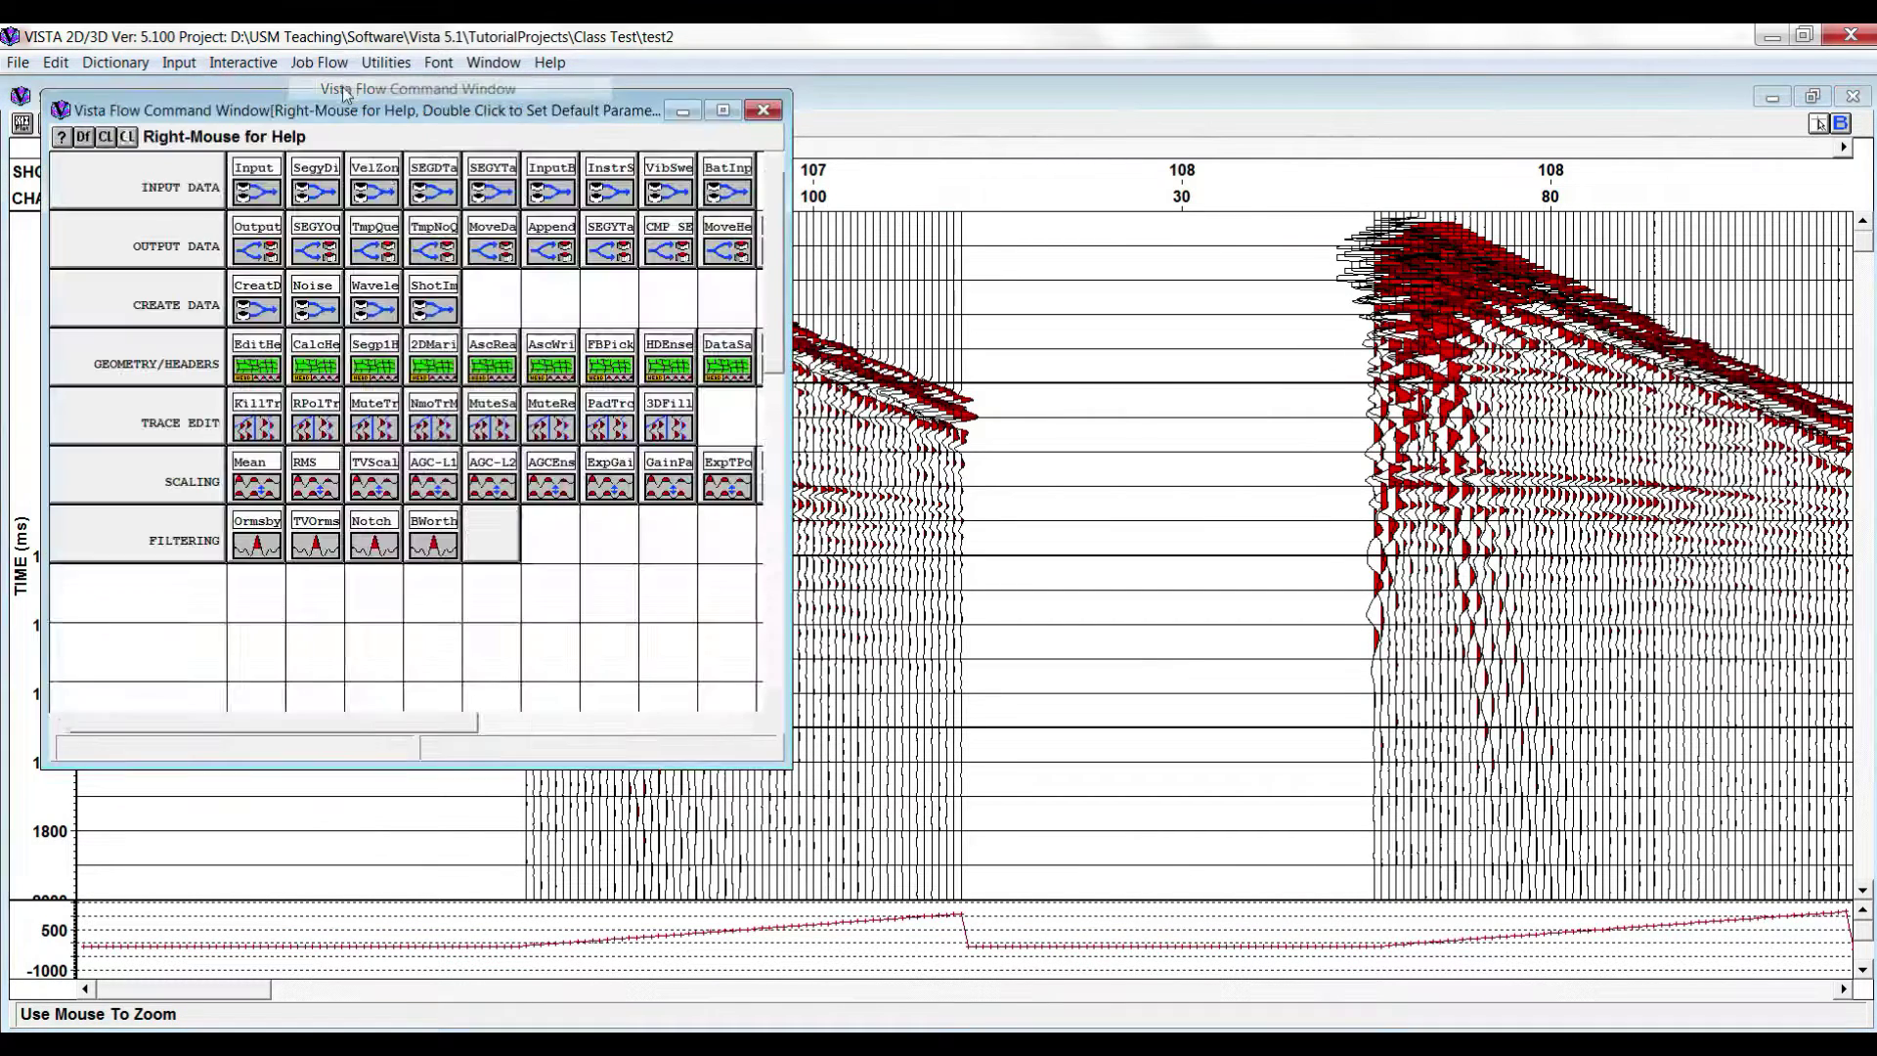
{"action": "left_click", "coordinate": [778, 339]}
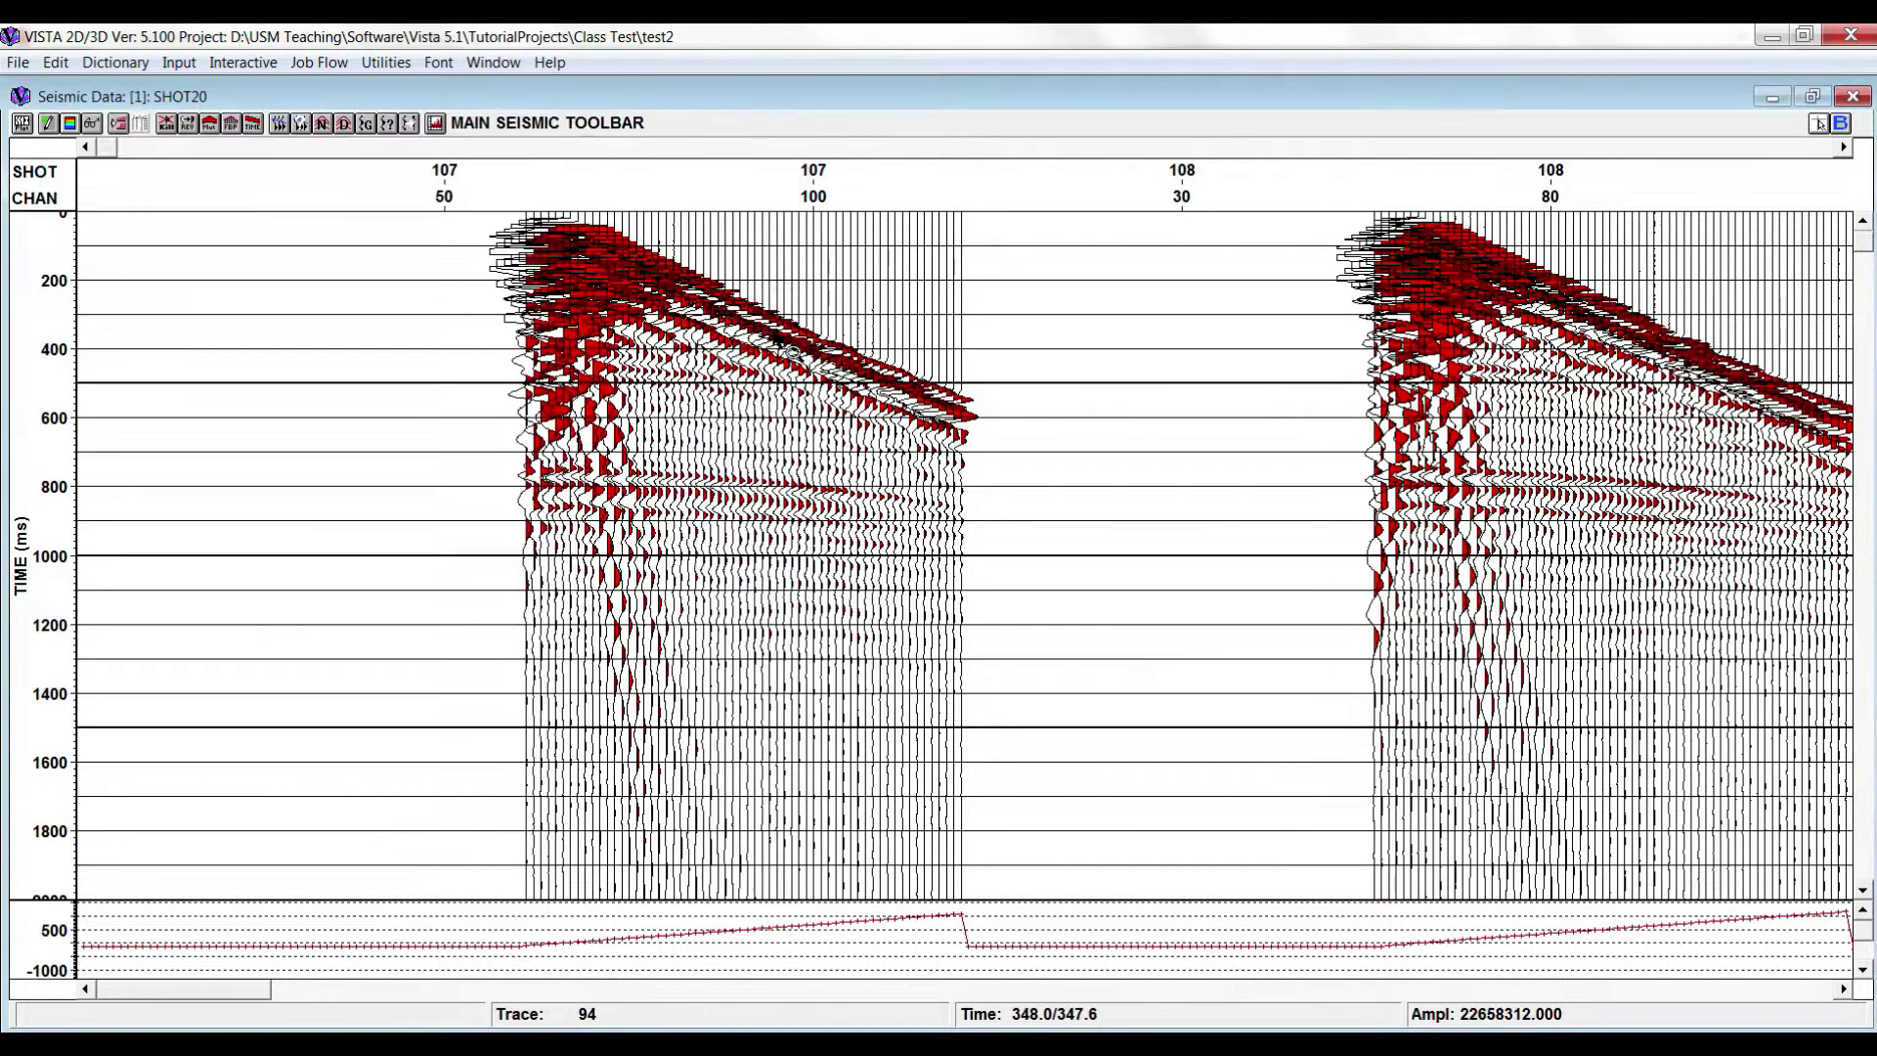
- Reopen the Vista Flow Command Window, widen it to show every command column, and examine all categories through the standard commands
{"action": "left_click", "coordinate": [319, 63]}
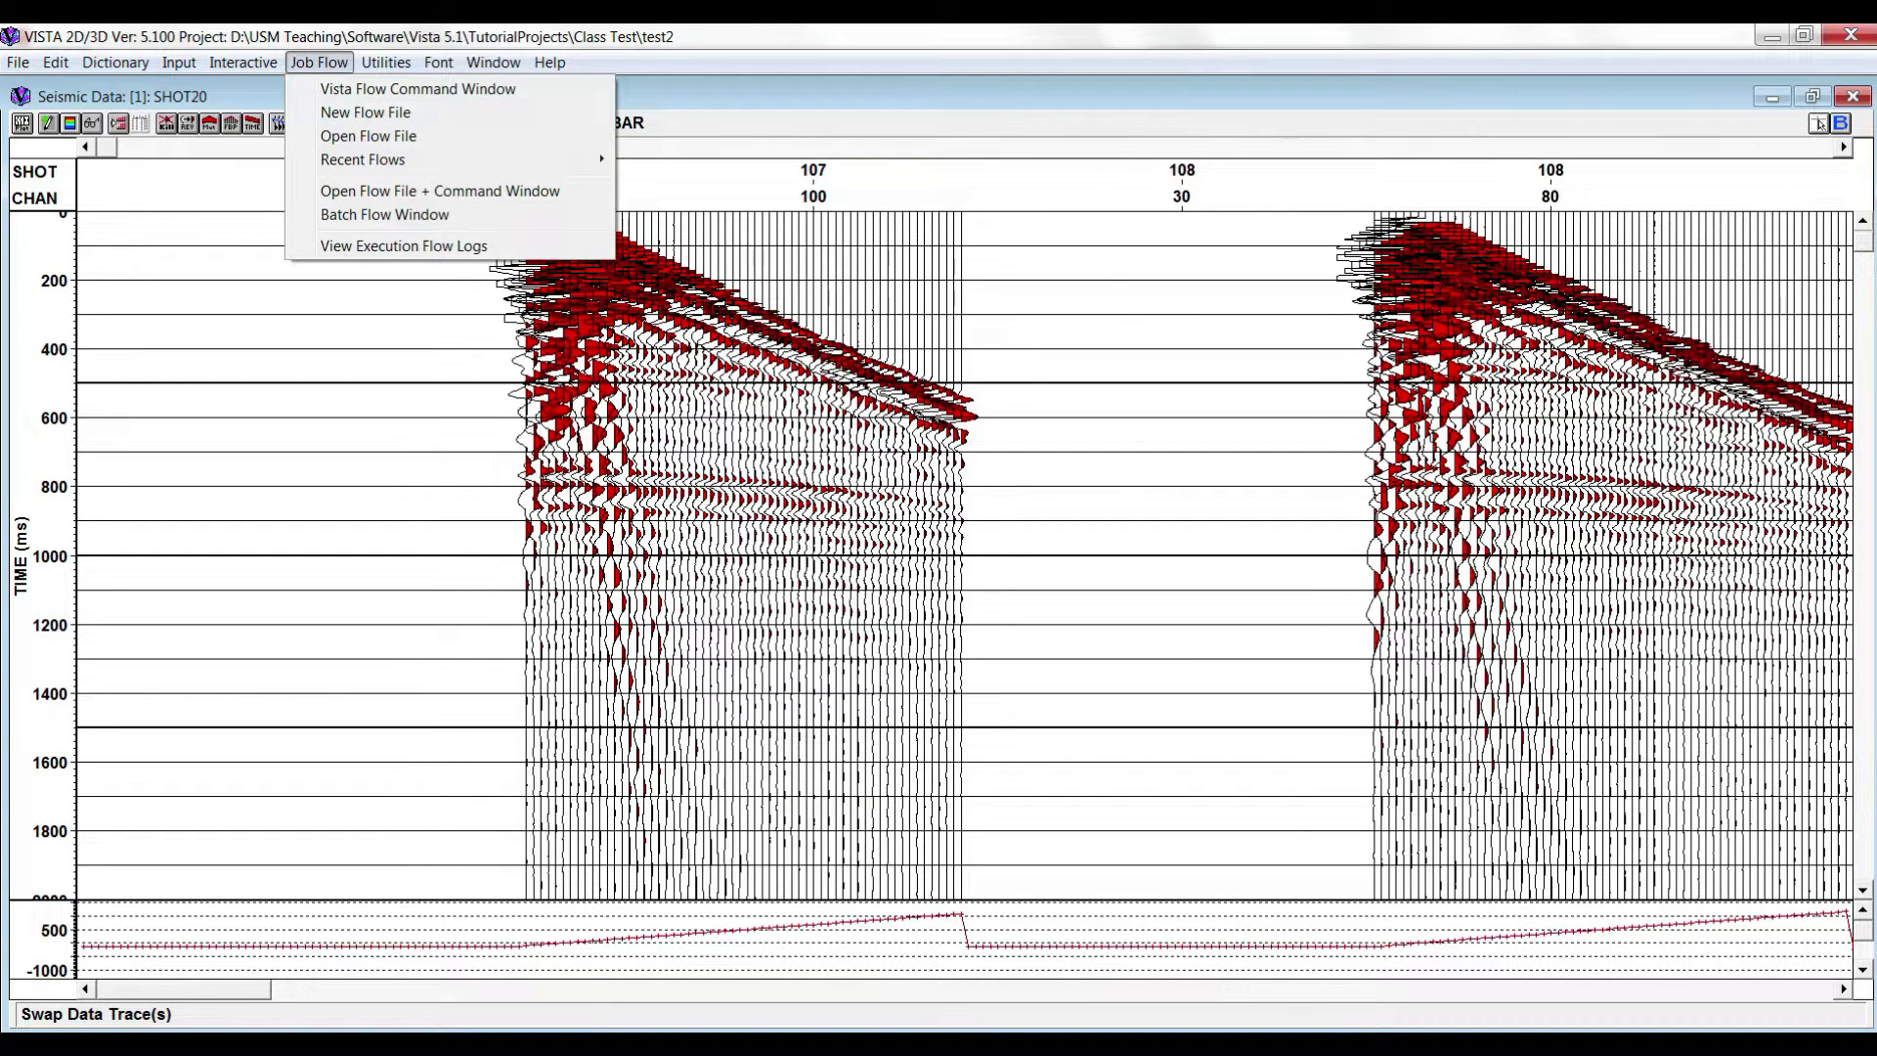
{"action": "left_click", "coordinate": [418, 89]}
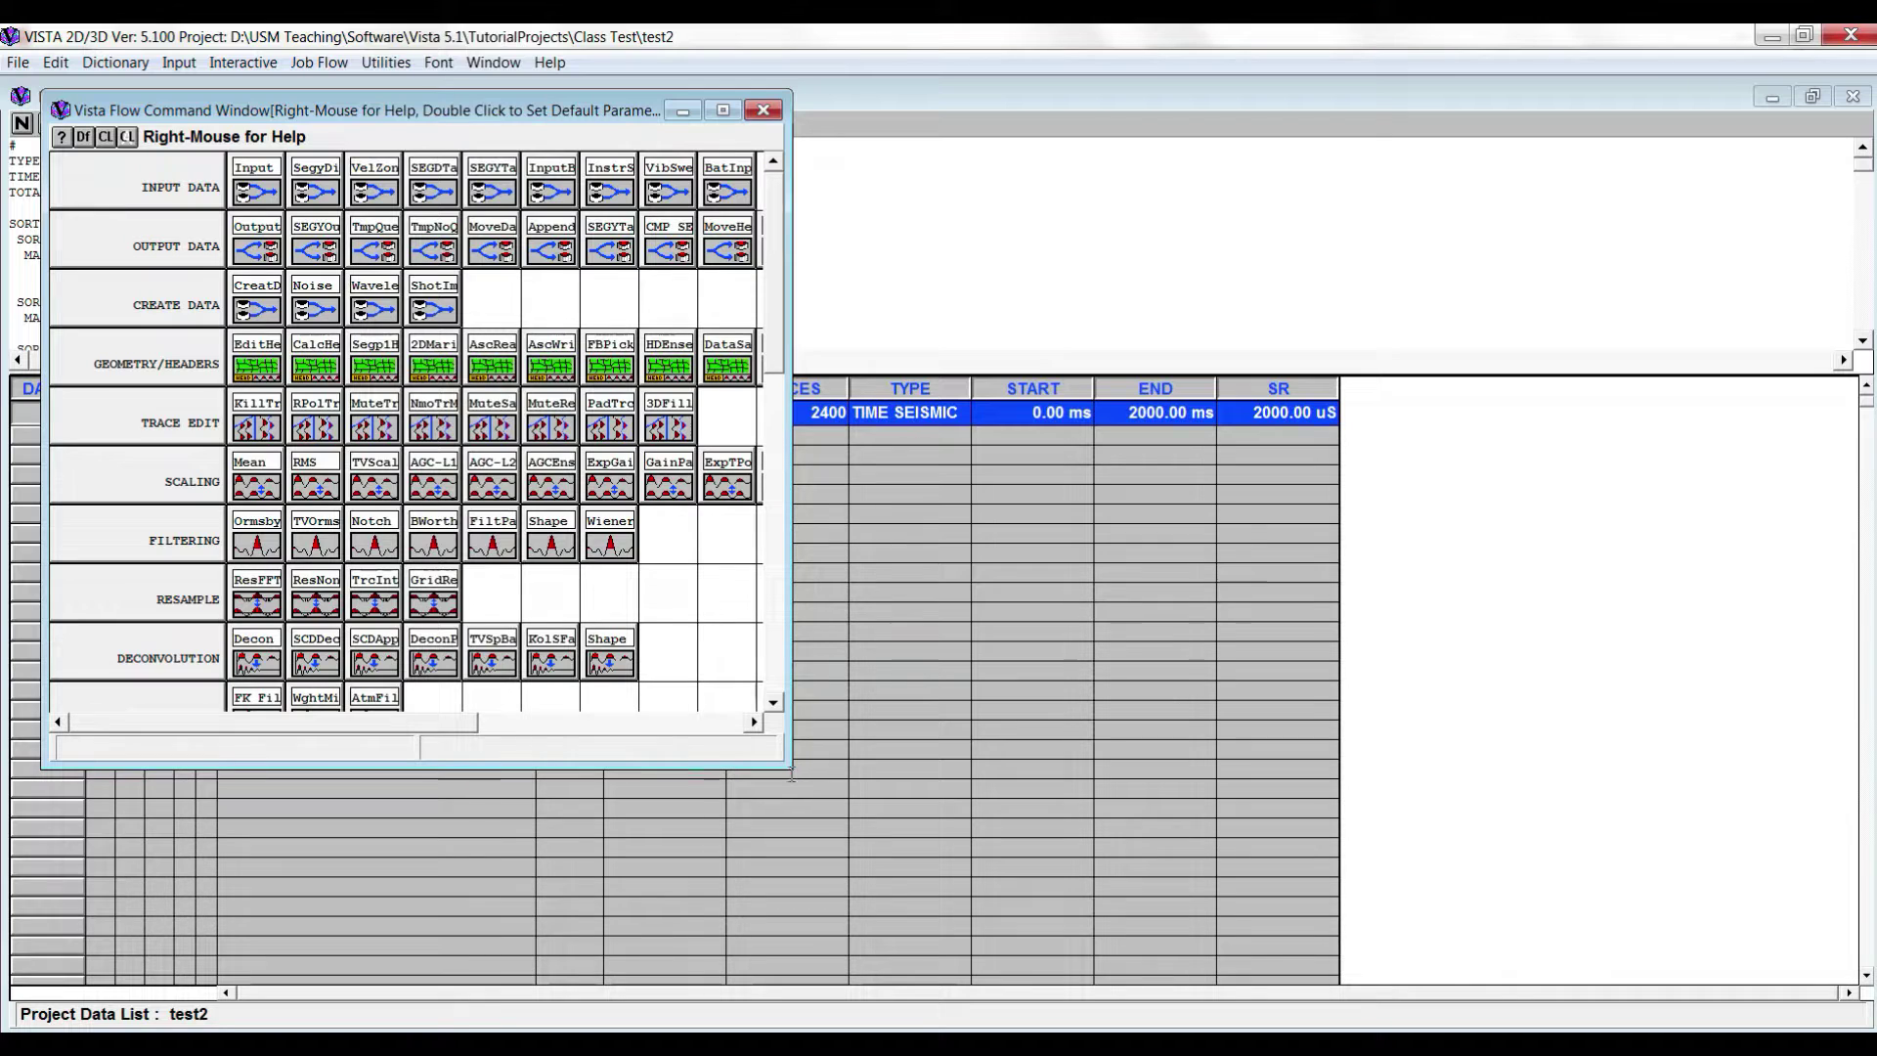
{"action": "left_click_drag", "start_coordinate": [792, 773], "coordinate": [1567, 768]}
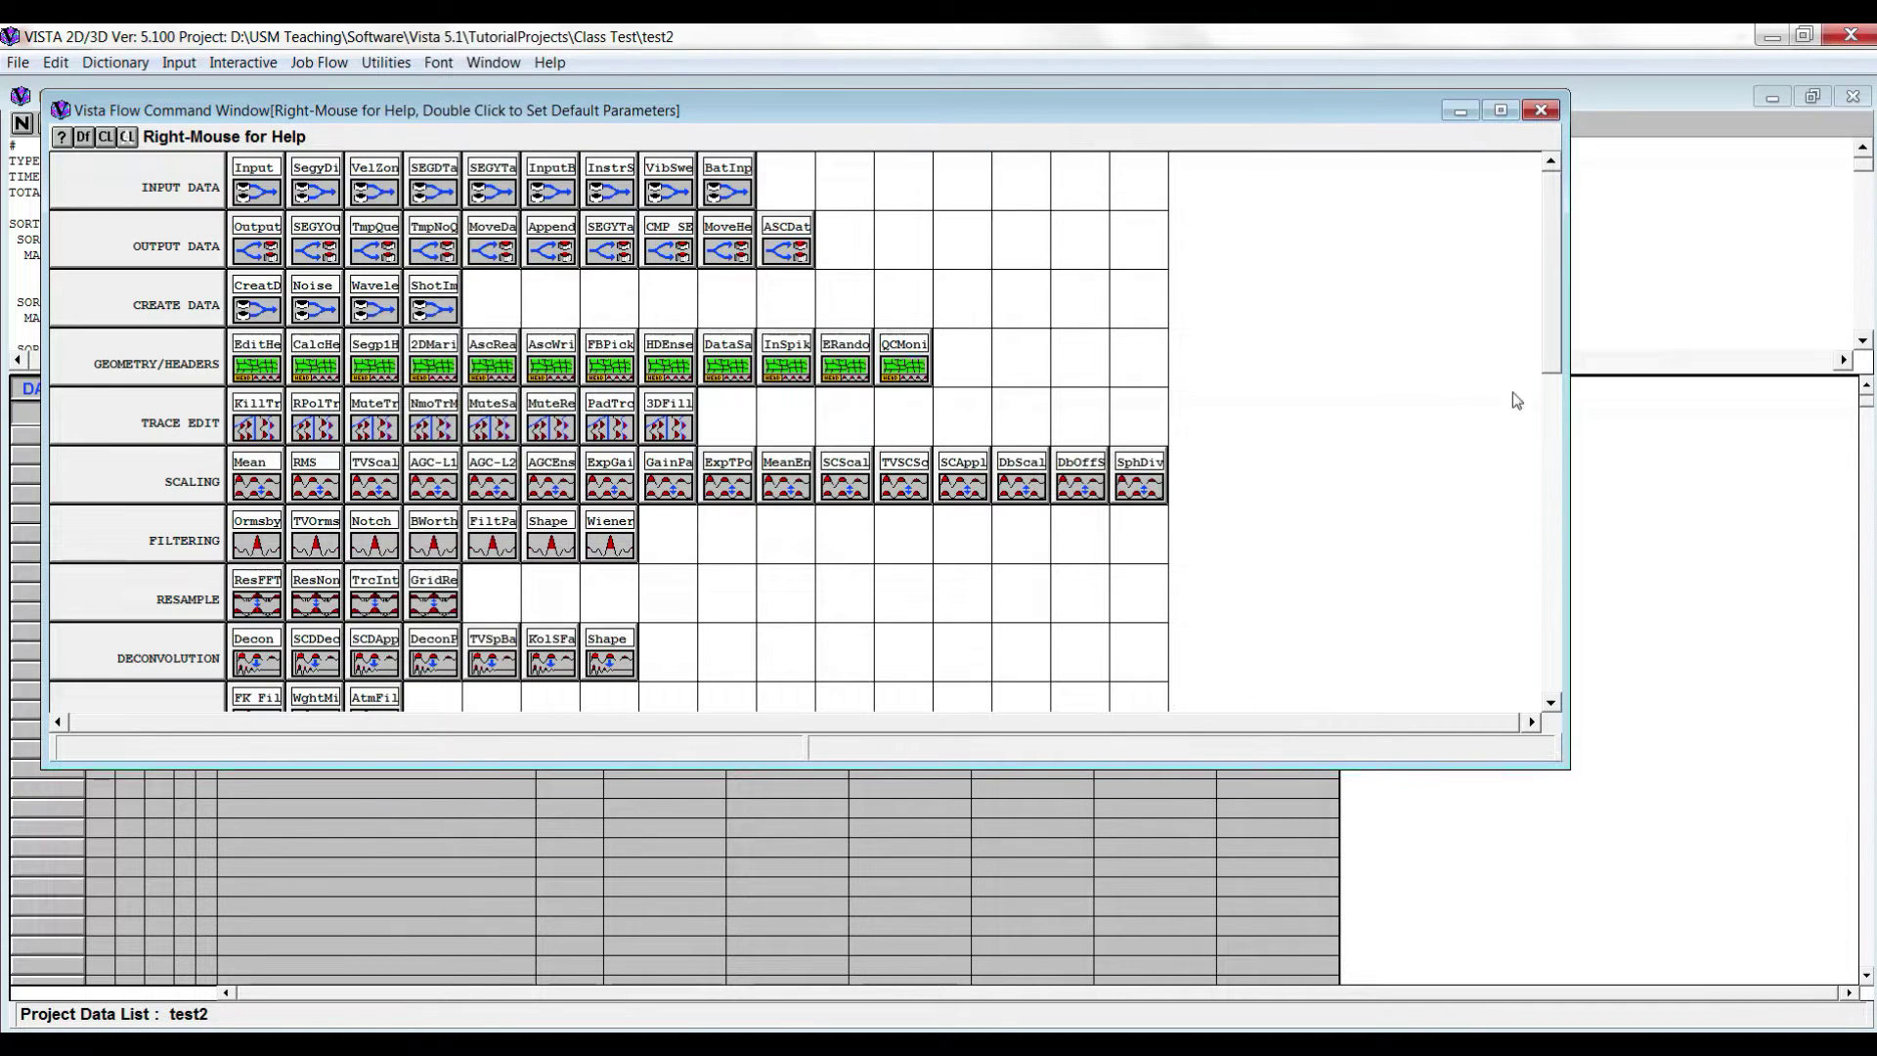
{"action": "left_click_drag", "start_coordinate": [1552, 354], "coordinate": [1552, 442]}
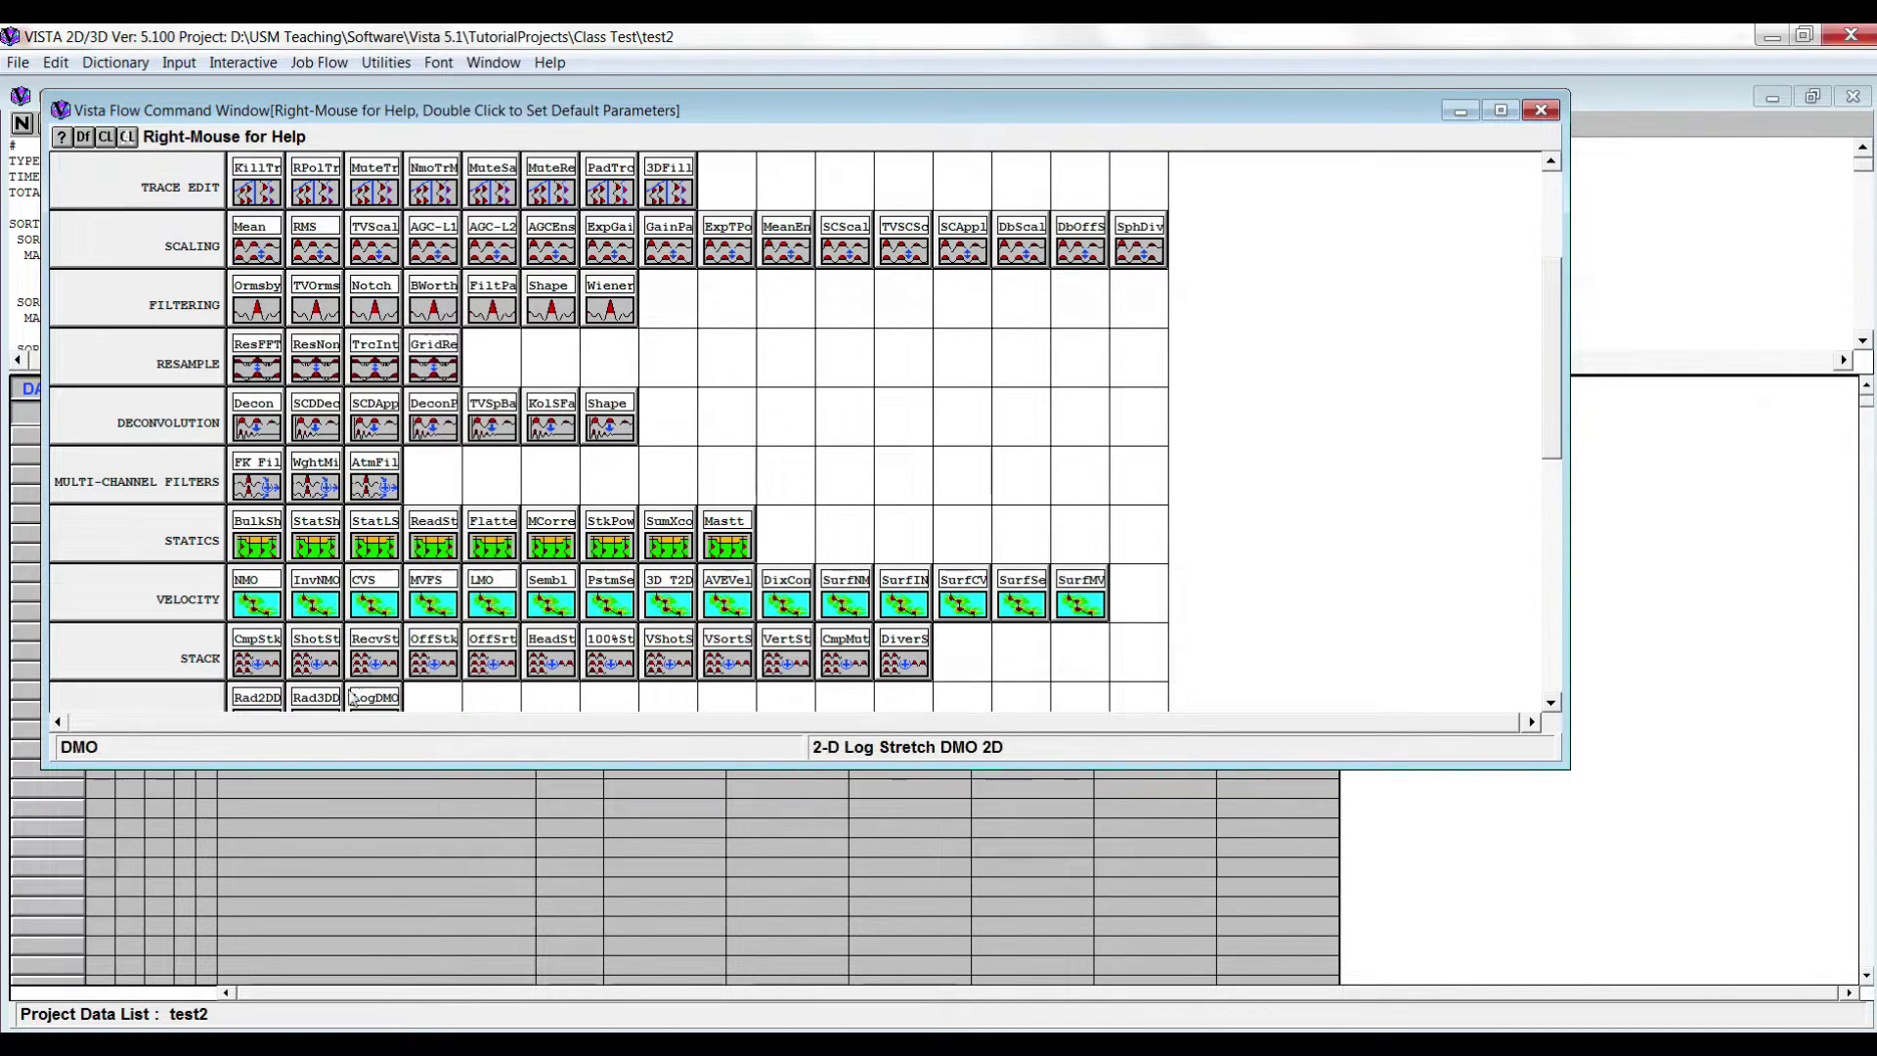
{"action": "left_click_drag", "start_coordinate": [1554, 376], "coordinate": [1588, 702]}
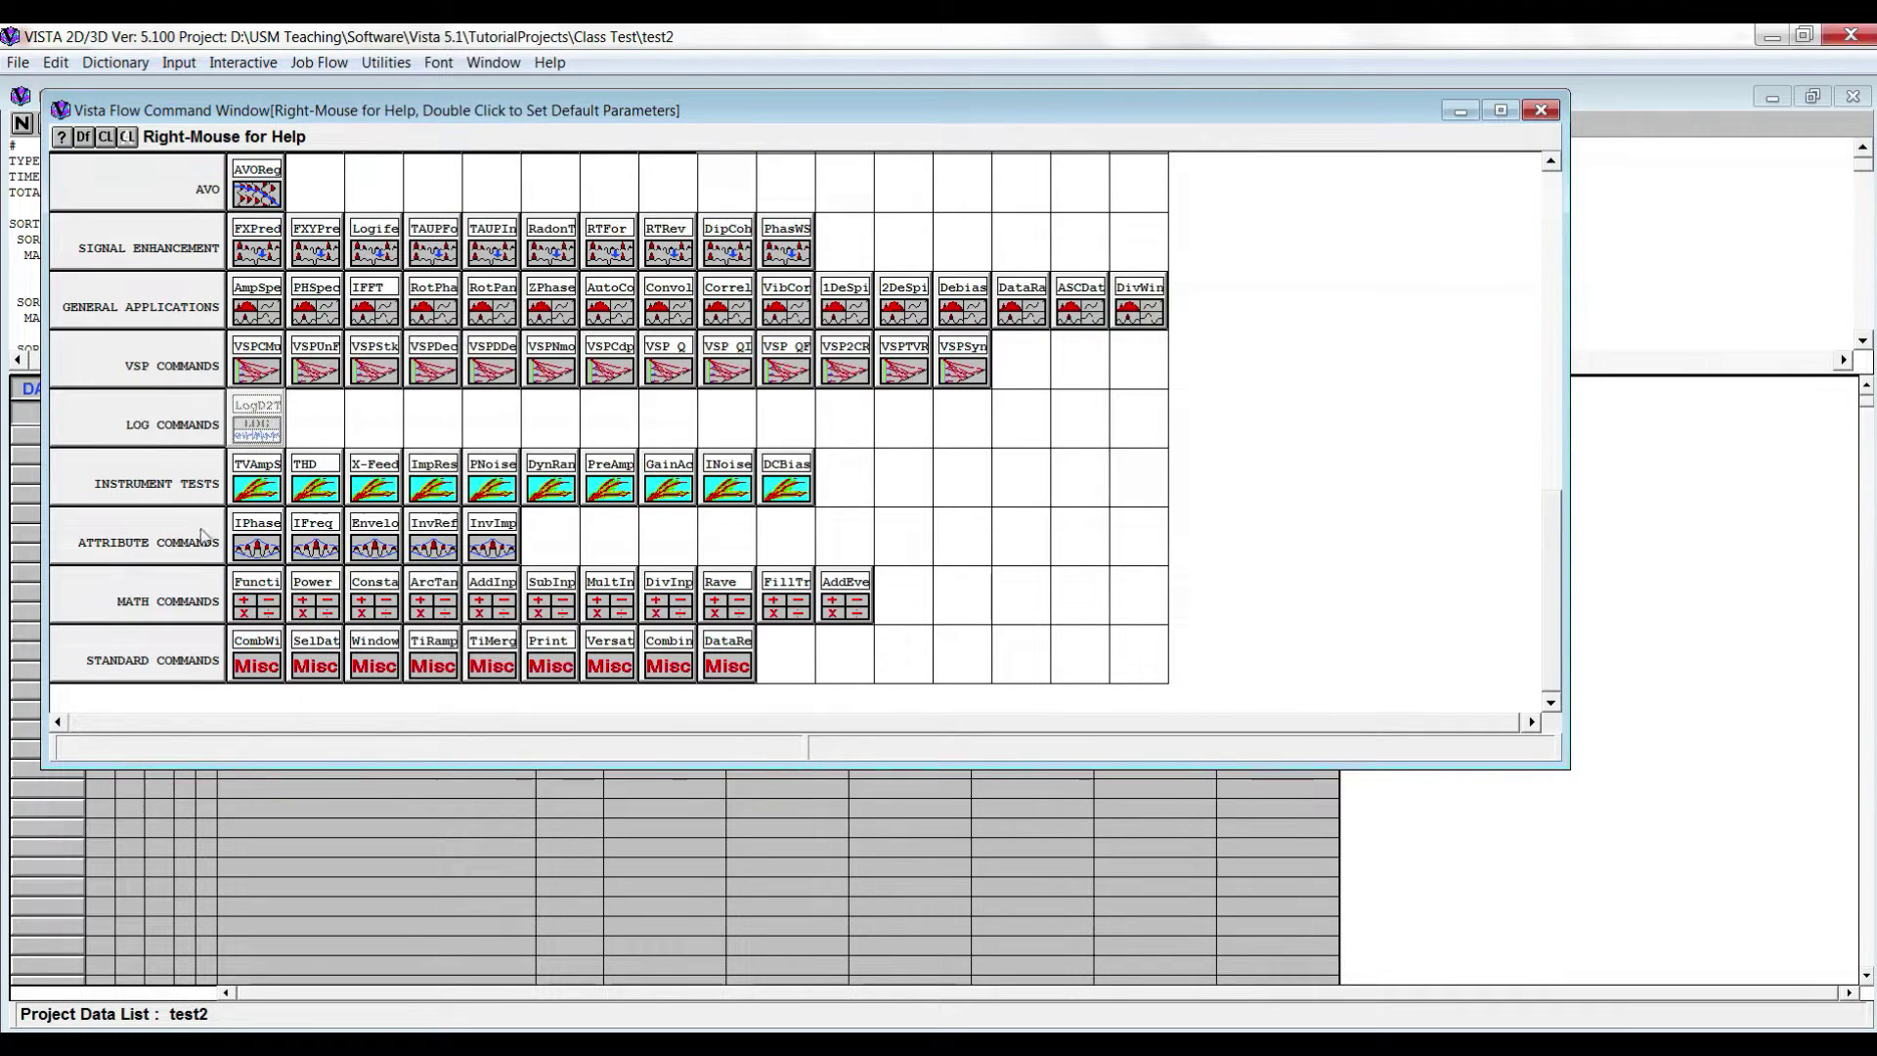
- Switch to the PowerPoint lab slides, review the flow command and input transfer dictionary slides, and return to VISTA
{"action": "left_click", "coordinate": [447, 1046]}
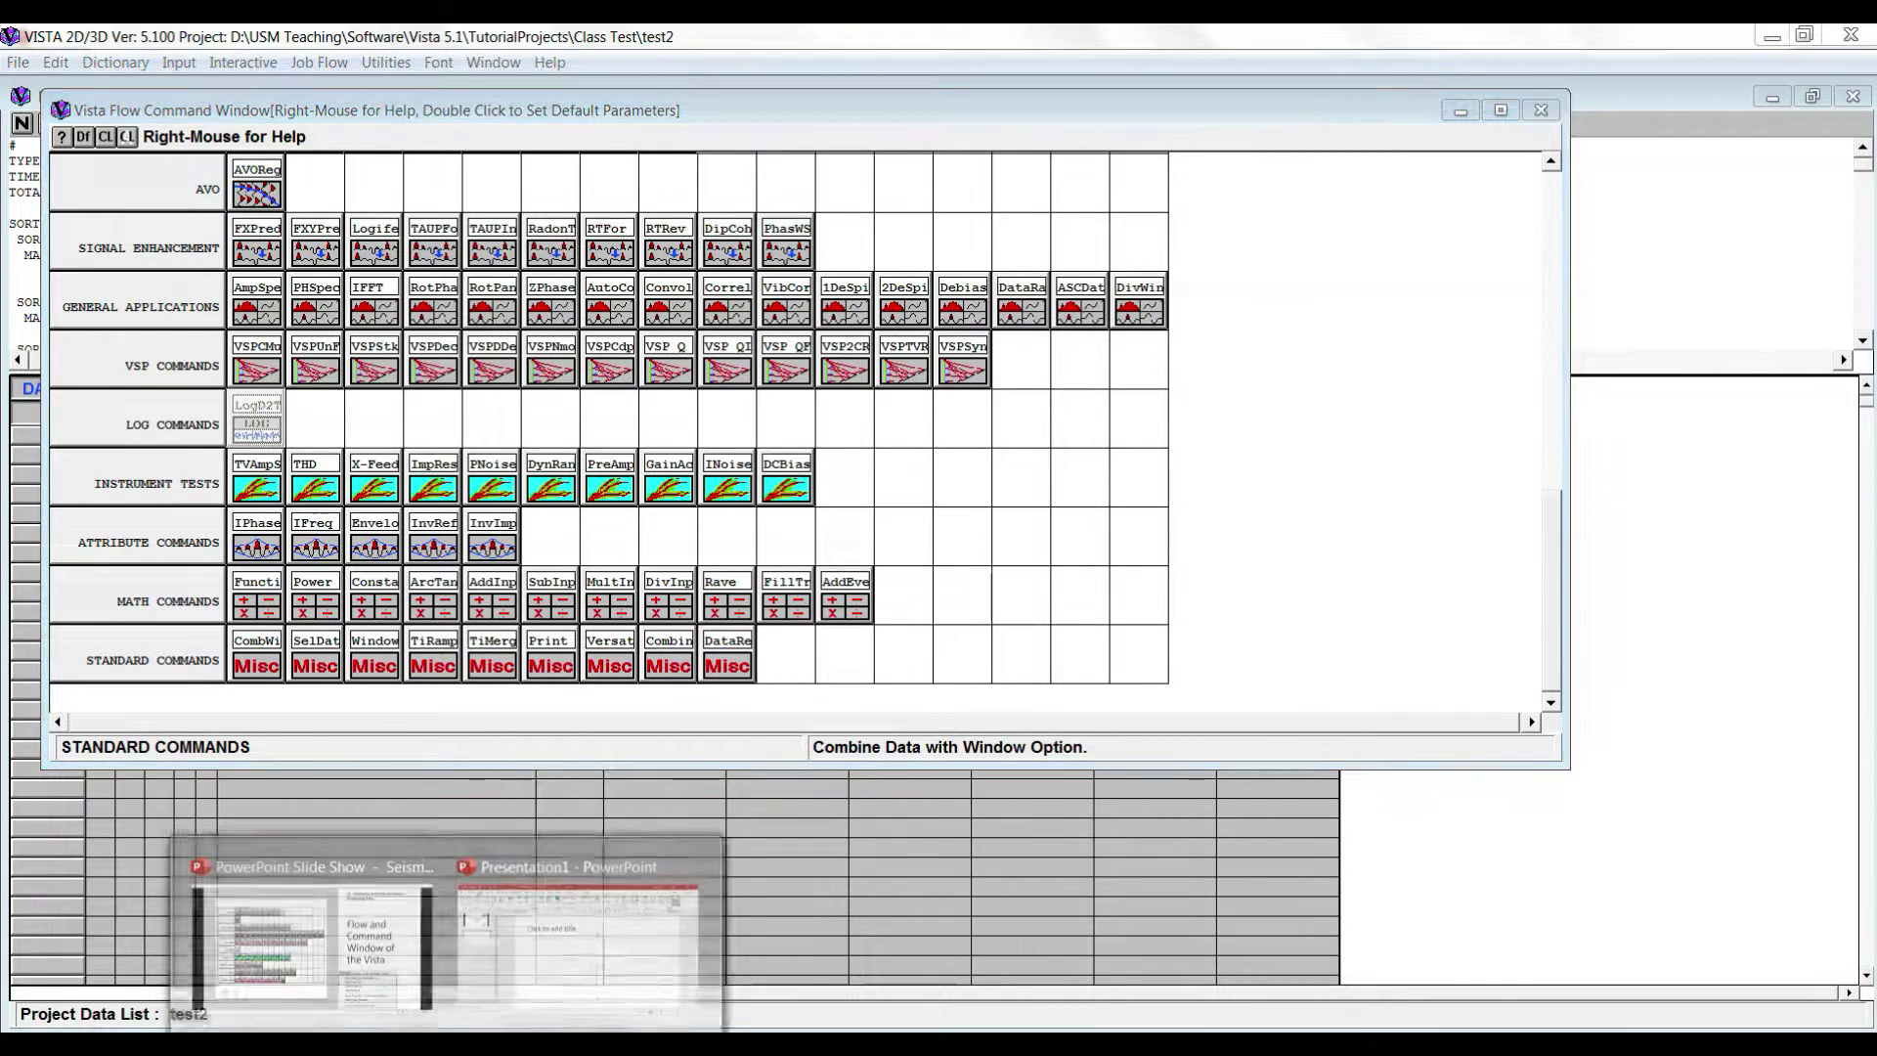
{"action": "left_click", "coordinate": [381, 966]}
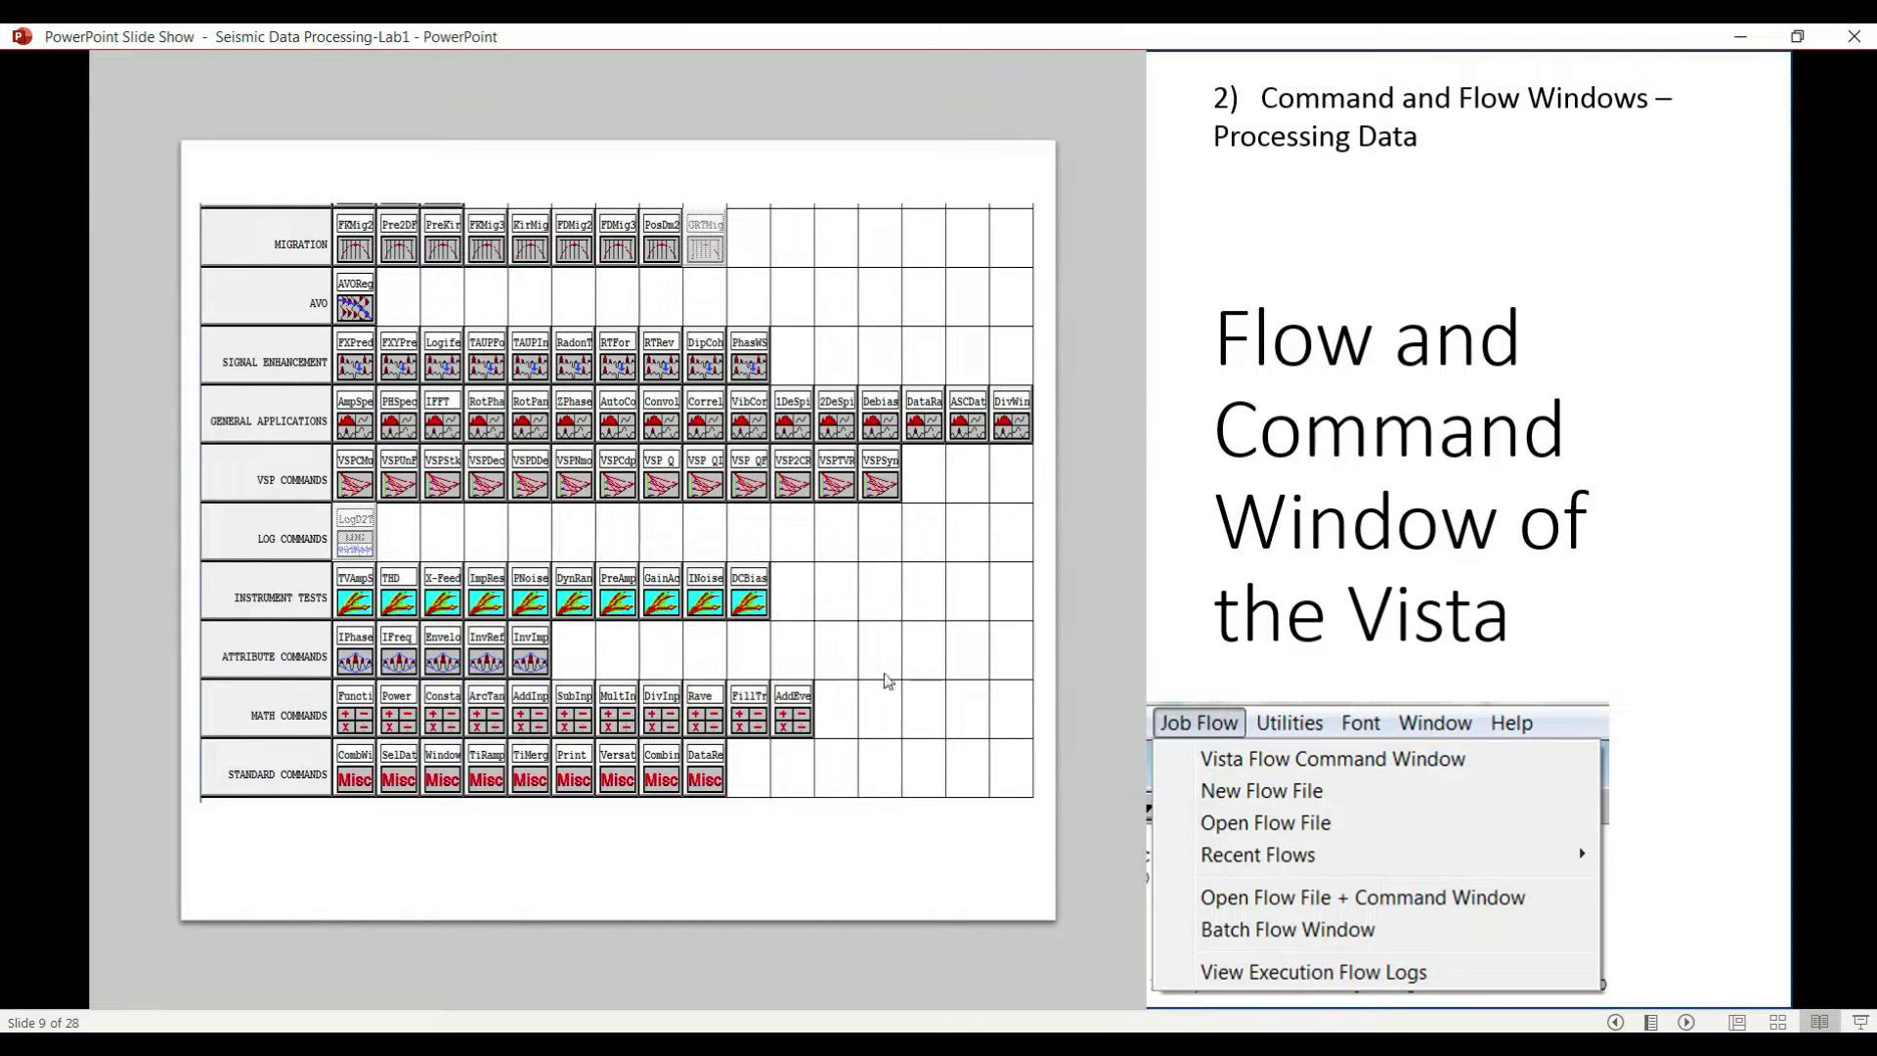
{"action": "left_click", "coordinate": [1099, 459]}
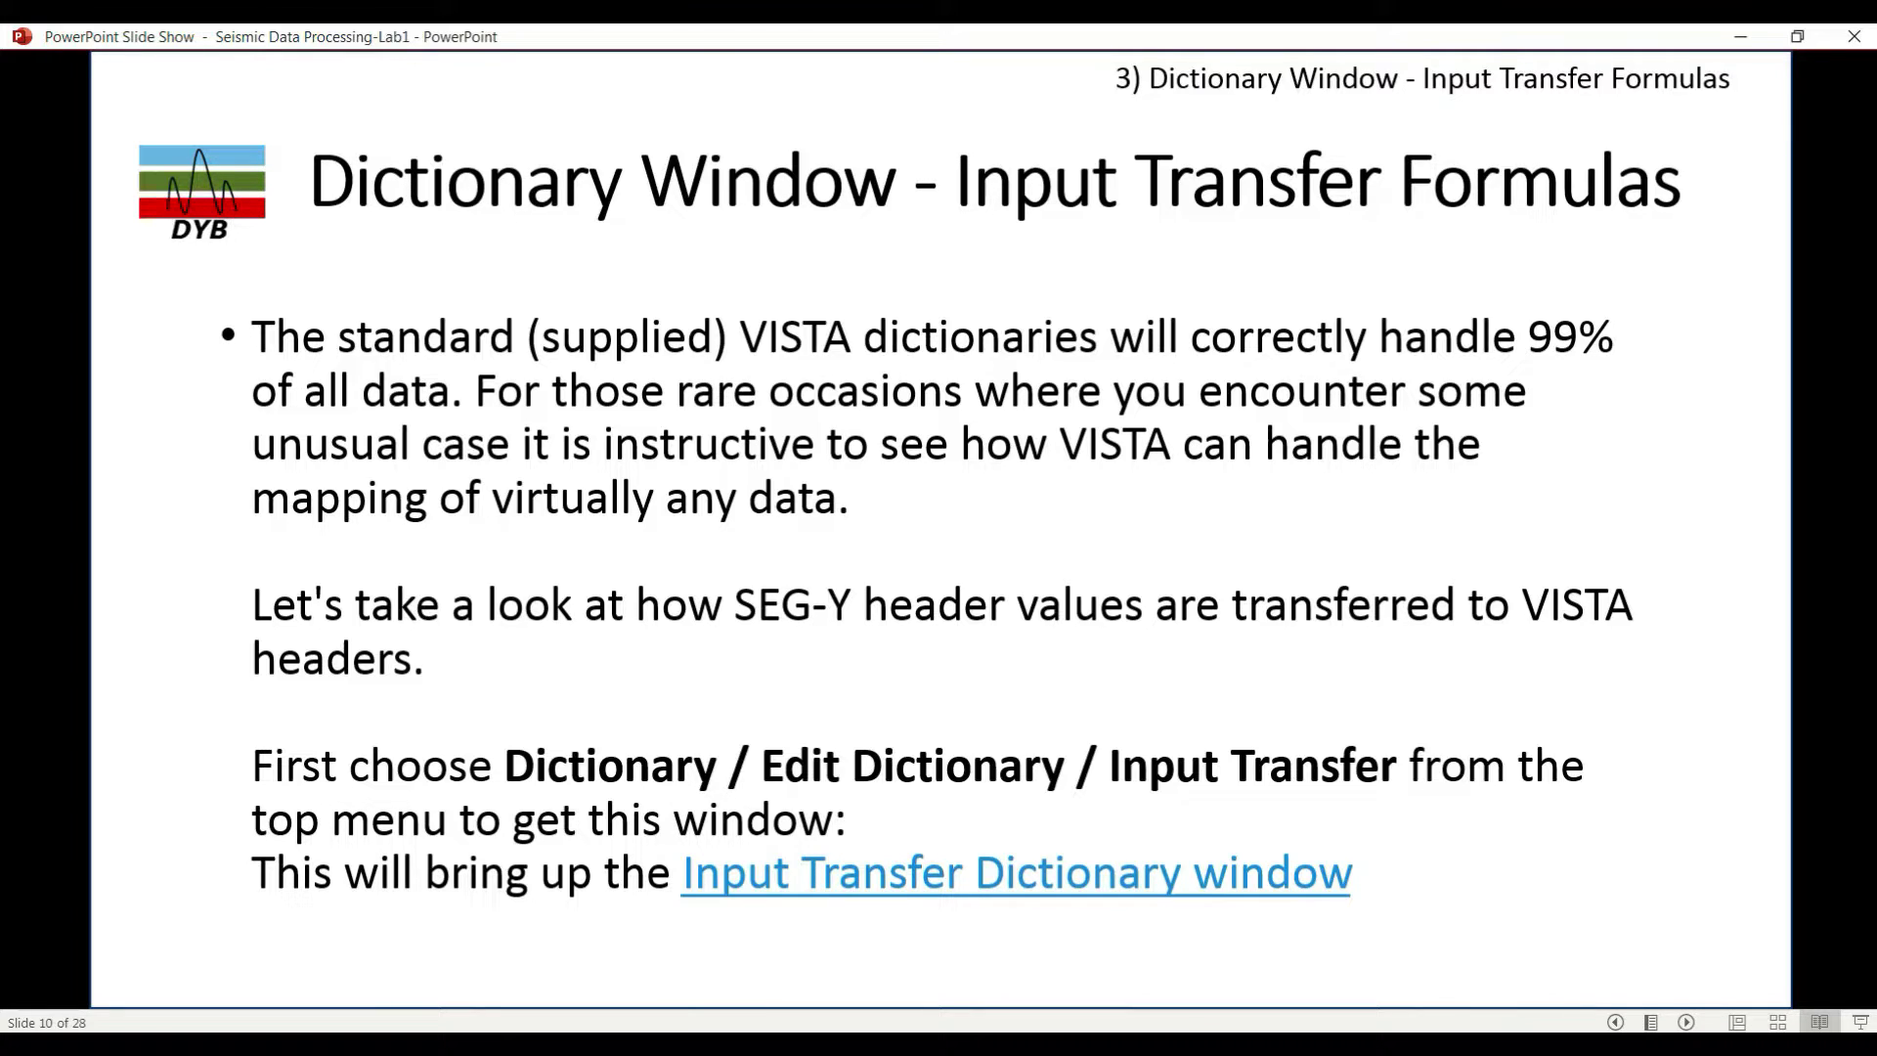
{"action": "left_click", "coordinate": [1545, 115]}
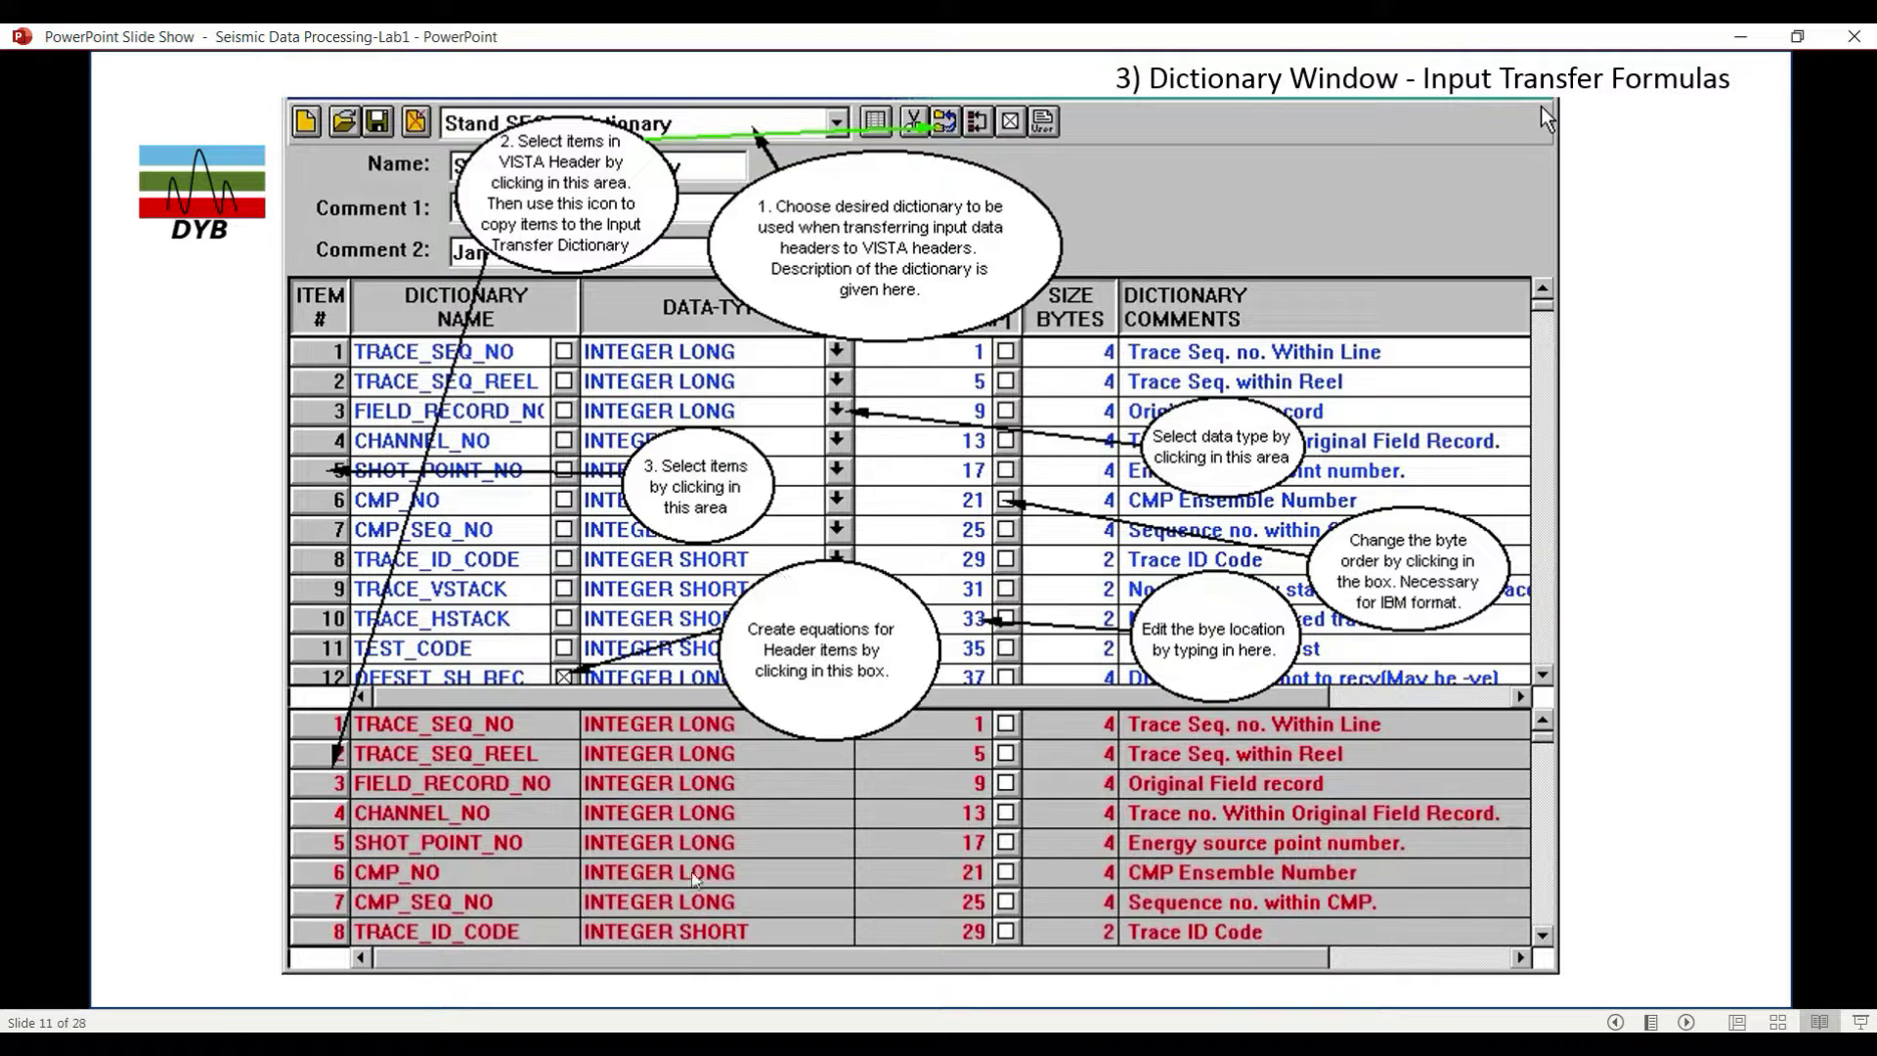
{"action": "key", "text": "alt+Tab"}
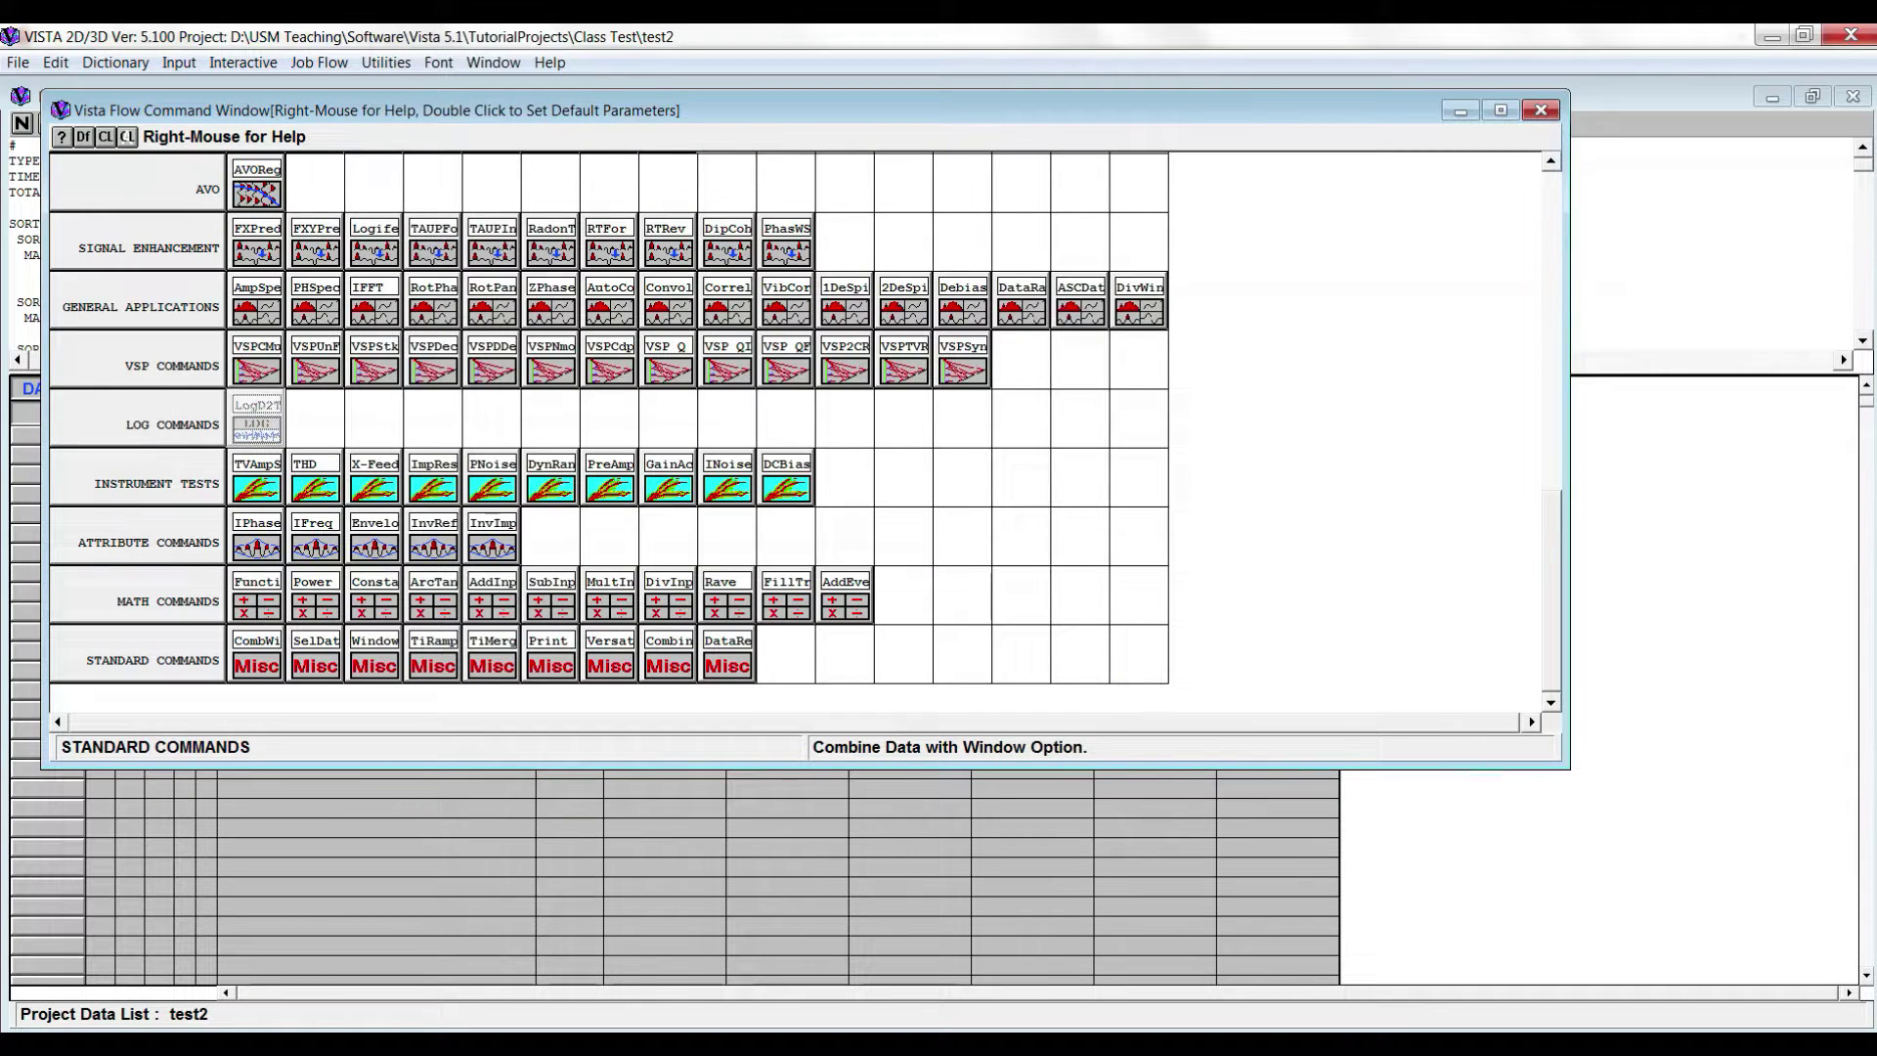
- Close both flow command windows and open the Input Transfer dictionary for editing
{"action": "left_click", "coordinate": [1538, 111]}
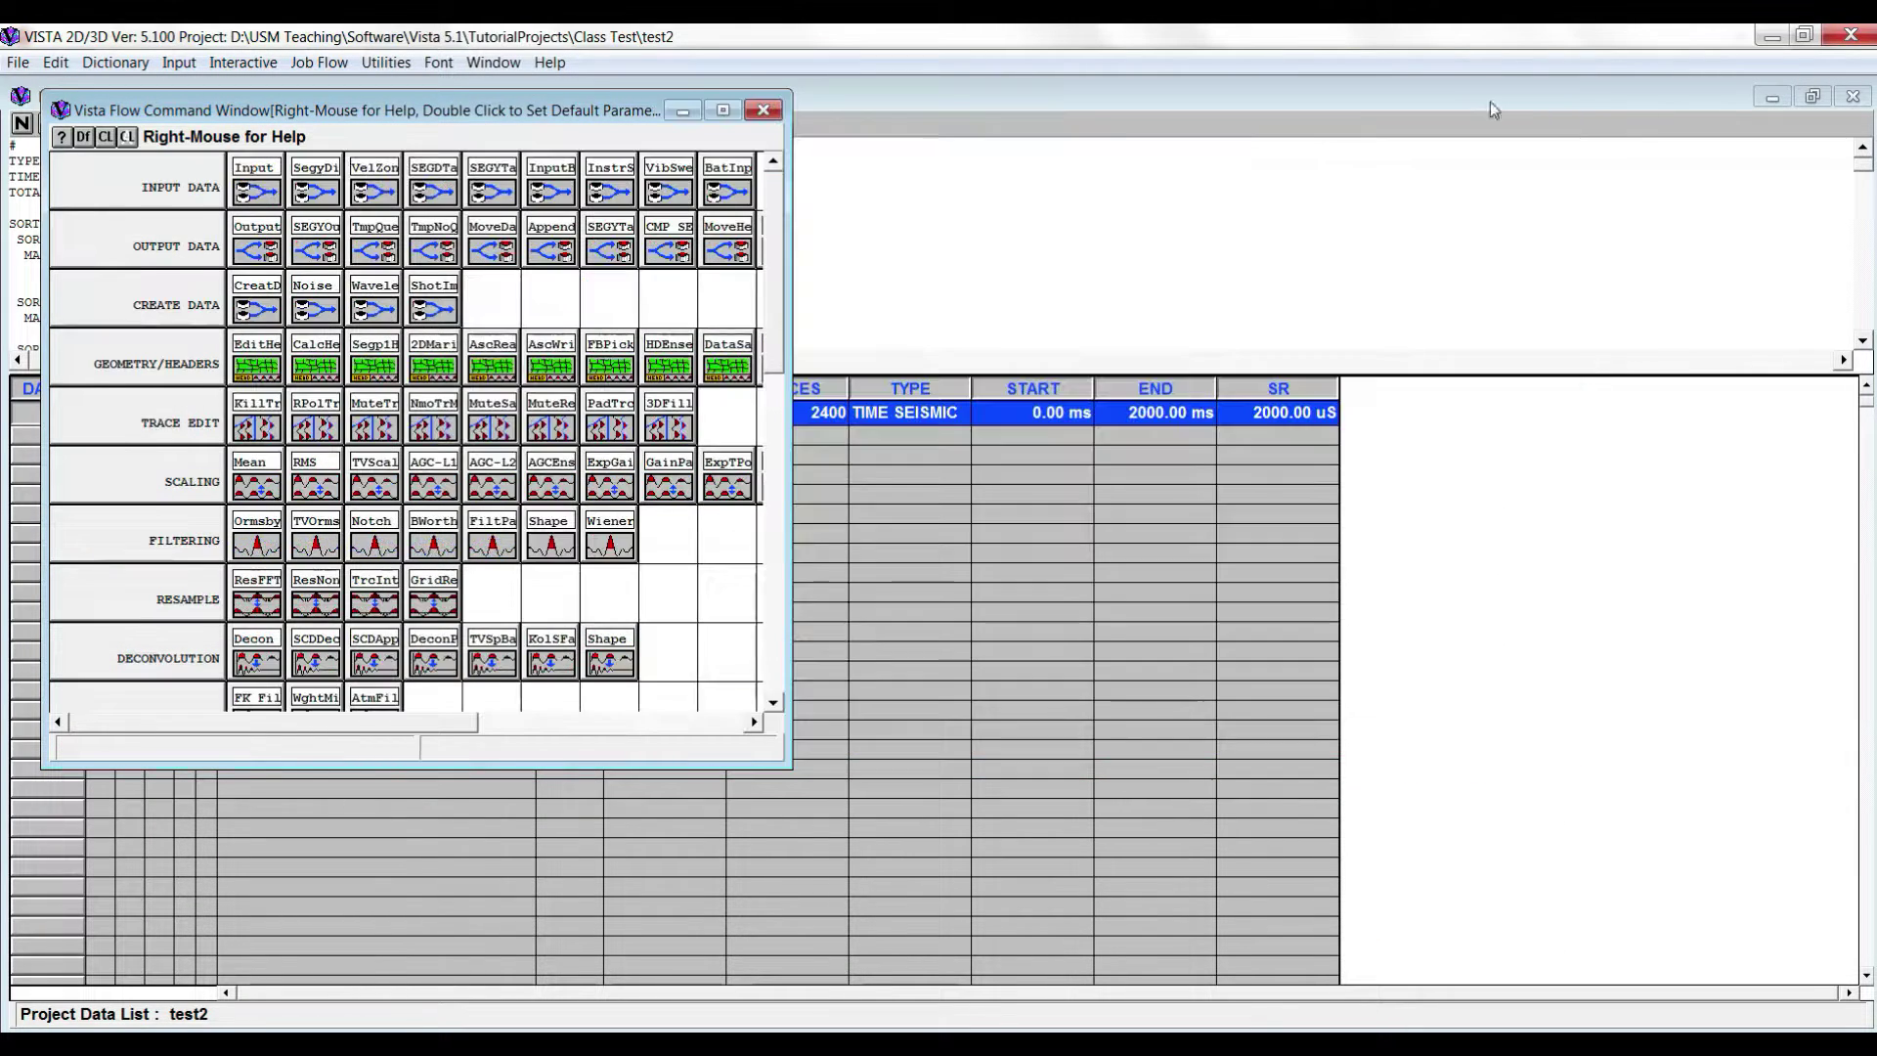
{"action": "left_click", "coordinate": [777, 111]}
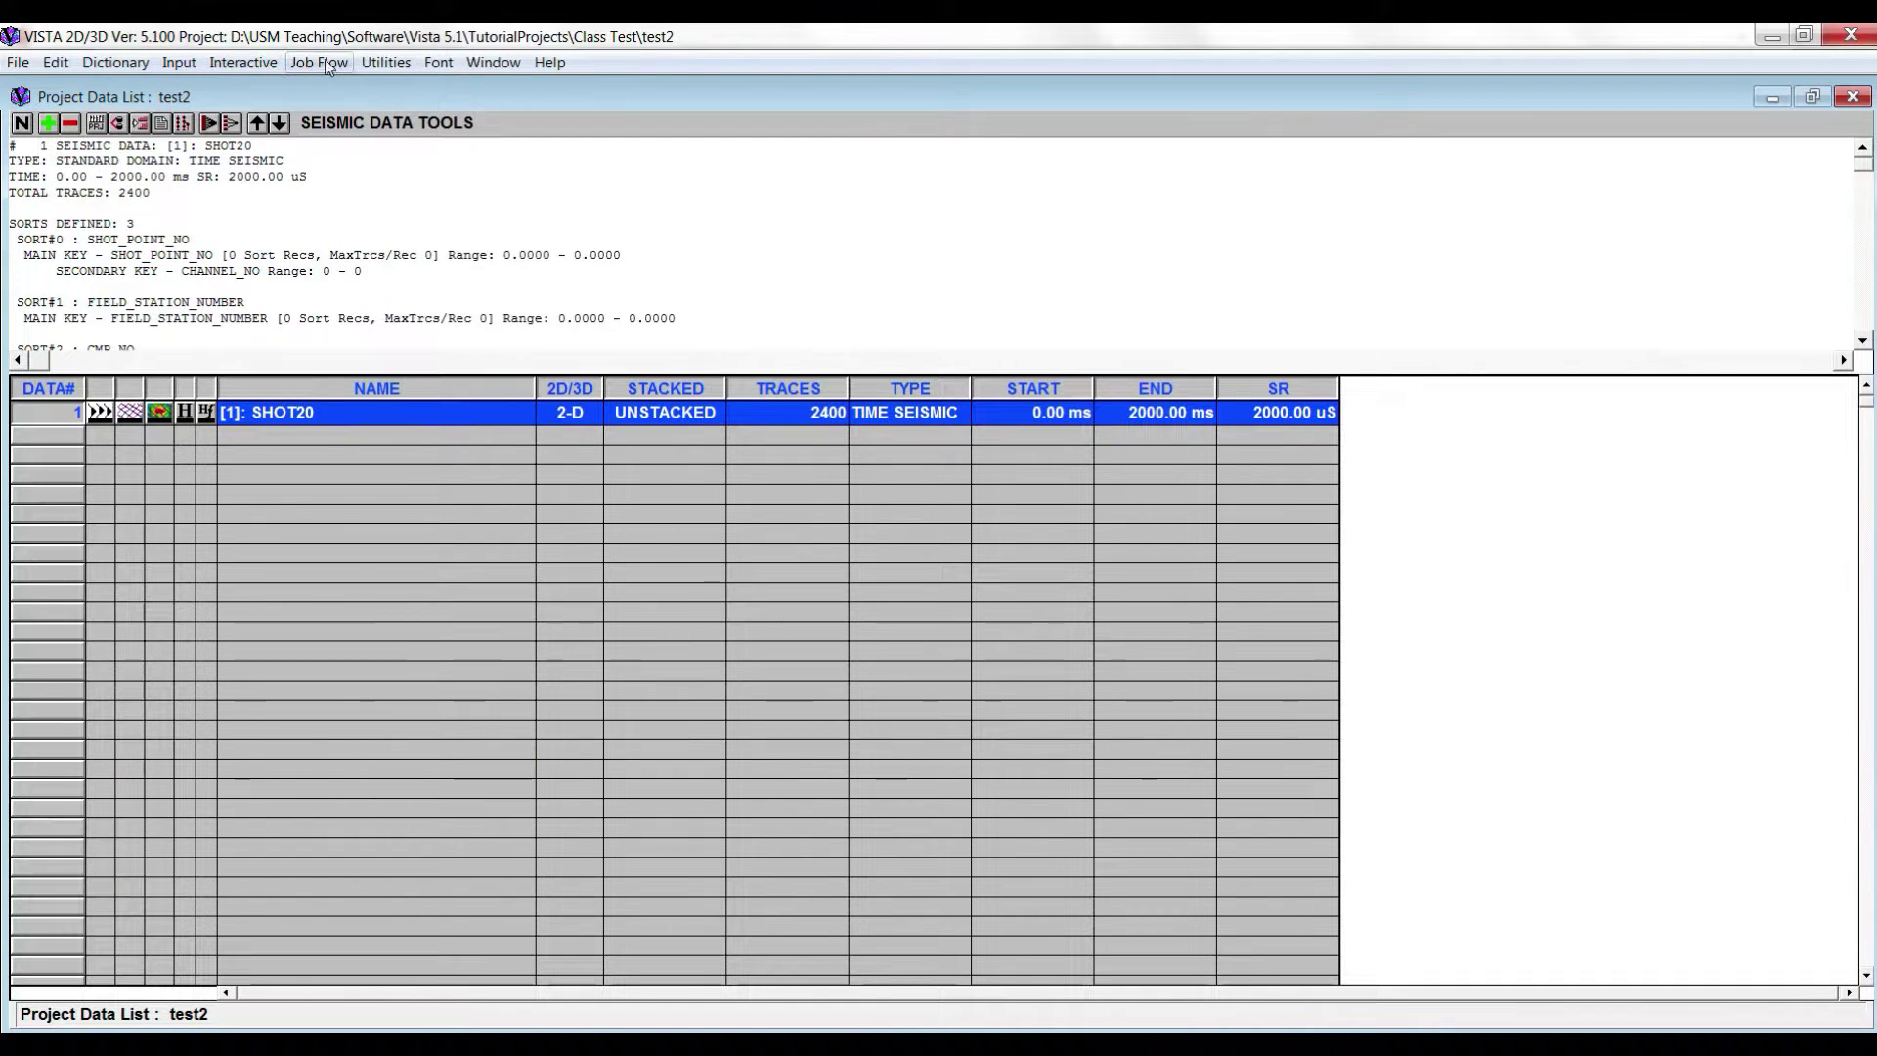
{"action": "left_click", "coordinate": [260, 64]}
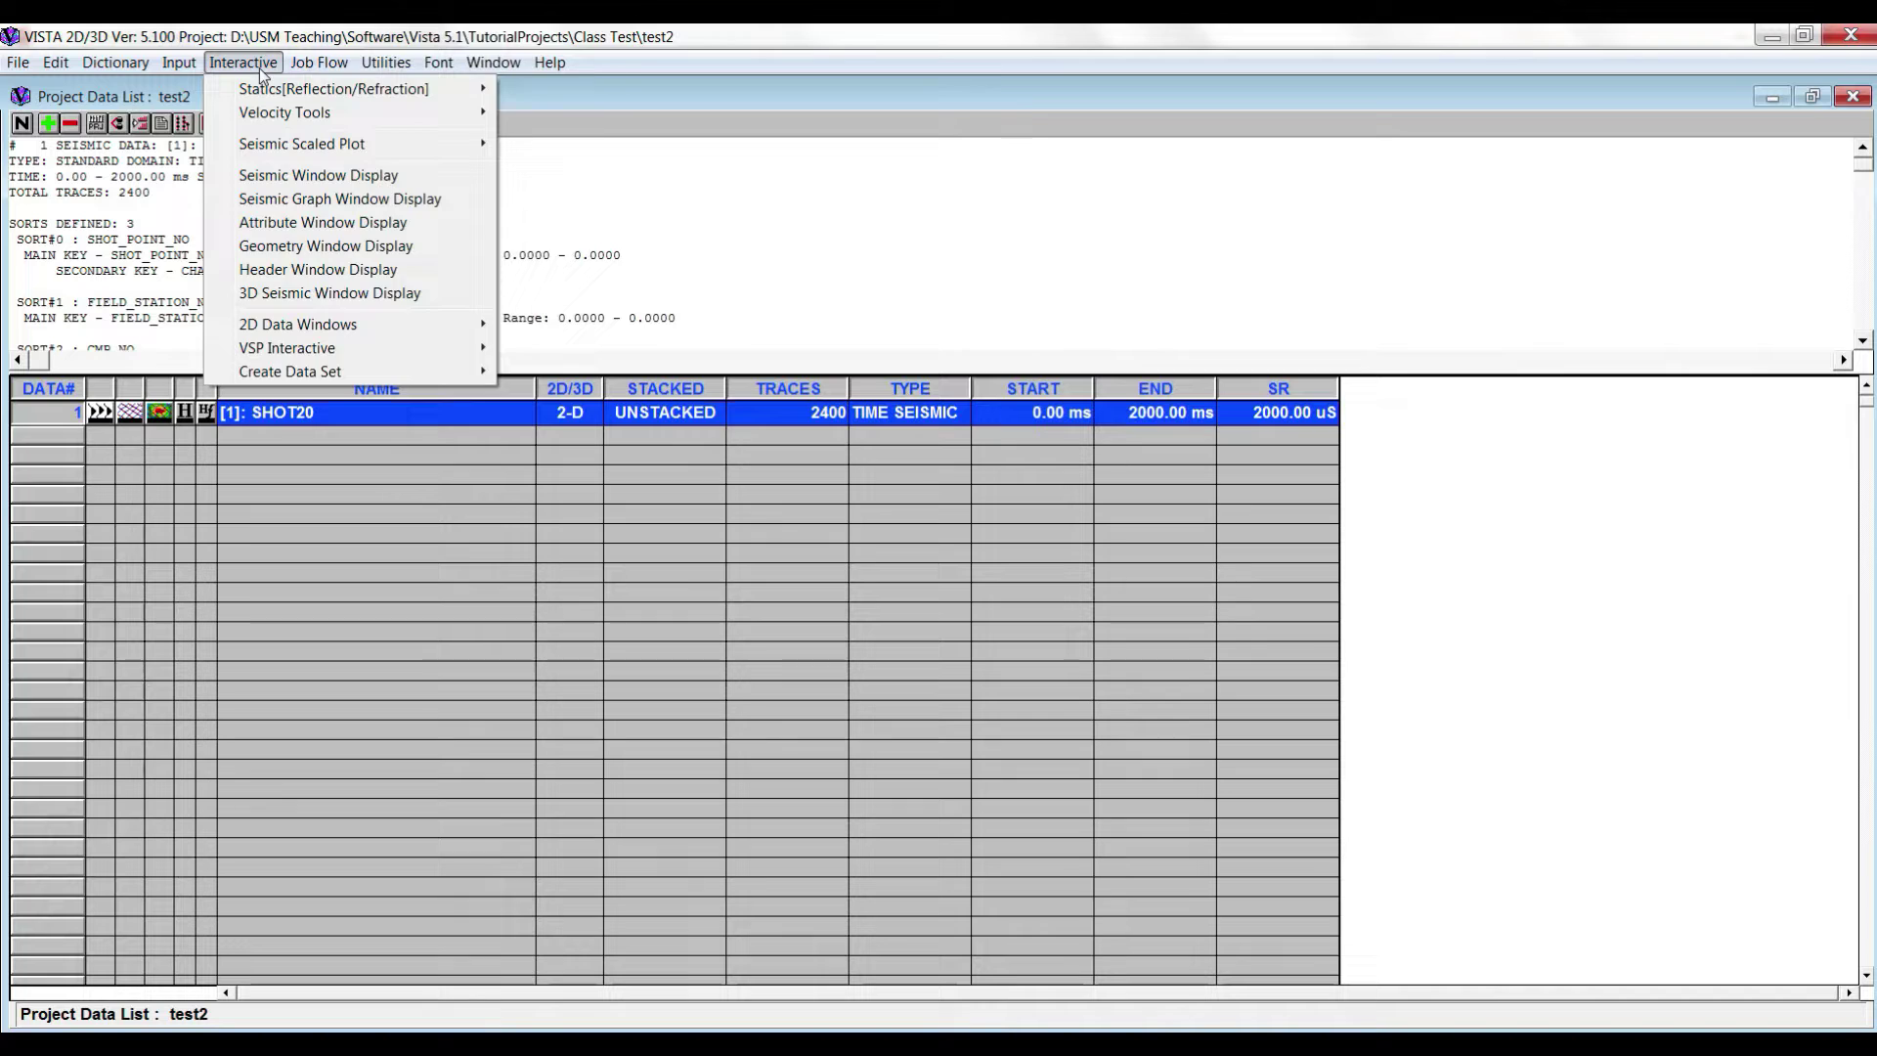
{"action": "mouse_move", "coordinate": [403, 69]}
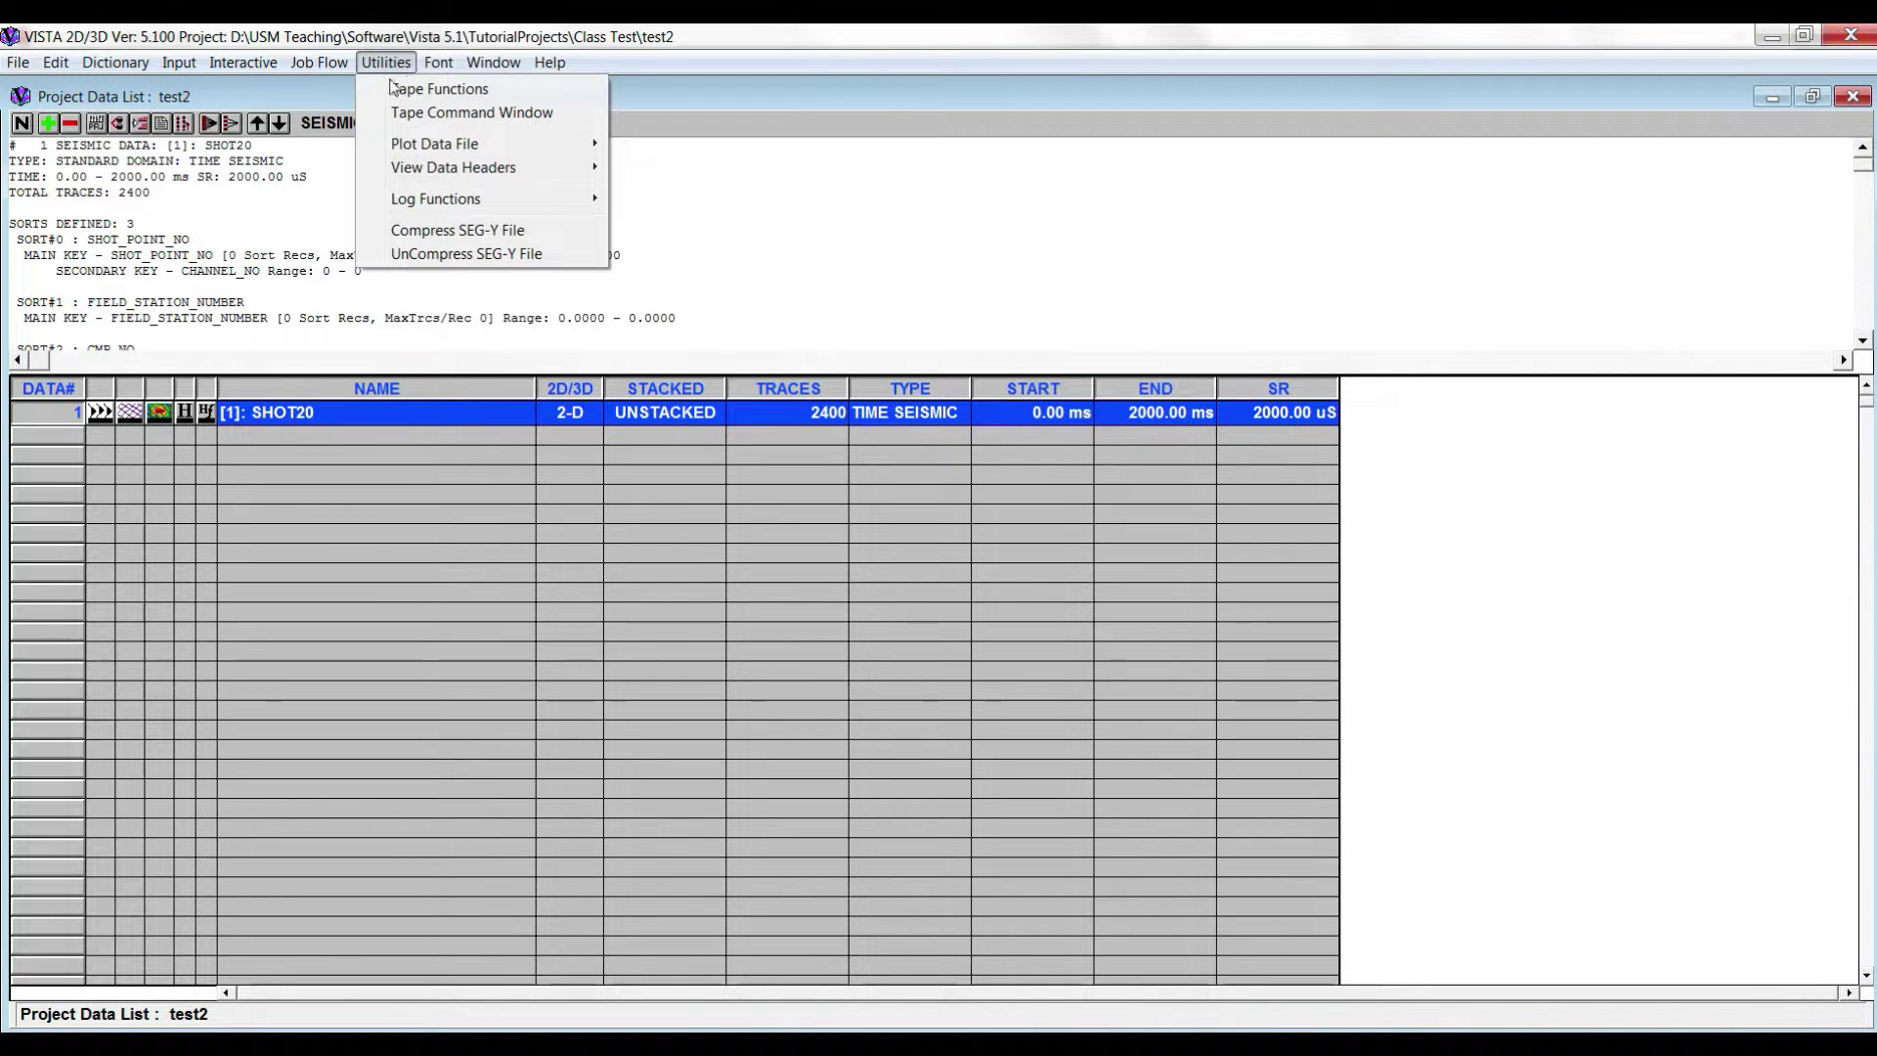
{"action": "mouse_move", "coordinate": [115, 69]}
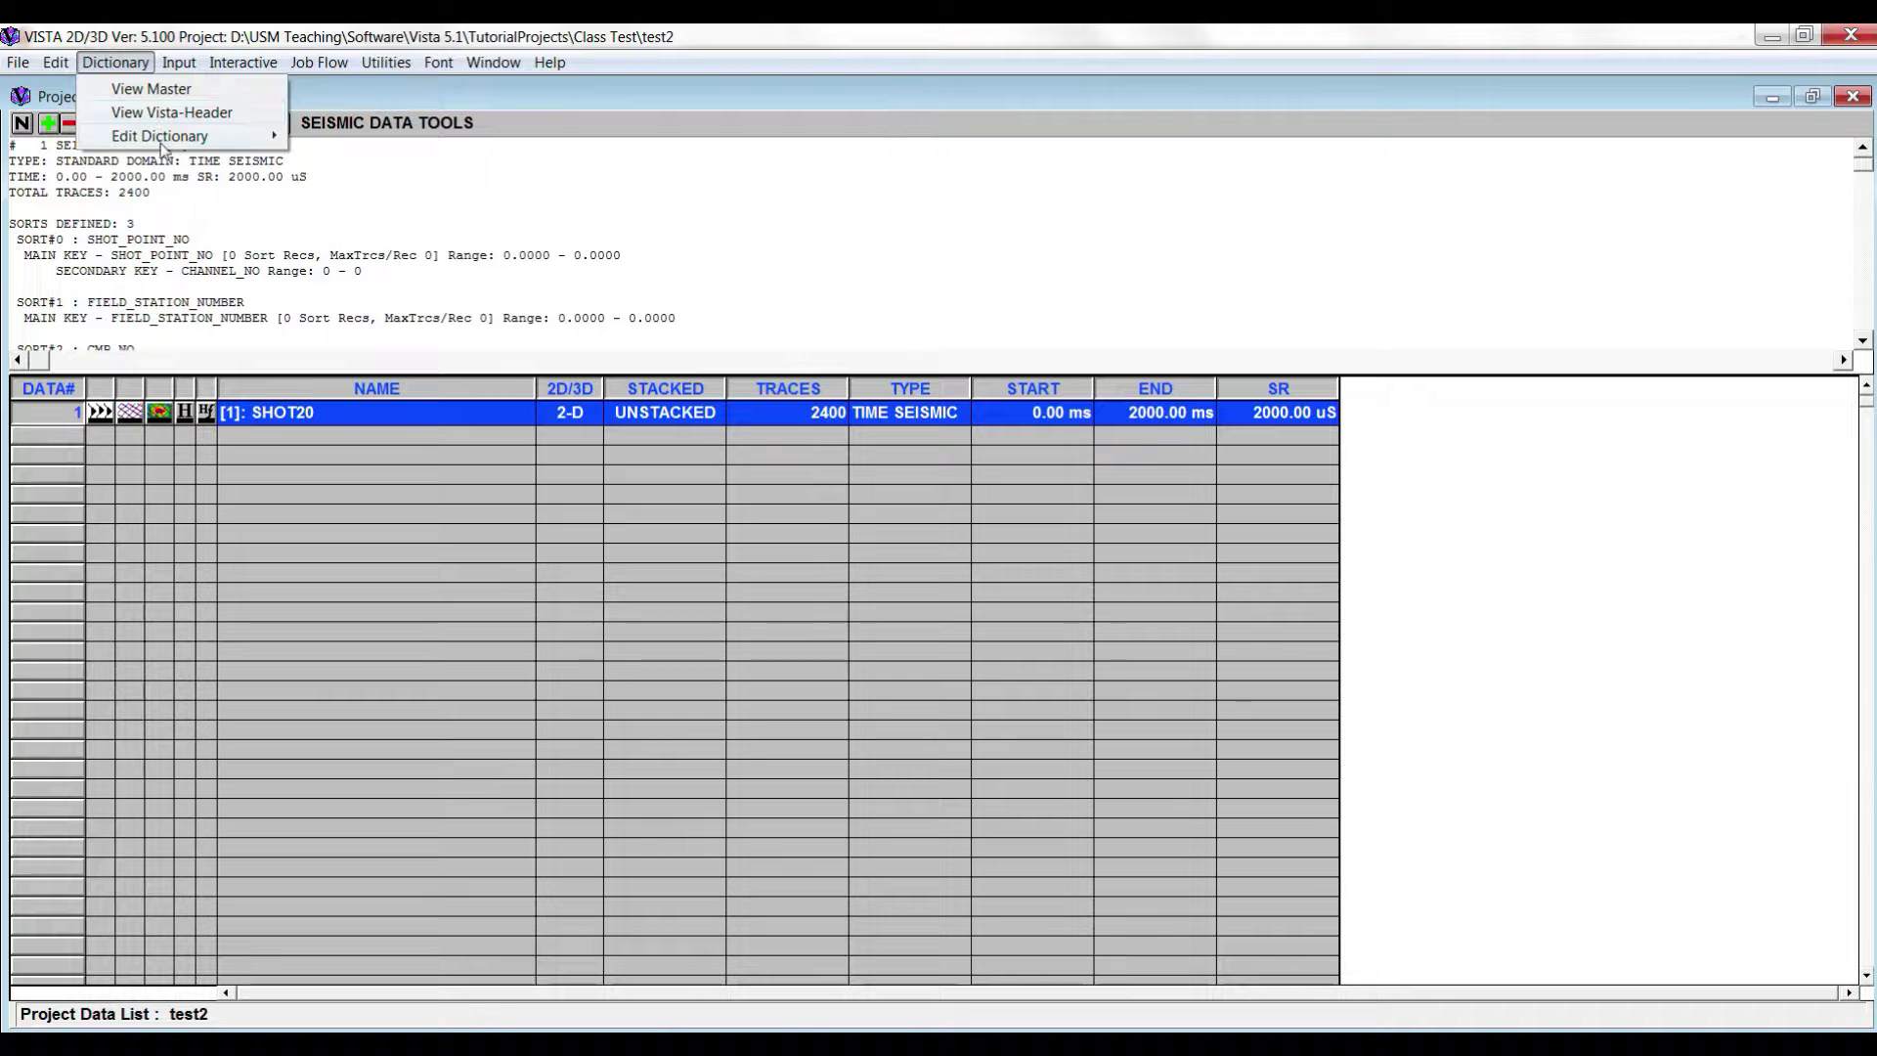
{"action": "mouse_move", "coordinate": [162, 144]}
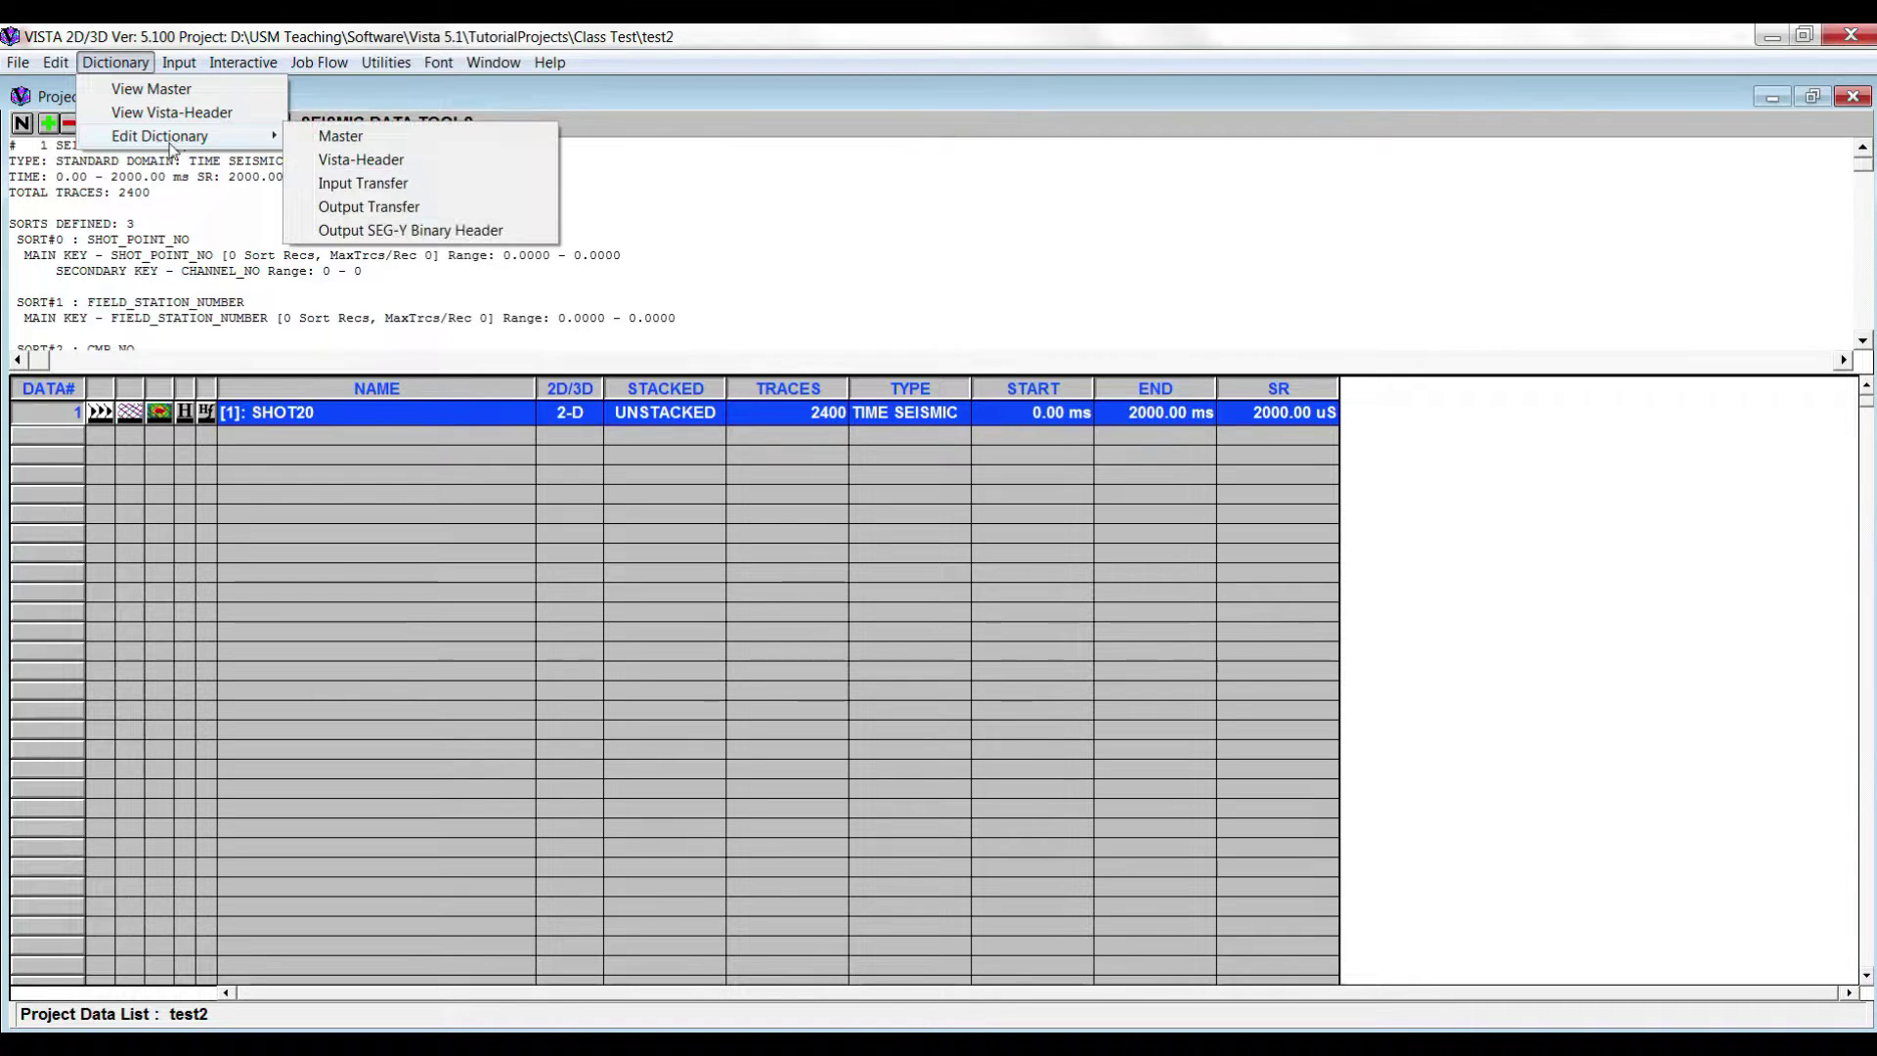
{"action": "left_click", "coordinate": [385, 186]}
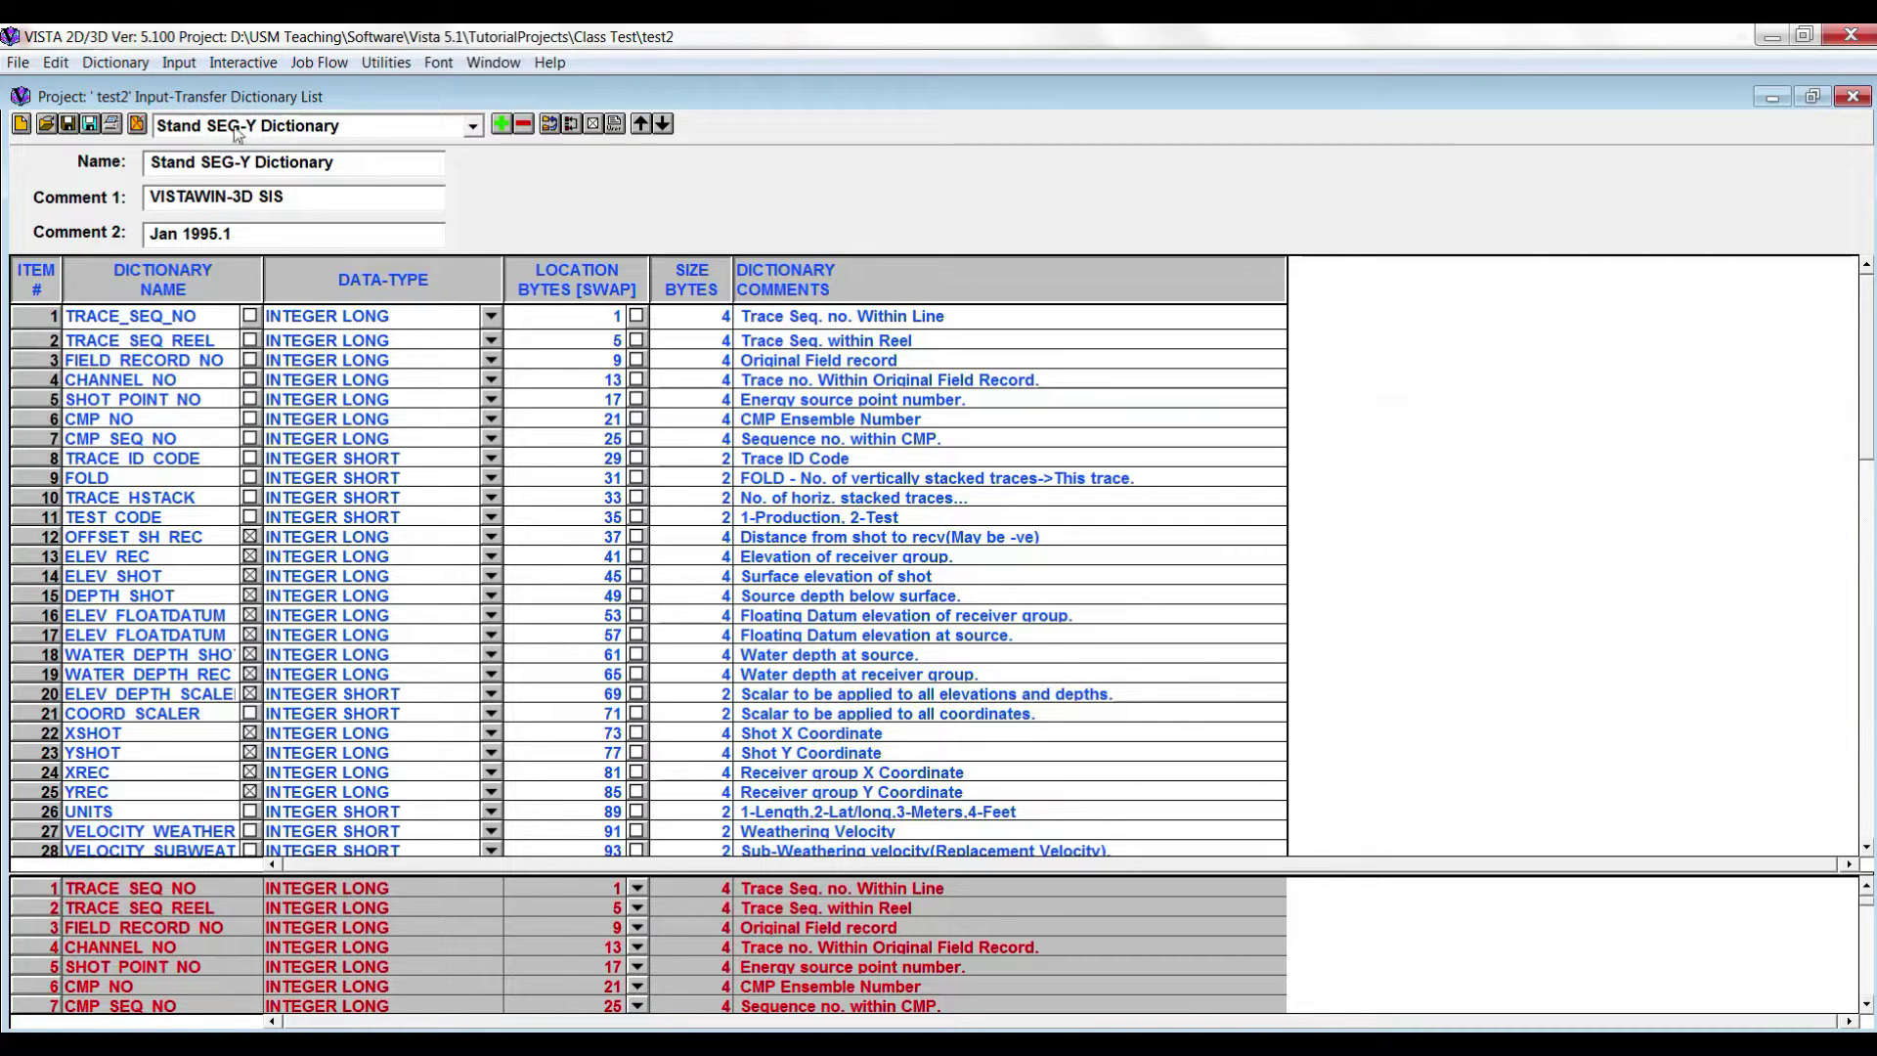
- Change the input-transfer dictionary to SEG-Y Header Seismic(IBM), ending on the last listed entry of that name
{"action": "left_click", "coordinate": [472, 128]}
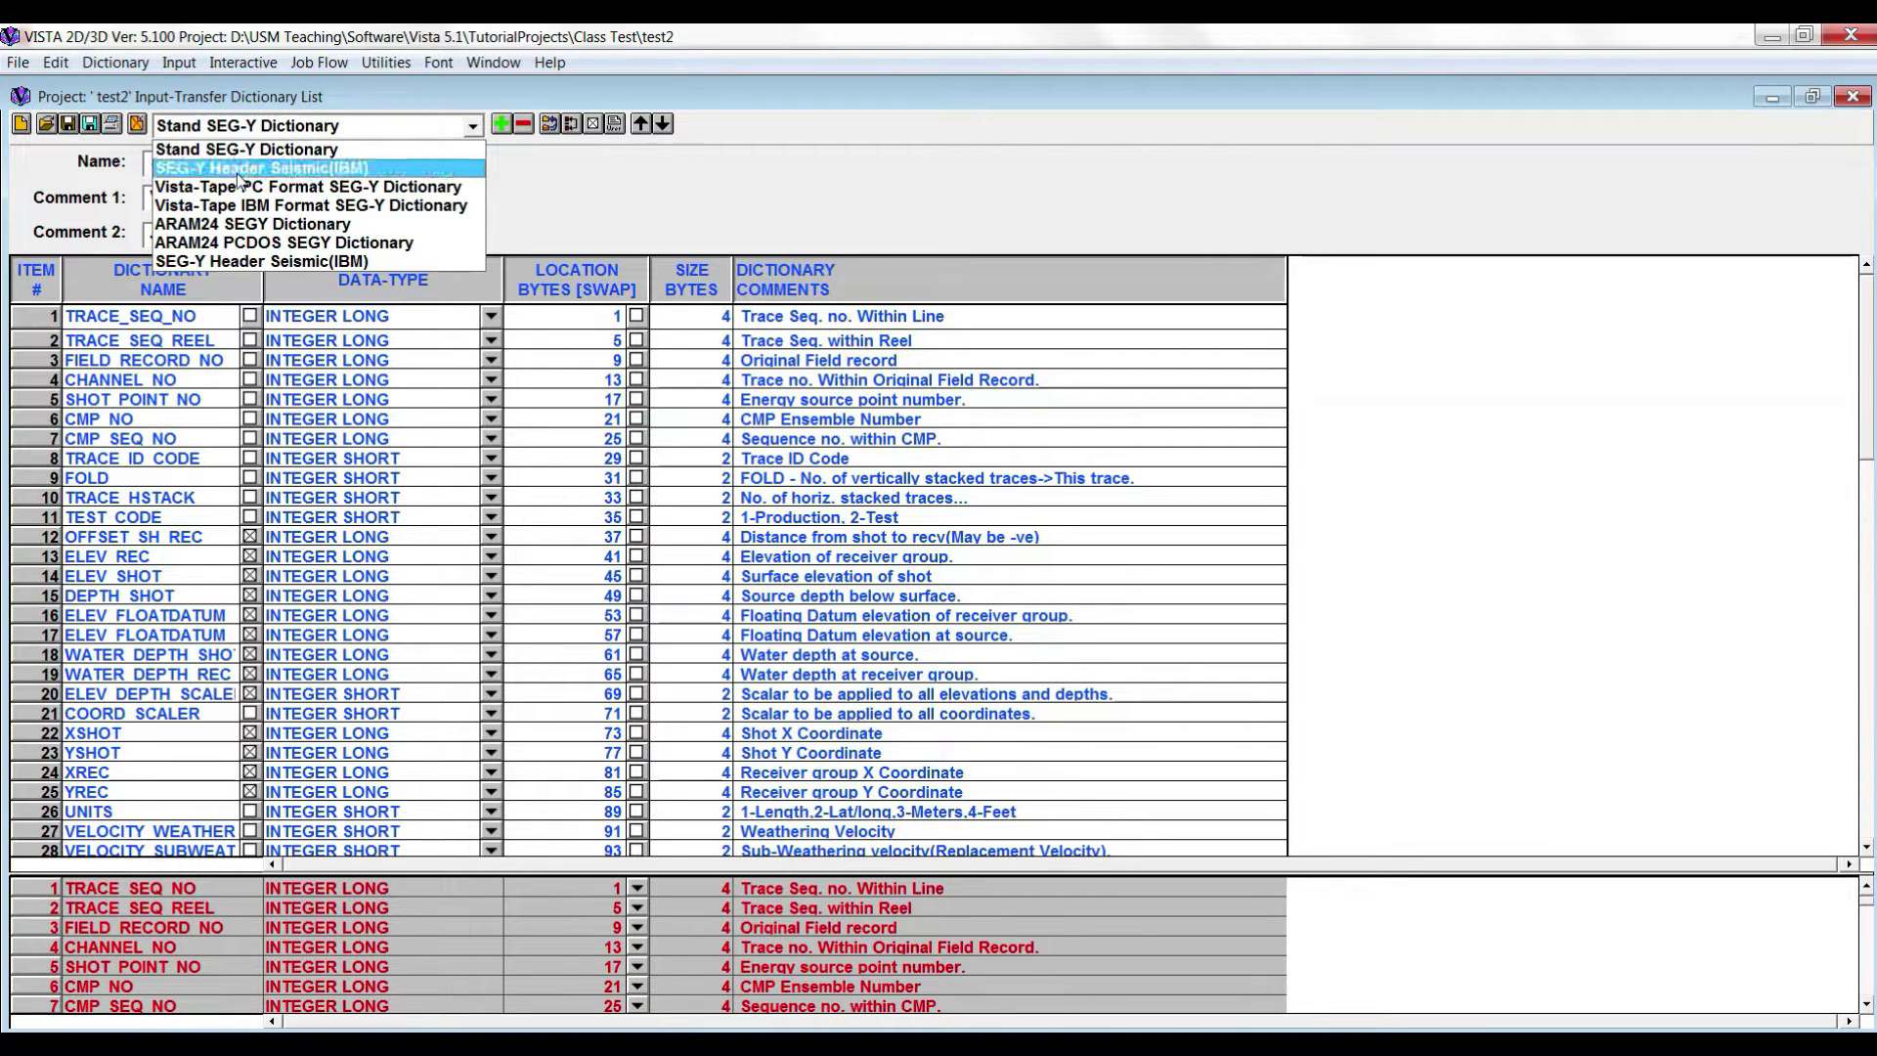
{"action": "left_click", "coordinate": [282, 169]}
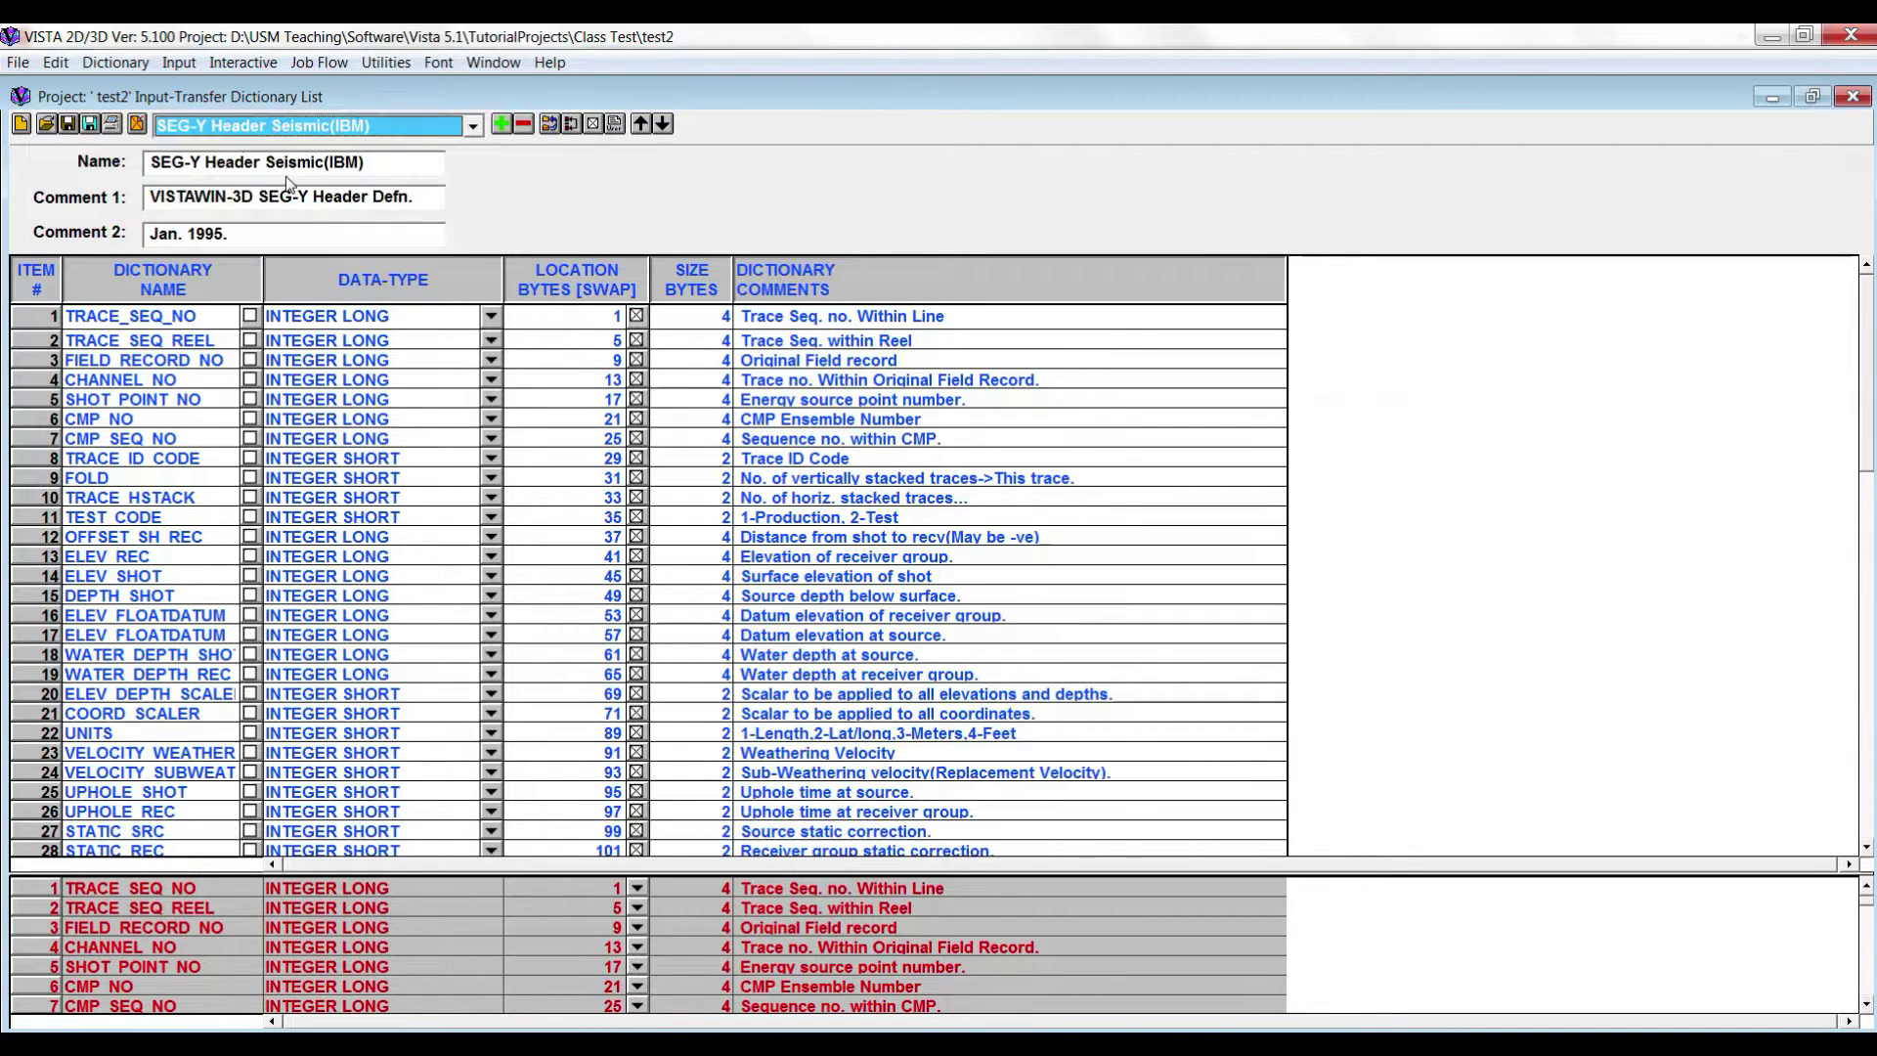
{"action": "left_click", "coordinate": [471, 127]}
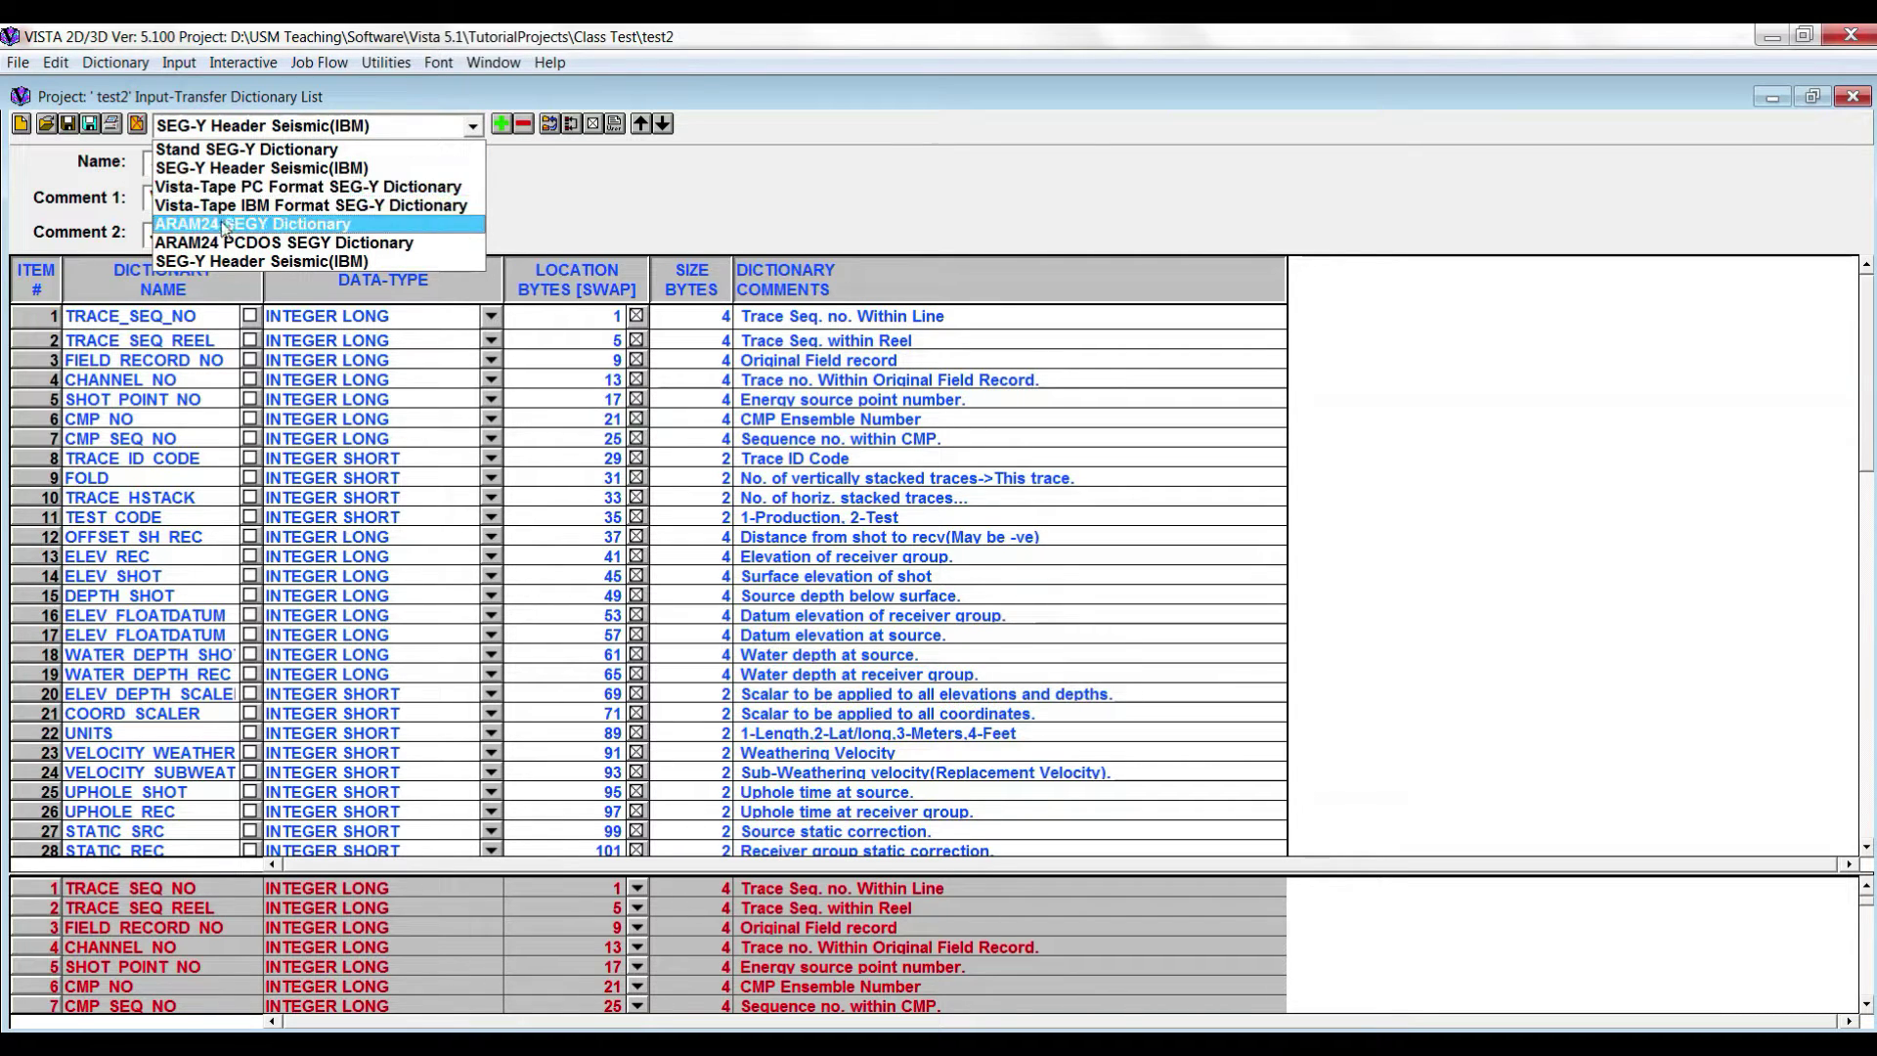
{"action": "left_click", "coordinate": [215, 261]}
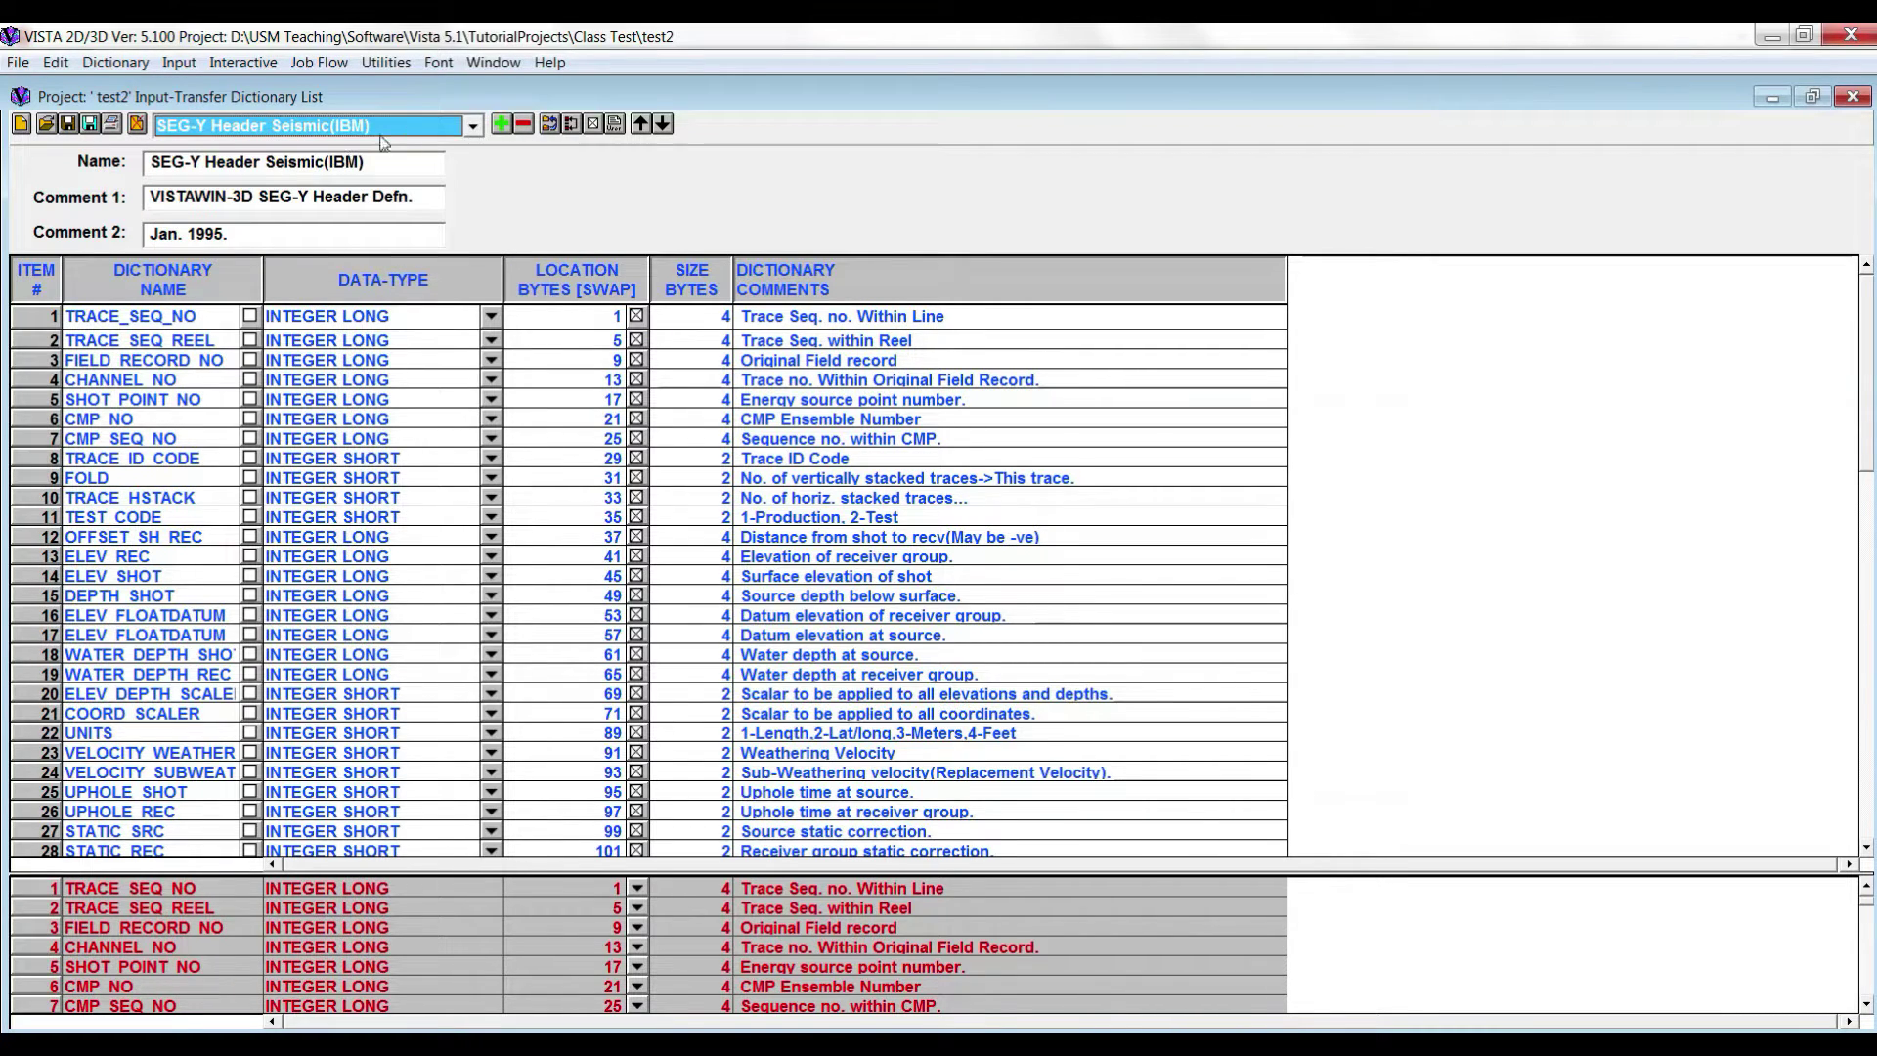
- Choose the Stand SEG-Y Dictionary and set CMP_NO's byte location to 121 and its size to 2 bytes
{"action": "left_click", "coordinate": [469, 127]}
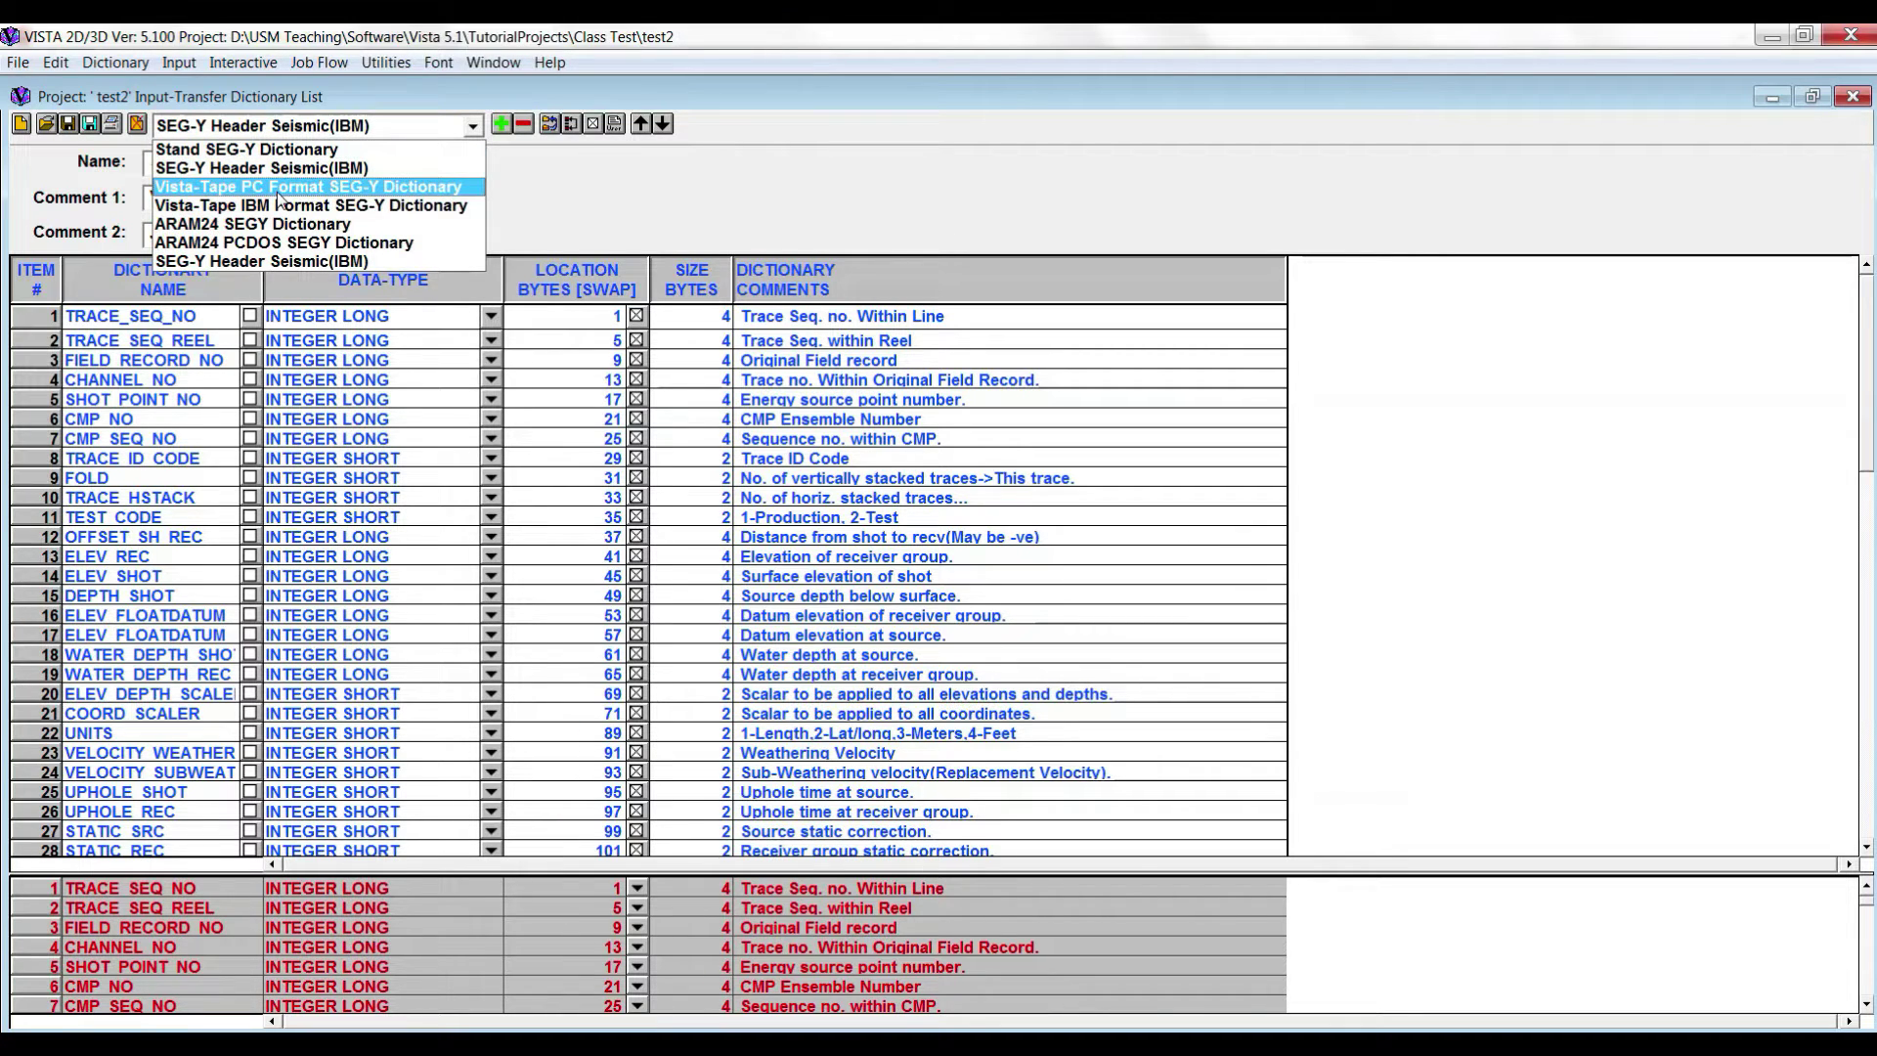
{"action": "left_click", "coordinate": [257, 152]}
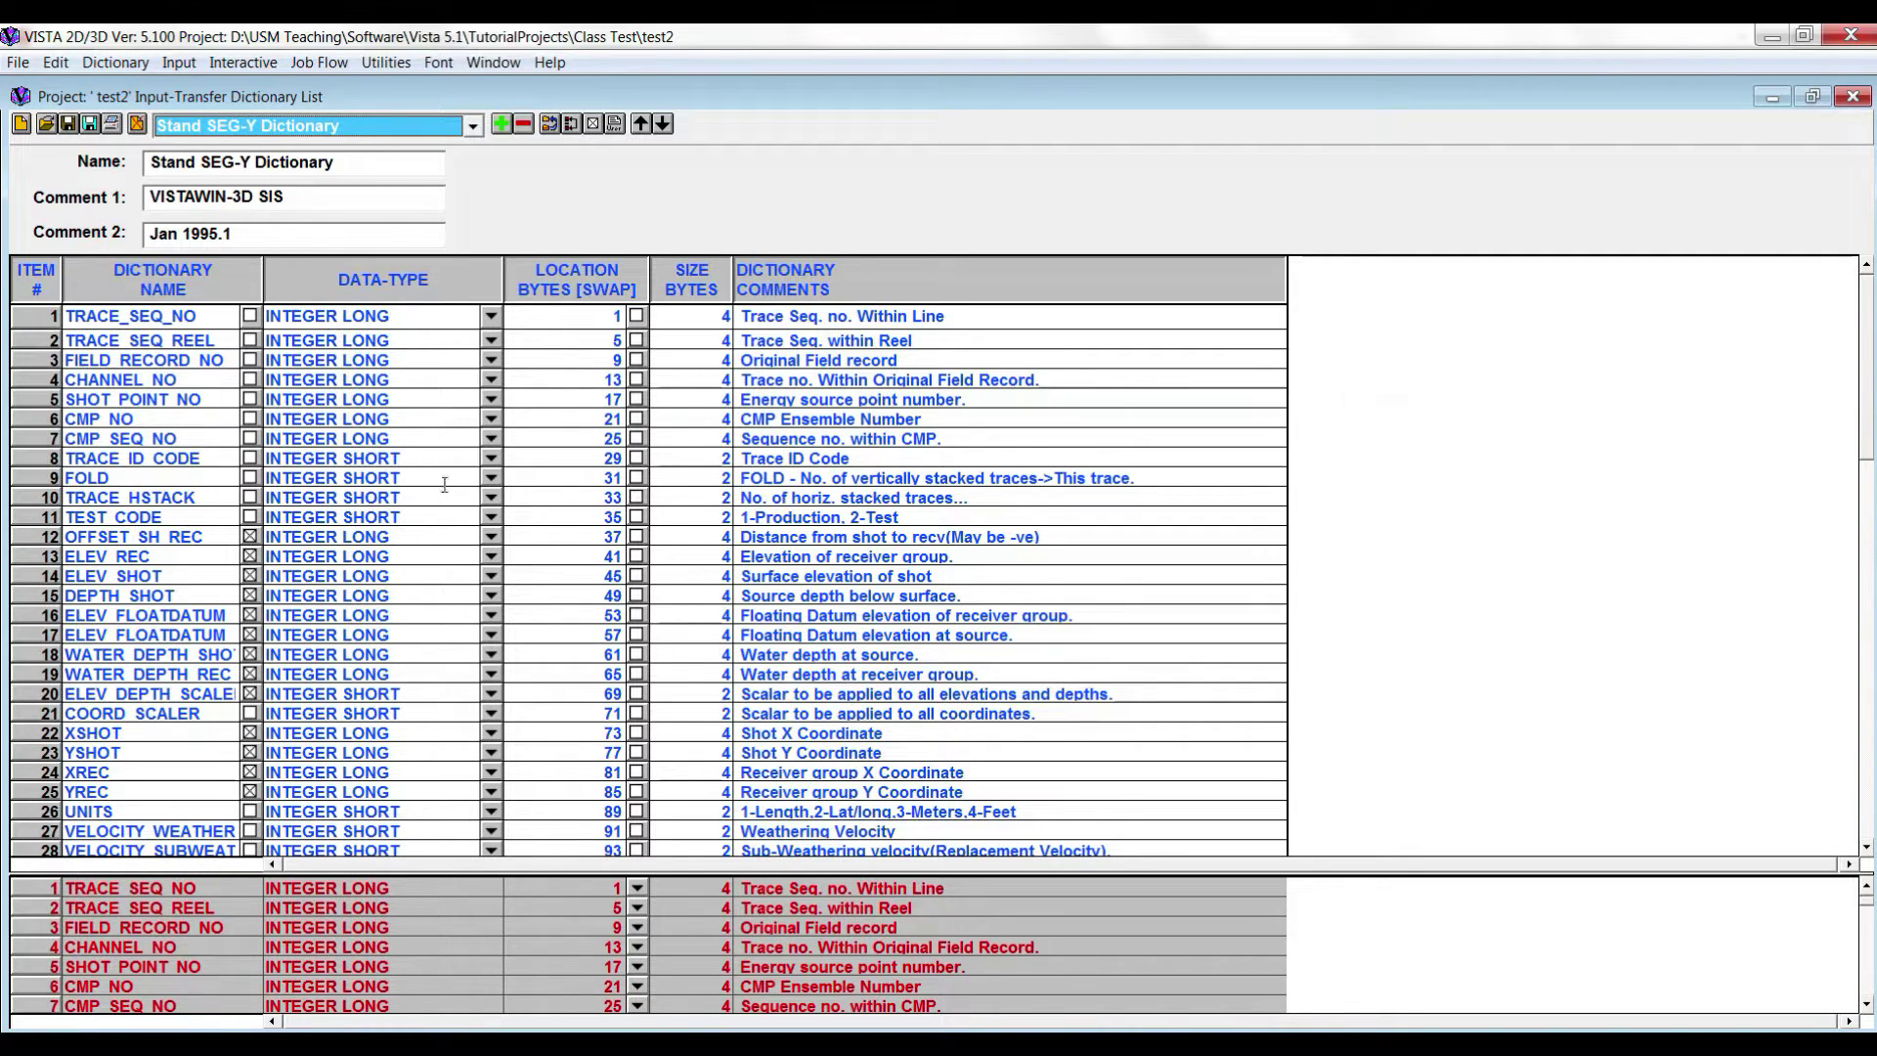
{"action": "left_click", "coordinate": [489, 419]}
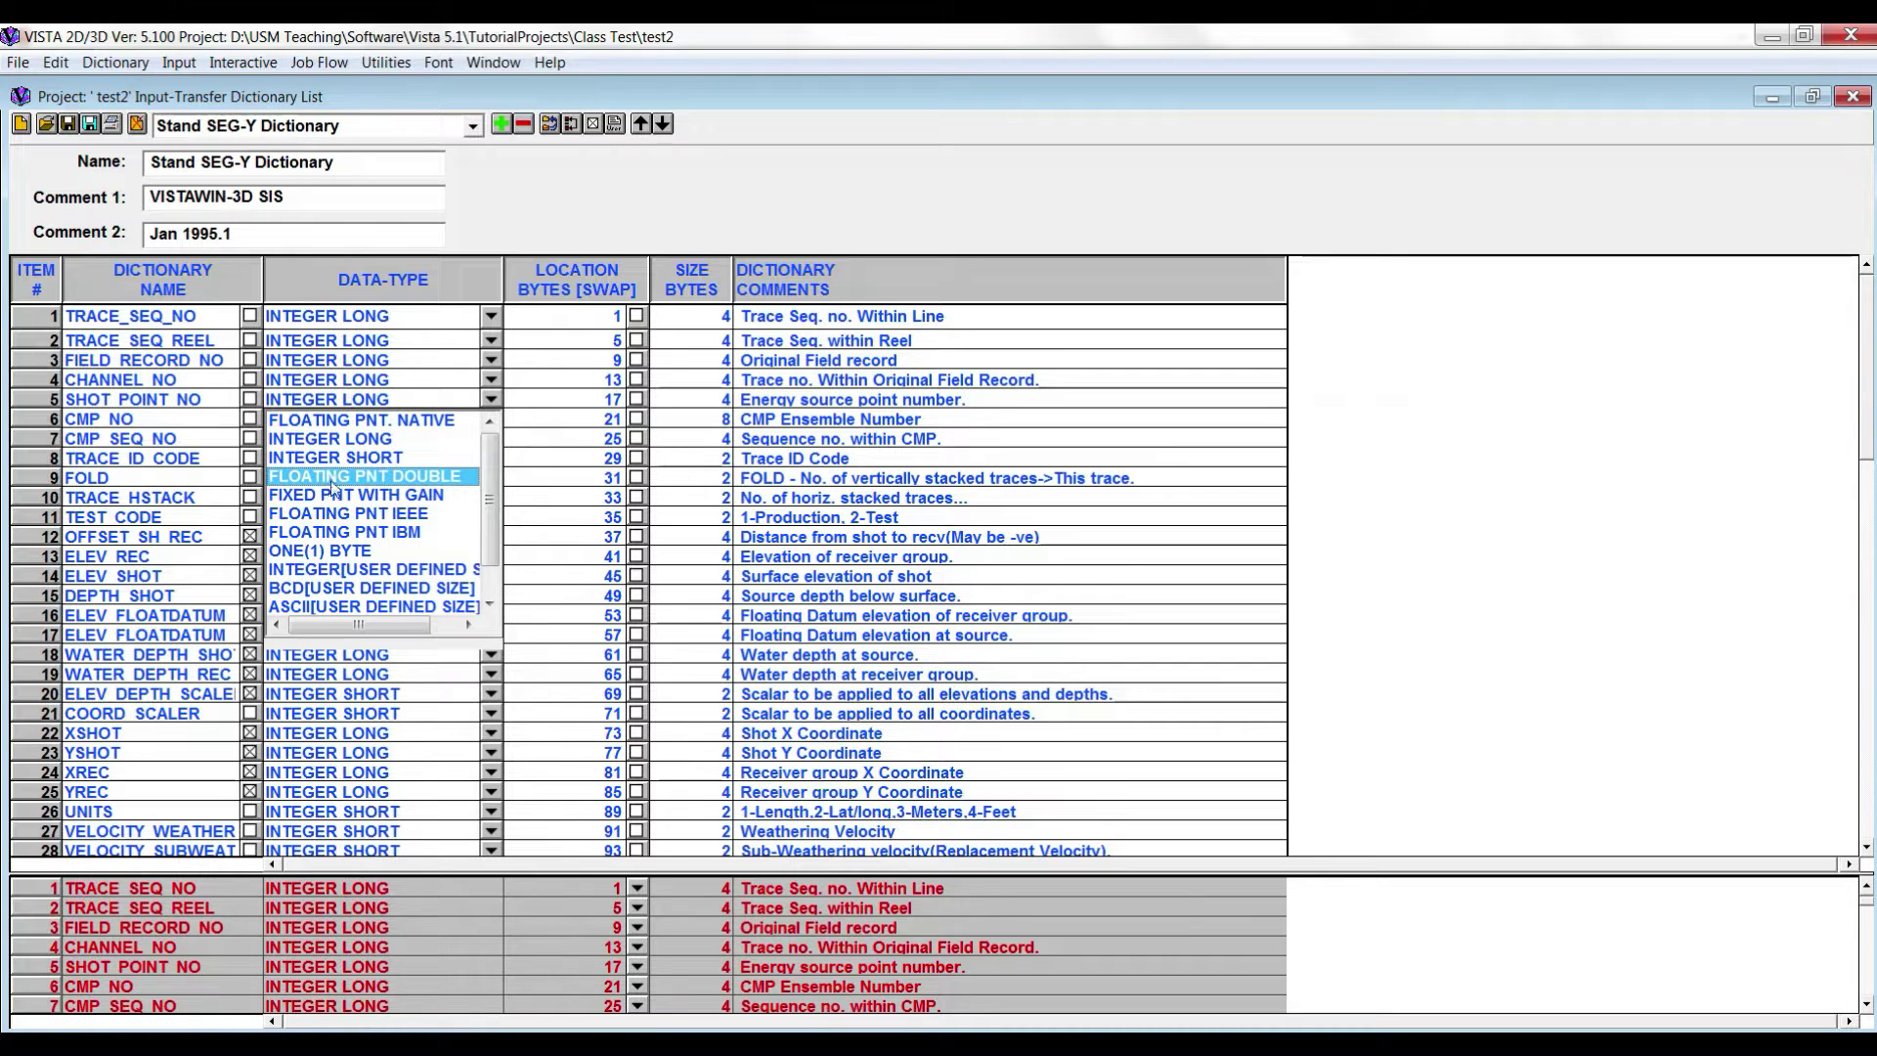
{"action": "left_click", "coordinate": [503, 446]}
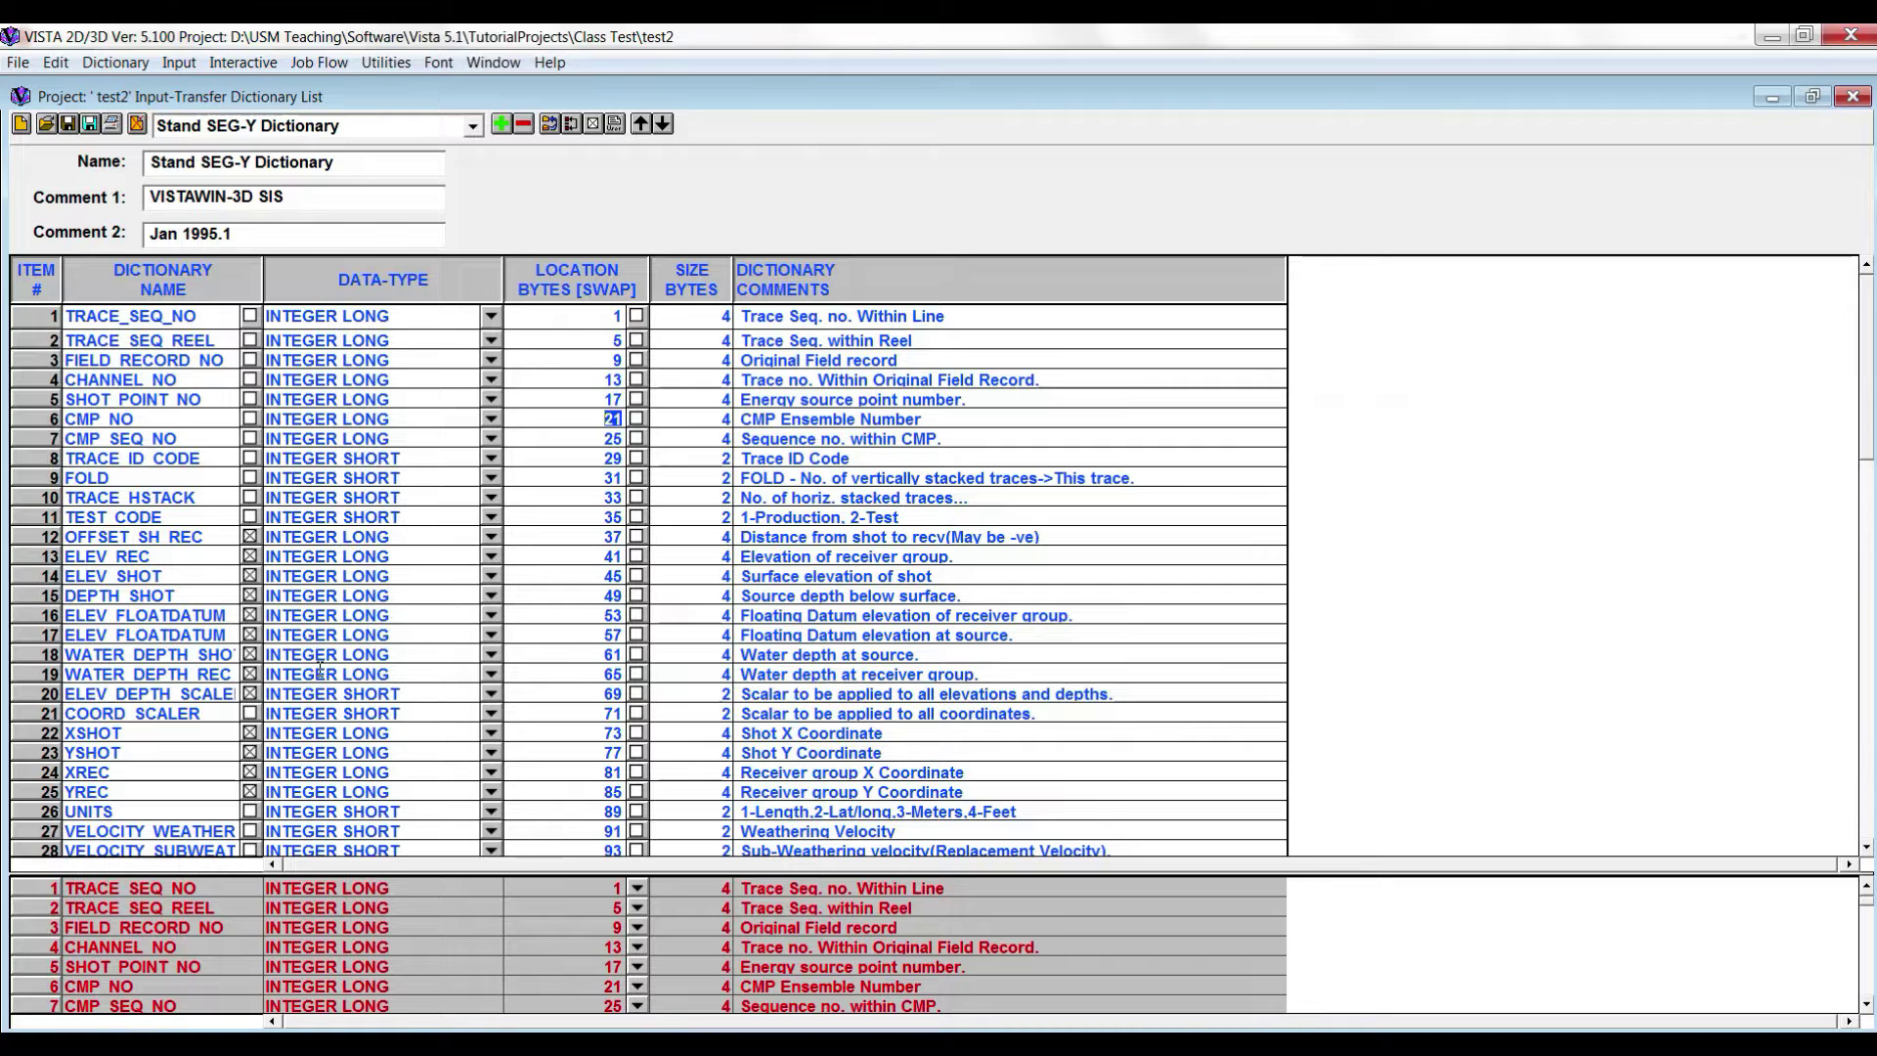
{"action": "type", "text": "1"}
{"action": "left_click", "coordinate": [716, 423]}
{"action": "type", "text": "2"}
- Review the input transfer and header equation slides in PowerPoint, return to VISTA, and inspect the ELEV_DEPTH_SCALER equation
{"action": "left_click", "coordinate": [313, 892]}
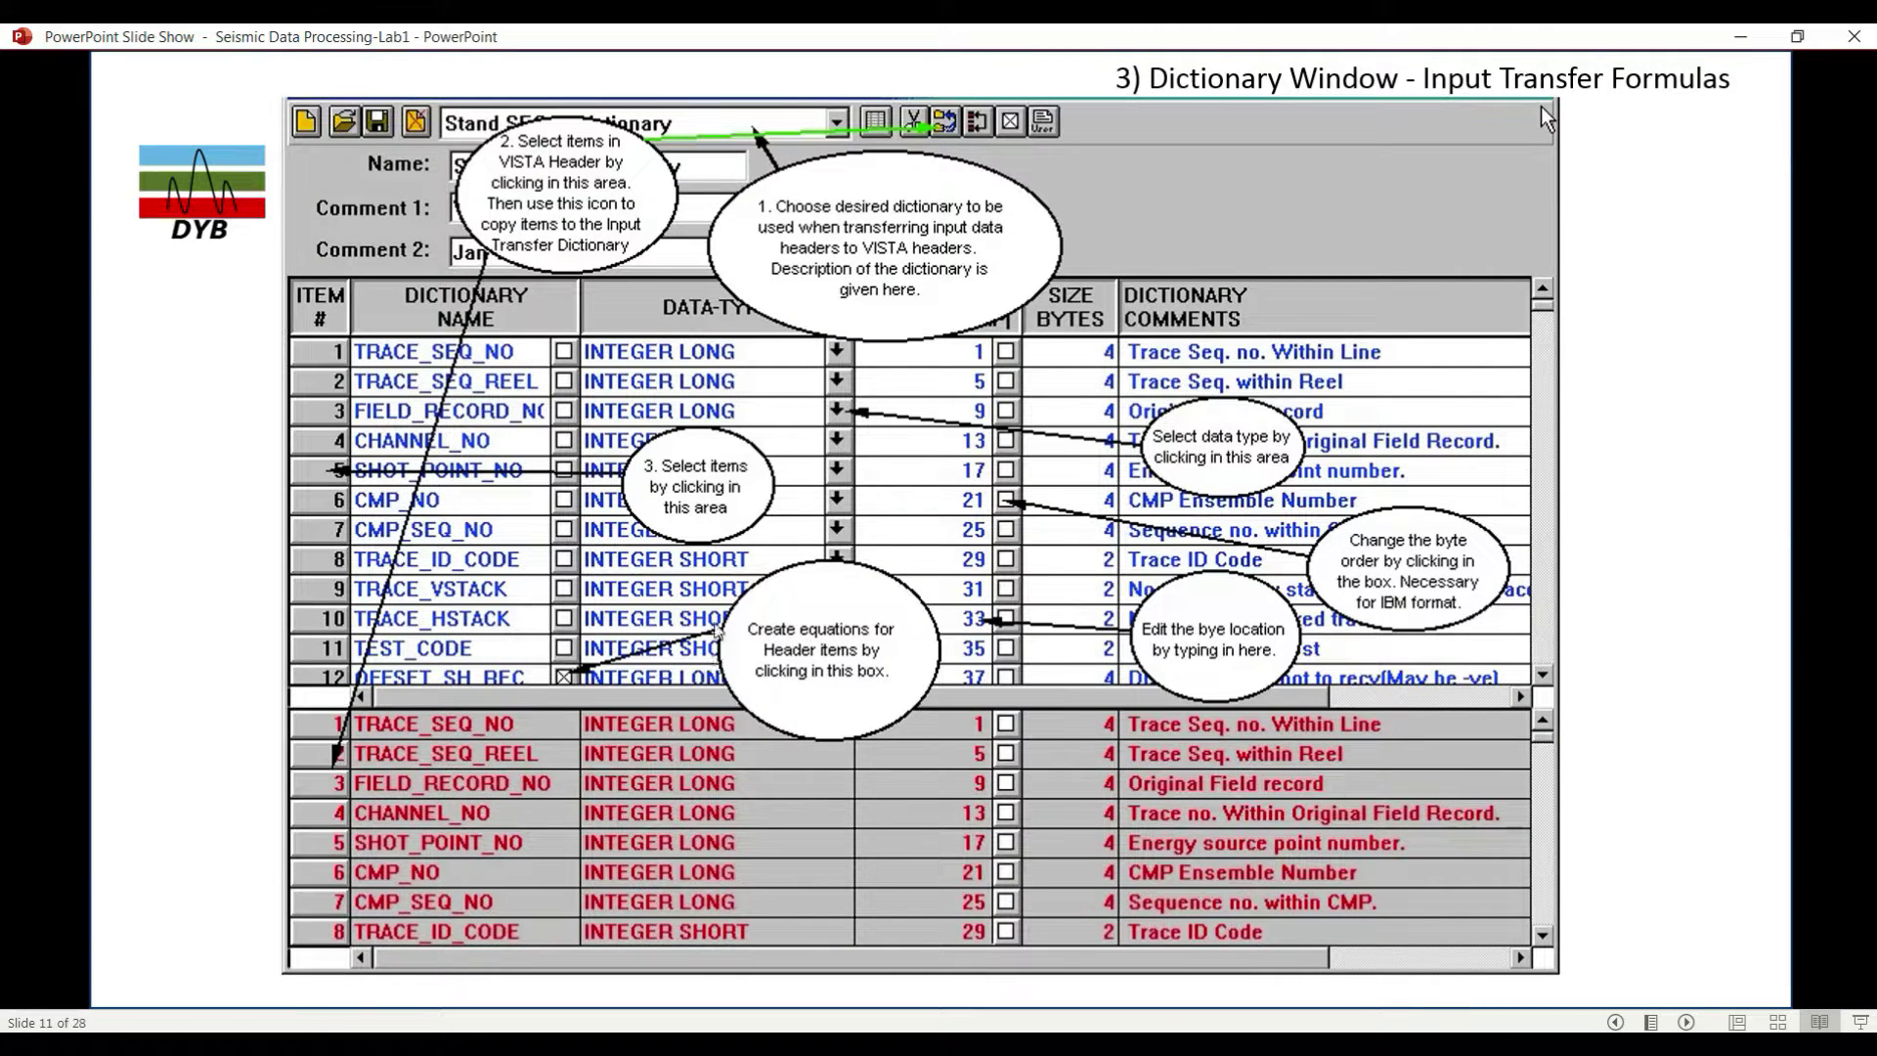
{"action": "left_click", "coordinate": [714, 638]}
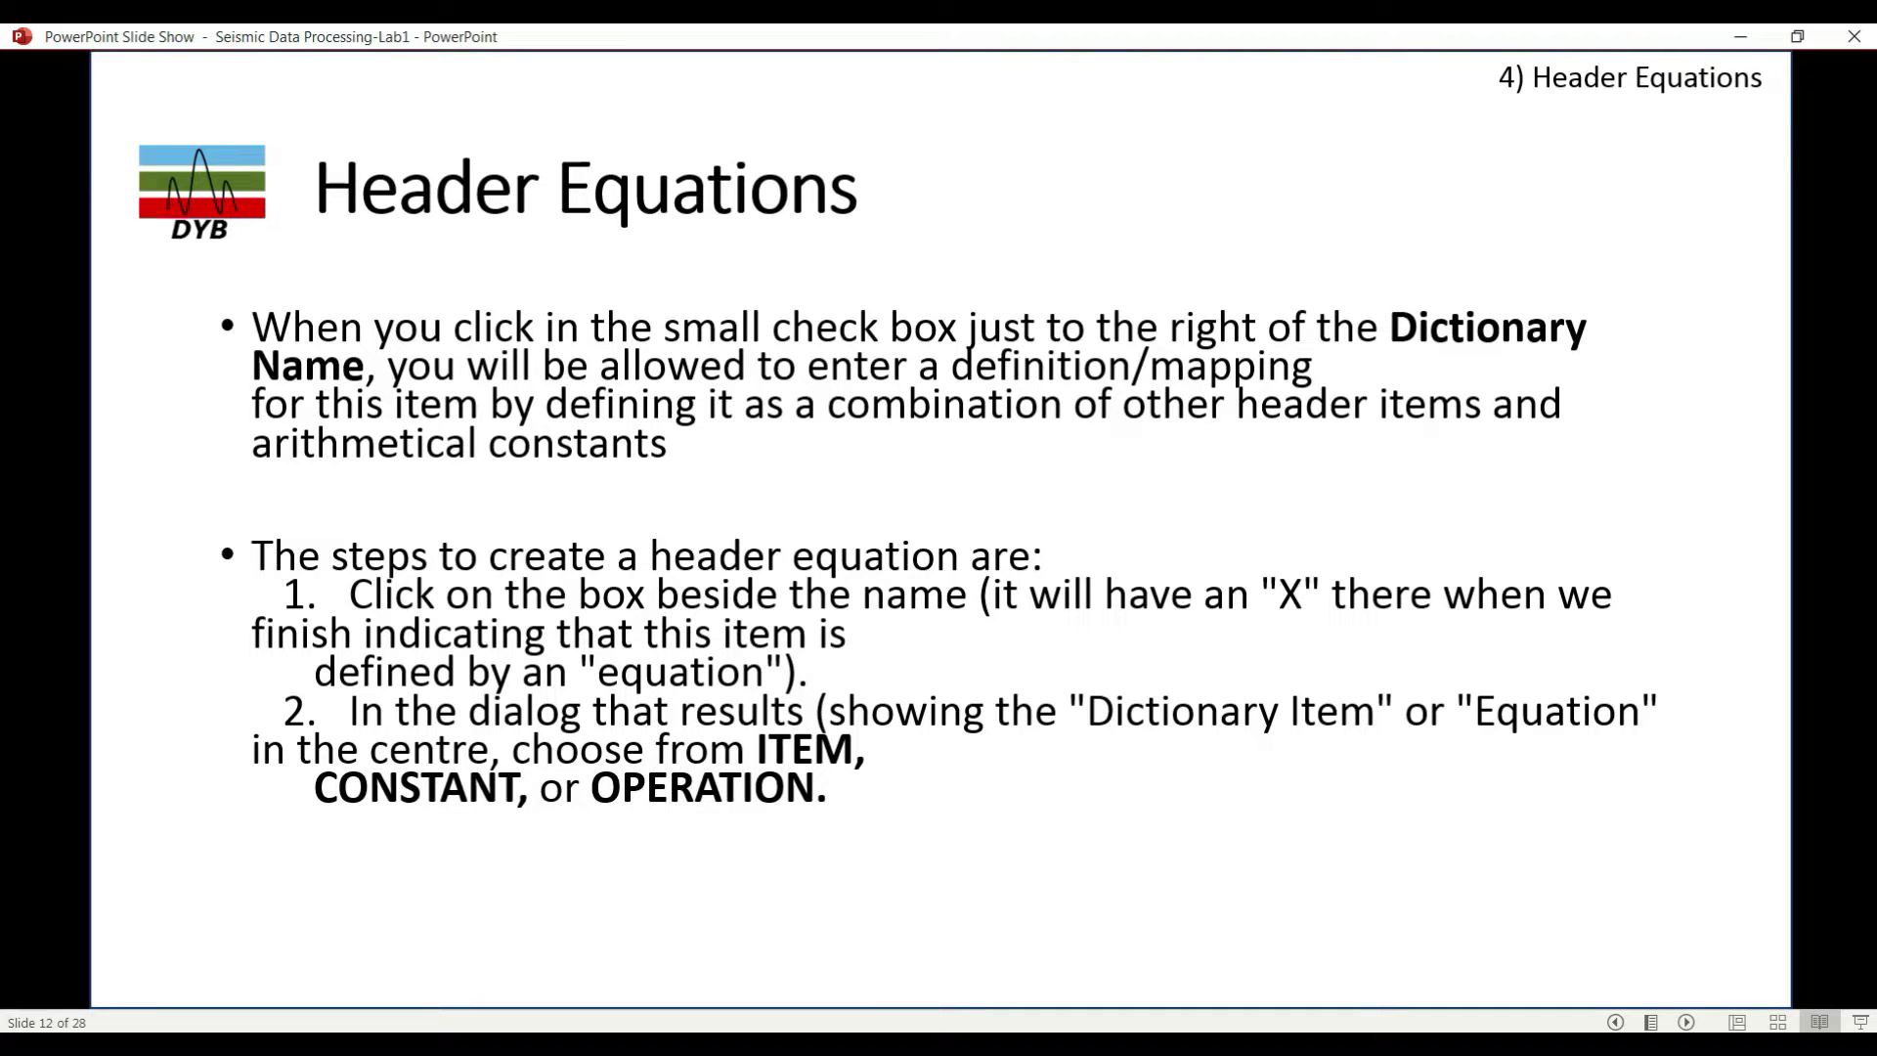
{"action": "key", "text": "alt+Tab"}
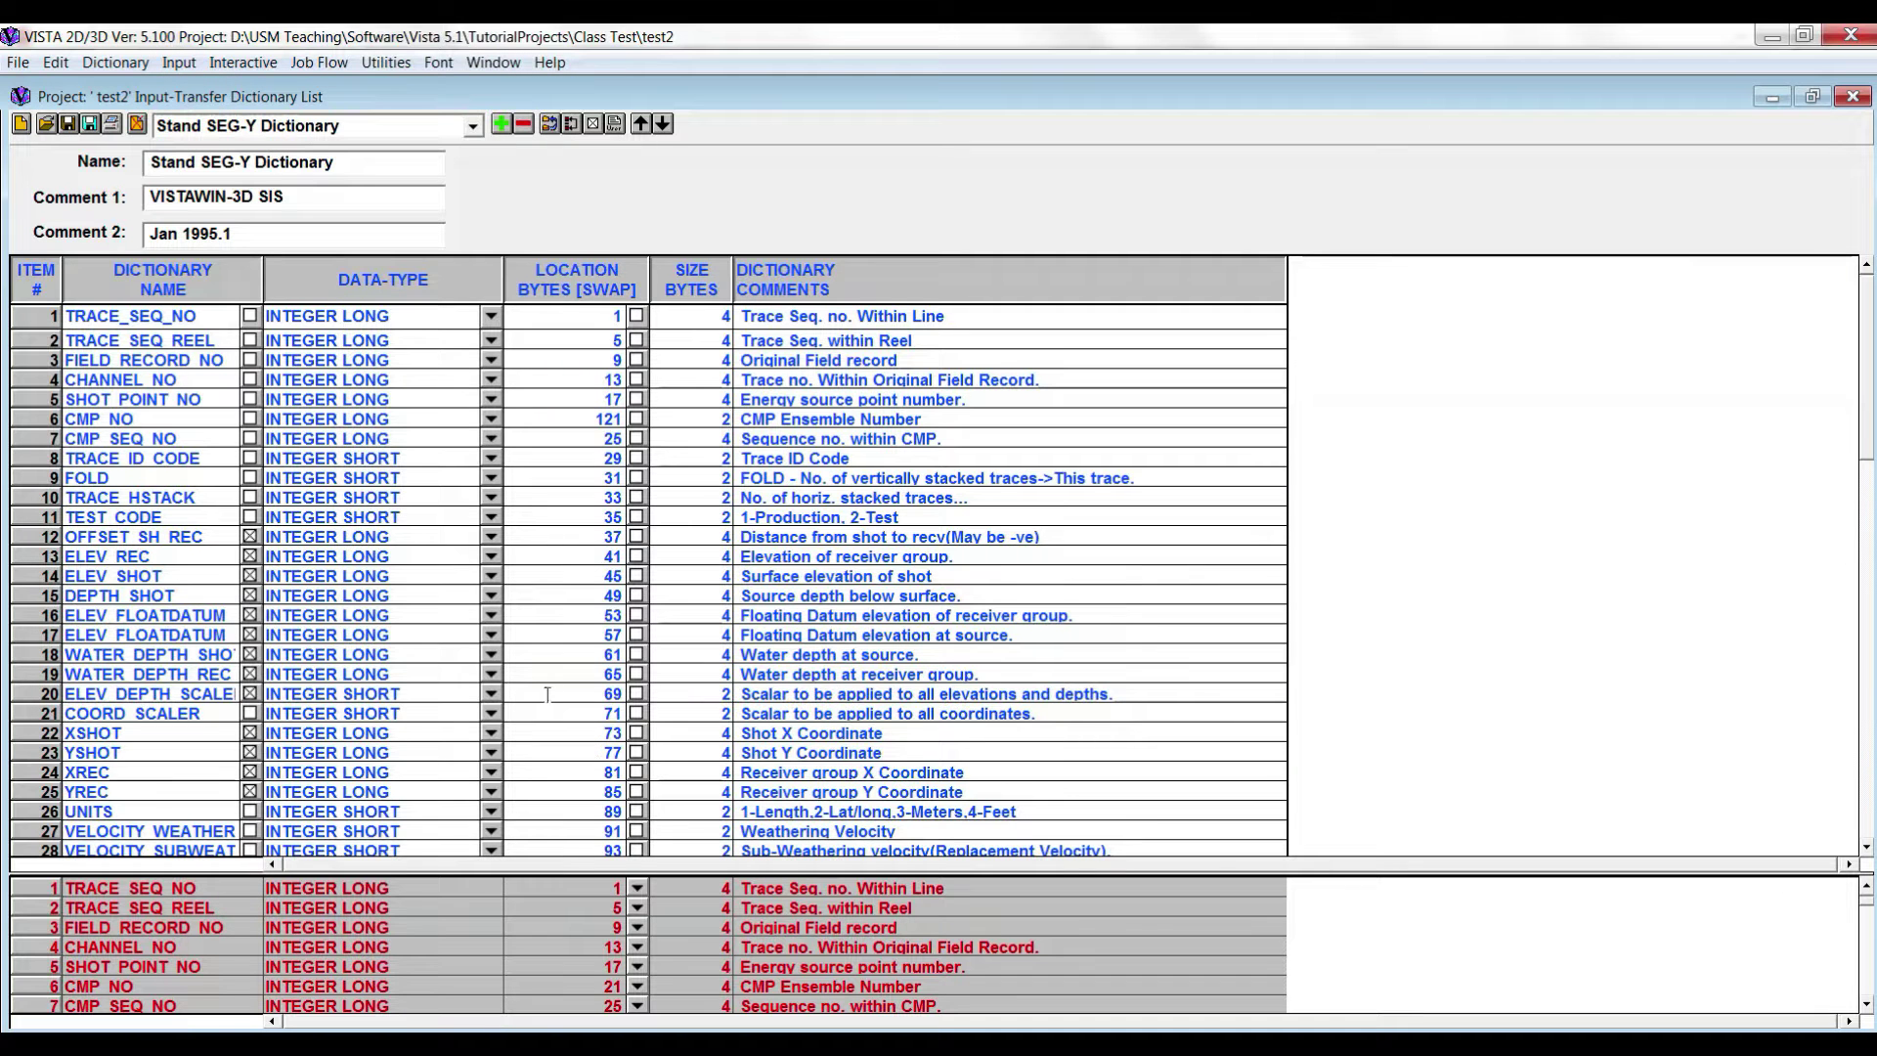
{"action": "left_click", "coordinate": [251, 694]}
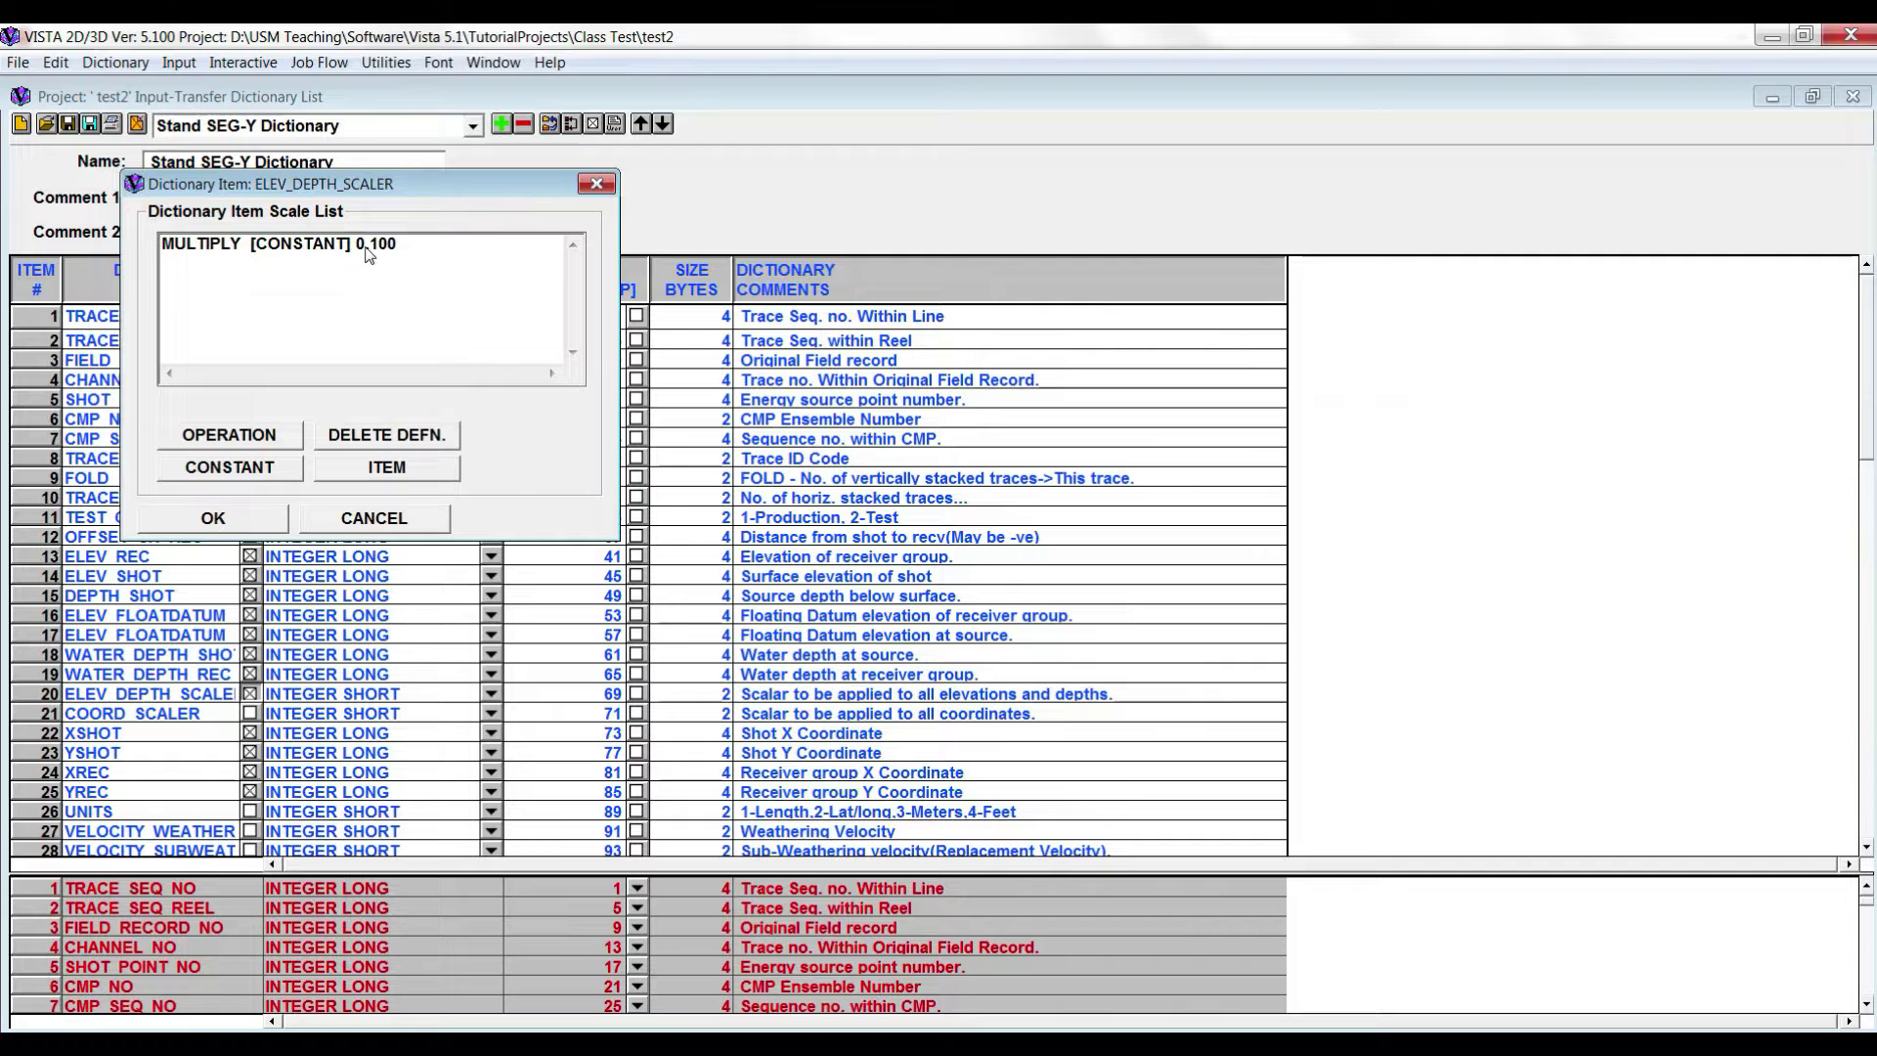
{"action": "left_click", "coordinate": [596, 184]}
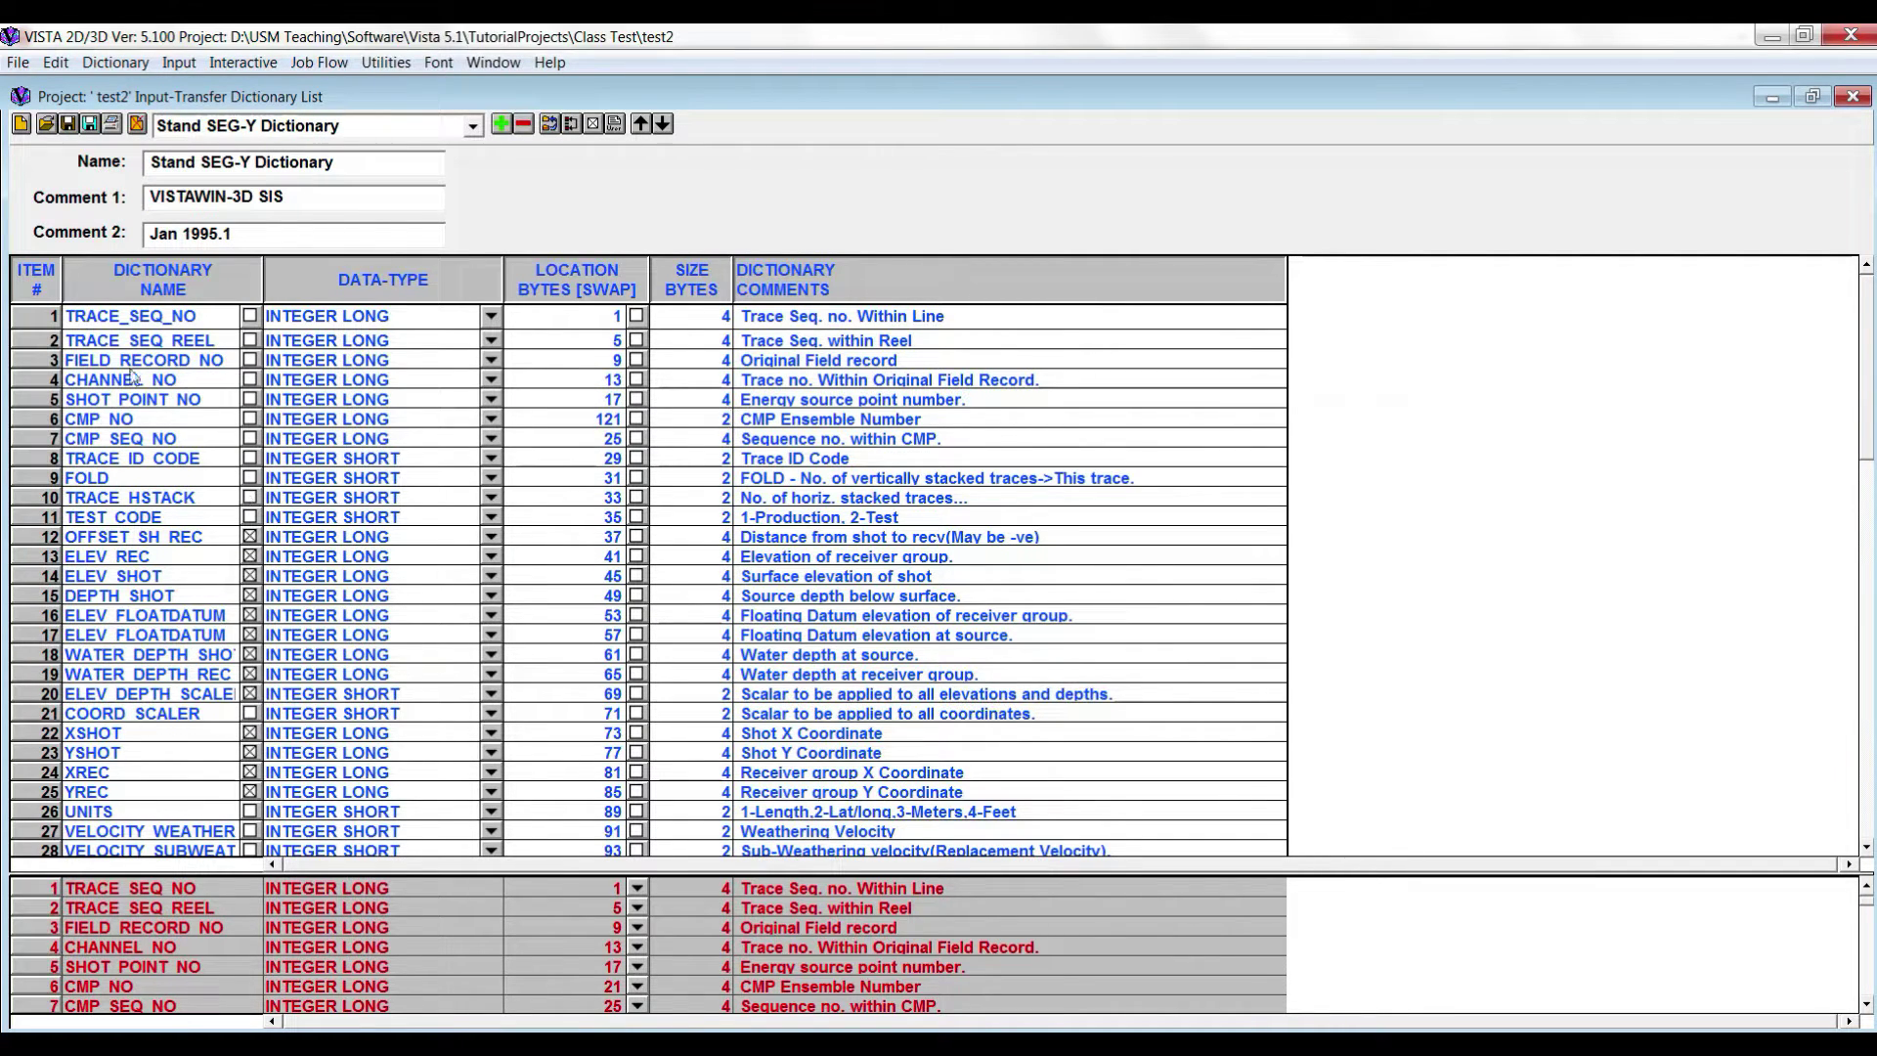
- Define a header equation for TRACE_SEQ_NO that adds a constant of 10, and reopen the definition to check it
{"action": "left_click", "coordinate": [247, 314]}
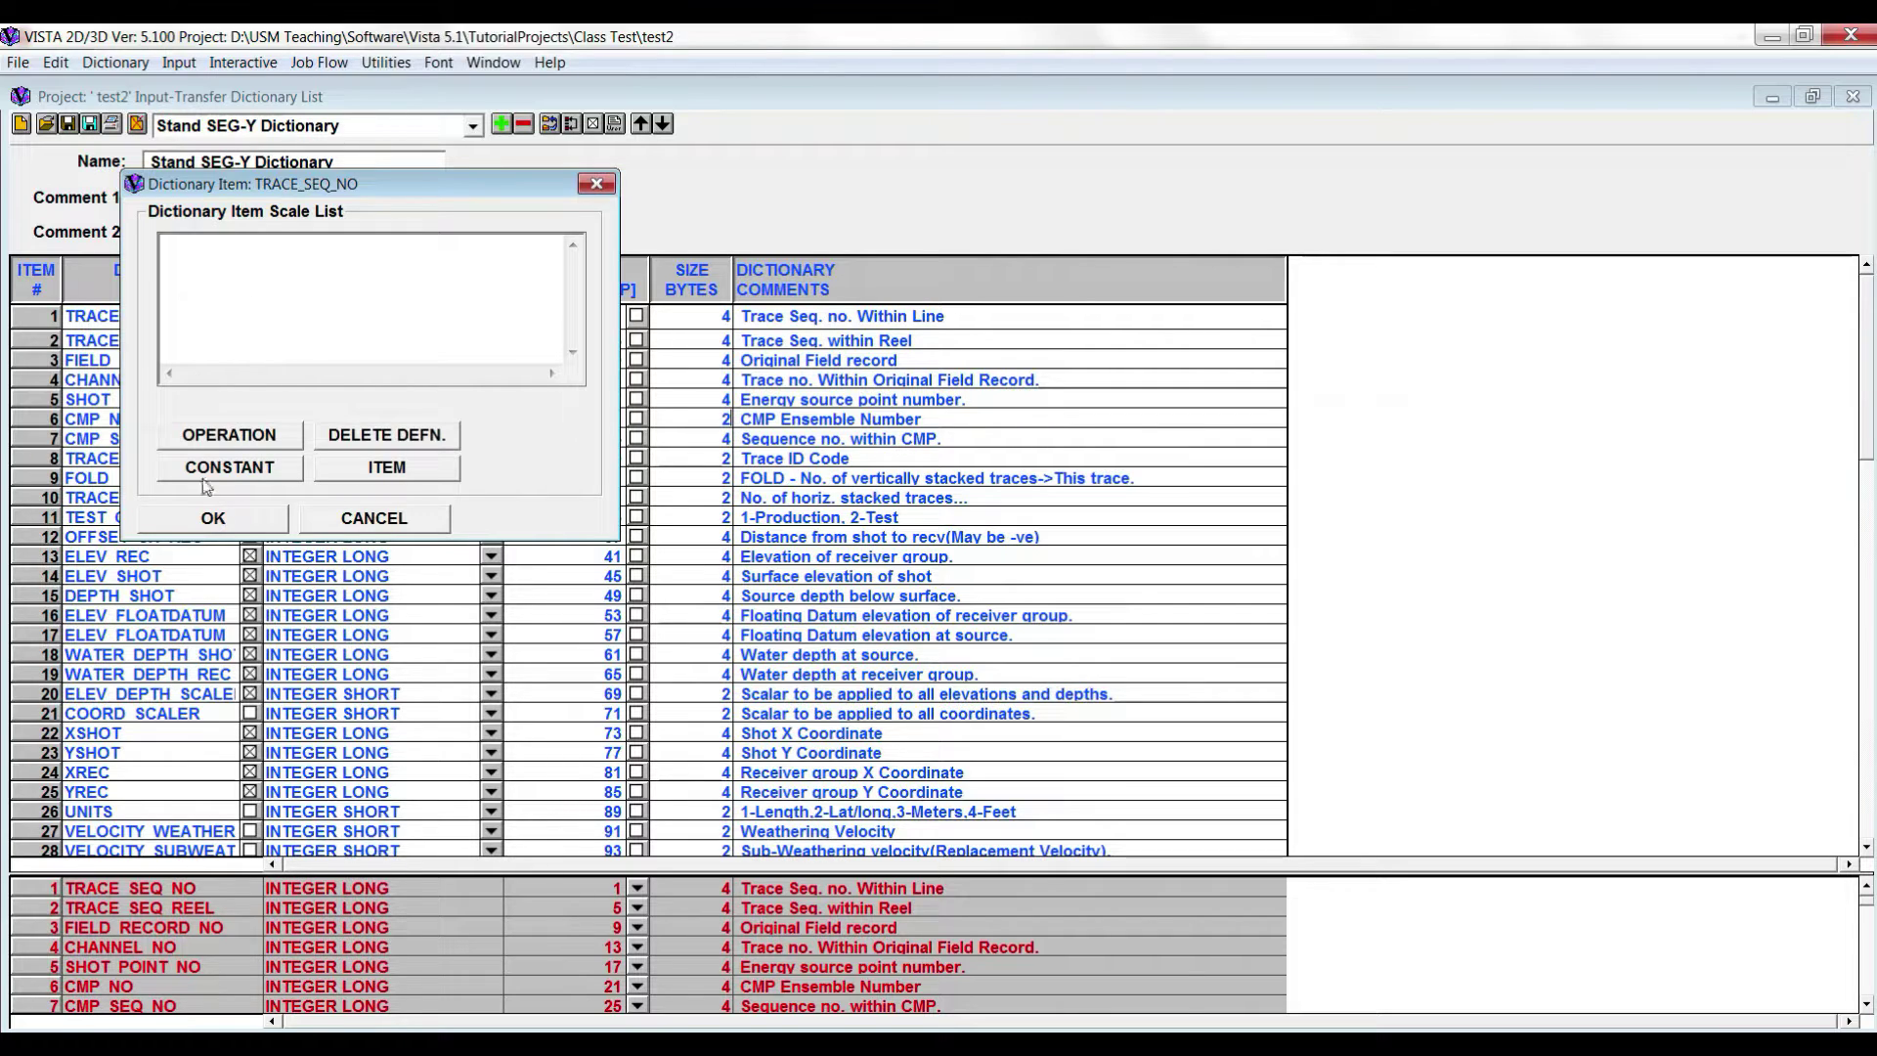
{"action": "left_click", "coordinate": [236, 473]}
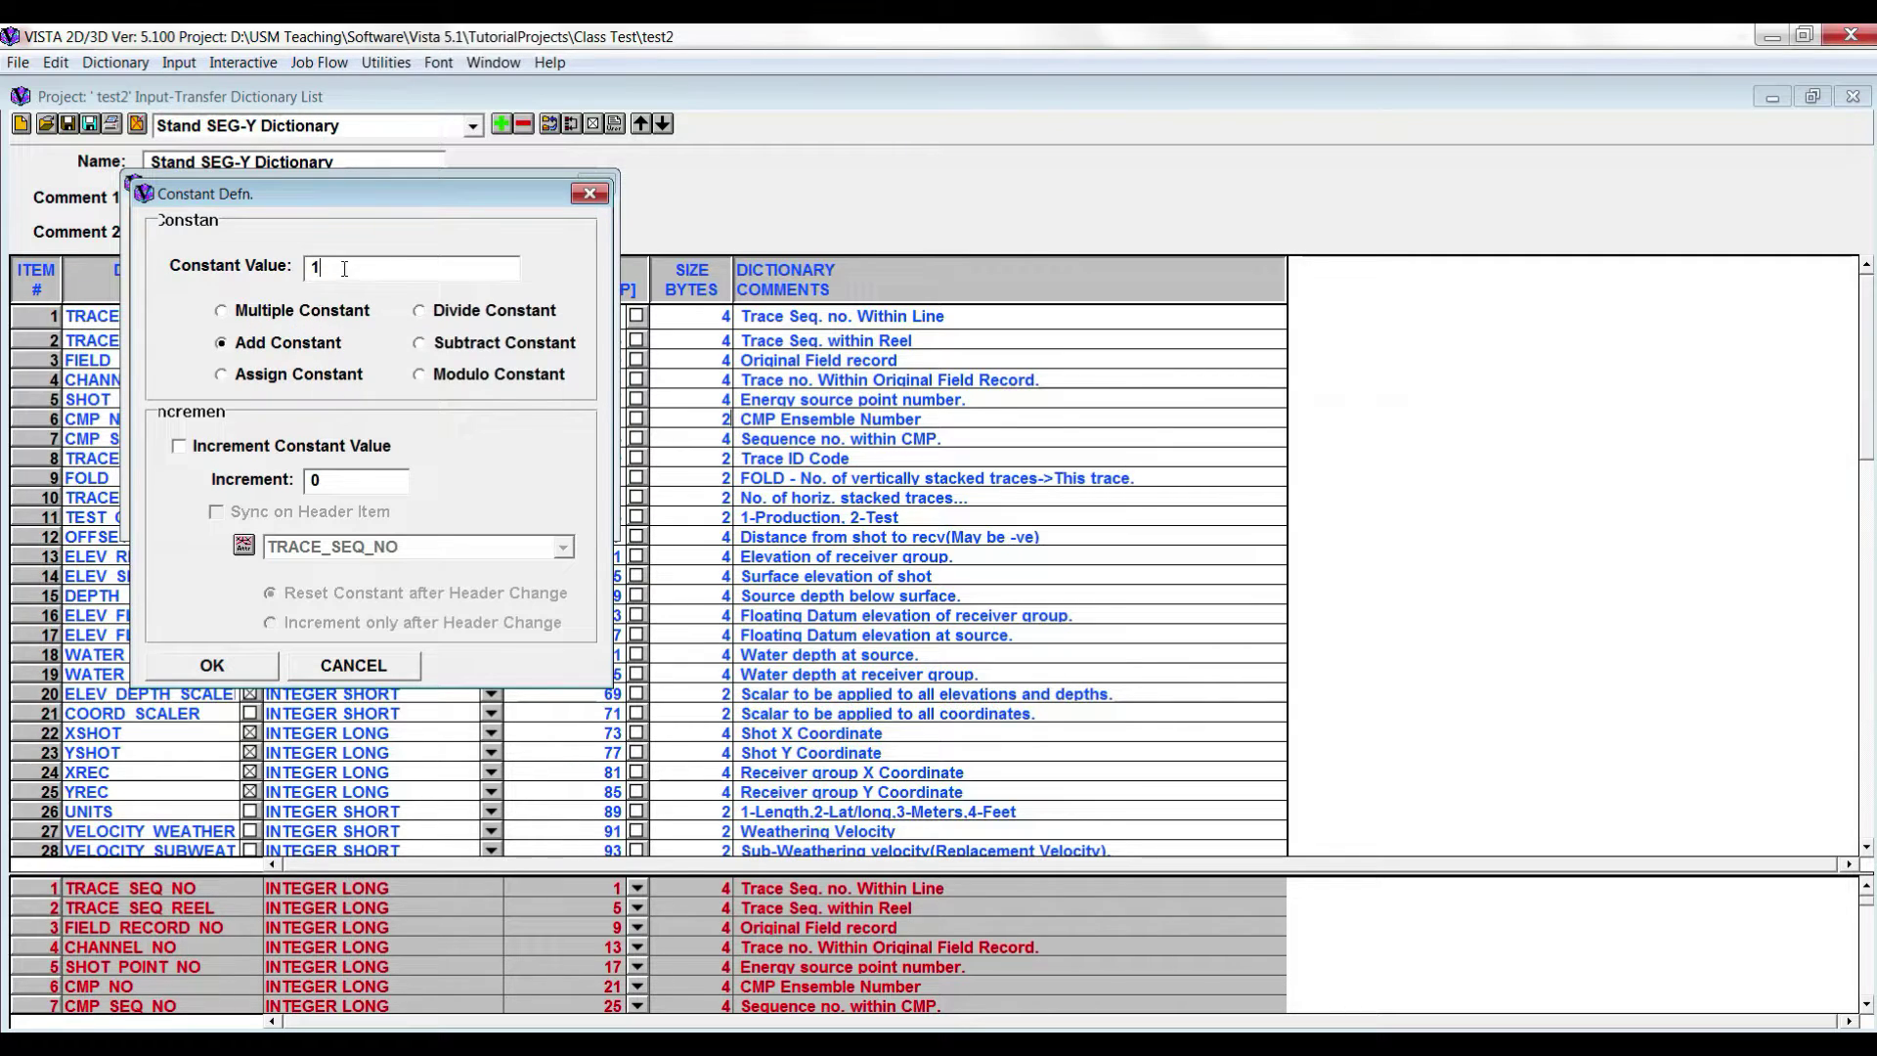
{"action": "type", "text": "10"}
{"action": "left_click", "coordinate": [445, 339]}
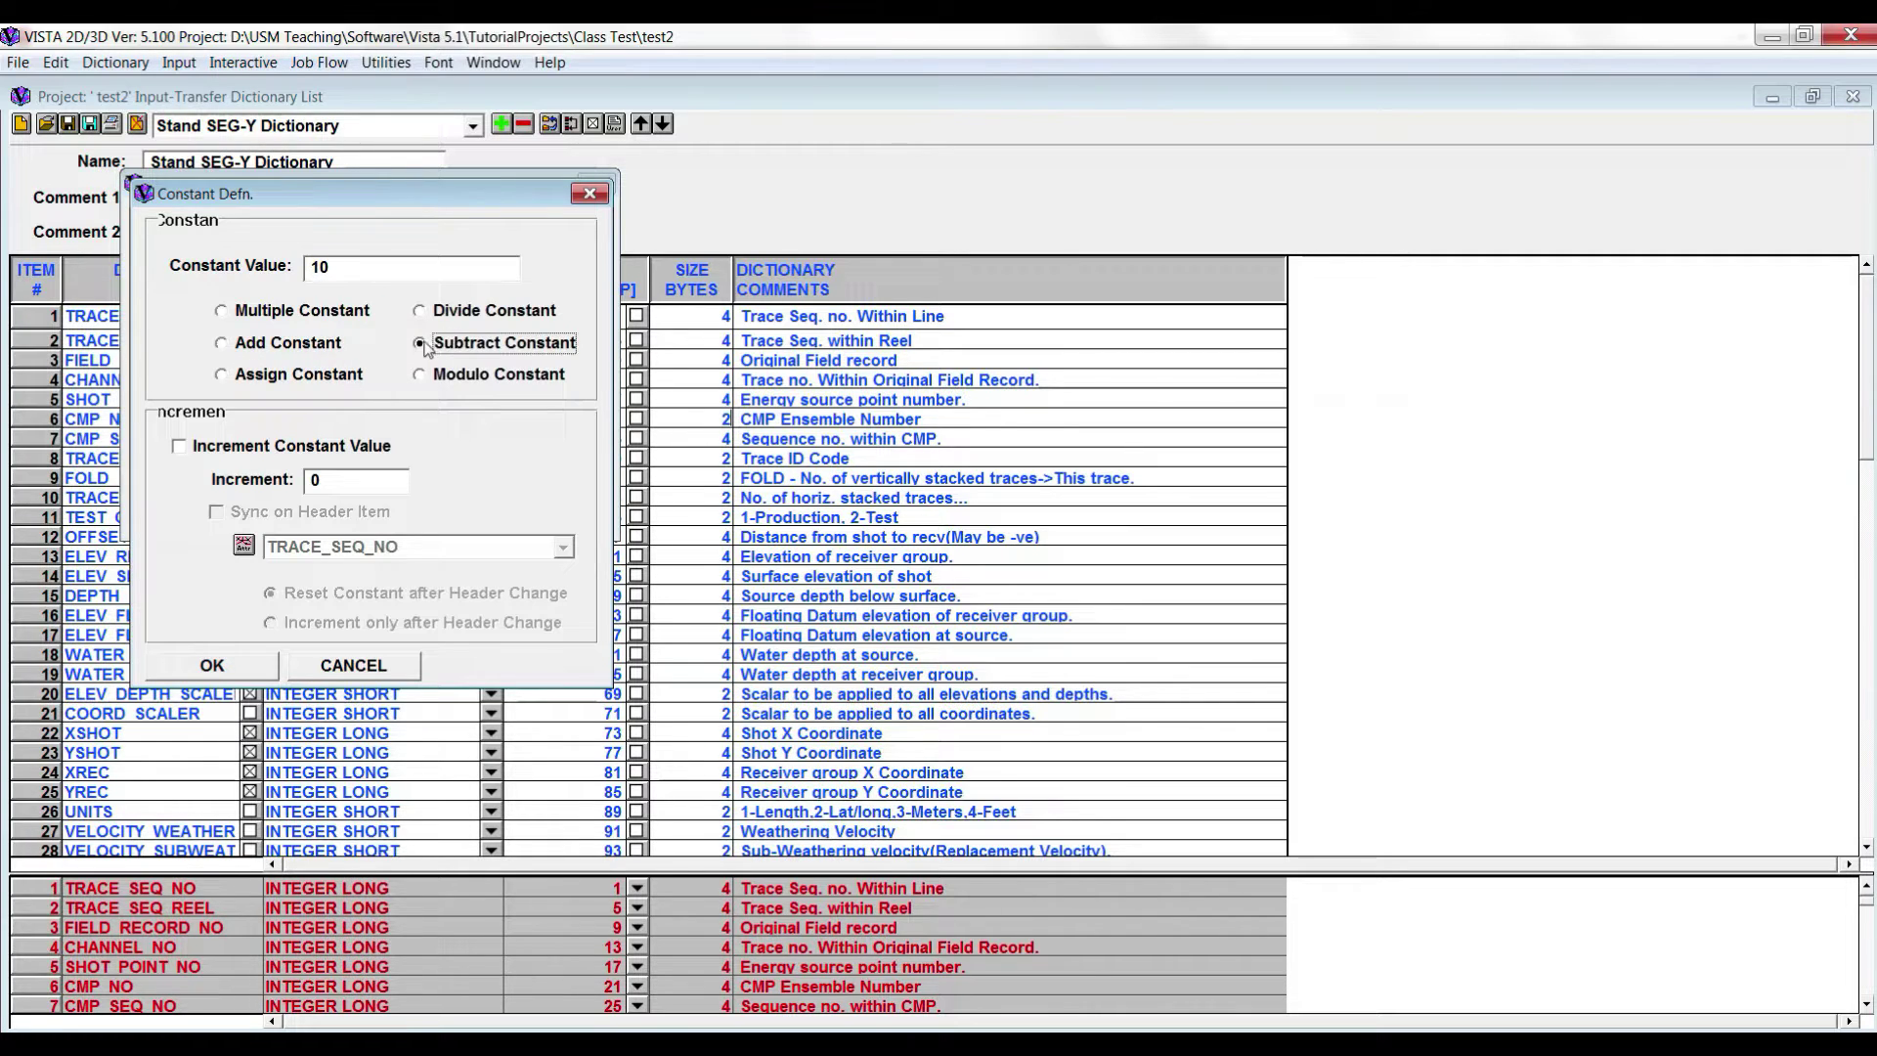
{"action": "left_click", "coordinate": [235, 344]}
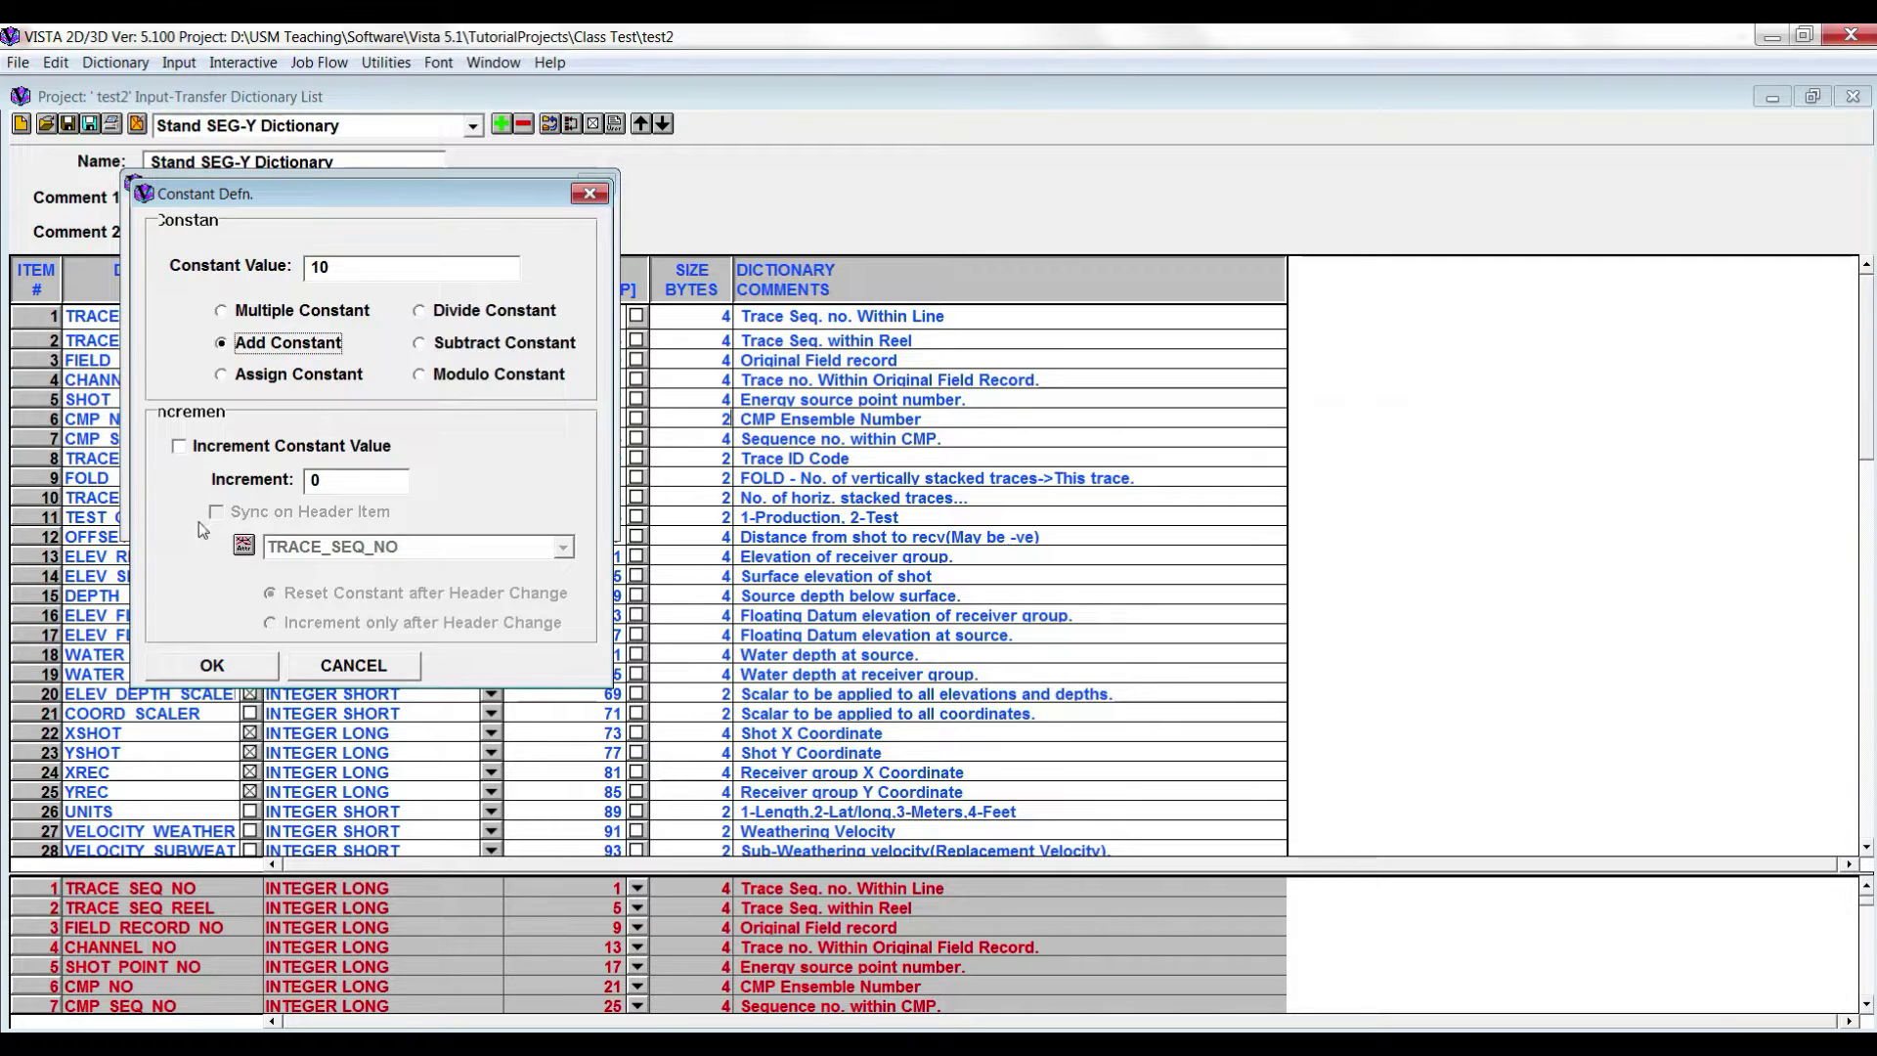
{"action": "left_click", "coordinate": [239, 667]}
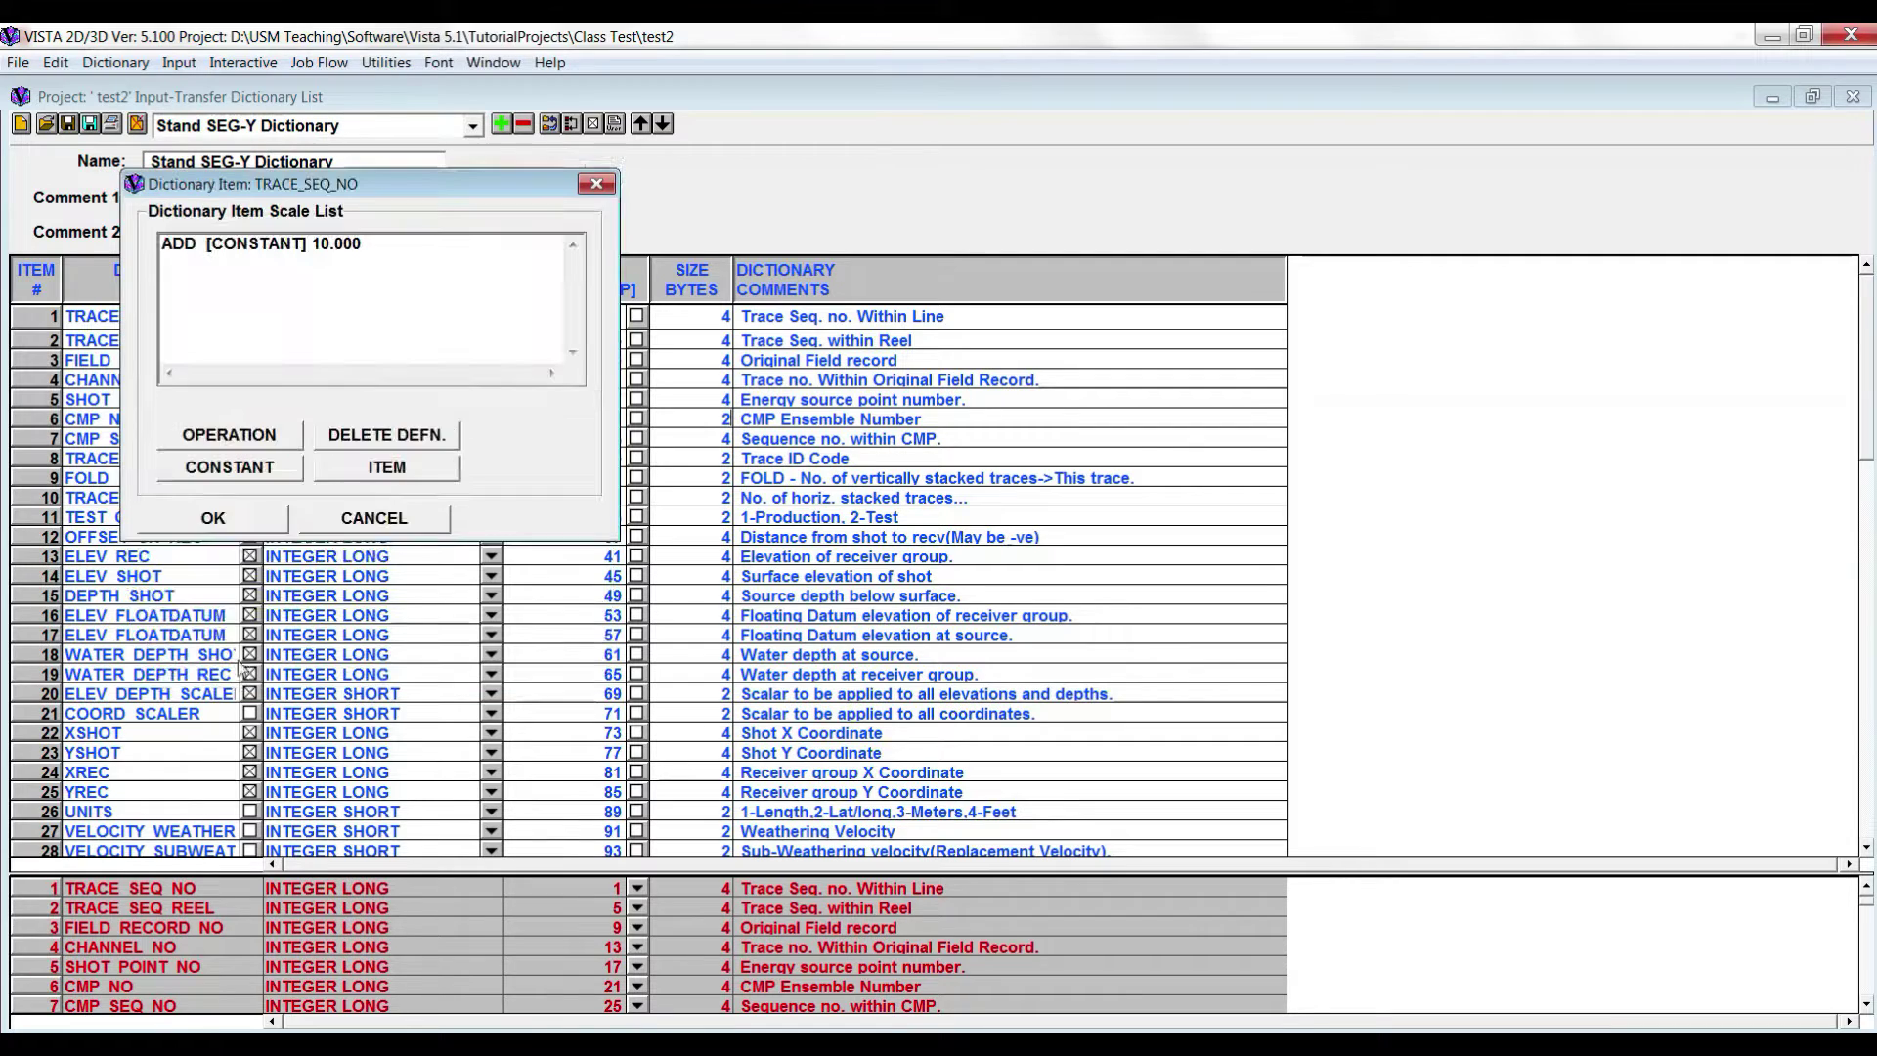
{"action": "left_click", "coordinate": [232, 528]}
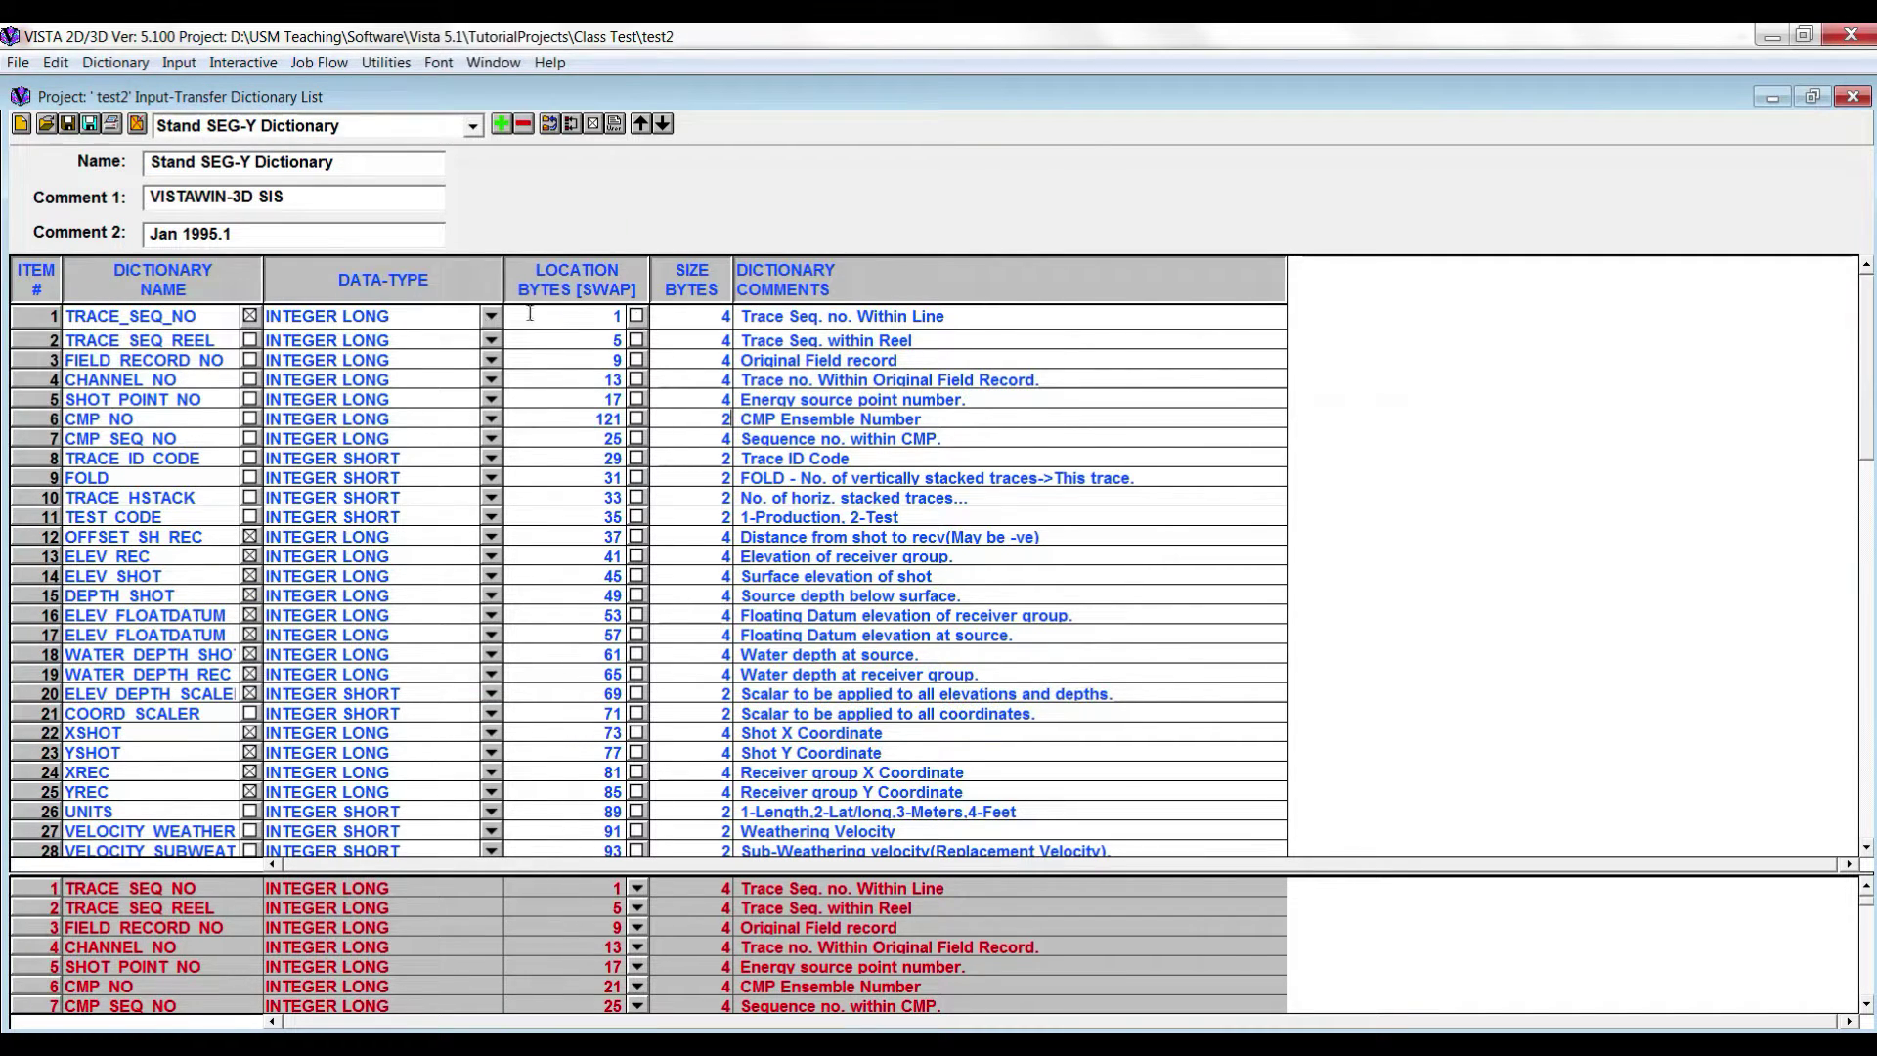
{"action": "left_click", "coordinate": [251, 318]}
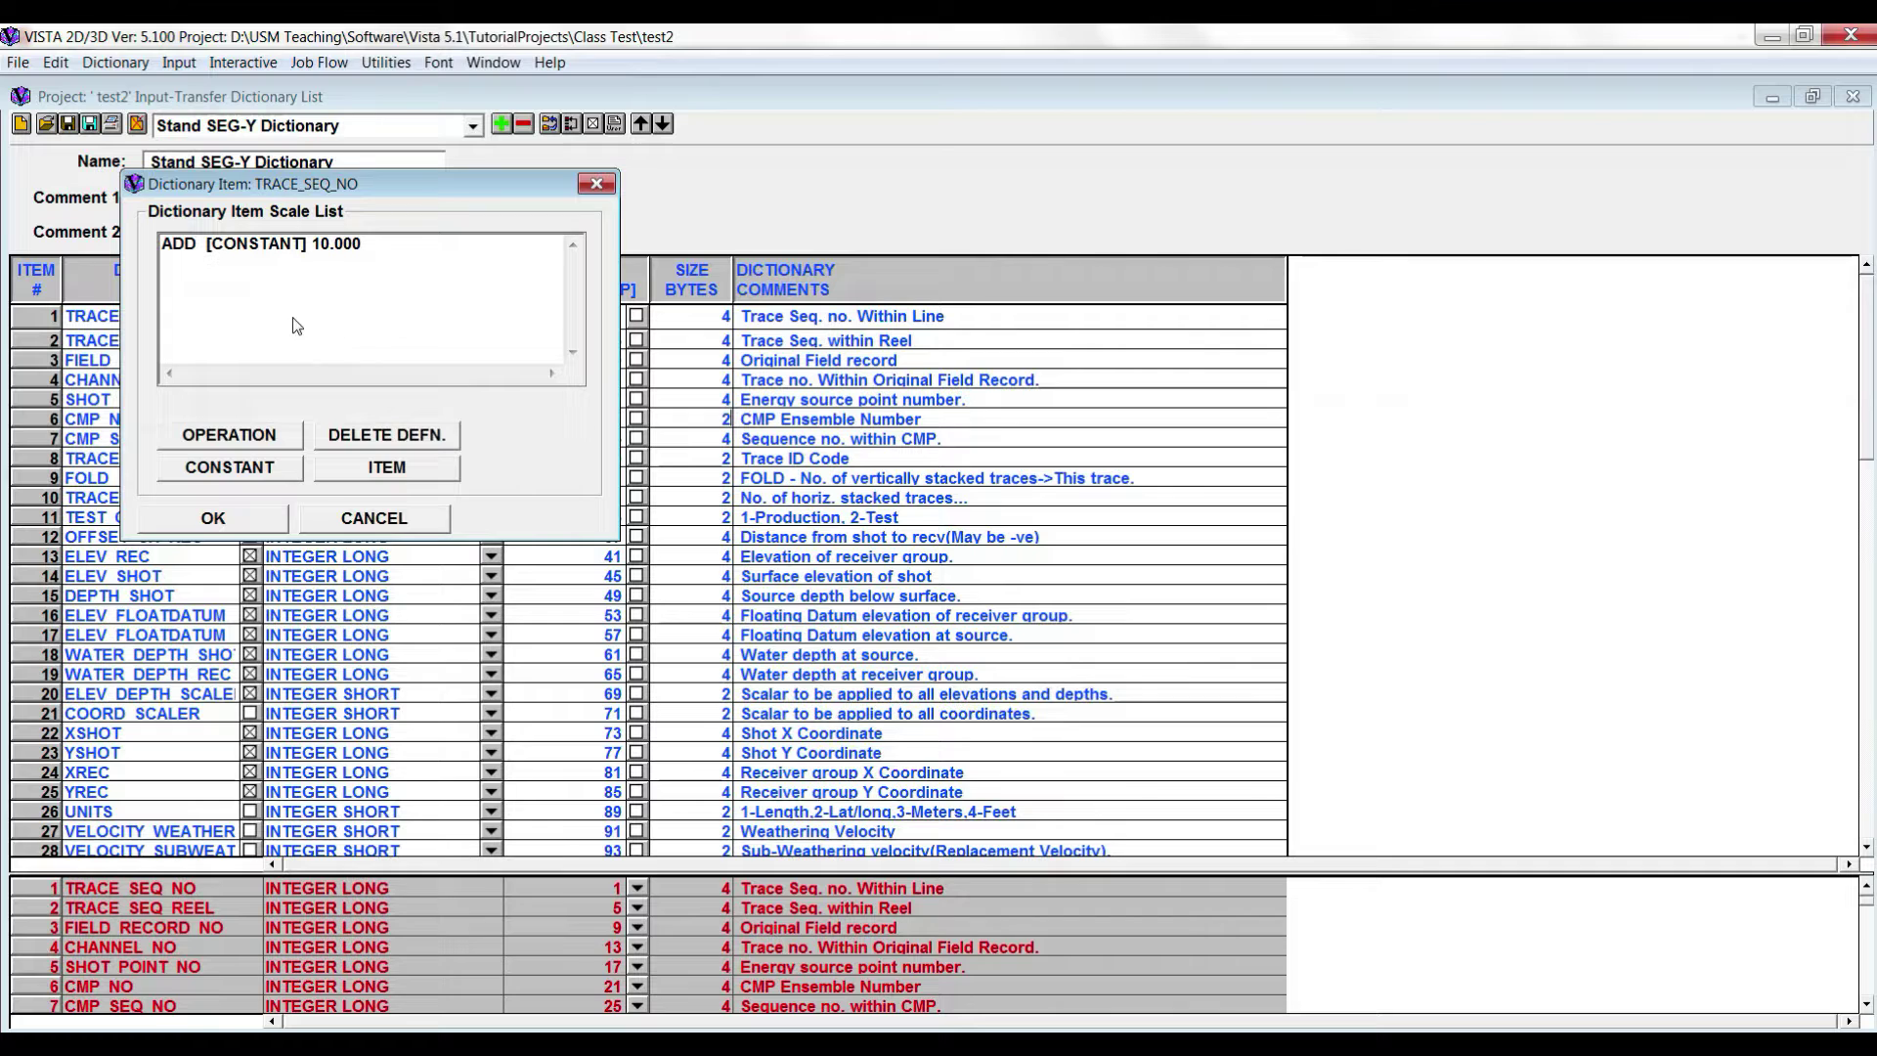
{"action": "left_click", "coordinate": [371, 519]}
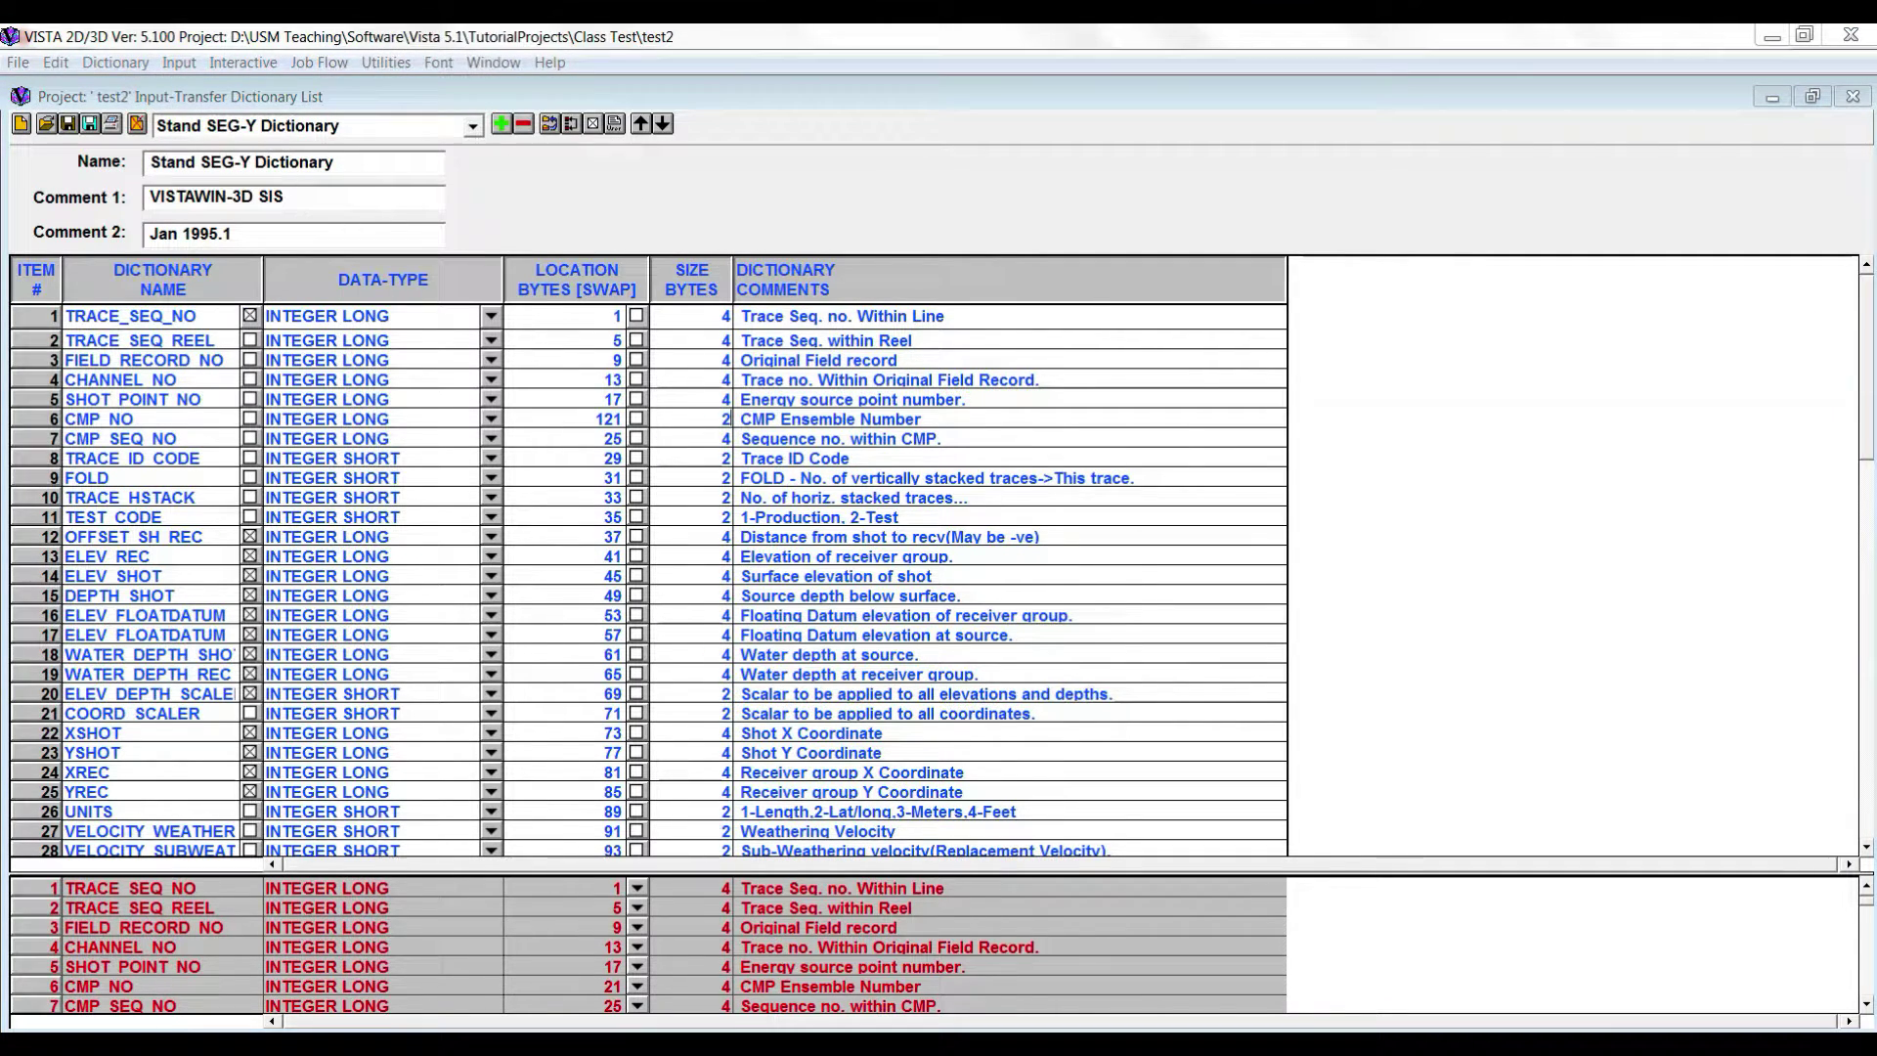
- Switch to the PowerPoint lab slides, review the header equation and Seismic Window Display slides, and return to VISTA
{"action": "left_click", "coordinate": [382, 966]}
{"action": "left_click", "coordinate": [1055, 440]}
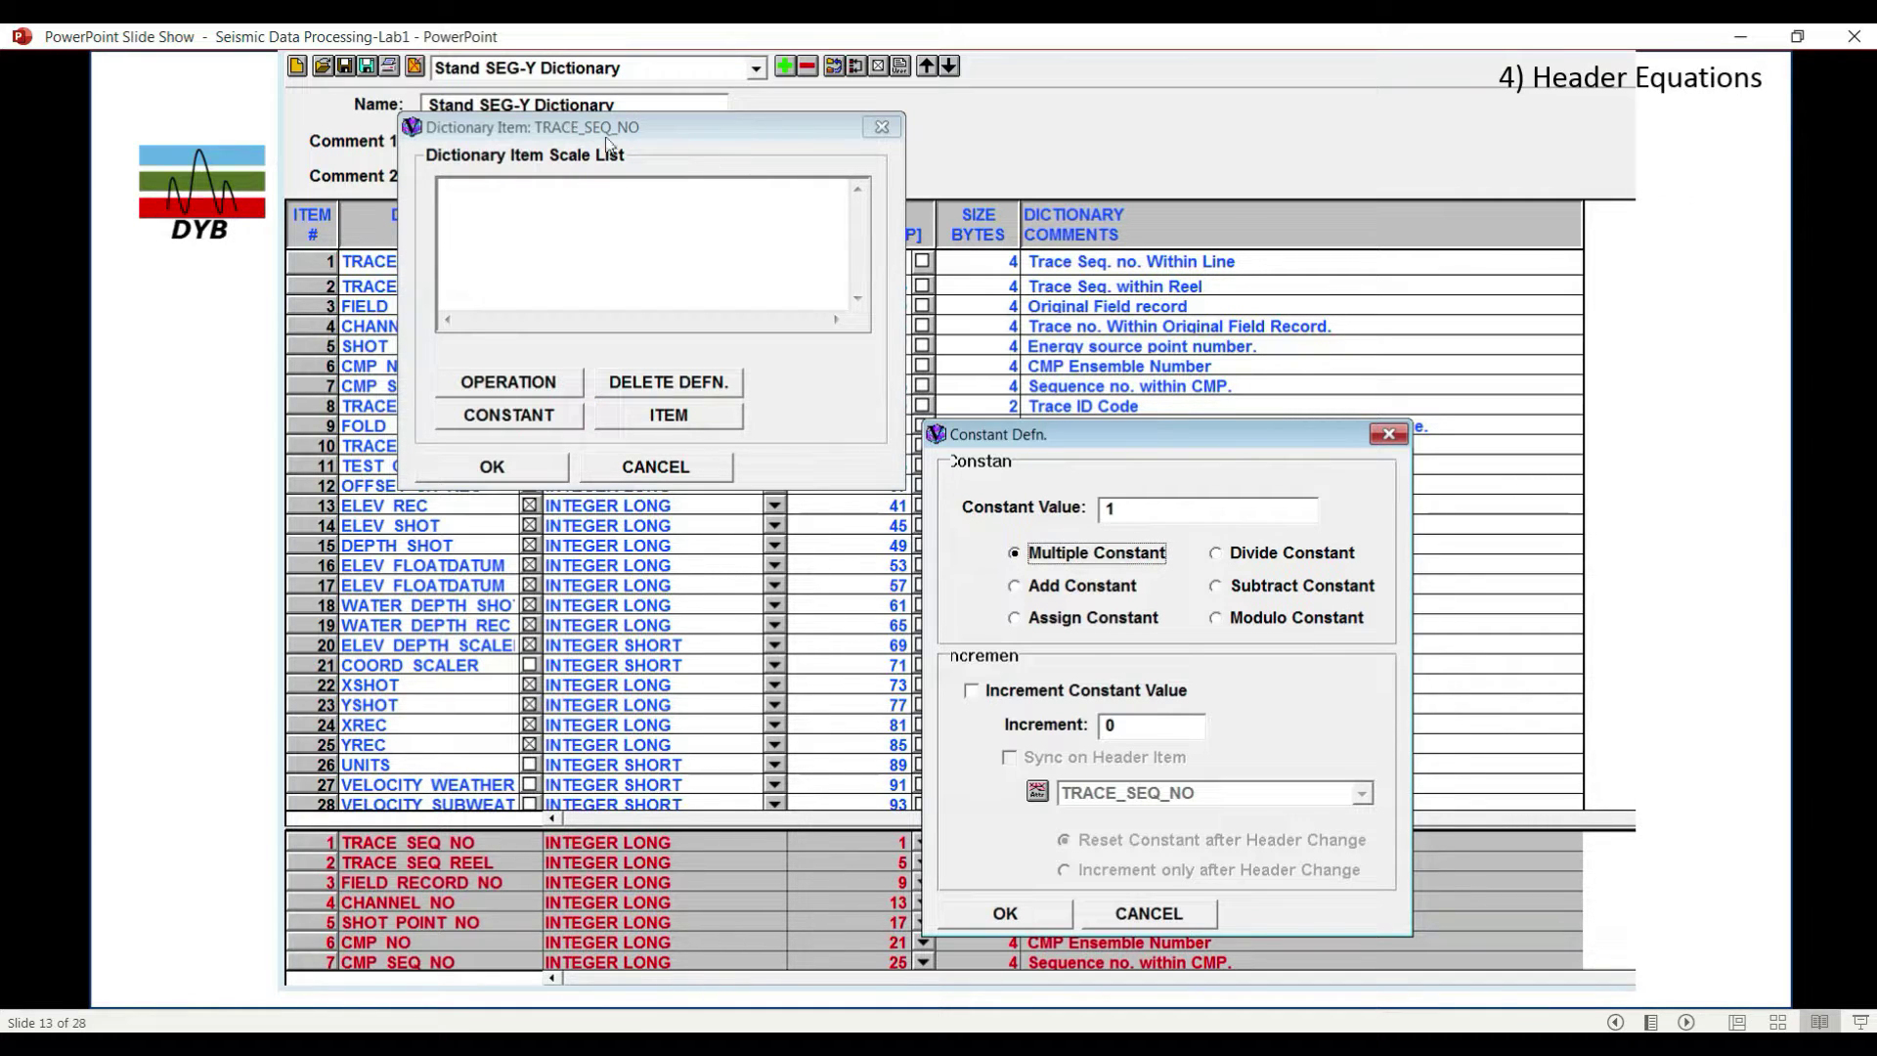
{"action": "left_click", "coordinate": [1121, 860]}
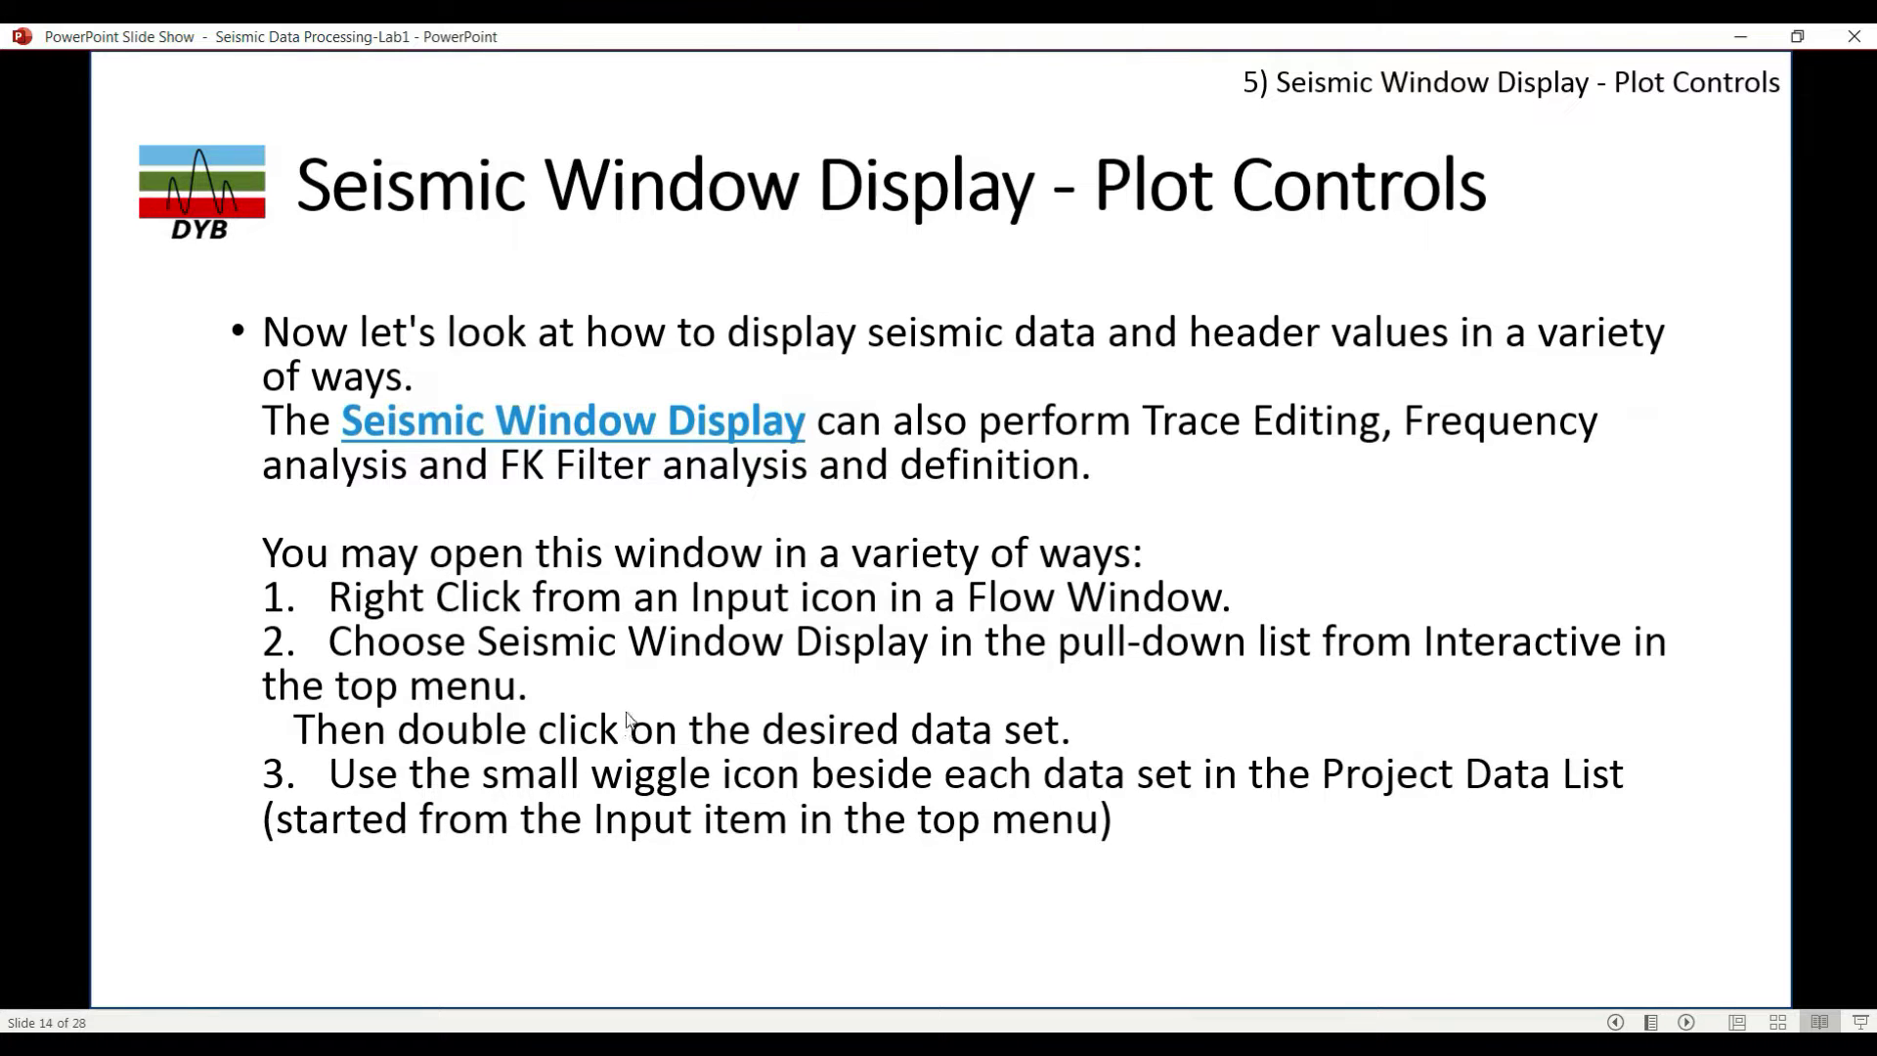
{"action": "mouse_move", "coordinate": [877, 32]}
{"action": "left_click", "coordinate": [805, 751]}
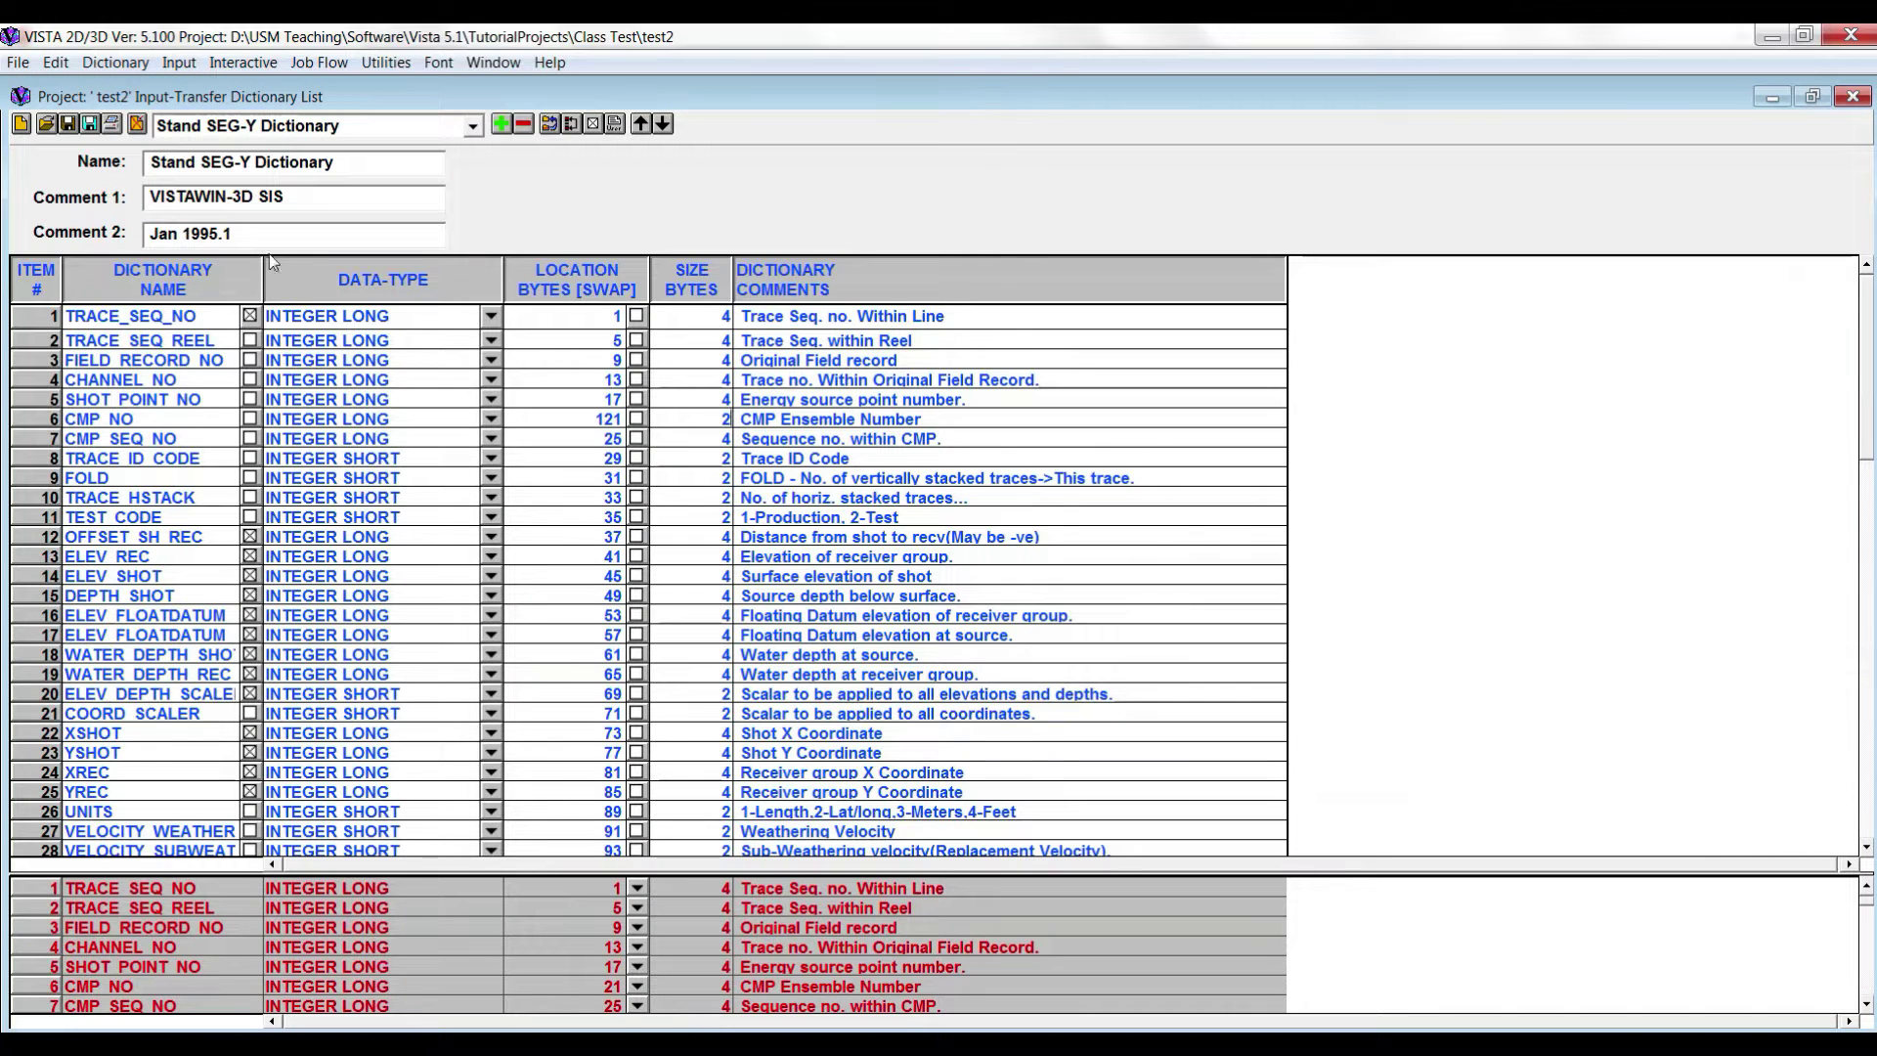
- Close the input-transfer dictionary and discard the changes to the project's dictionary list
{"action": "left_click", "coordinate": [1853, 96]}
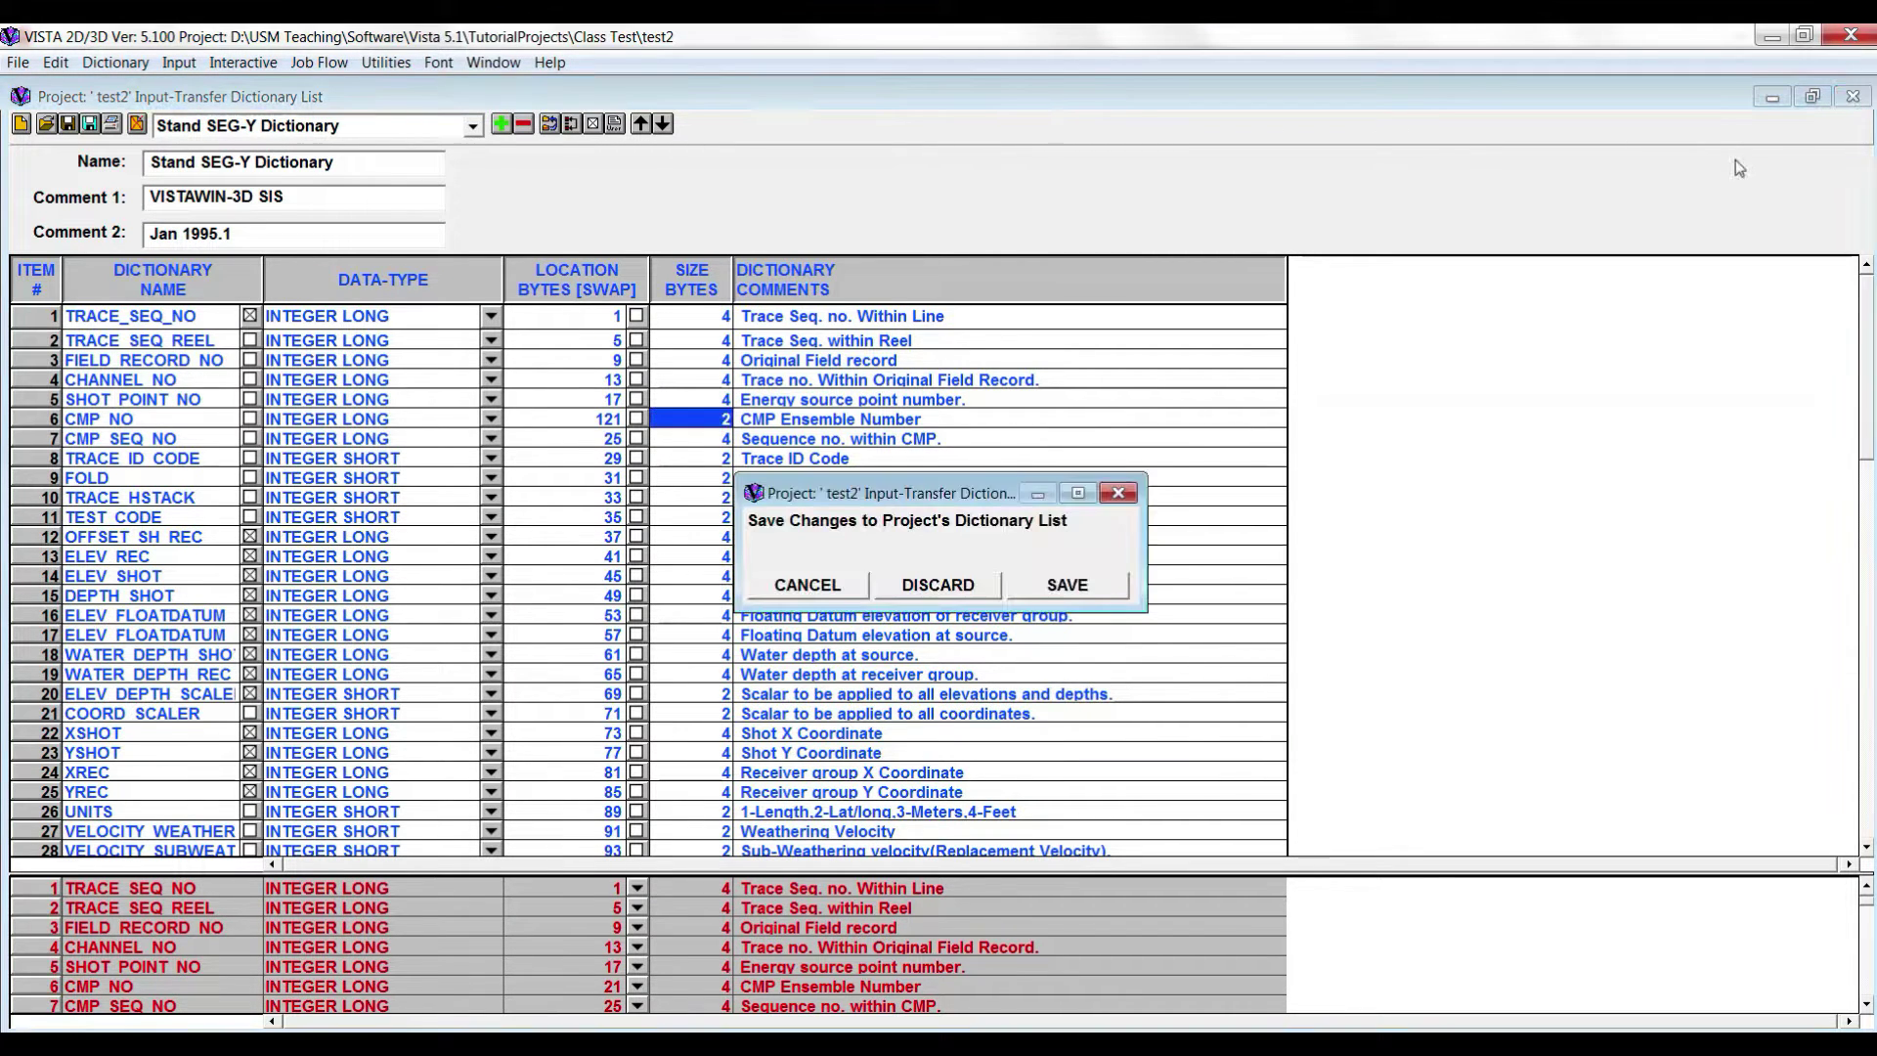
{"action": "left_click", "coordinate": [852, 584]}
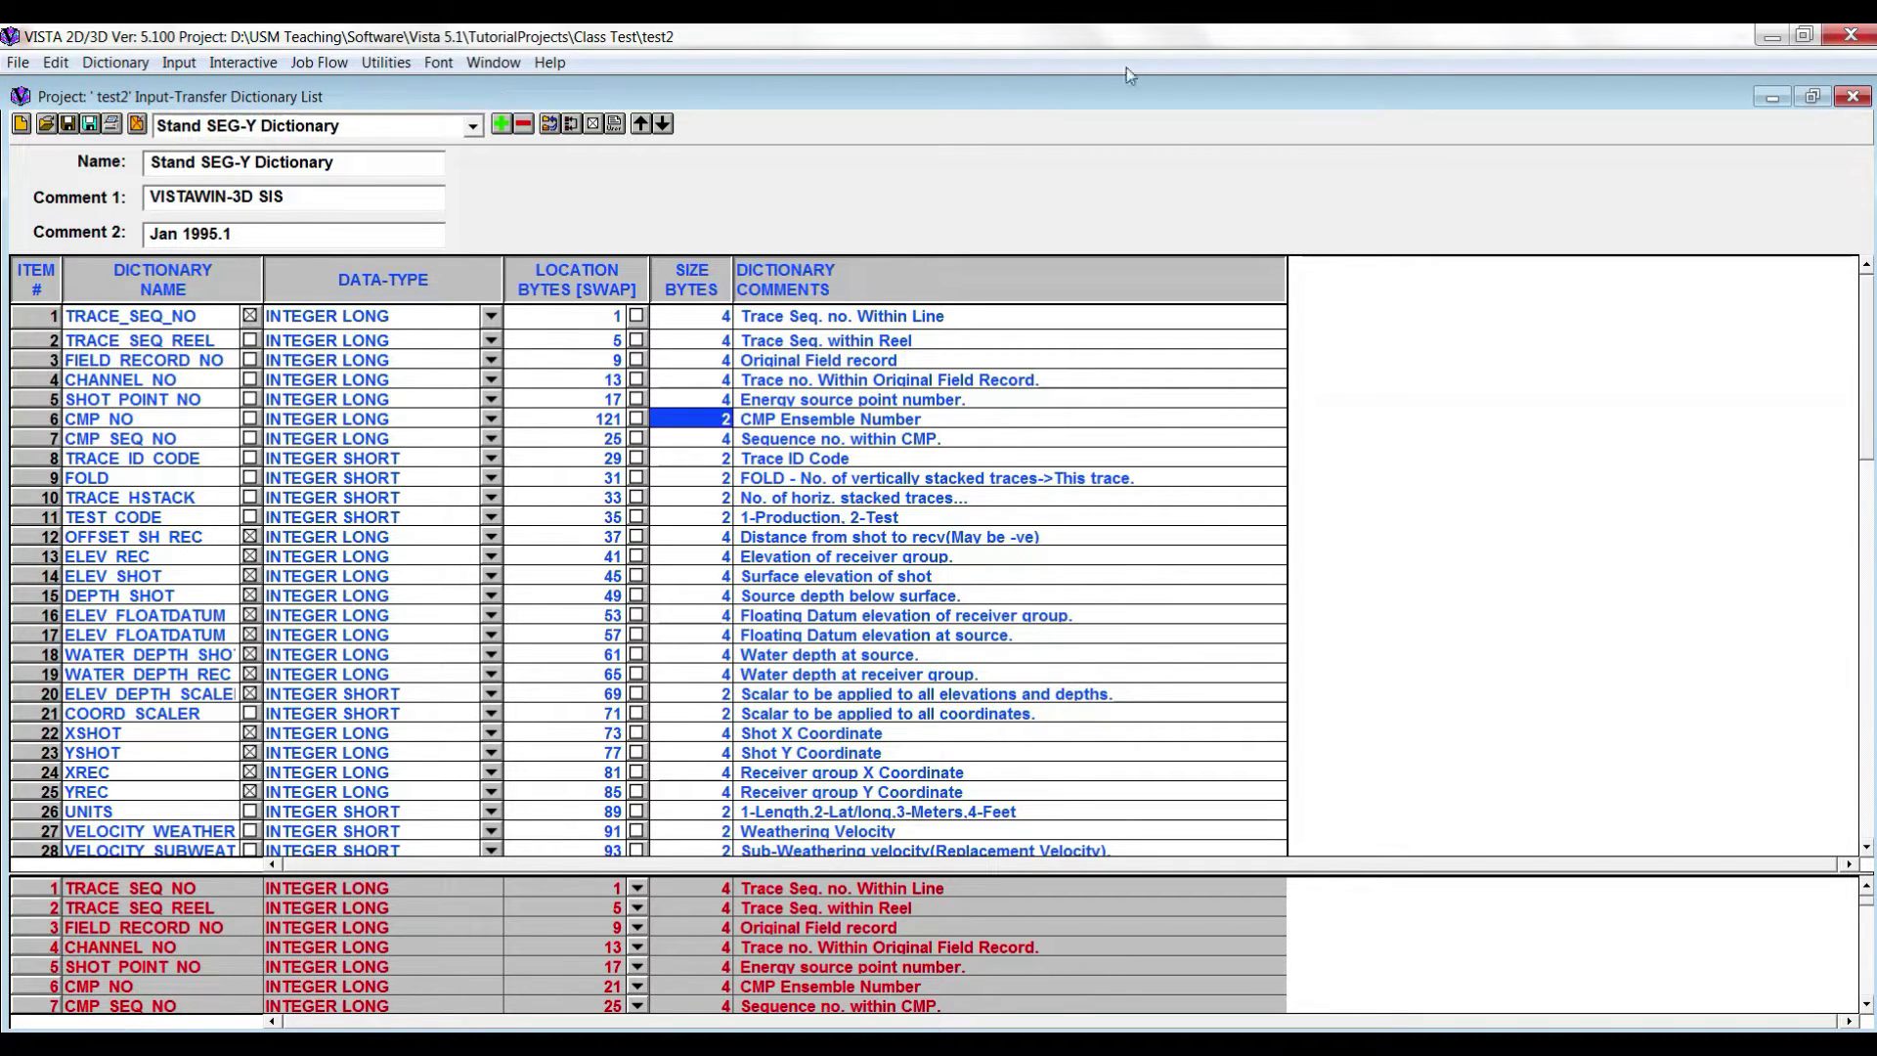
{"action": "left_click", "coordinate": [1853, 96]}
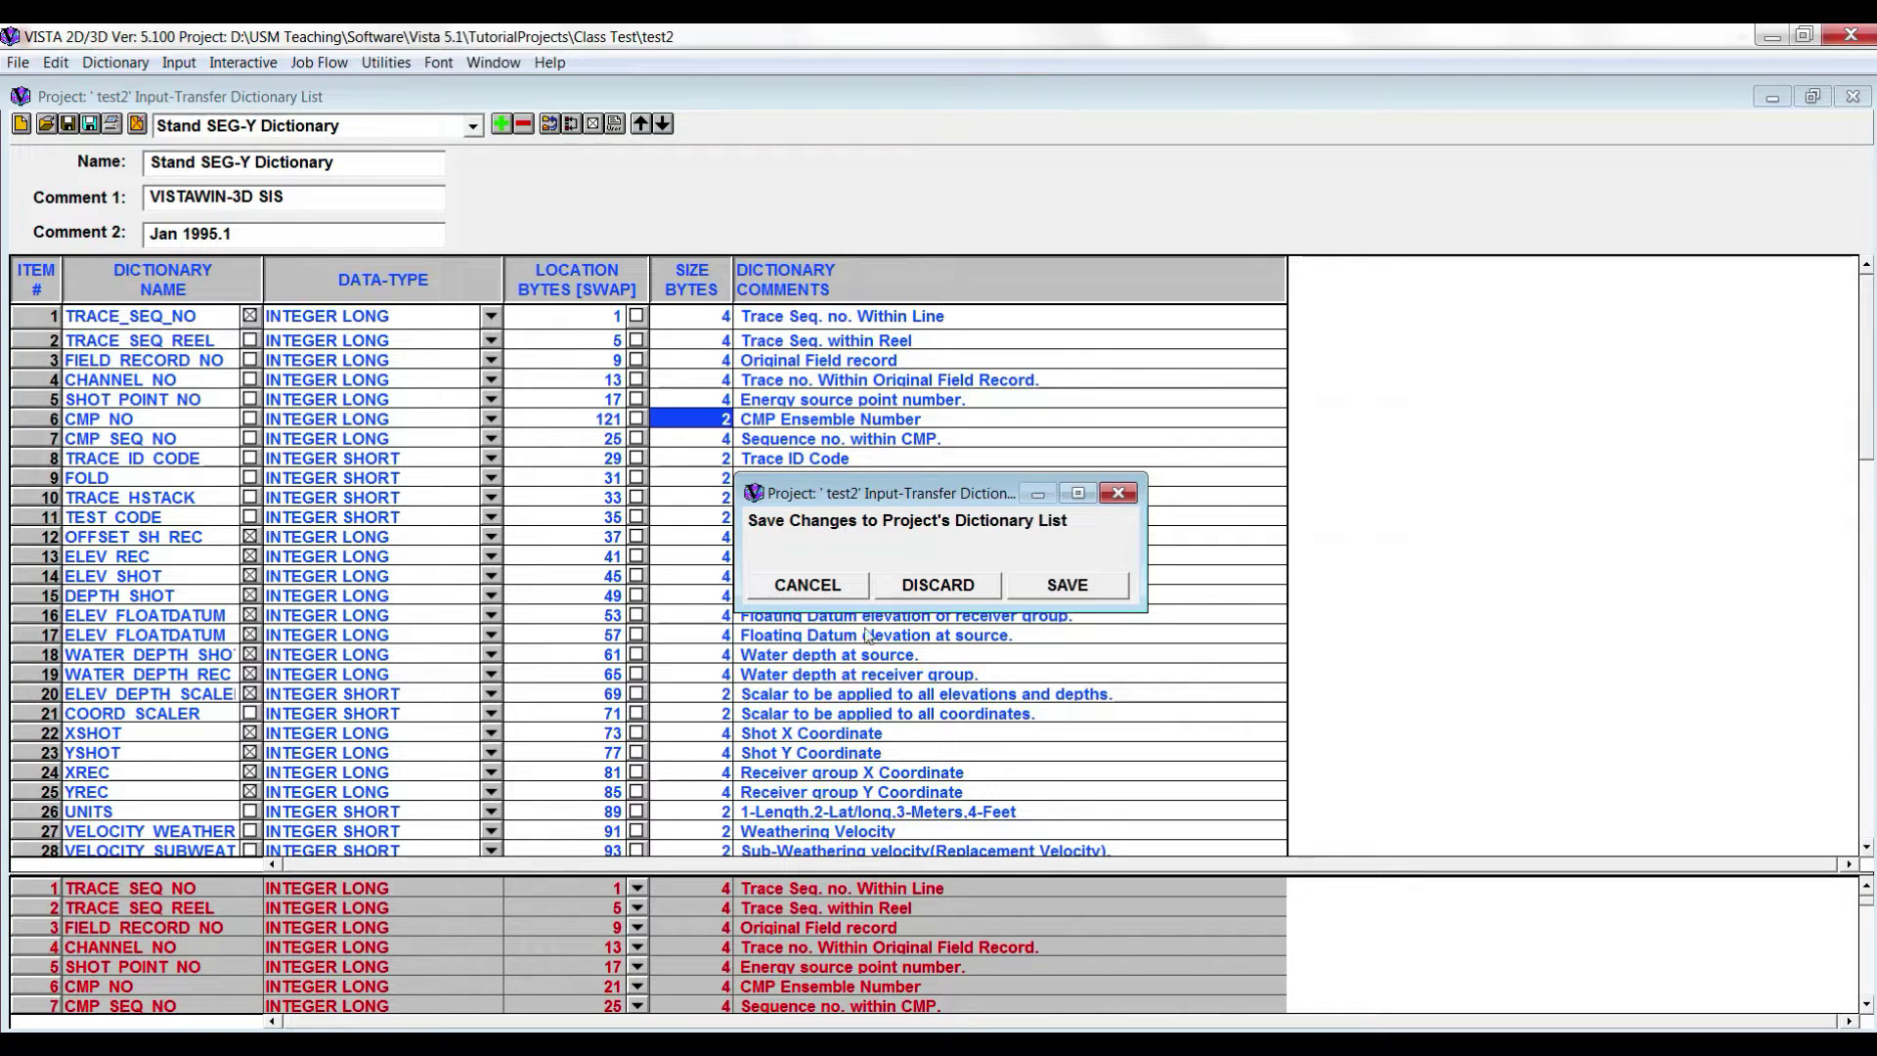
{"action": "left_click", "coordinate": [939, 585]}
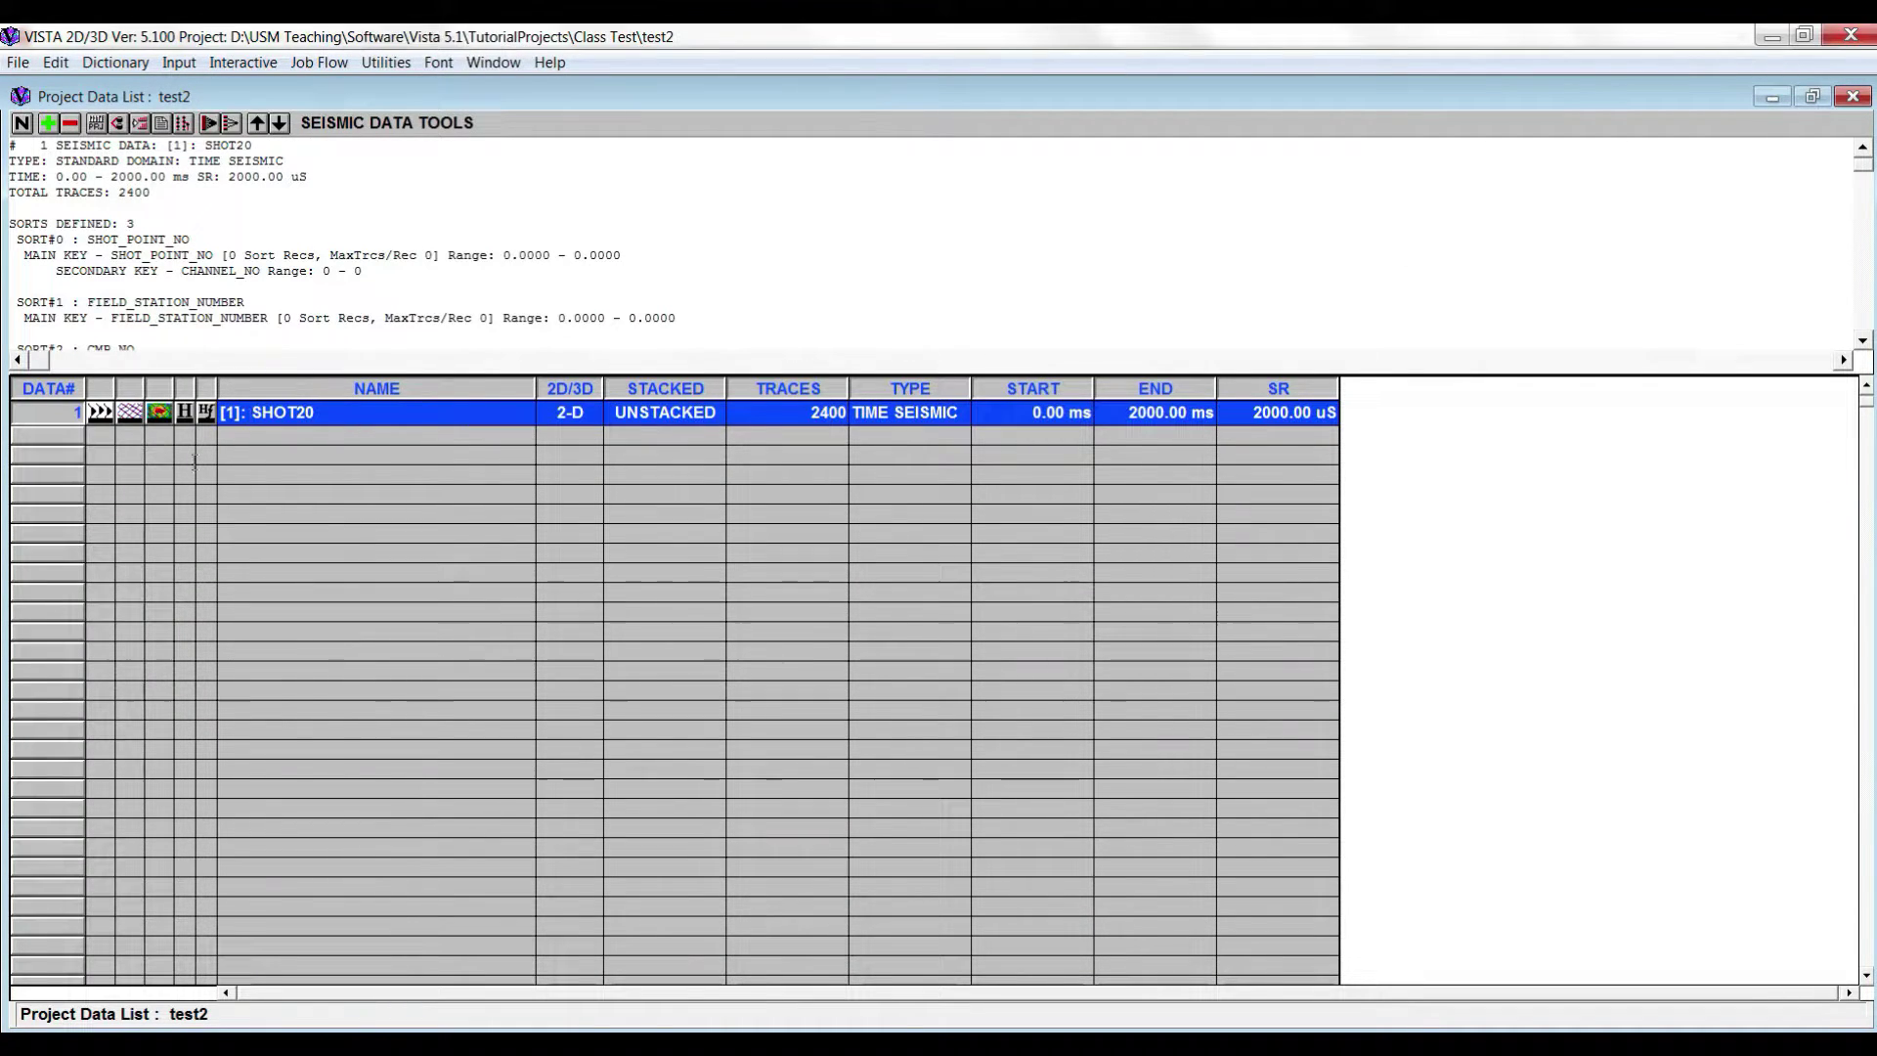
- Display the SHOT20 seismic data around shots 161 and 162, and open its plot parameters to review the view and display options
{"action": "left_click", "coordinate": [101, 412]}
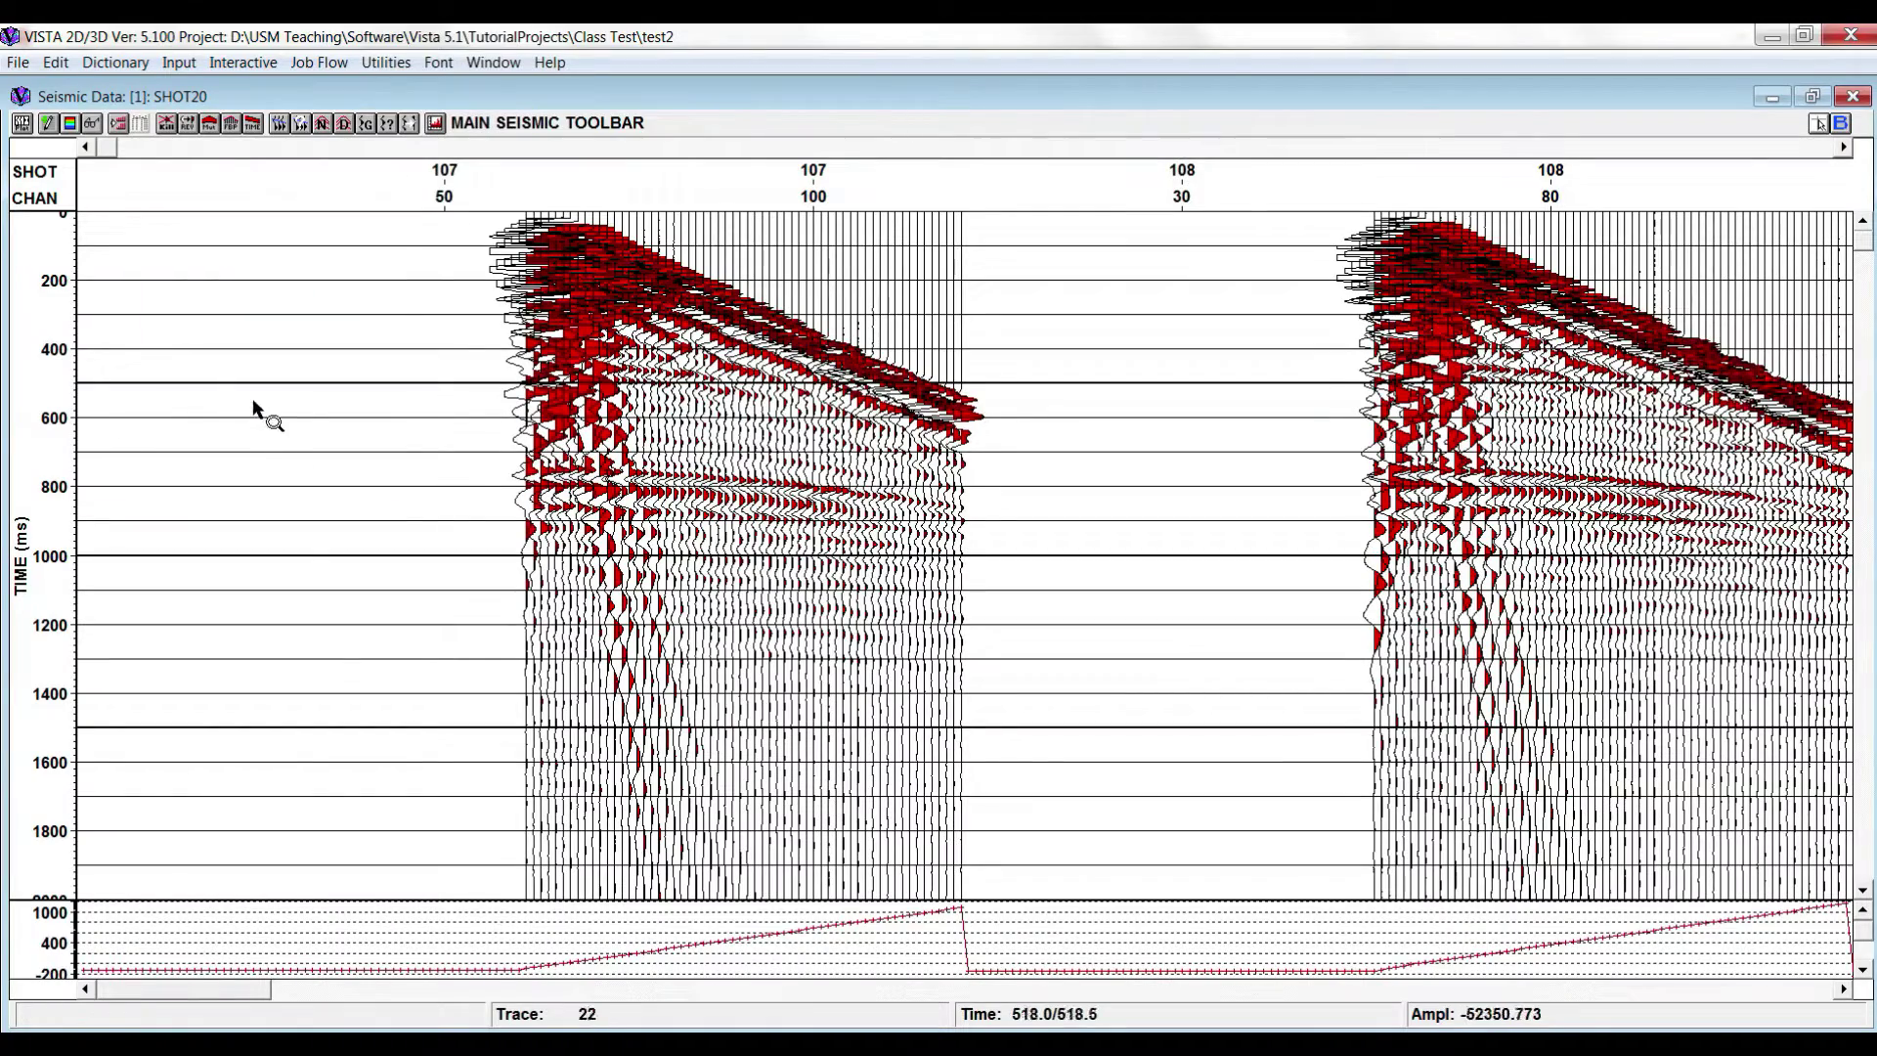
{"action": "left_click_drag", "start_coordinate": [262, 989], "coordinate": [914, 915]}
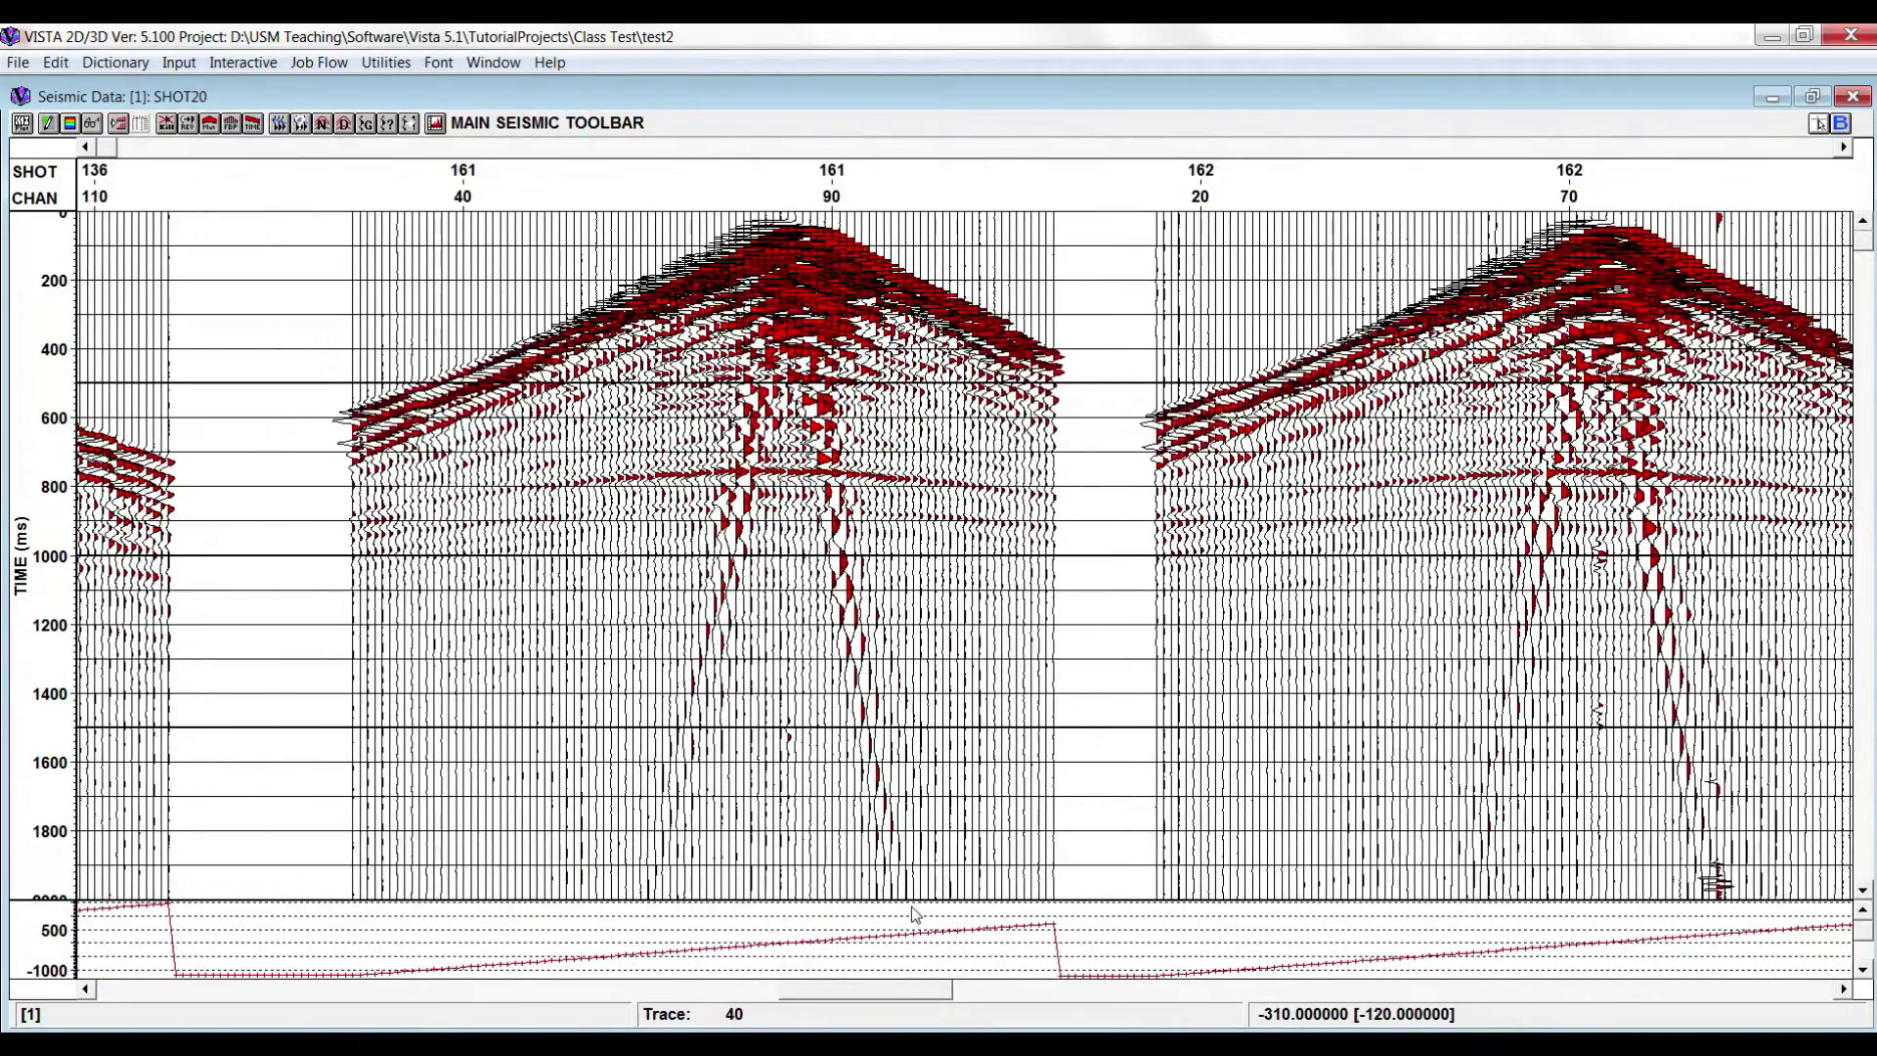
{"action": "left_click", "coordinate": [22, 124]}
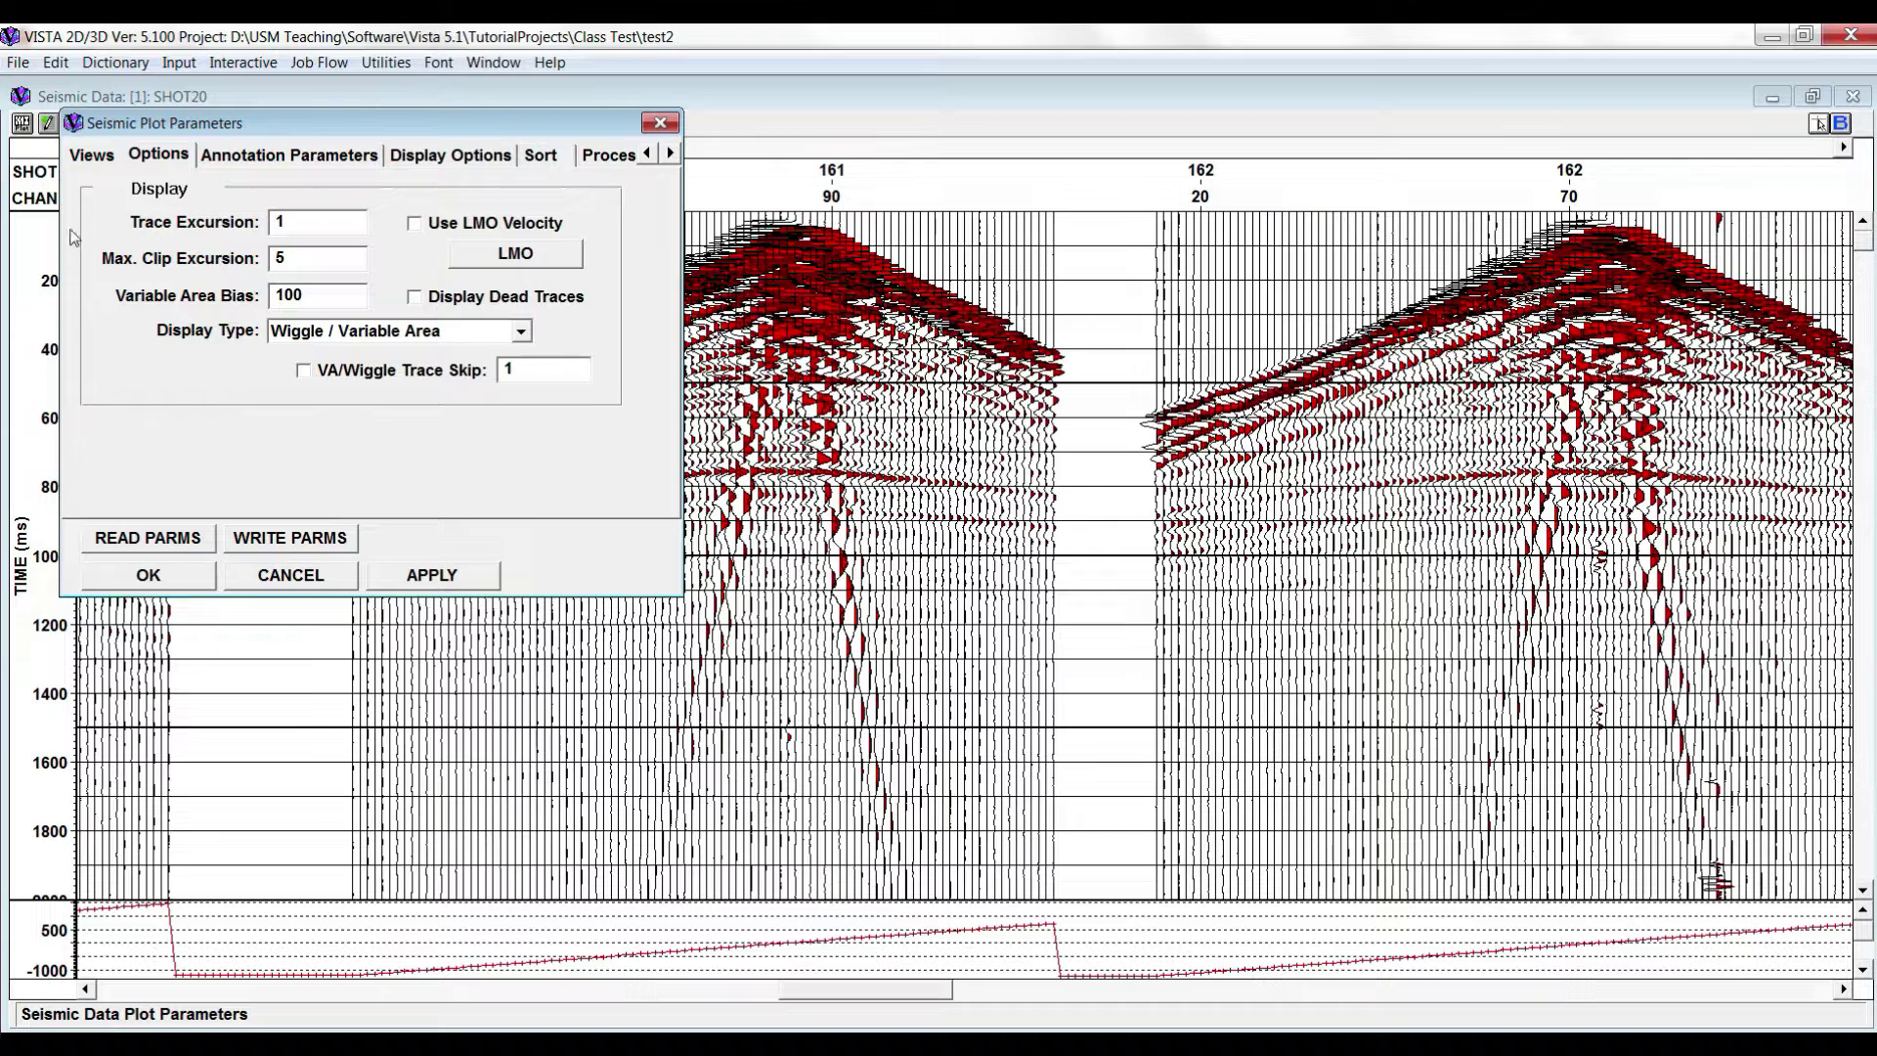
{"action": "left_click", "coordinate": [90, 156]}
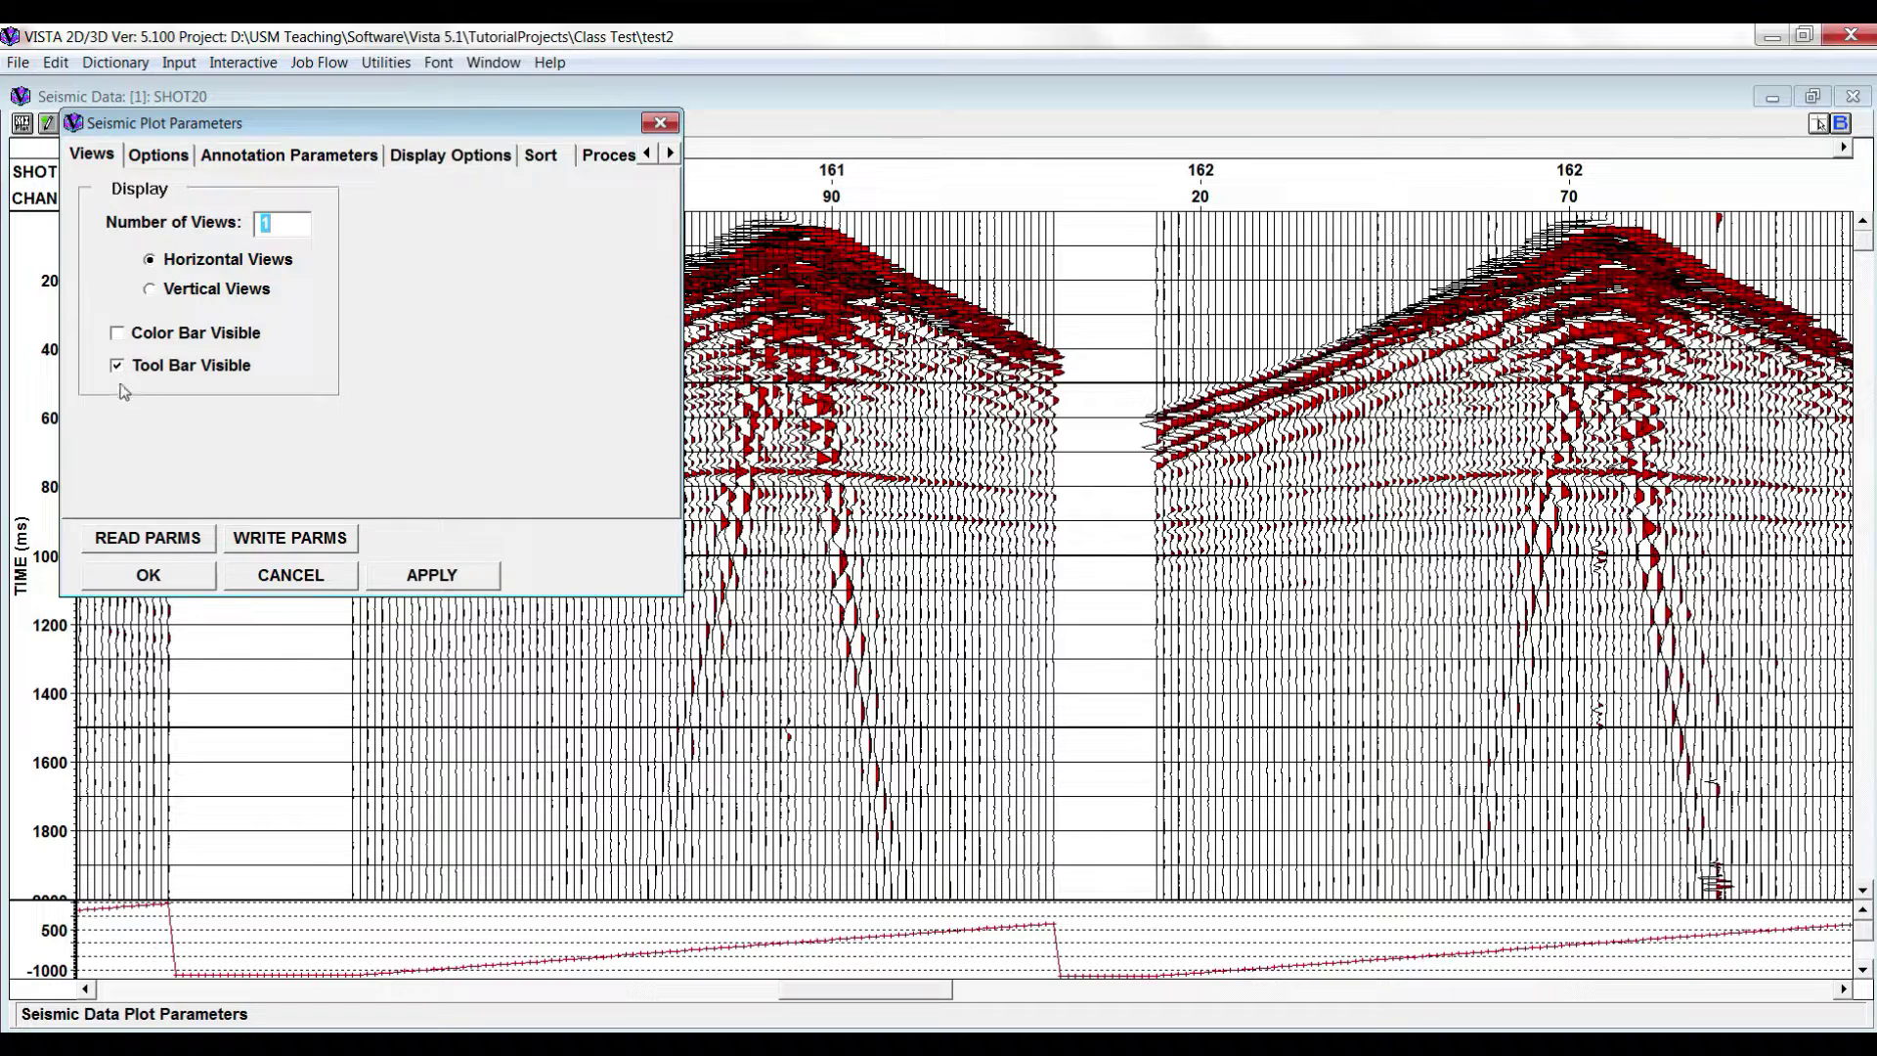
{"action": "left_click", "coordinate": [166, 161]}
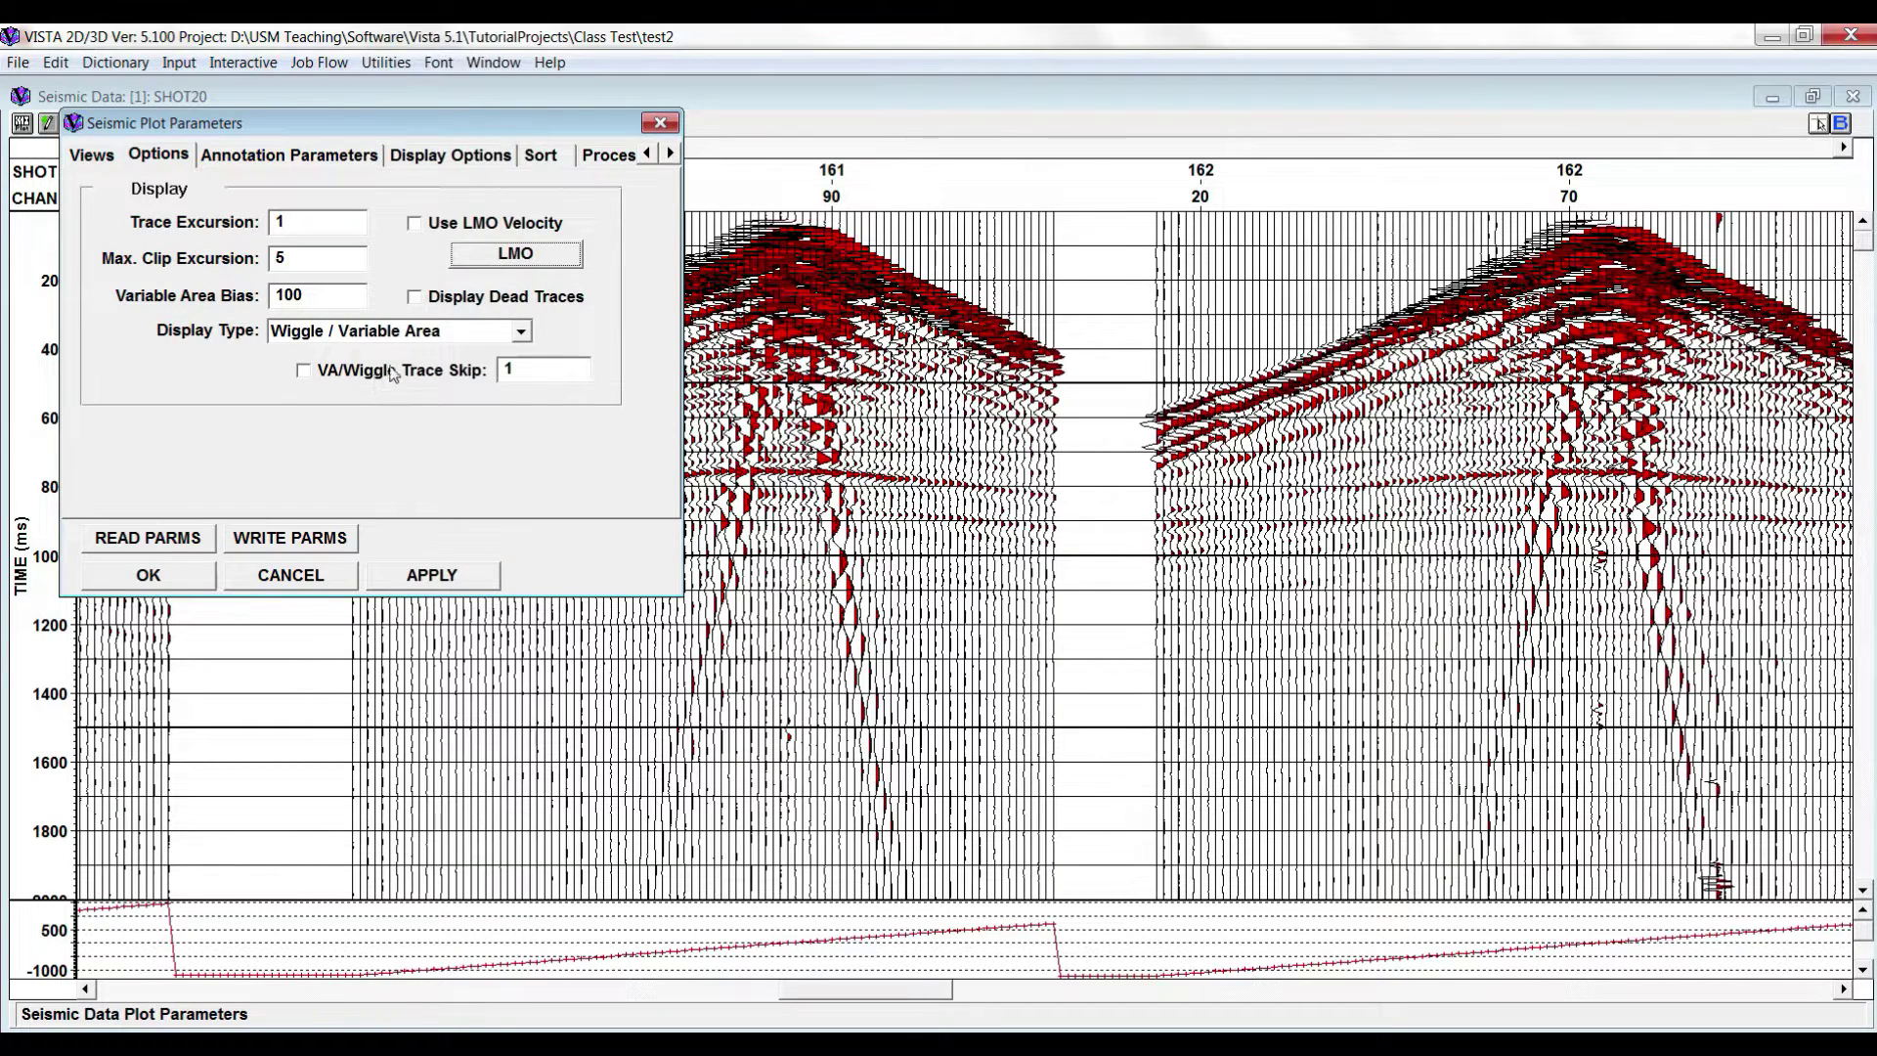
- Apply the Variable Density display type to the SHOT20 seismic plot
{"action": "left_click", "coordinate": [446, 337]}
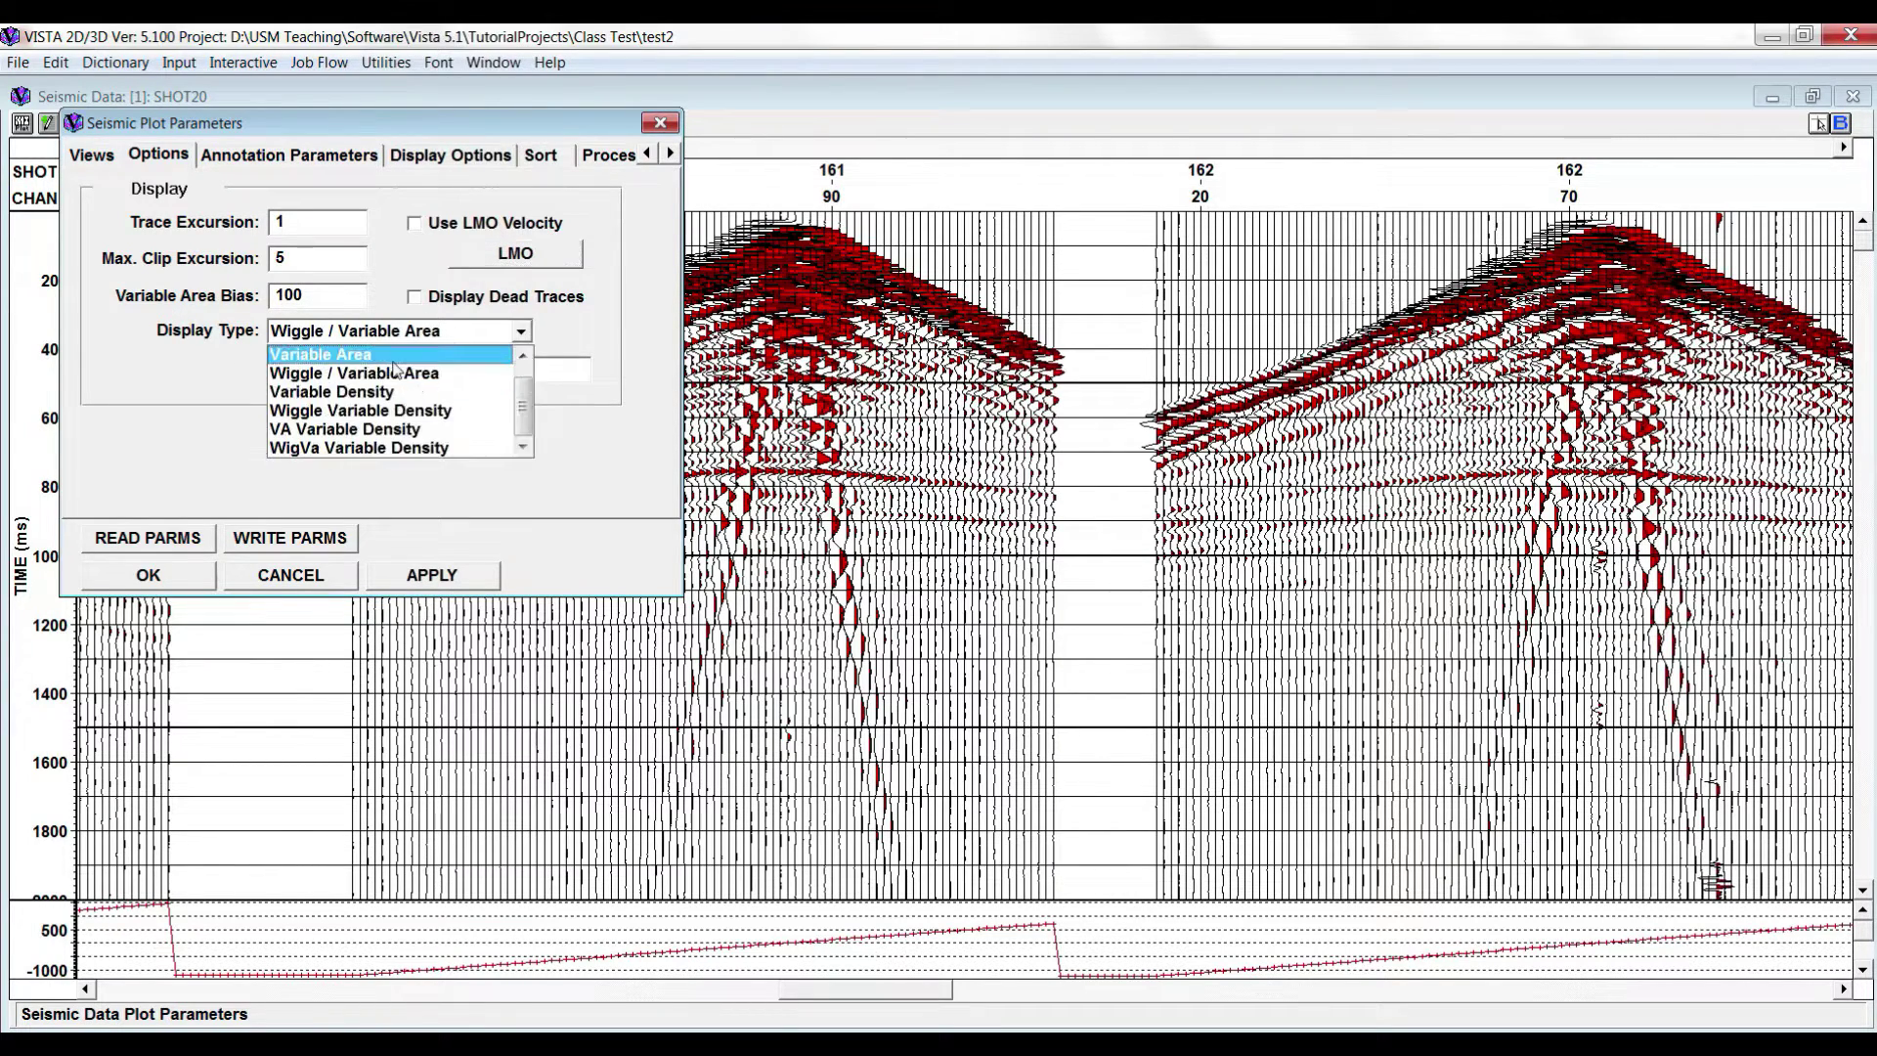
{"action": "left_click", "coordinate": [336, 392]}
{"action": "left_click", "coordinate": [438, 586]}
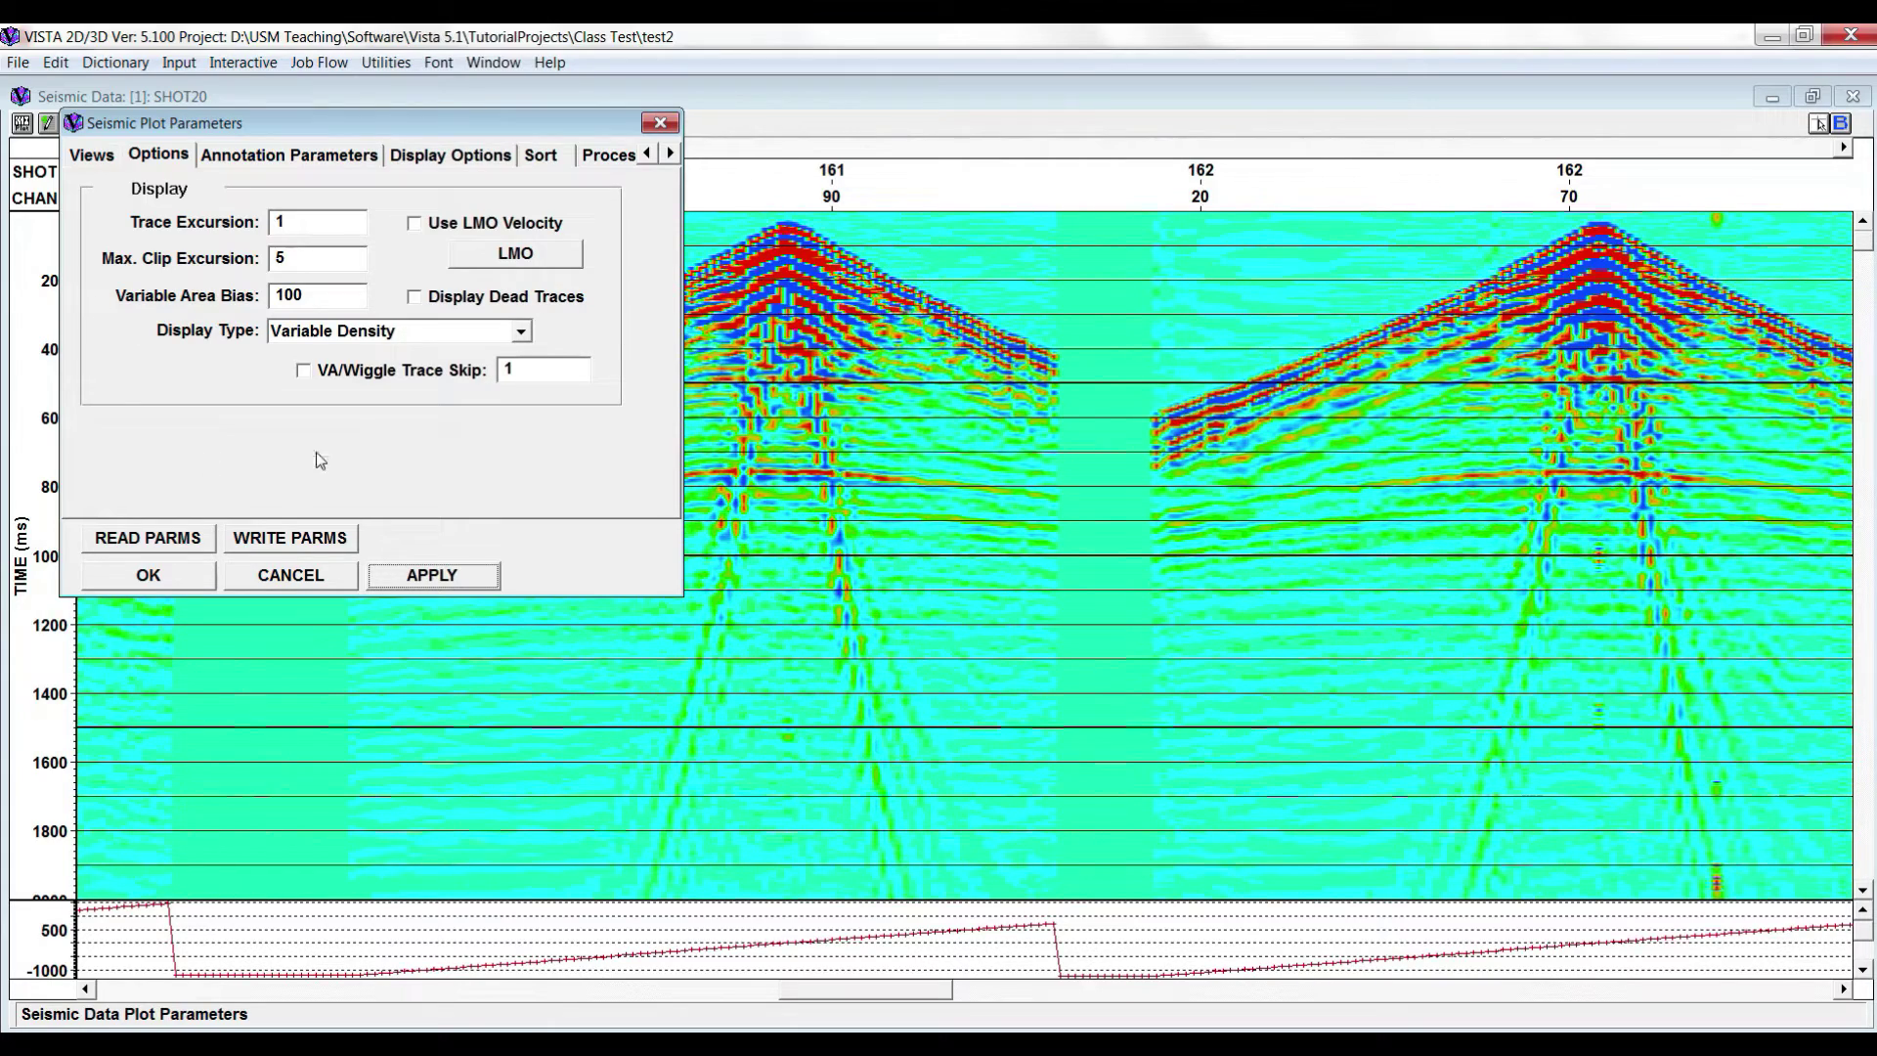
- Change the SHOT20 plot's display type to Variable Area and apply it
{"action": "left_click", "coordinate": [400, 333]}
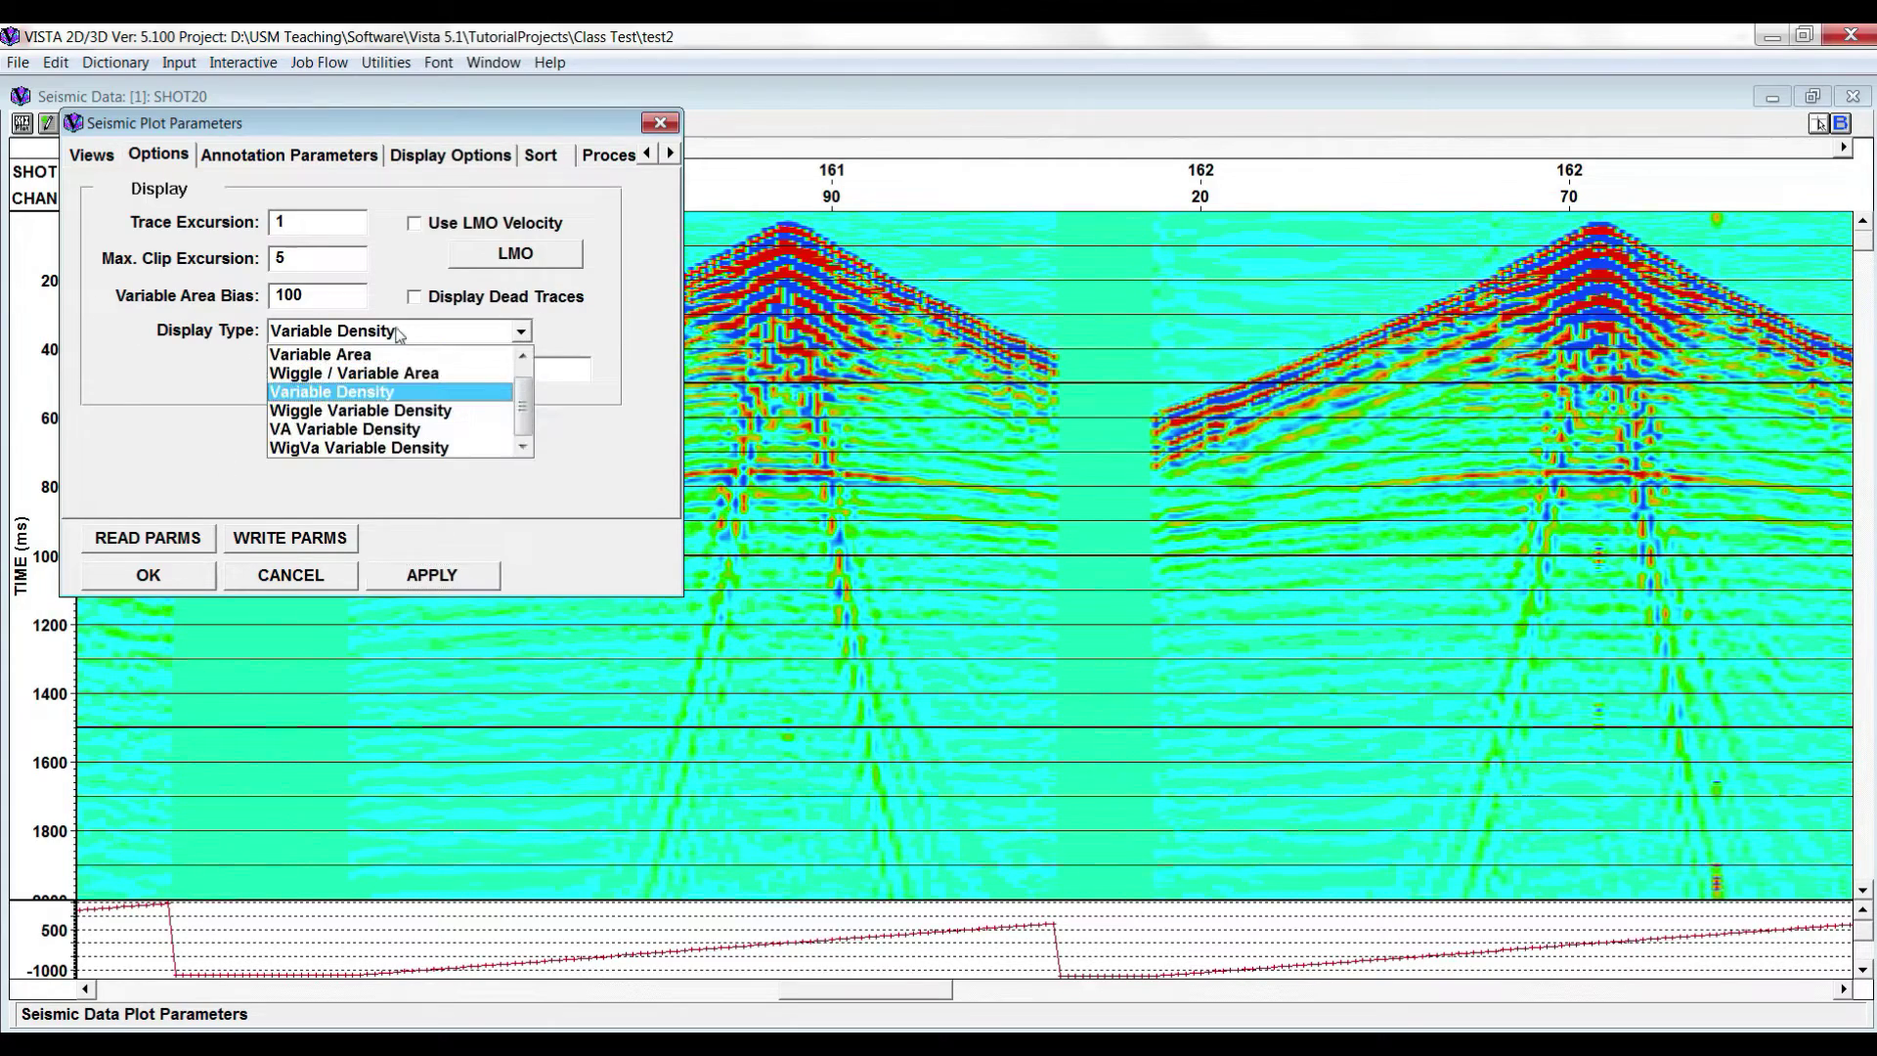
{"action": "left_click", "coordinate": [354, 354]}
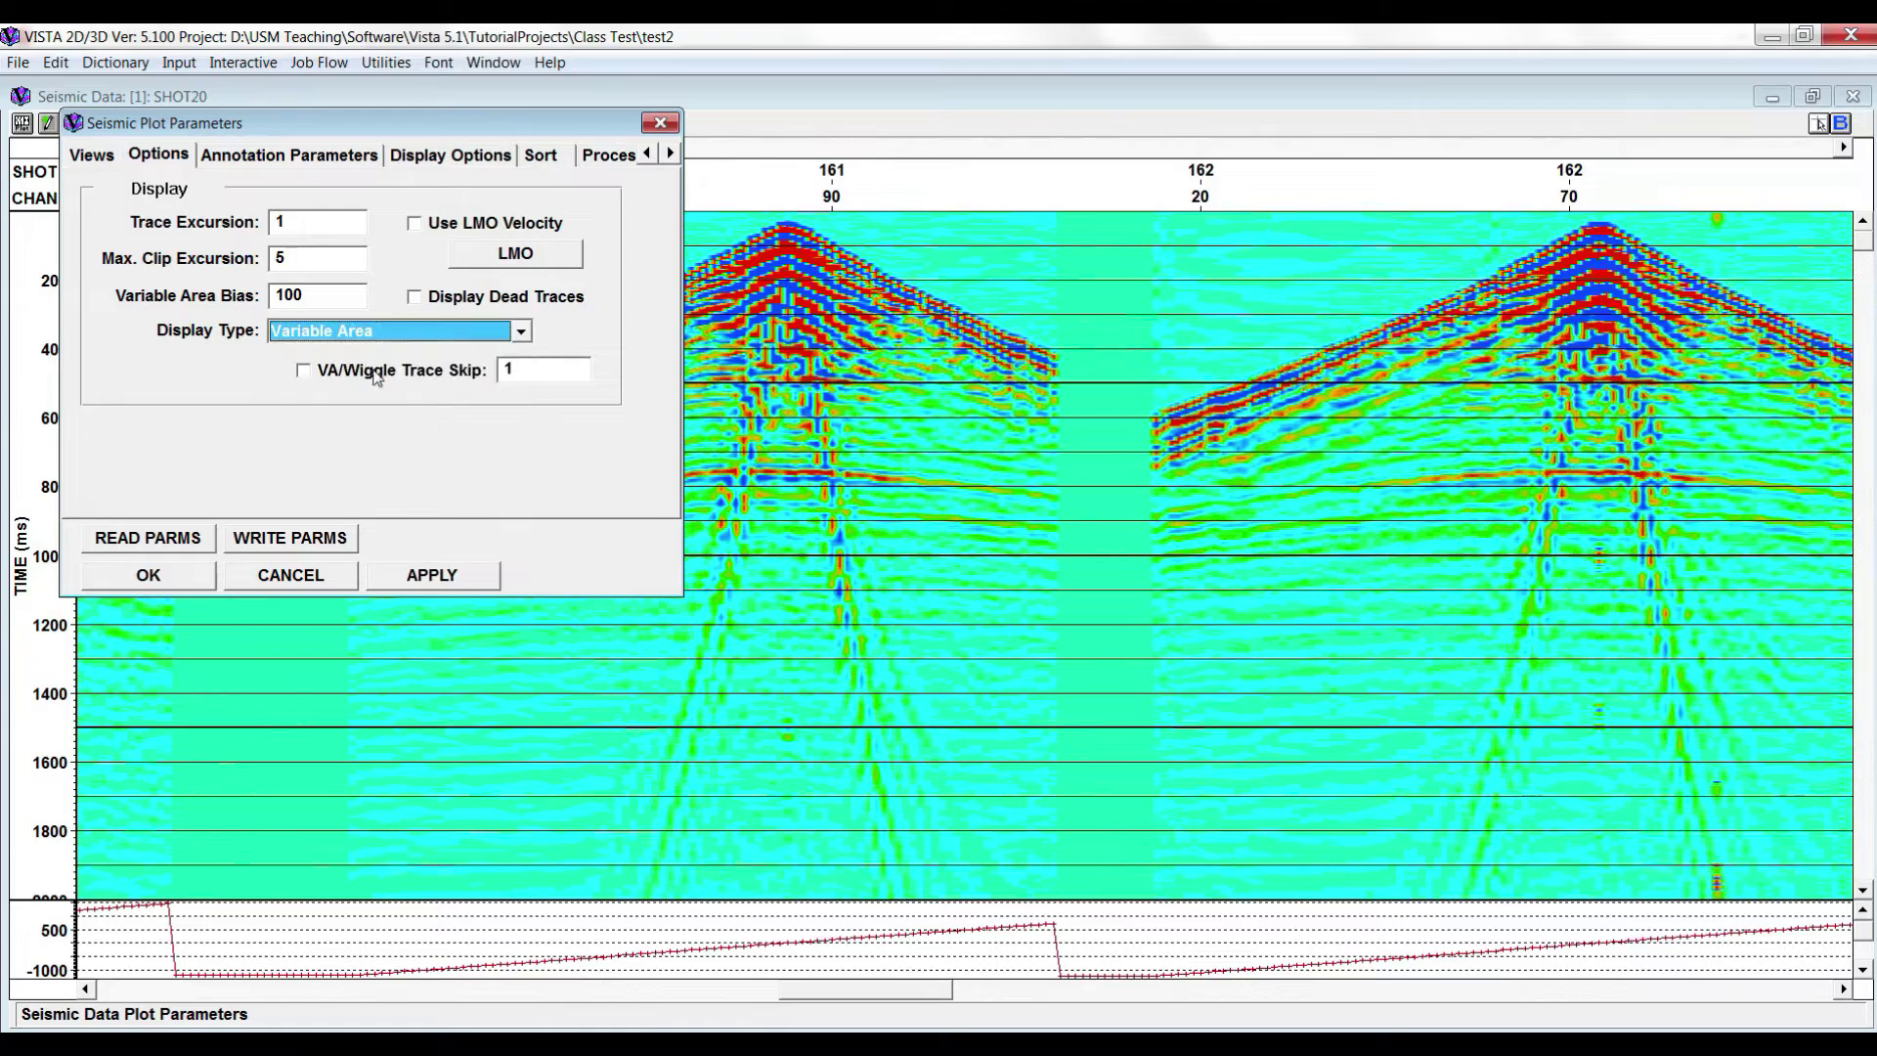
{"action": "left_click", "coordinate": [437, 576]}
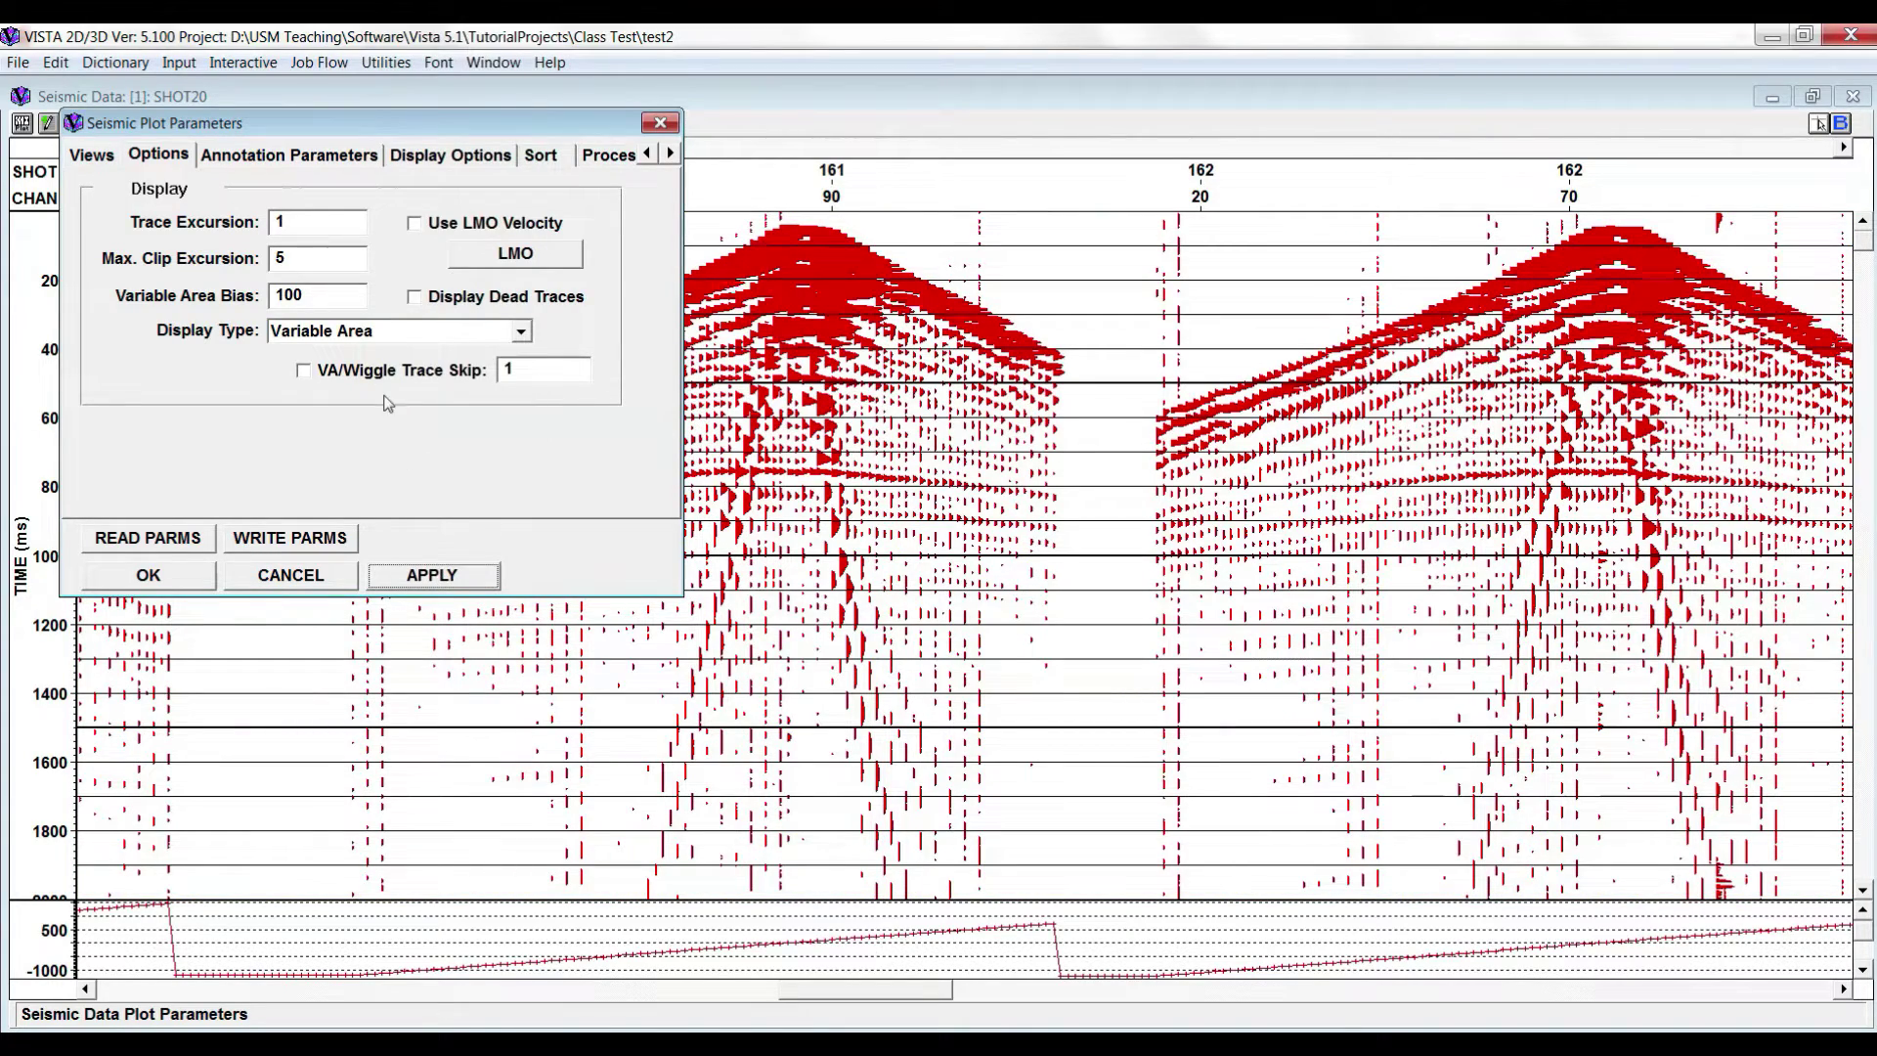
- Set the SHOT20 plot's display type to Wiggle / Variable Area and apply it
{"action": "left_click", "coordinate": [419, 335]}
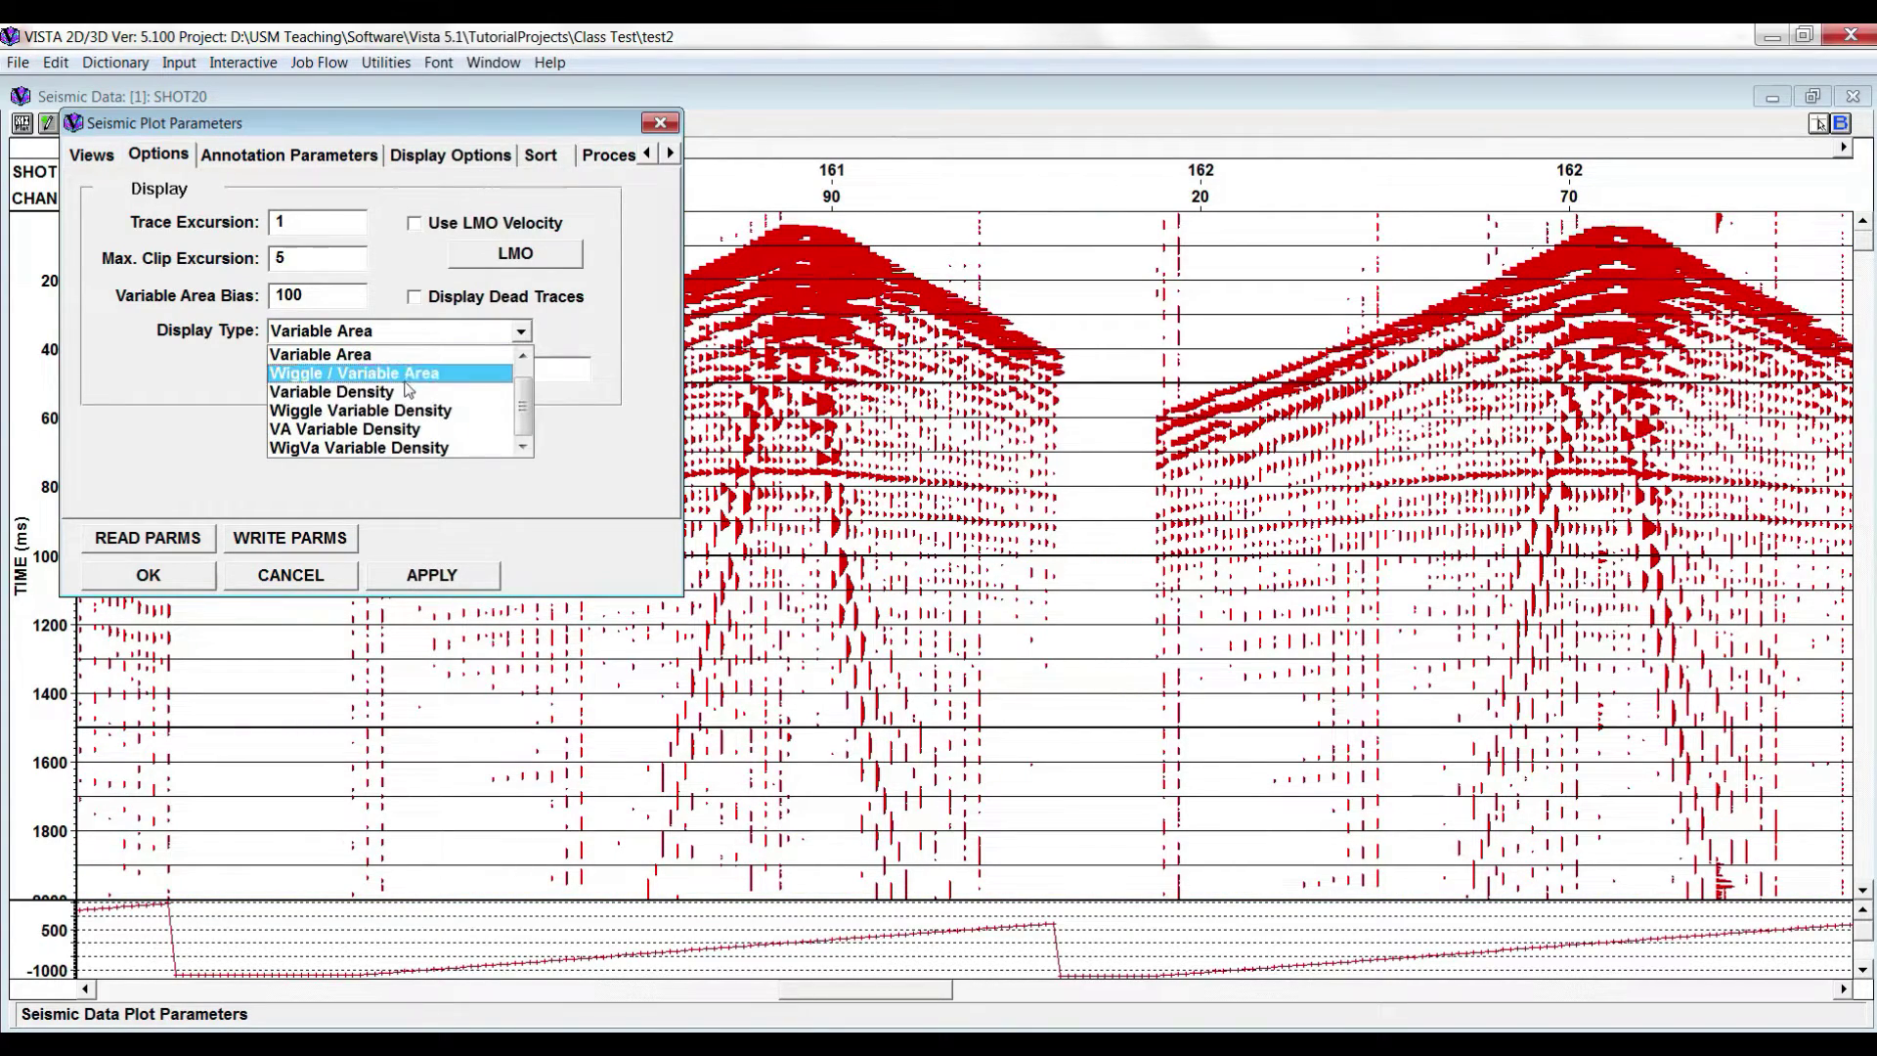
{"action": "left_click", "coordinate": [408, 373]}
{"action": "left_click", "coordinate": [444, 576]}
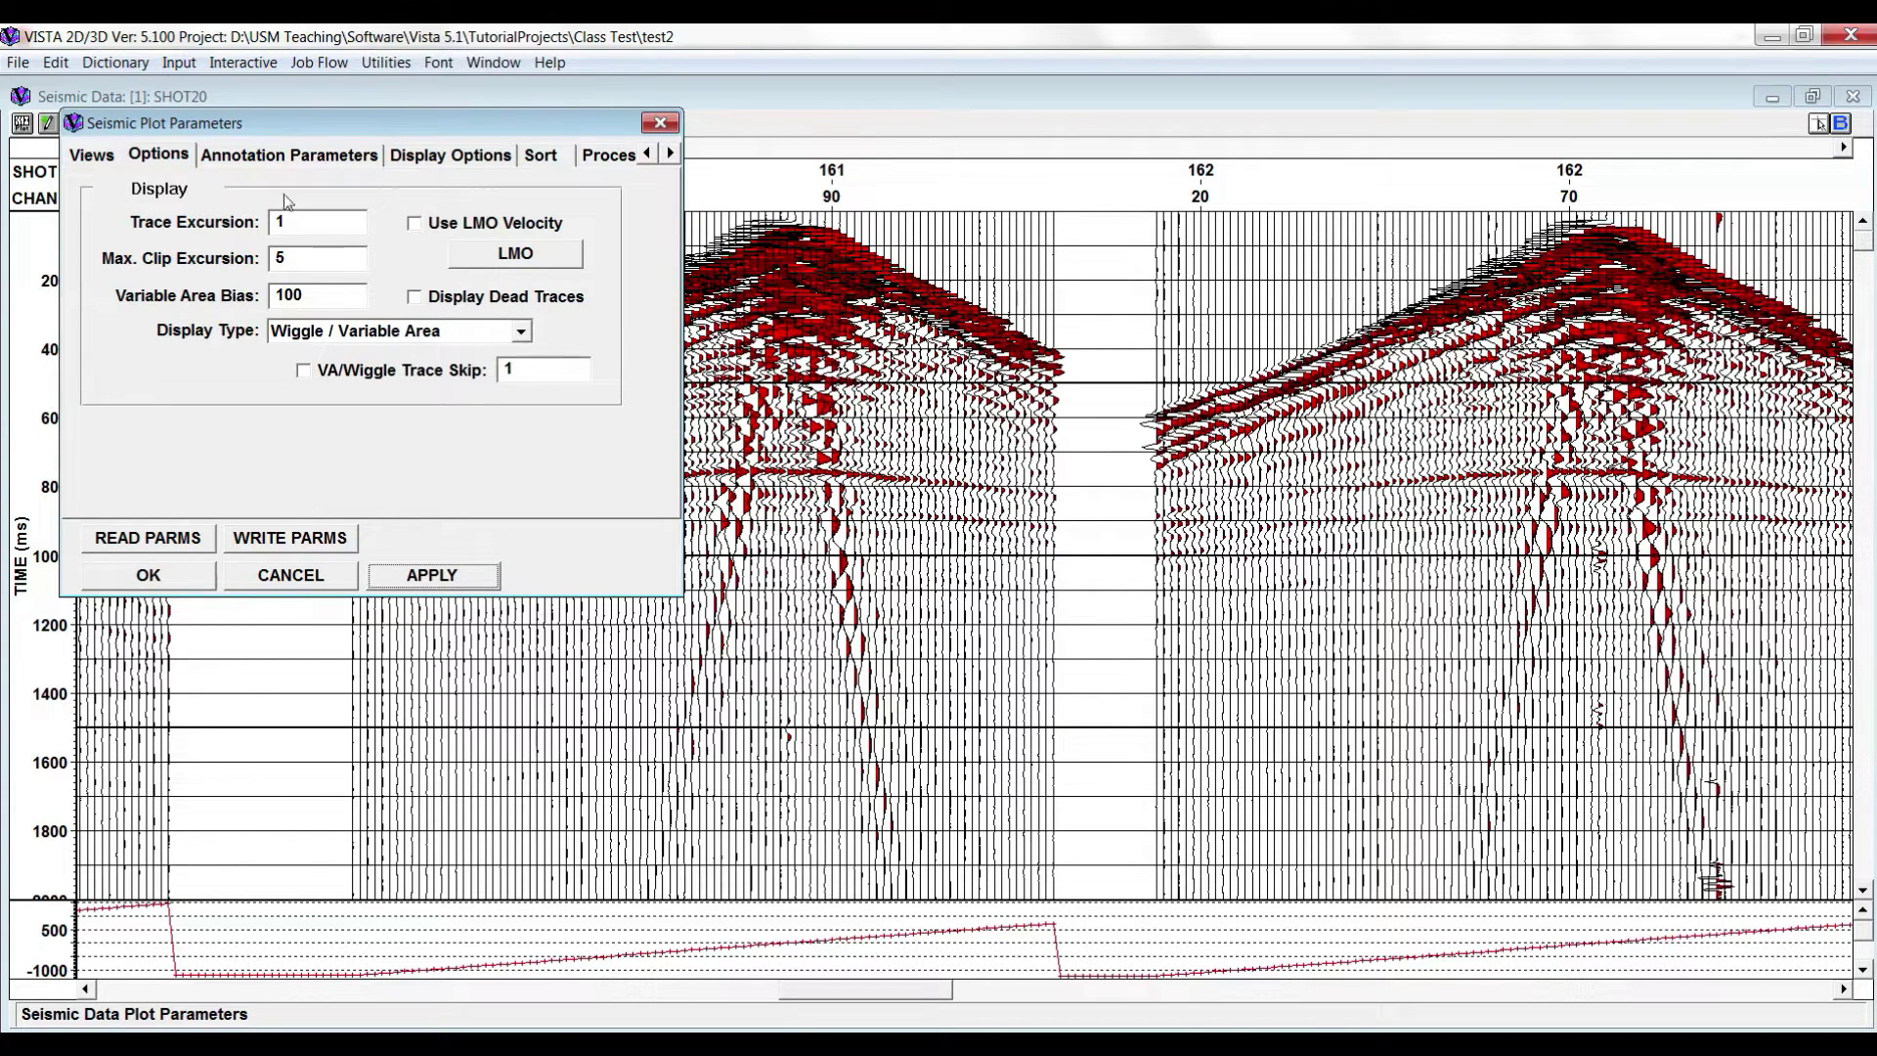
- Move the CHANNEL_NO text annotation above SHOT_POINT_NO on the plot's top axis and apply the new order
{"action": "left_click", "coordinate": [289, 157]}
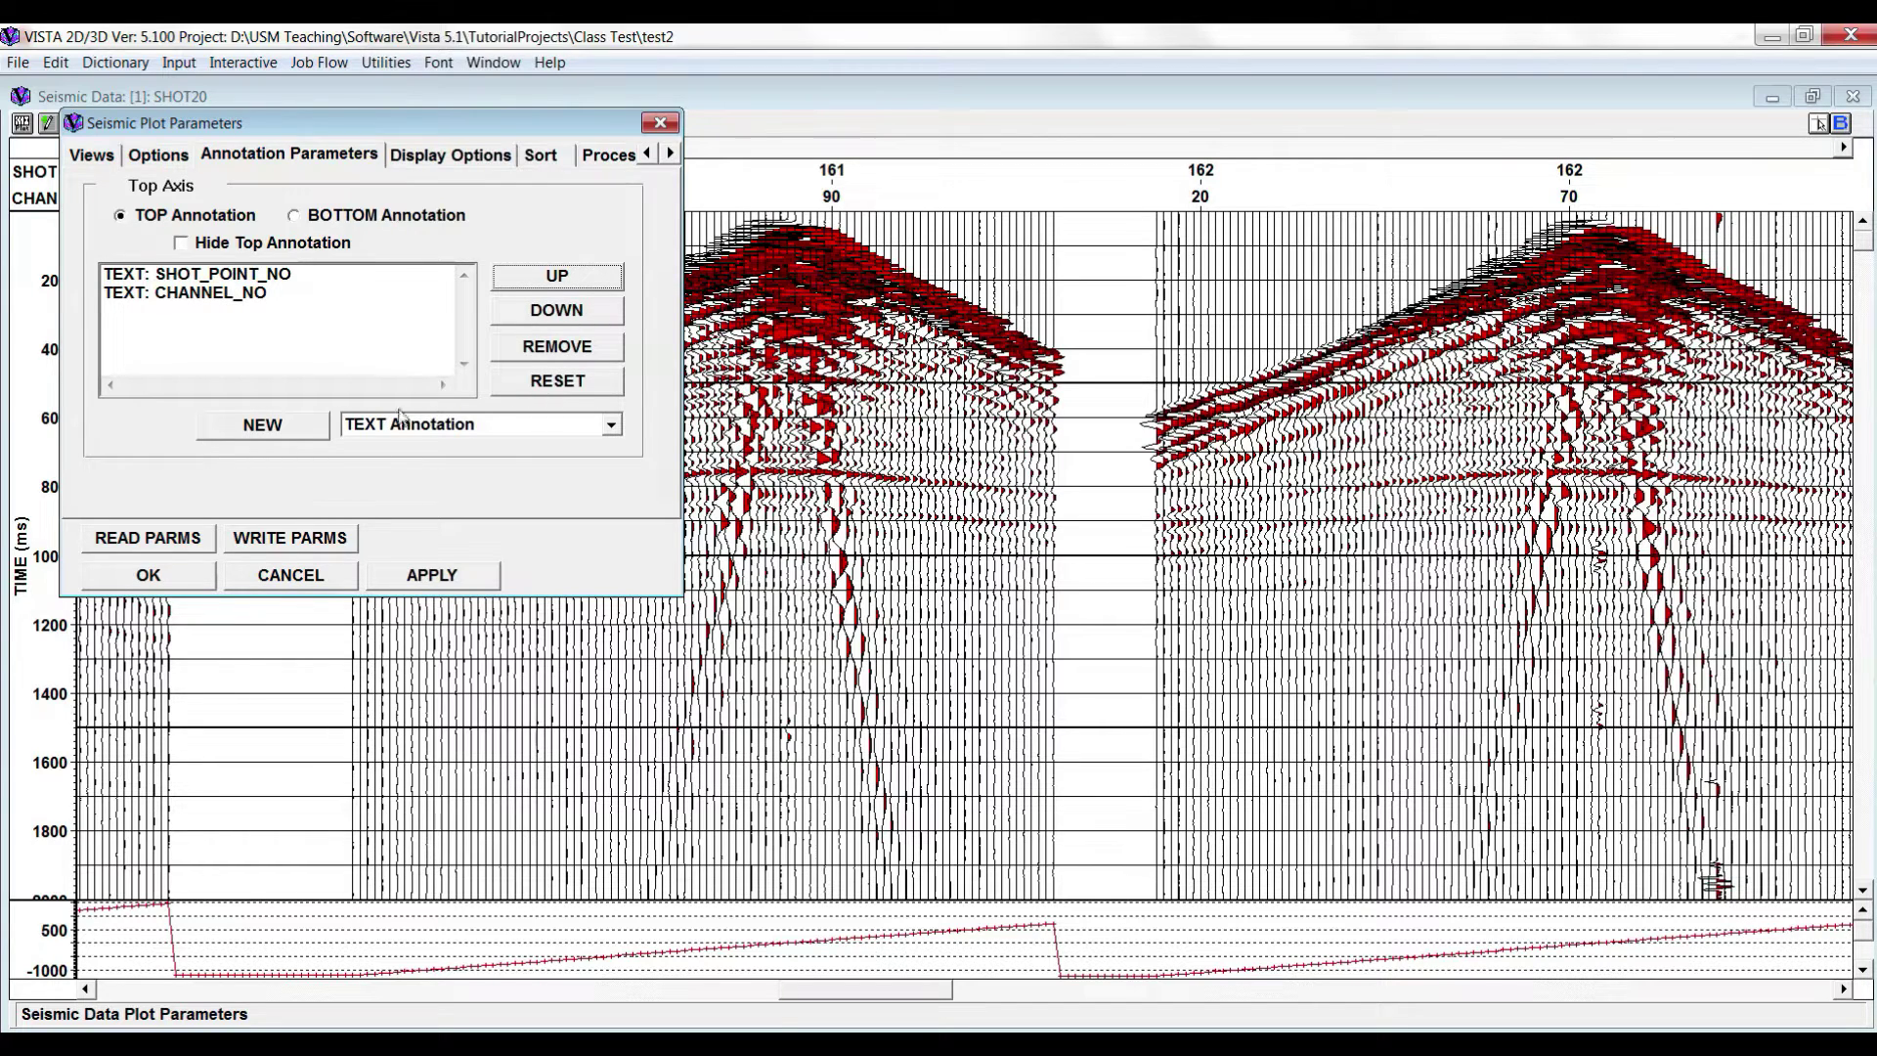
{"action": "left_click", "coordinate": [216, 296]}
{"action": "left_click", "coordinate": [214, 305]}
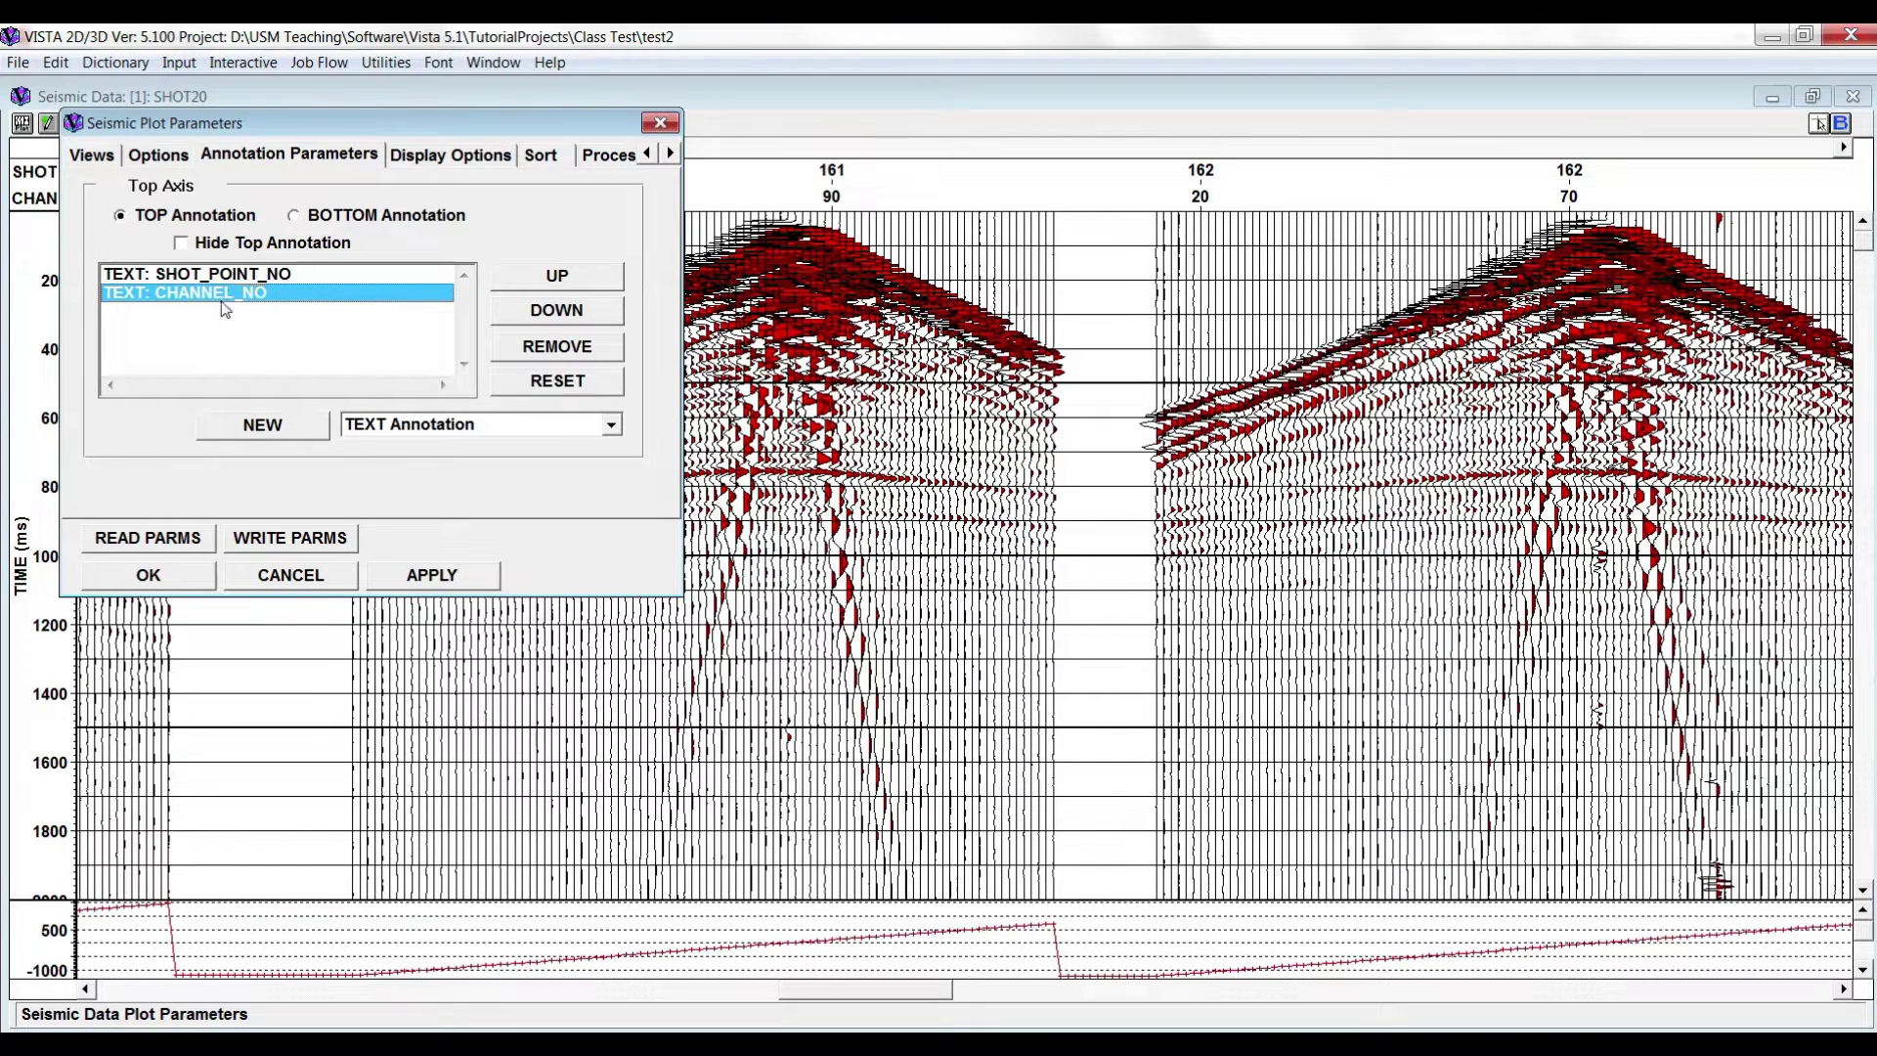
{"action": "left_click", "coordinate": [585, 283]}
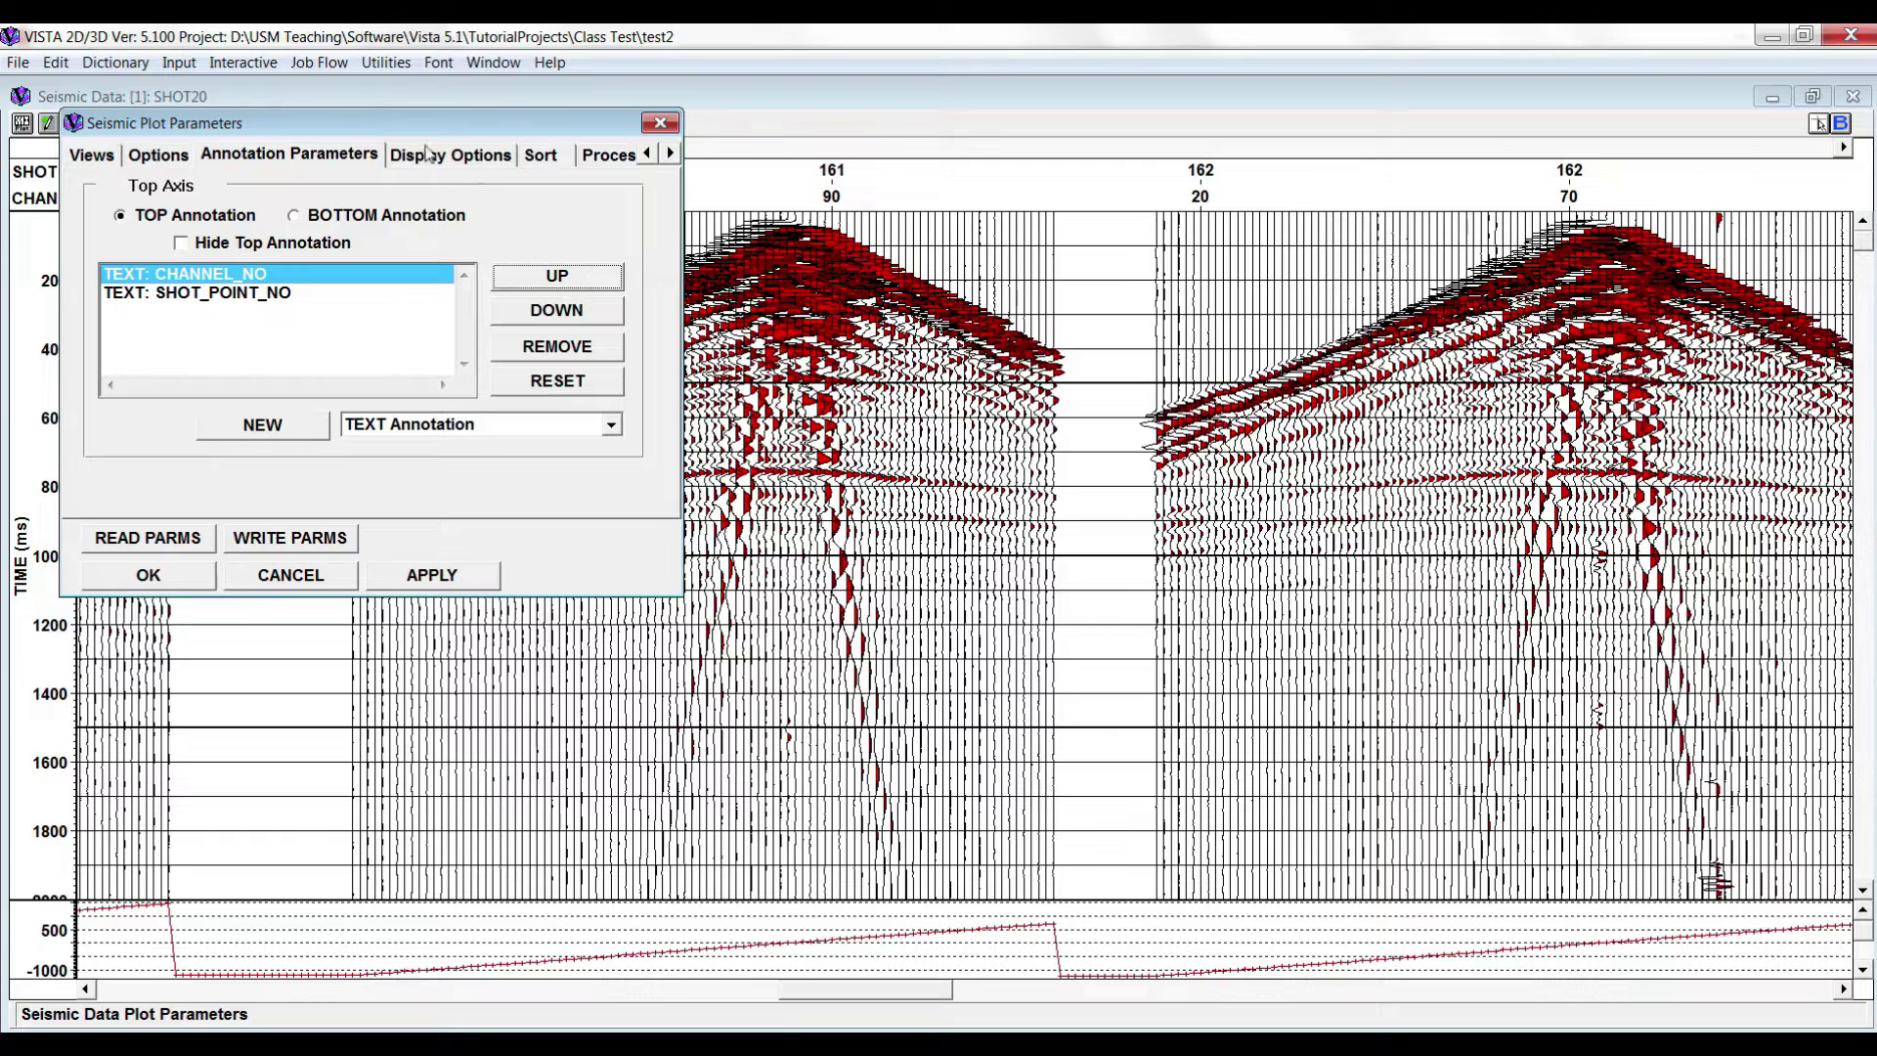
{"action": "left_click_drag", "start_coordinate": [451, 126], "coordinate": [661, 139]}
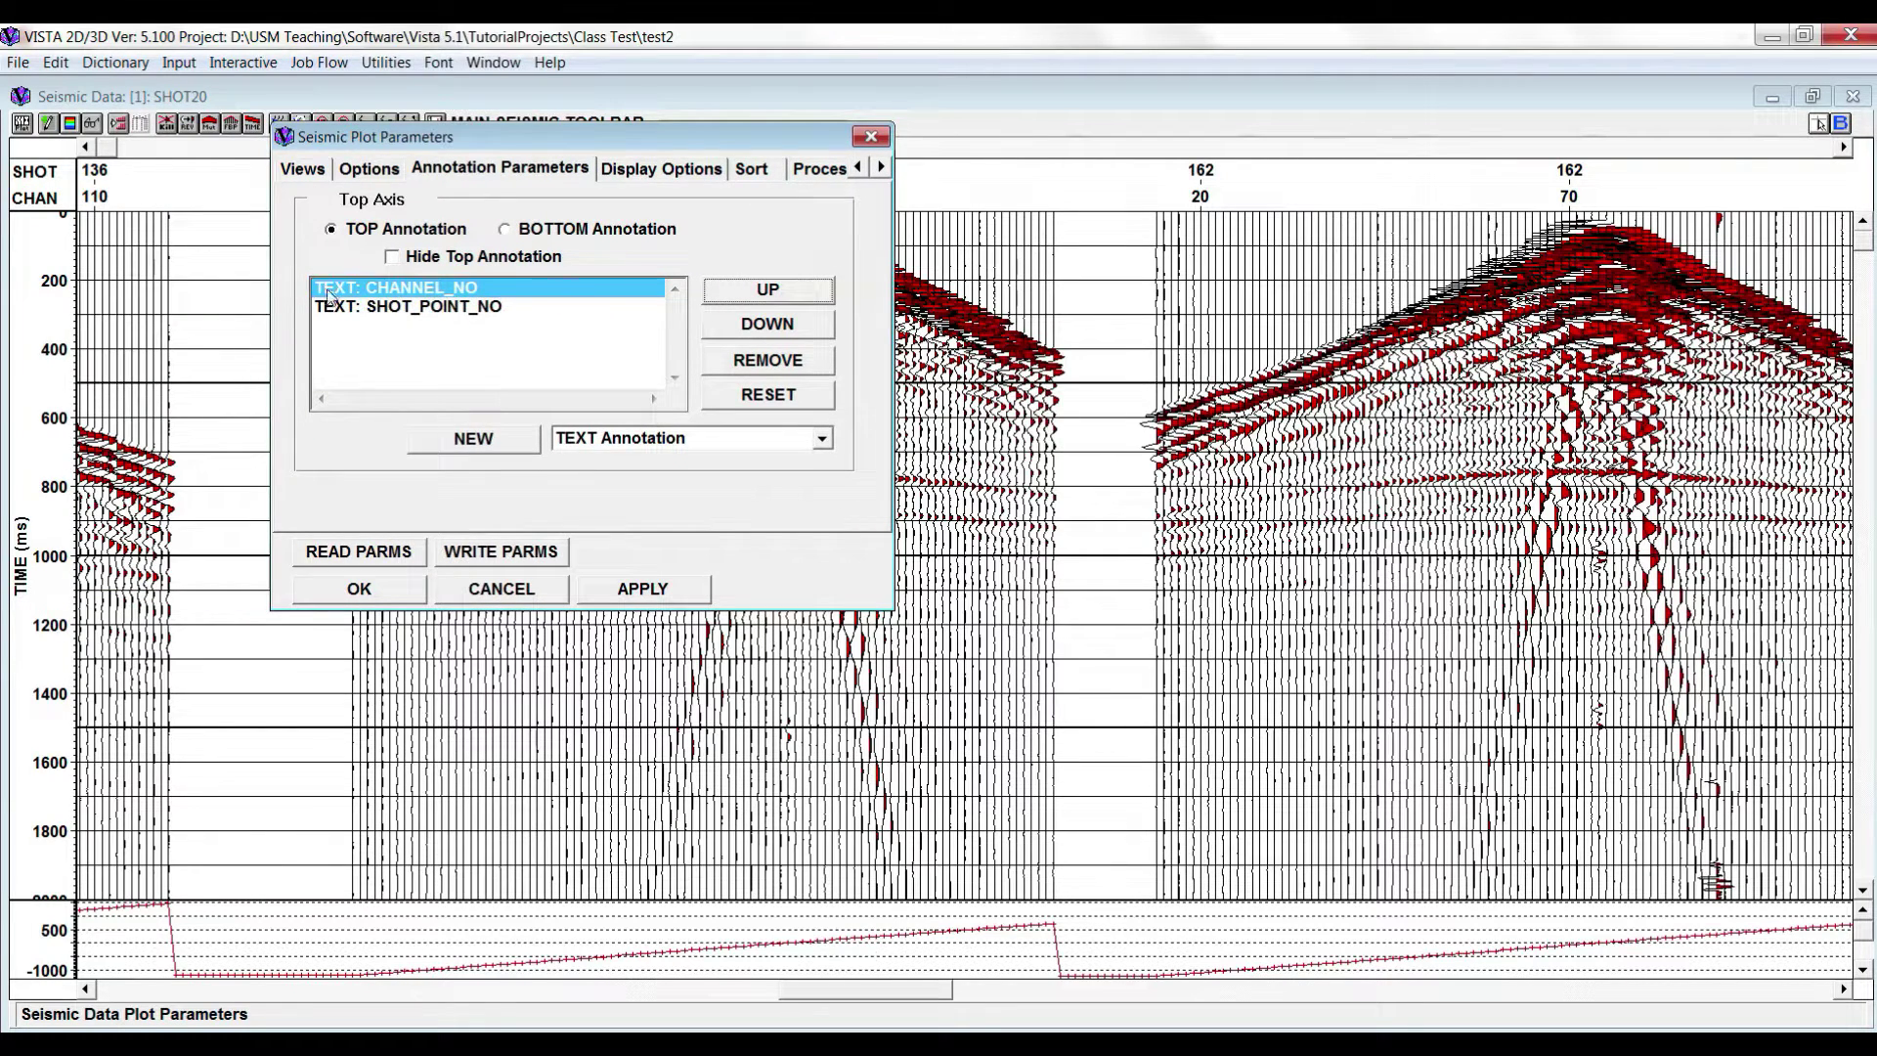
{"action": "left_click", "coordinate": [653, 596]}
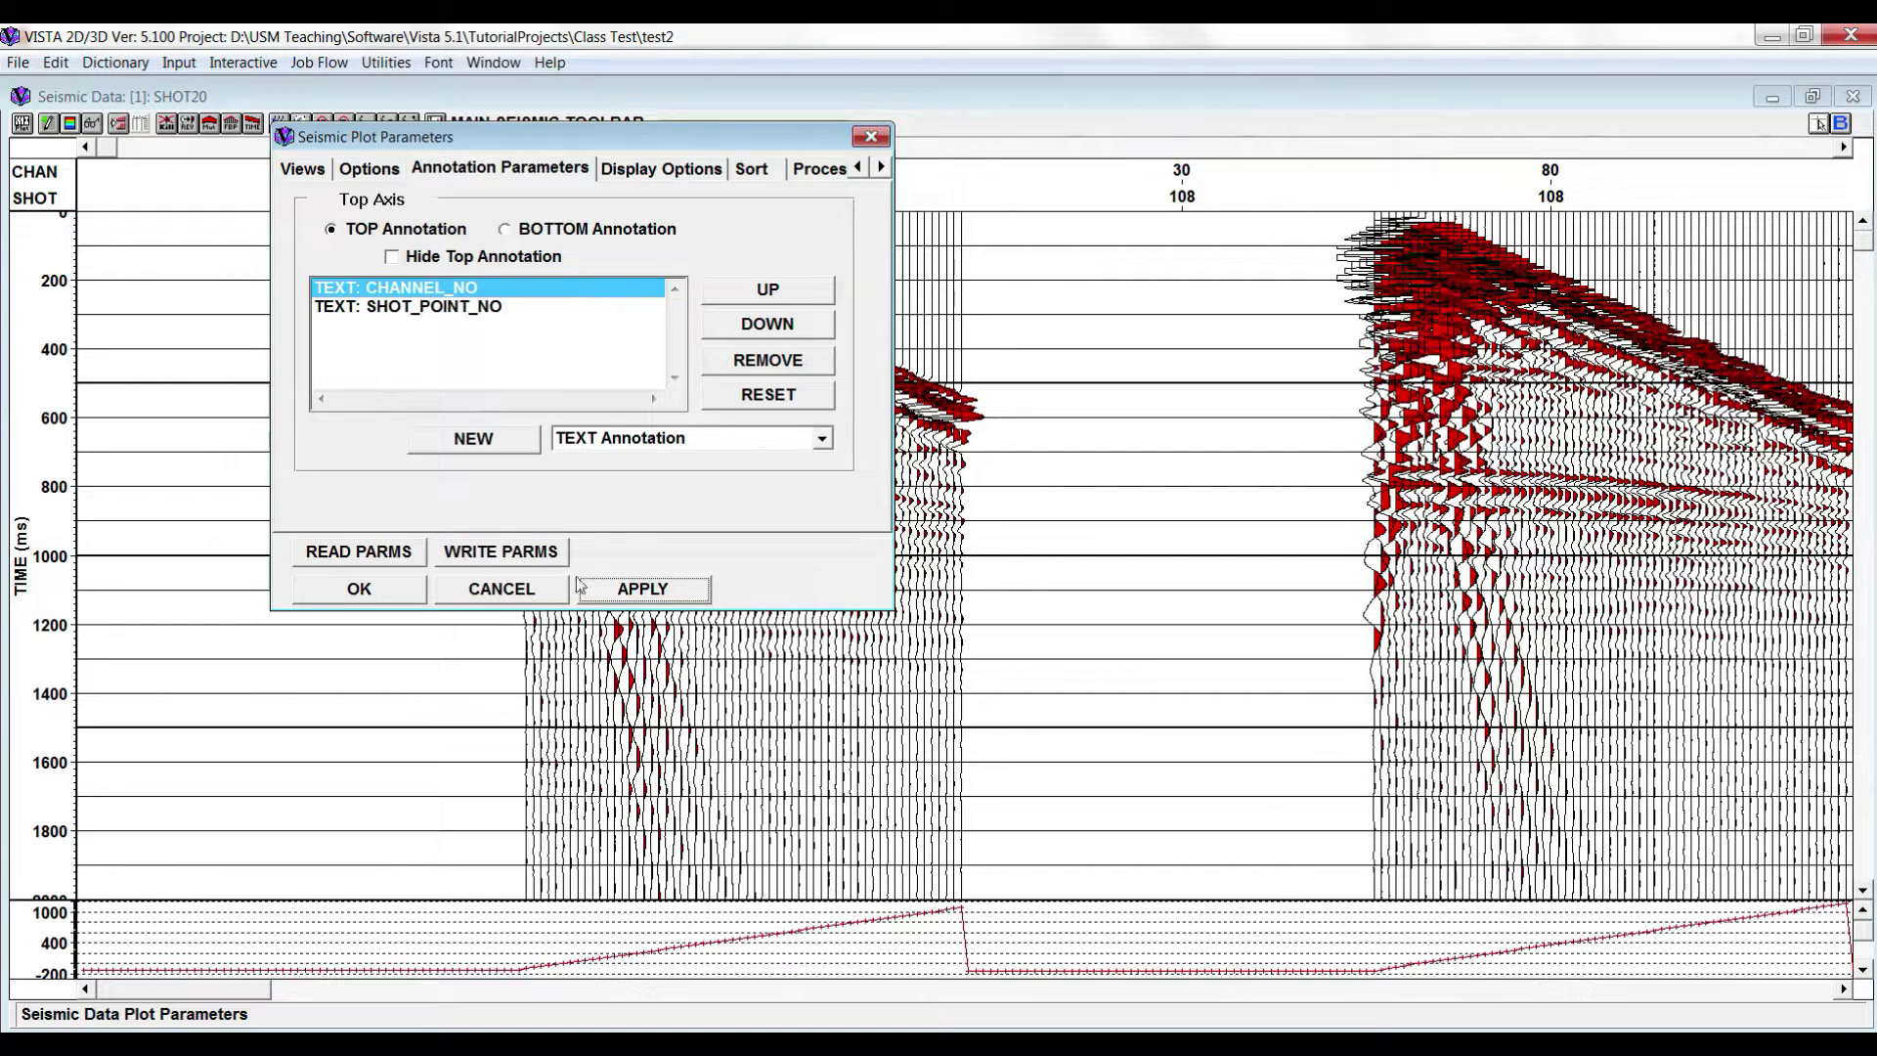
- Return CHANNEL_NO to below SHOT_POINT_NO in the top annotation order and apply it
{"action": "left_click", "coordinate": [773, 335]}
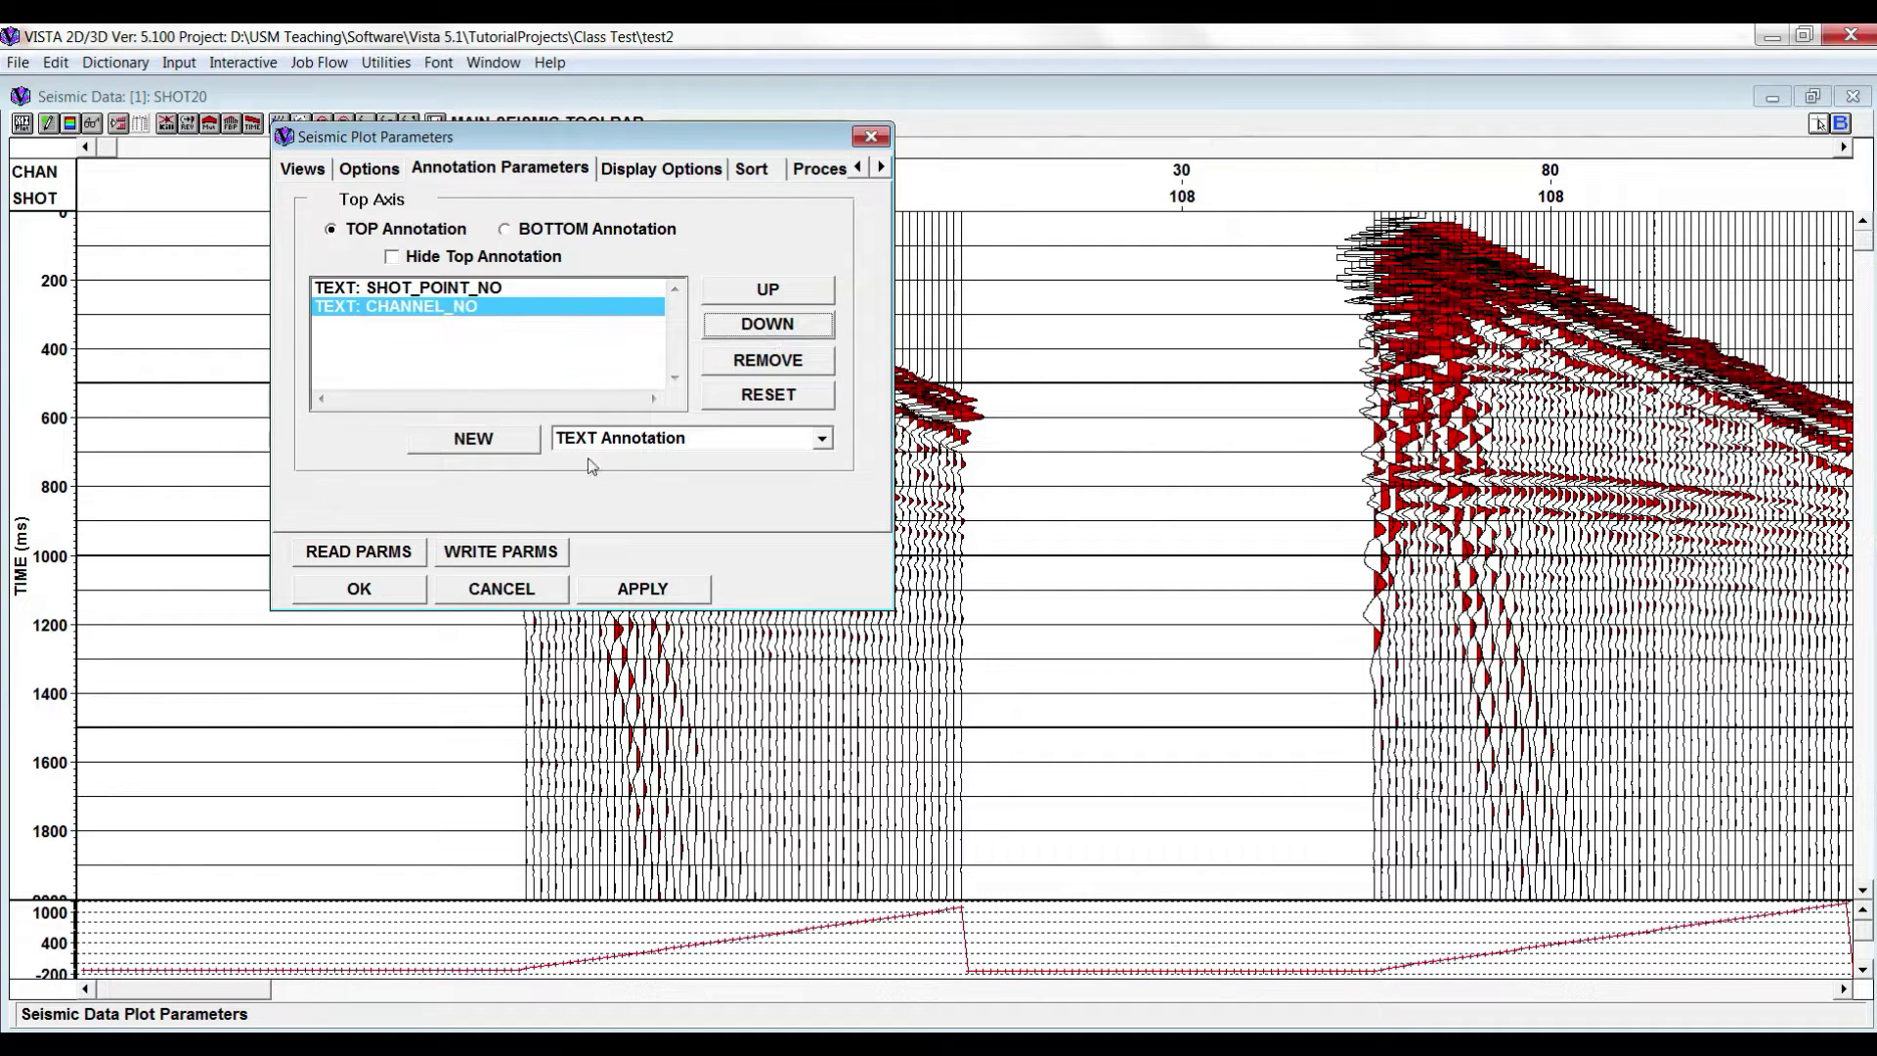
{"action": "left_click", "coordinate": [671, 604]}
{"action": "left_click_drag", "start_coordinate": [611, 137], "coordinate": [410, 104]}
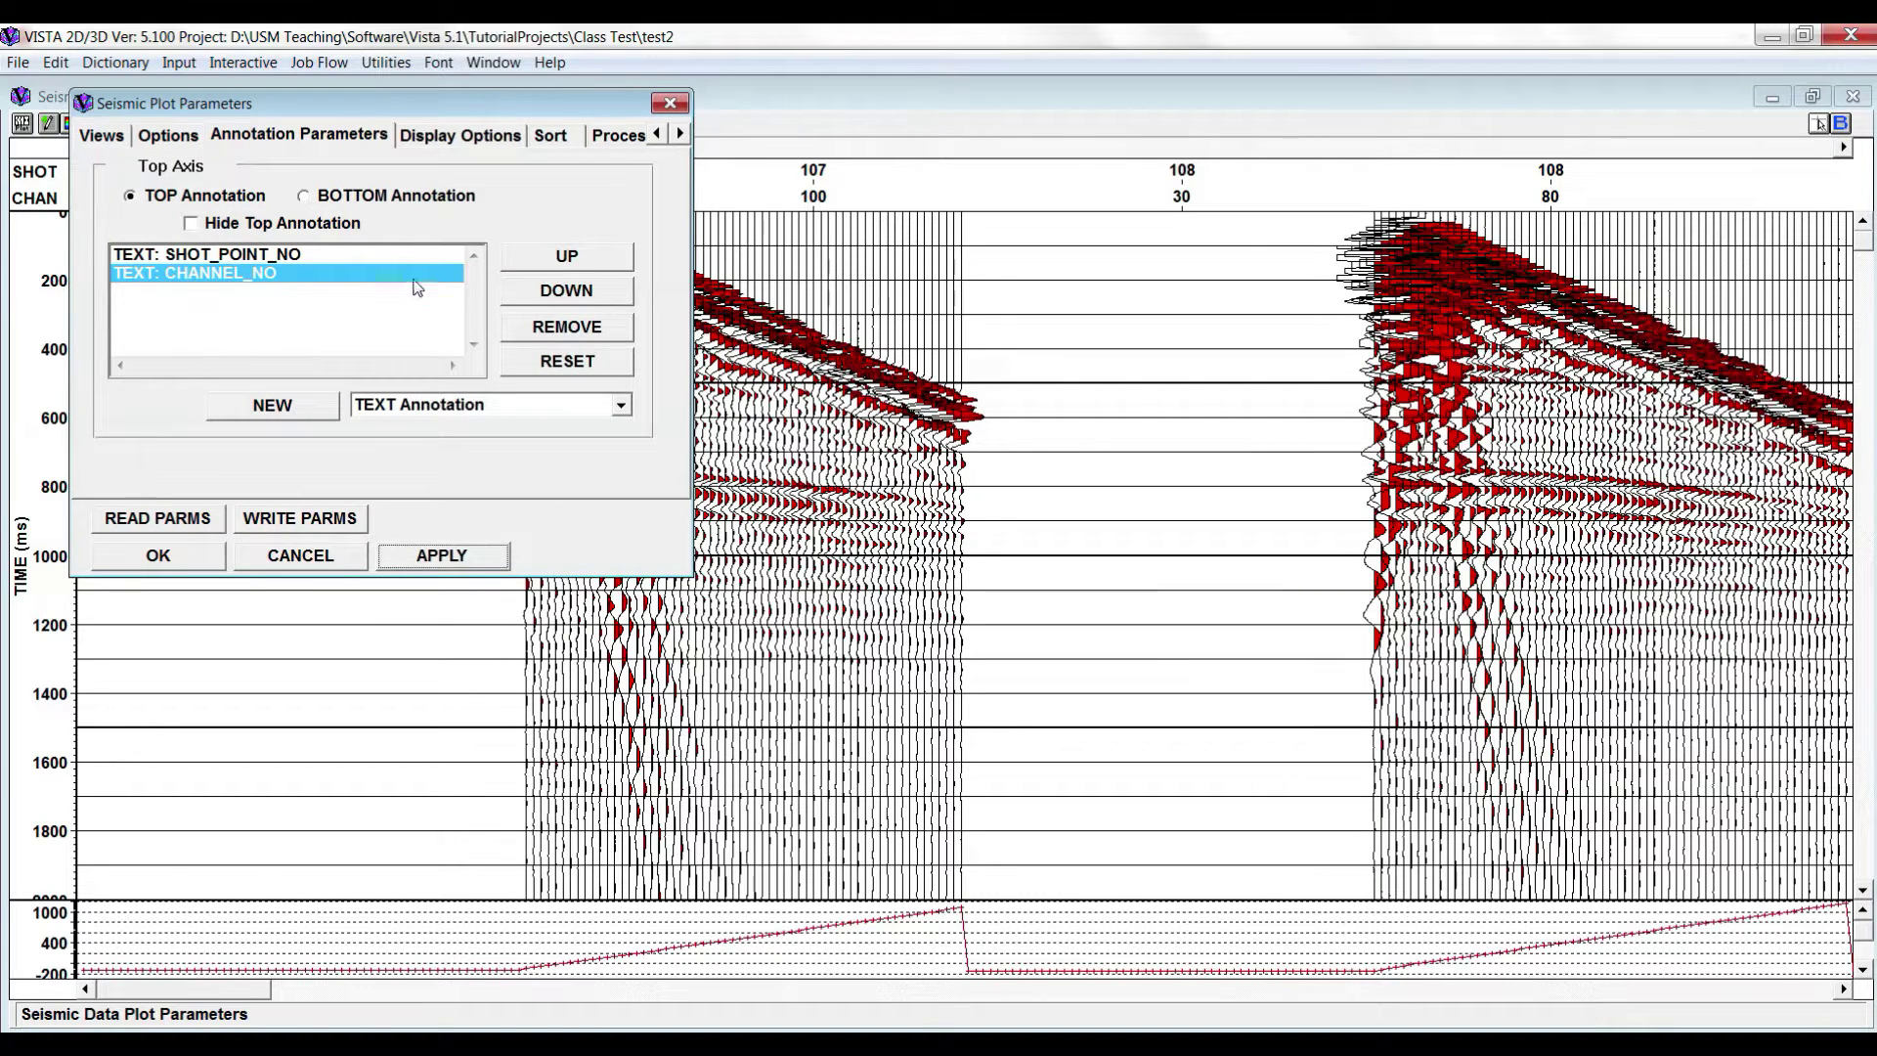
- Add a text annotation for the CMP_NO header to the top axis and apply it to the plot
{"action": "left_click", "coordinate": [264, 409]}
{"action": "left_click", "coordinate": [325, 239]}
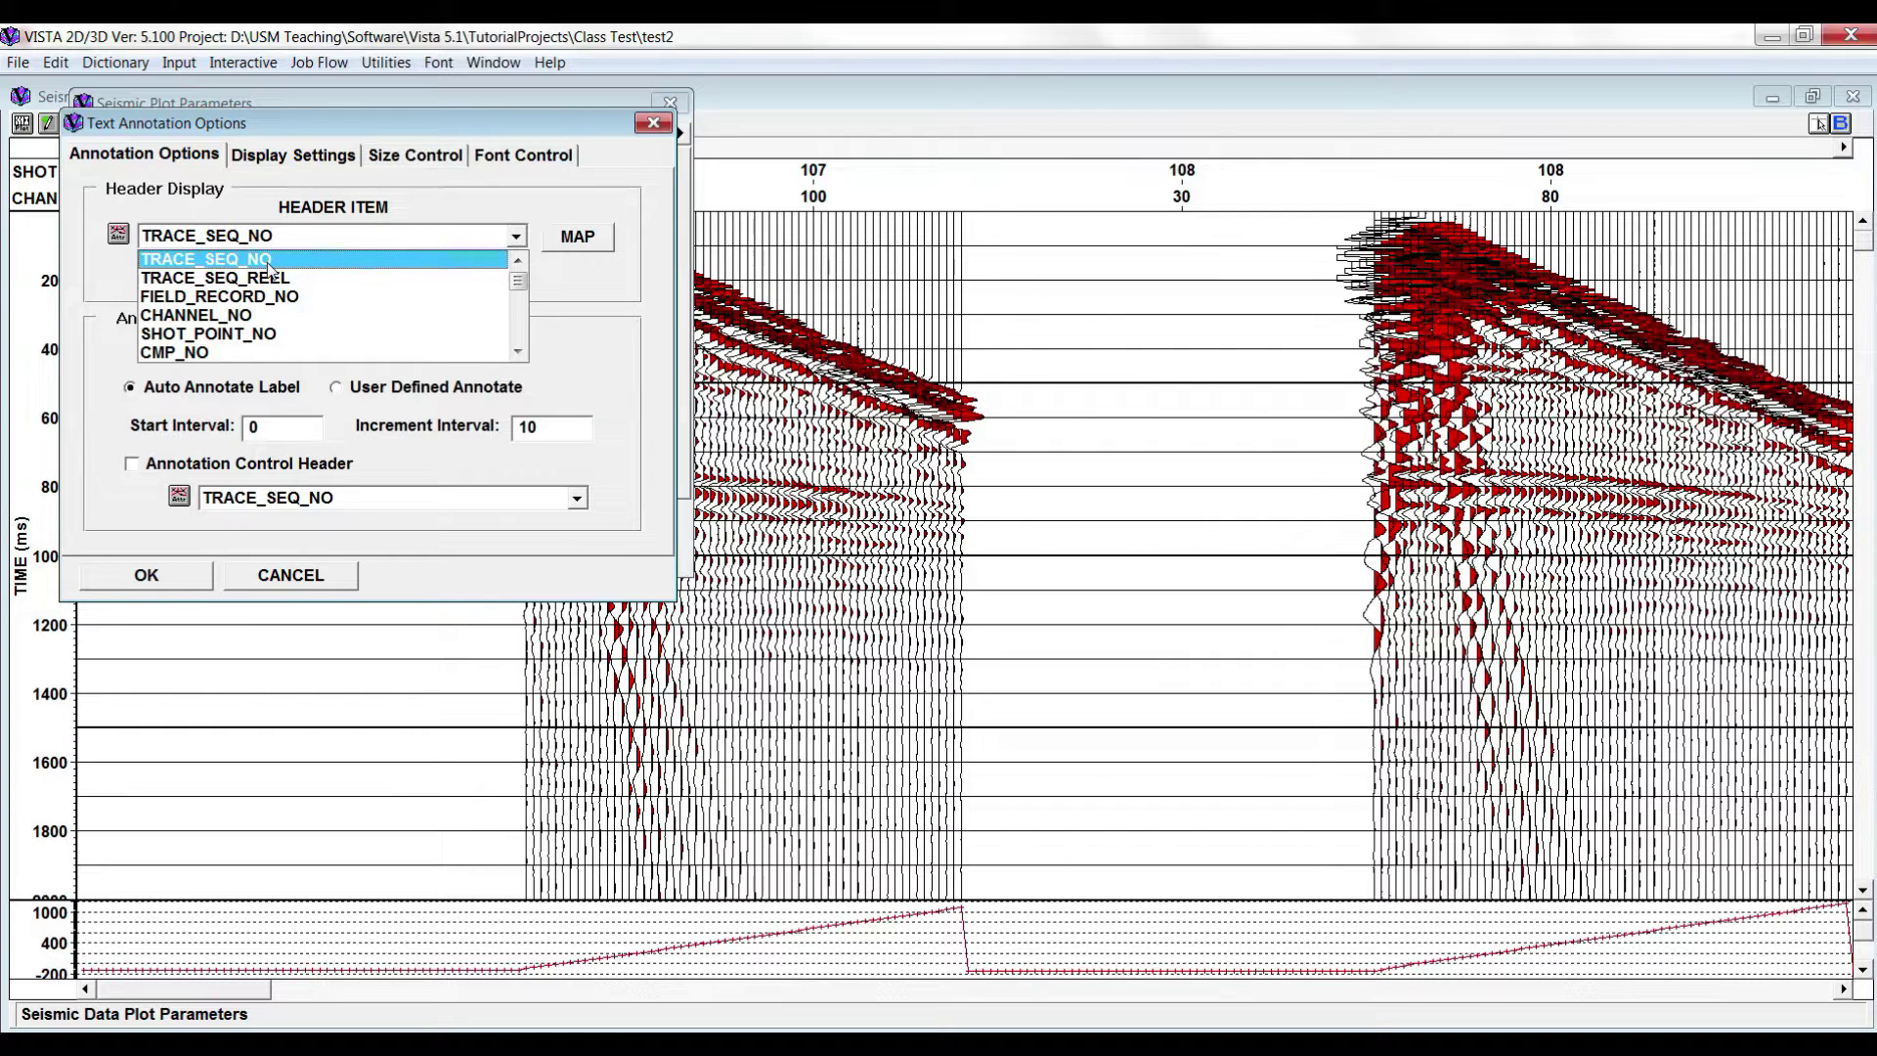
{"action": "left_click", "coordinate": [223, 352]}
{"action": "left_click", "coordinate": [183, 581]}
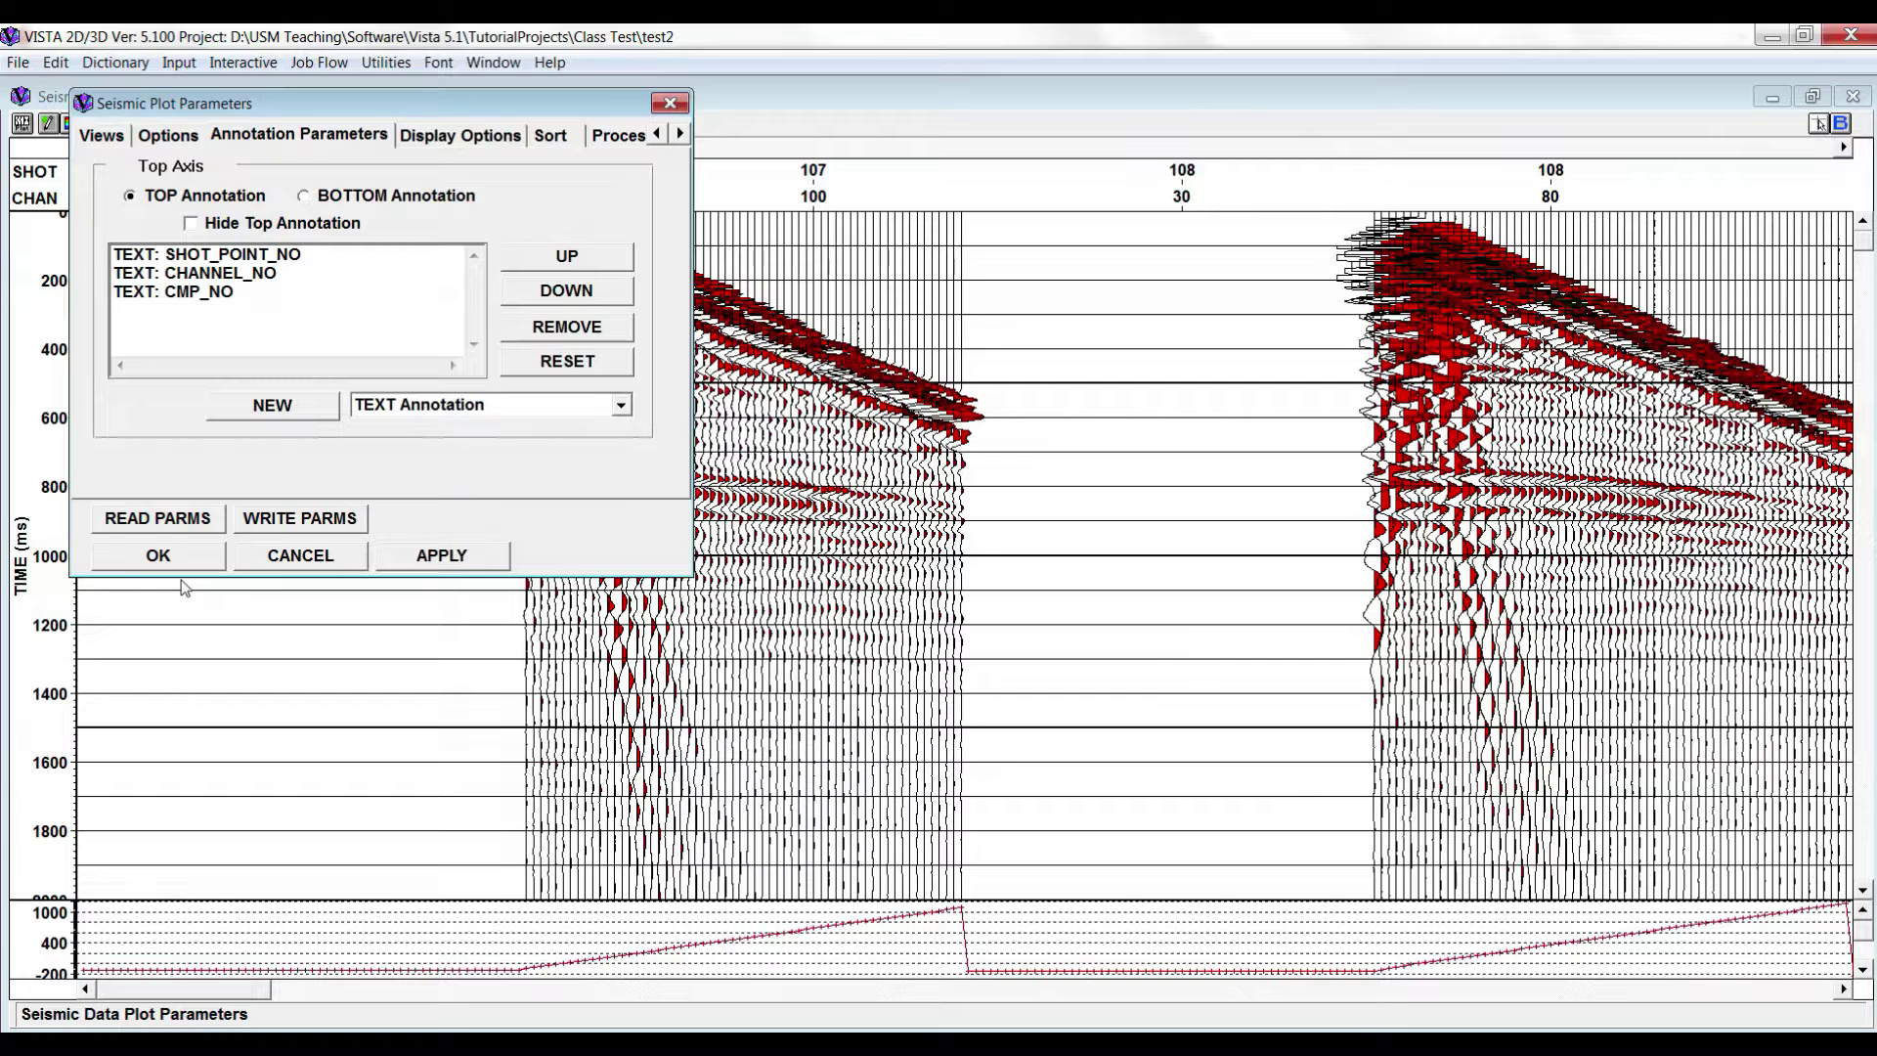
{"action": "left_click", "coordinate": [454, 561]}
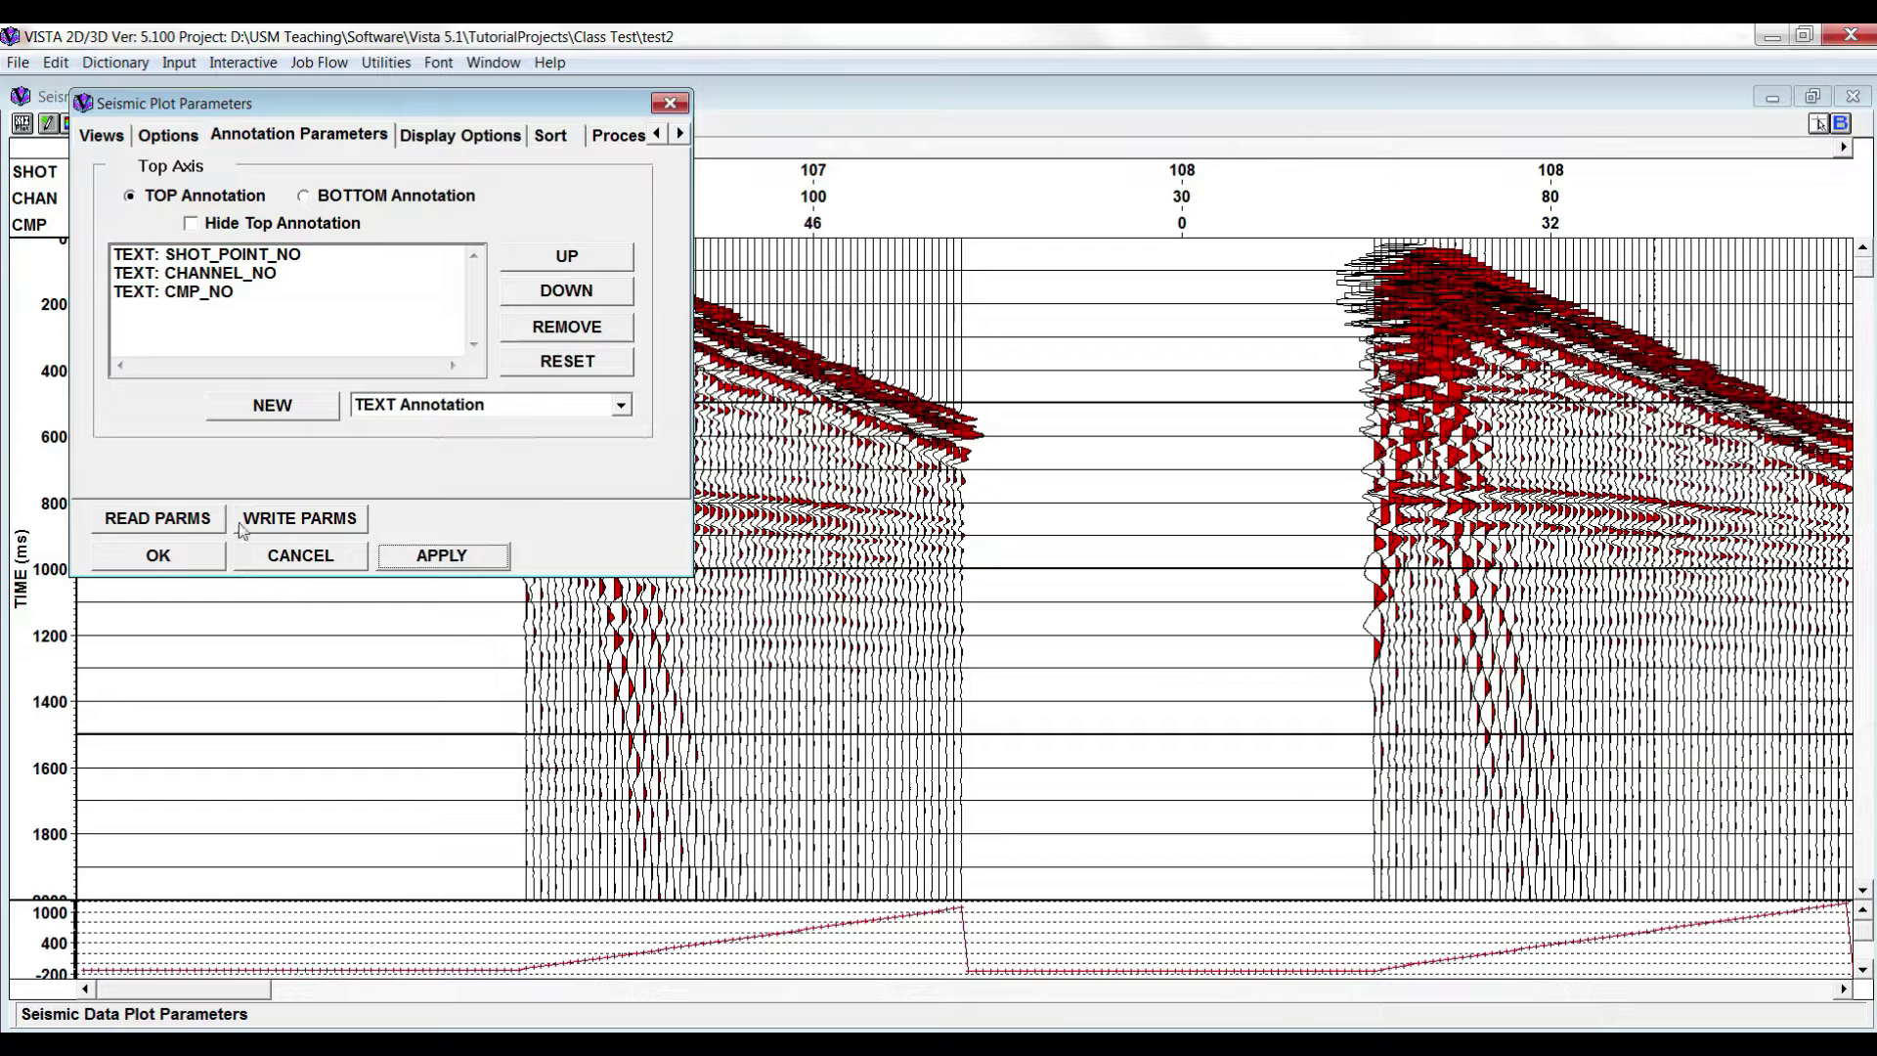
- Review the plot's display window, sort, scaling, color, dead trace overlay and timing line settings
{"action": "left_click", "coordinate": [500, 134]}
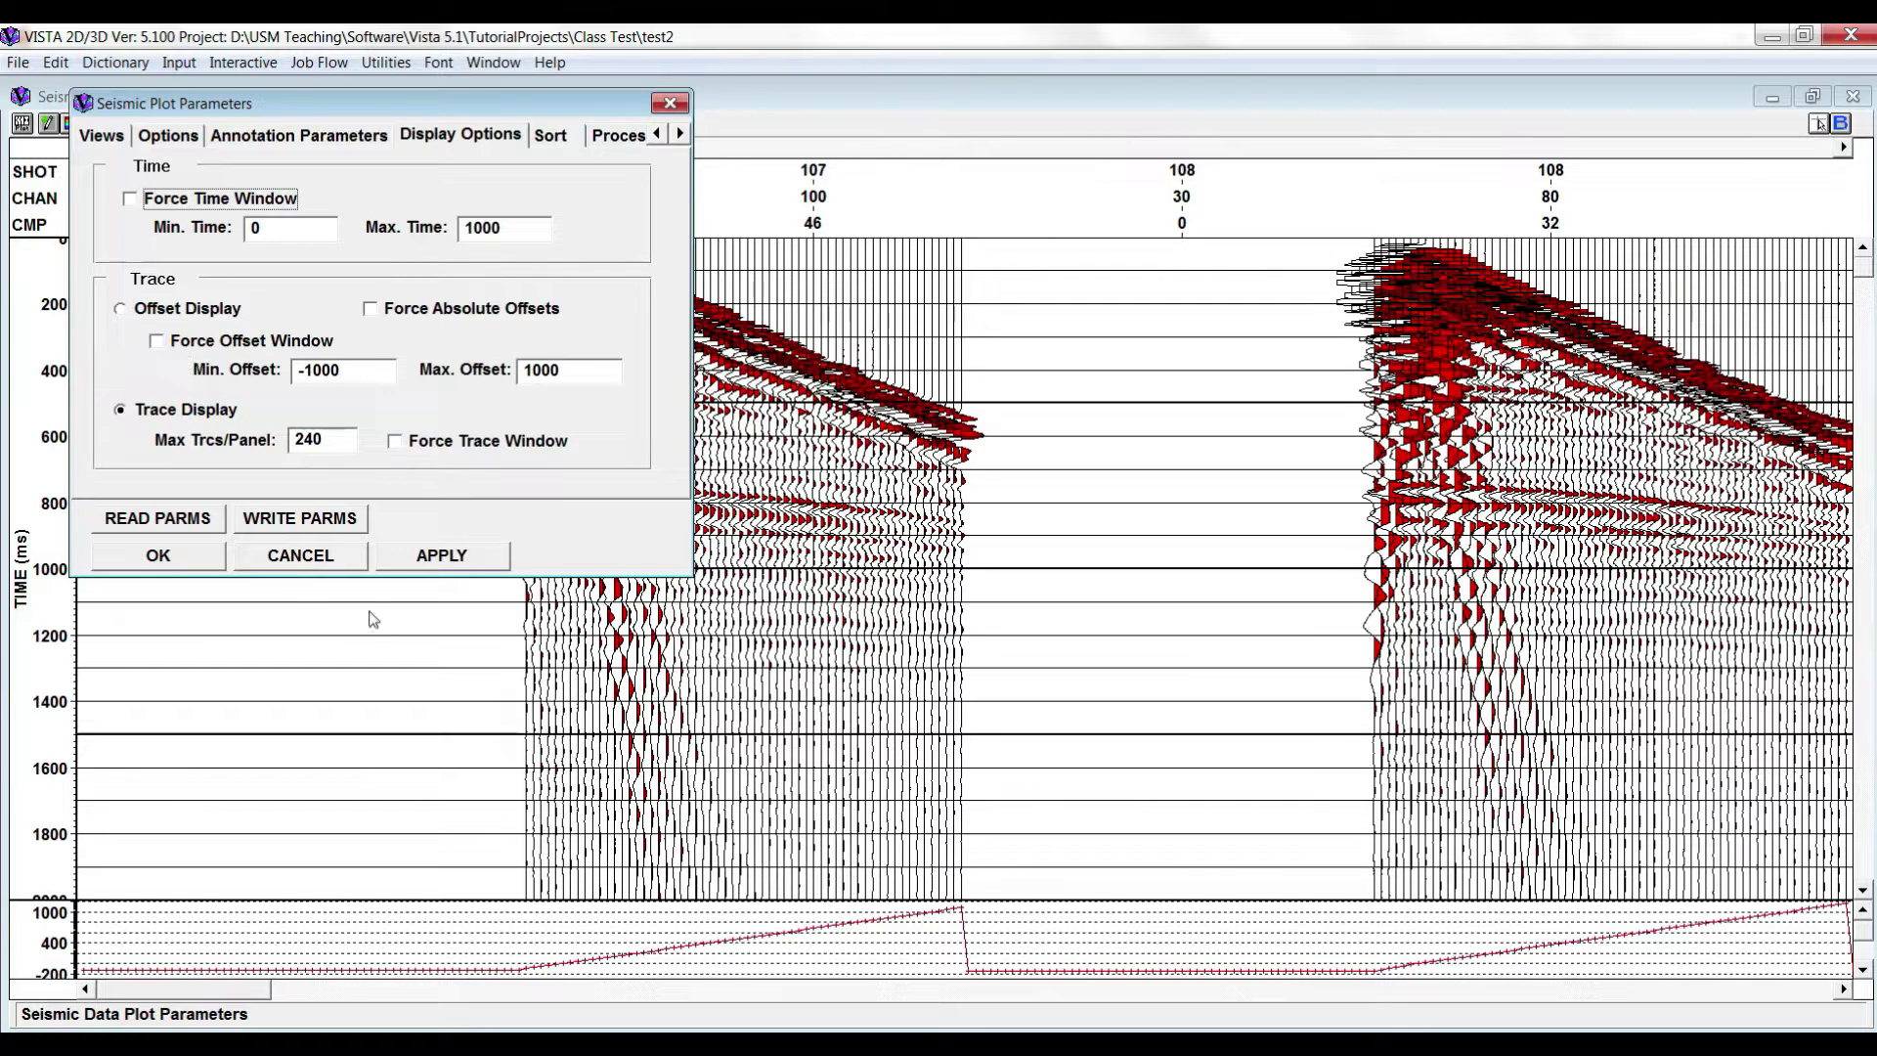
{"action": "left_click", "coordinate": [552, 137]}
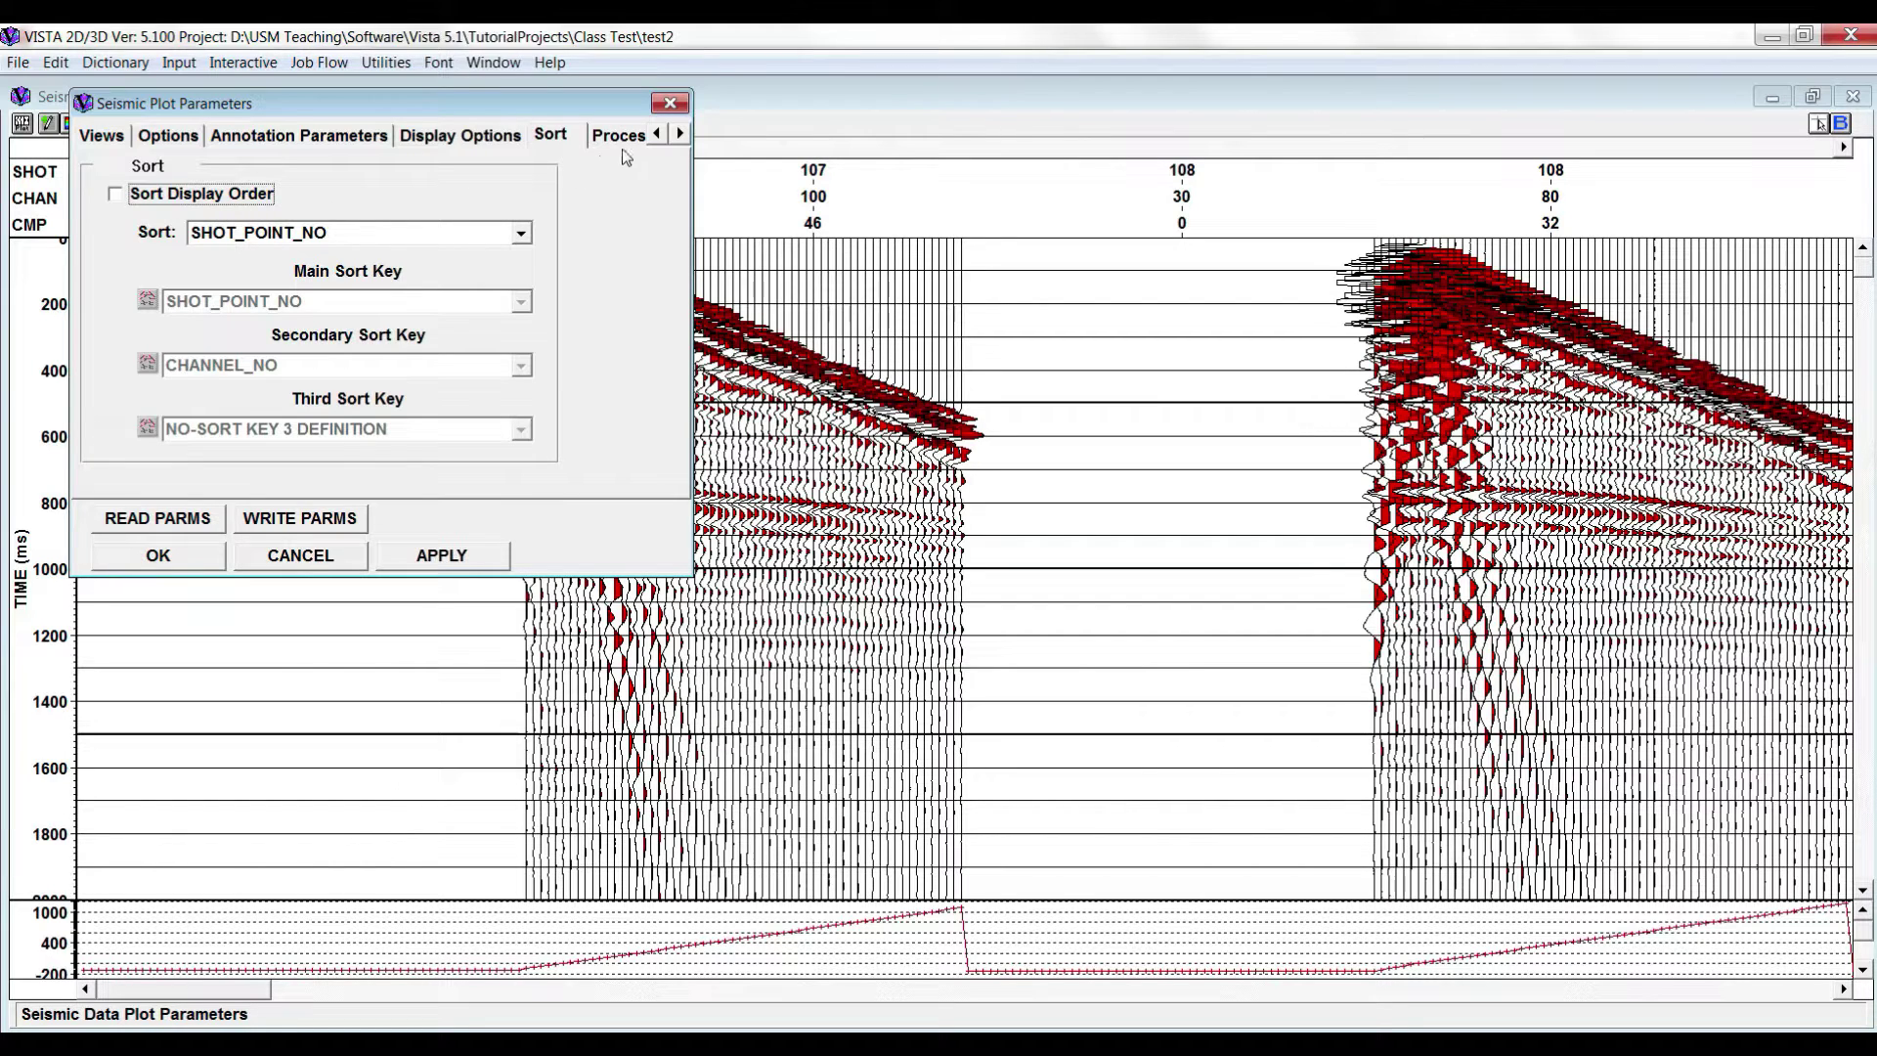
{"action": "left_click", "coordinate": [632, 137]}
{"action": "left_click", "coordinate": [618, 139]}
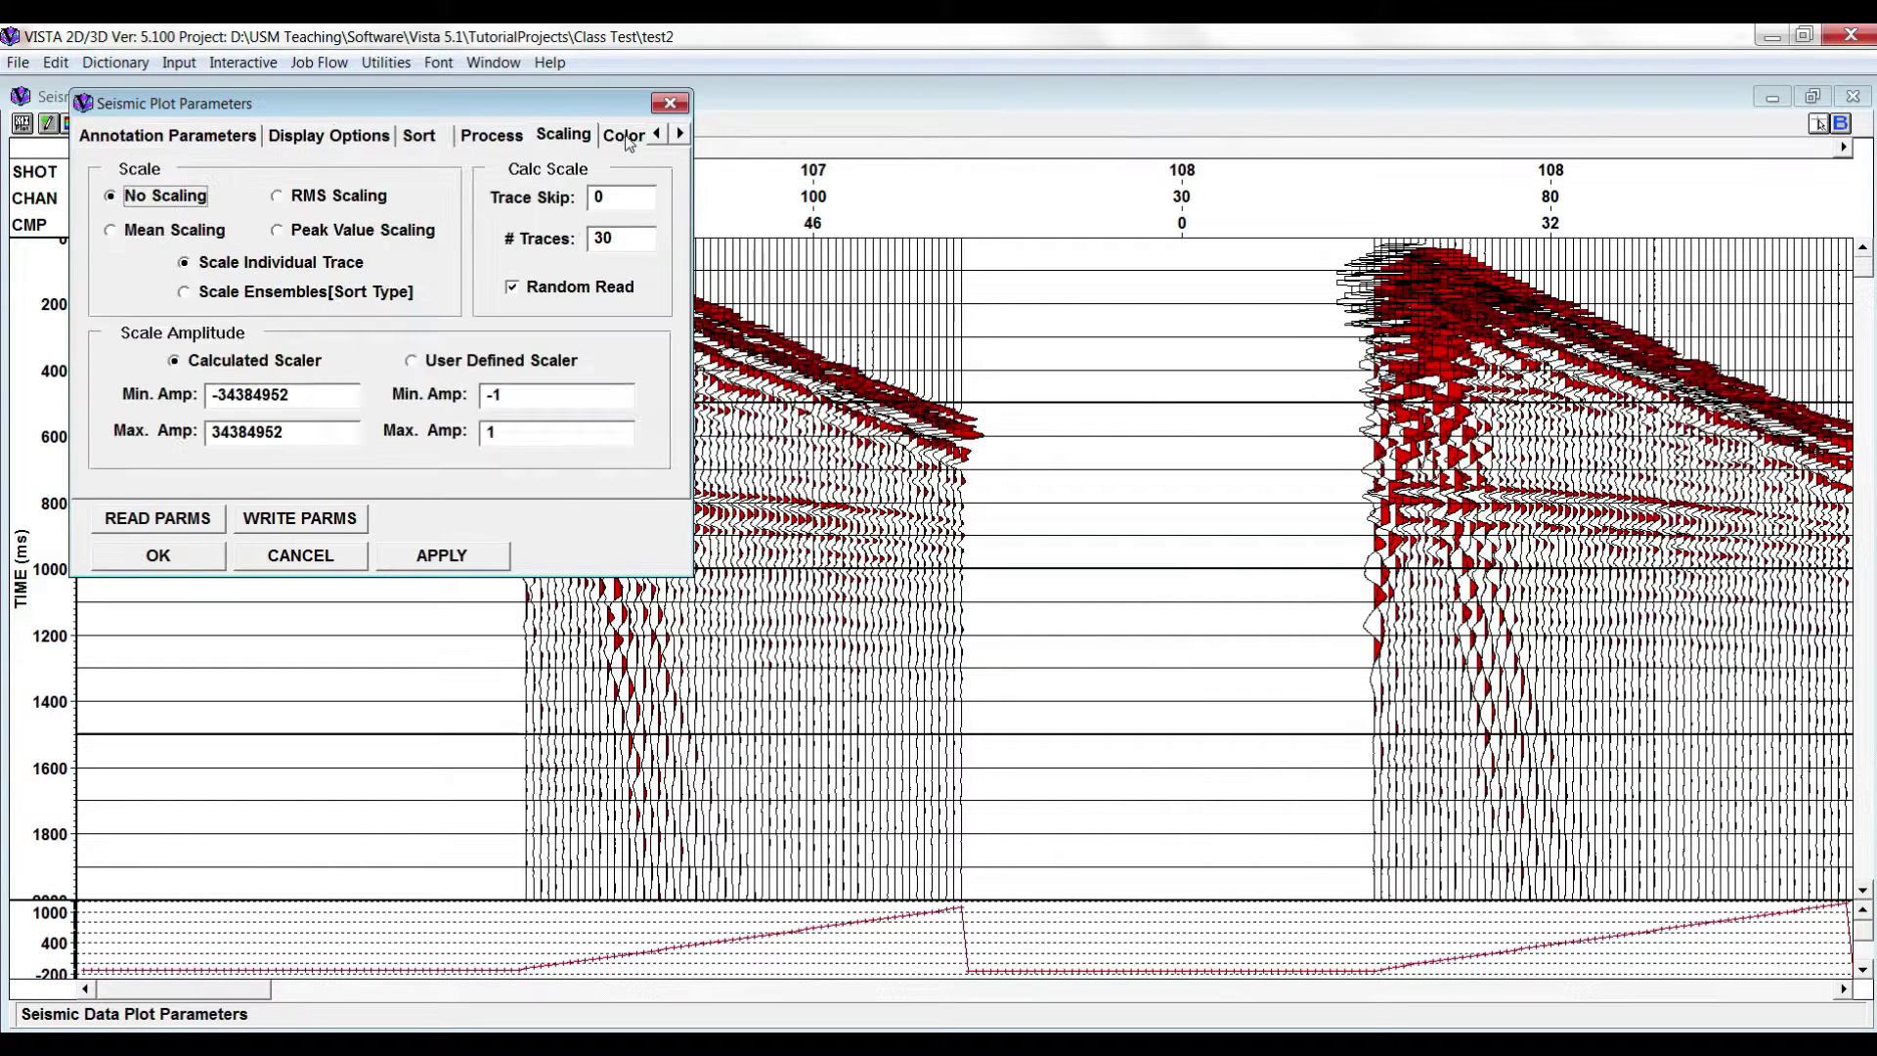
{"action": "left_click", "coordinate": [614, 142]}
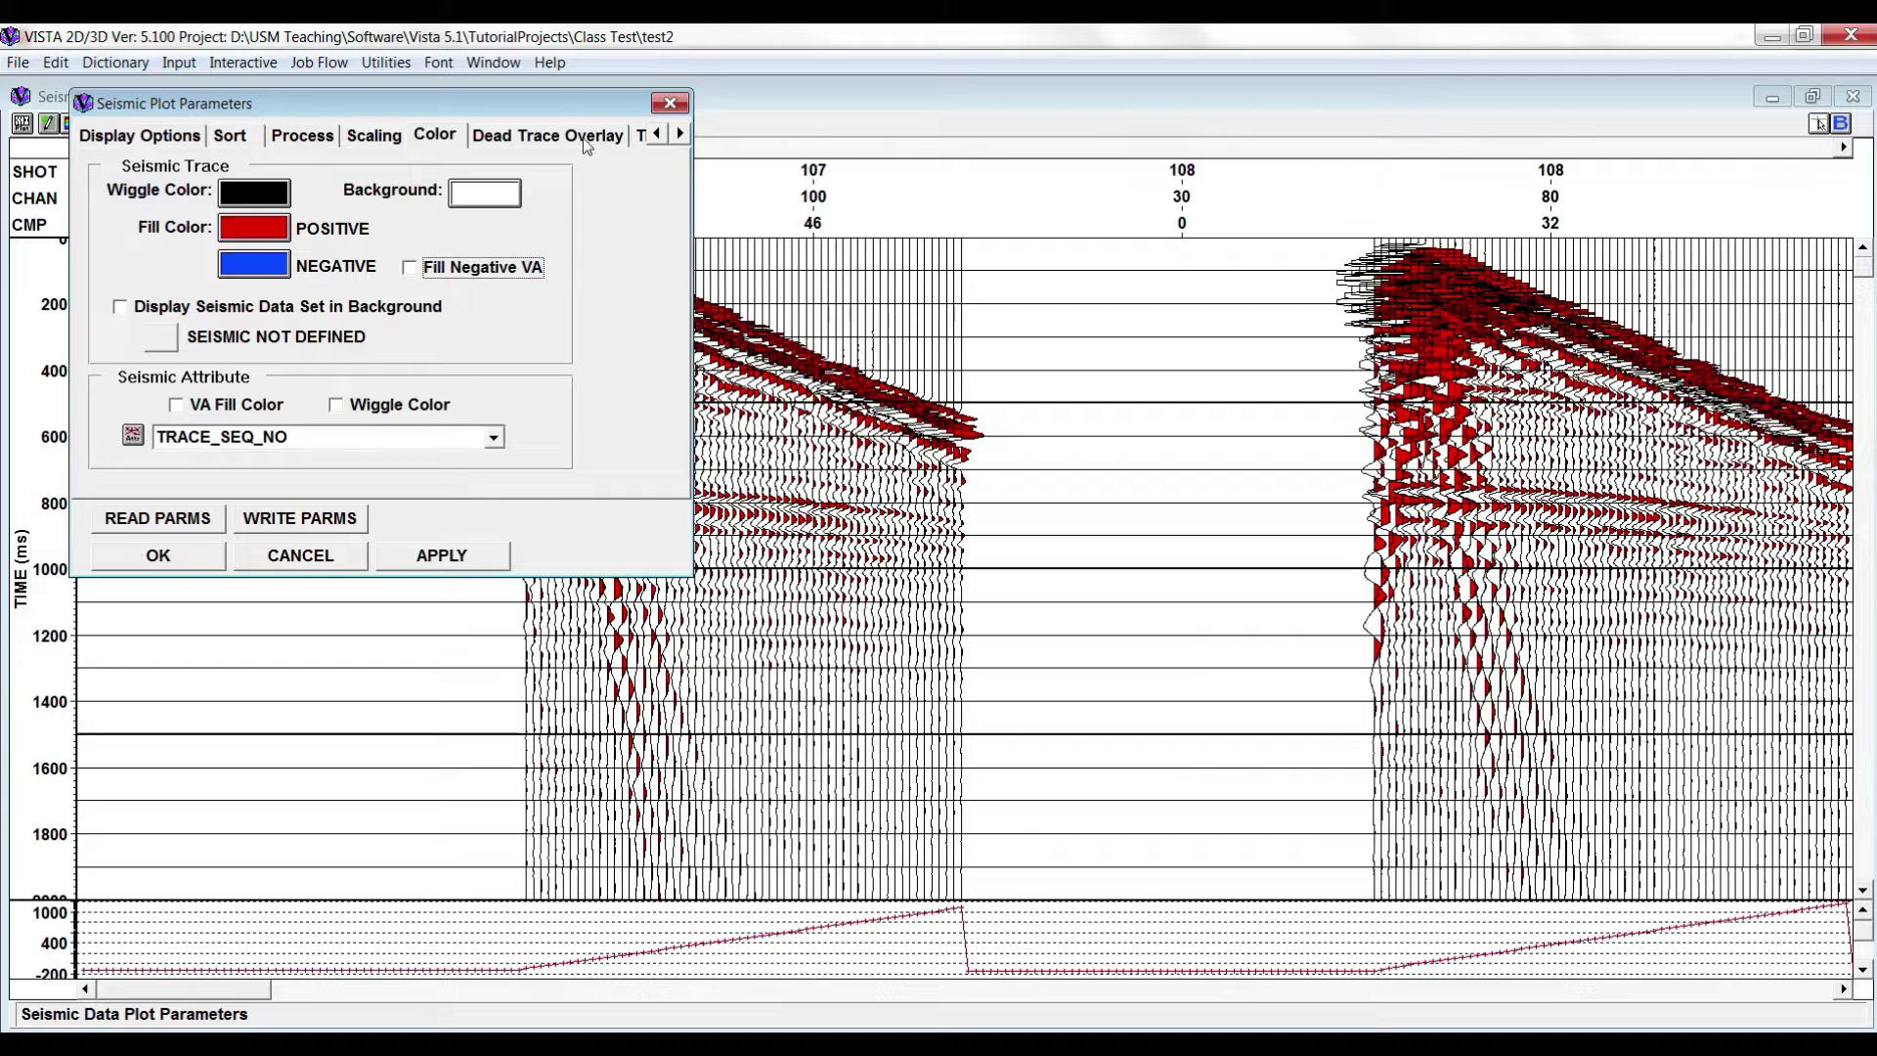
{"action": "left_click", "coordinate": [583, 143]}
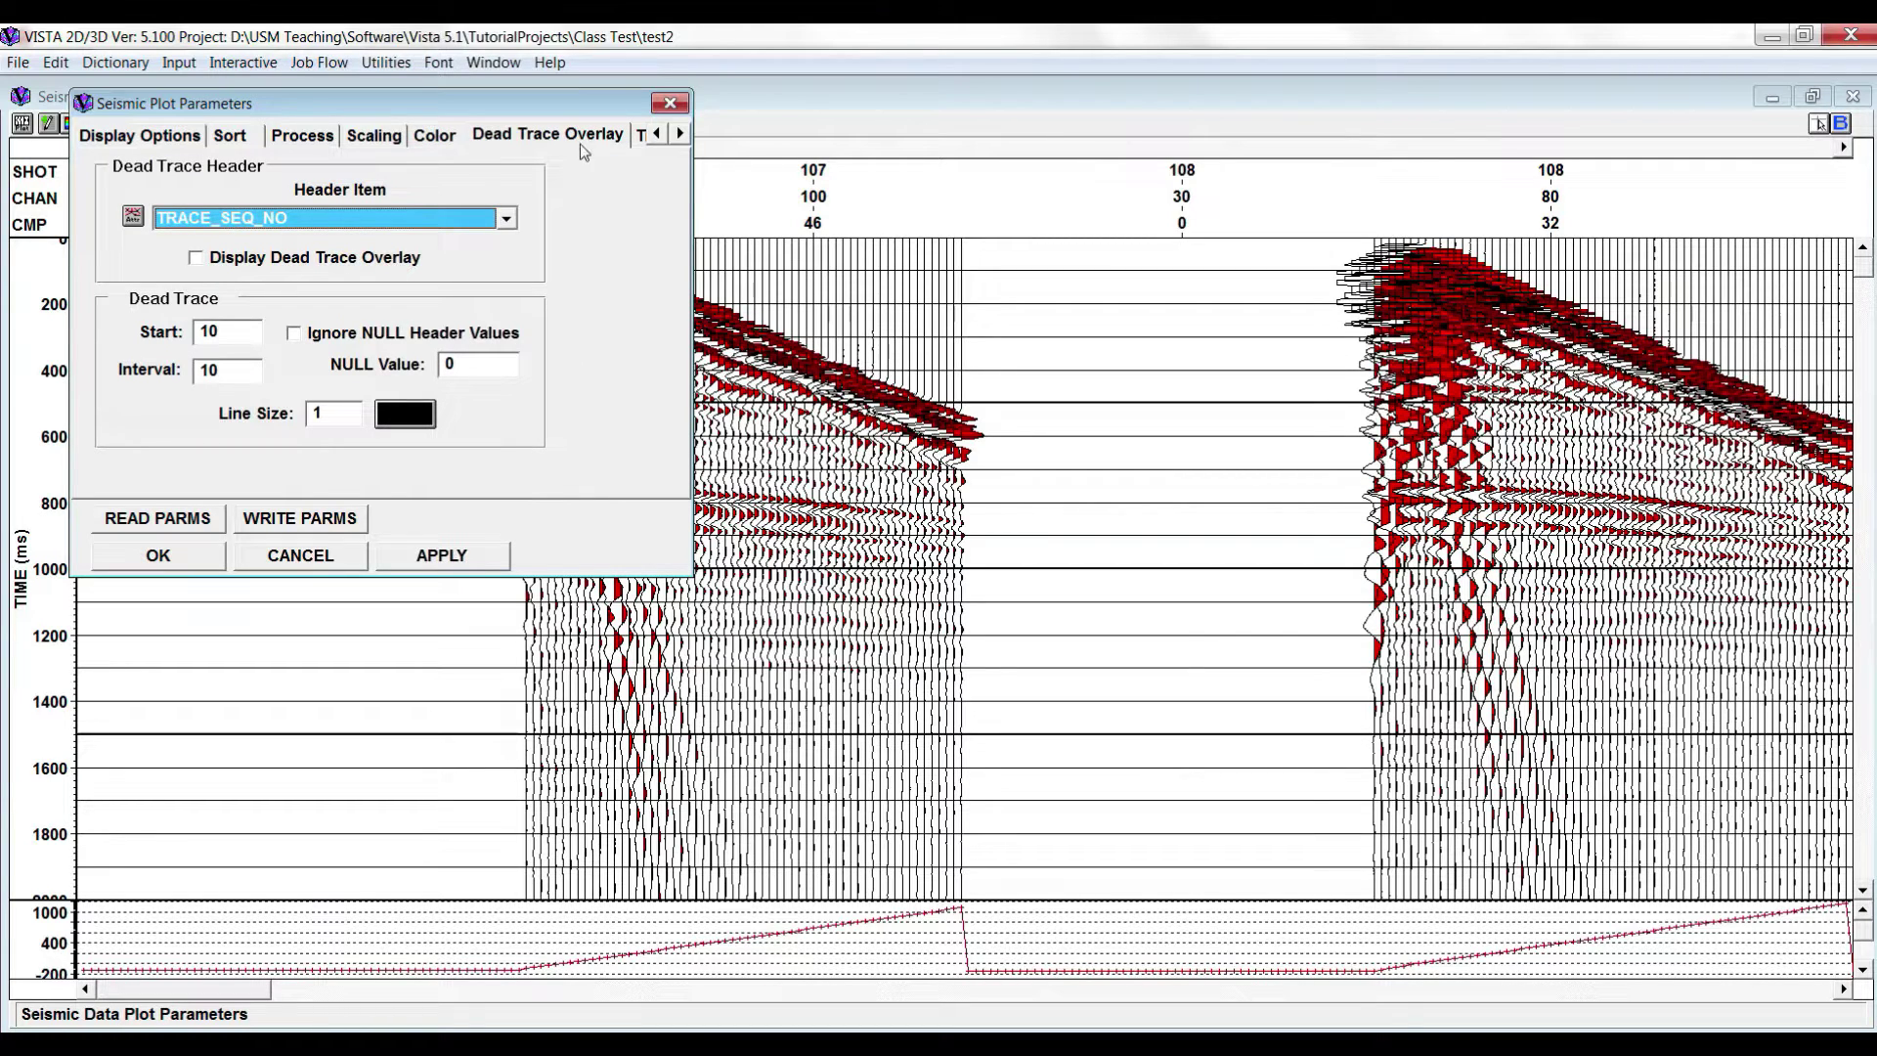
{"action": "left_click", "coordinate": [641, 137]}
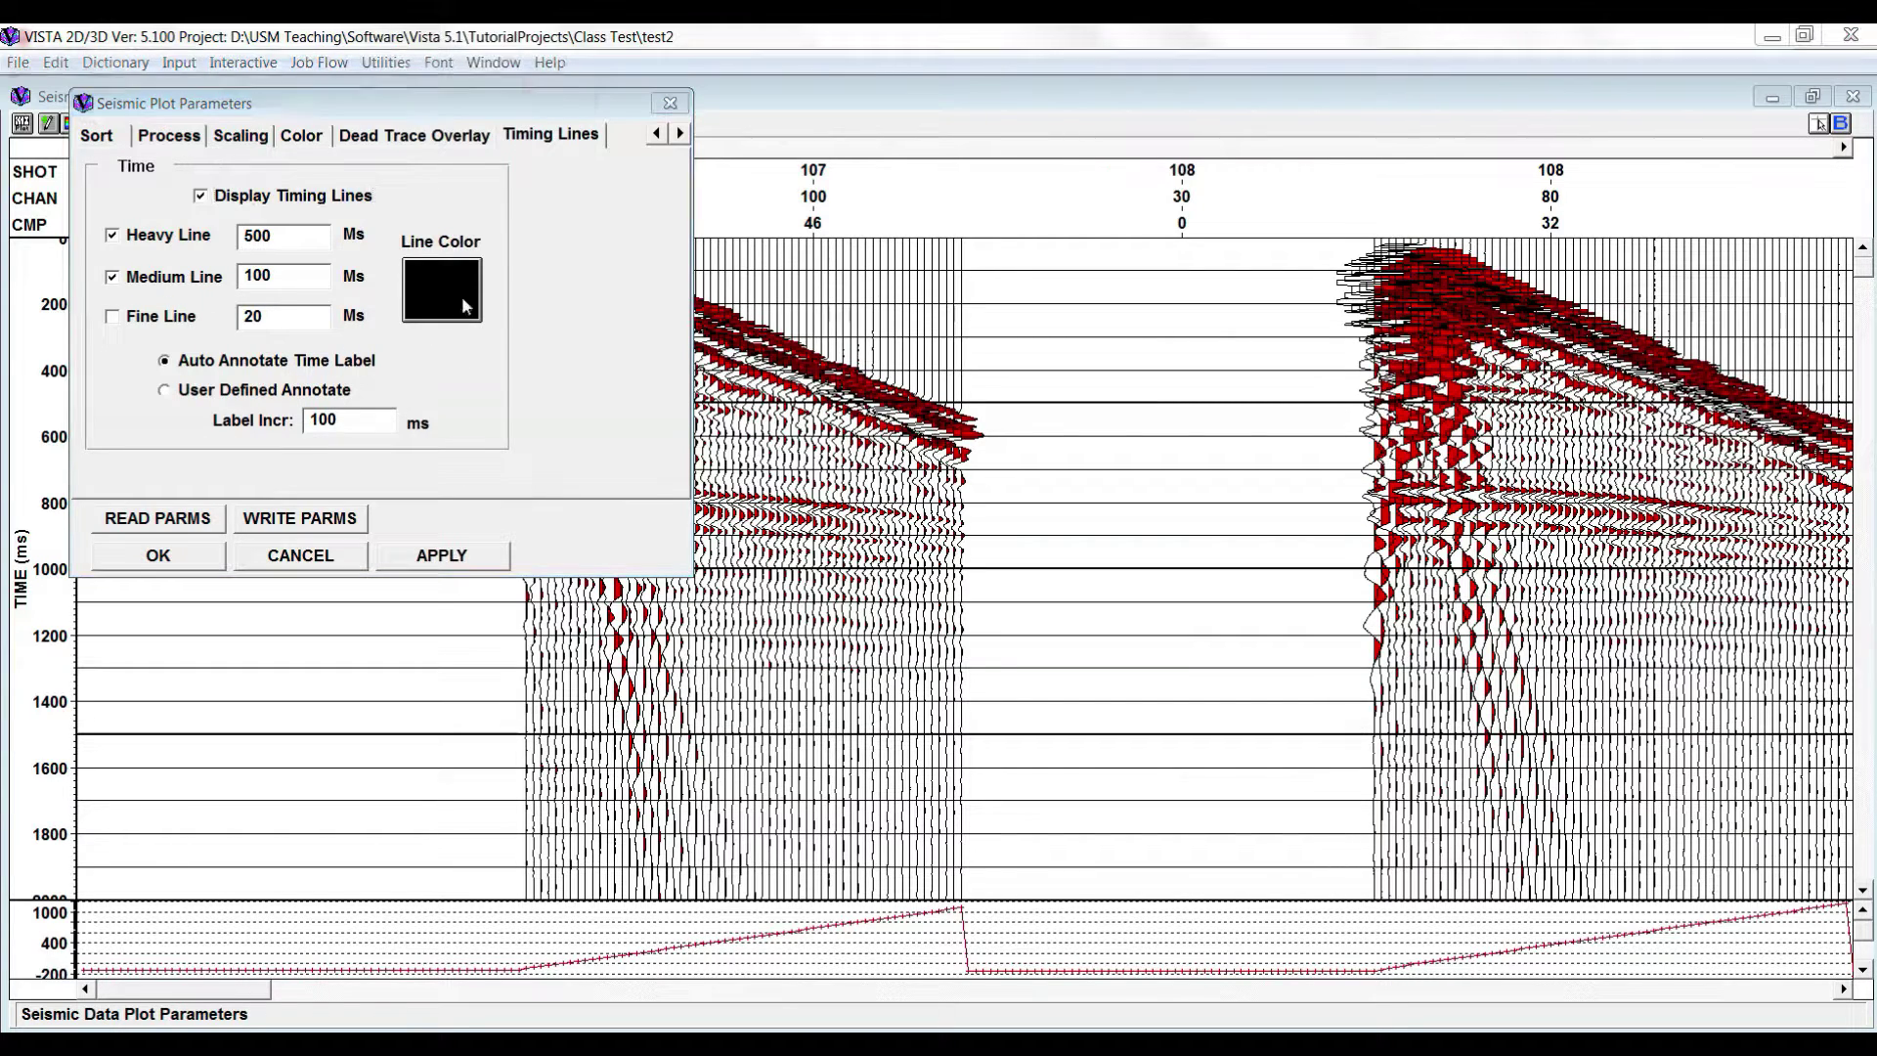
- Try to recolor the timing lines with a magenta shade from the color spectrum and apply it
{"action": "left_click", "coordinate": [450, 293]}
{"action": "left_click", "coordinate": [499, 156]}
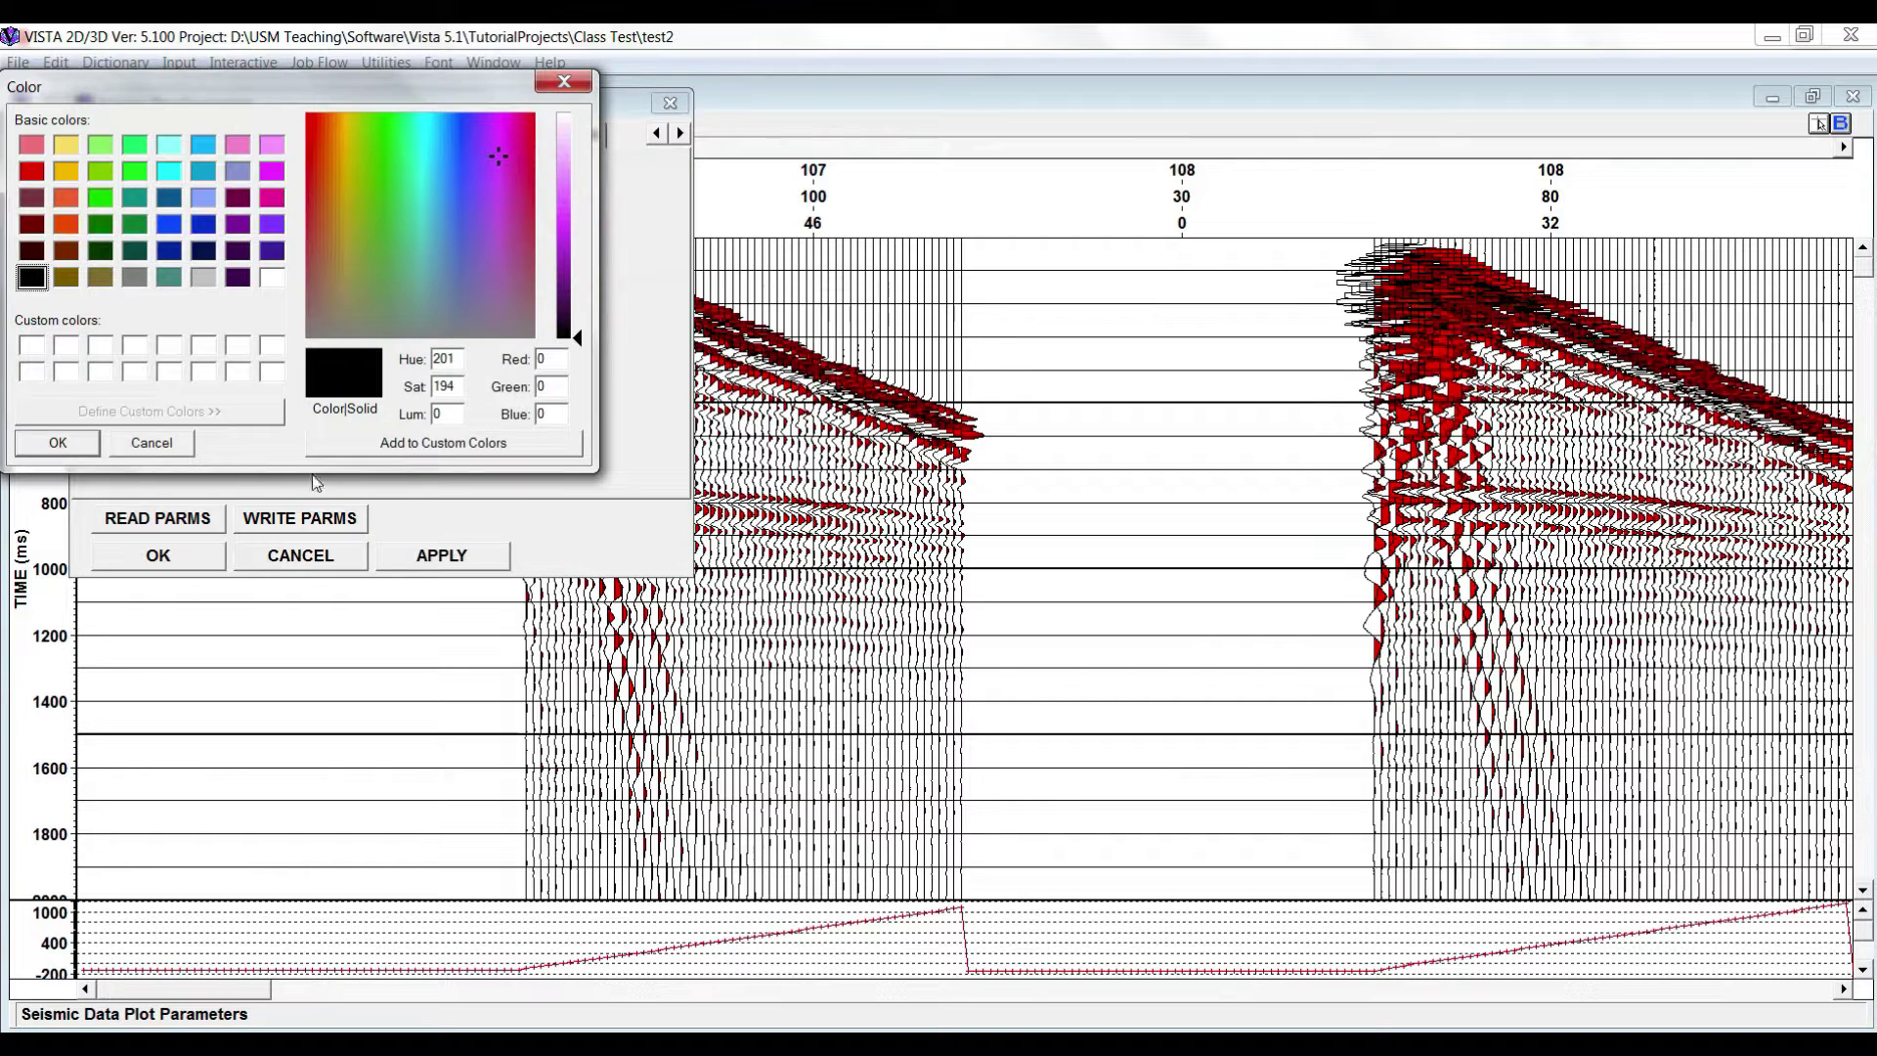
{"action": "left_click", "coordinate": [68, 450]}
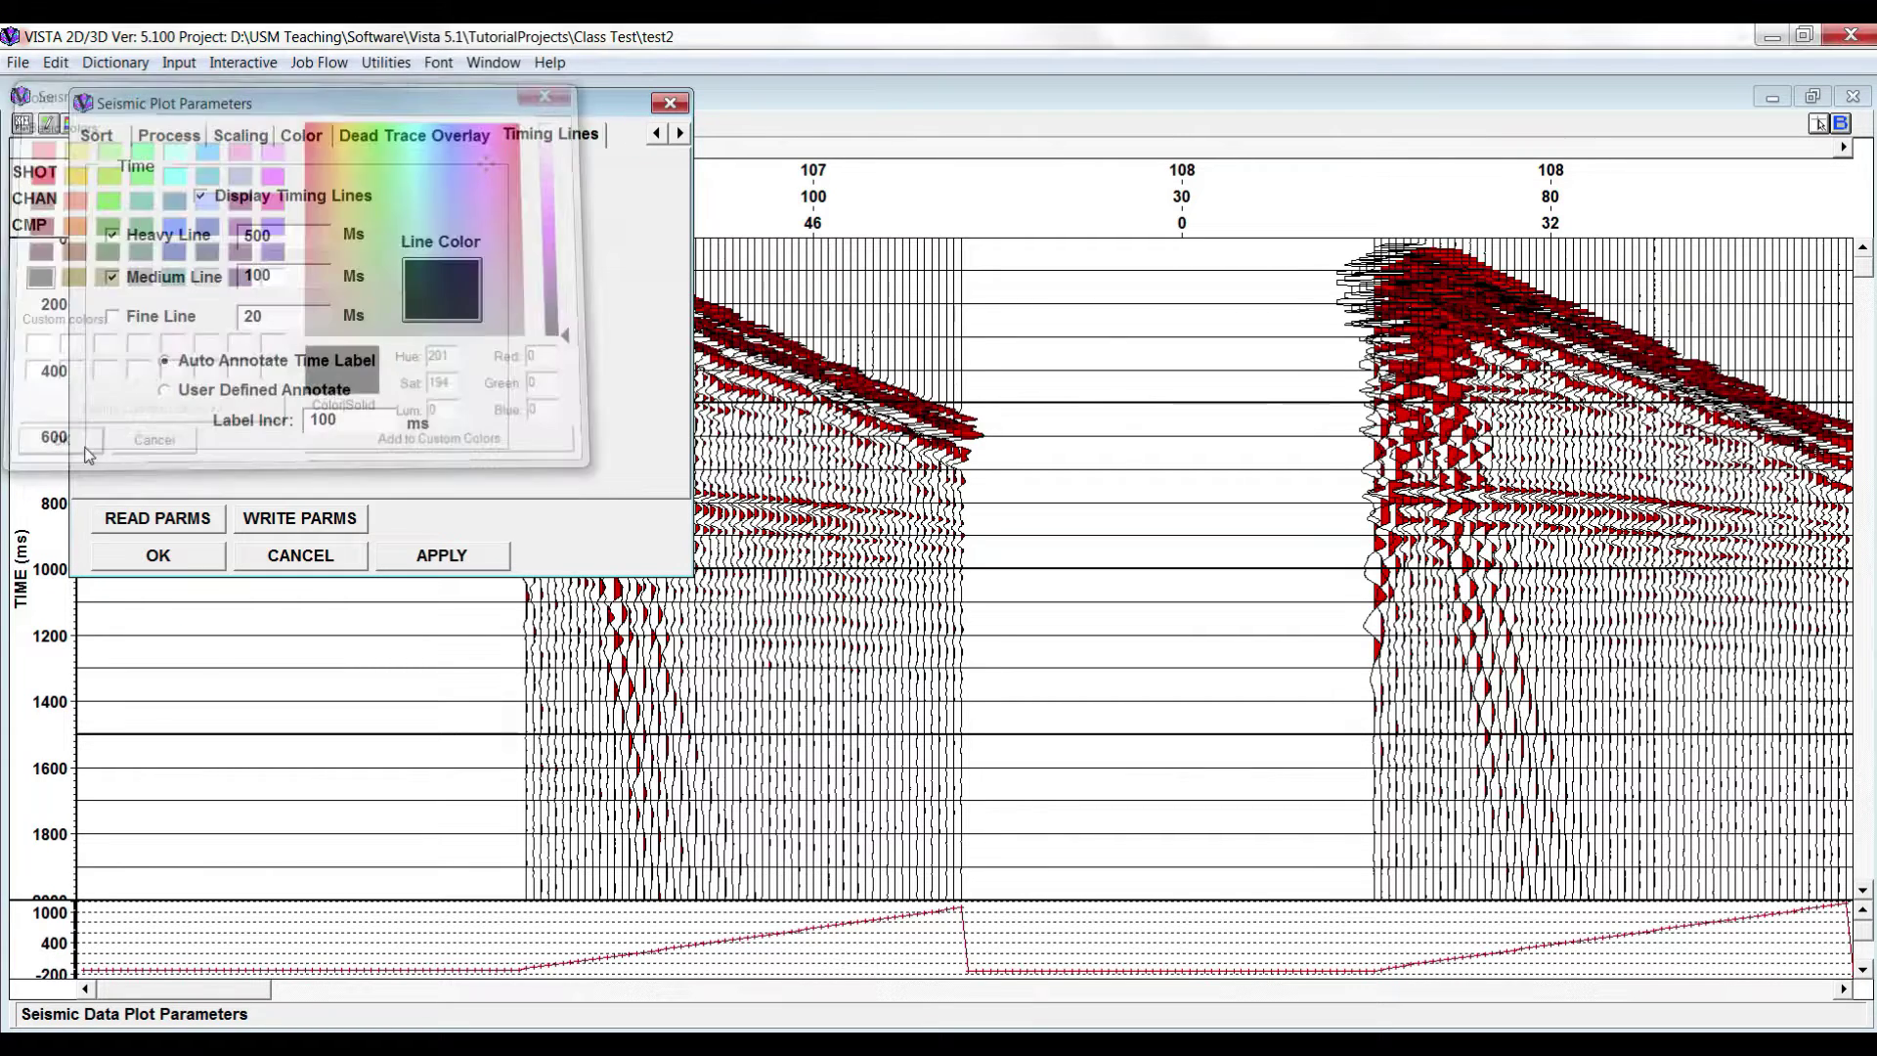
{"action": "left_click", "coordinate": [469, 565]}
- Try to recolor the timing lines with a red shade from the color spectrum
{"action": "left_click", "coordinate": [425, 286]}
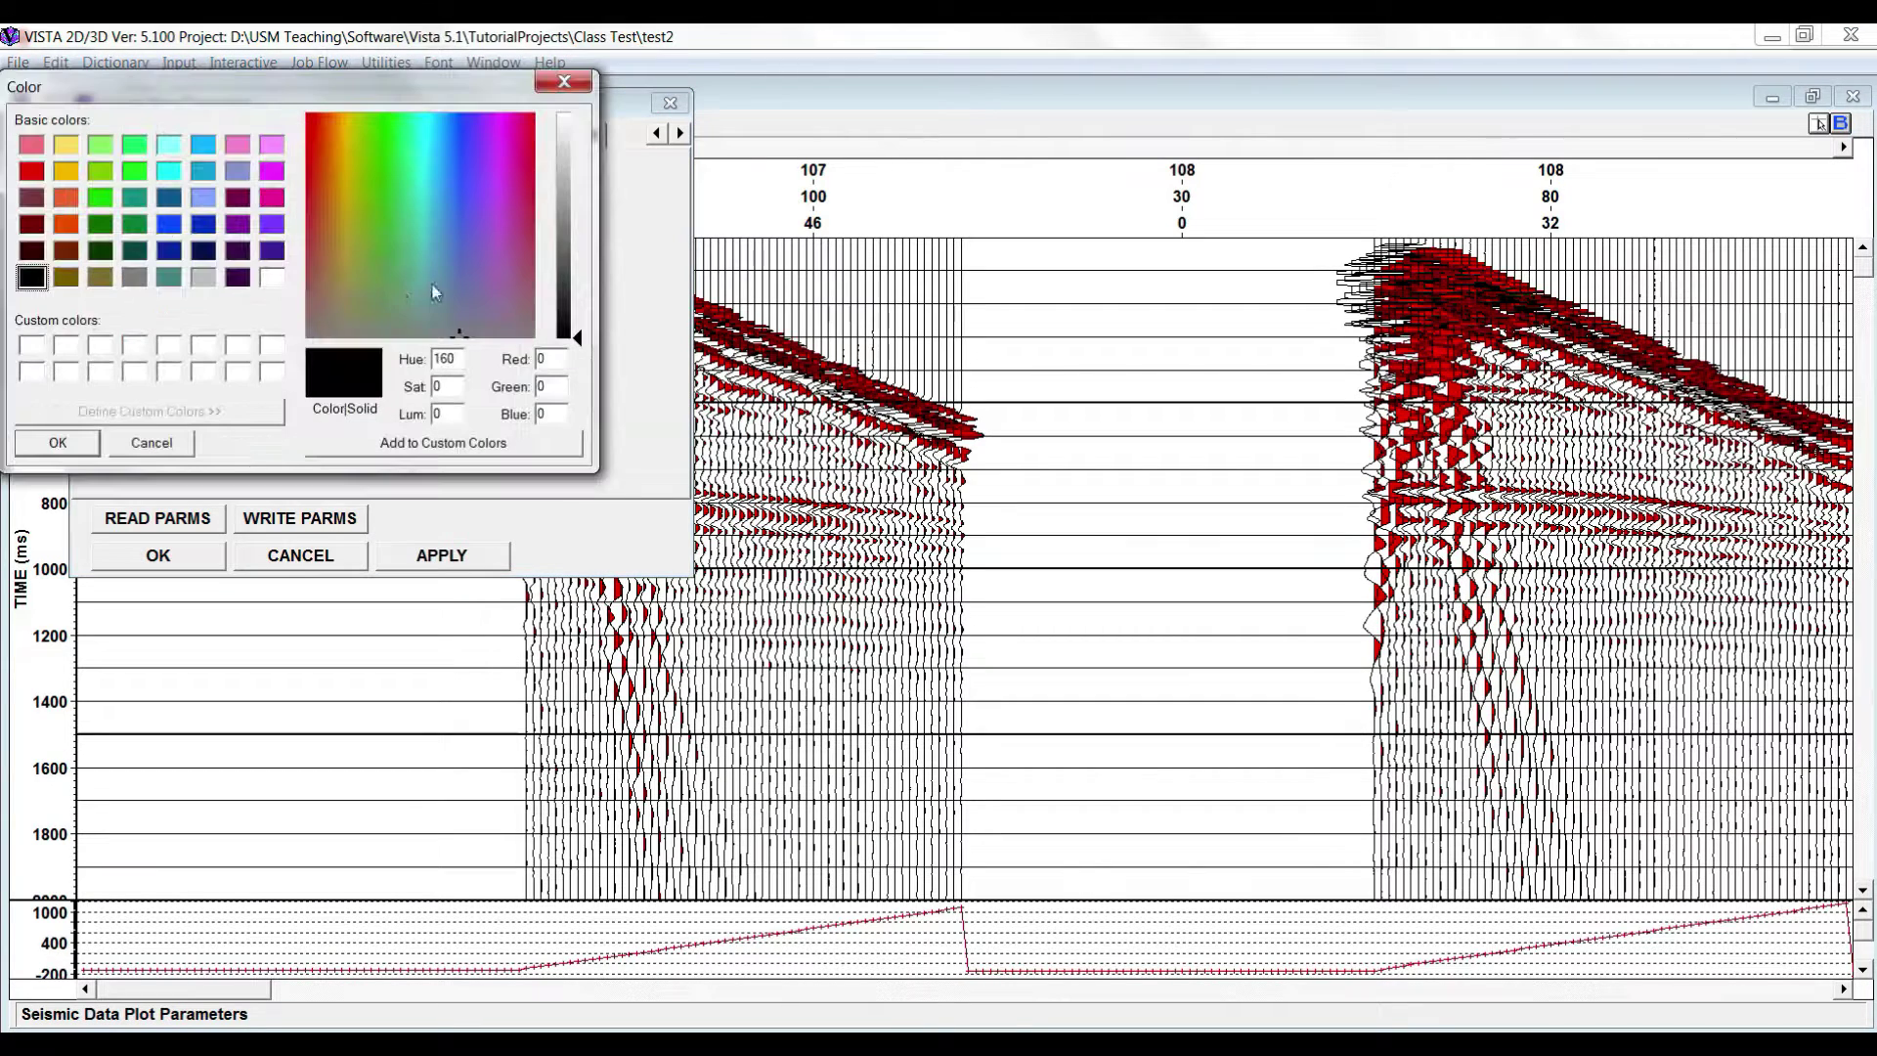
{"action": "left_click", "coordinate": [313, 119]}
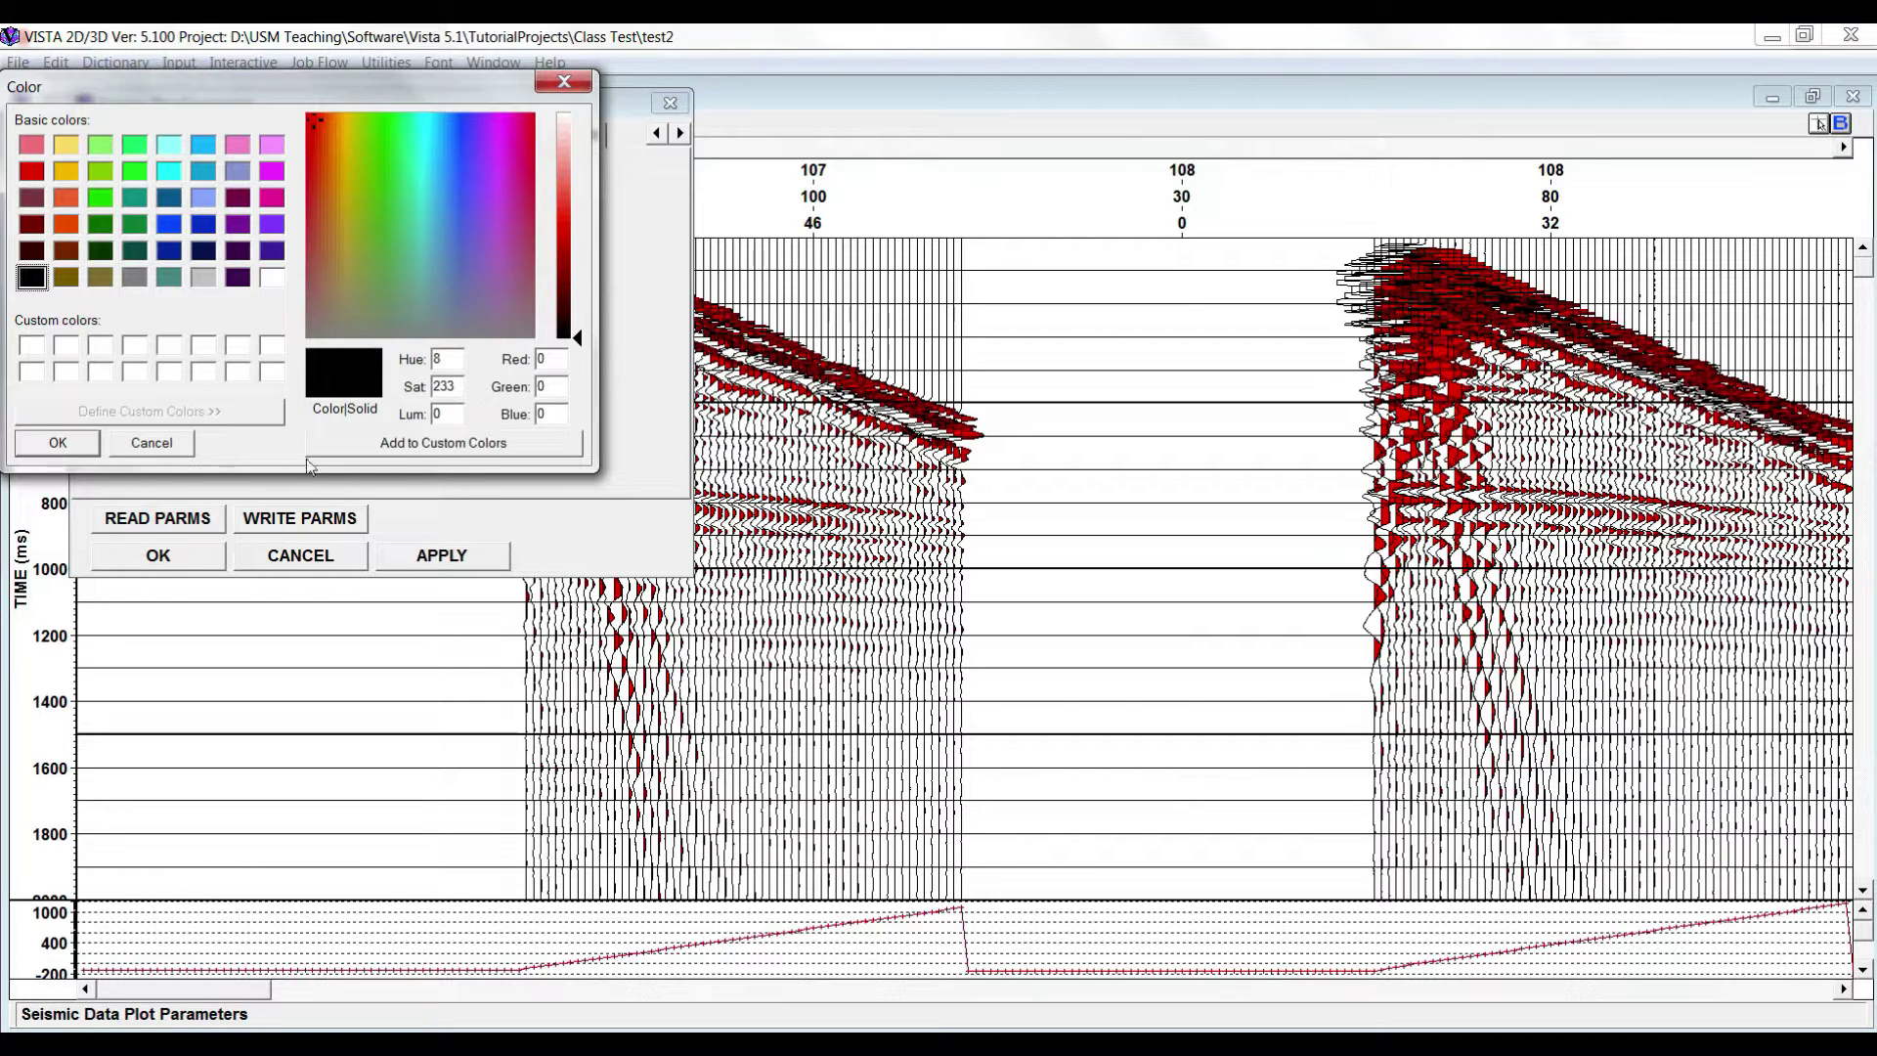
{"action": "left_click", "coordinate": [63, 450]}
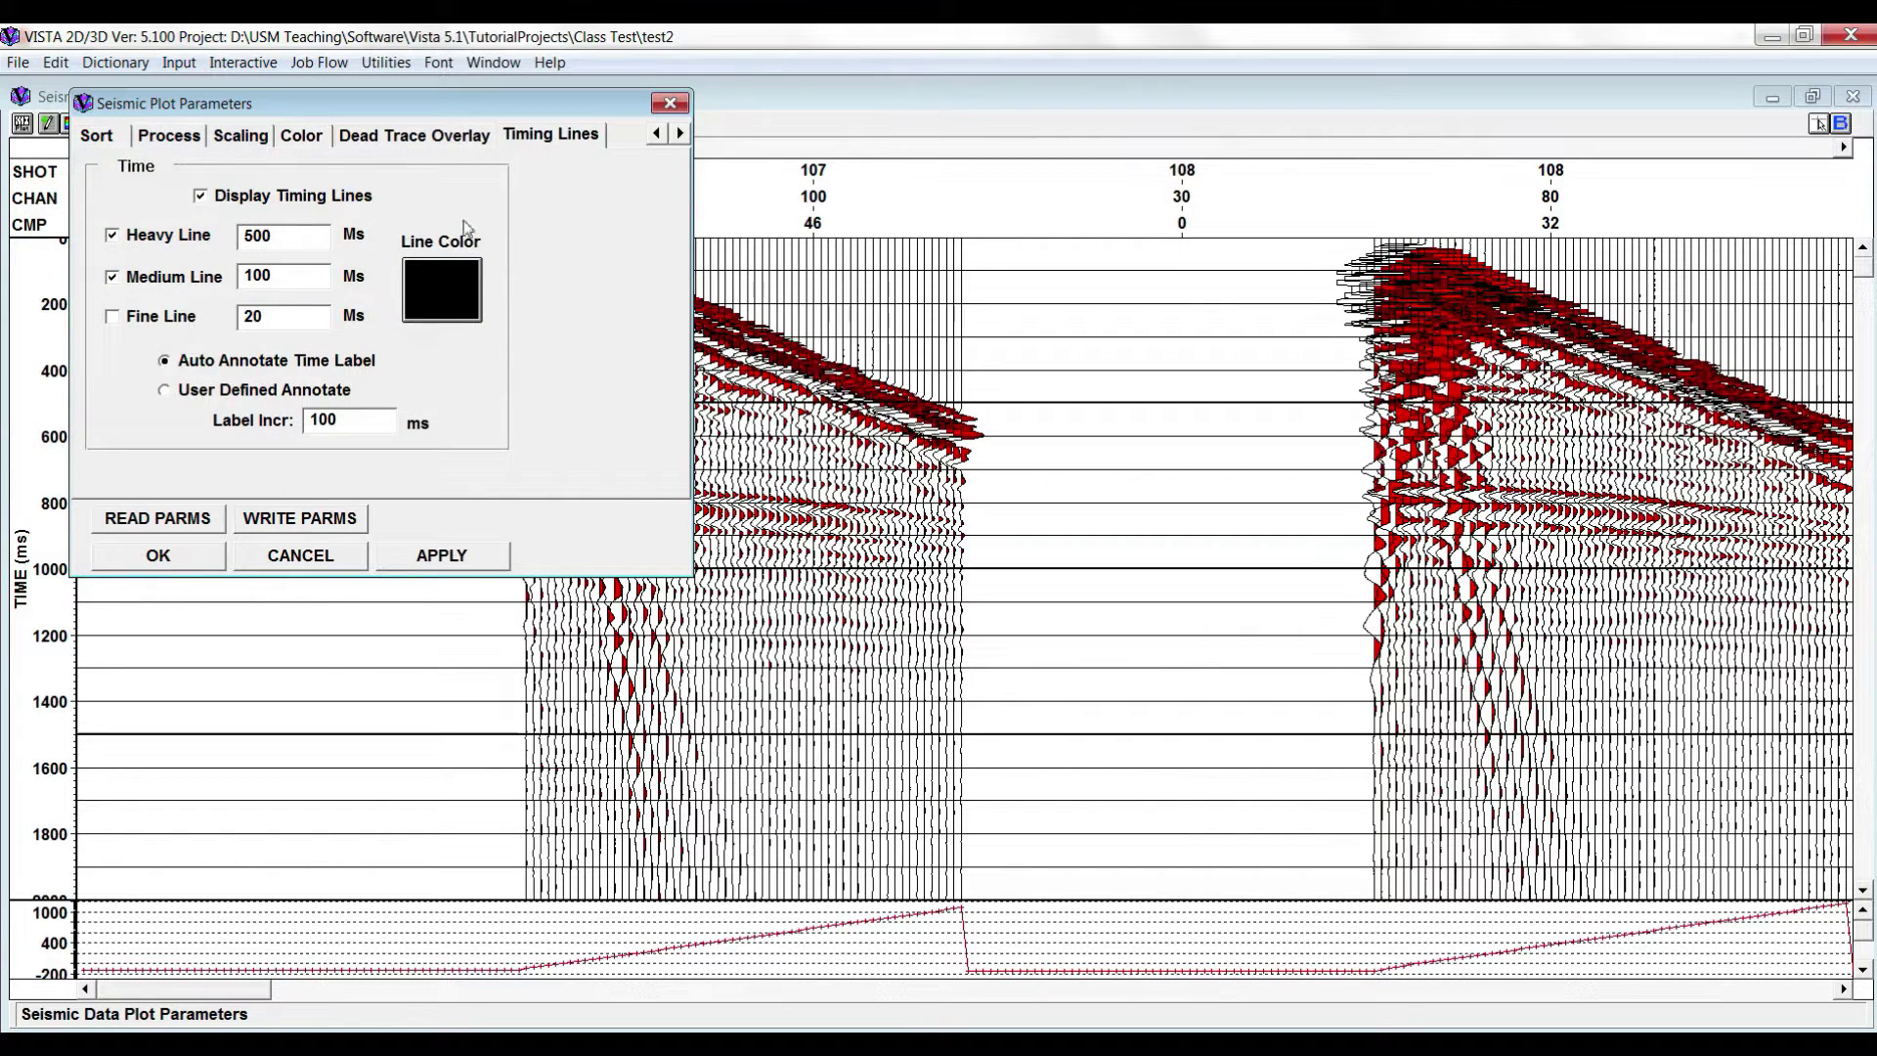
- Set the timing line color to the basic red (255, 0, 0), apply it and close the plot parameters
{"action": "left_click", "coordinate": [442, 287]}
{"action": "left_click", "coordinate": [32, 172]}
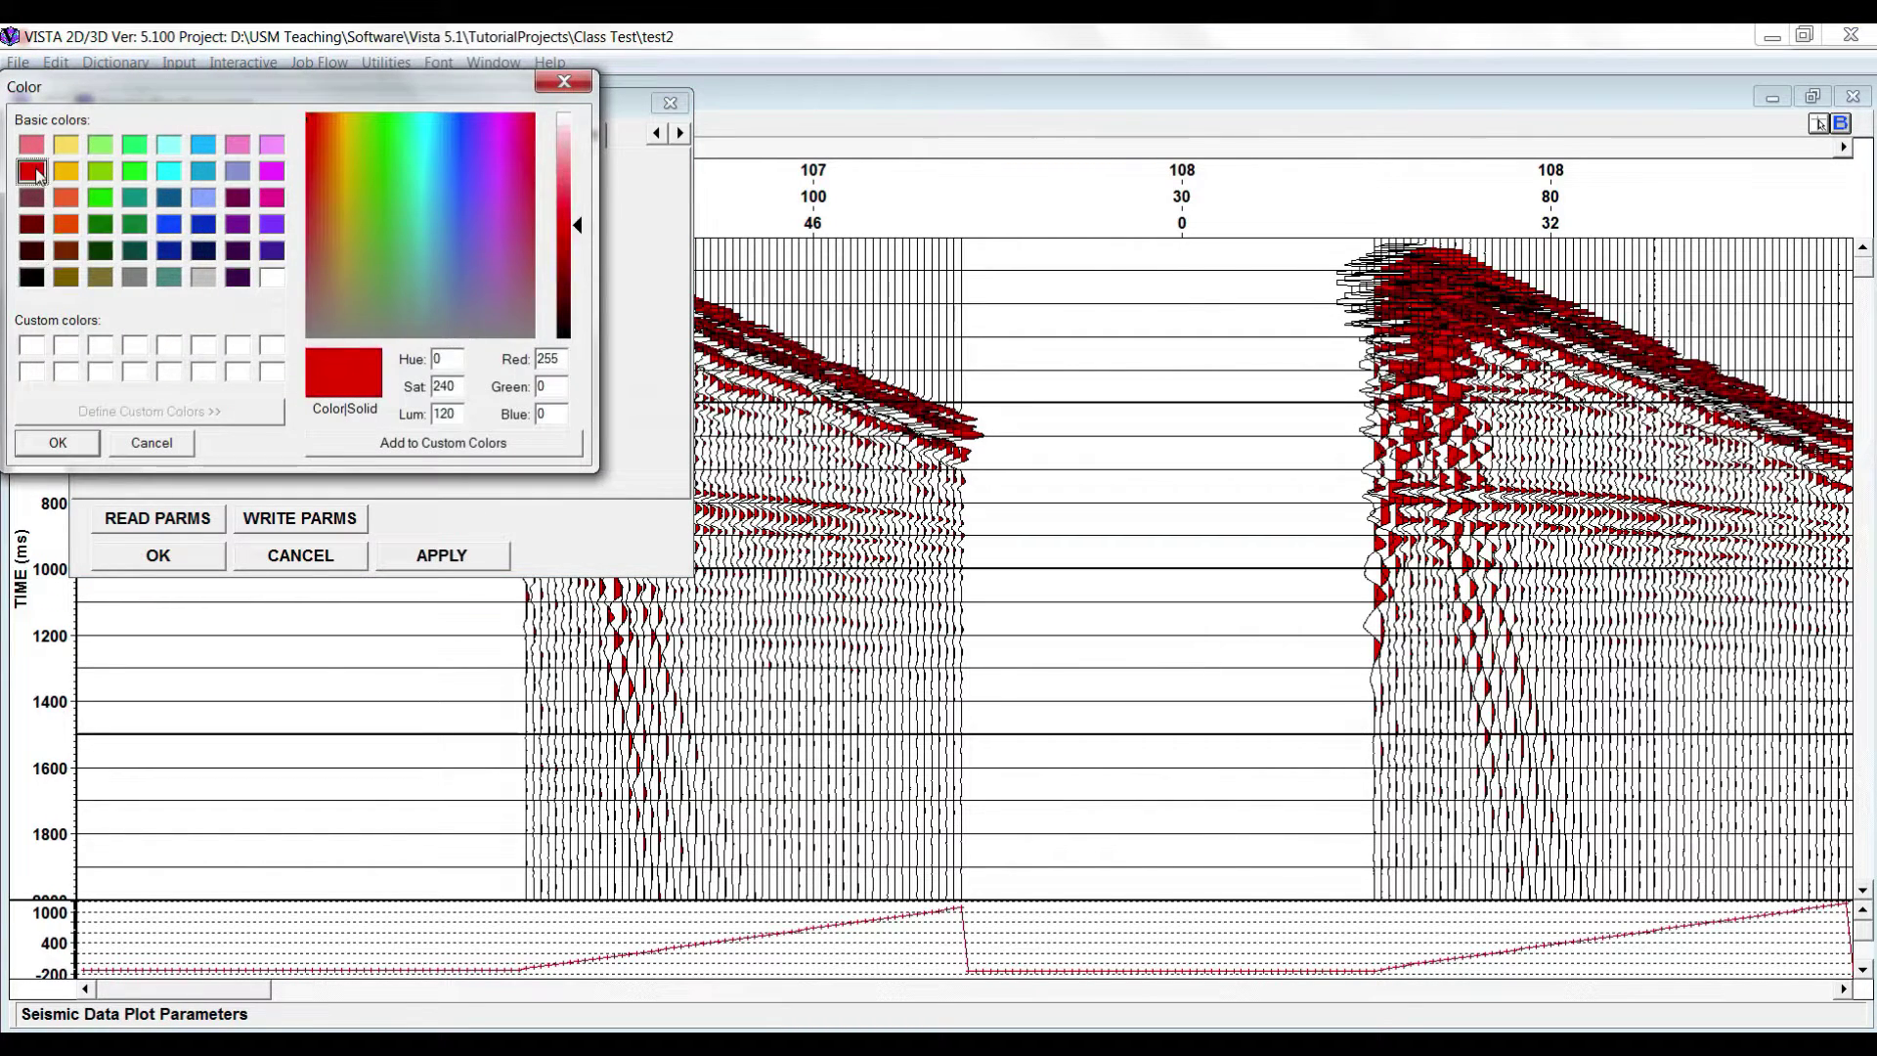
{"action": "left_click", "coordinate": [84, 450]}
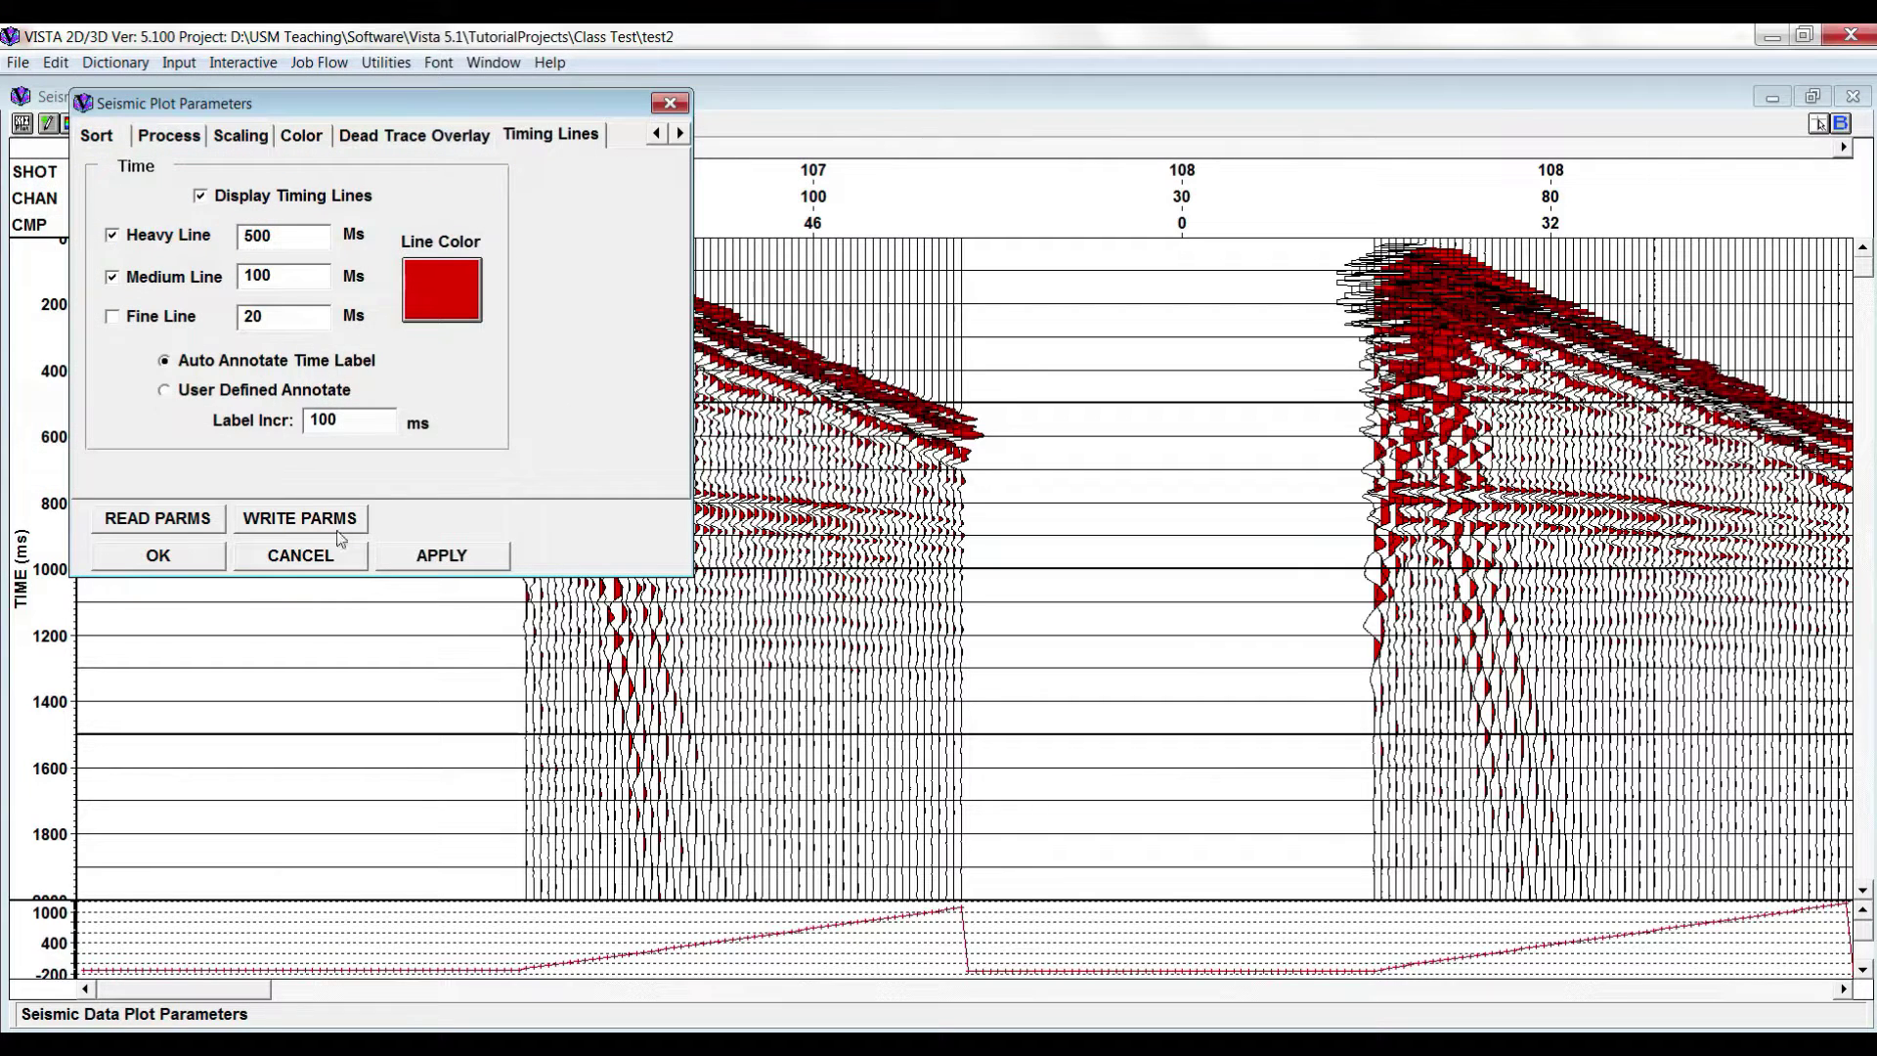
{"action": "left_click", "coordinate": [425, 565]}
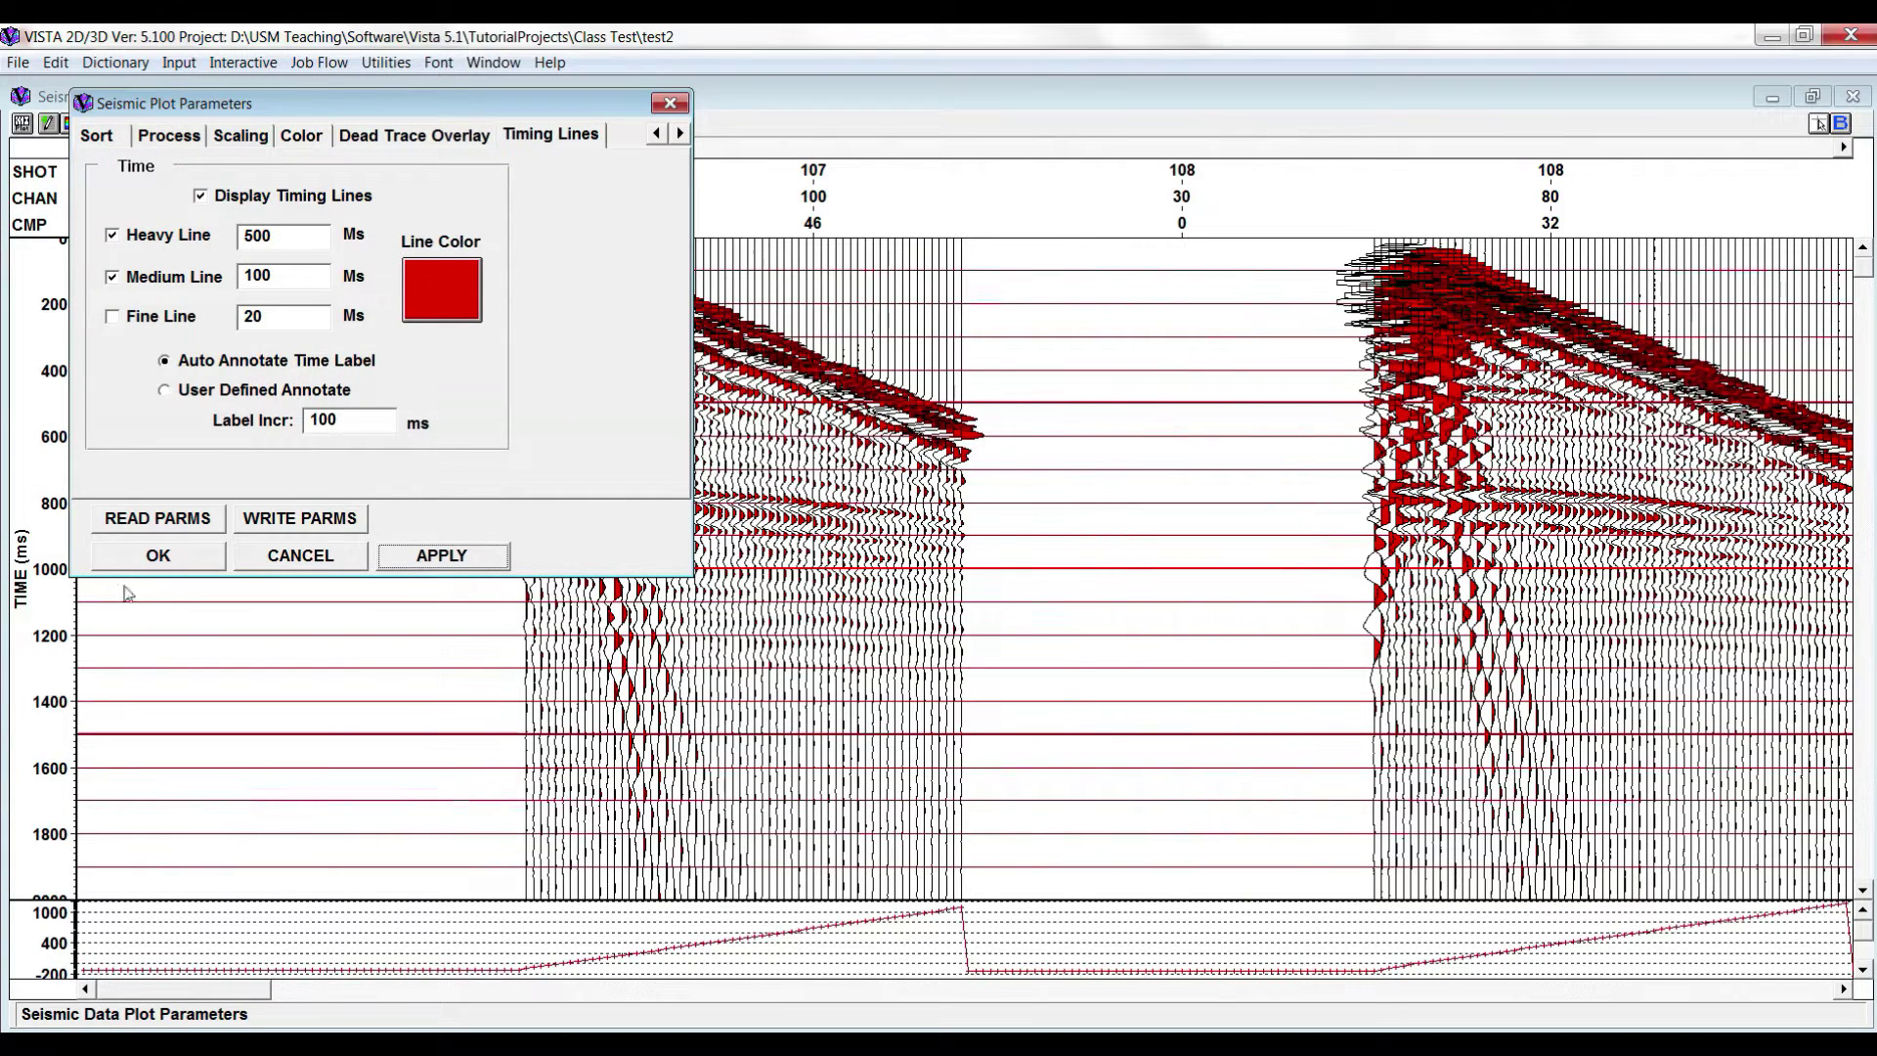
{"action": "left_click", "coordinate": [303, 555]}
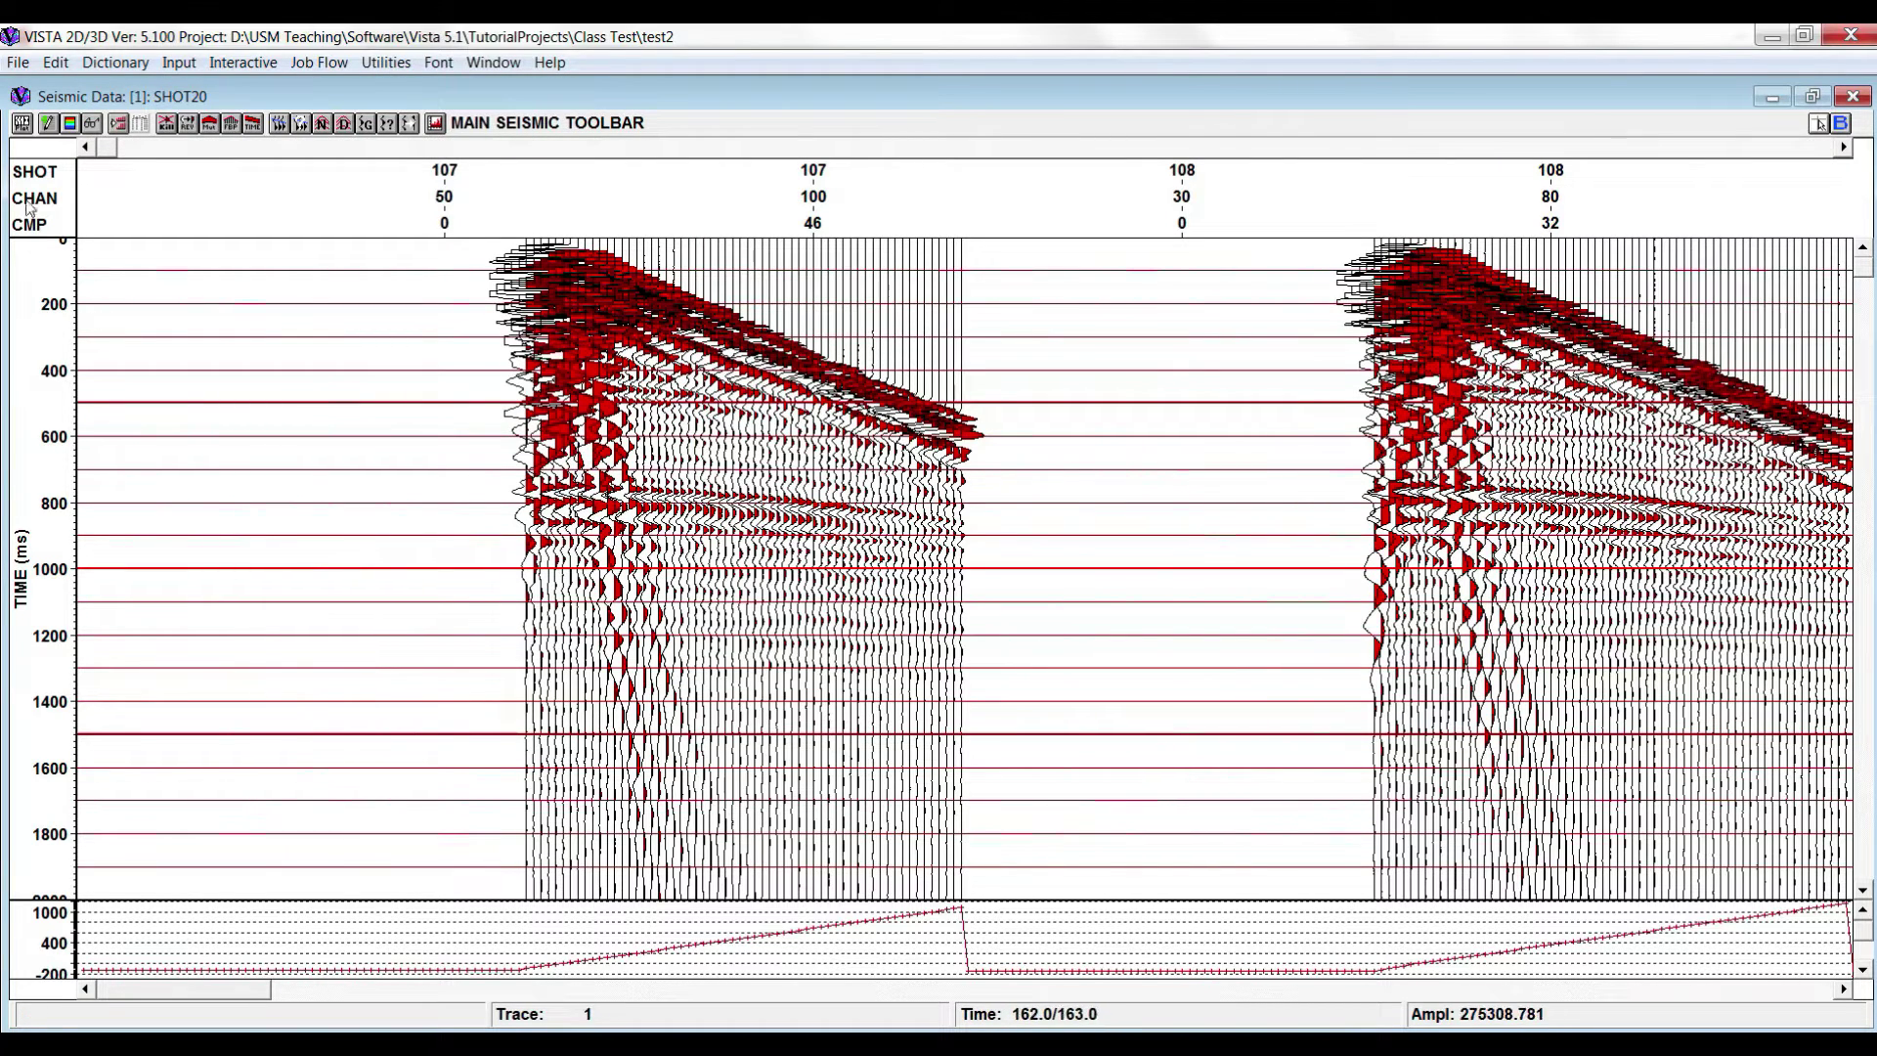
- Place a text note in the plot's lower-left area reading "thid data is processed by CGG before."
{"action": "left_click", "coordinate": [49, 127]}
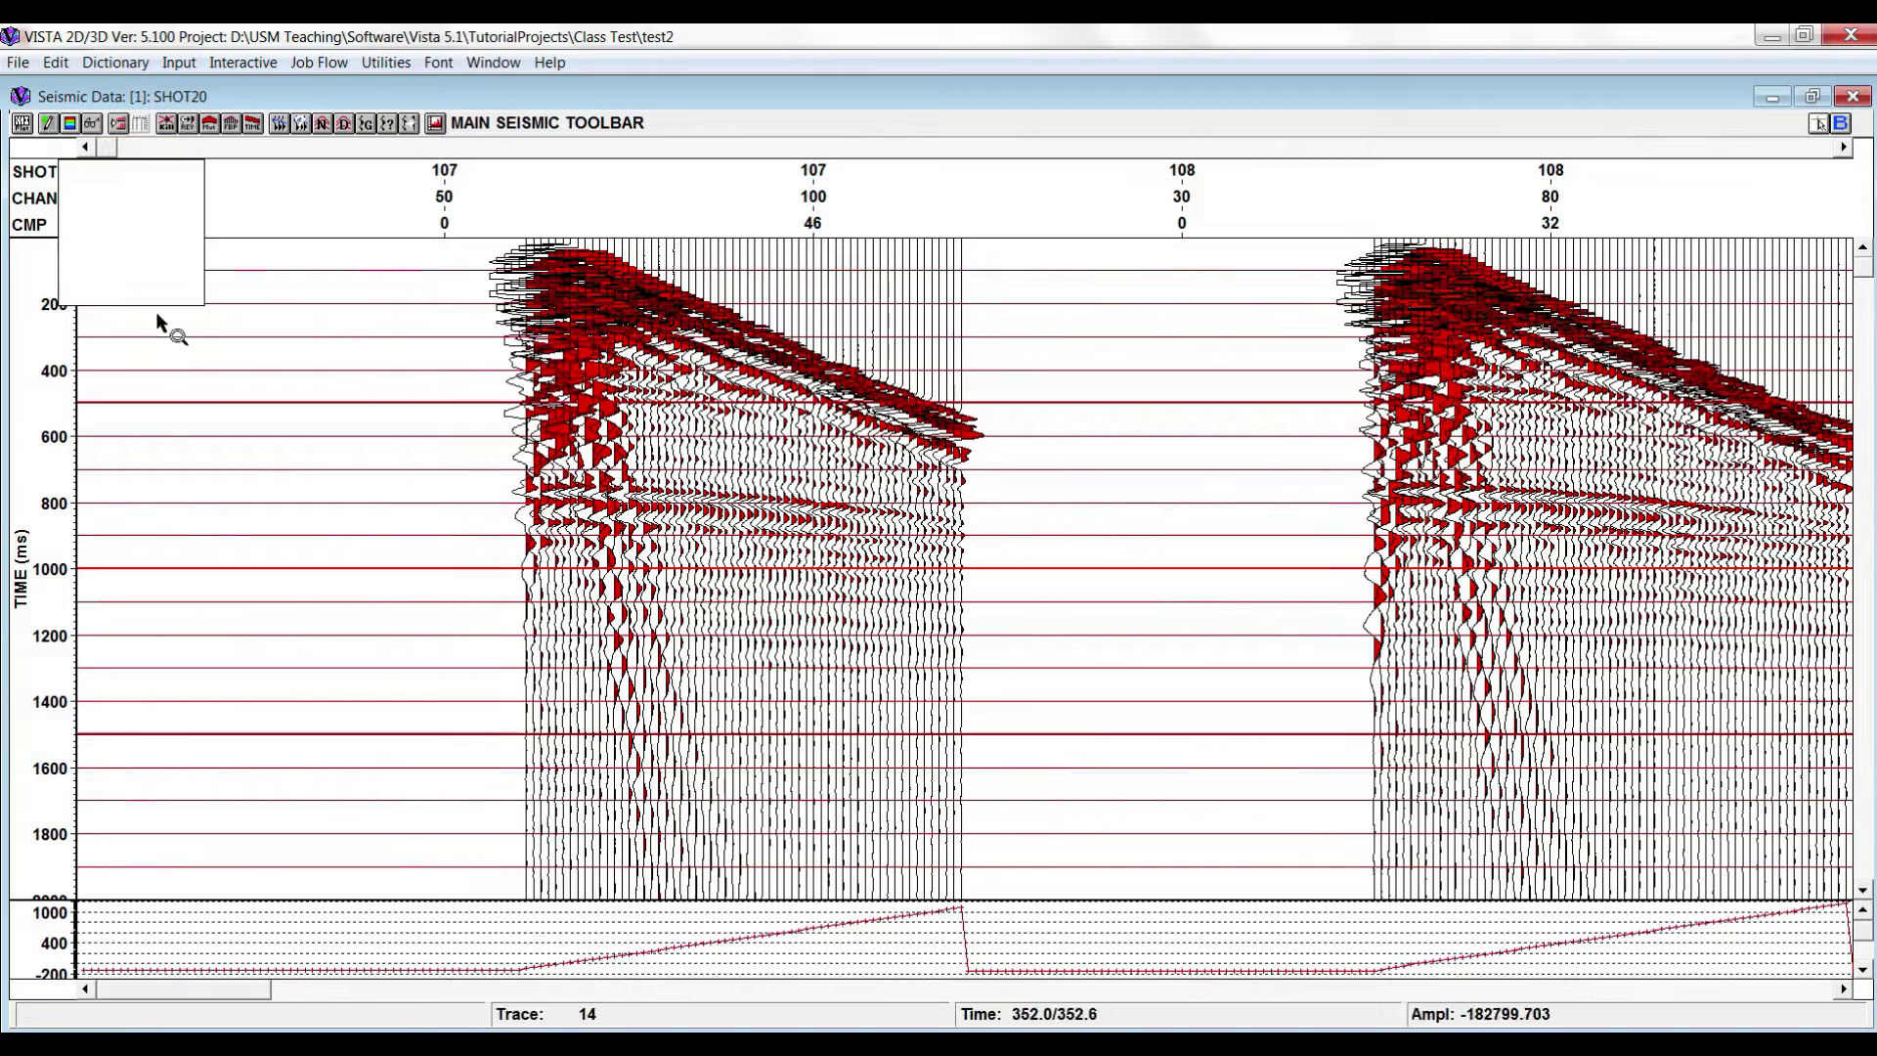
{"action": "left_click", "coordinate": [185, 806]}
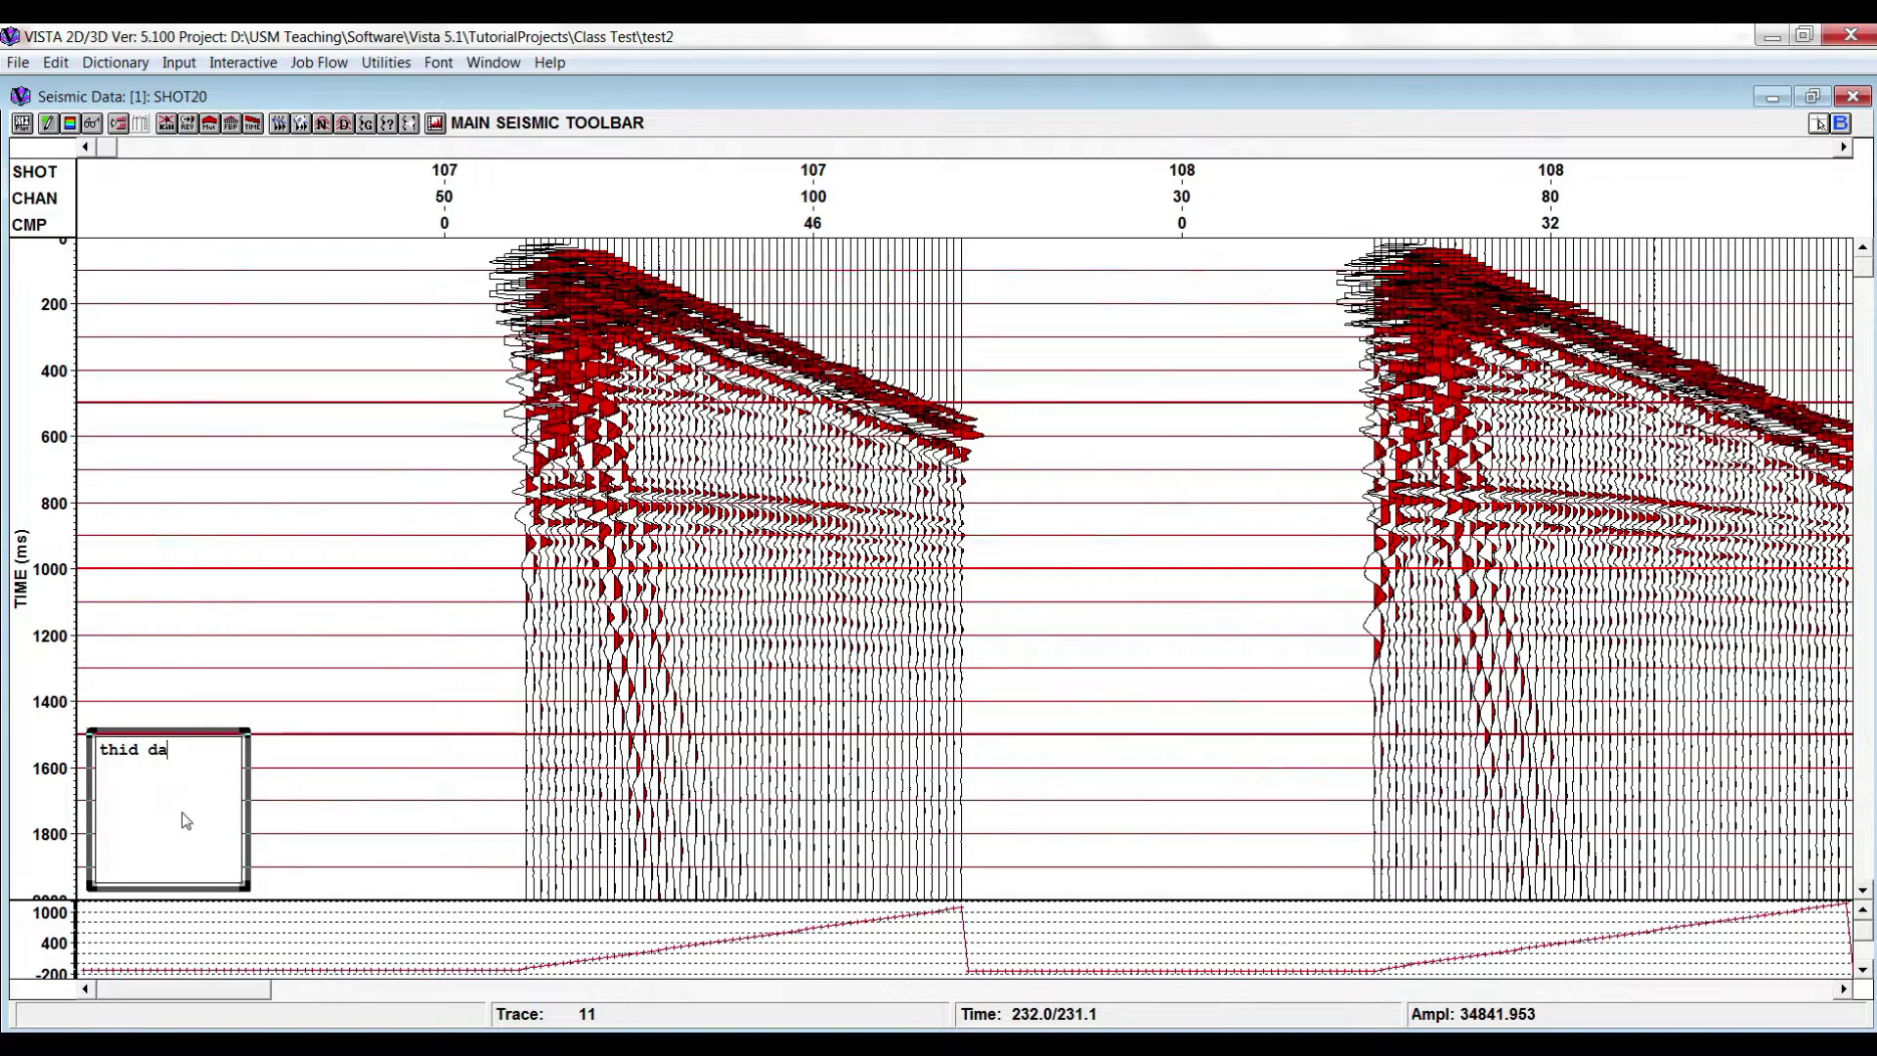
{"action": "type", "text": "thid data is processed by CGG before."}
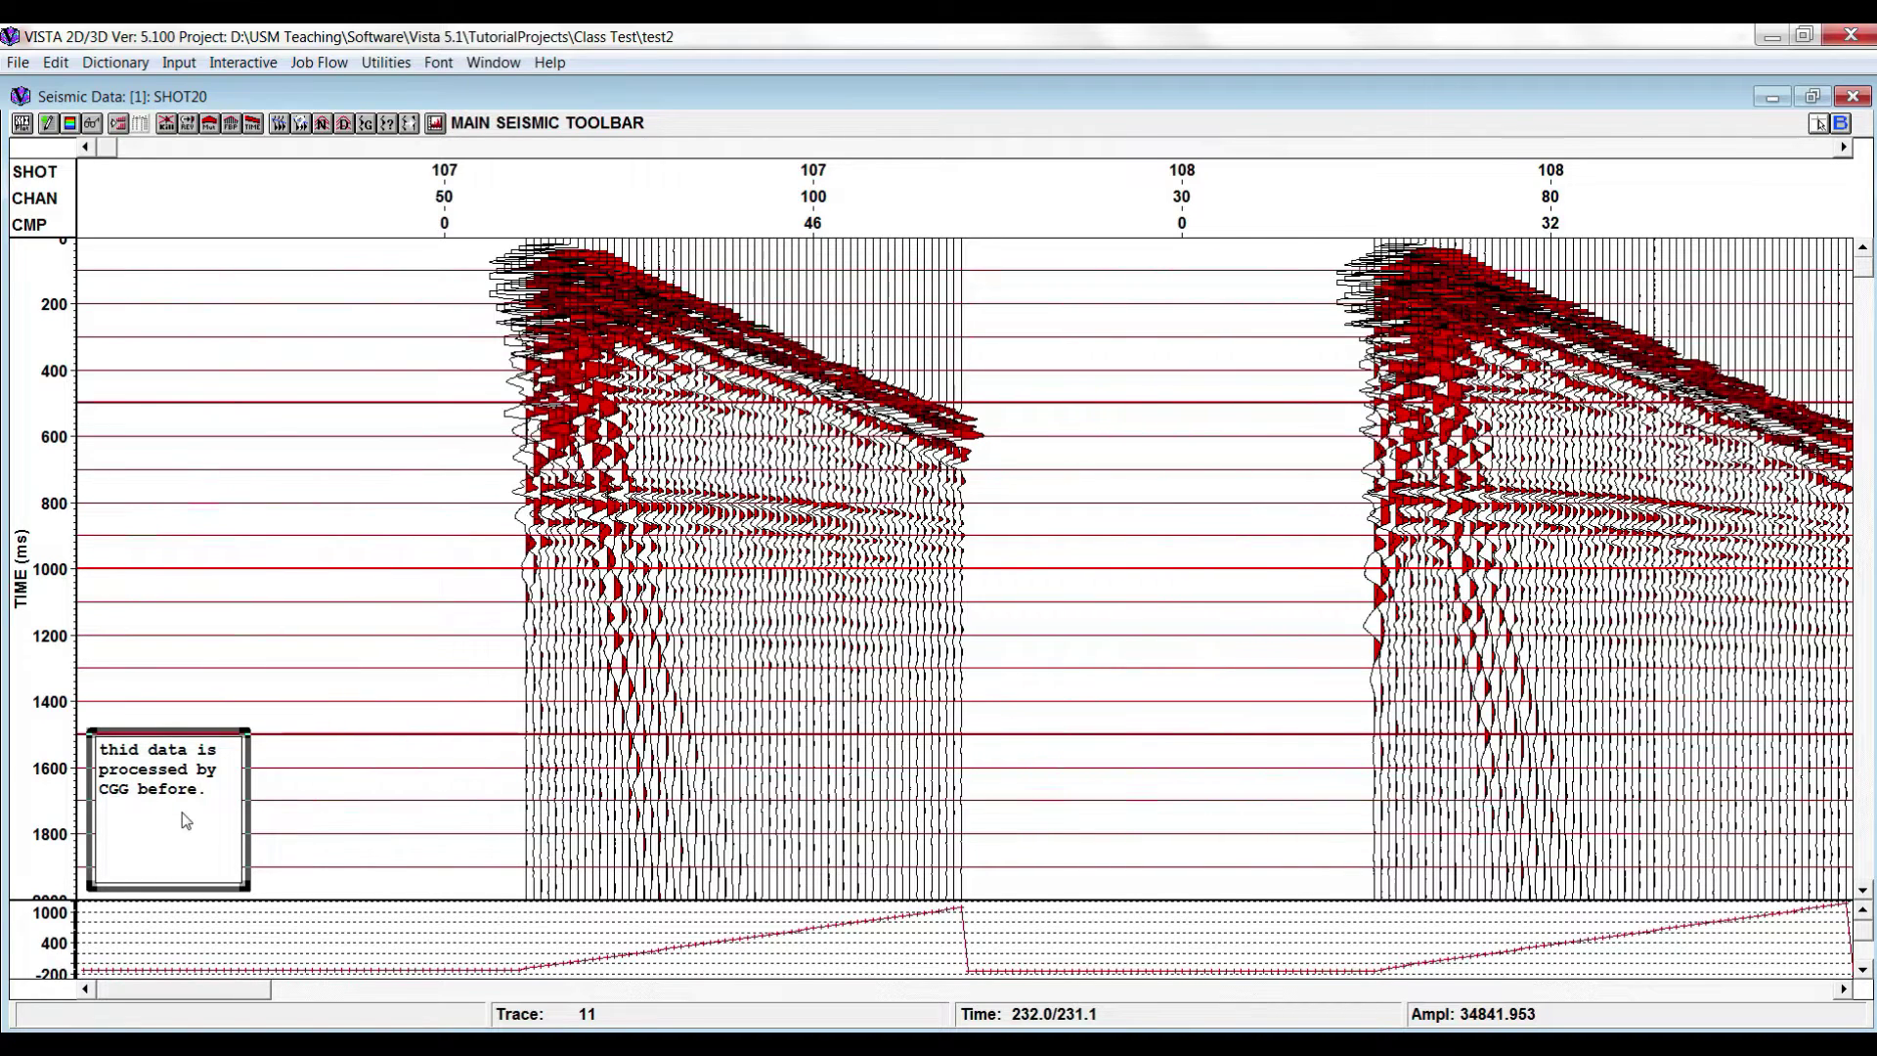
{"action": "left_click", "coordinate": [489, 671]}
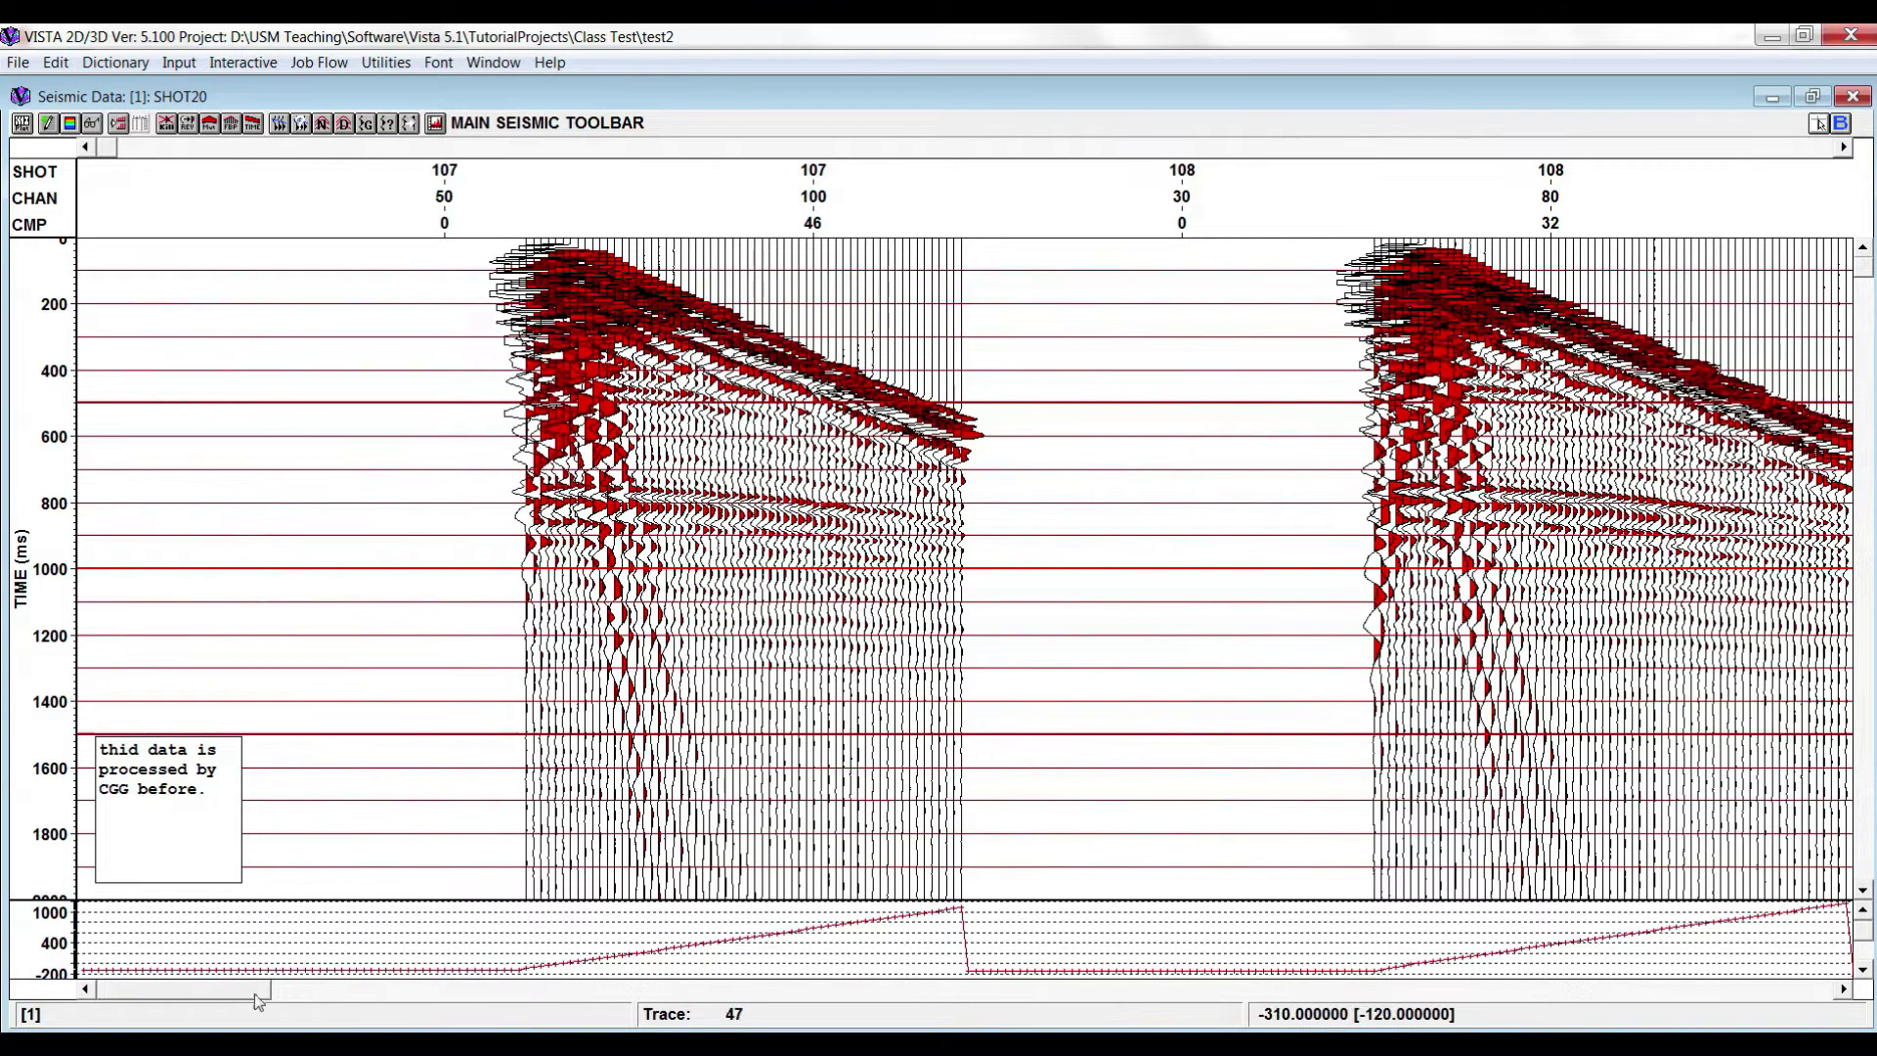
- Delete the text note from the seismic plot while viewing shots 136 and 161
{"action": "left_click_drag", "start_coordinate": [254, 991], "coordinate": [813, 1002]}
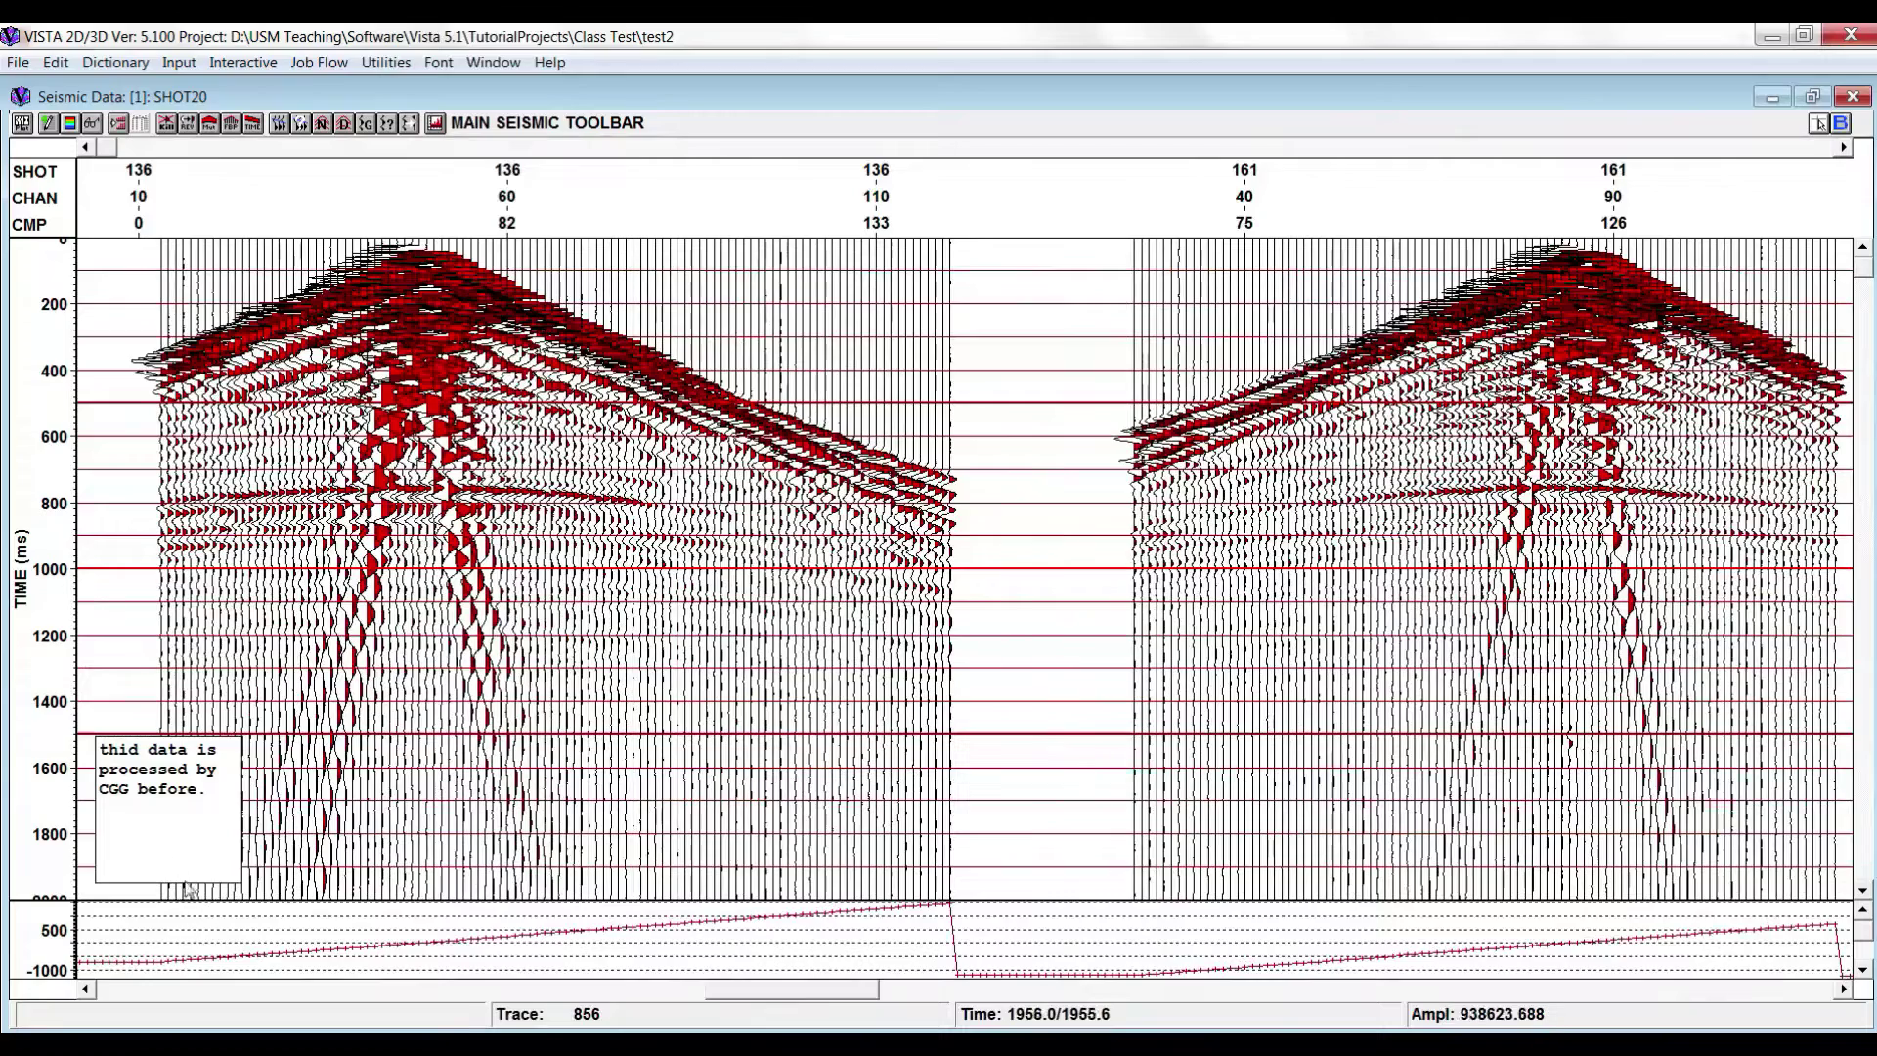
{"action": "right_click", "coordinate": [176, 829]}
{"action": "left_click", "coordinate": [252, 612]}
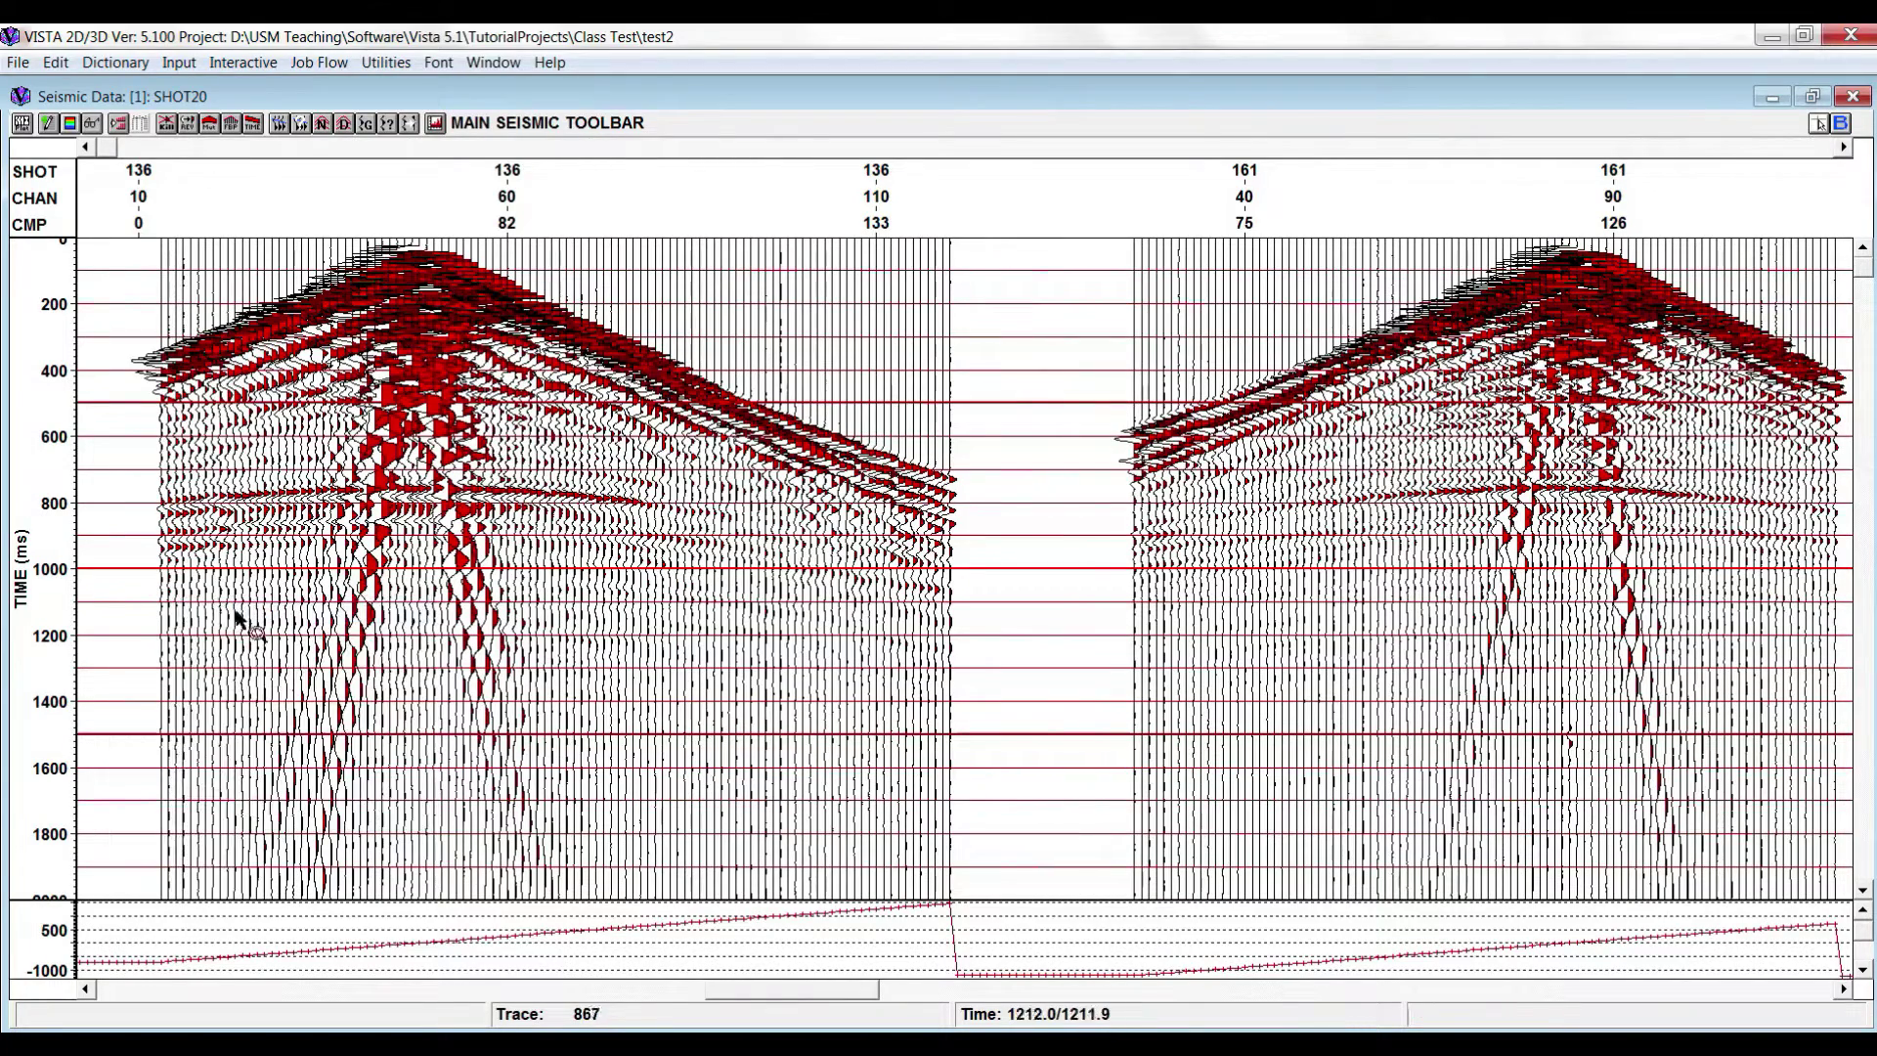
- Show the amplitude color bar beside the plot and zoom in on shot 136 around channels 70 to 110
{"action": "left_click", "coordinate": [71, 125]}
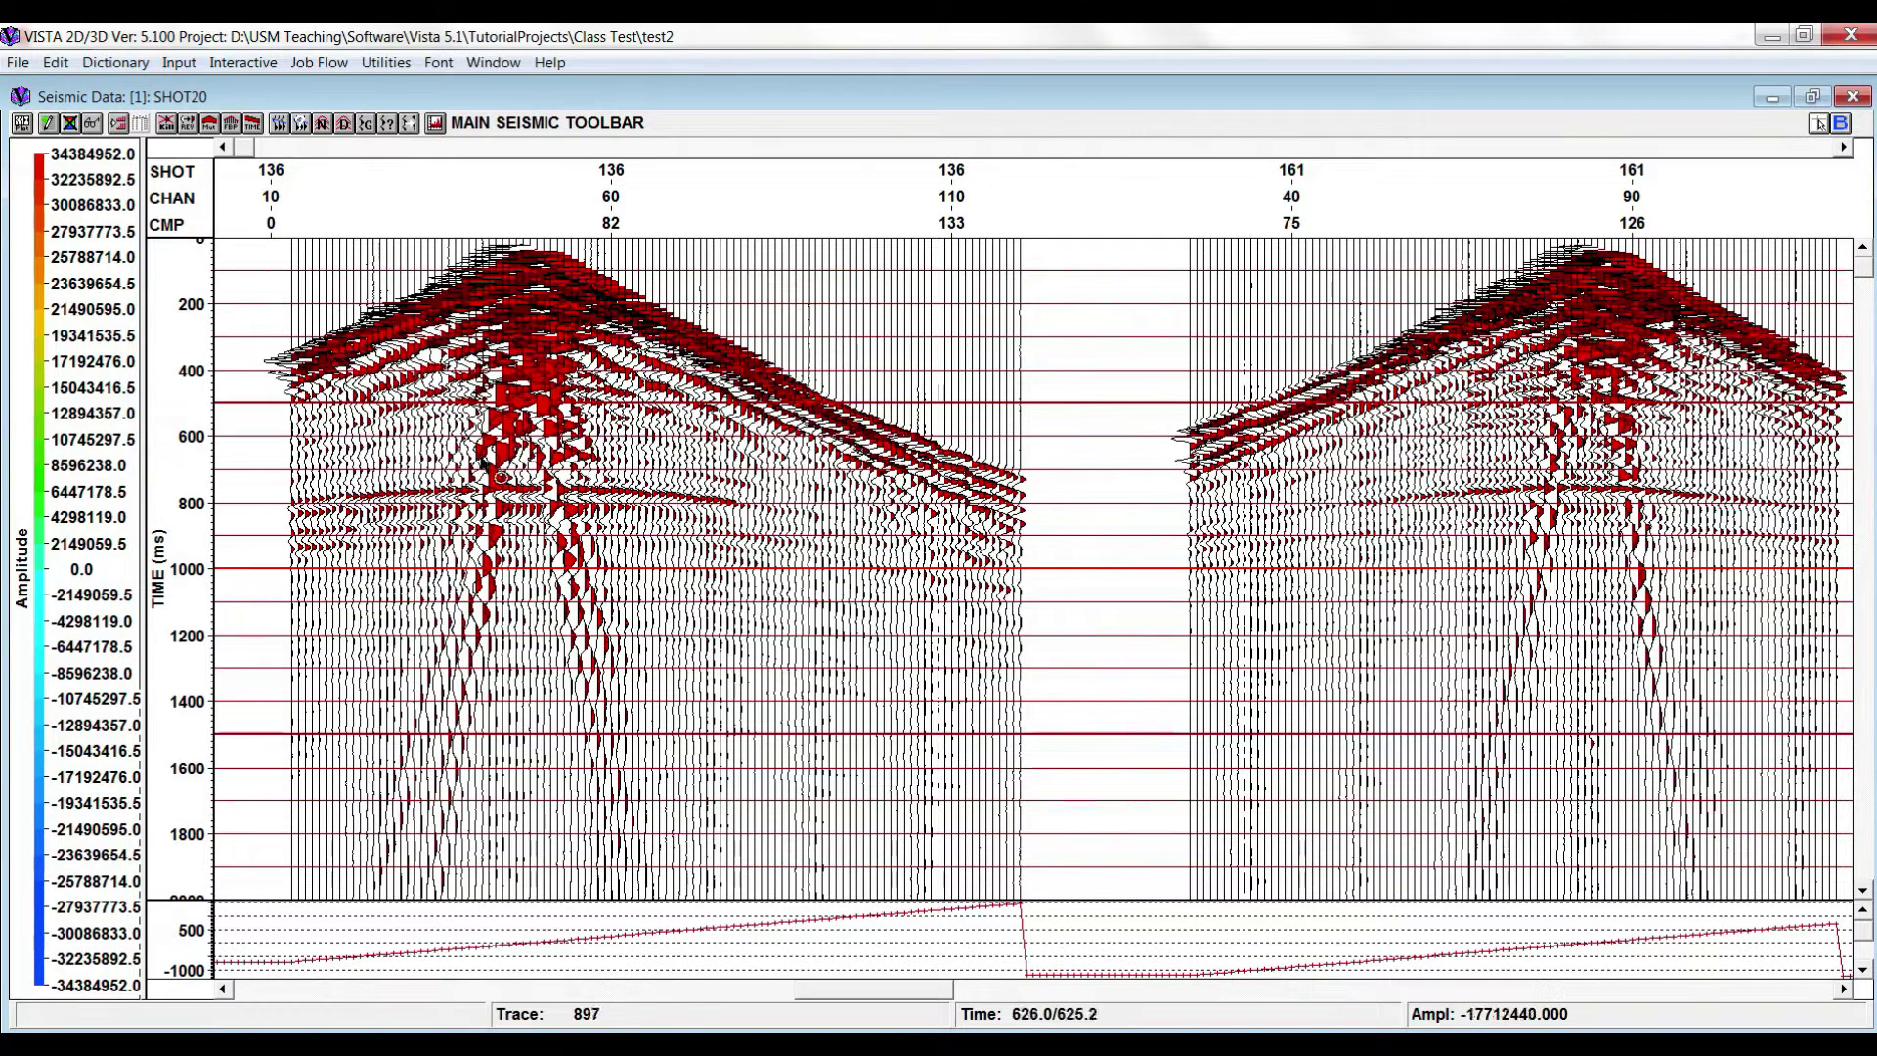
{"action": "left_click_drag", "start_coordinate": [658, 350], "coordinate": [987, 463]}
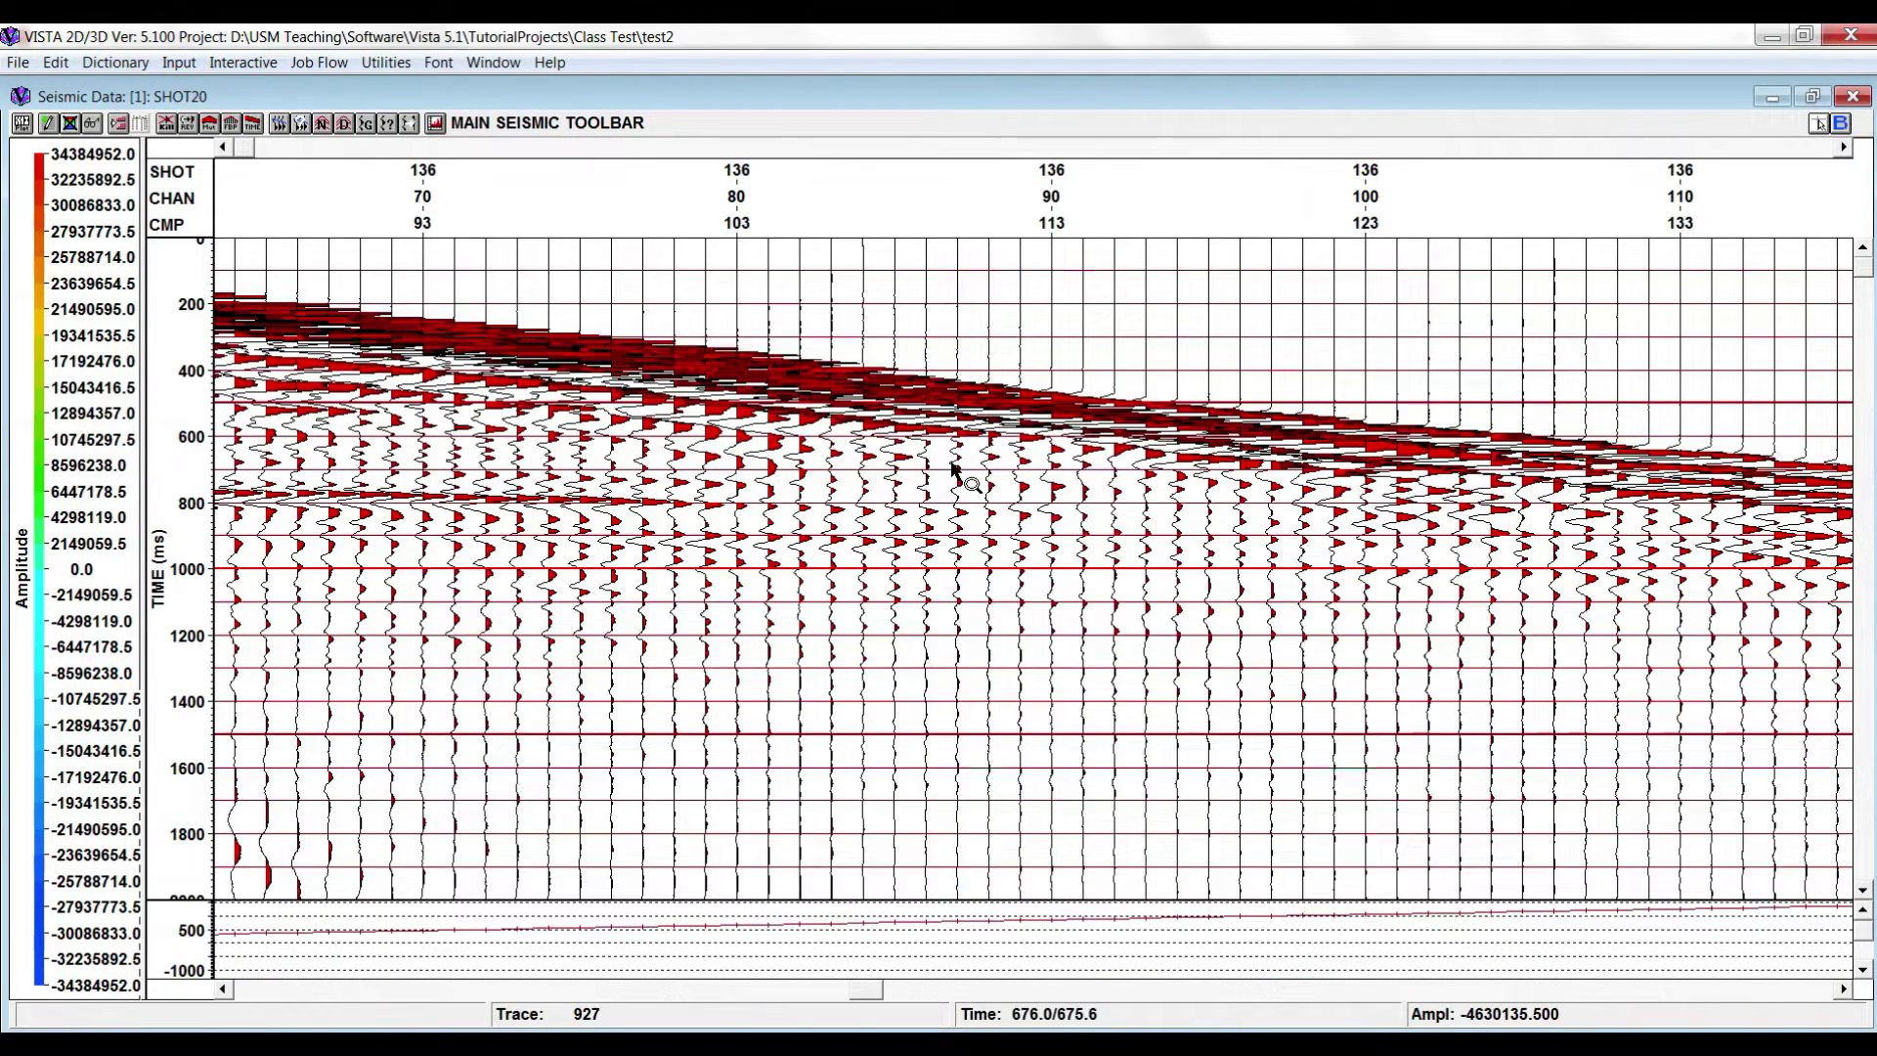
- Examine shot 136's individual traces around channels 84 to 88 up close, then return to the overview of shots 136 and 161
{"action": "left_click_drag", "start_coordinate": [695, 296], "coordinate": [1168, 648]}
{"action": "left_click_drag", "start_coordinate": [790, 425], "coordinate": [1131, 823]}
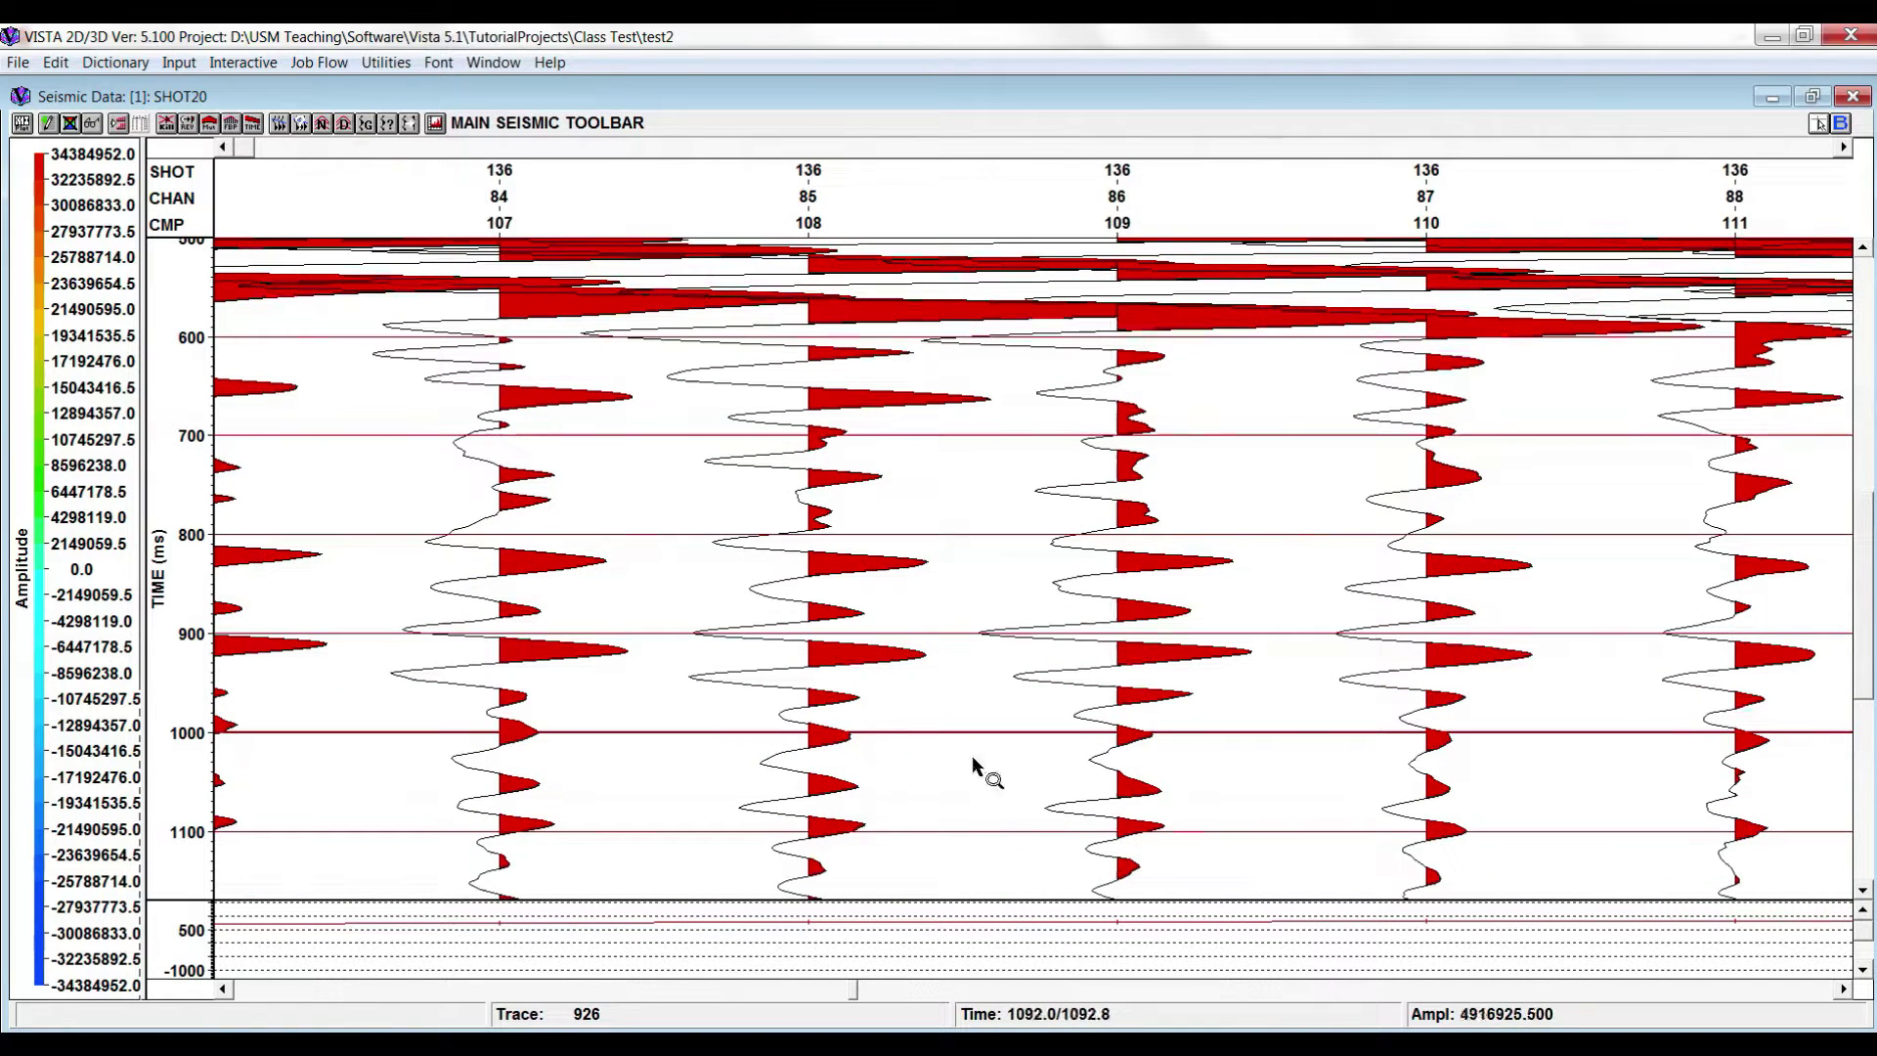
{"action": "right_click", "coordinate": [689, 631]}
{"action": "left_click", "coordinate": [746, 566]}
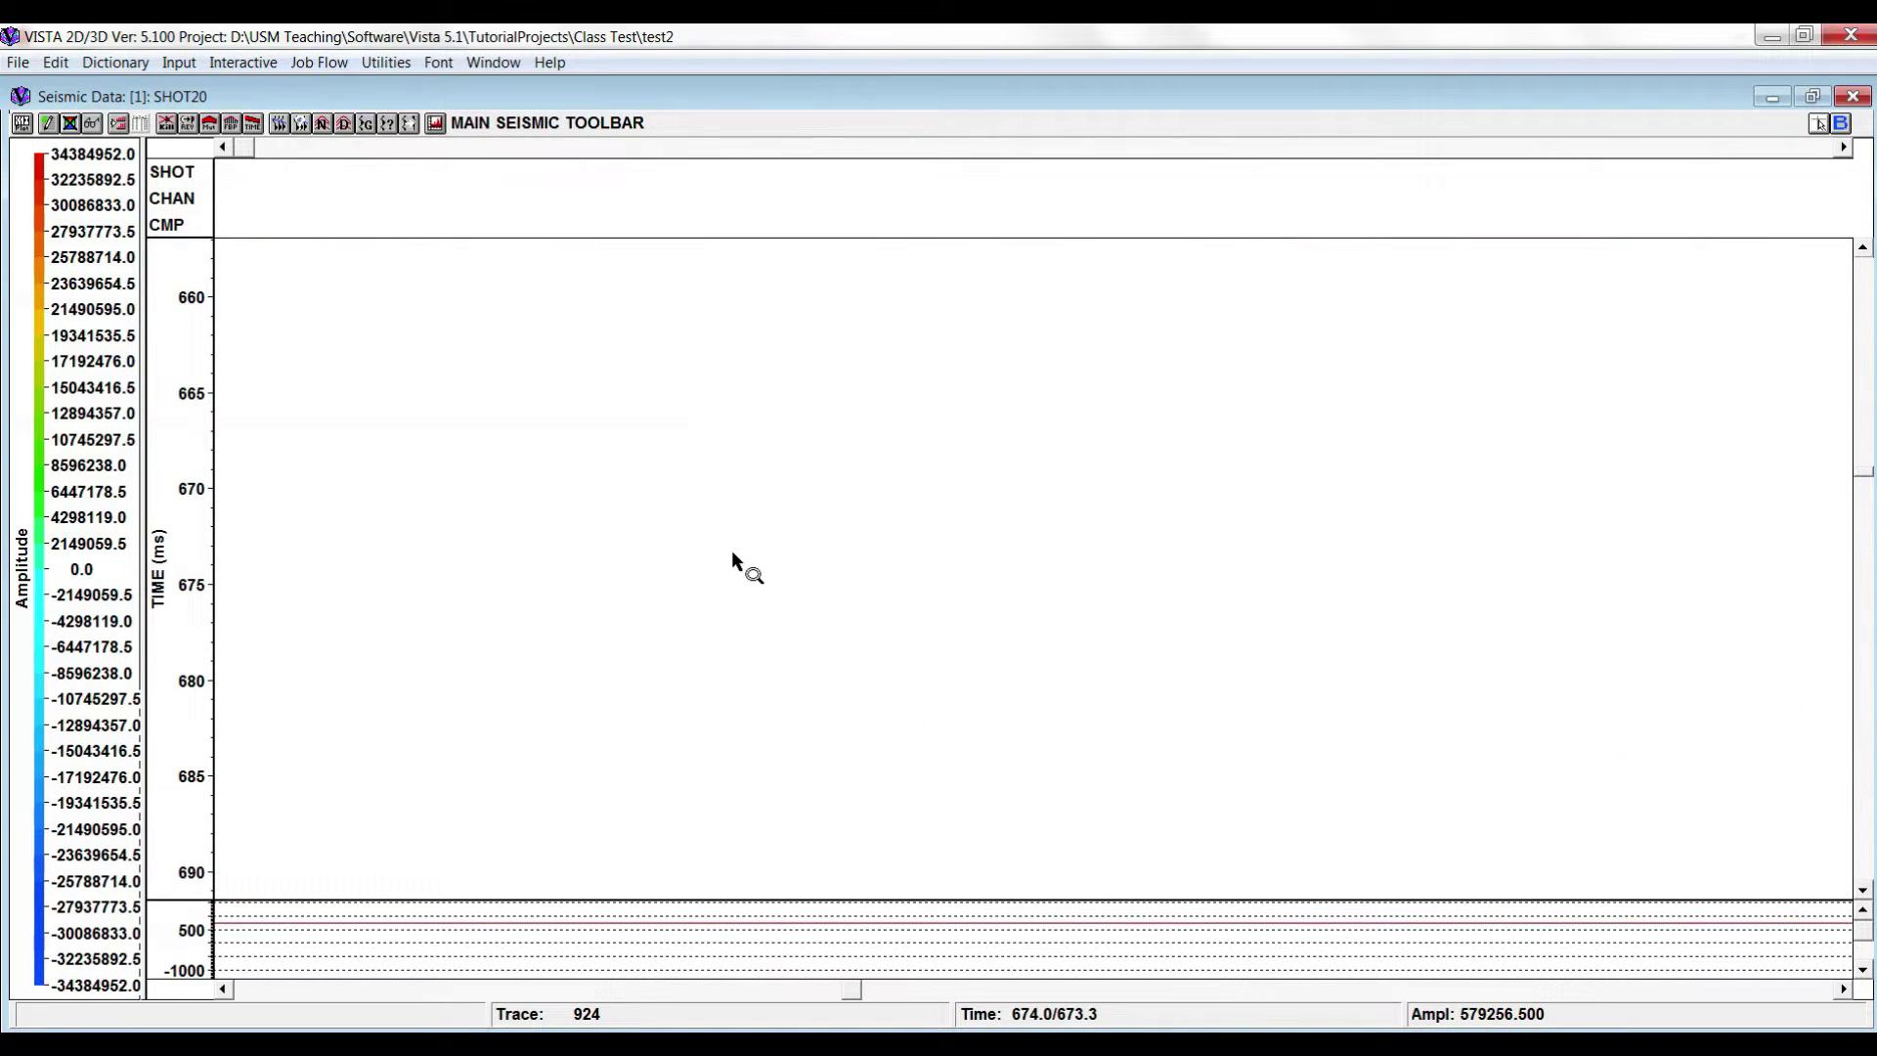
{"action": "right_click", "coordinate": [729, 550]}
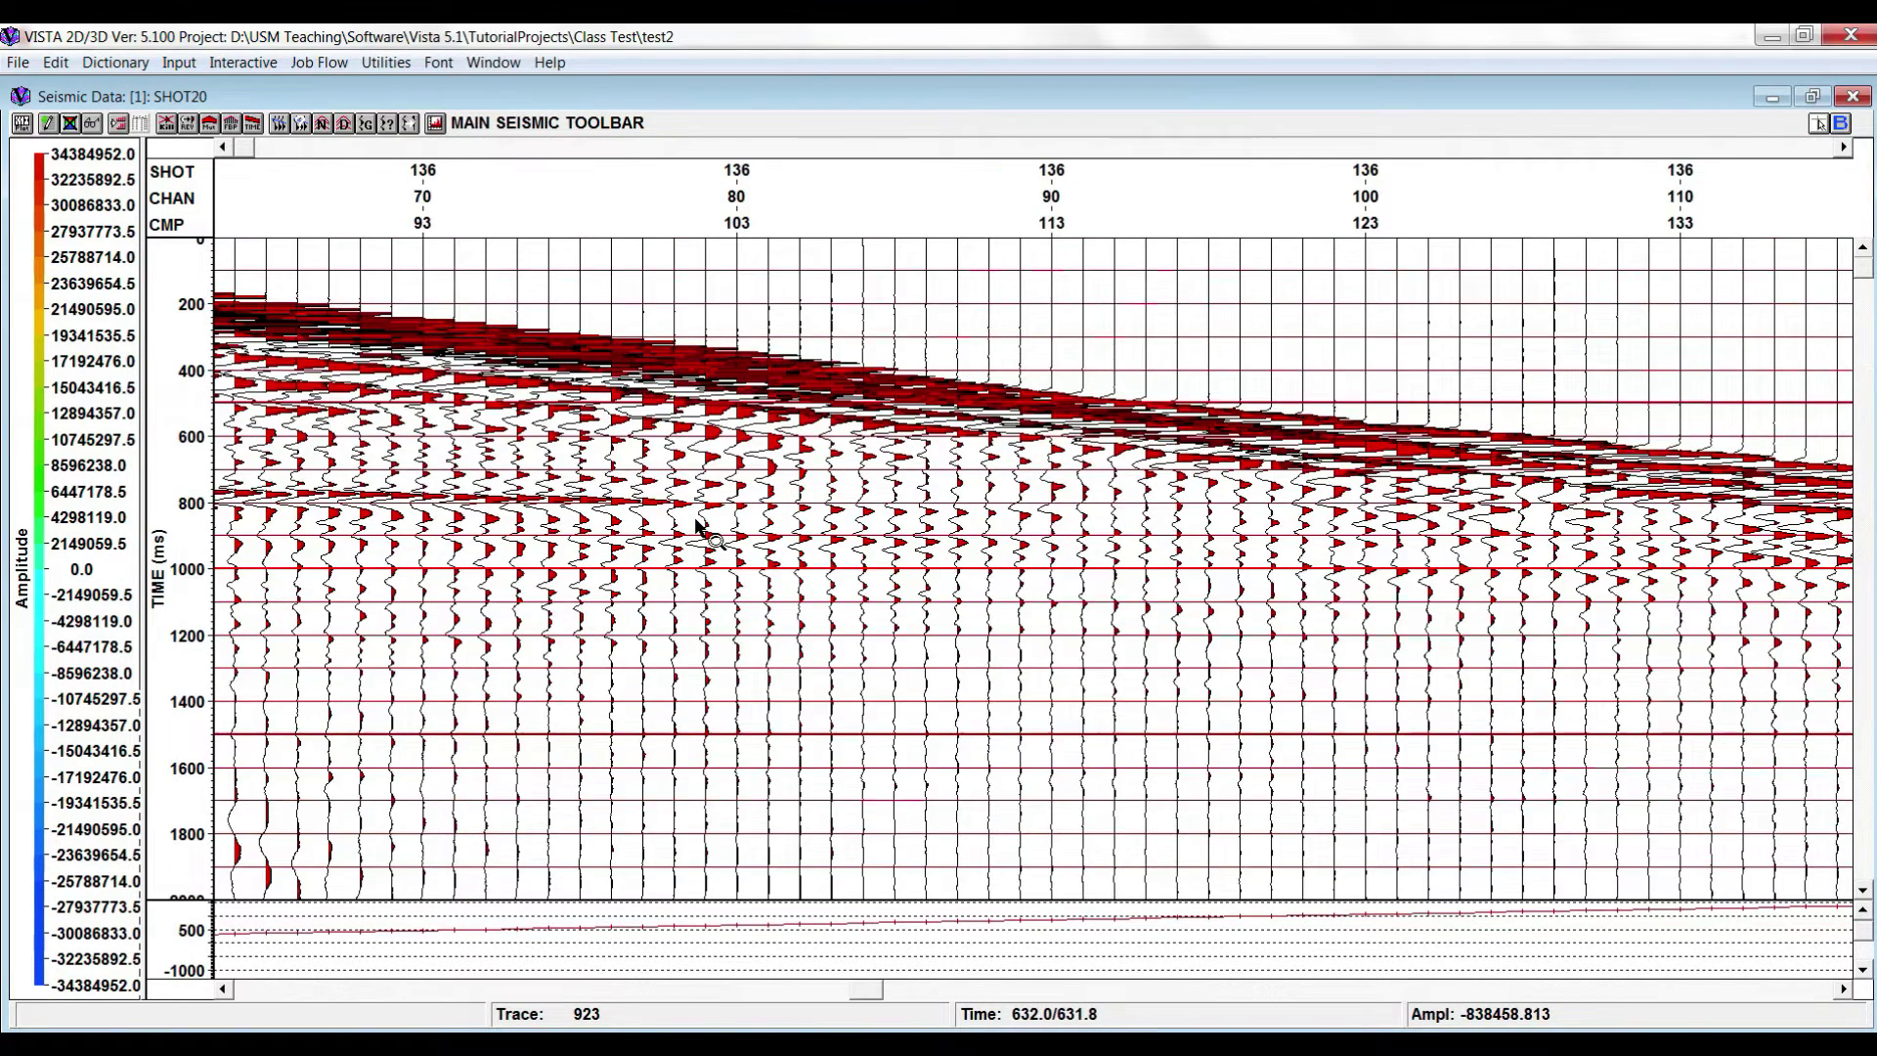
{"action": "right_click", "coordinate": [697, 526]}
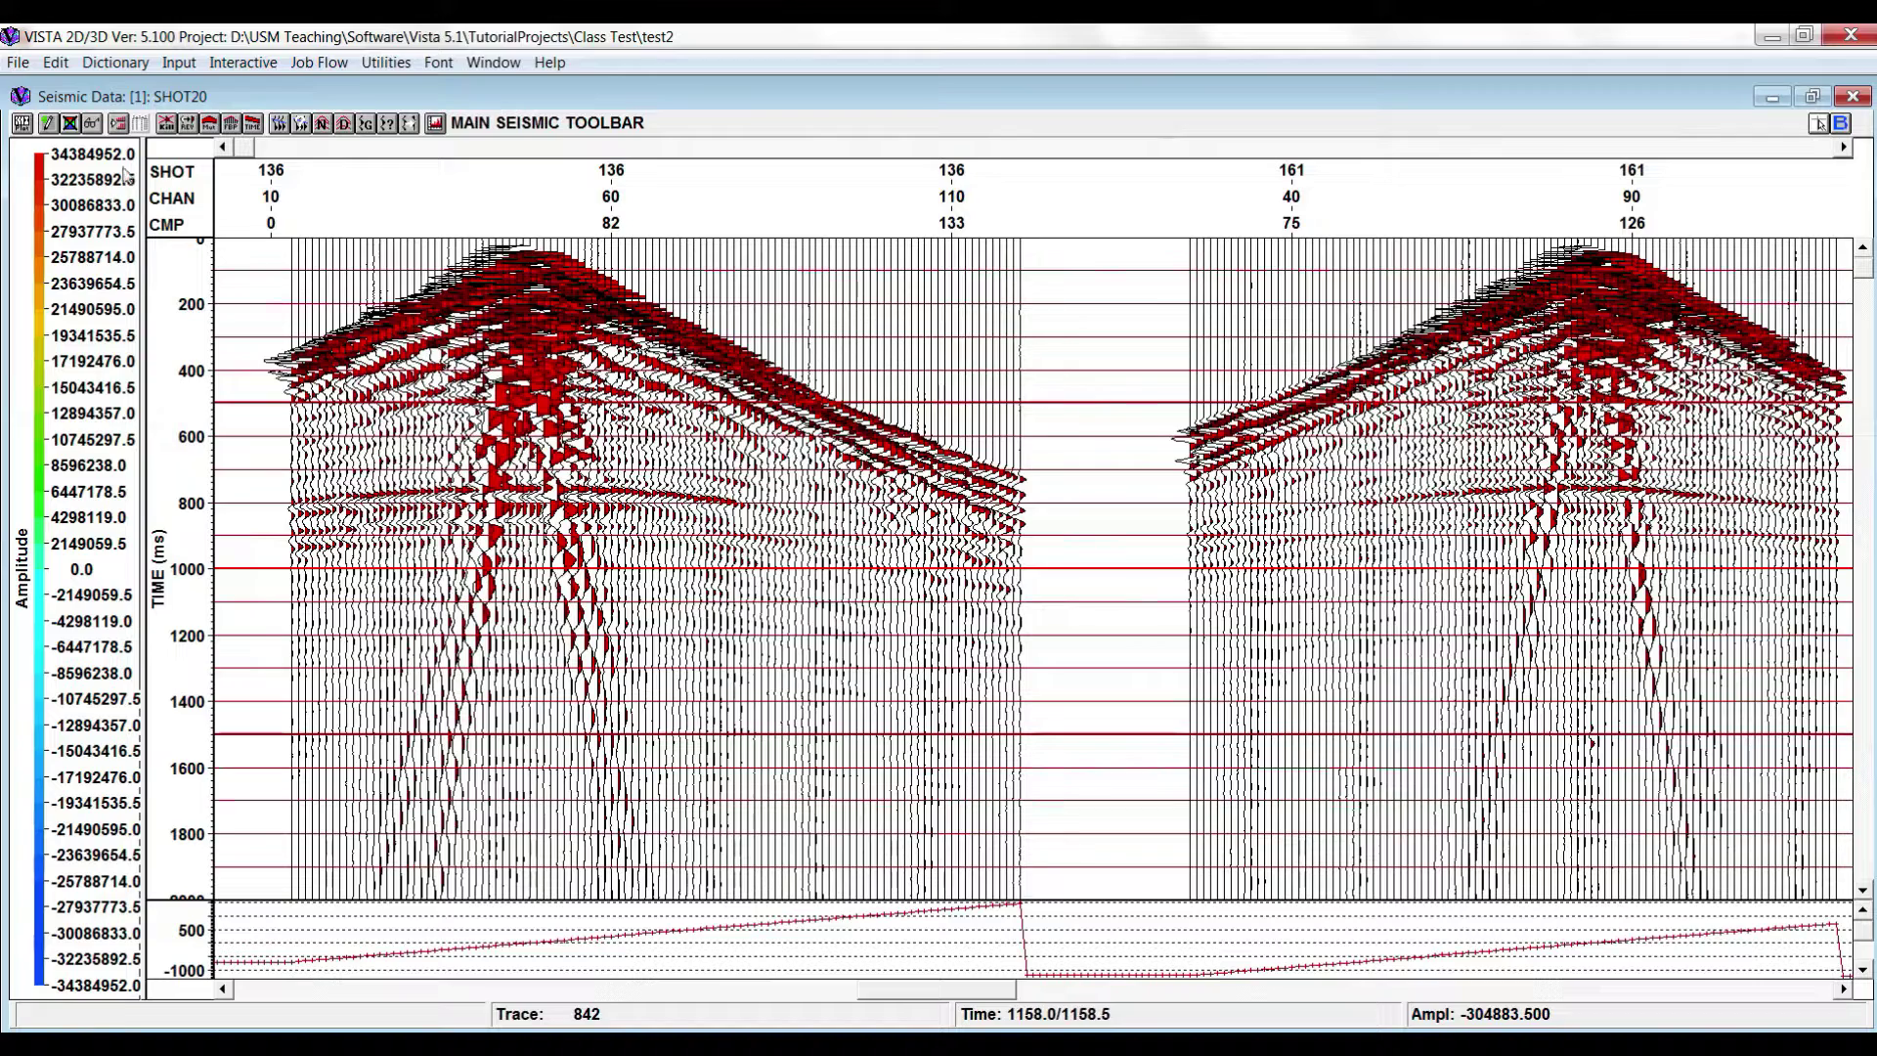
- Hide the amplitude color bar beside the seismic plot and look over the additional display and snapshot tools
{"action": "left_click", "coordinate": [70, 125]}
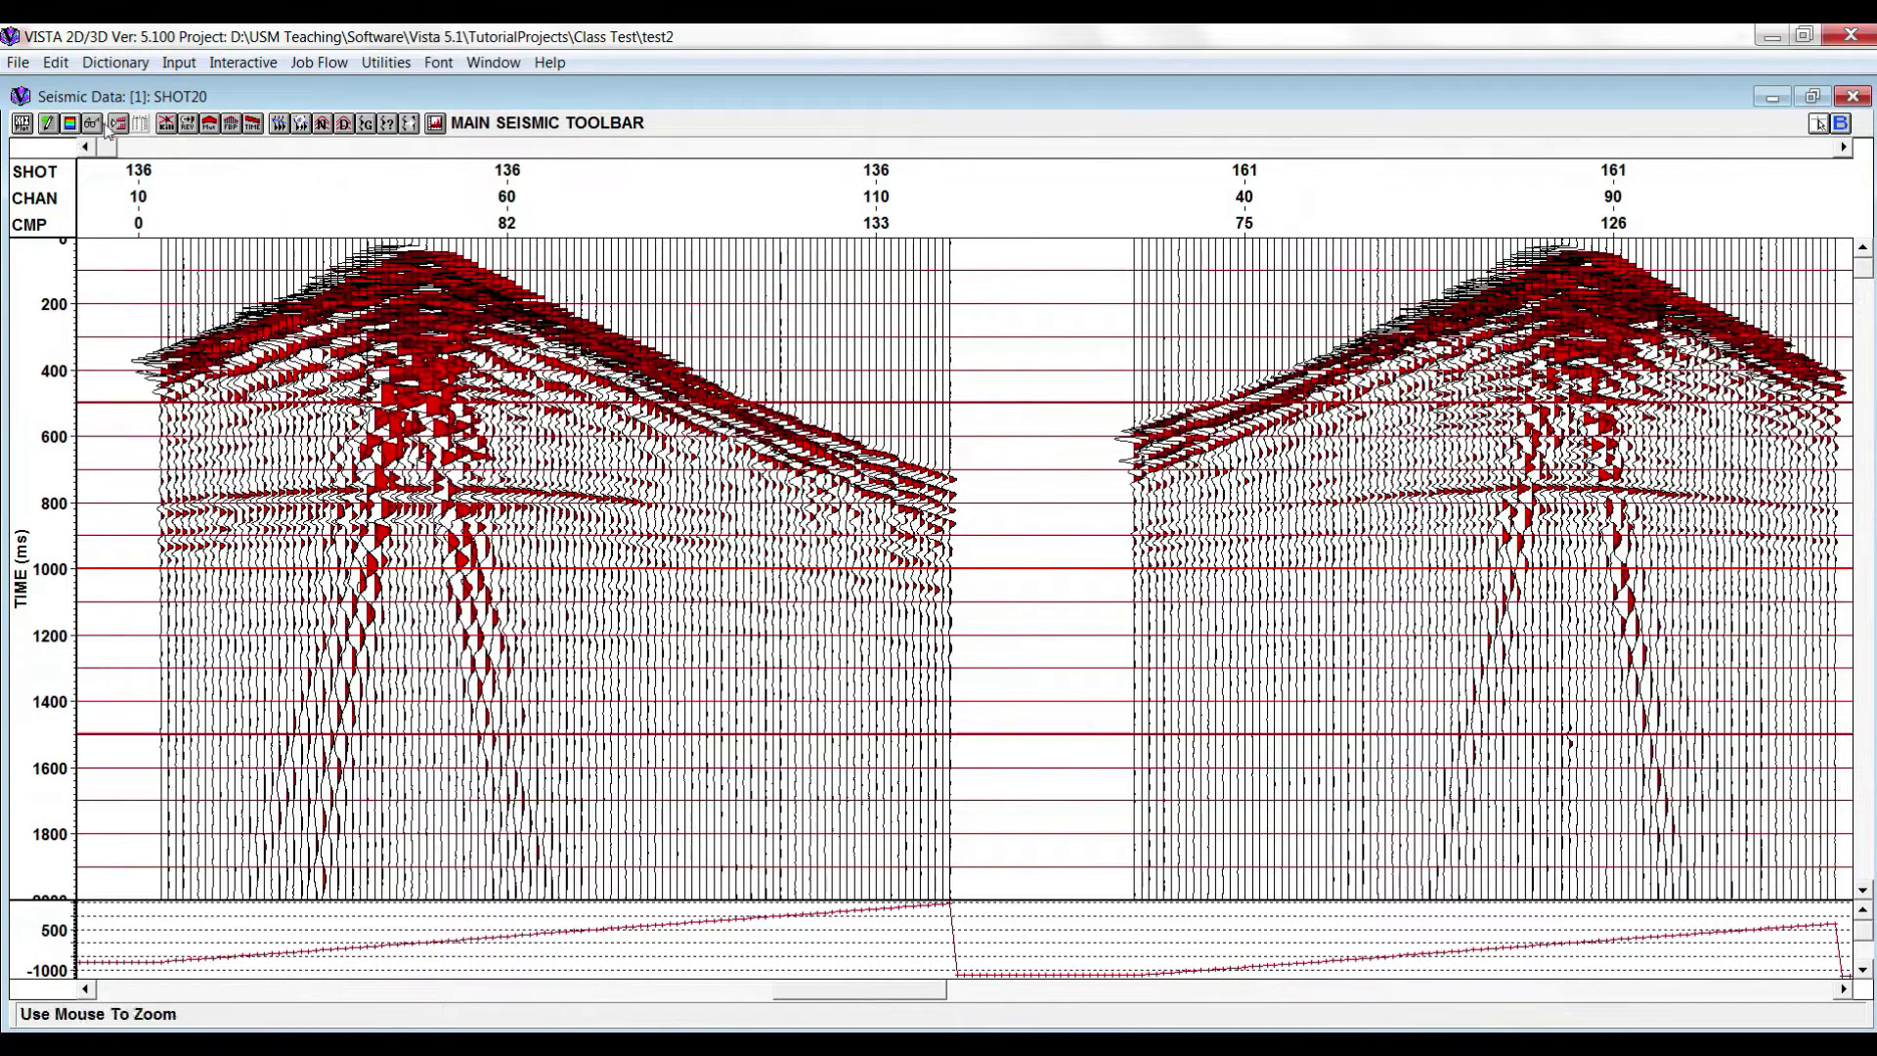
{"action": "left_click", "coordinate": [93, 124]}
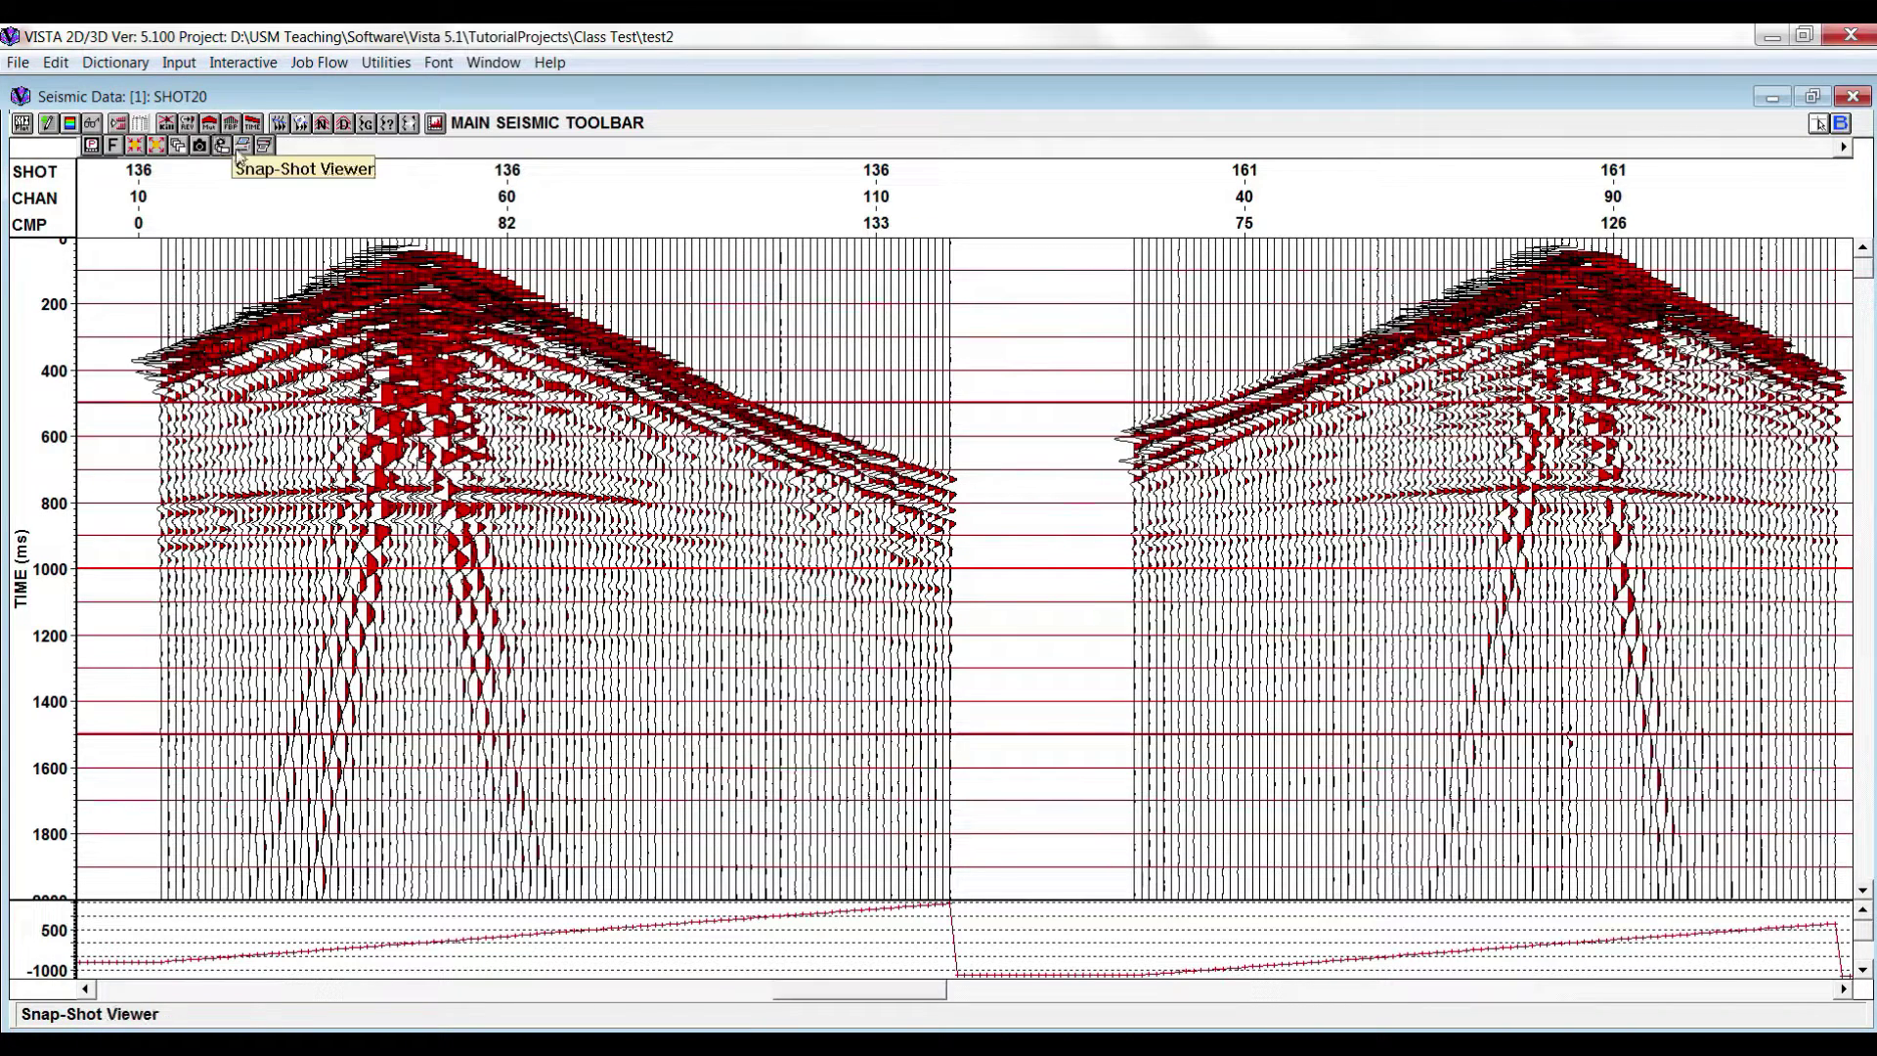
{"action": "left_click", "coordinate": [134, 144]}
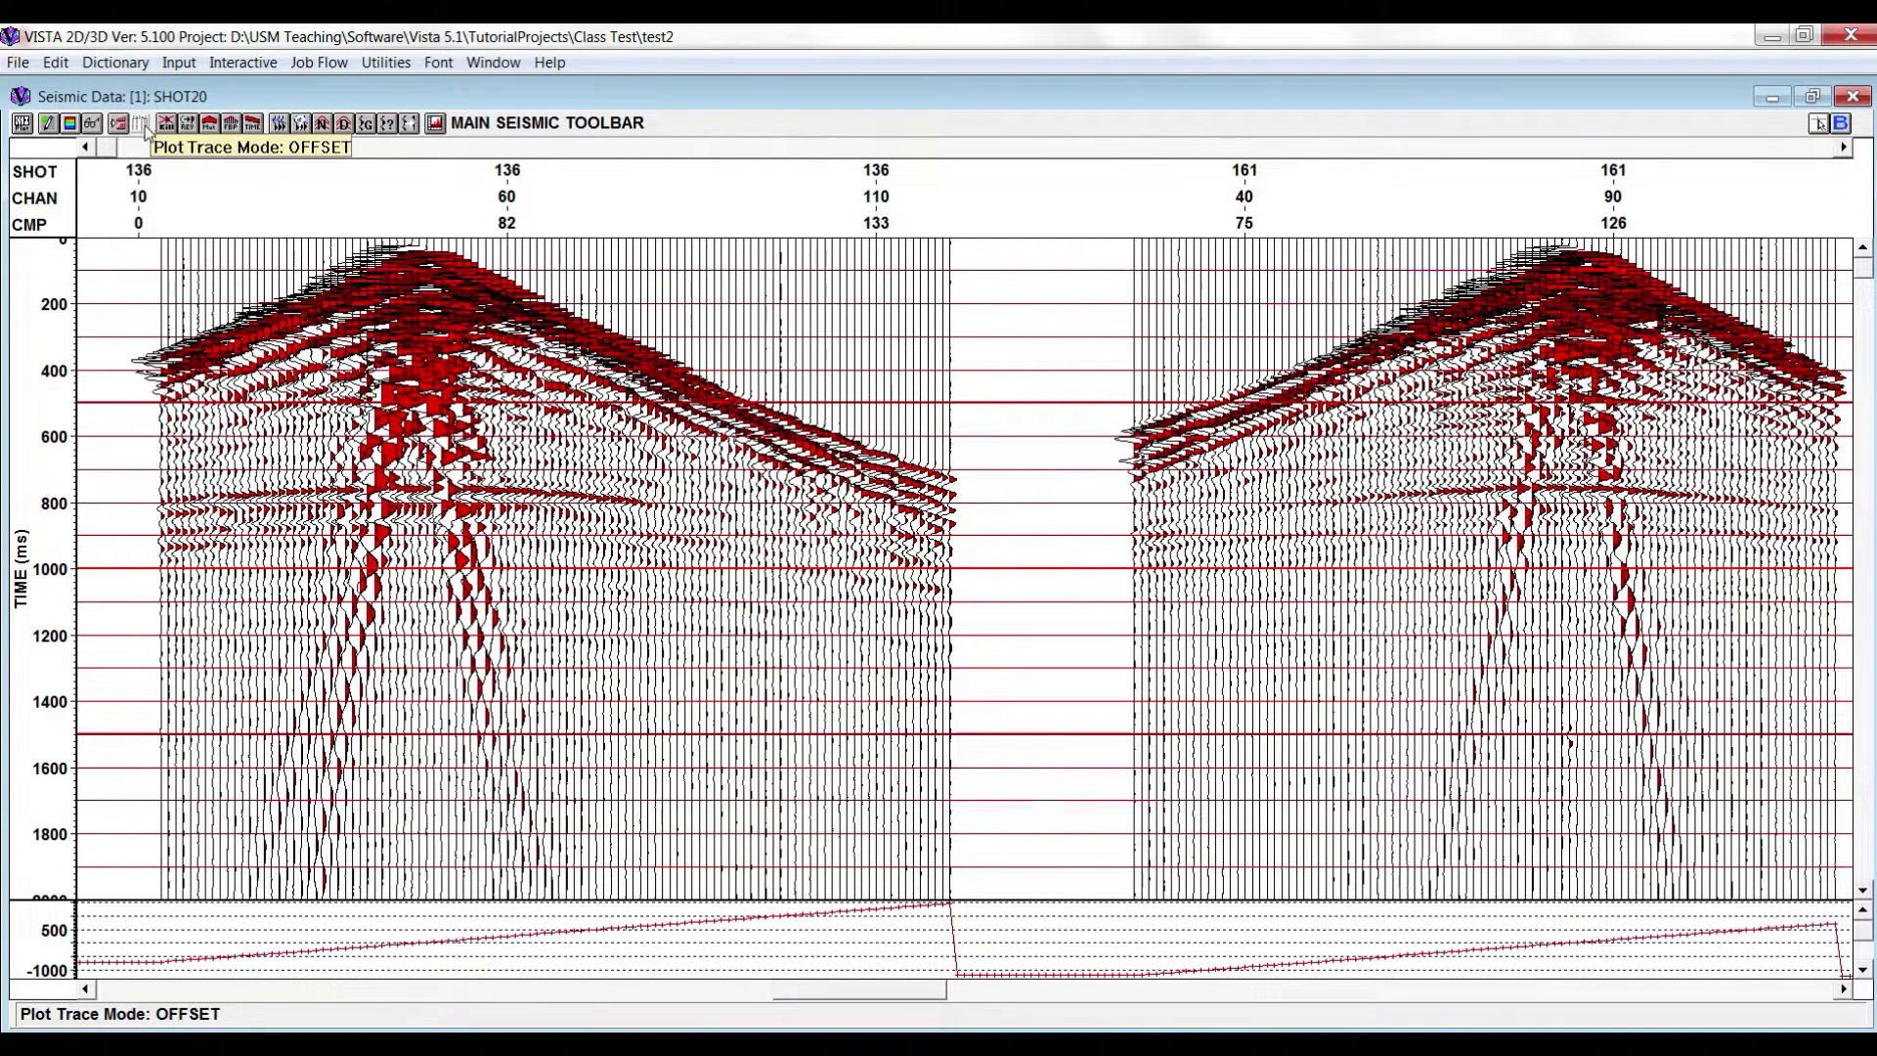
- Switch to the PowerPoint slide show and read the slides on user interactive tools, trace kill and reverse polarity
{"action": "mouse_move", "coordinate": [447, 1045]}
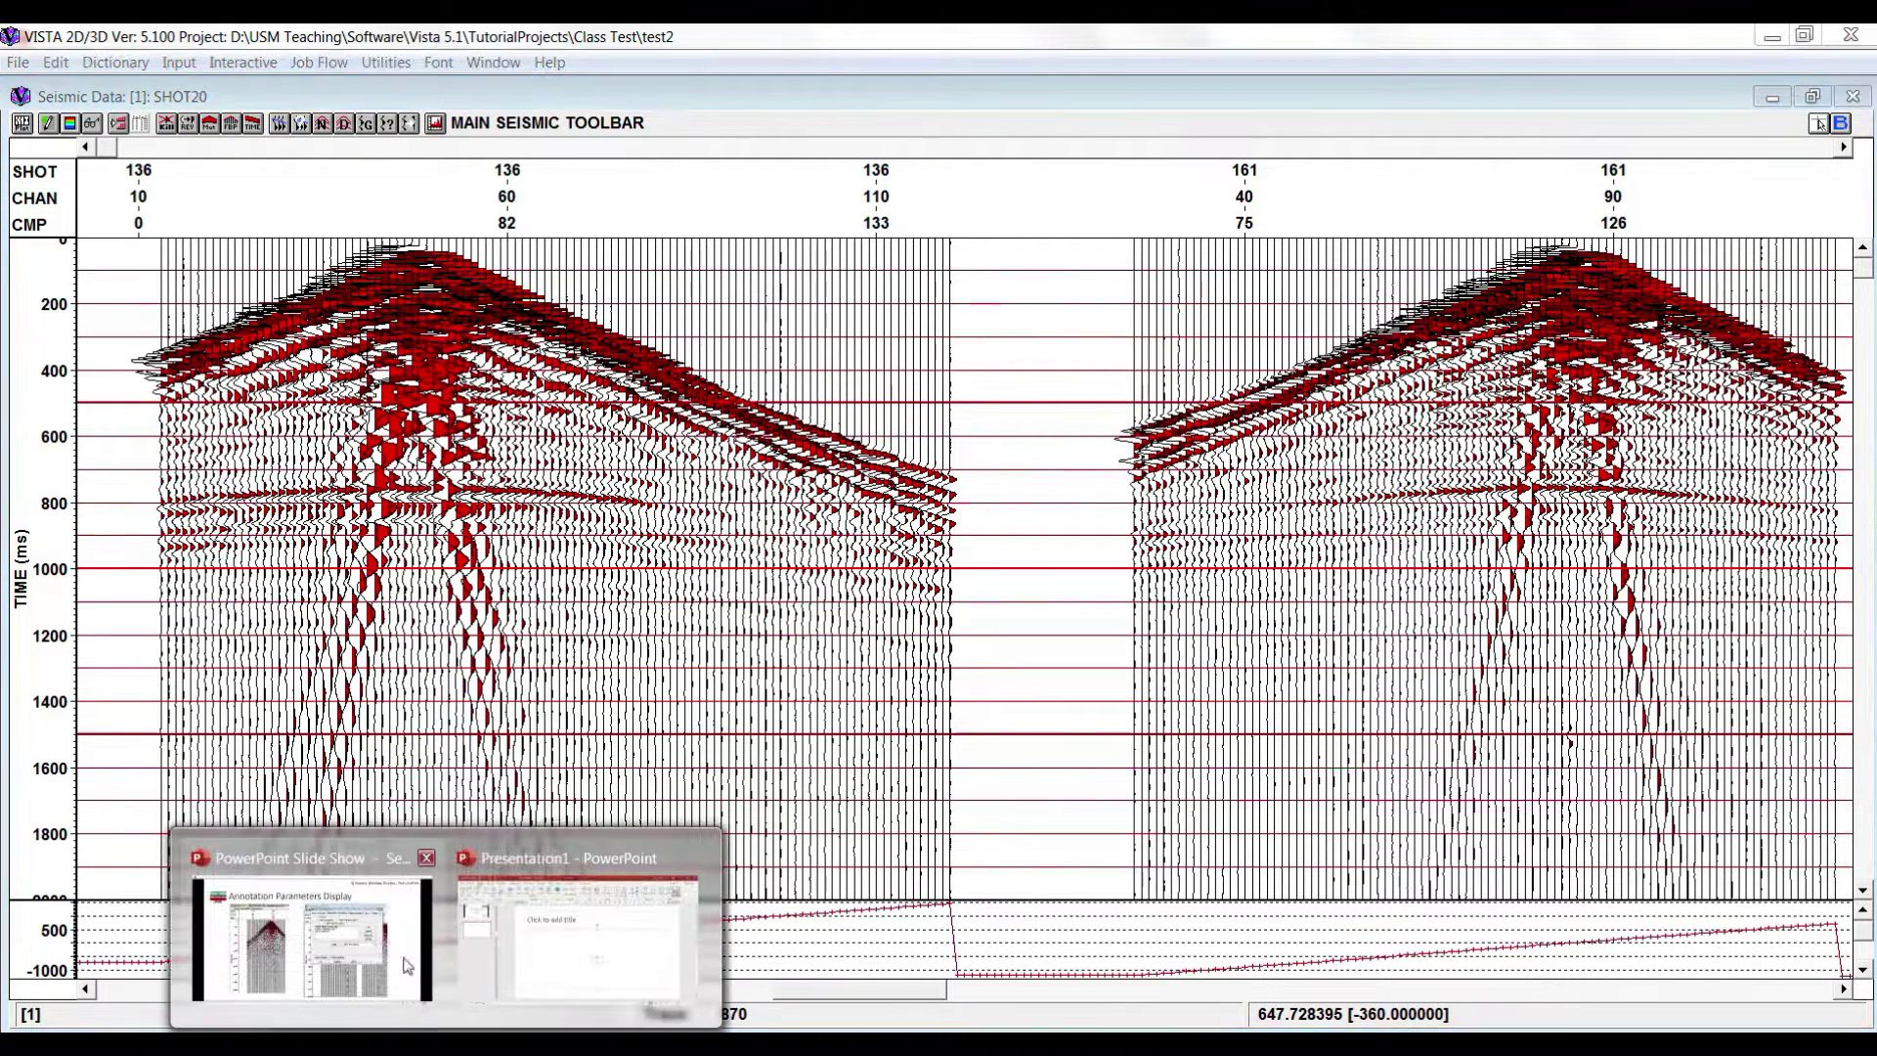
{"action": "left_click", "coordinate": [407, 966]}
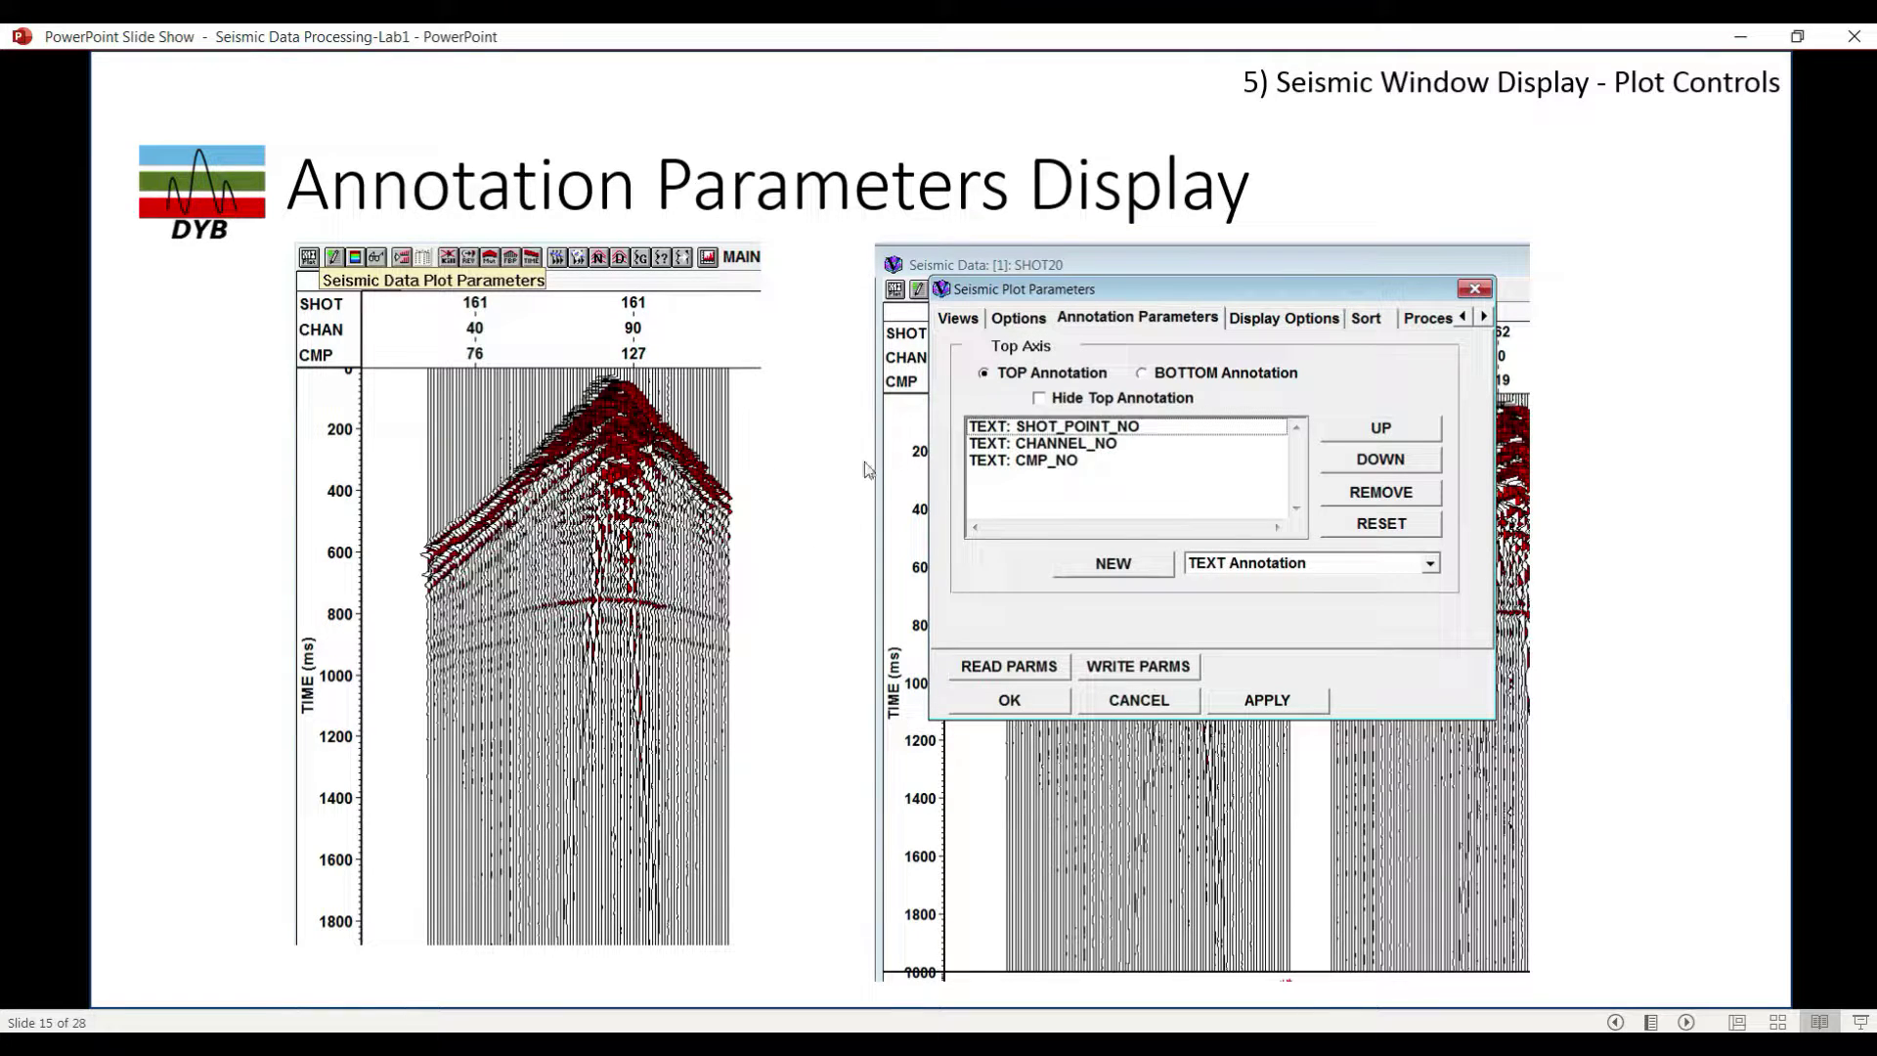
{"action": "left_click", "coordinate": [799, 476]}
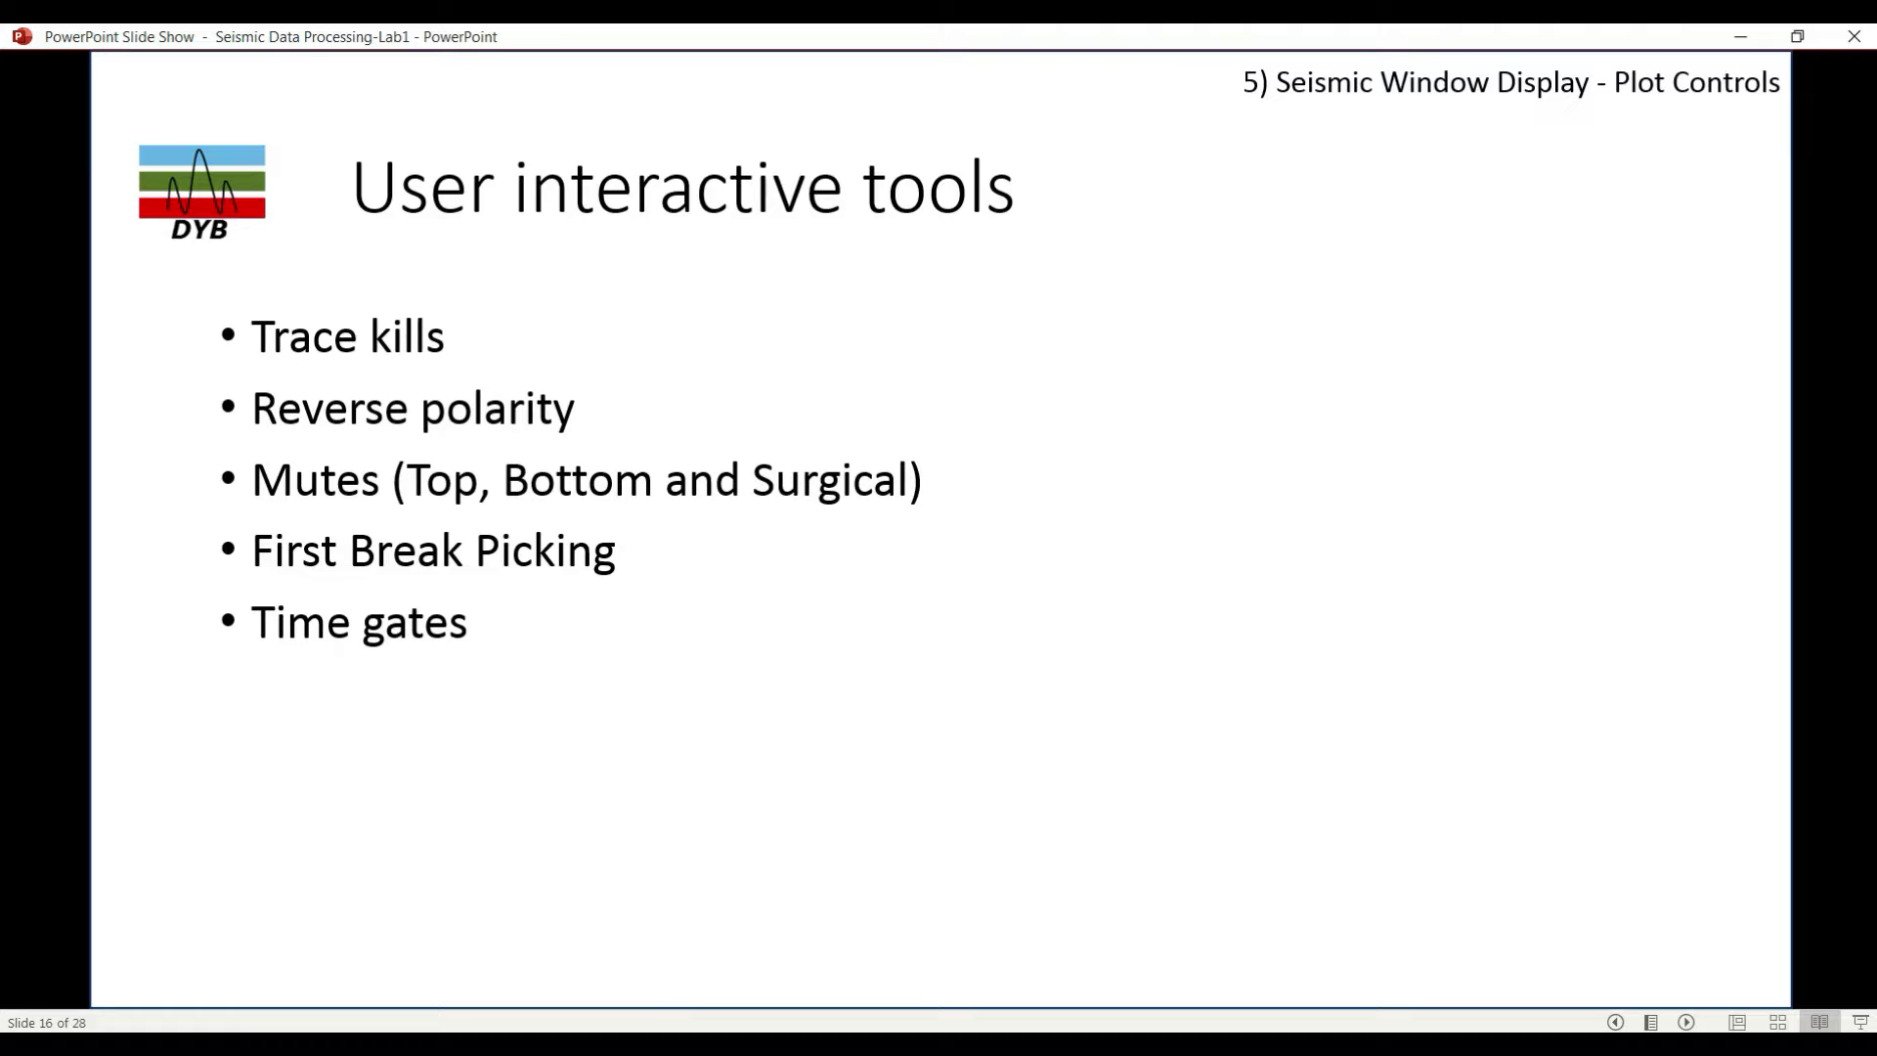
{"action": "mouse_move", "coordinate": [906, 26]}
{"action": "key", "text": "Right"}
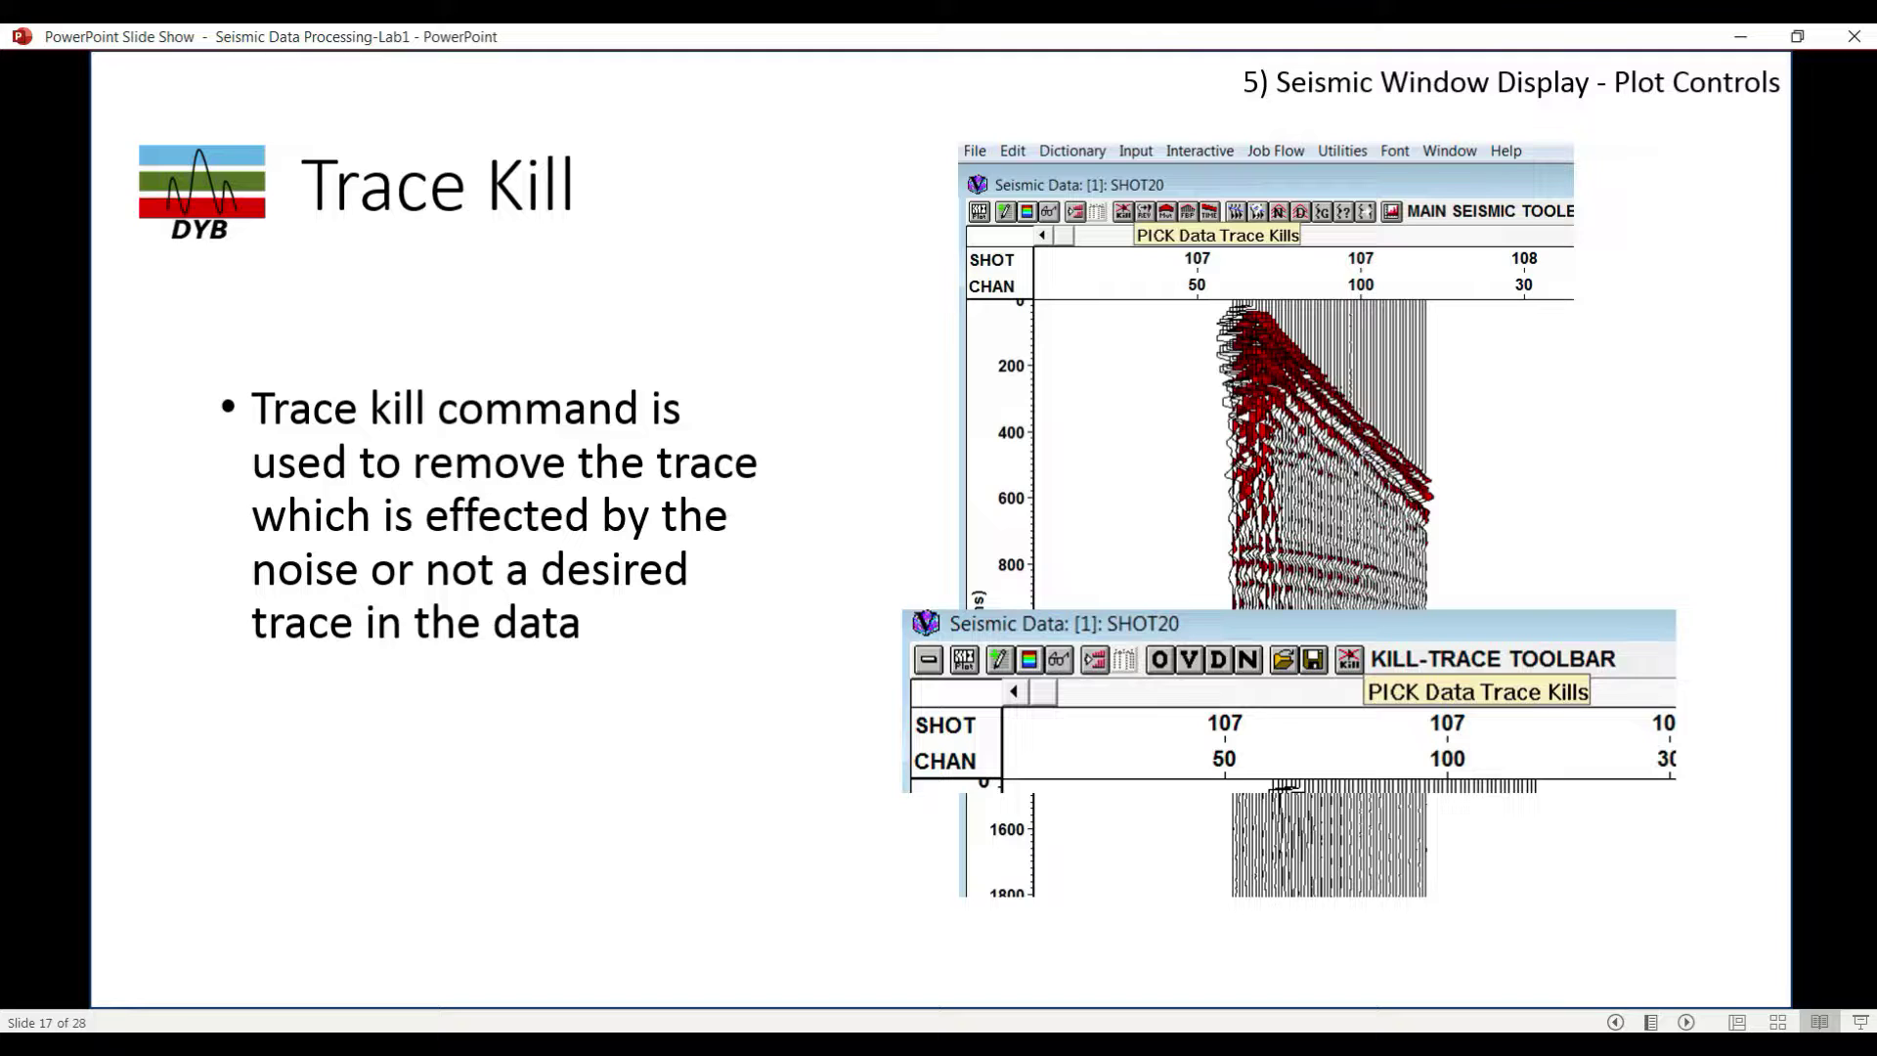
{"action": "key", "text": "Right"}
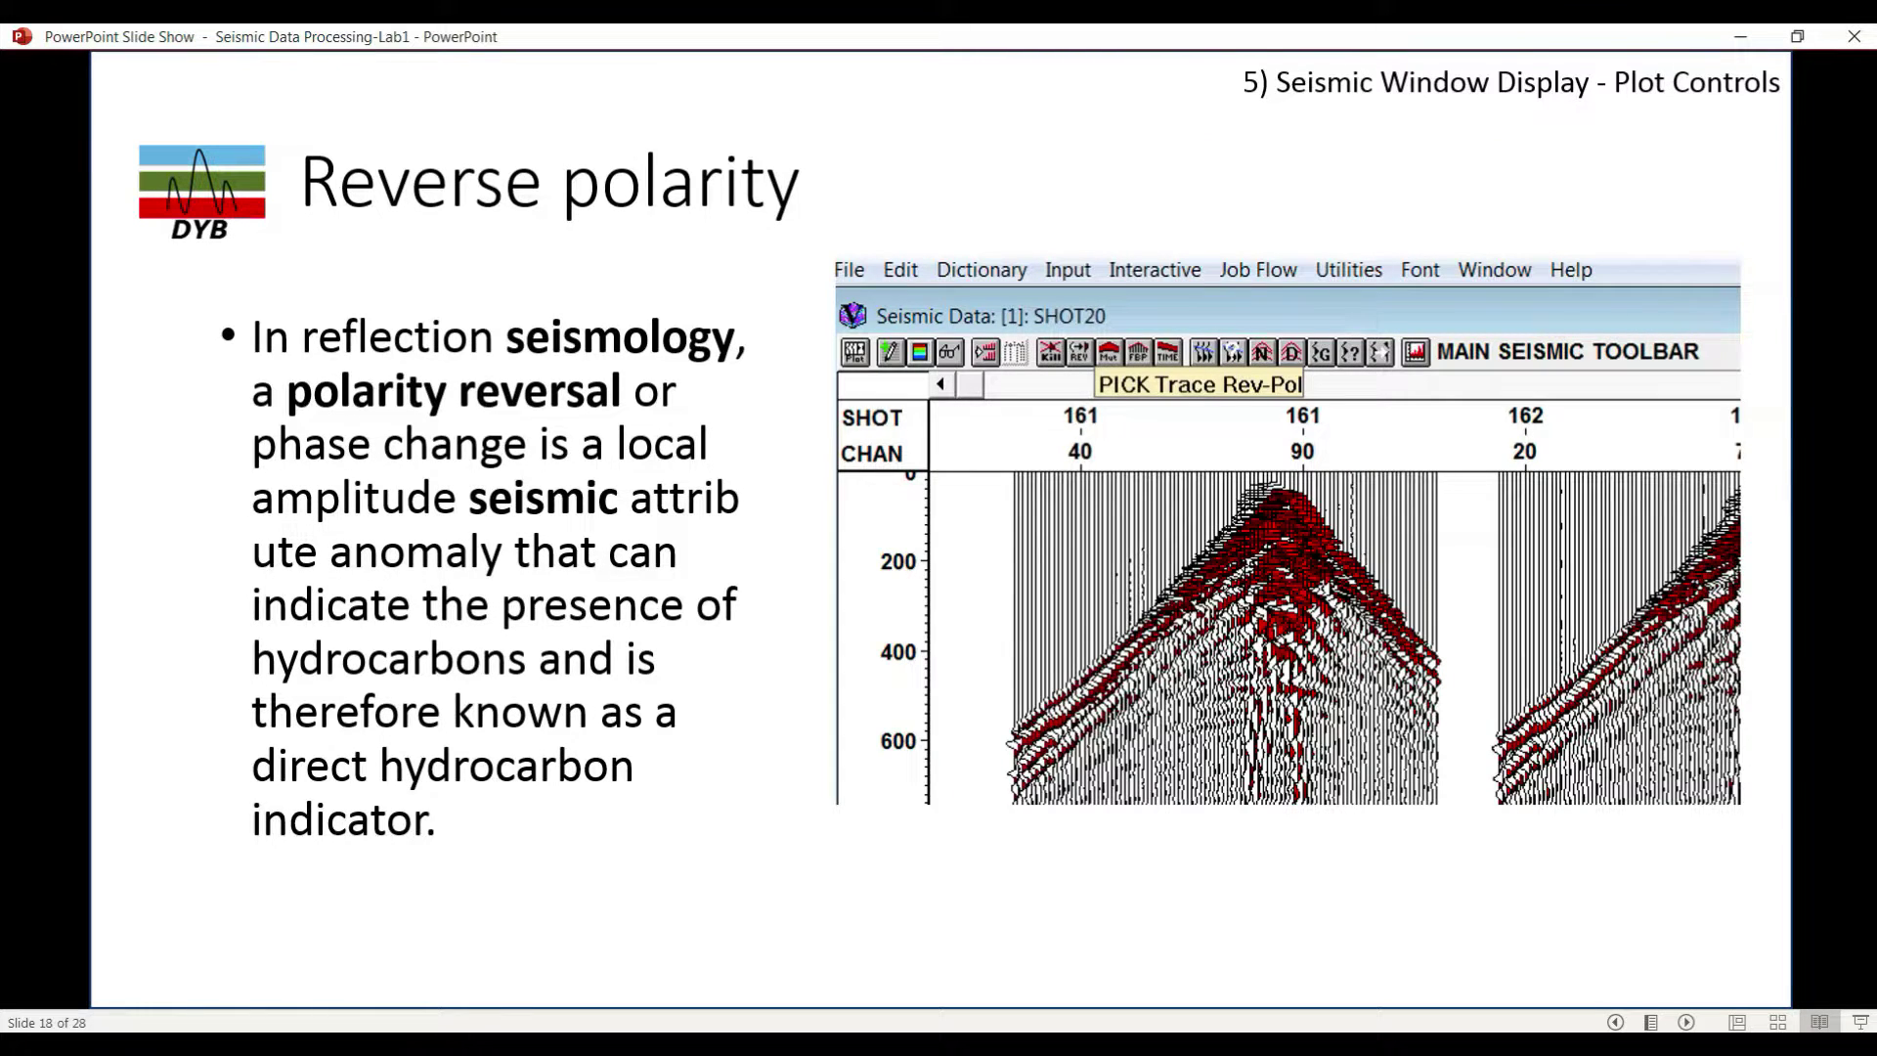
{"action": "key", "text": "Left"}
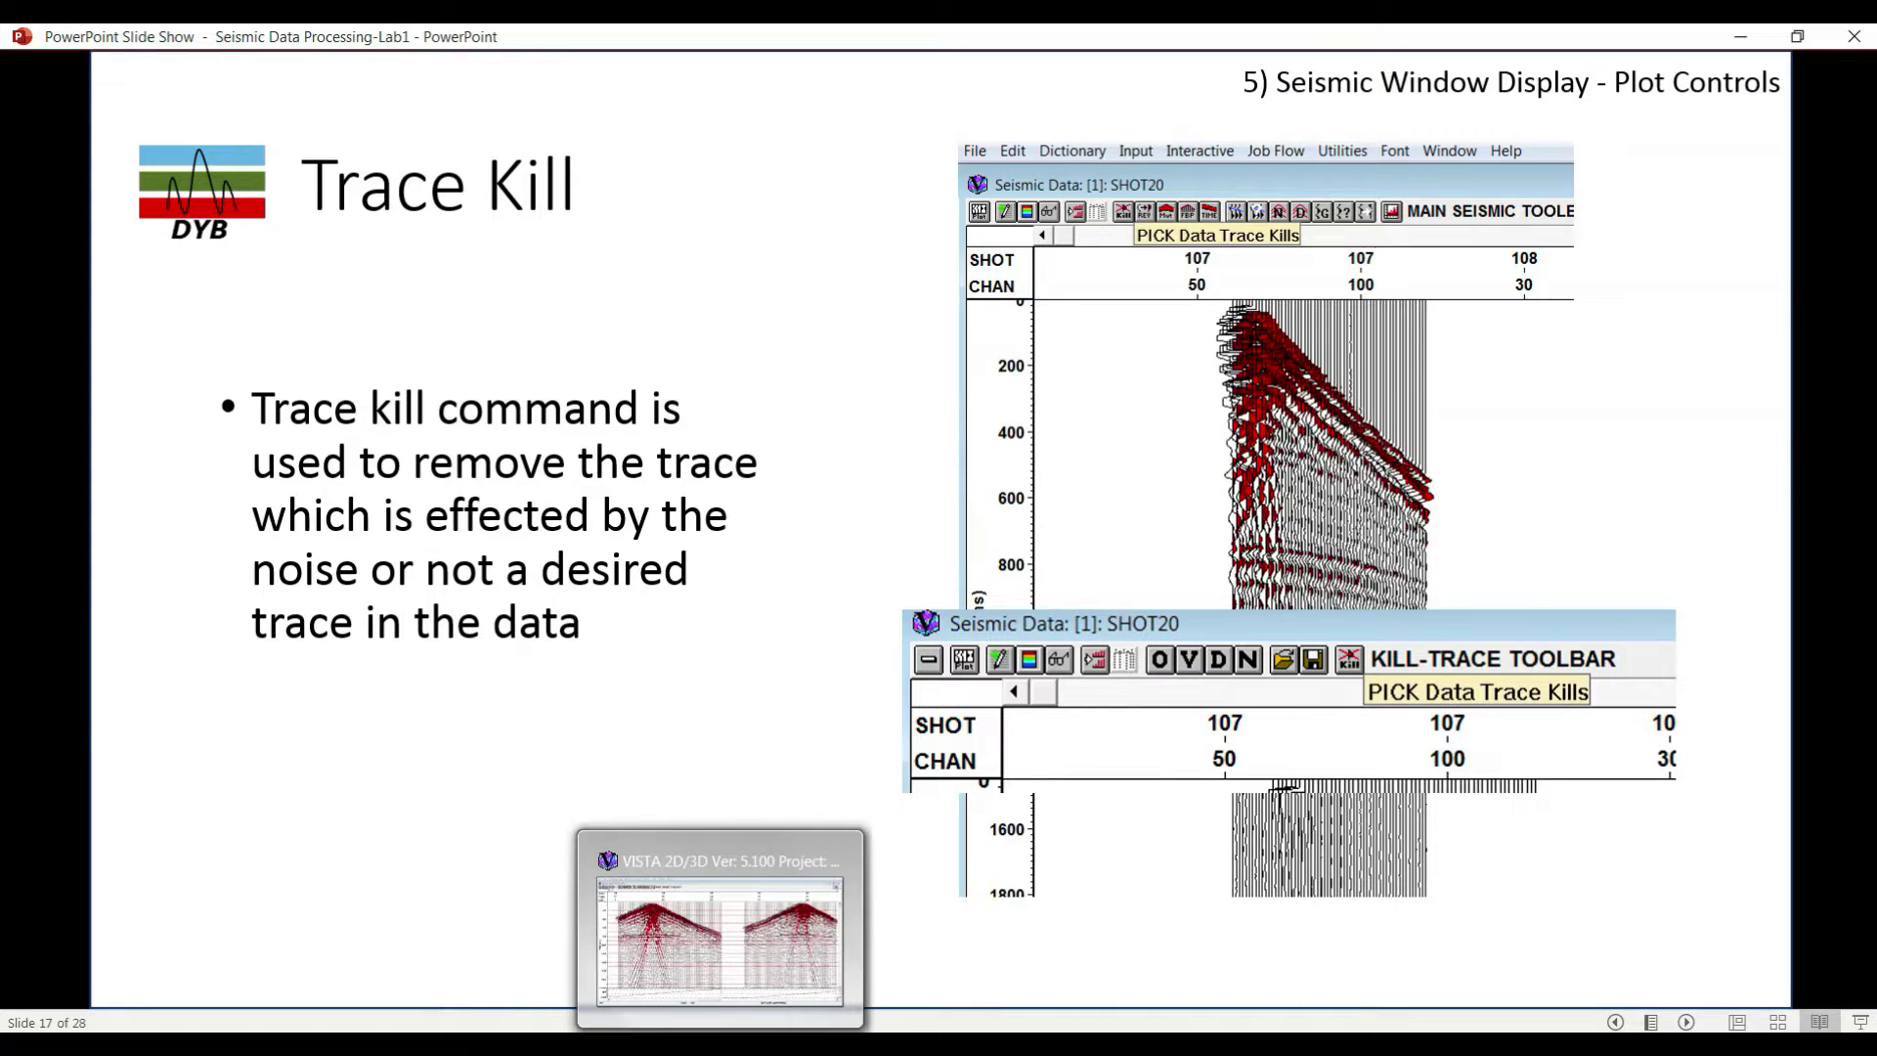
- Switch back to VISTA and mark a block of shot 136 traces, about channels 68 to 93, as killed
{"action": "left_click", "coordinate": [720, 1044]}
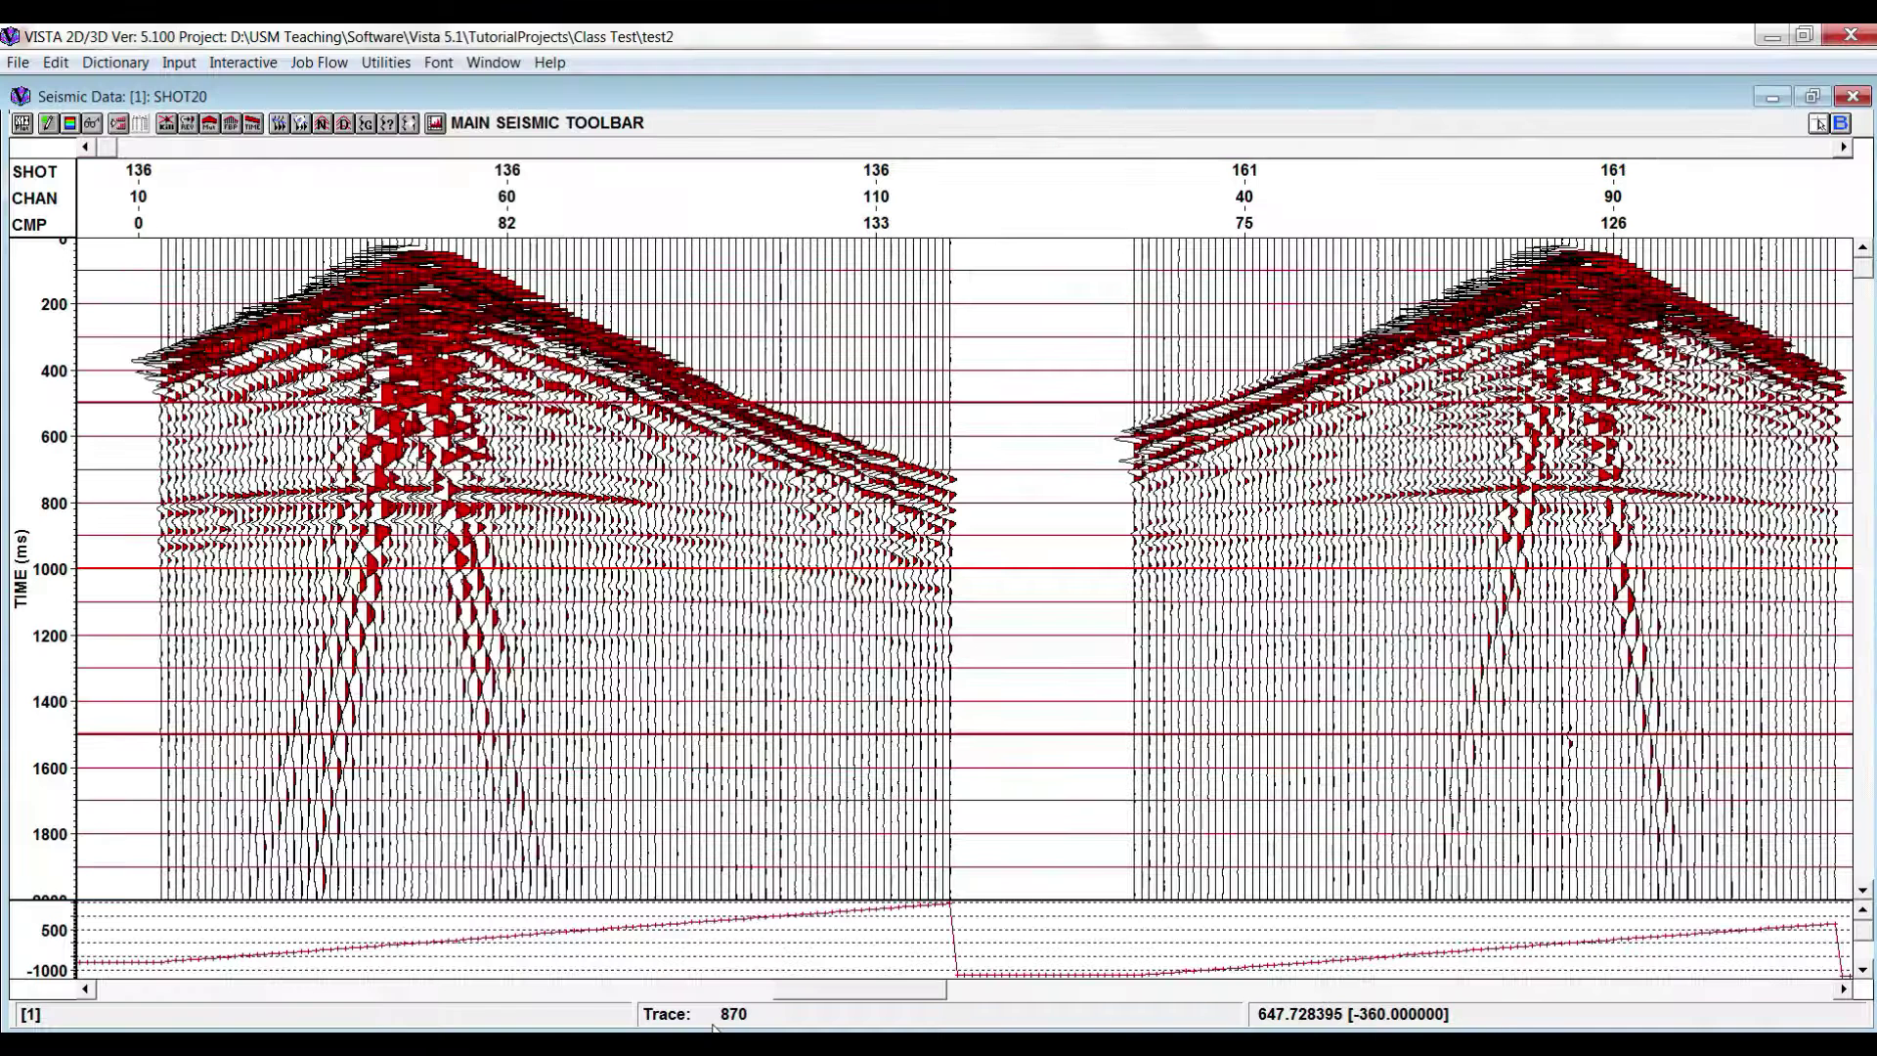
{"action": "left_click", "coordinate": [167, 124]}
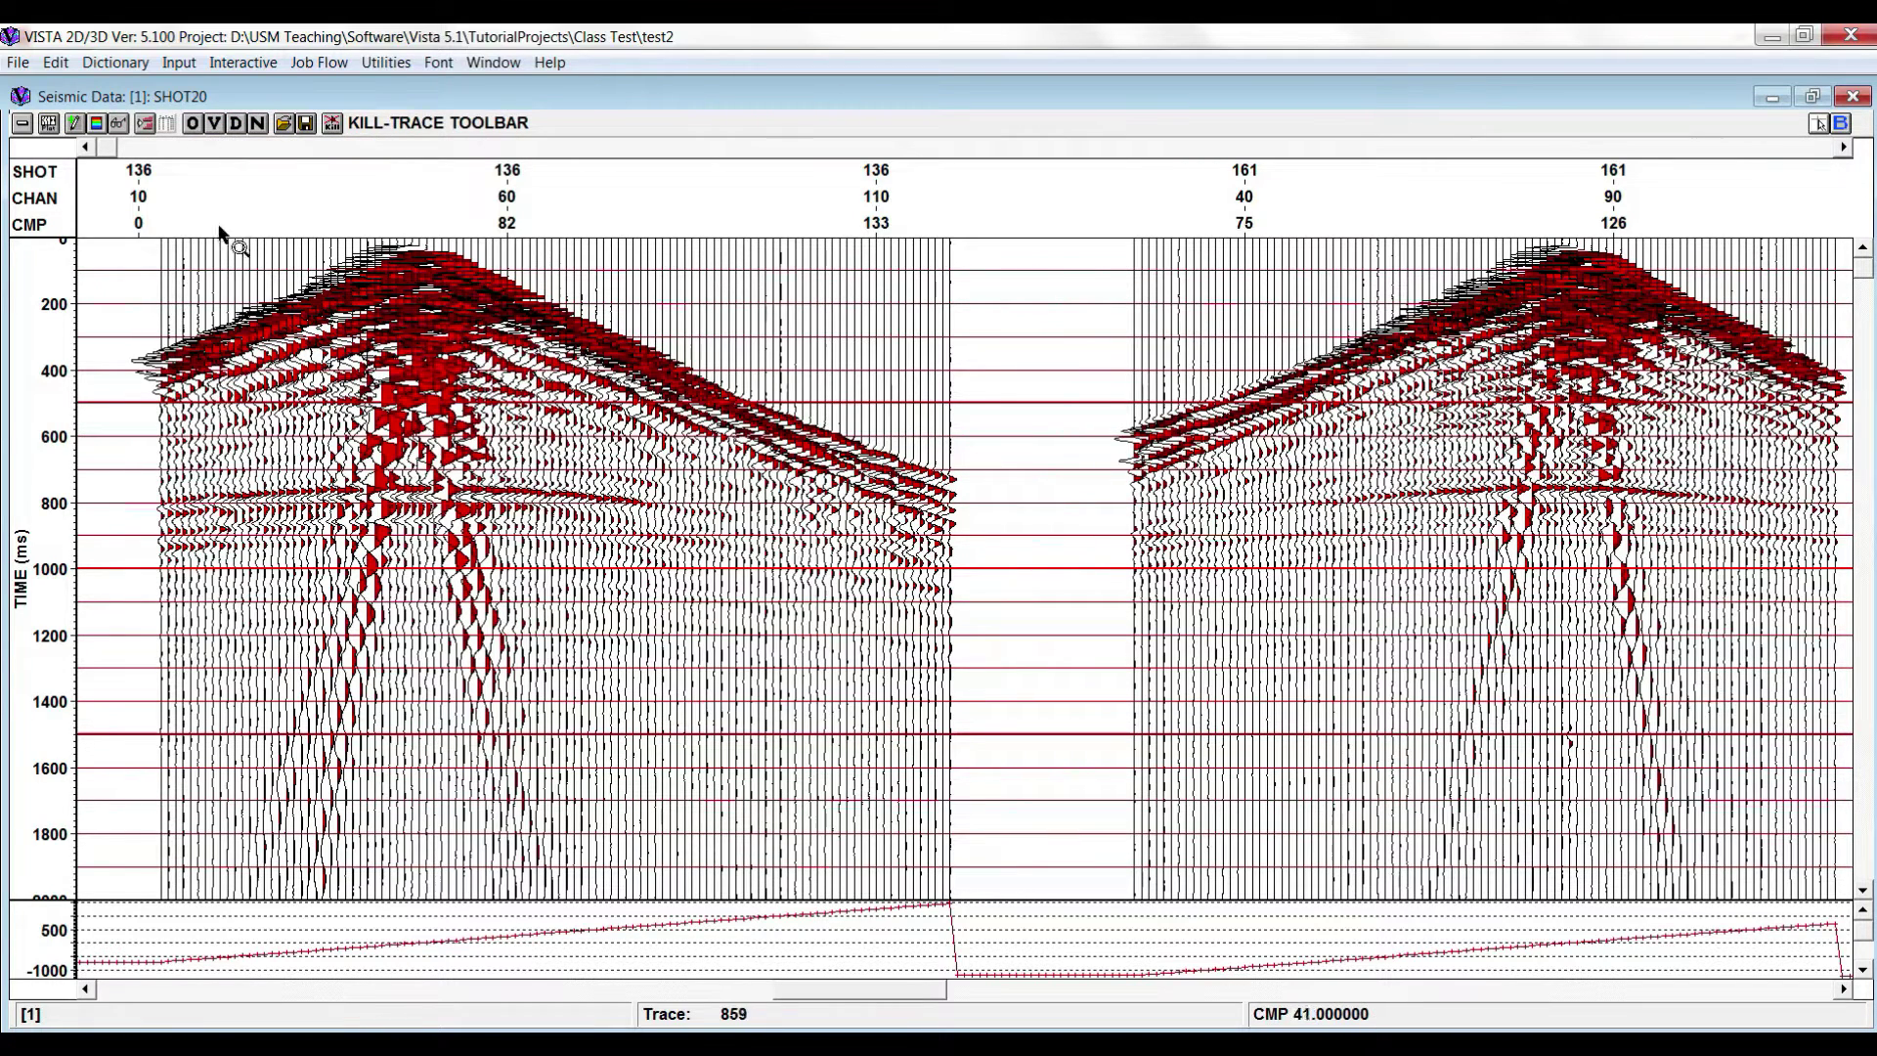
{"action": "left_click", "coordinate": [333, 125]}
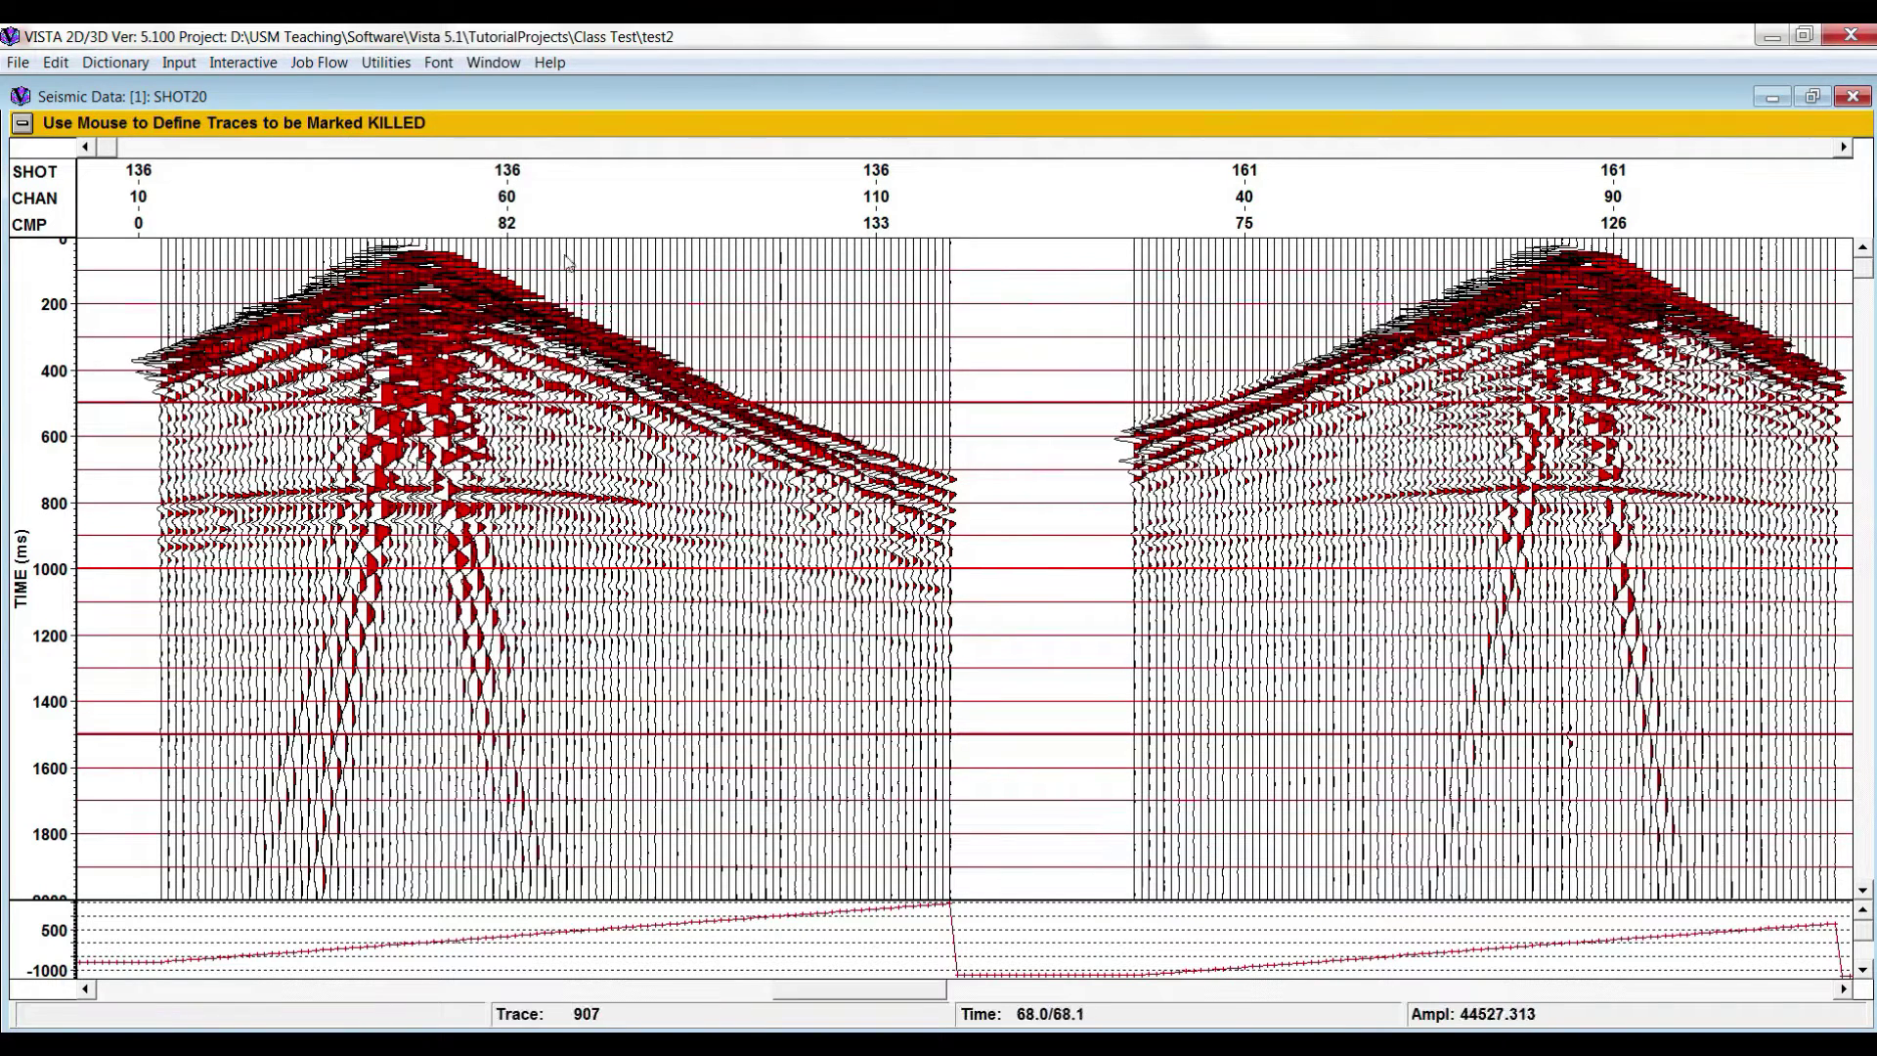
{"action": "left_click_drag", "start_coordinate": [566, 293], "coordinate": [755, 369]}
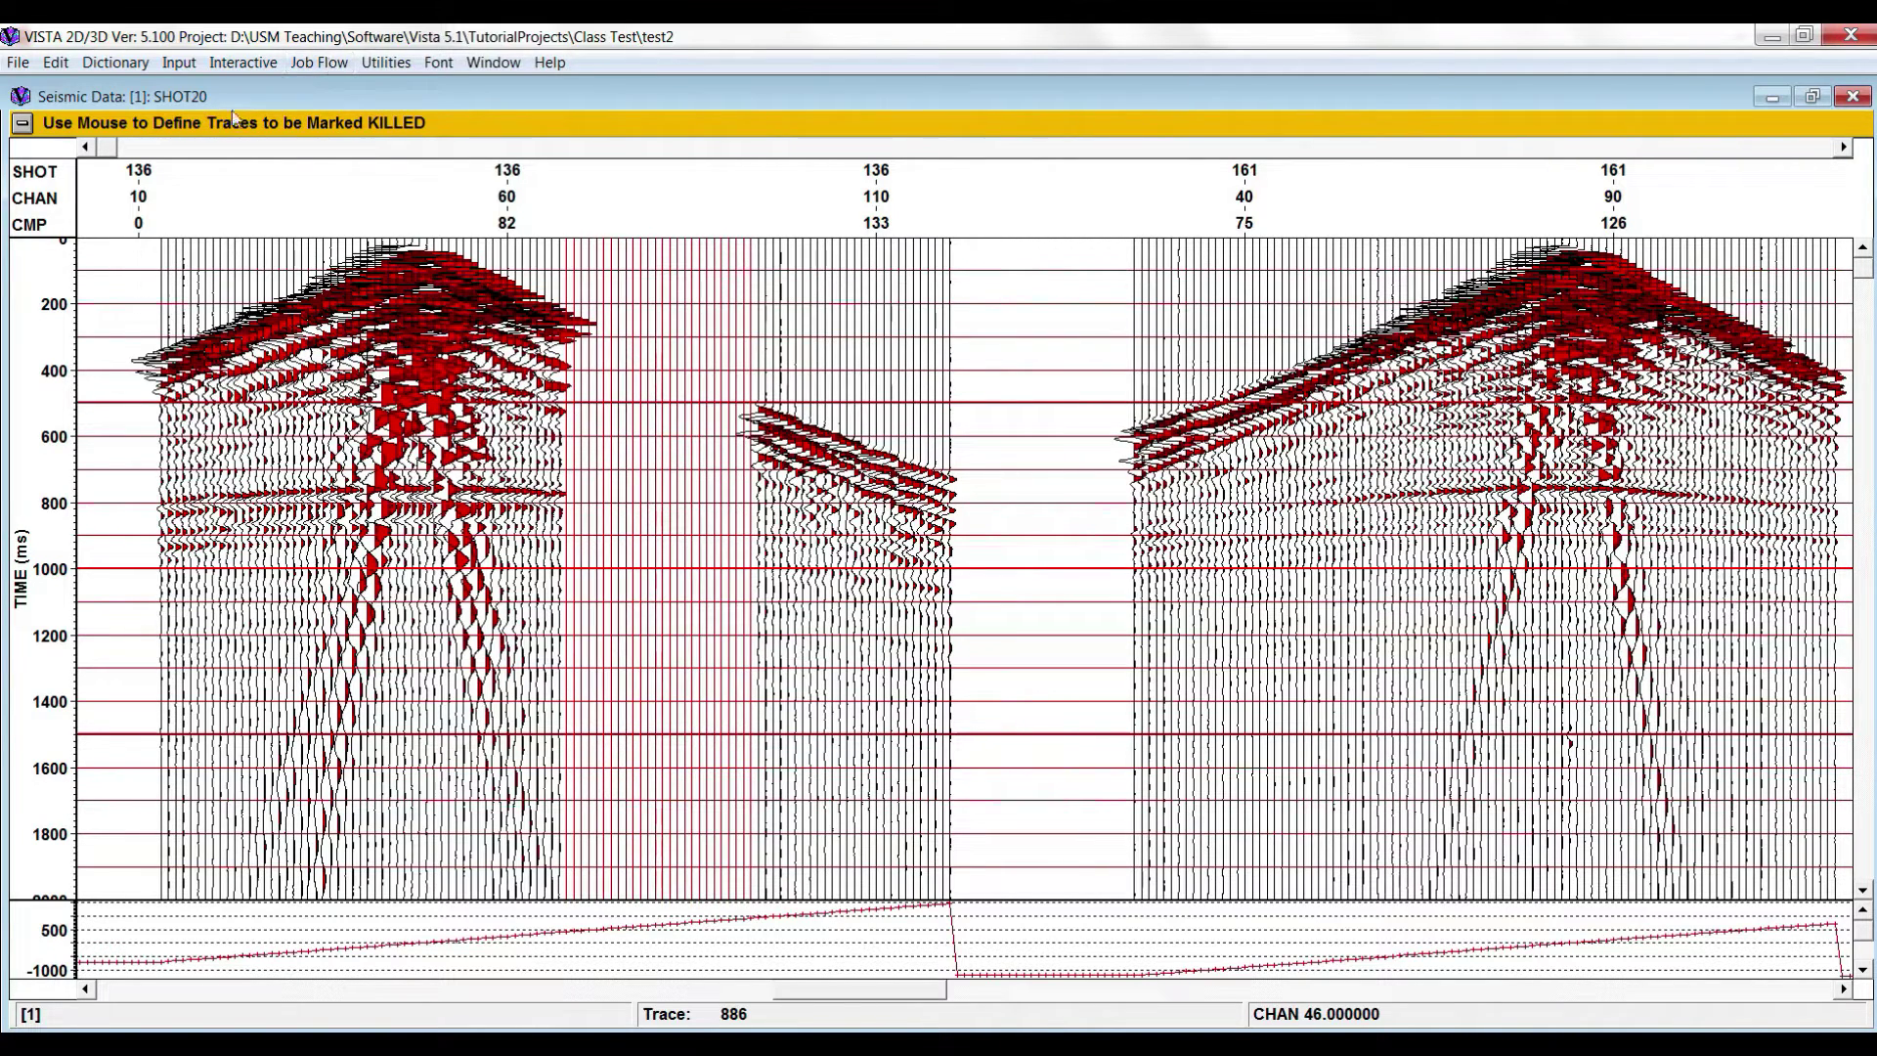
{"action": "left_click", "coordinate": [21, 123]}
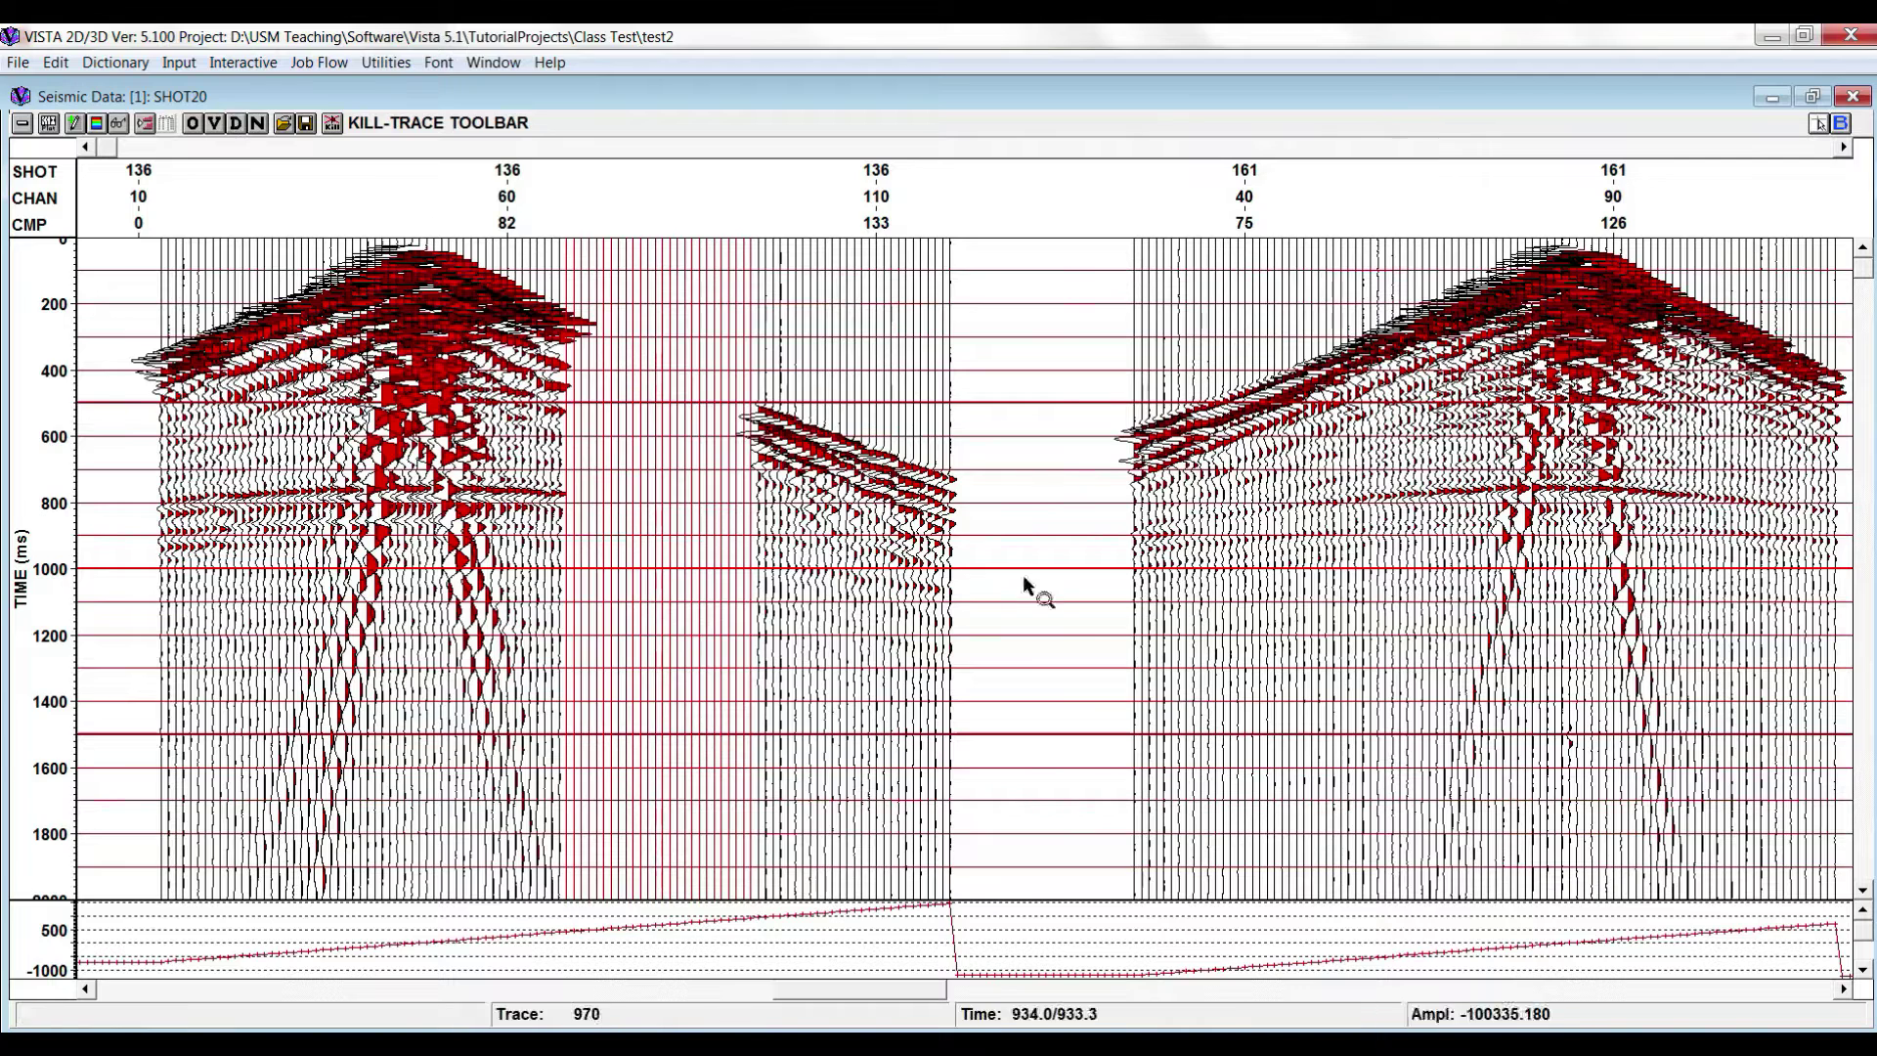
- Kill the individual traces at channels 112 to 118 of shot 136 and return to the full view
{"action": "left_click_drag", "start_coordinate": [785, 402], "coordinate": [1000, 556]}
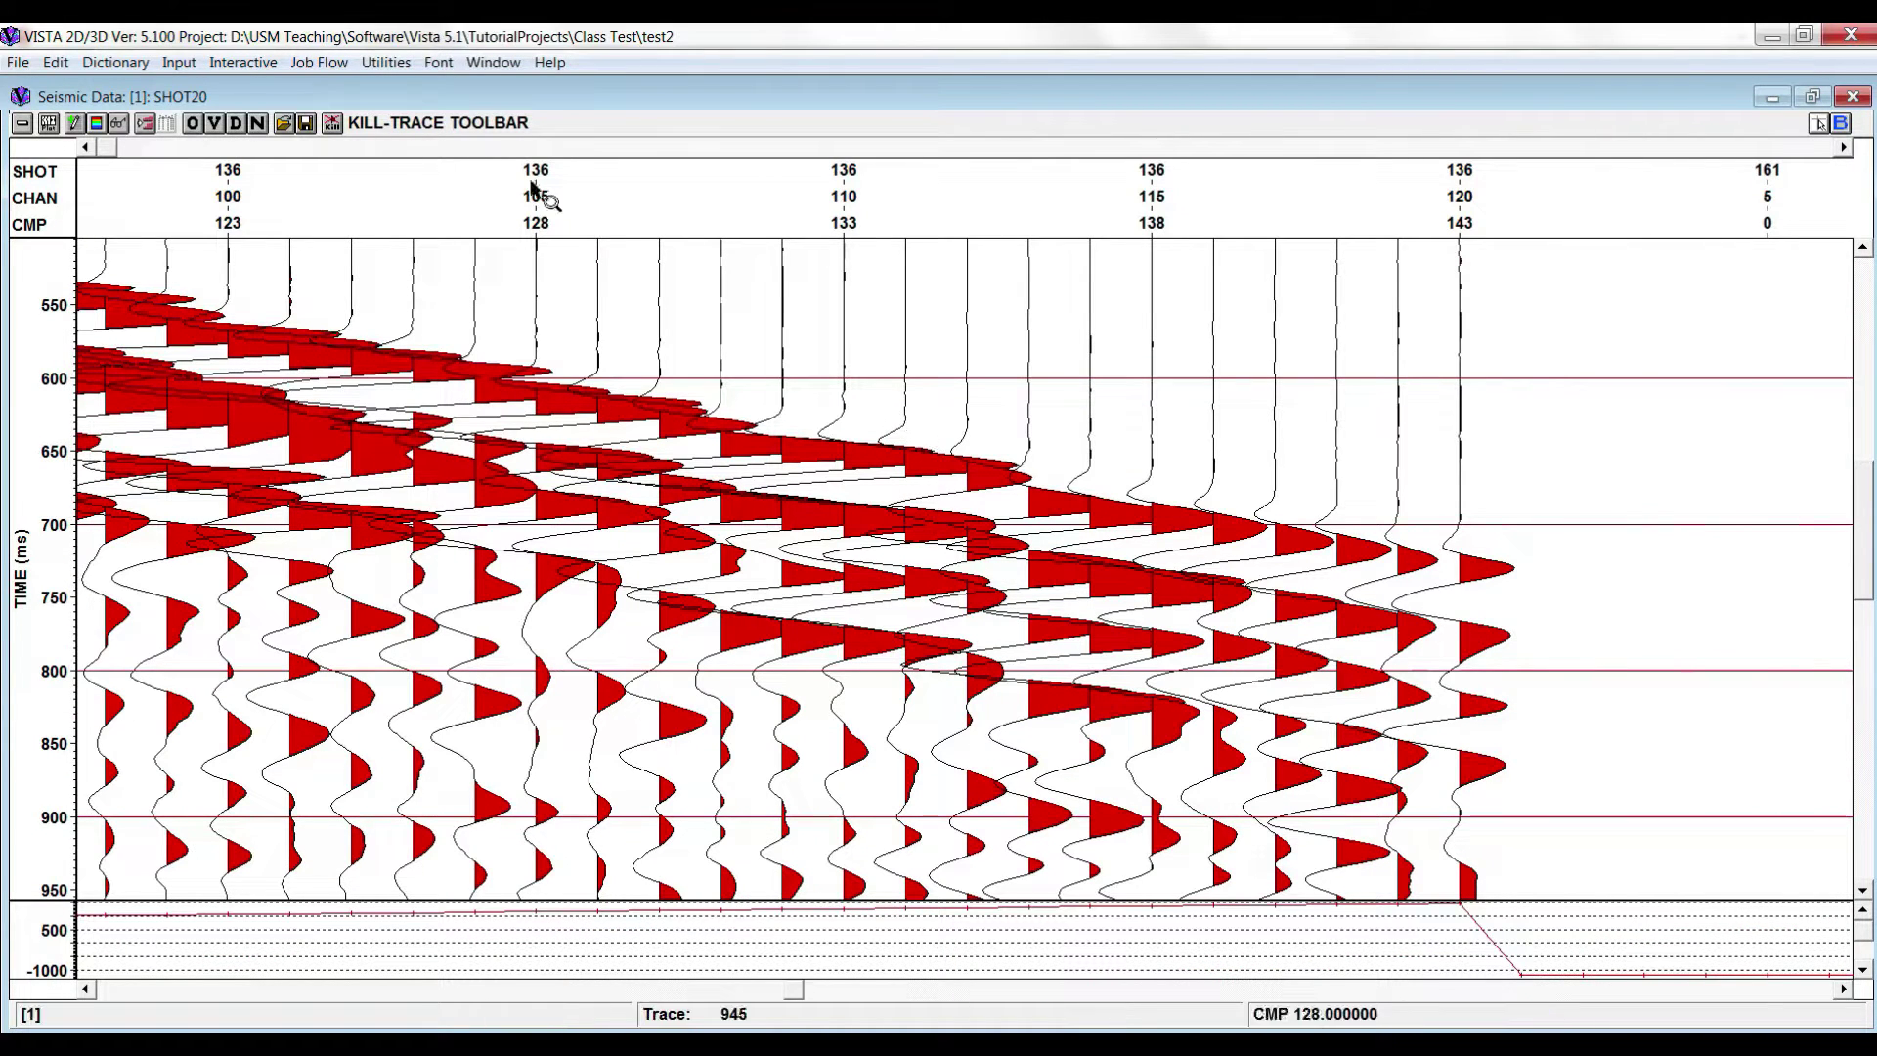
{"action": "left_click", "coordinate": [333, 123]}
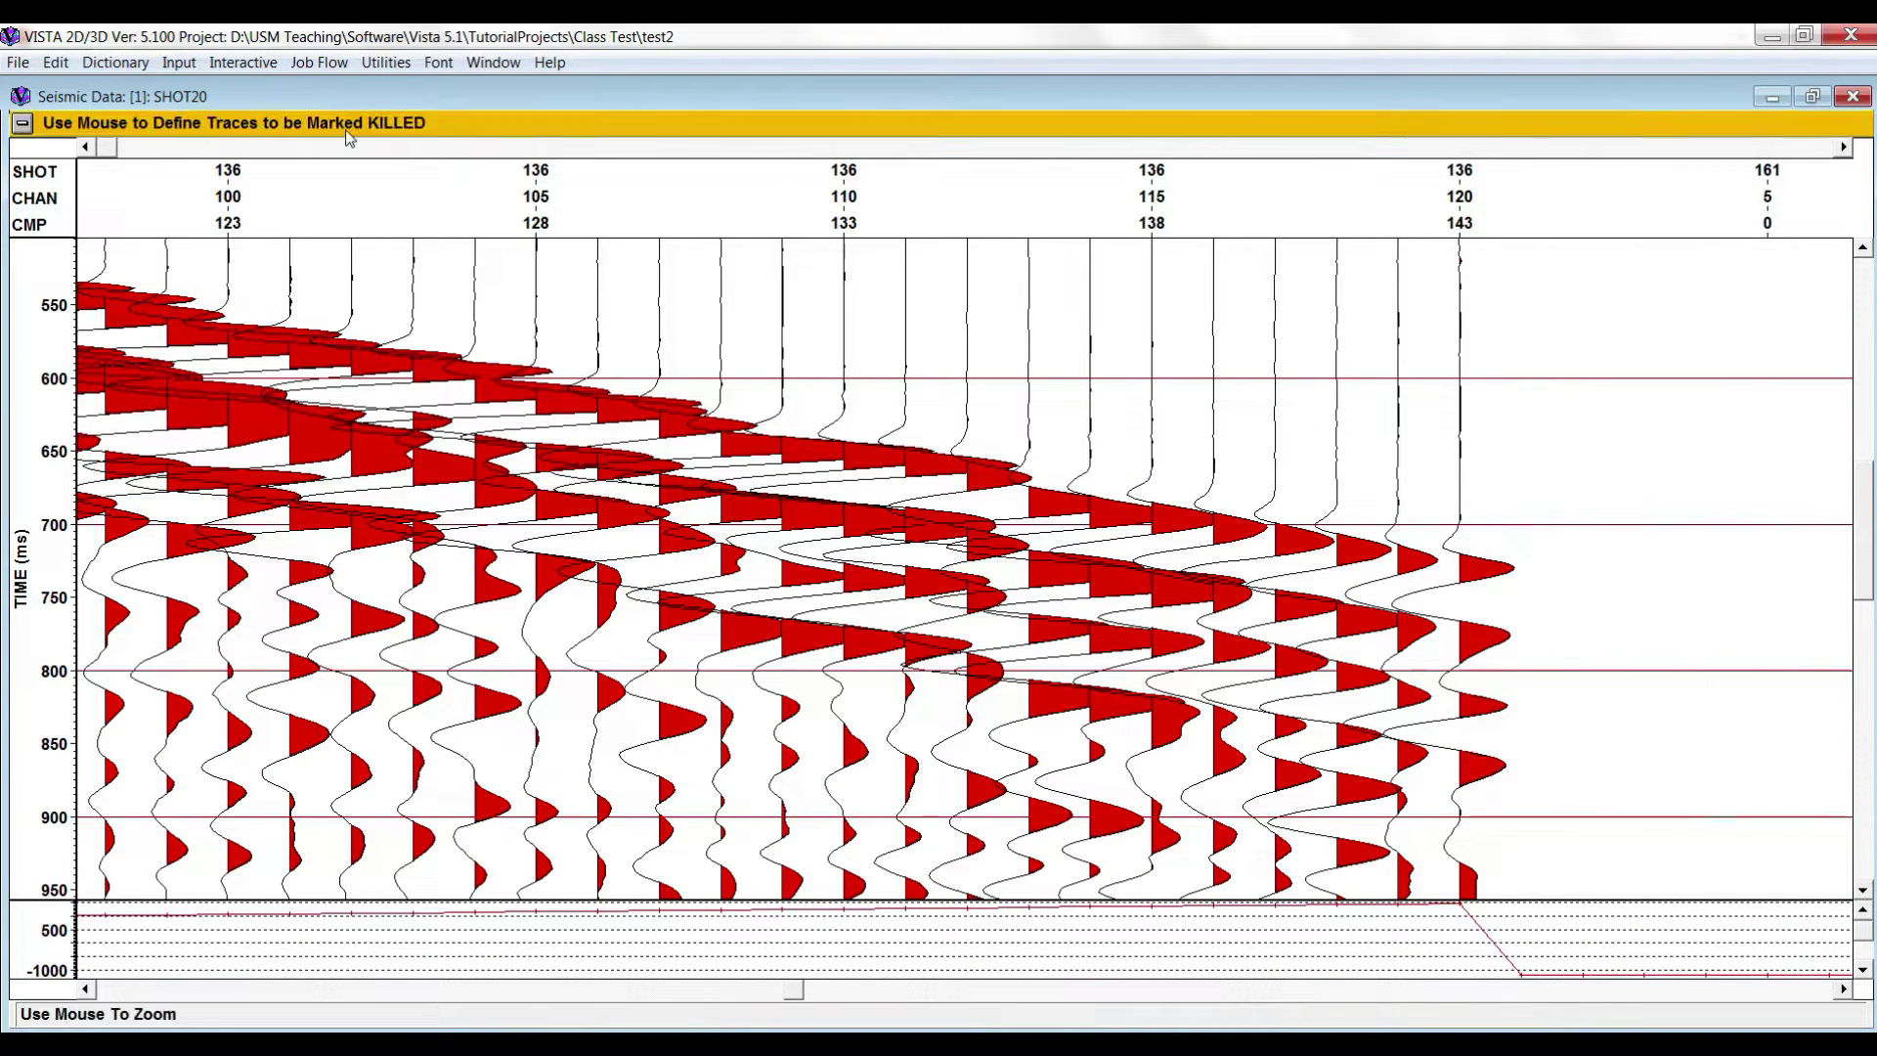
{"action": "left_click", "coordinate": [969, 407]}
{"action": "left_click", "coordinate": [1030, 413]}
{"action": "left_click", "coordinate": [1092, 419]}
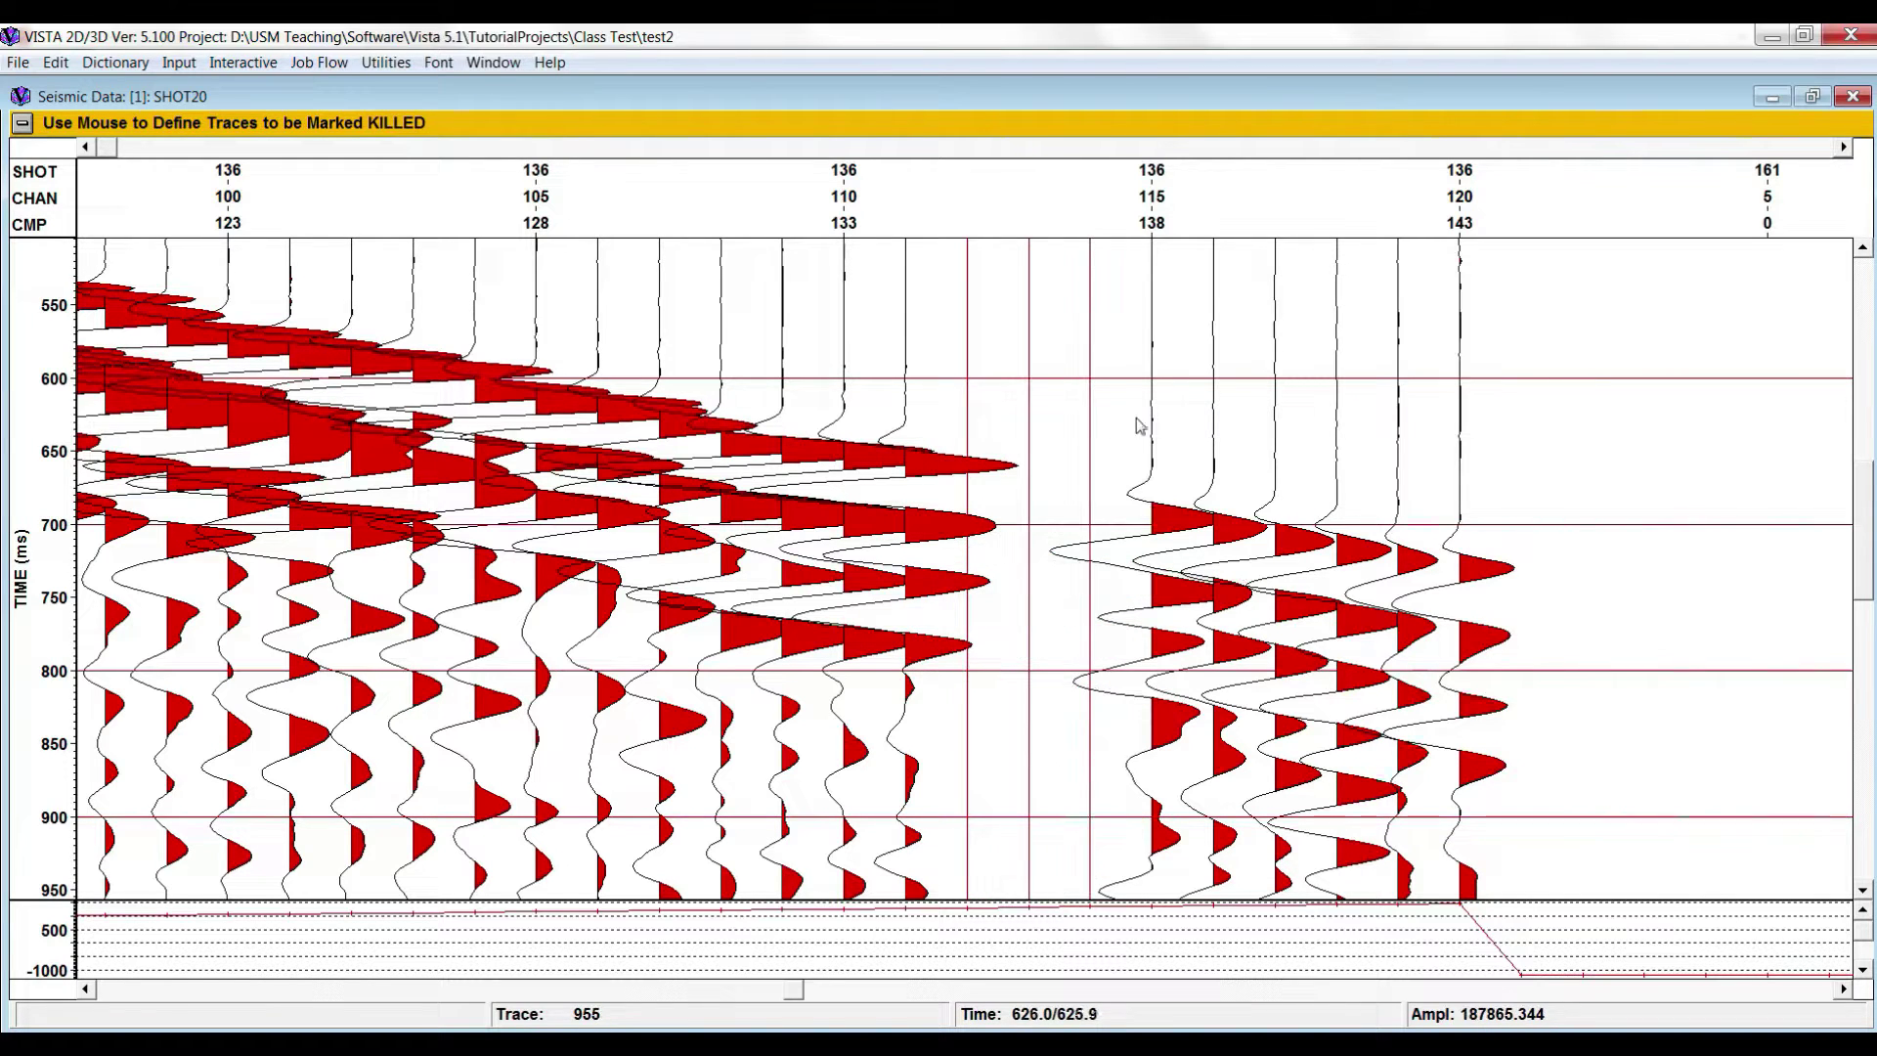
{"action": "left_click", "coordinate": [1153, 423]}
{"action": "left_click", "coordinate": [1217, 437]}
{"action": "left_click", "coordinate": [1279, 456]}
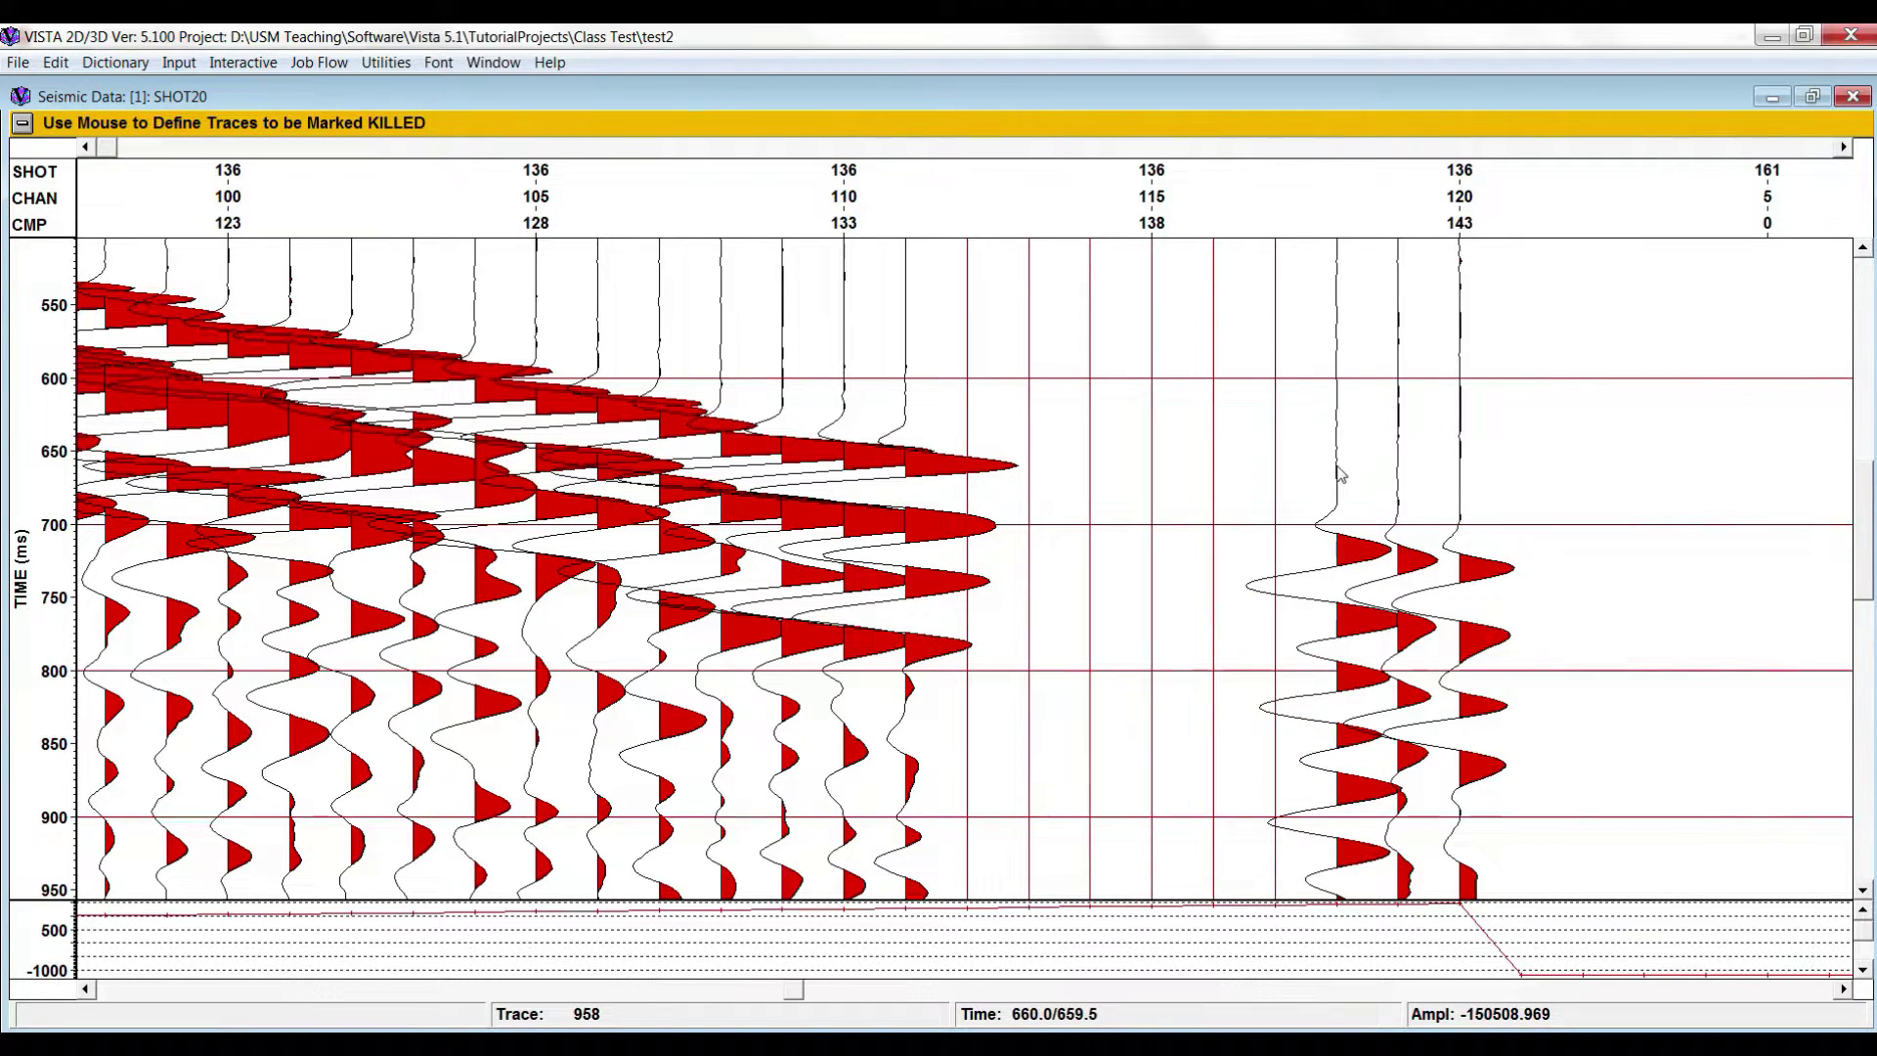
{"action": "left_click", "coordinate": [1338, 473]}
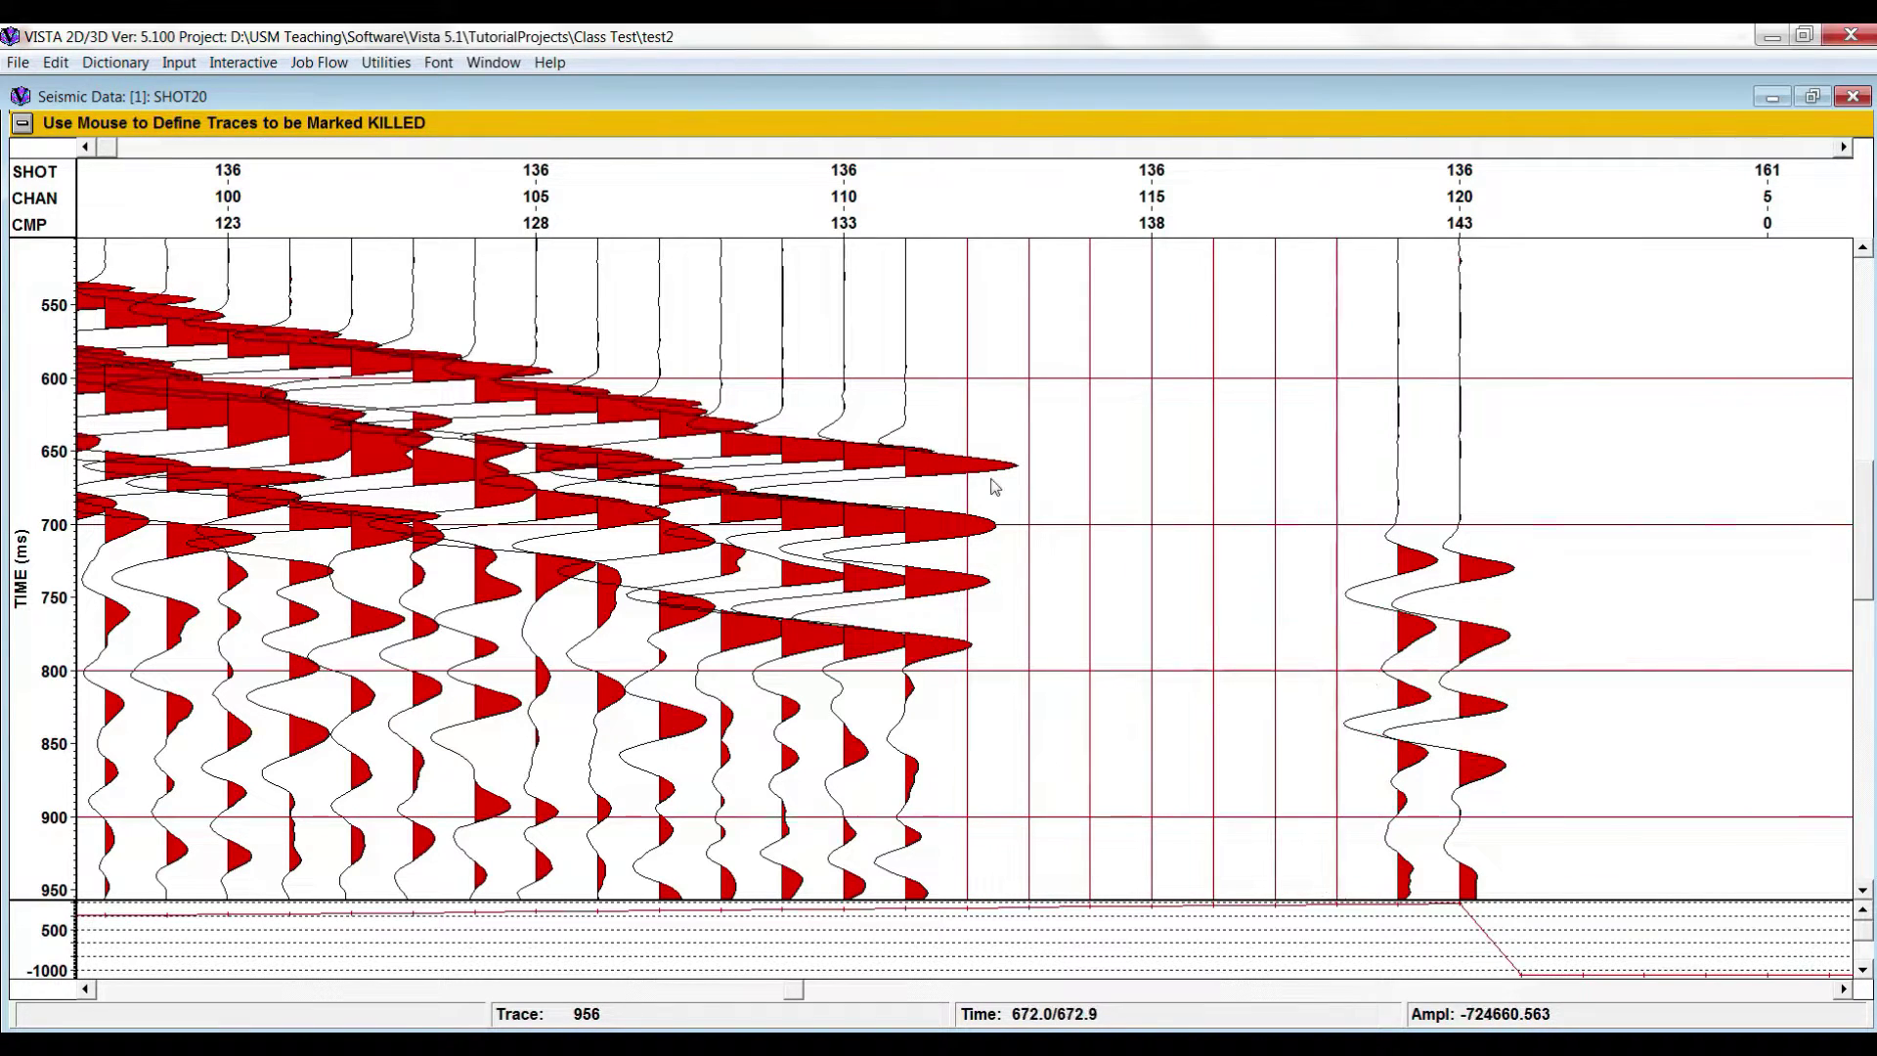
{"action": "left_click", "coordinate": [190, 245]}
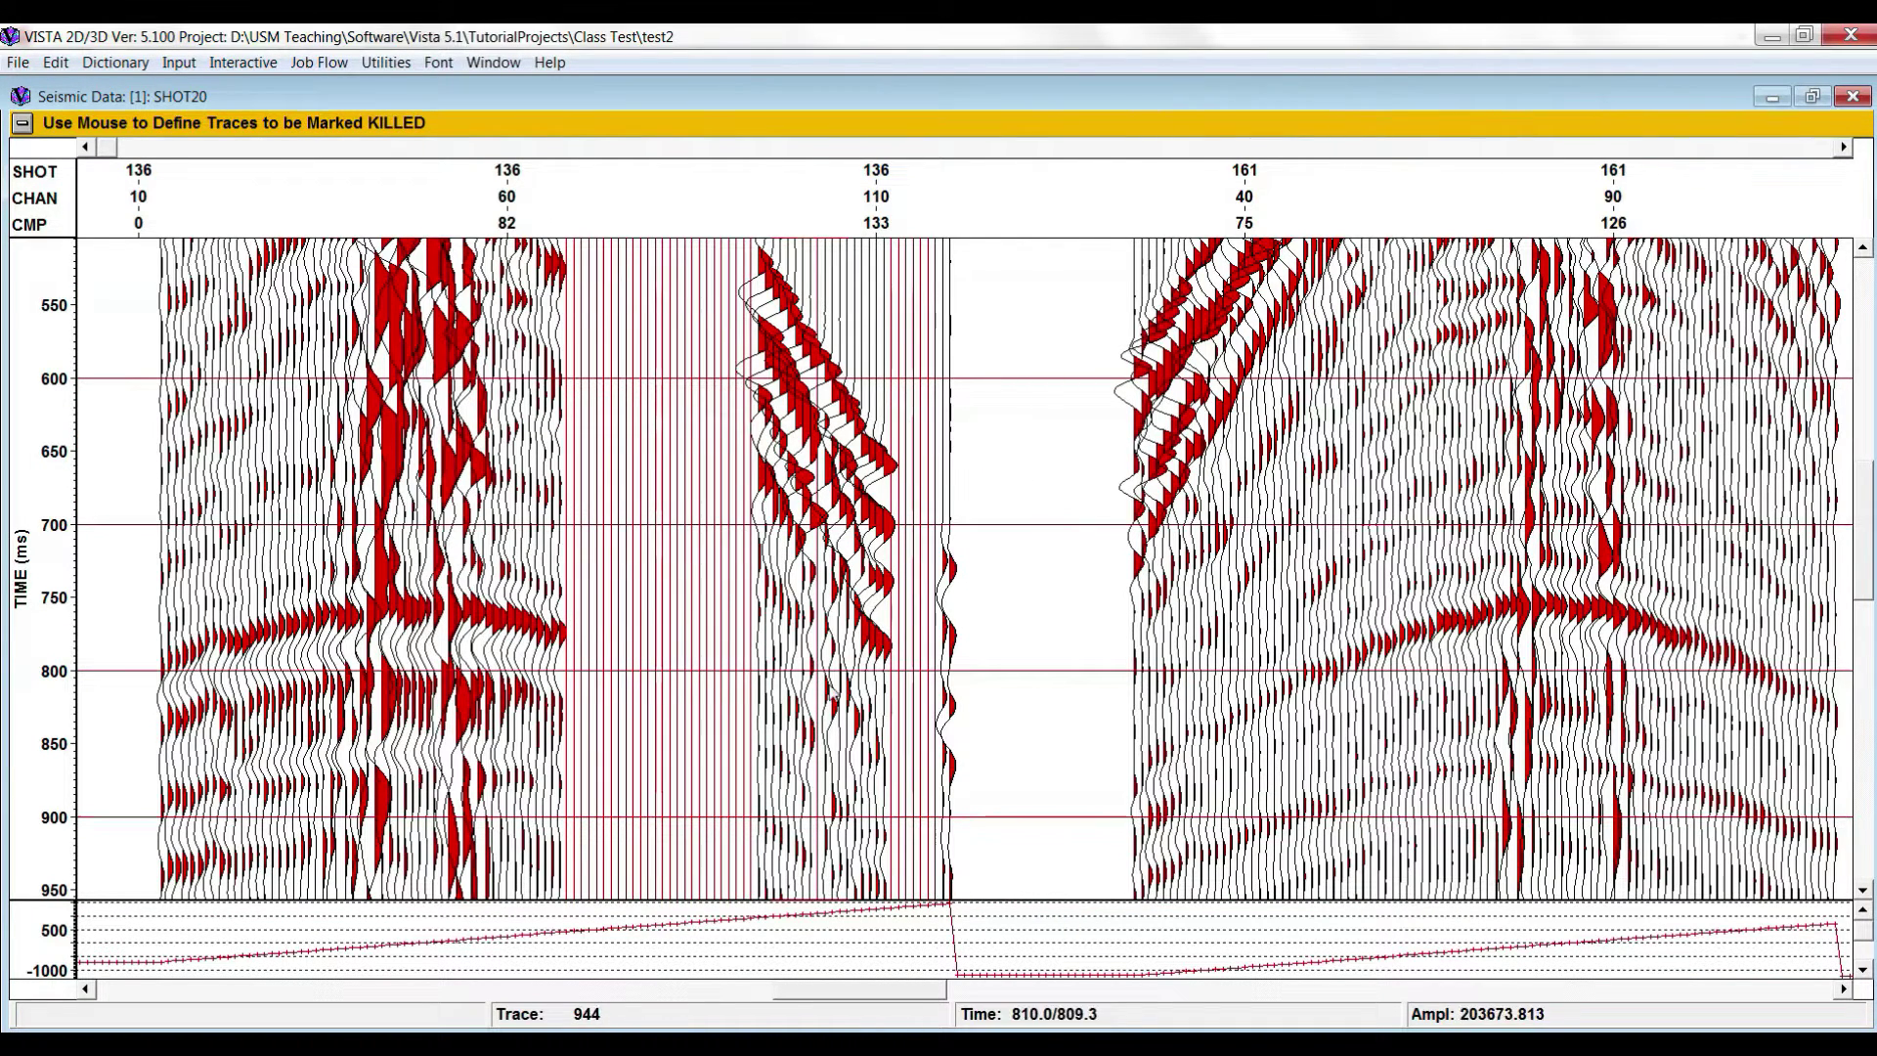
{"action": "left_click", "coordinate": [24, 124]}
{"action": "right_click", "coordinate": [1081, 525]}
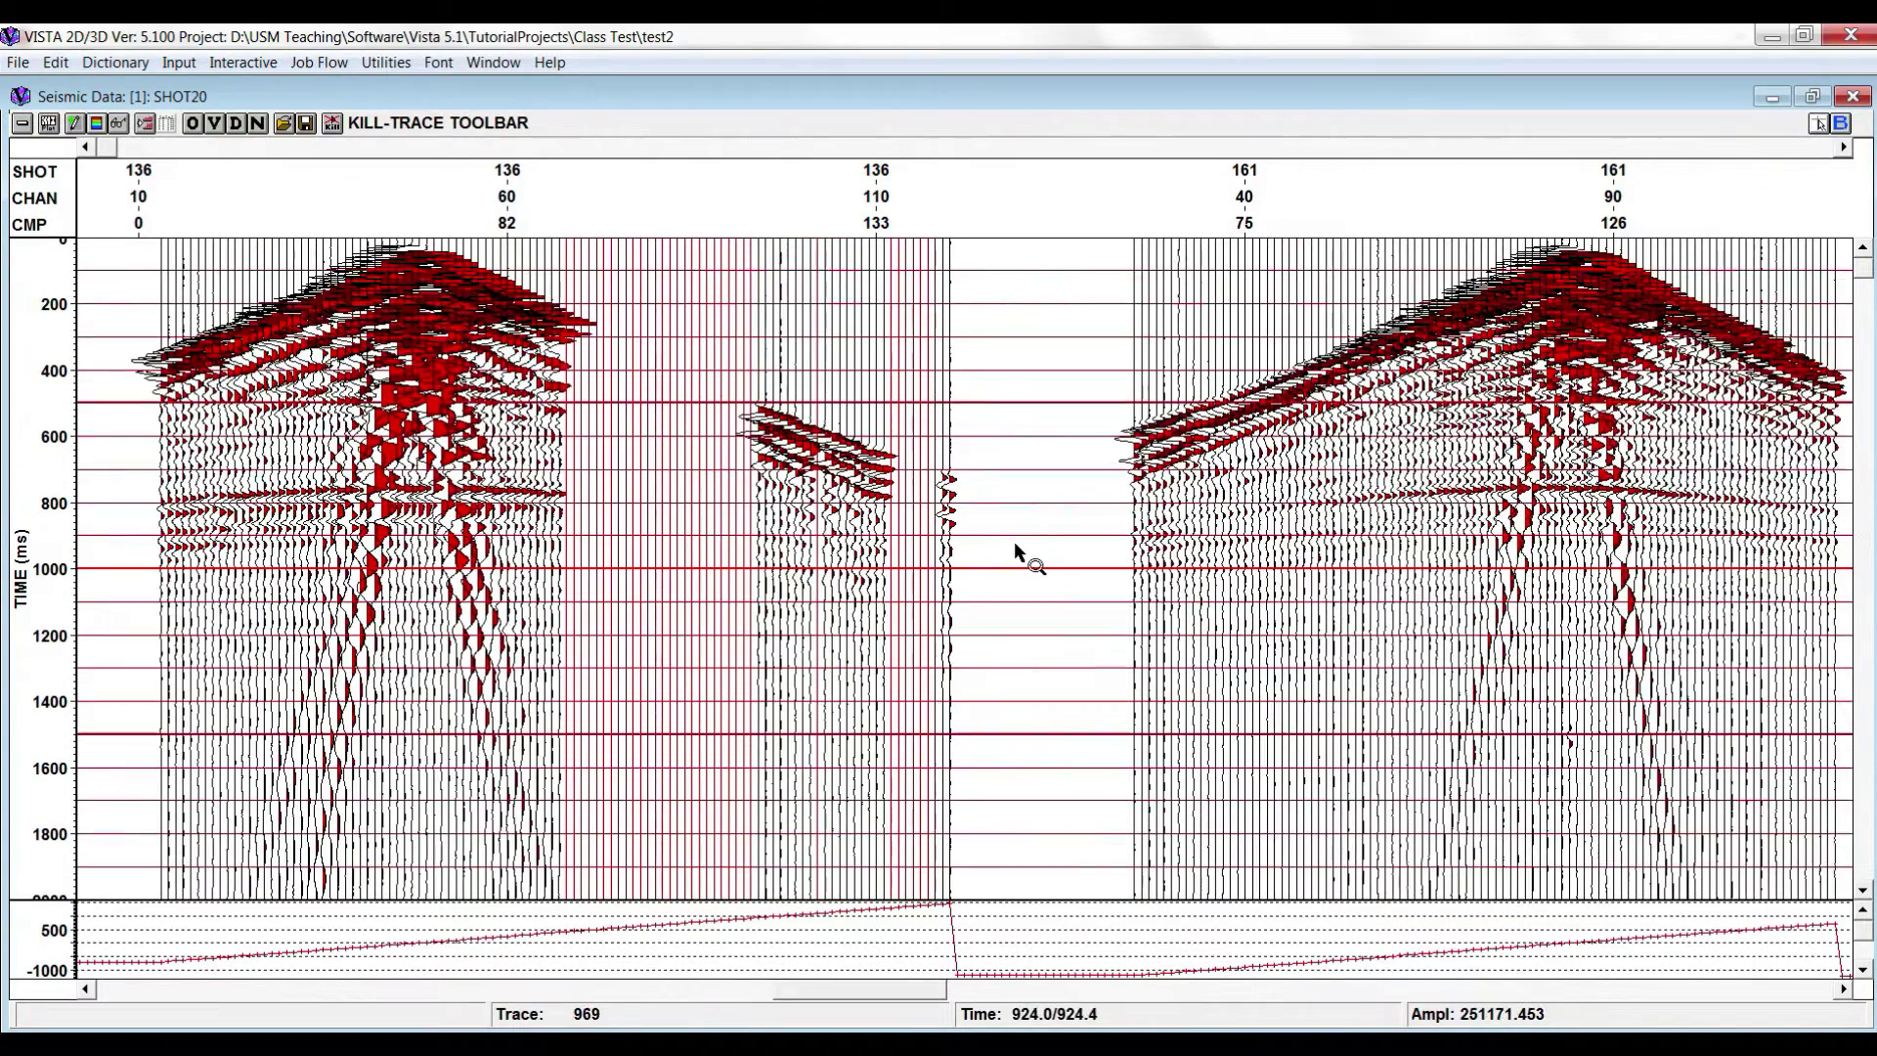
- Mark the traces at channels 90, 91 and 92 of shot 162 as killed
{"action": "left_click_drag", "start_coordinate": [831, 986], "coordinate": [1007, 1005]}
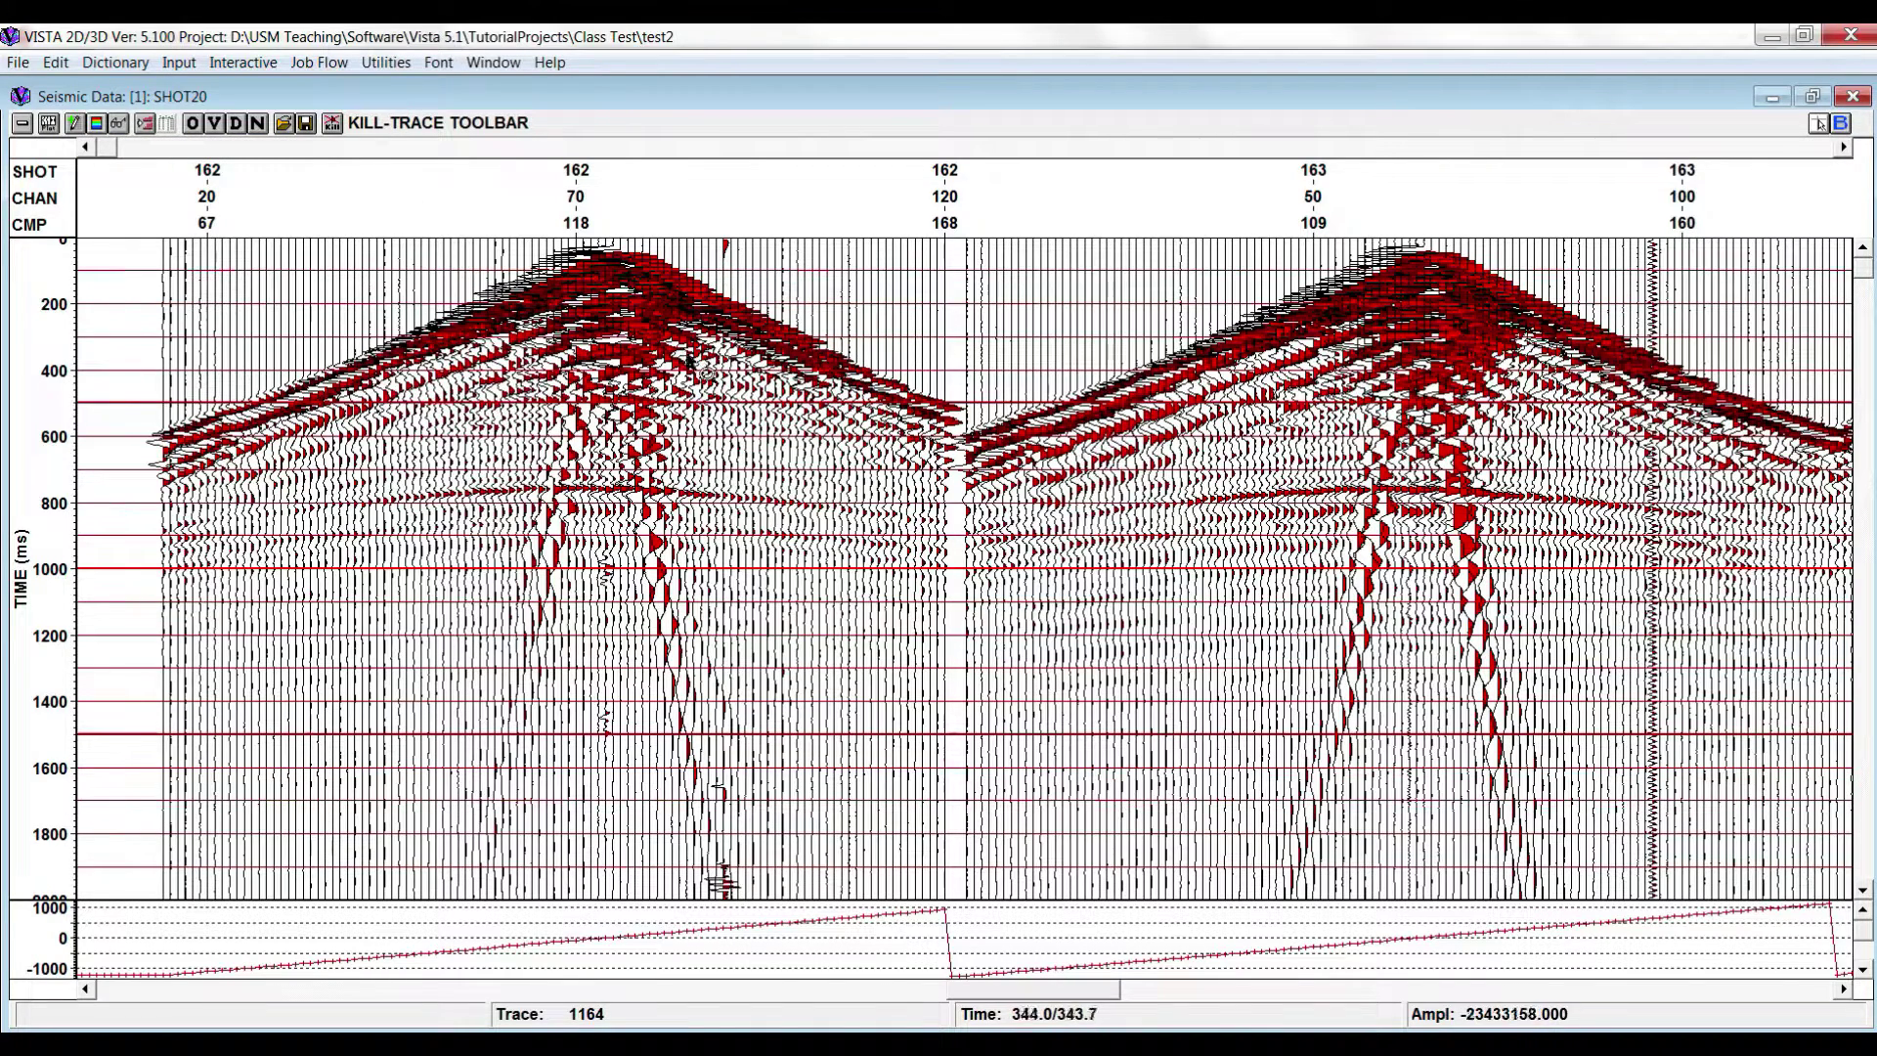
{"action": "left_click", "coordinate": [797, 259]}
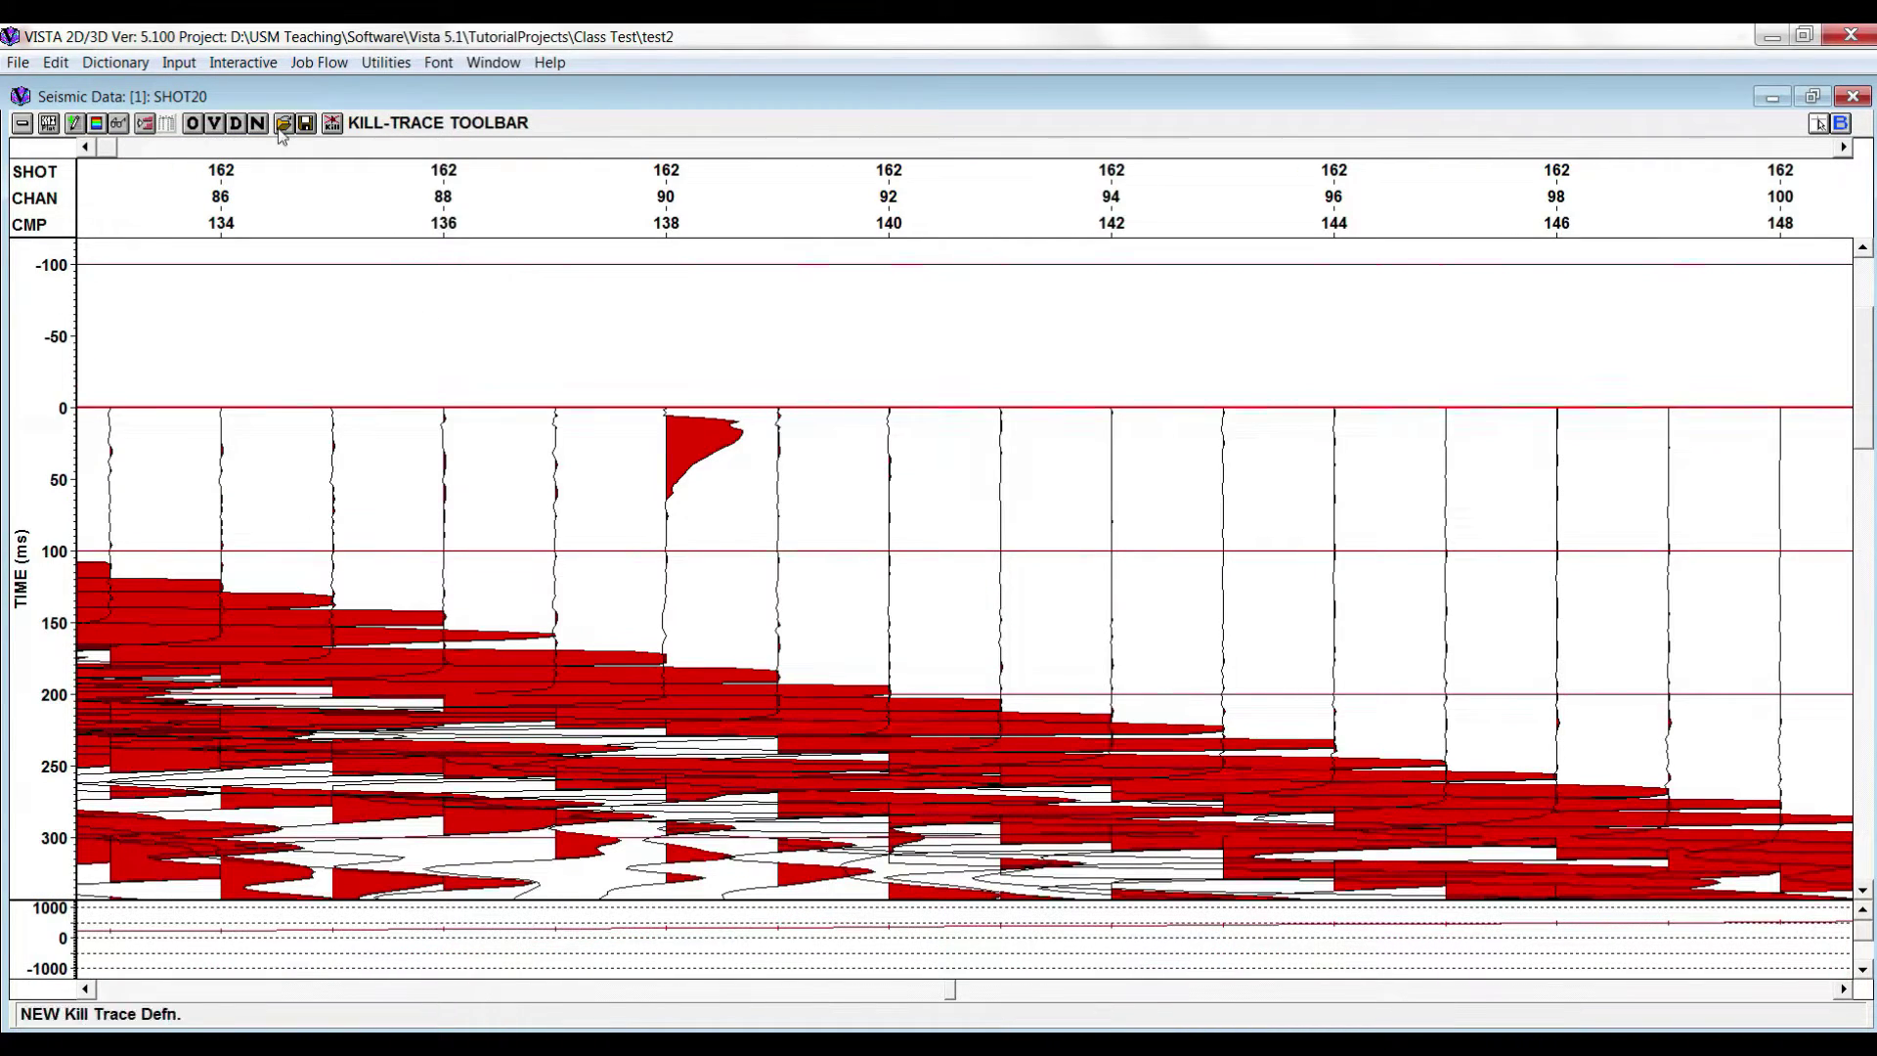
{"action": "left_click", "coordinate": [332, 123]}
{"action": "left_click", "coordinate": [673, 452]}
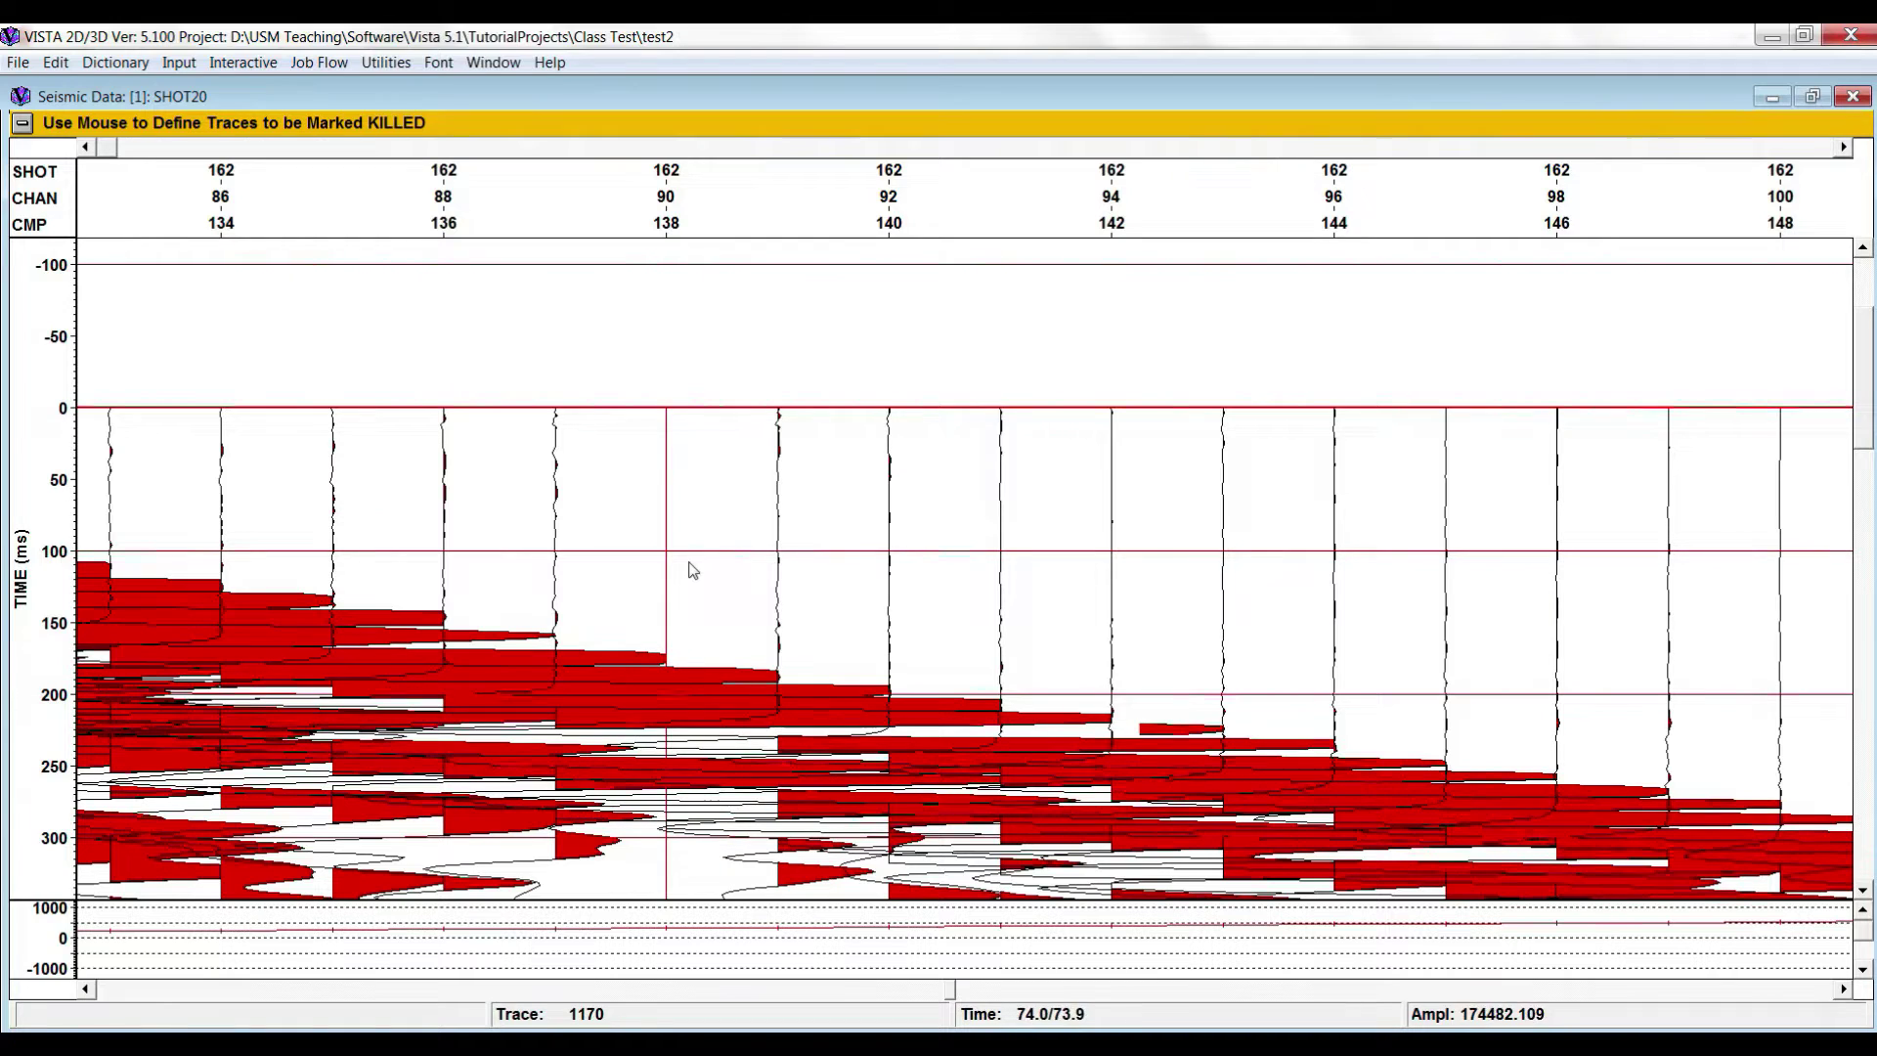
{"action": "left_click", "coordinate": [781, 502]}
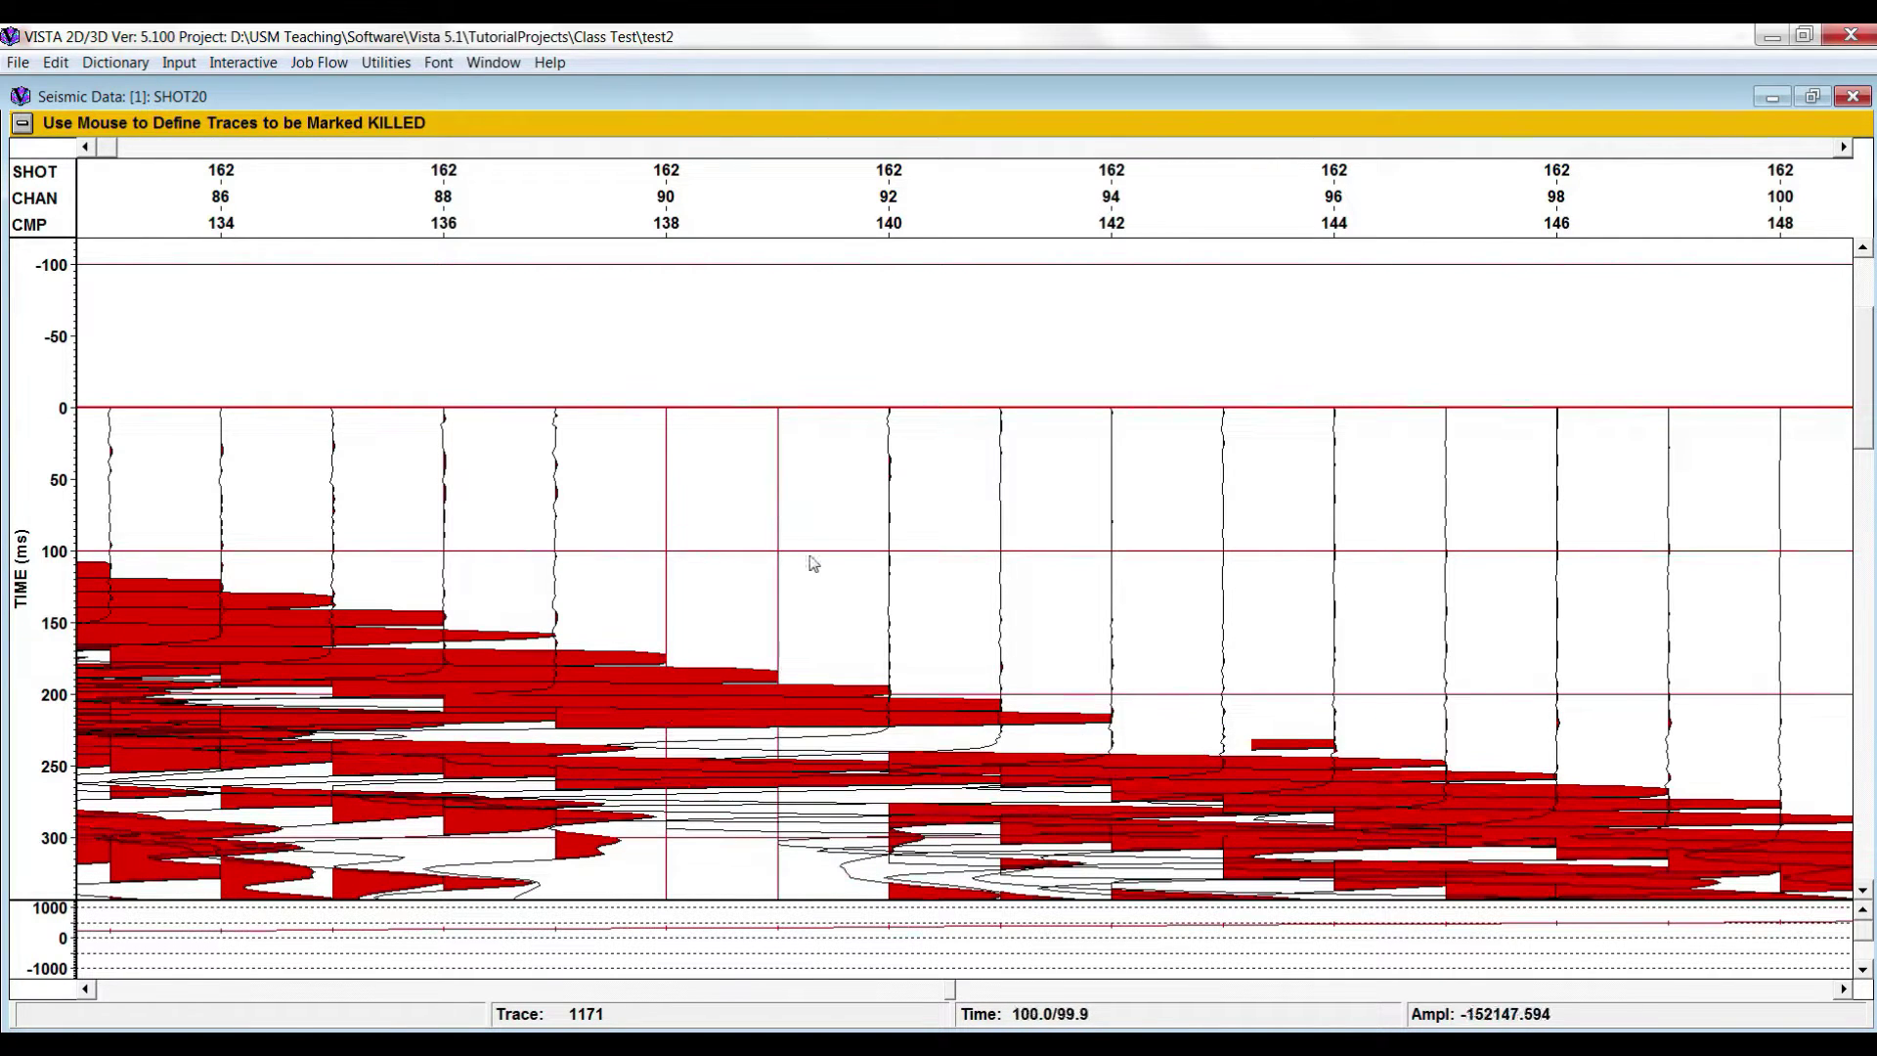
{"action": "left_click", "coordinate": [897, 574]}
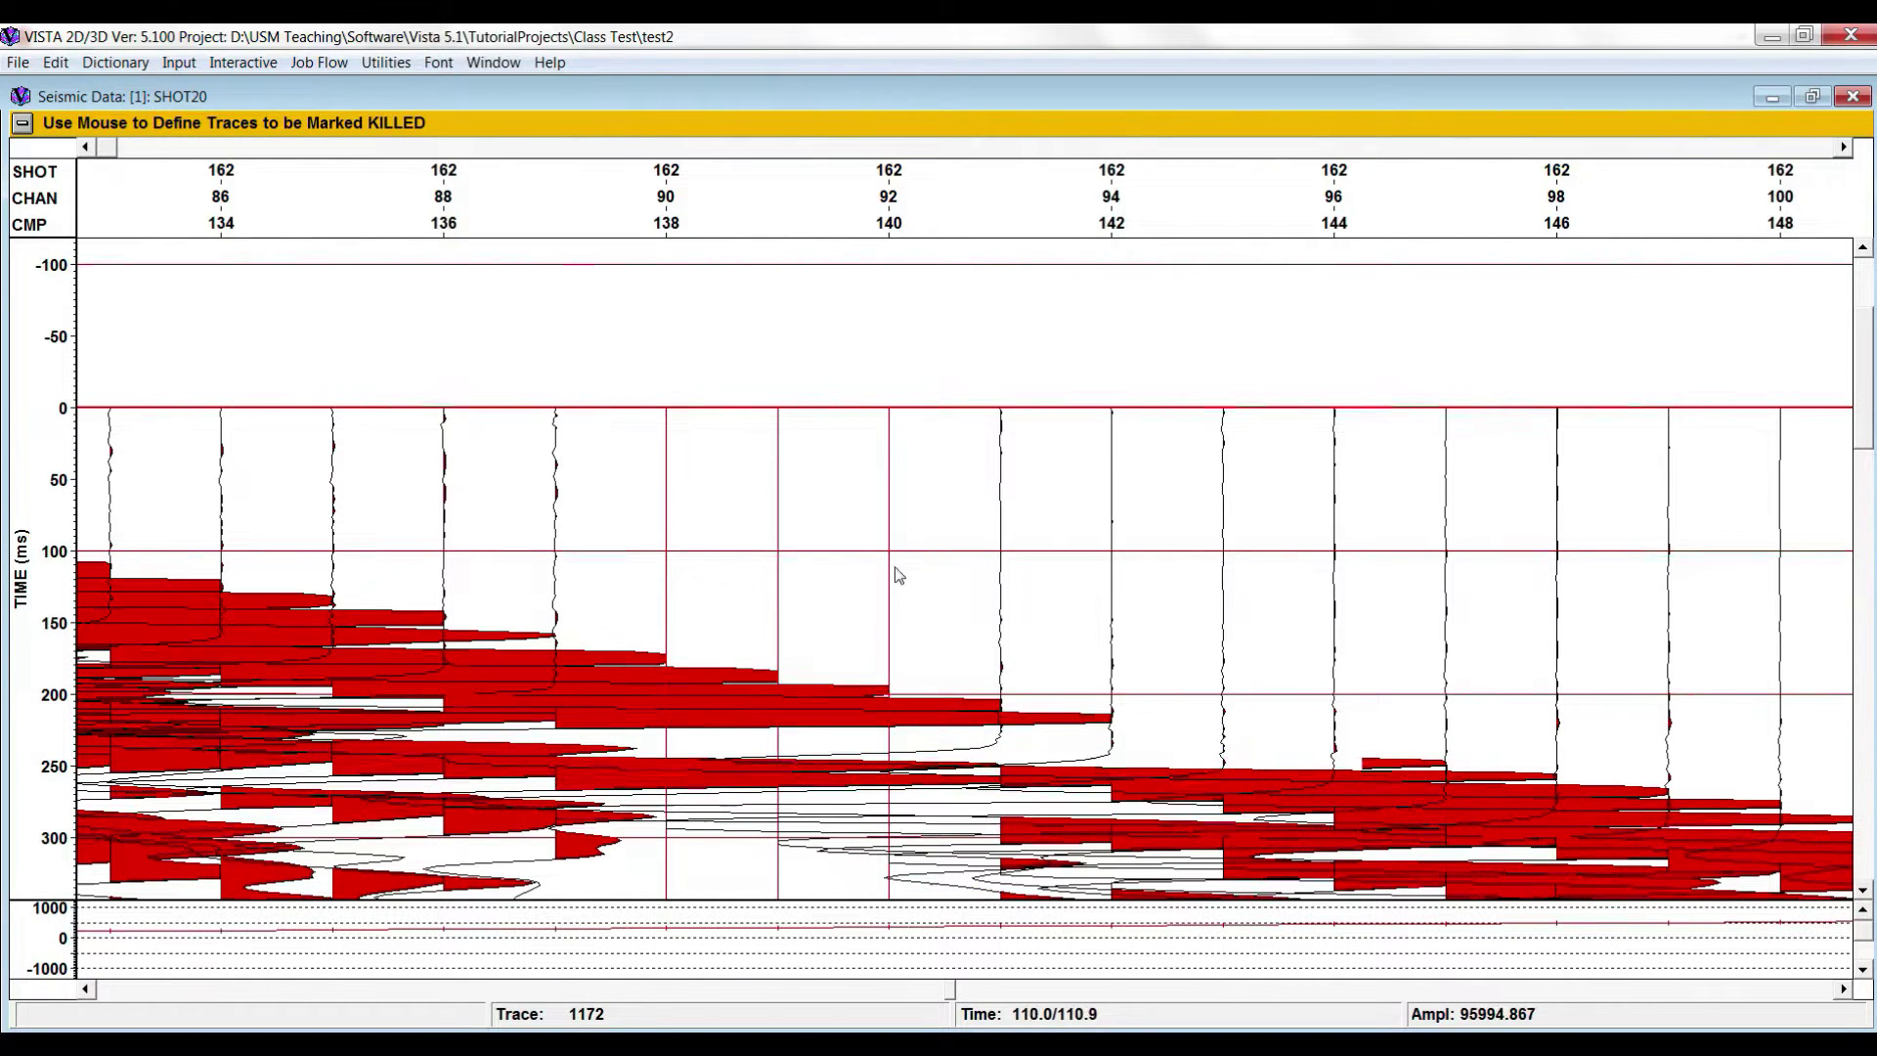
{"action": "left_click", "coordinate": [24, 117]}
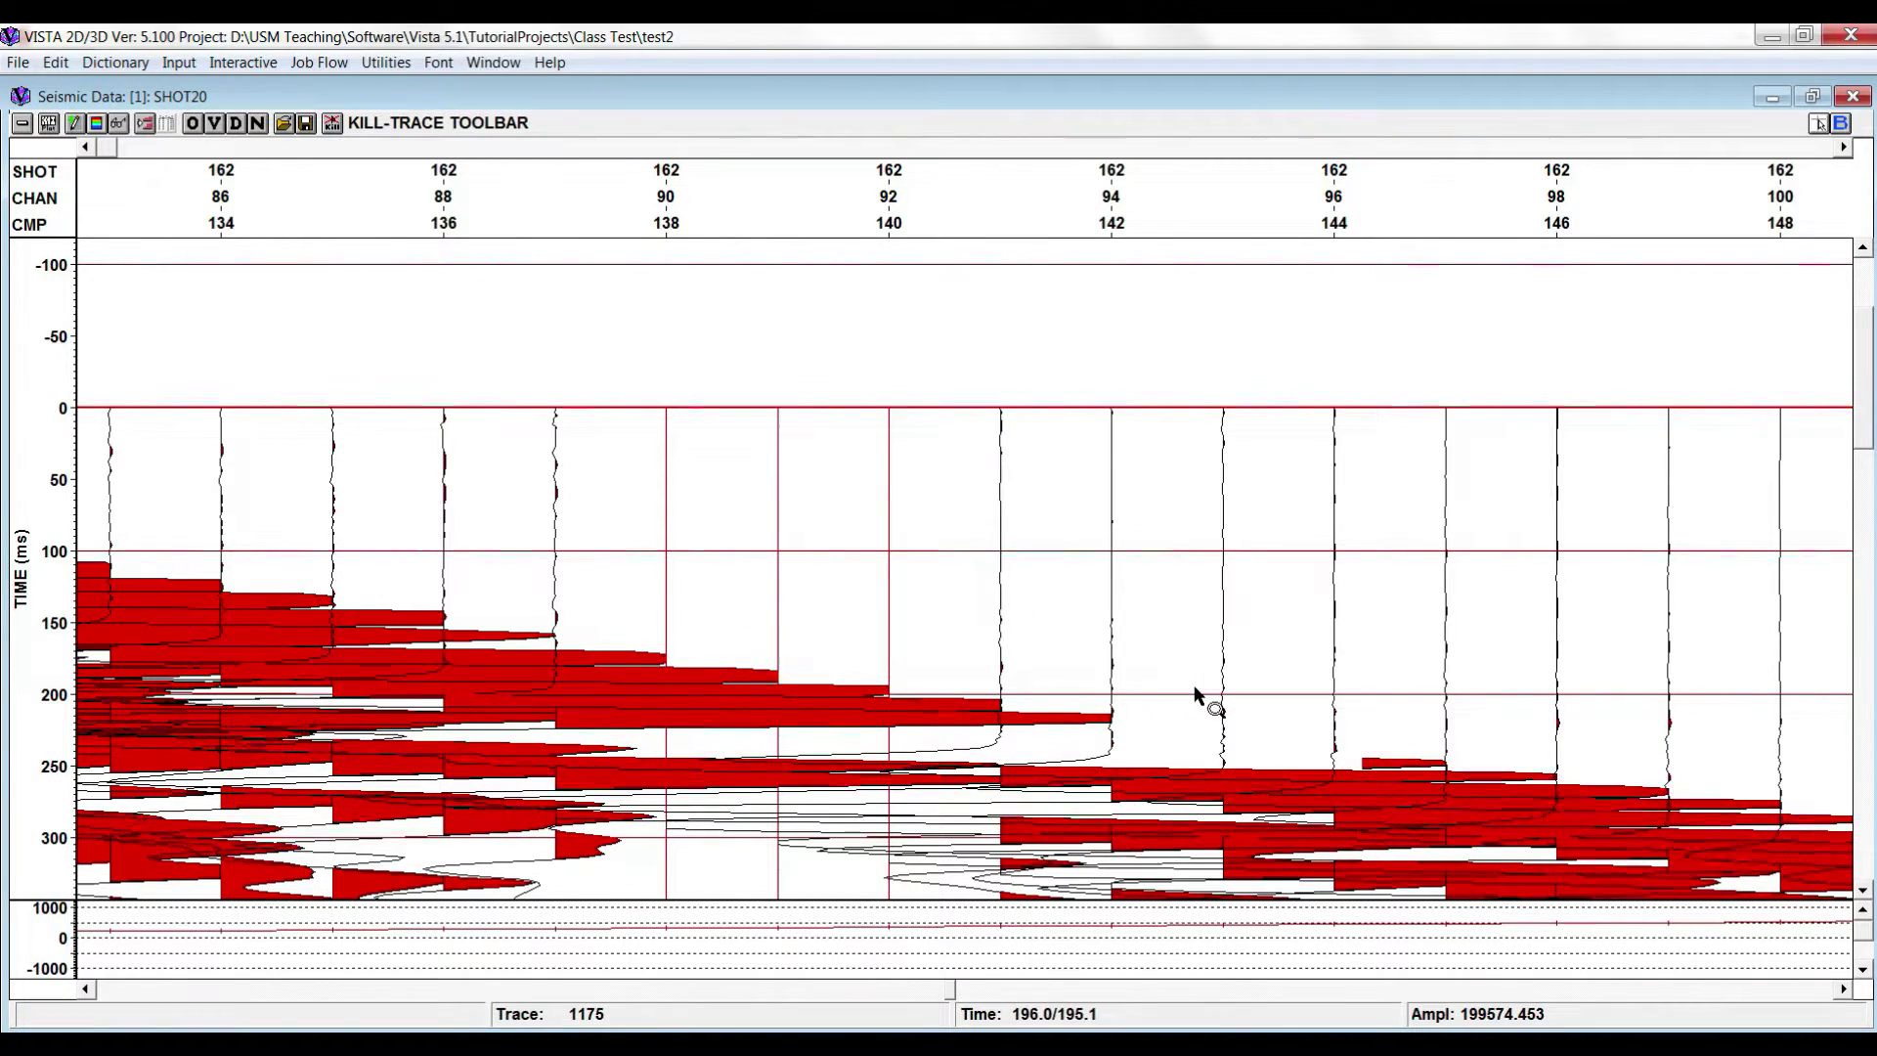
{"action": "right_click", "coordinate": [1195, 688]}
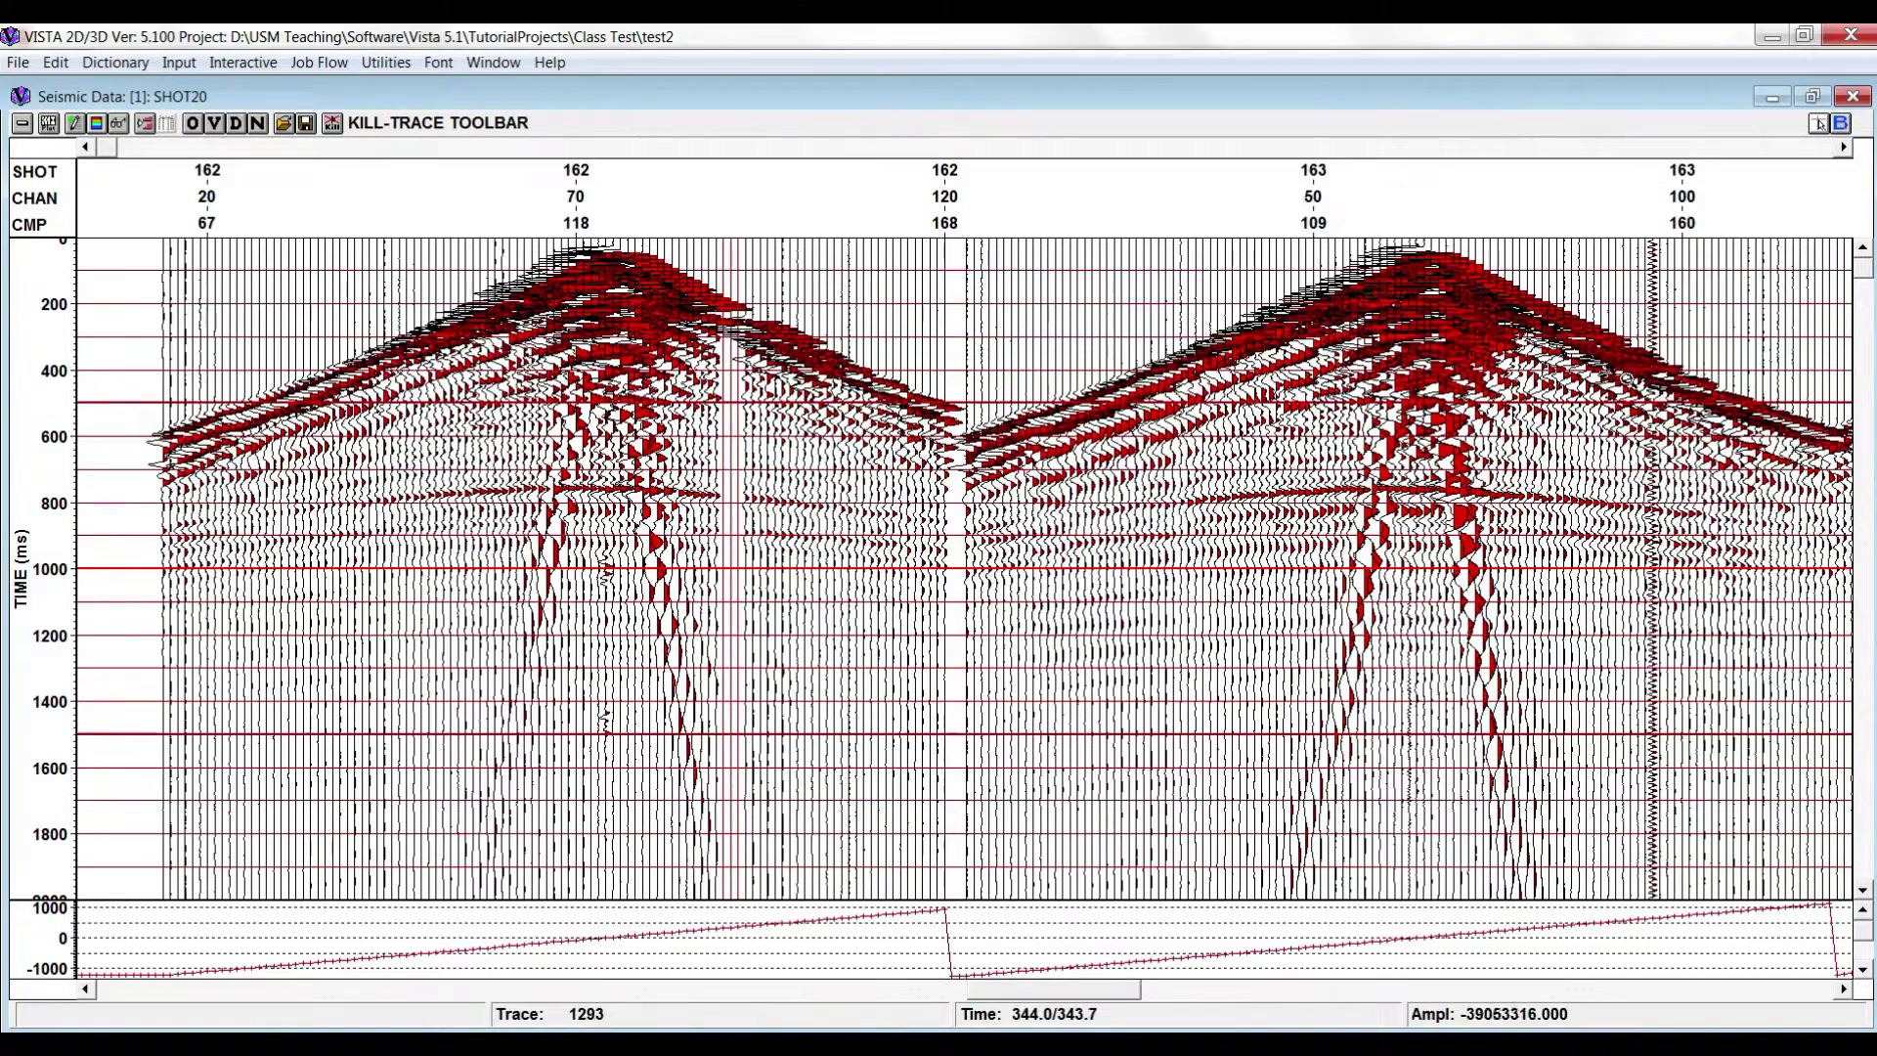
- Kill the noisy trace at channel 96 of shot 163
{"action": "left_click_drag", "start_coordinate": [1008, 999], "coordinate": [1072, 998]}
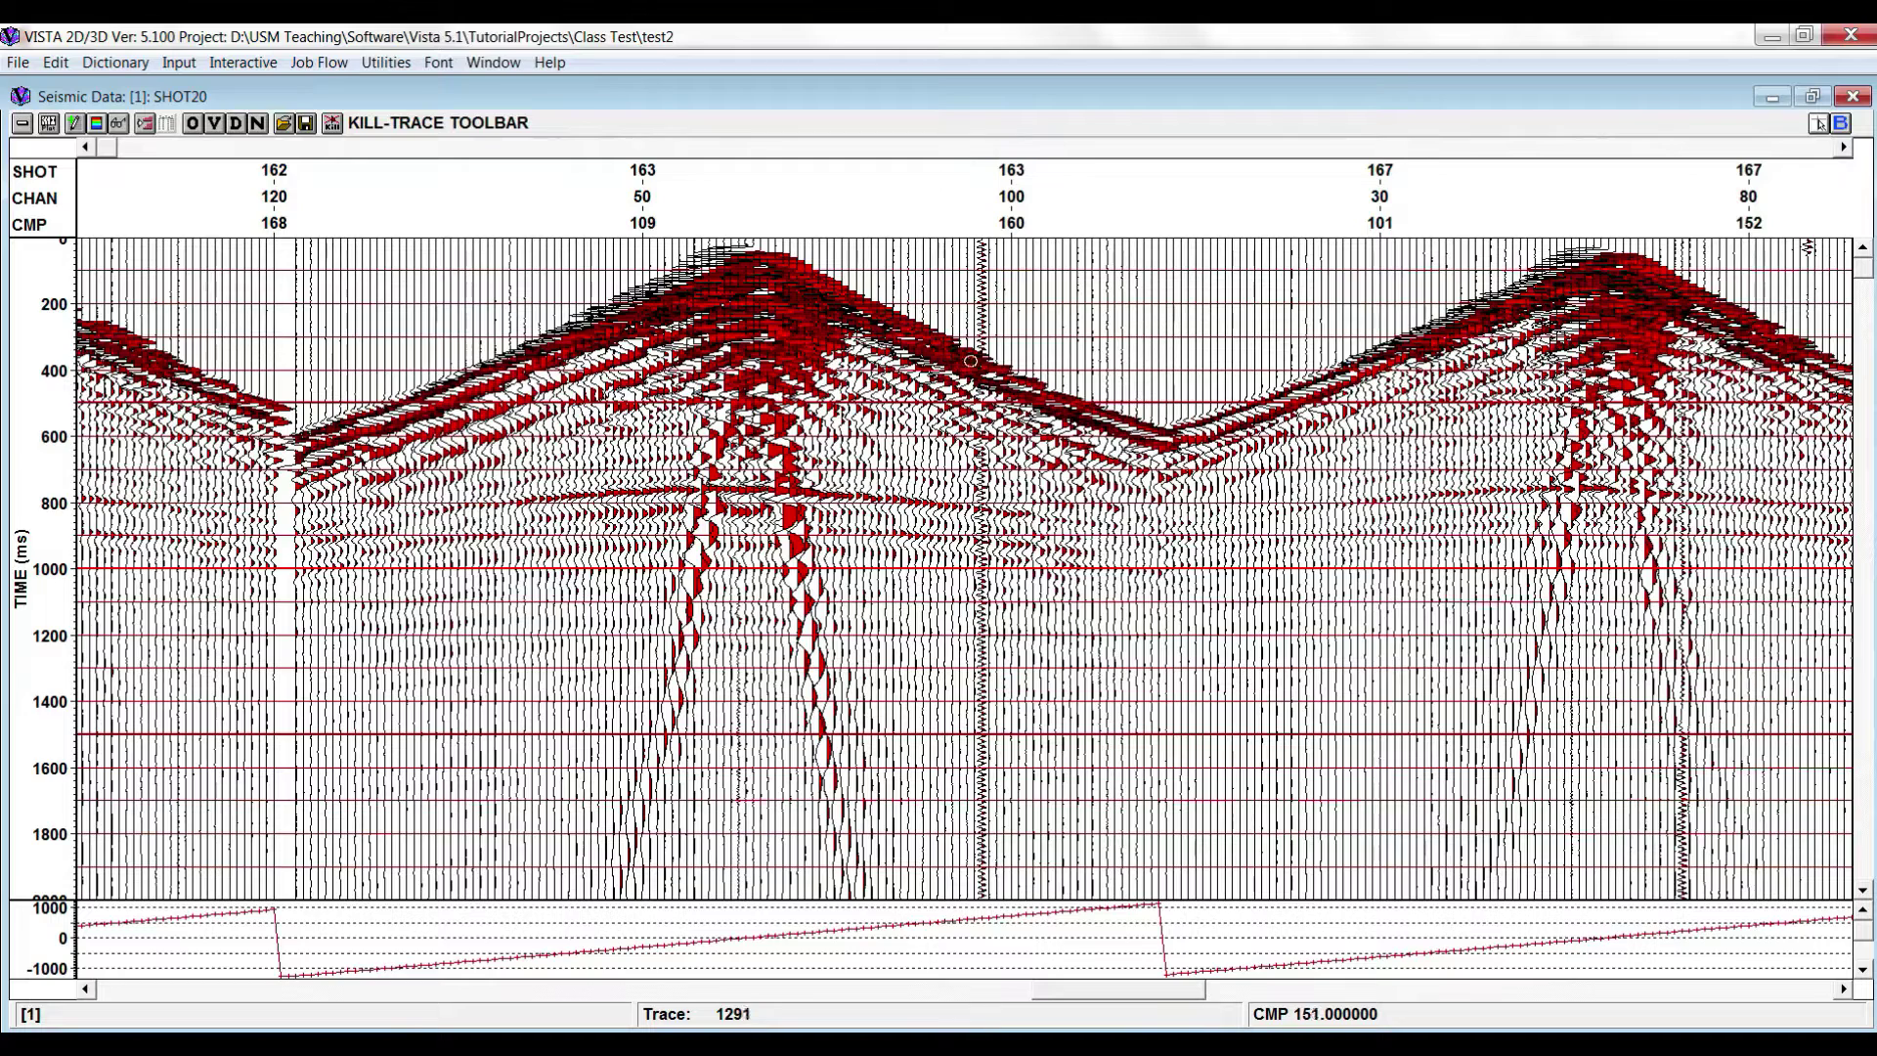
{"action": "left_click", "coordinate": [1183, 670]}
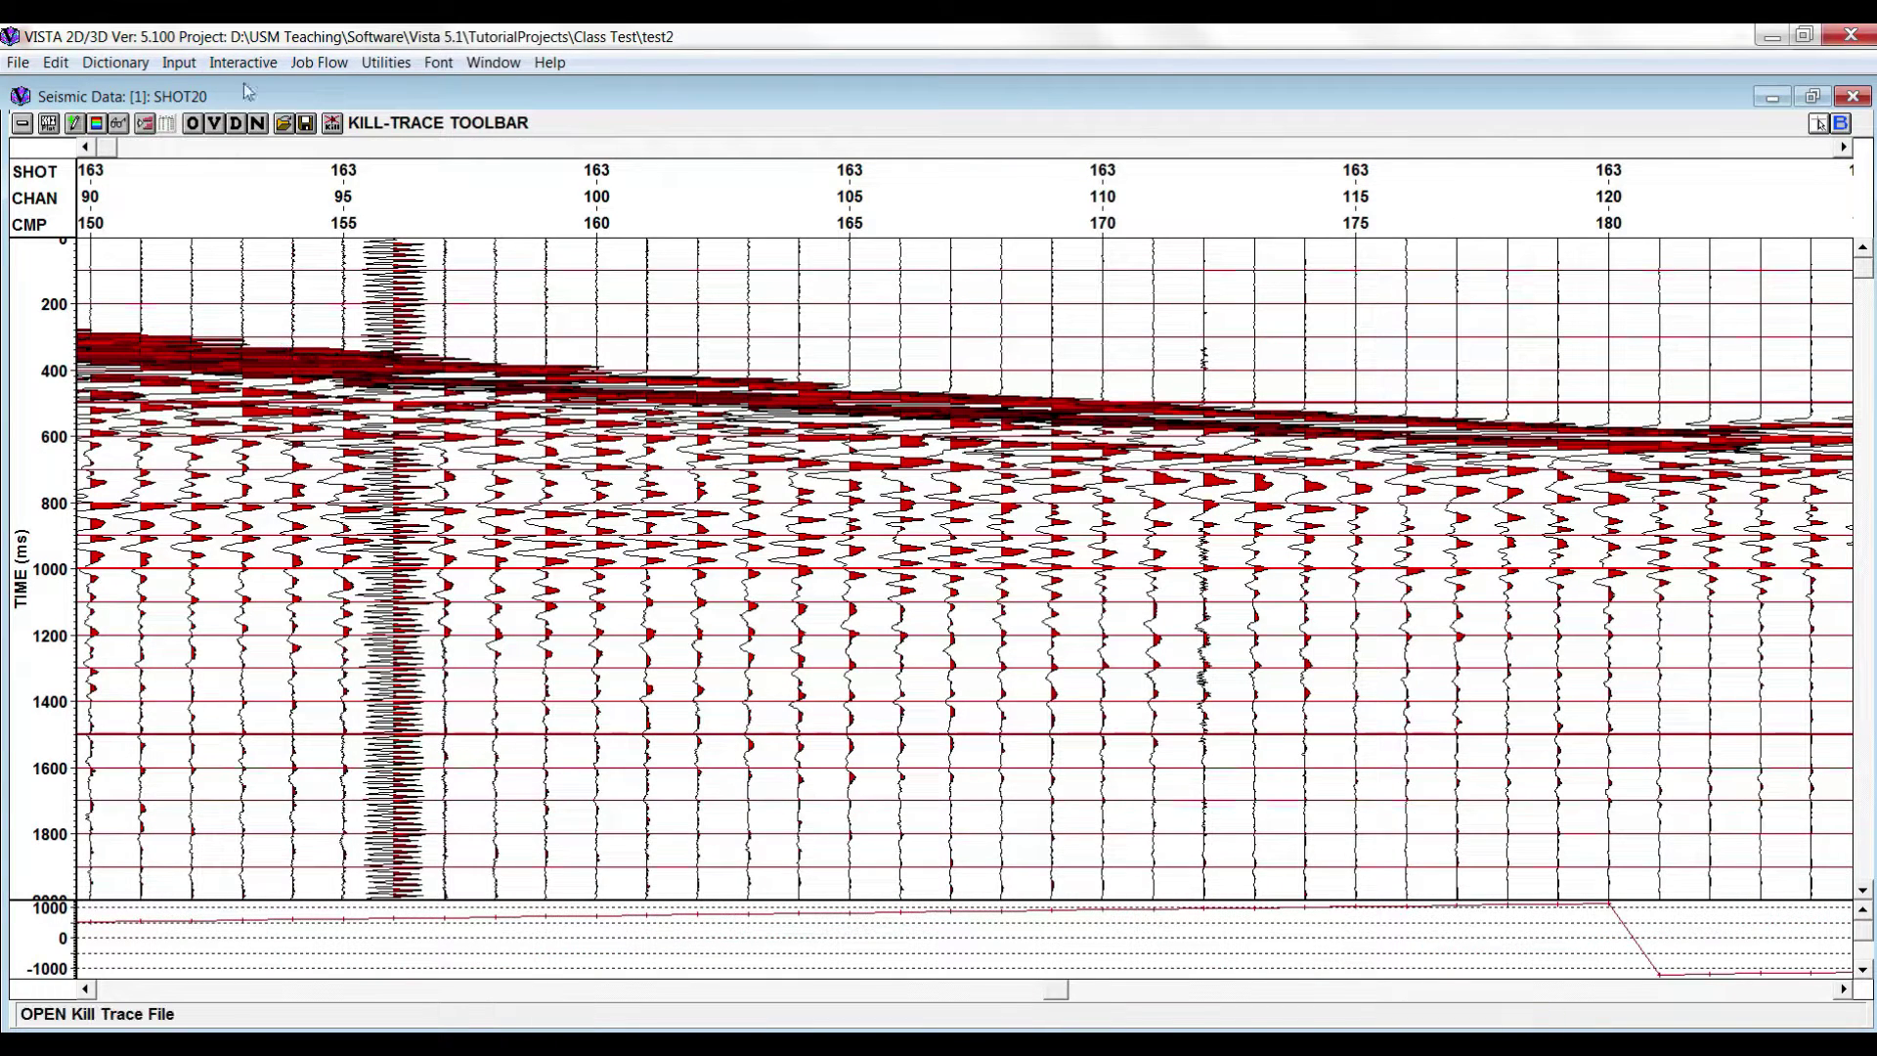
{"action": "left_click", "coordinate": [332, 122]}
{"action": "left_click", "coordinate": [431, 415]}
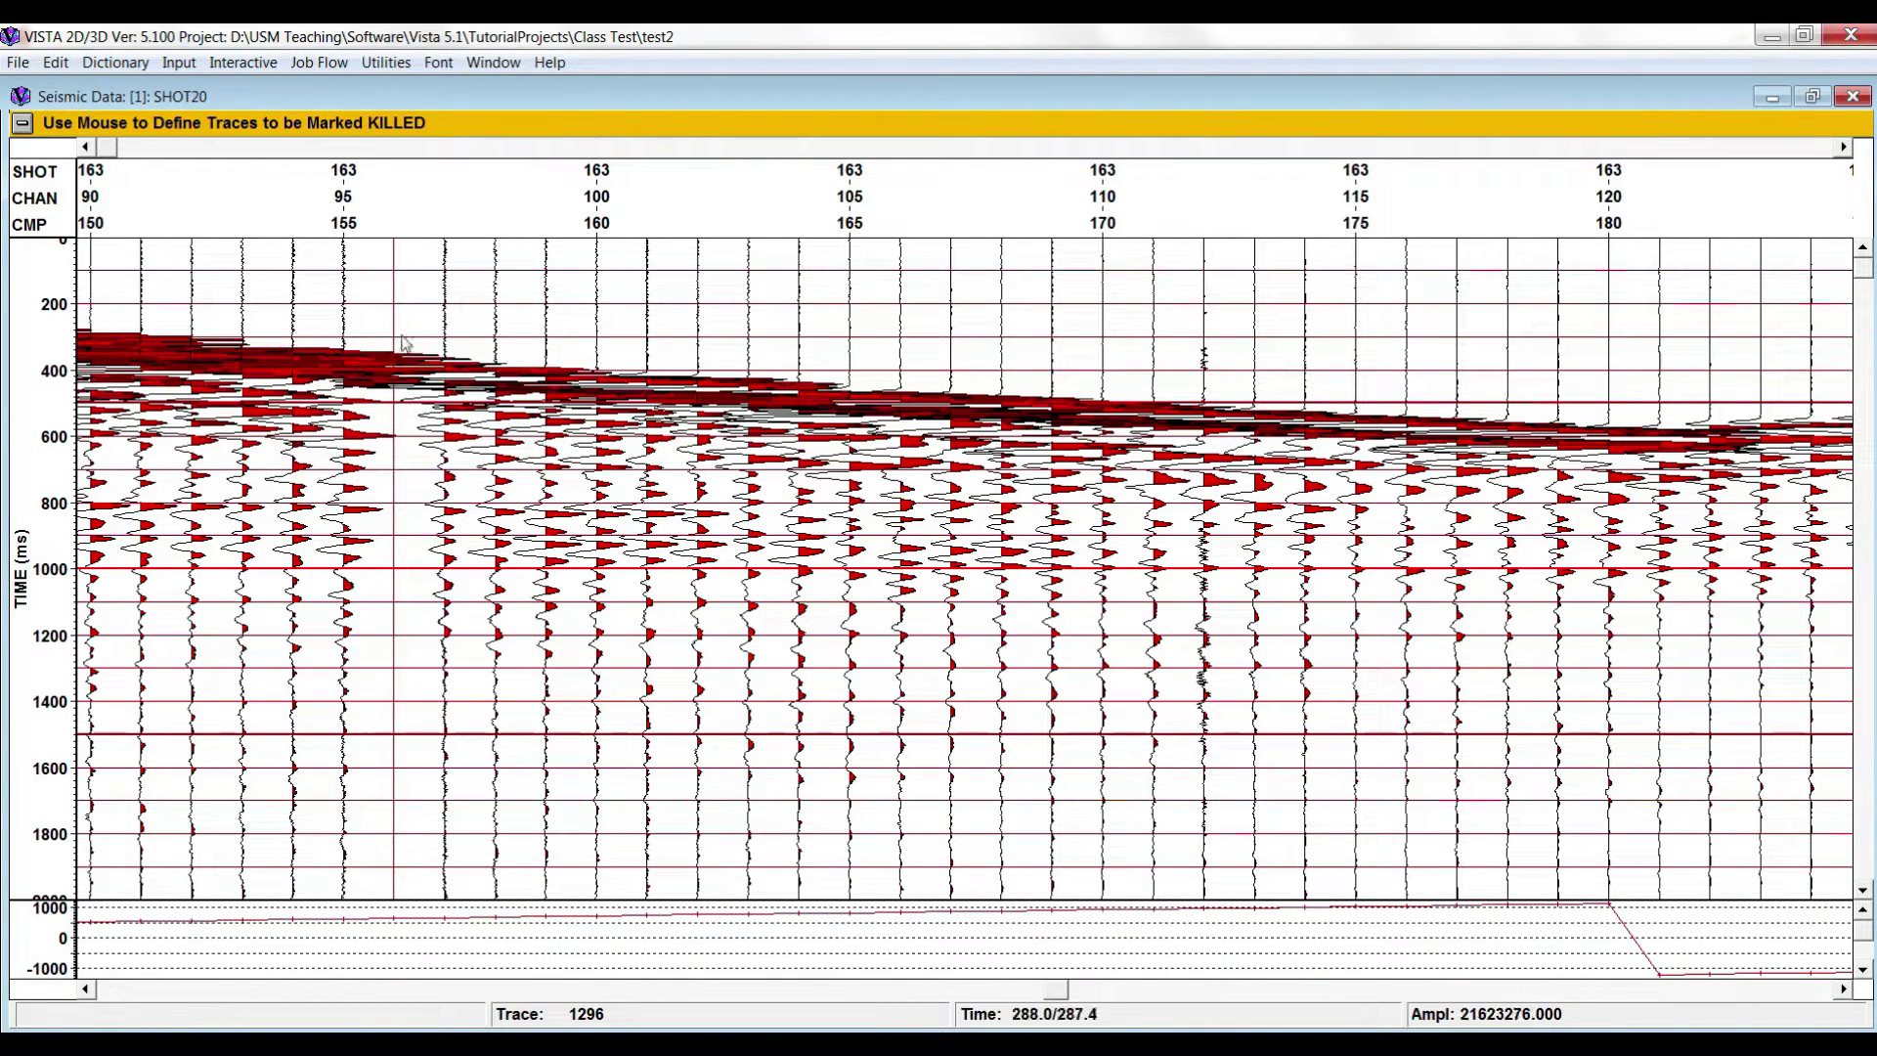
- End trace-kill picking, restore the full view of shots 162 to 167 and leave the trace-kill tools
{"action": "left_click", "coordinate": [26, 127]}
{"action": "left_click", "coordinate": [743, 689]}
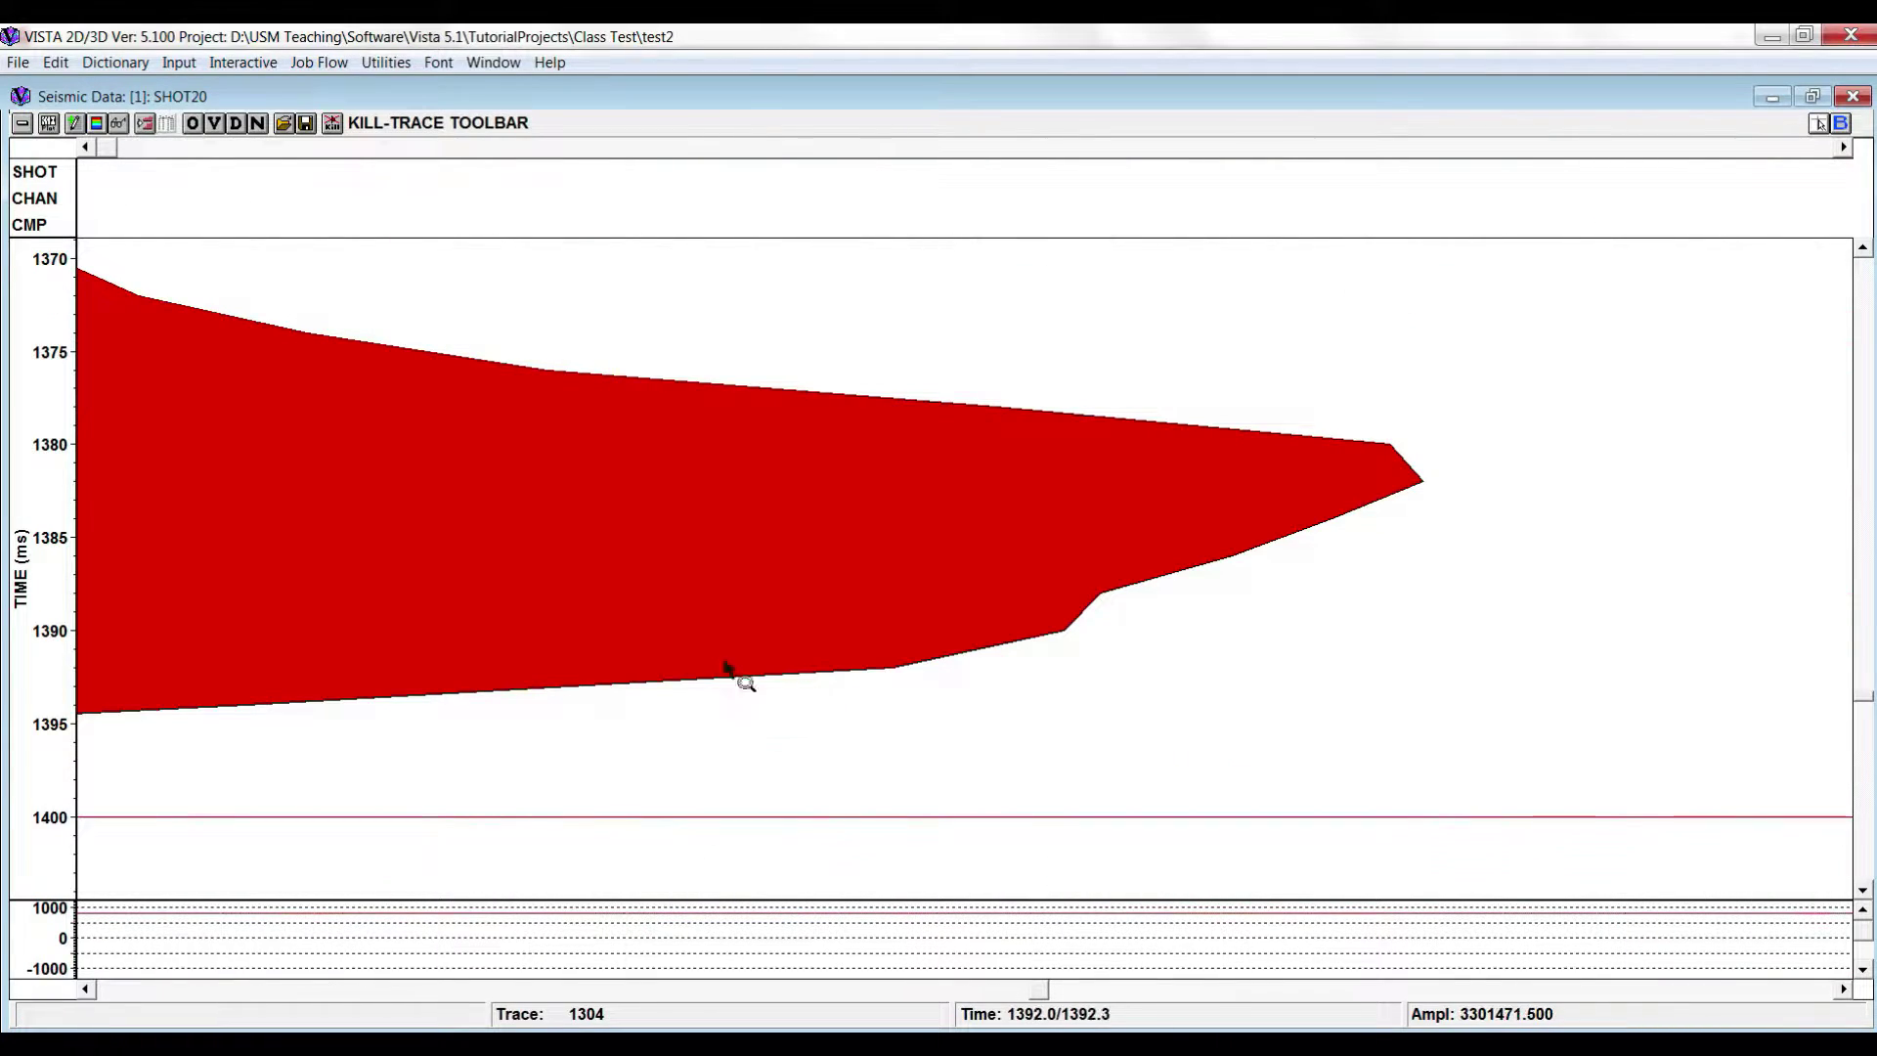
{"action": "right_click", "coordinate": [703, 677]}
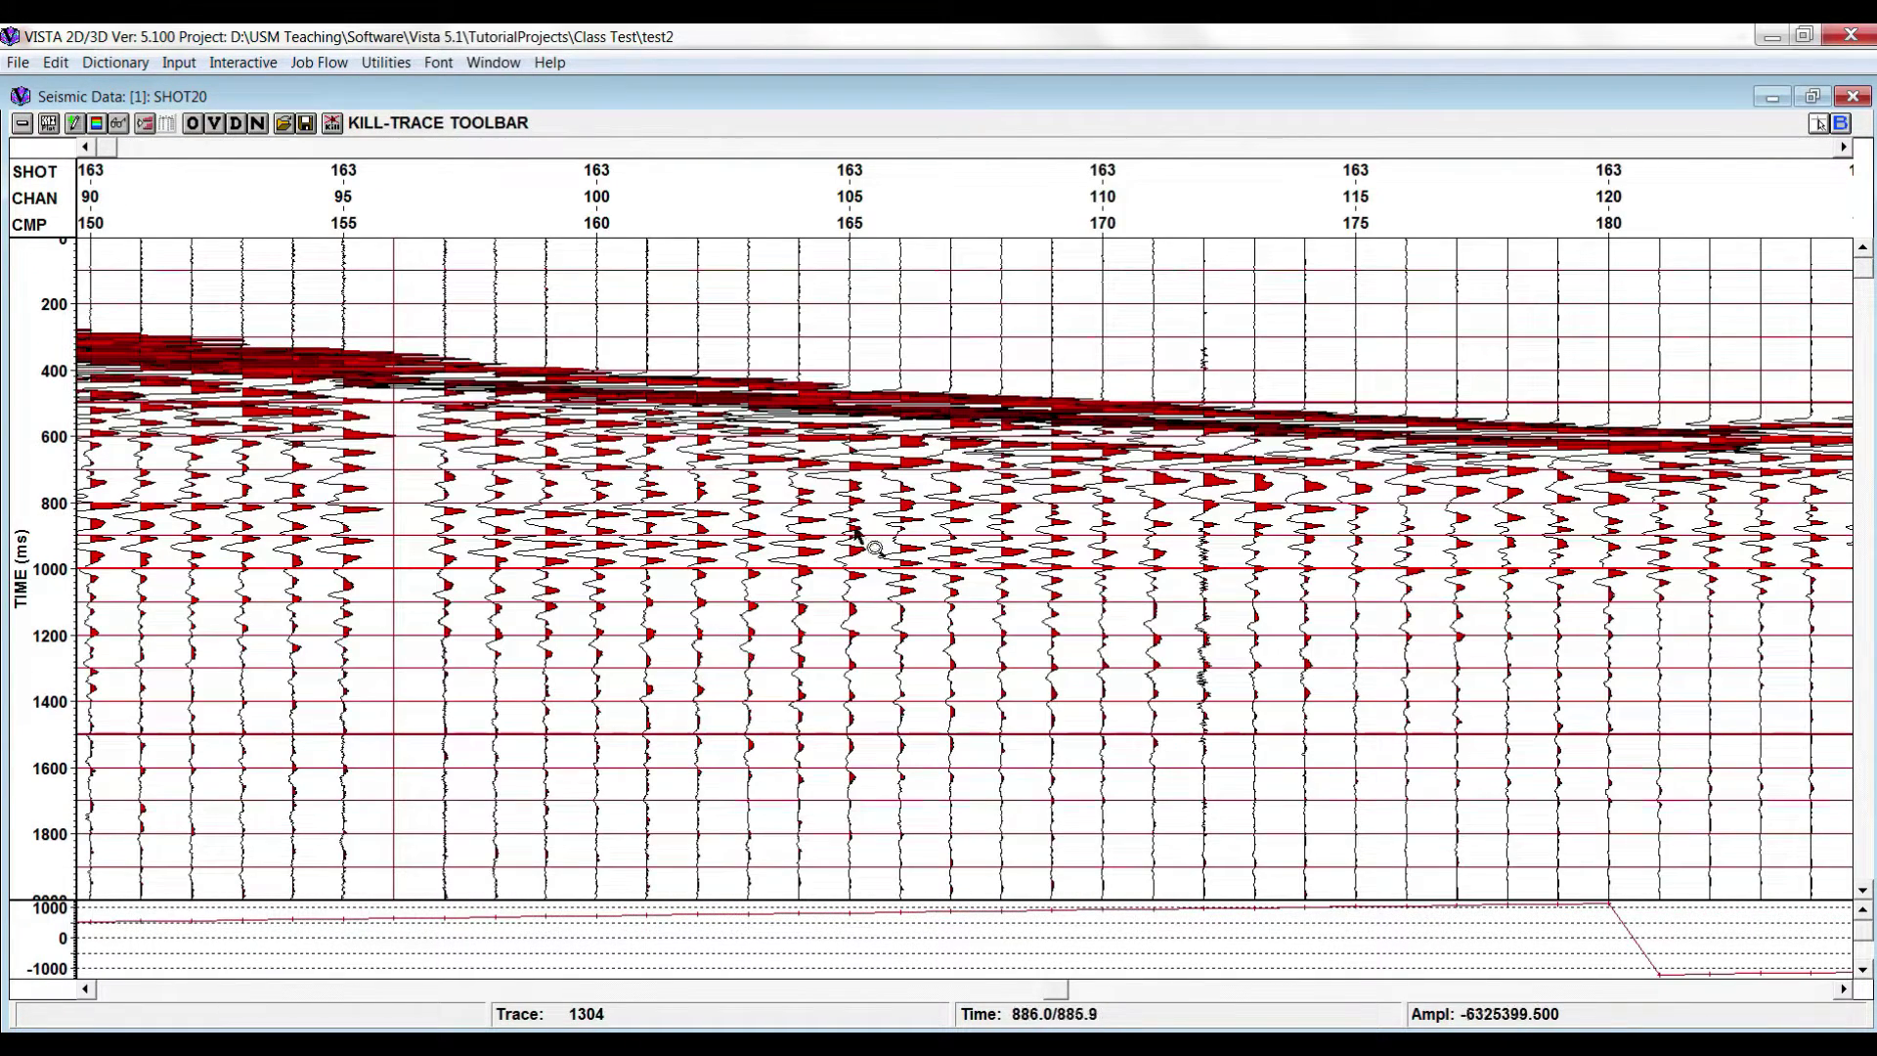
{"action": "right_click", "coordinate": [1151, 298]}
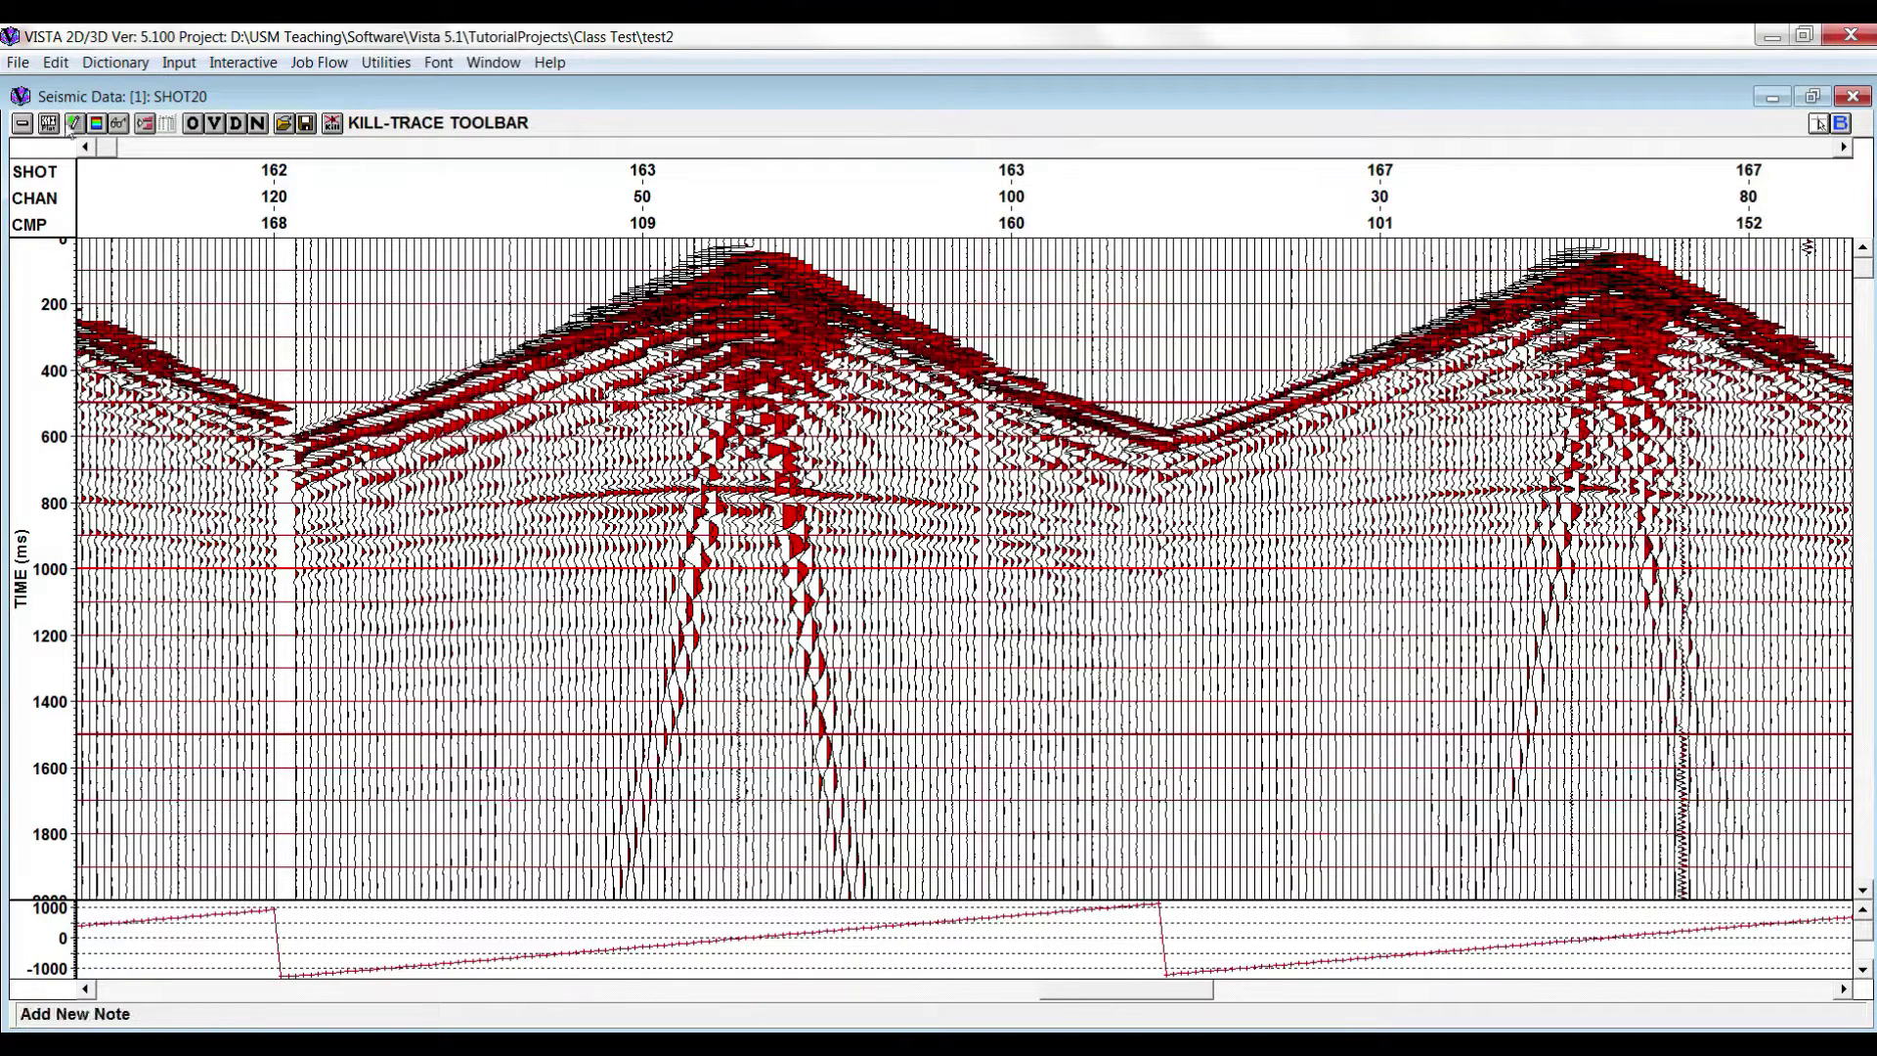
{"action": "left_click", "coordinate": [21, 125]}
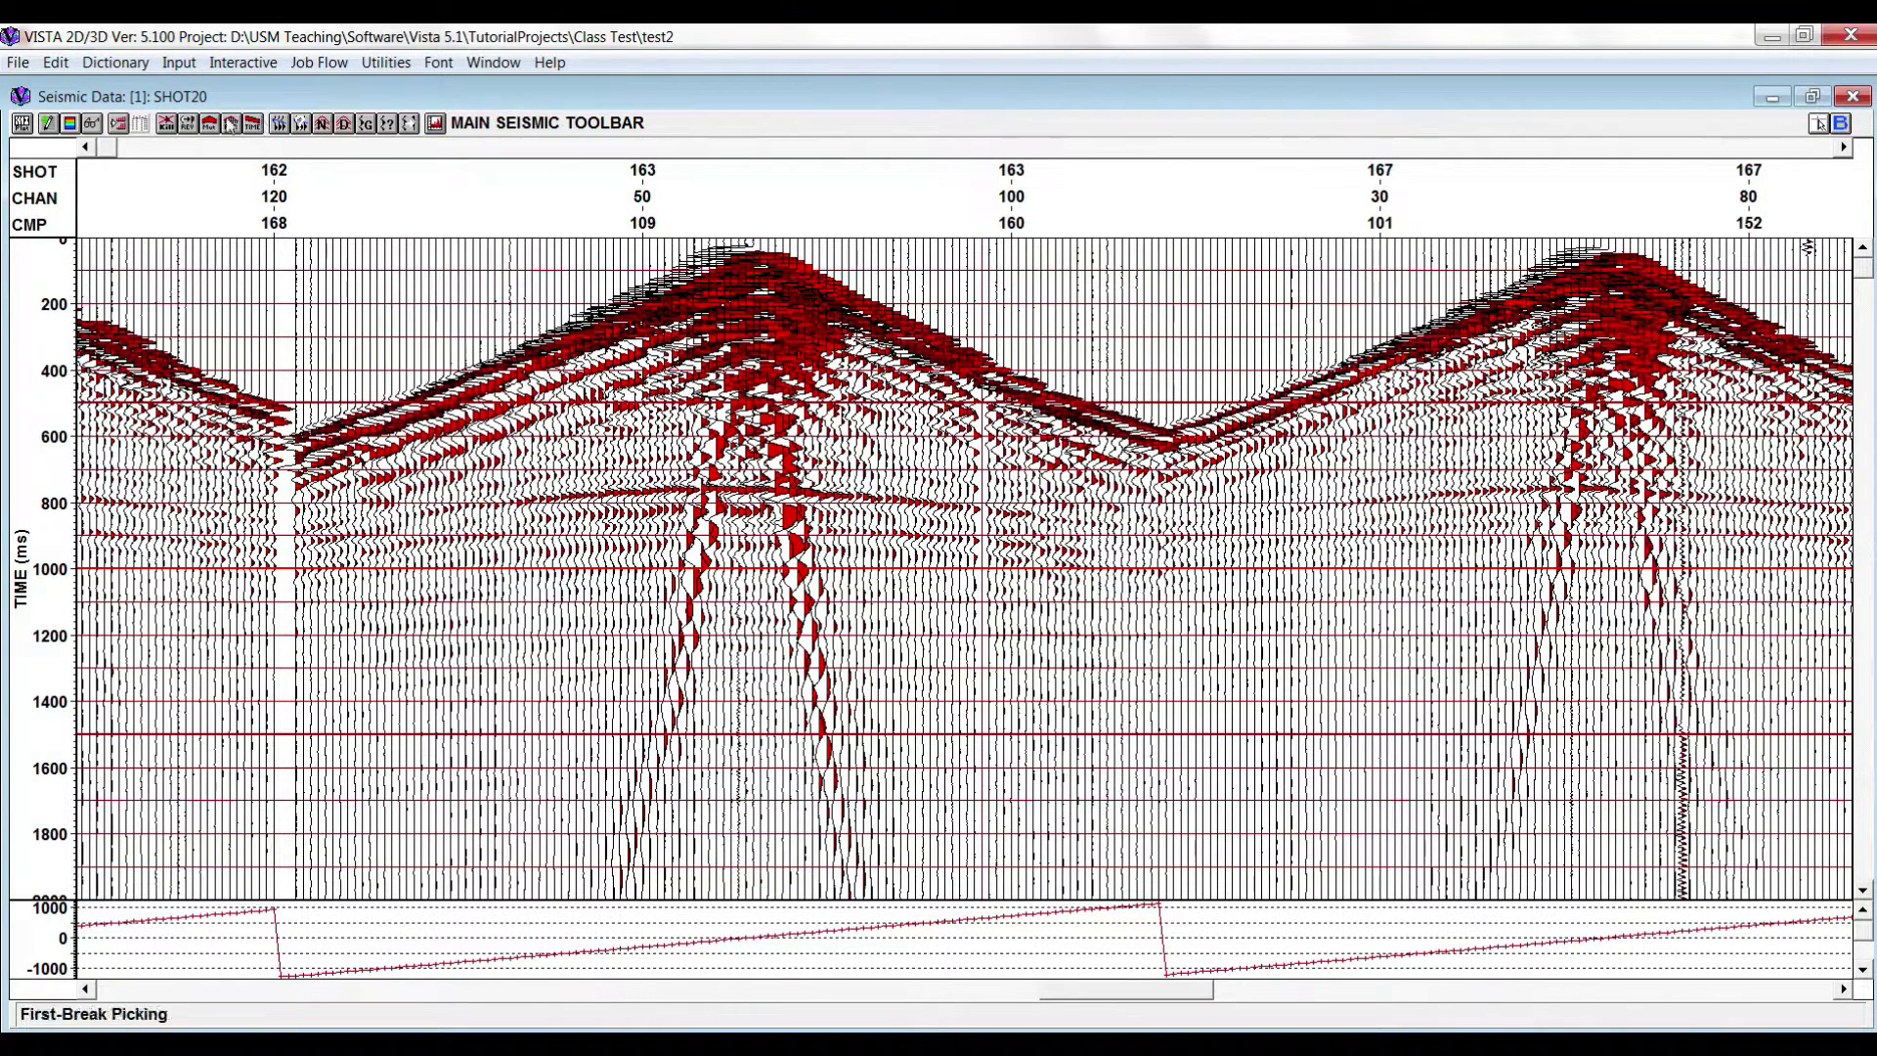
{"action": "left_click", "coordinate": [167, 124]}
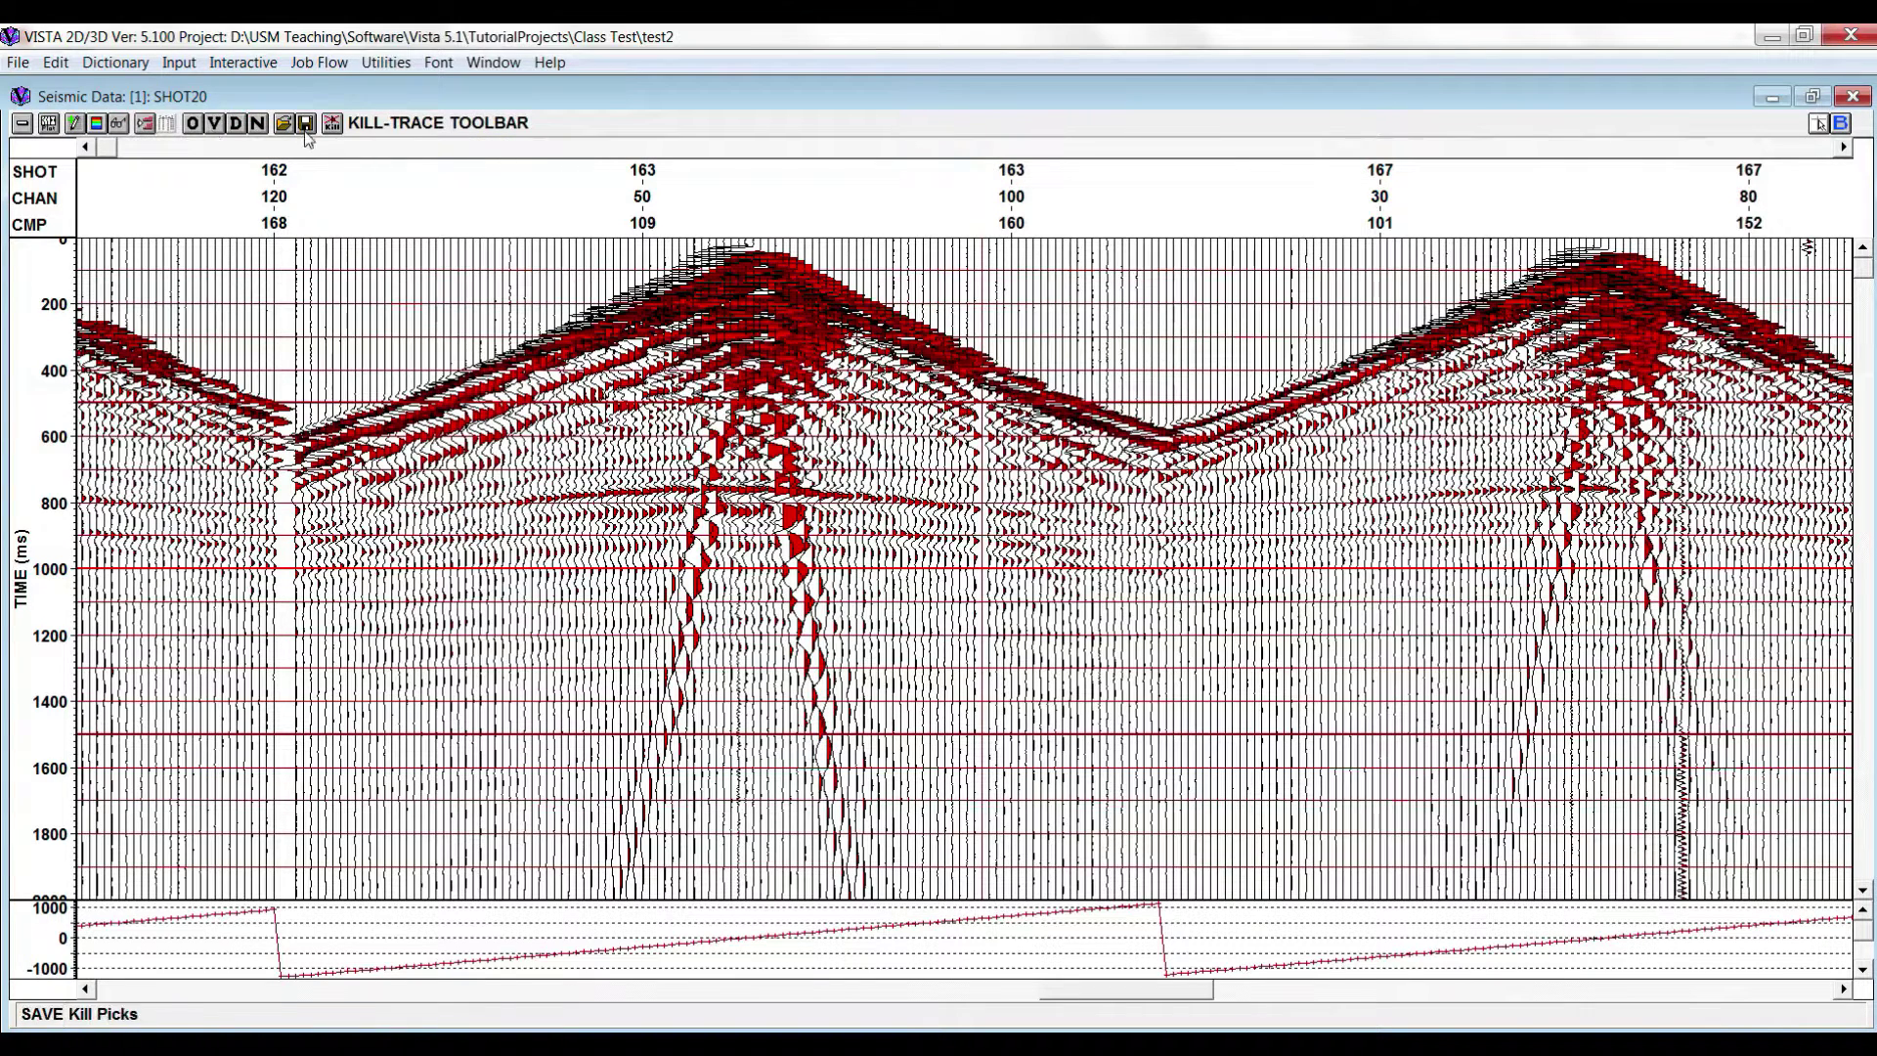
{"action": "left_click", "coordinate": [21, 124]}
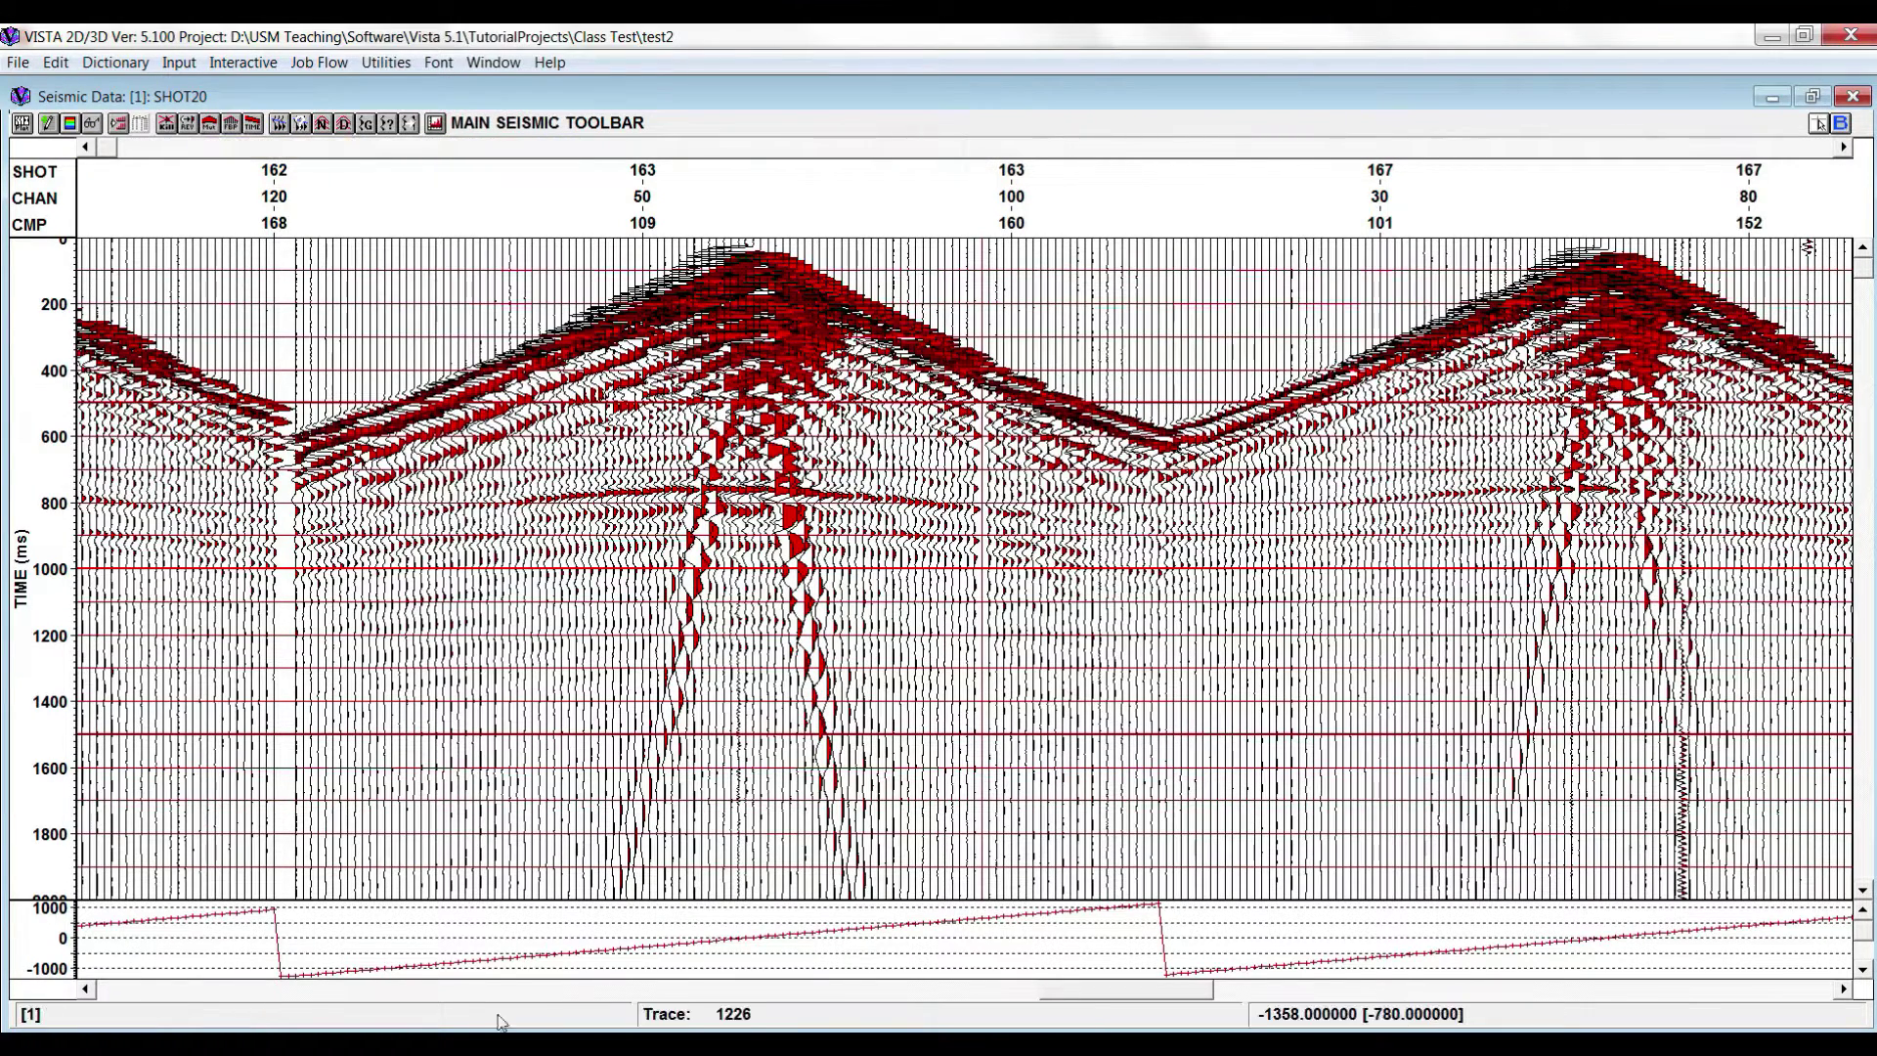
- Show the Reverse polarity slide in PowerPoint, and switch back to VISTA to inspect the traces around channels 10 to 50 of shot 163
{"action": "left_click", "coordinate": [552, 954]}
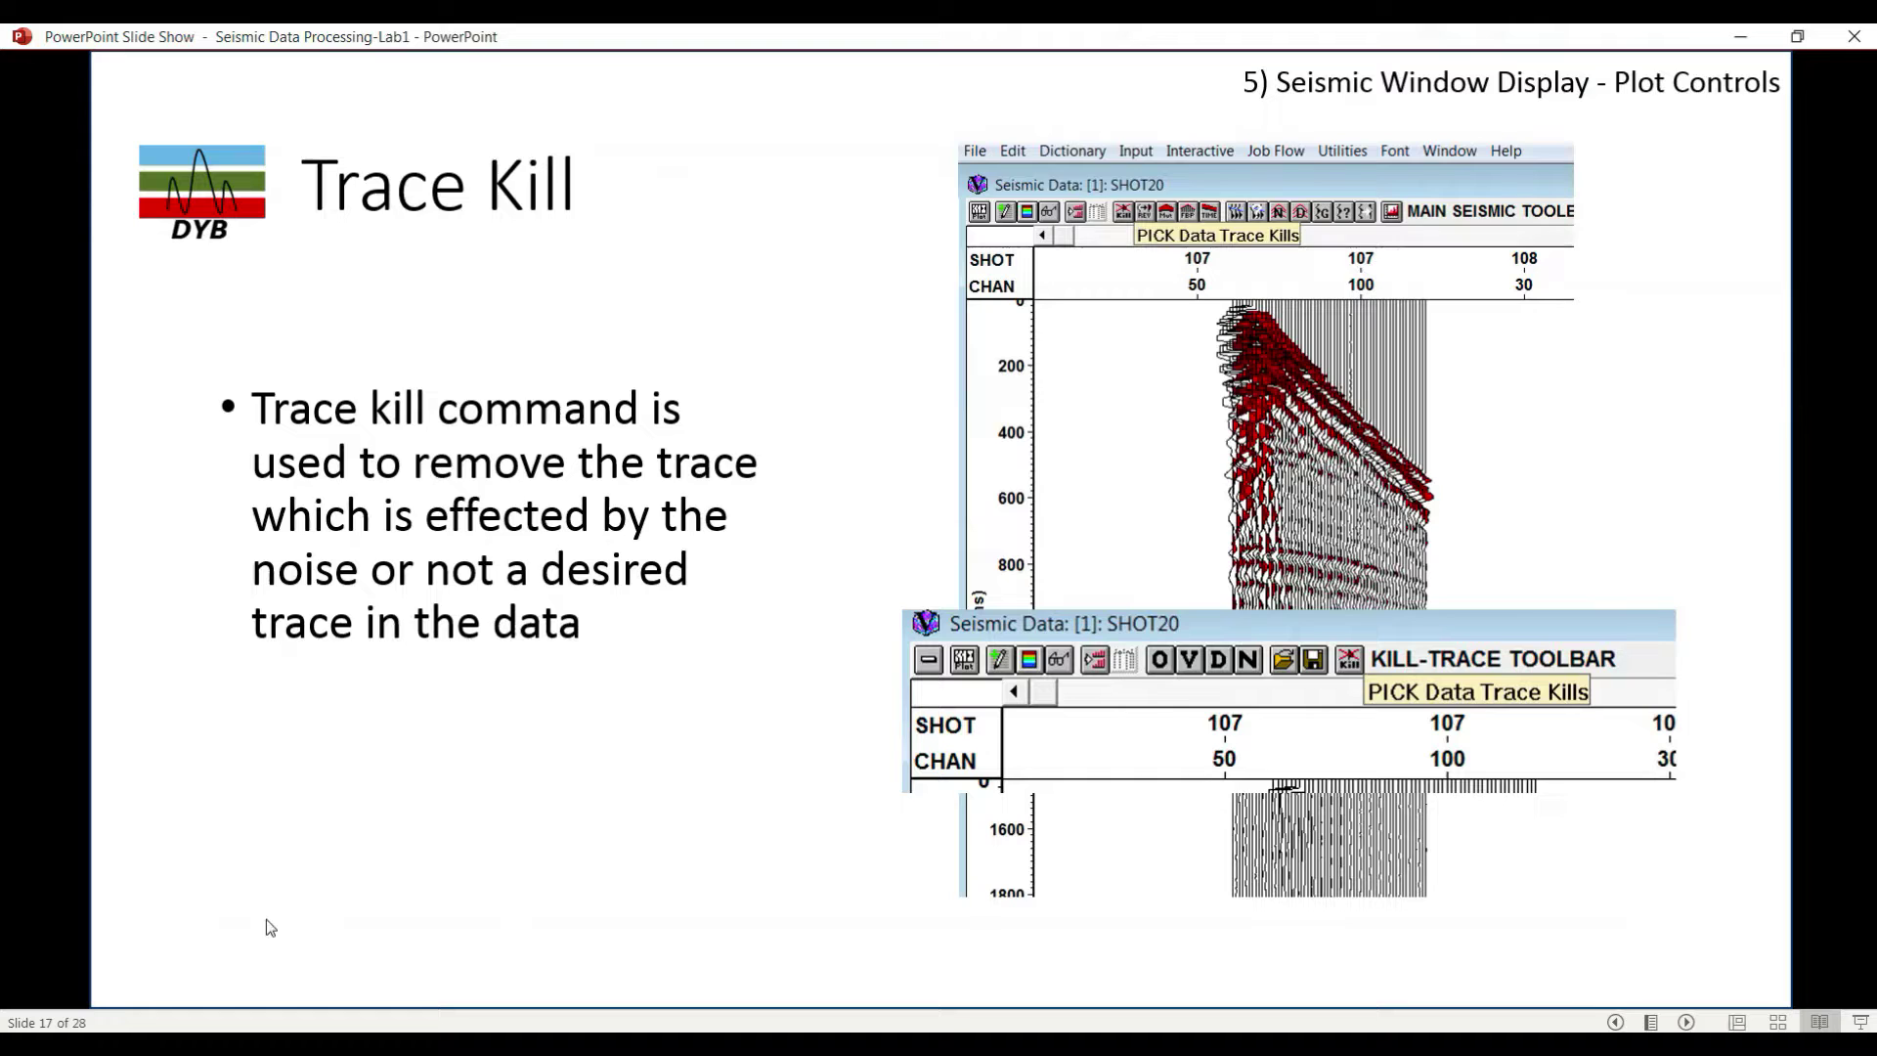
{"action": "left_click", "coordinate": [445, 742]}
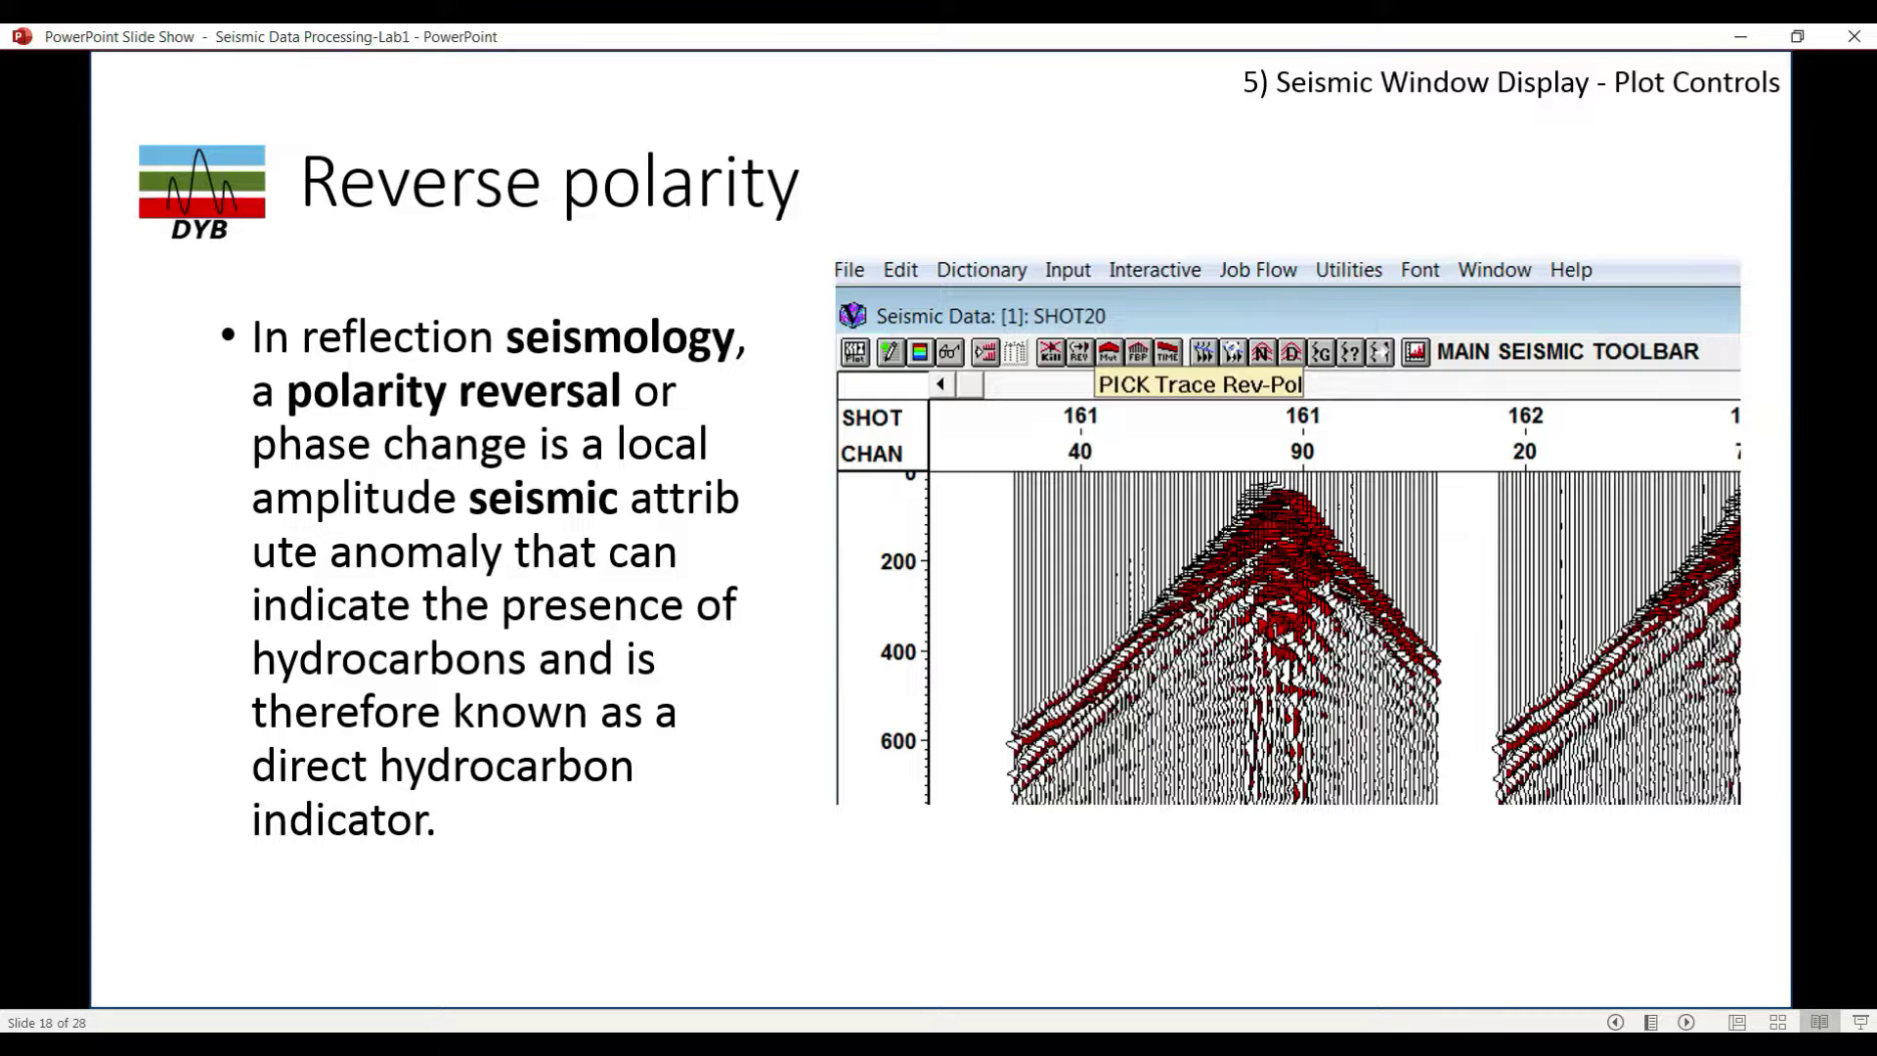
{"action": "key", "text": "alt+Tab"}
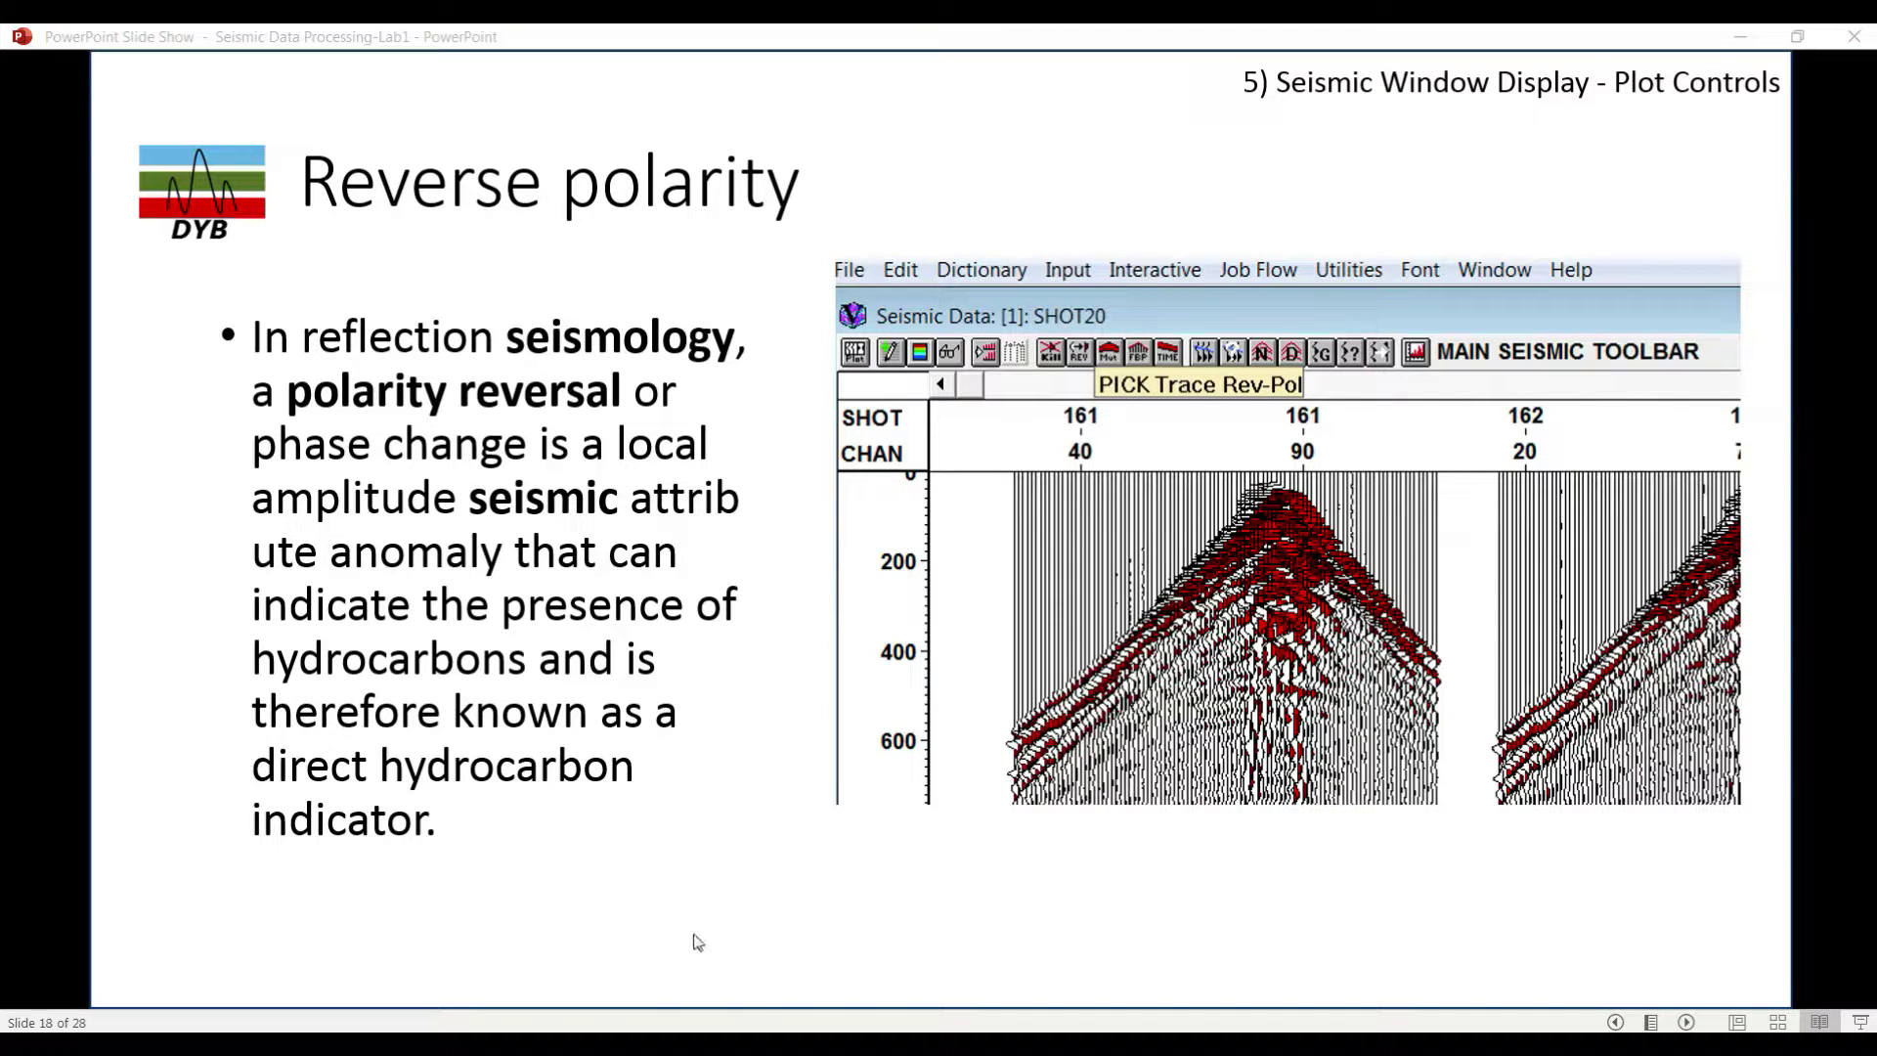
{"action": "left_click", "coordinate": [720, 1042]}
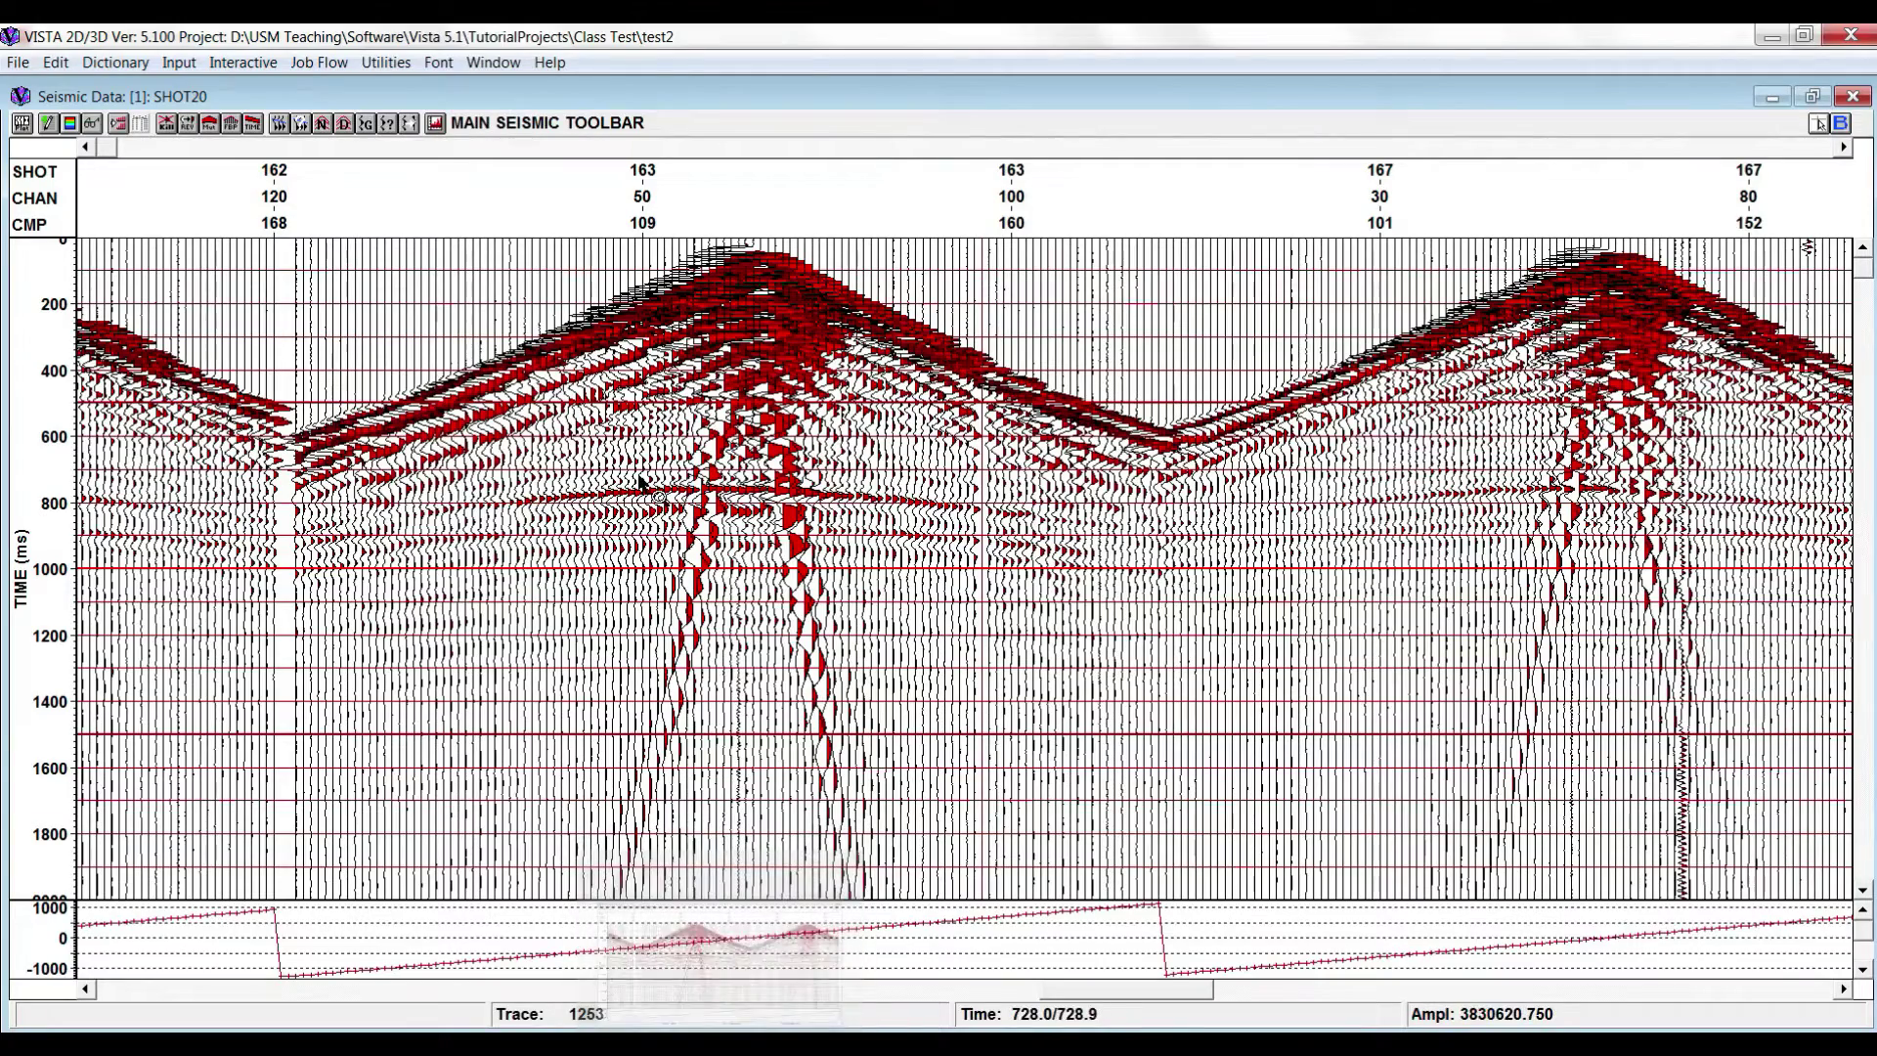
{"action": "left_click_drag", "start_coordinate": [314, 348], "coordinate": [693, 734]}
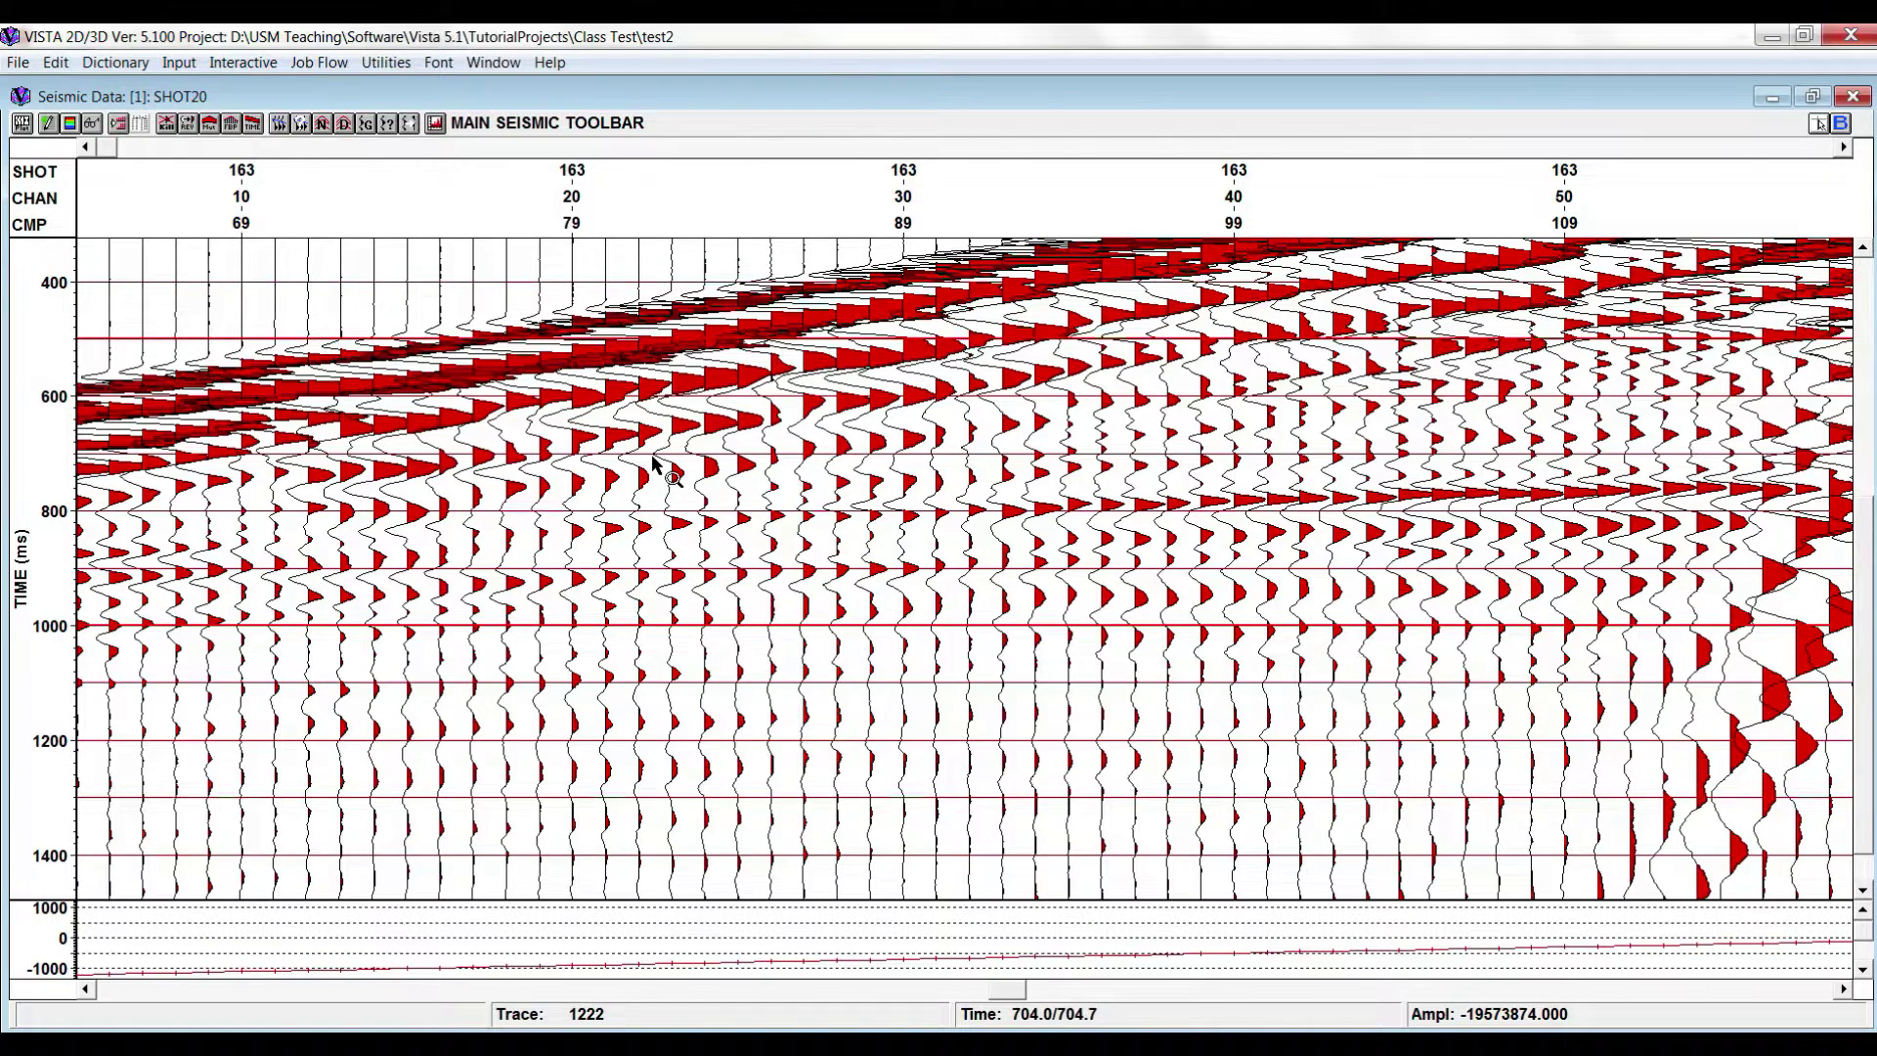
{"action": "right_click", "coordinate": [771, 675]}
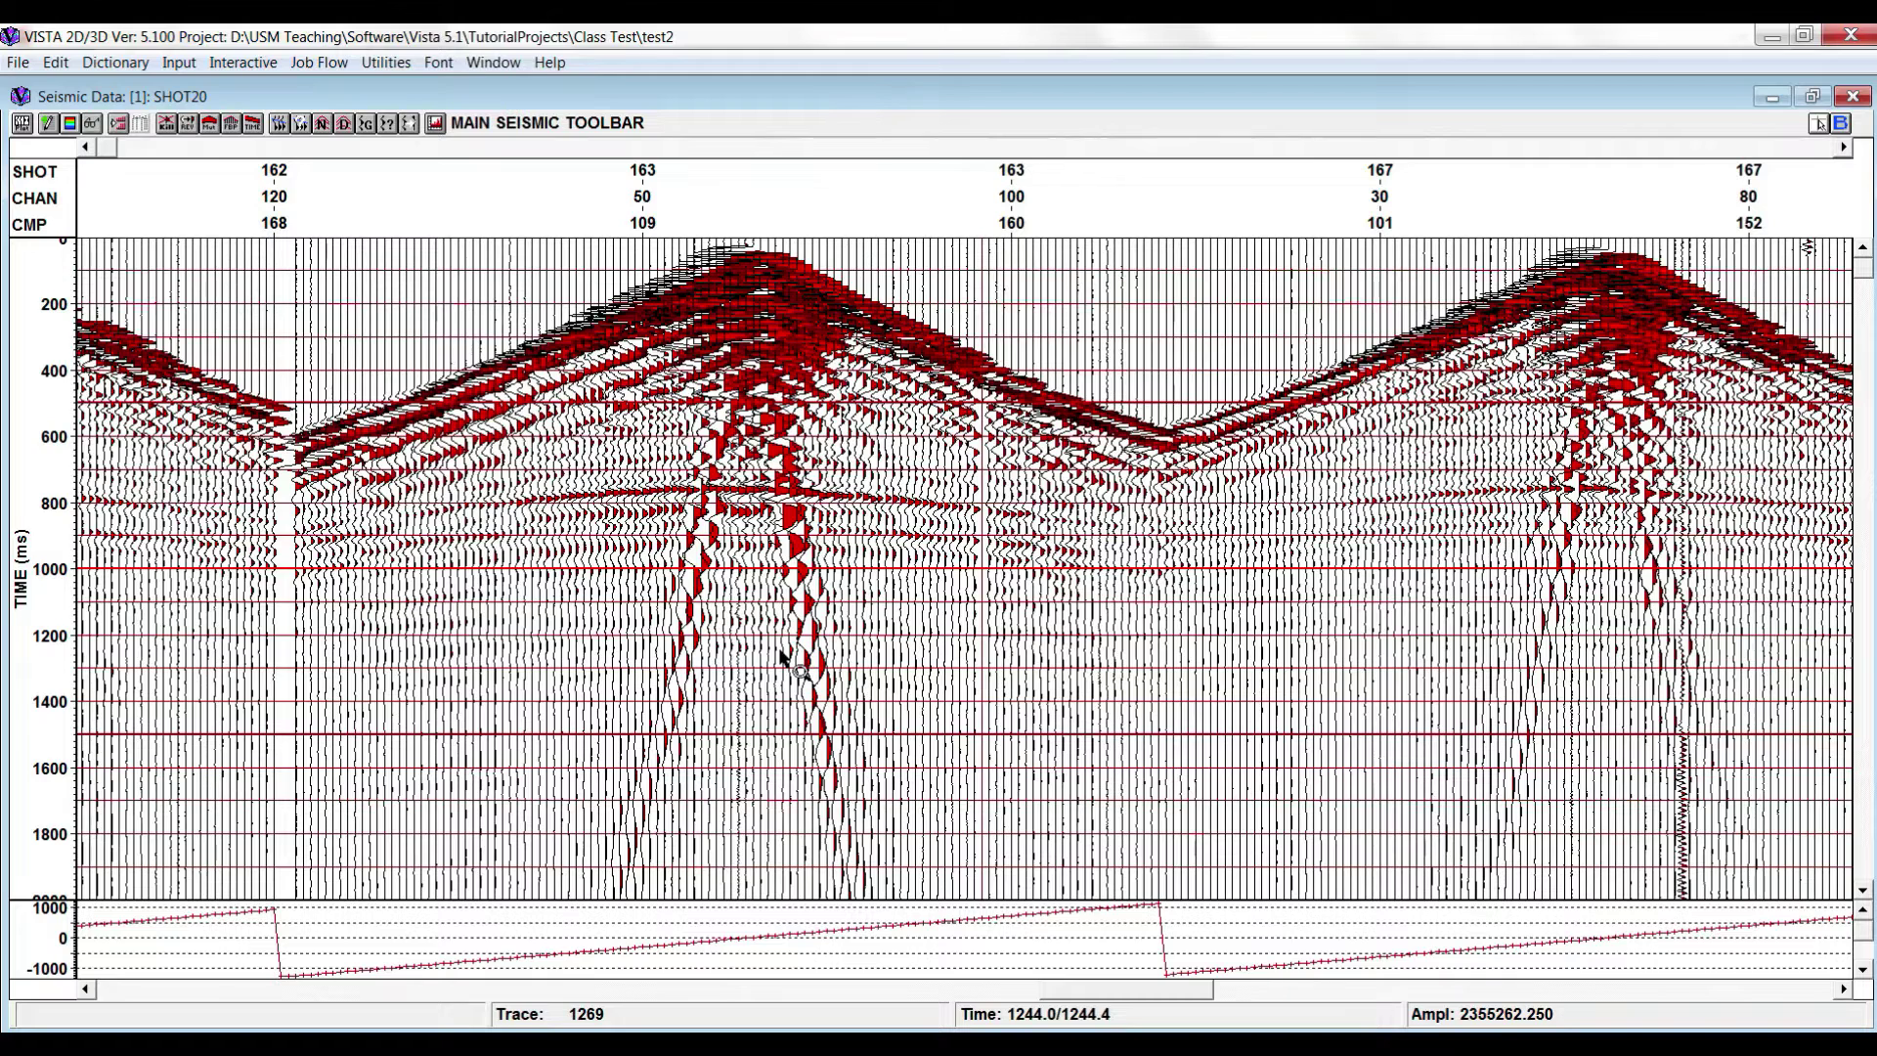
- Reverse the polarity of the trace with the noise burst at channel 36 of shot 197 and return to the full view
{"action": "left_click", "coordinate": [187, 126]}
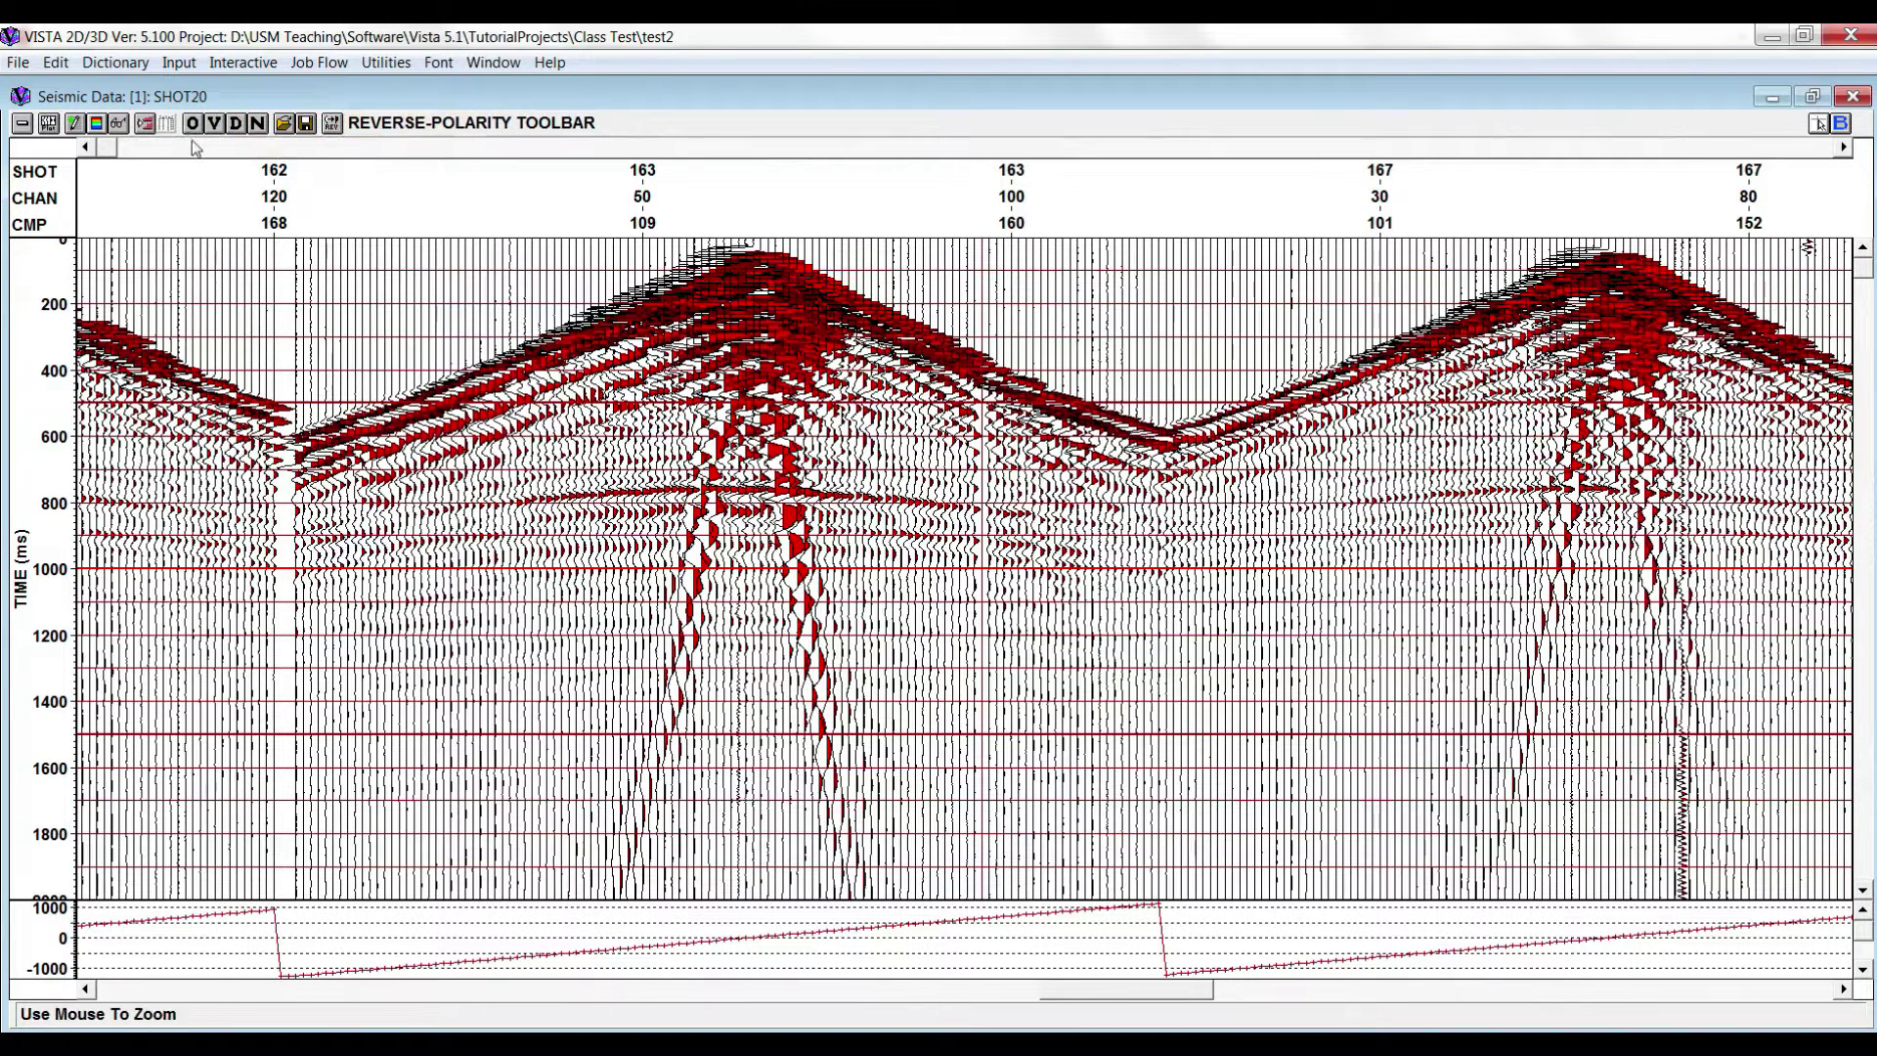
{"action": "left_click", "coordinate": [332, 124]}
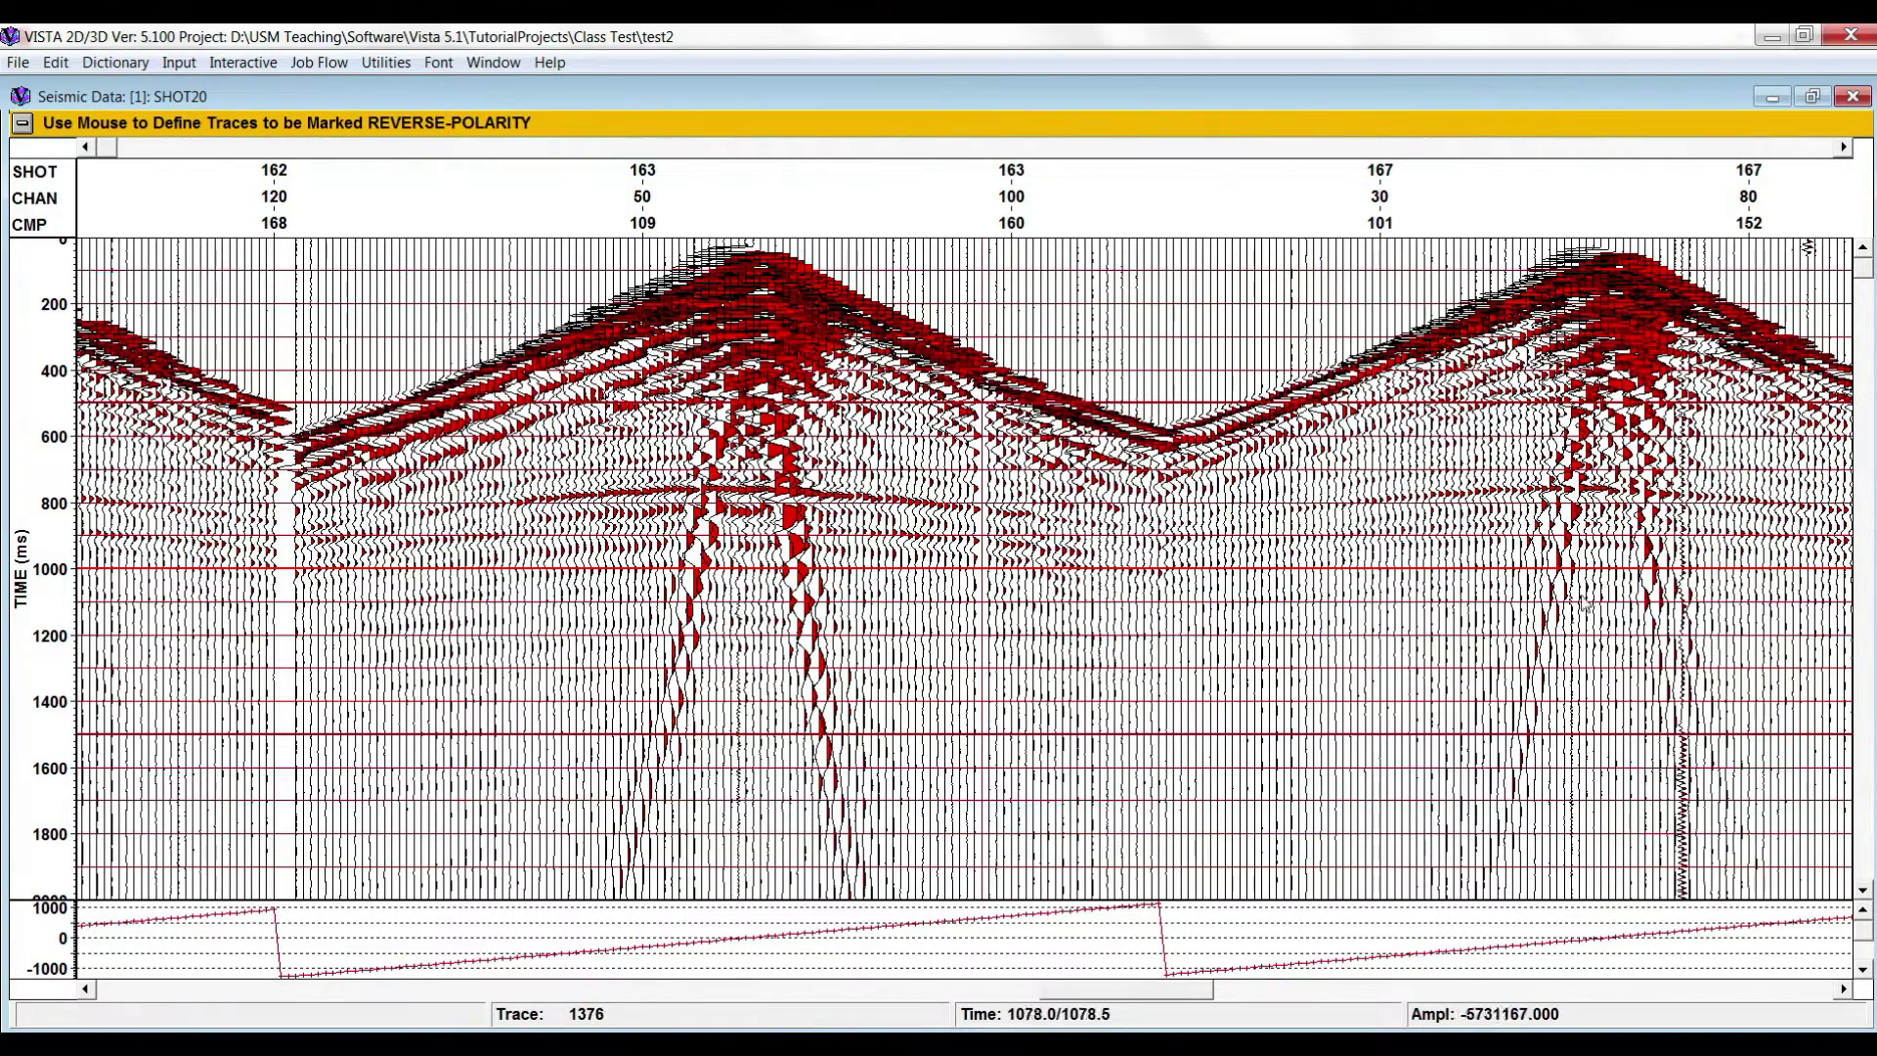
{"action": "left_click_drag", "start_coordinate": [1194, 992], "coordinate": [1620, 971]}
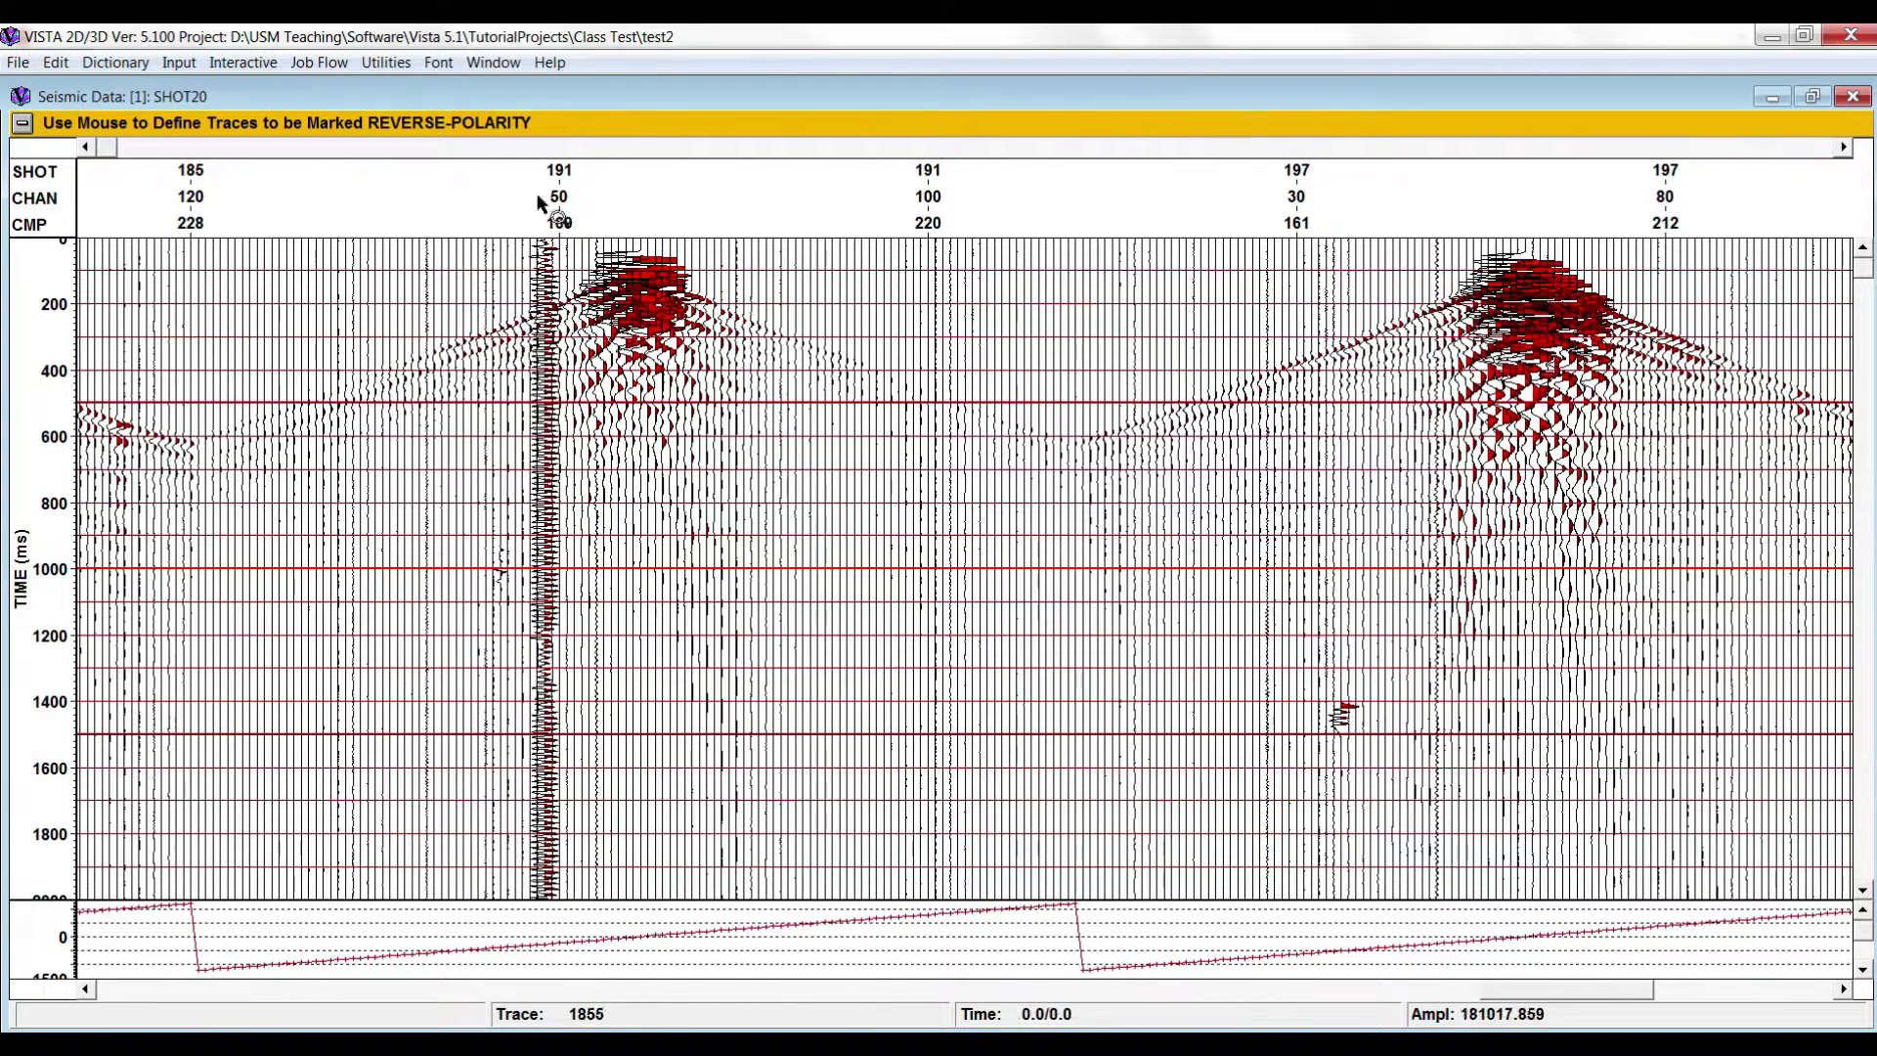
{"action": "left_click", "coordinate": [23, 124]}
{"action": "left_click_drag", "start_coordinate": [1390, 714], "coordinate": [1463, 817]}
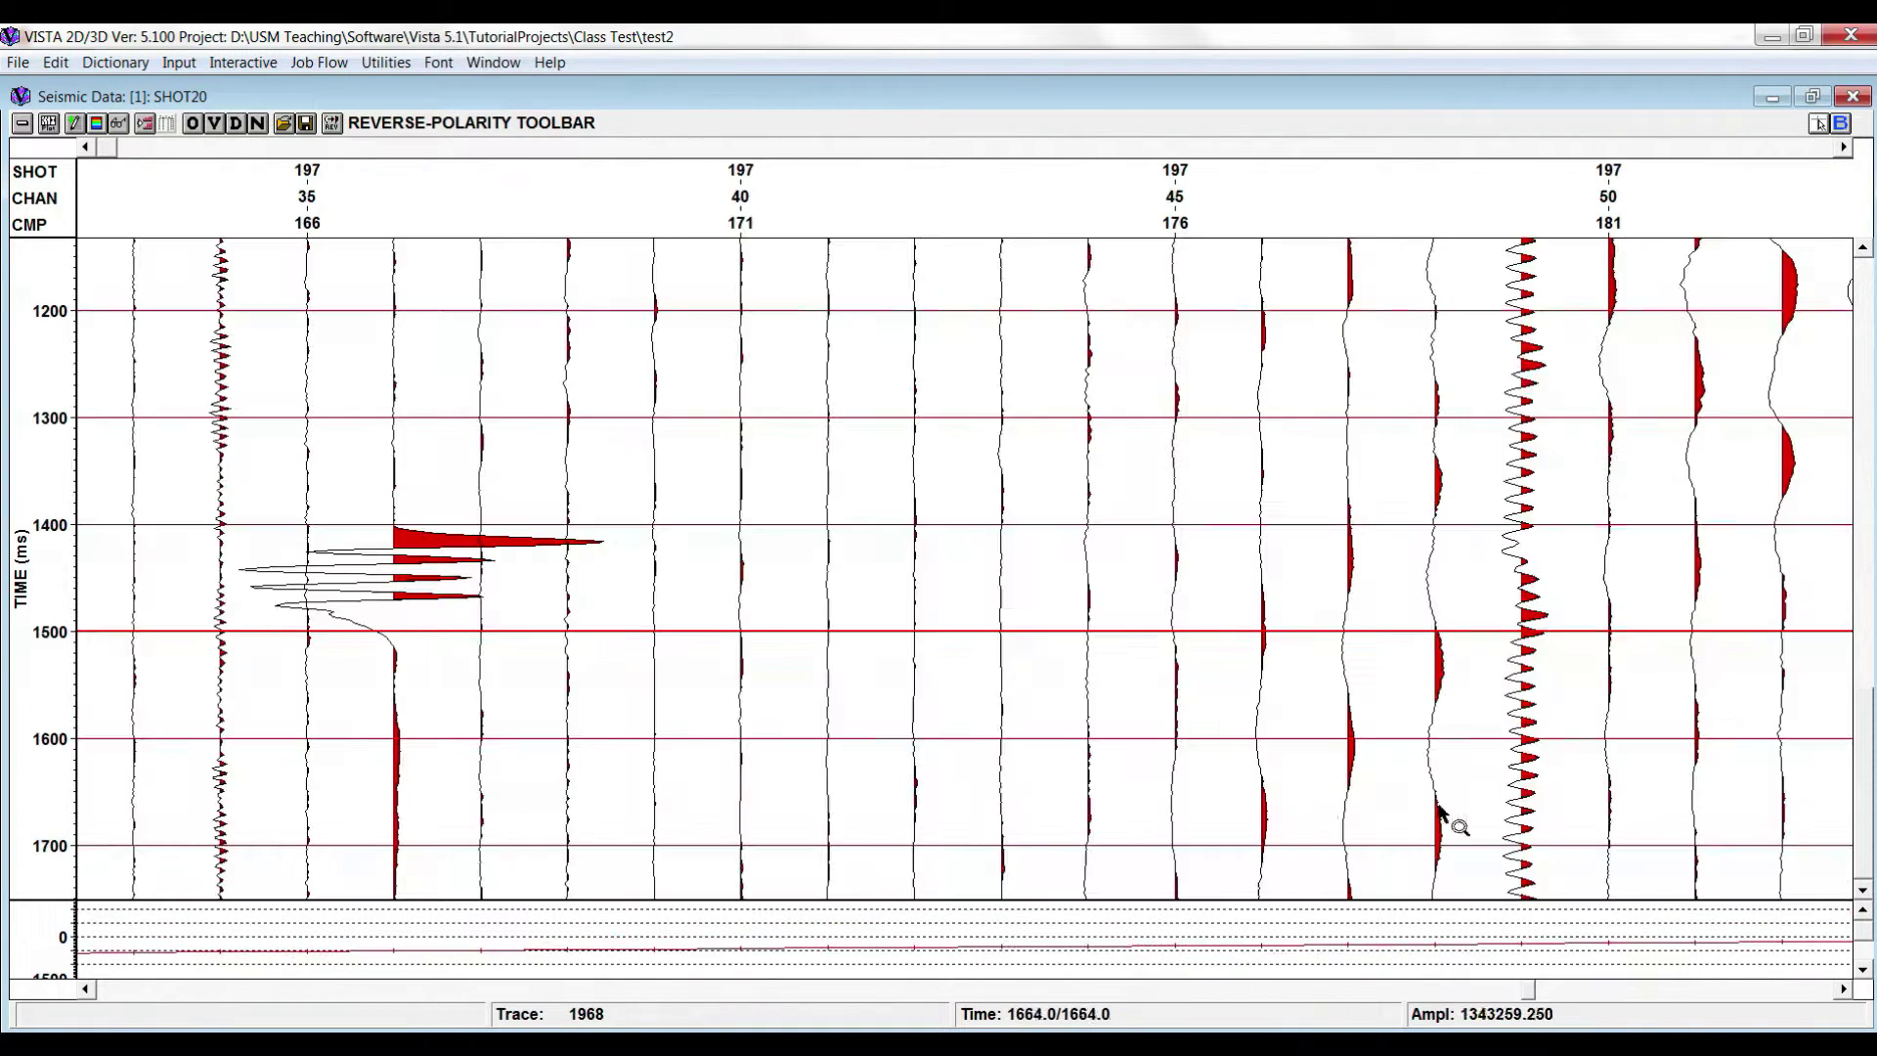
{"action": "left_click", "coordinate": [332, 123]}
{"action": "left_click", "coordinate": [429, 545]}
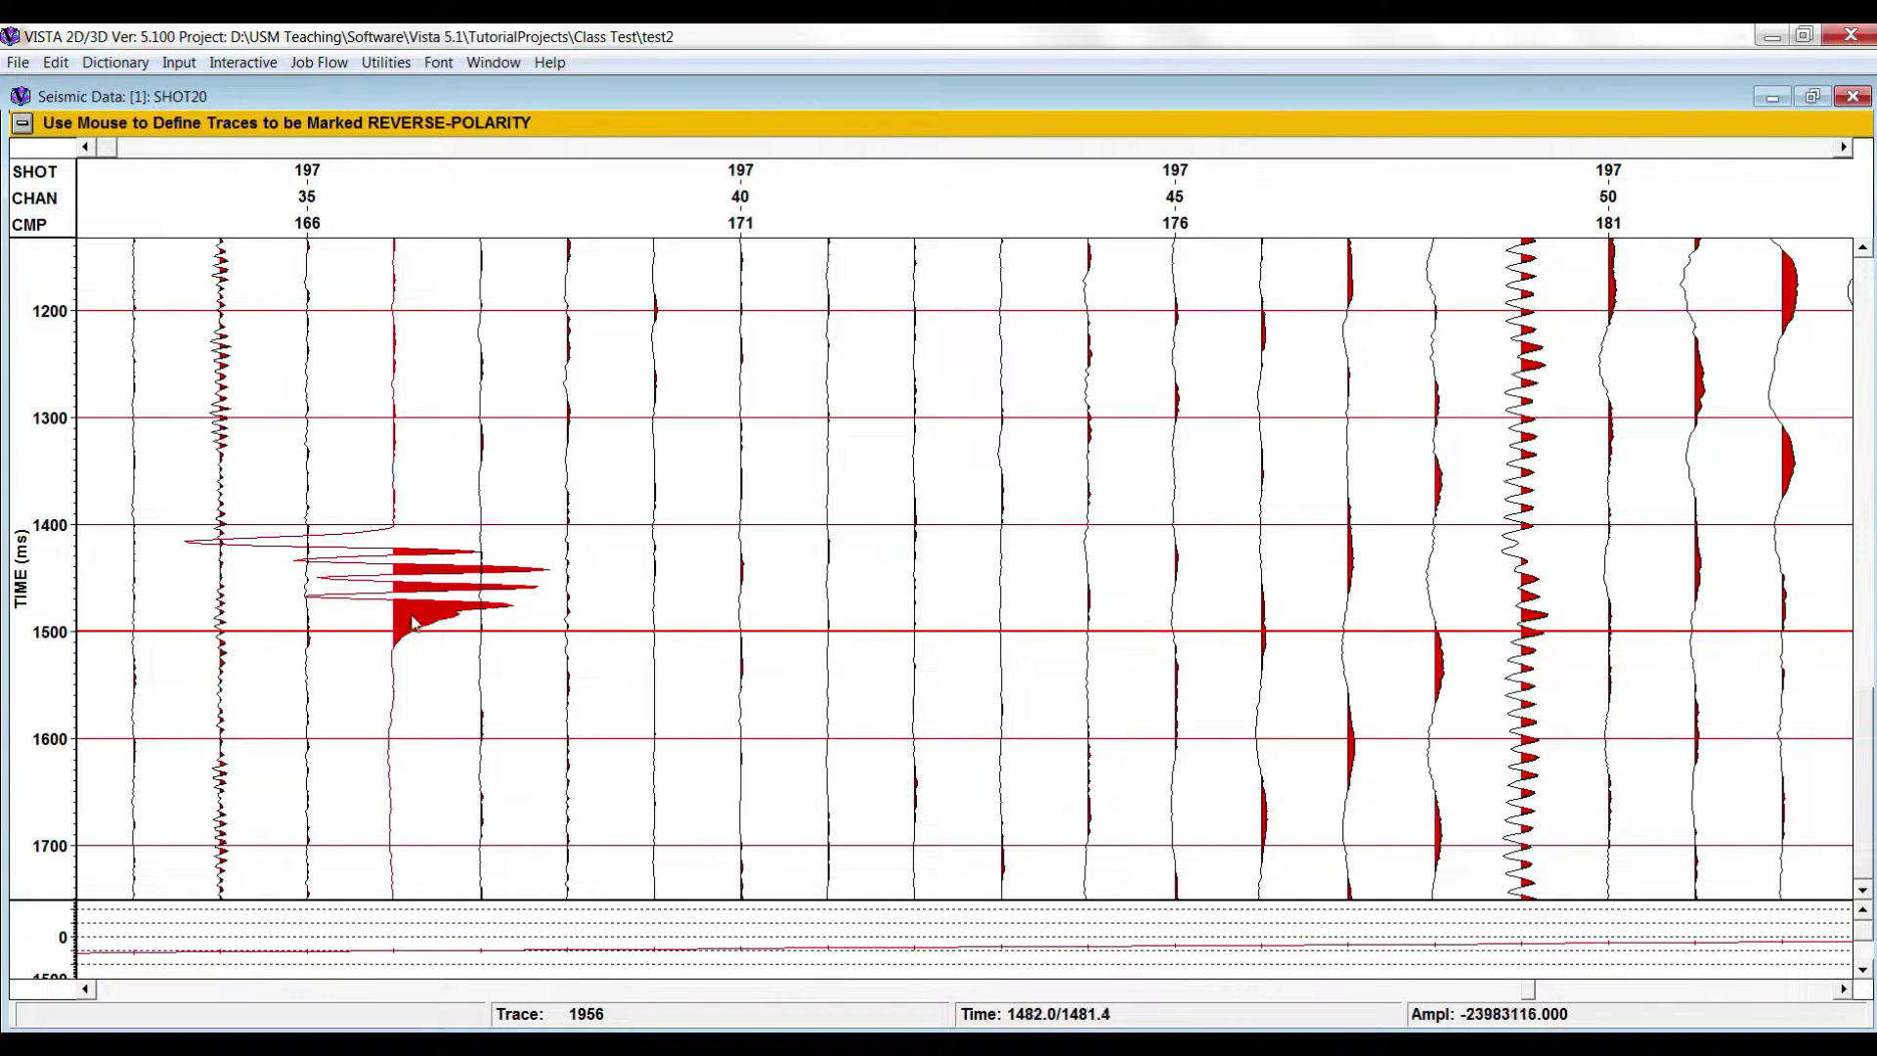
{"action": "left_click", "coordinate": [427, 565]}
{"action": "left_click", "coordinate": [435, 555]}
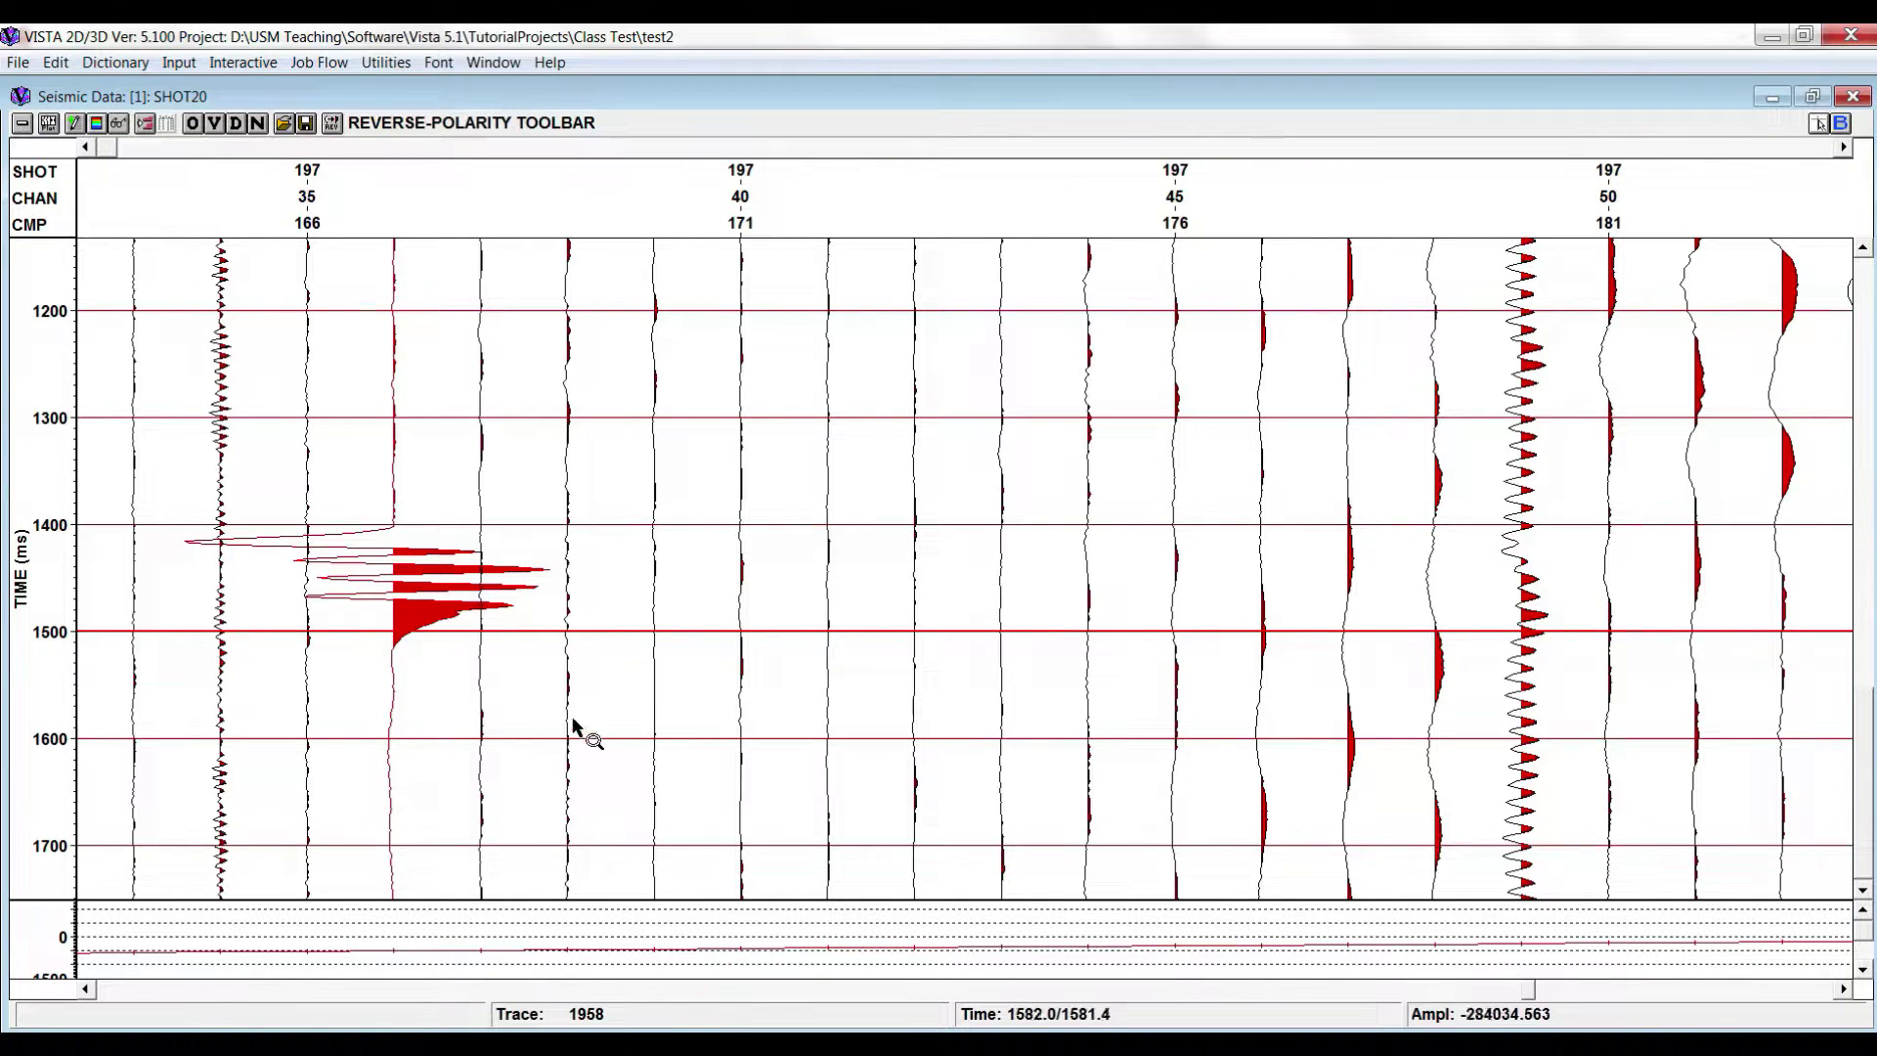
{"action": "right_click", "coordinate": [908, 346]}
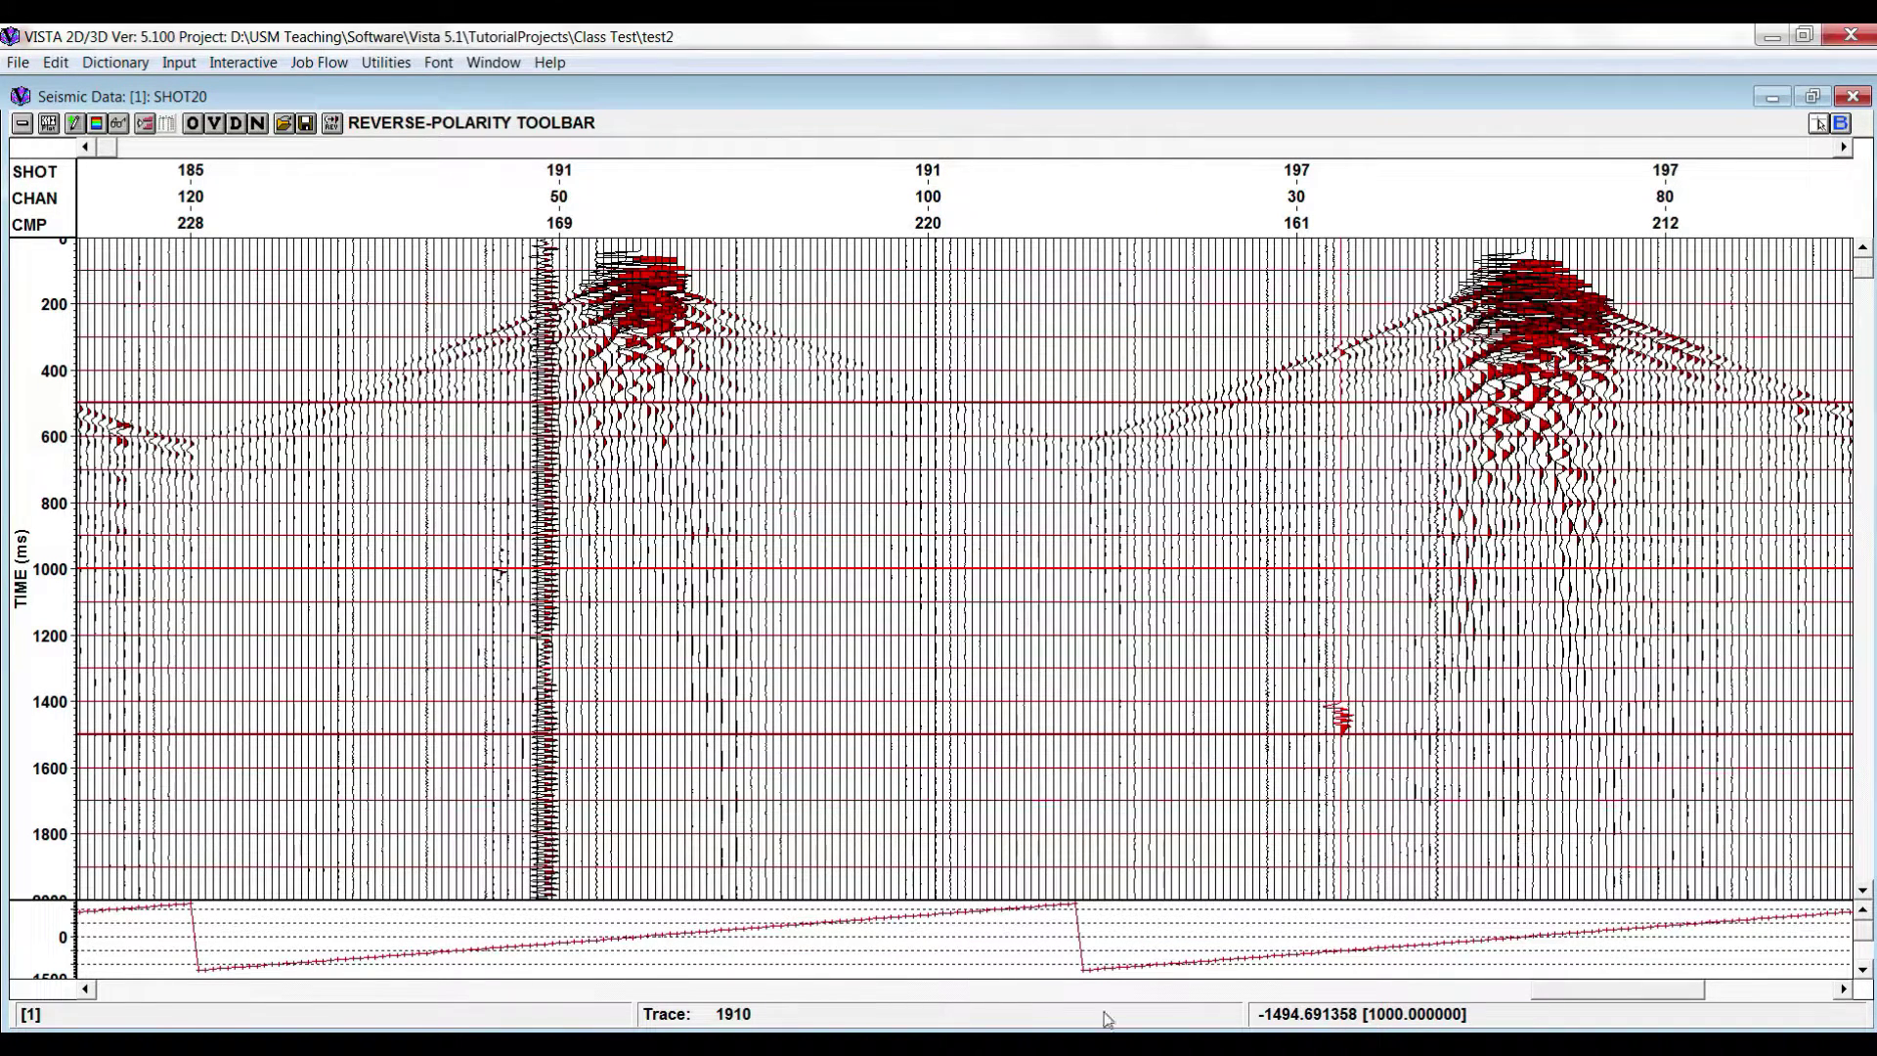
- Switch to the PowerPoint slide show and read the Mutes (Top, Bottom and Surgical) slide with its example picture
{"action": "left_click_drag", "start_coordinate": [1629, 990], "coordinate": [684, 1027]}
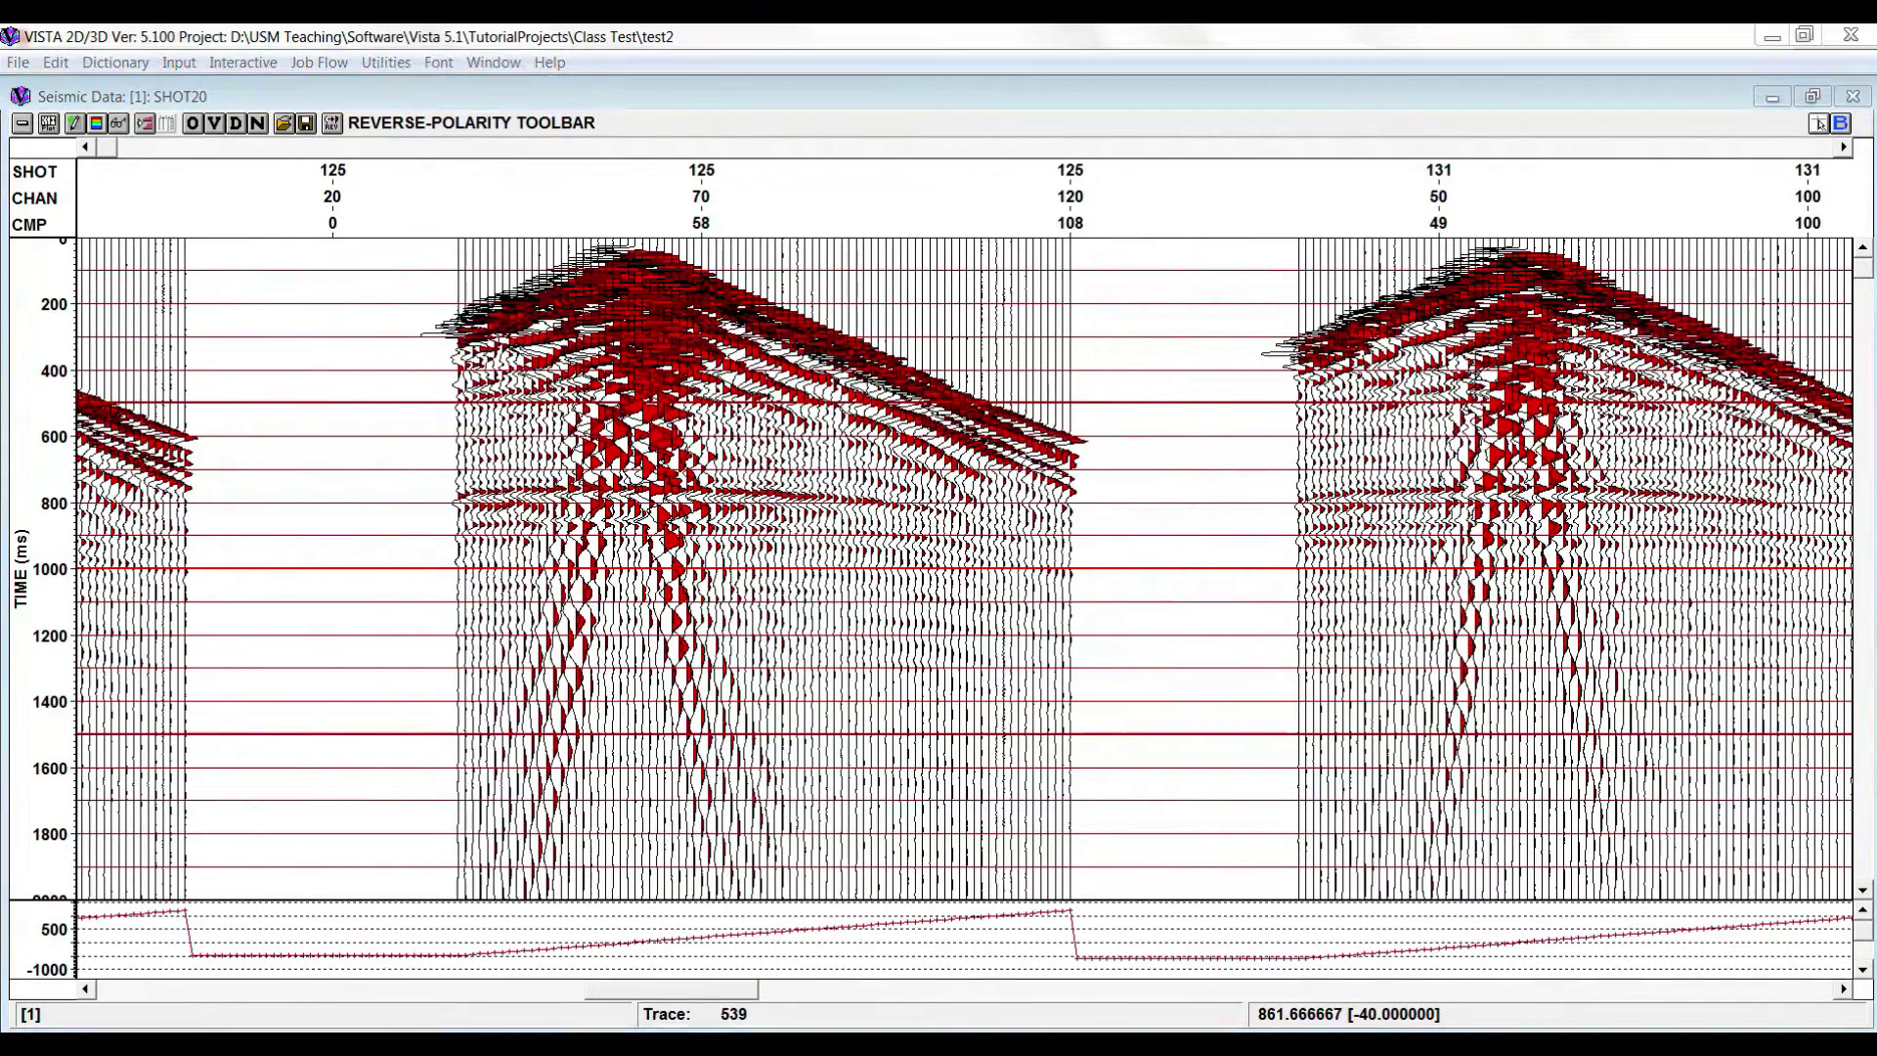
{"action": "left_click", "coordinate": [382, 955]}
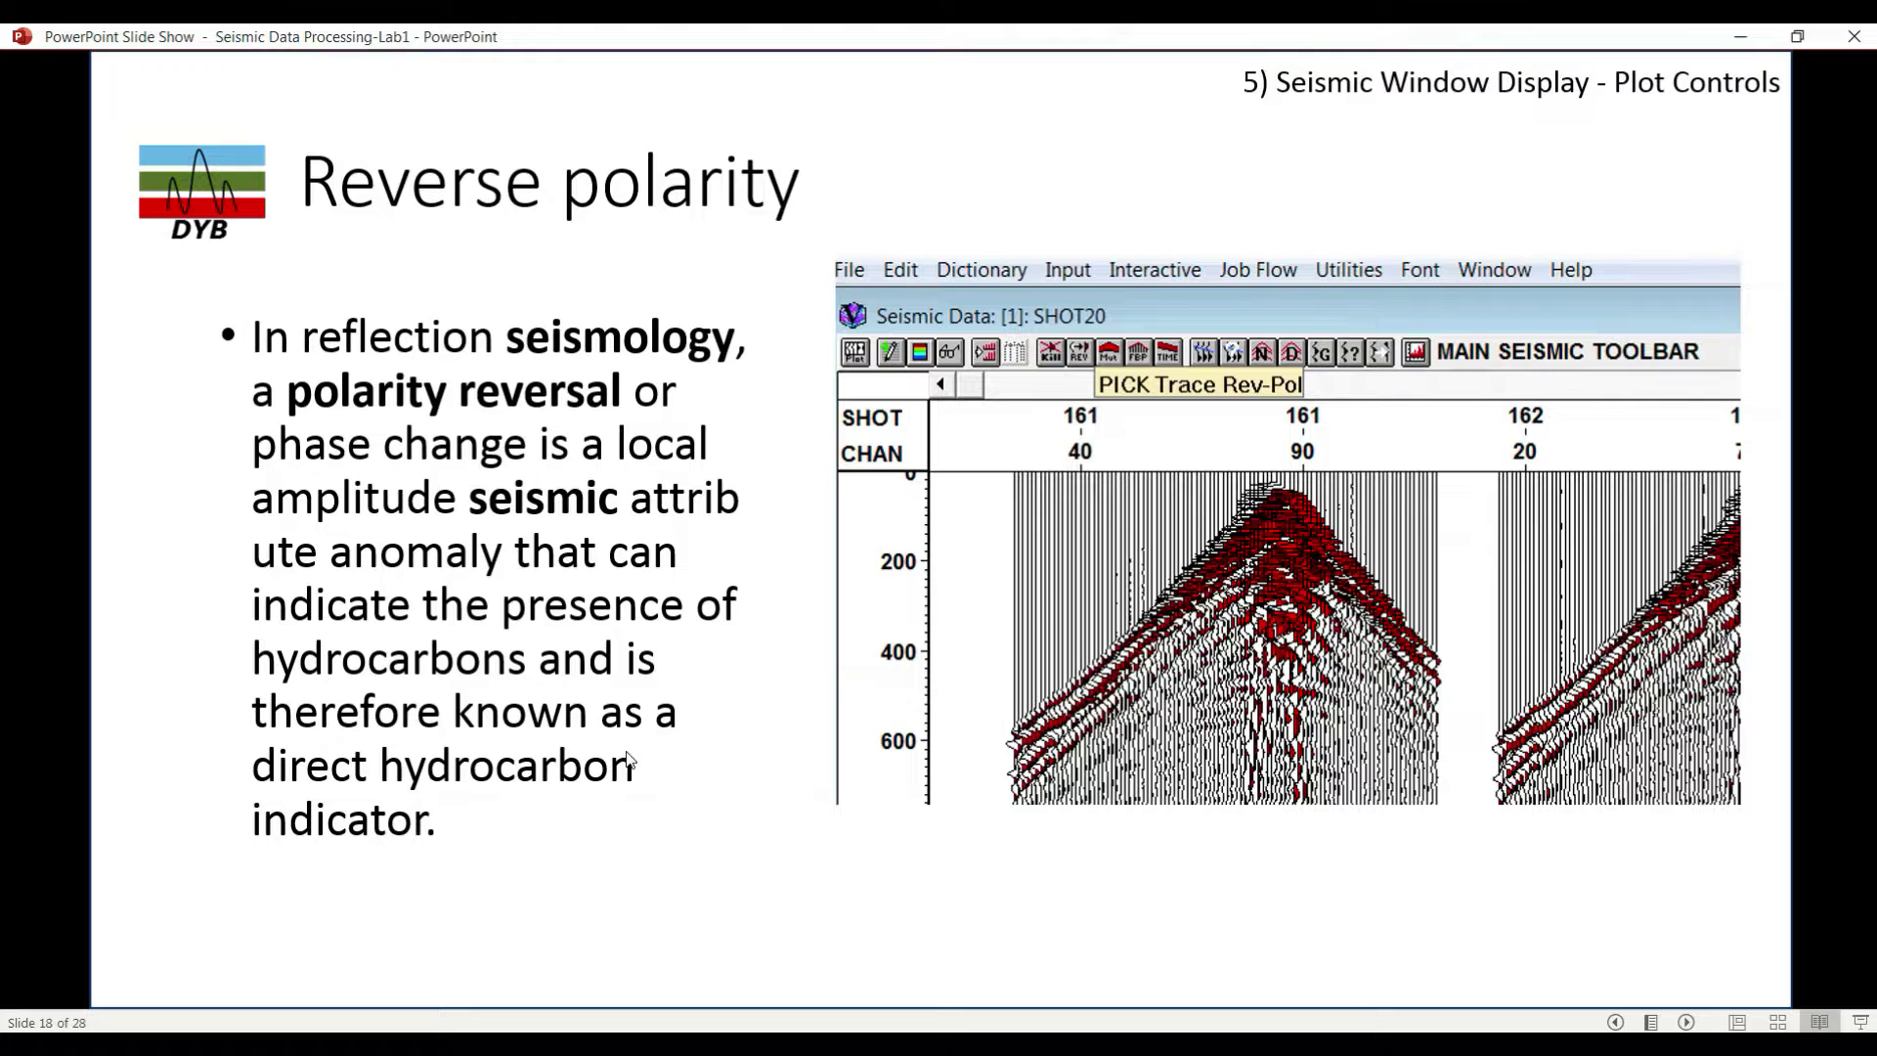
{"action": "left_click", "coordinate": [629, 759]}
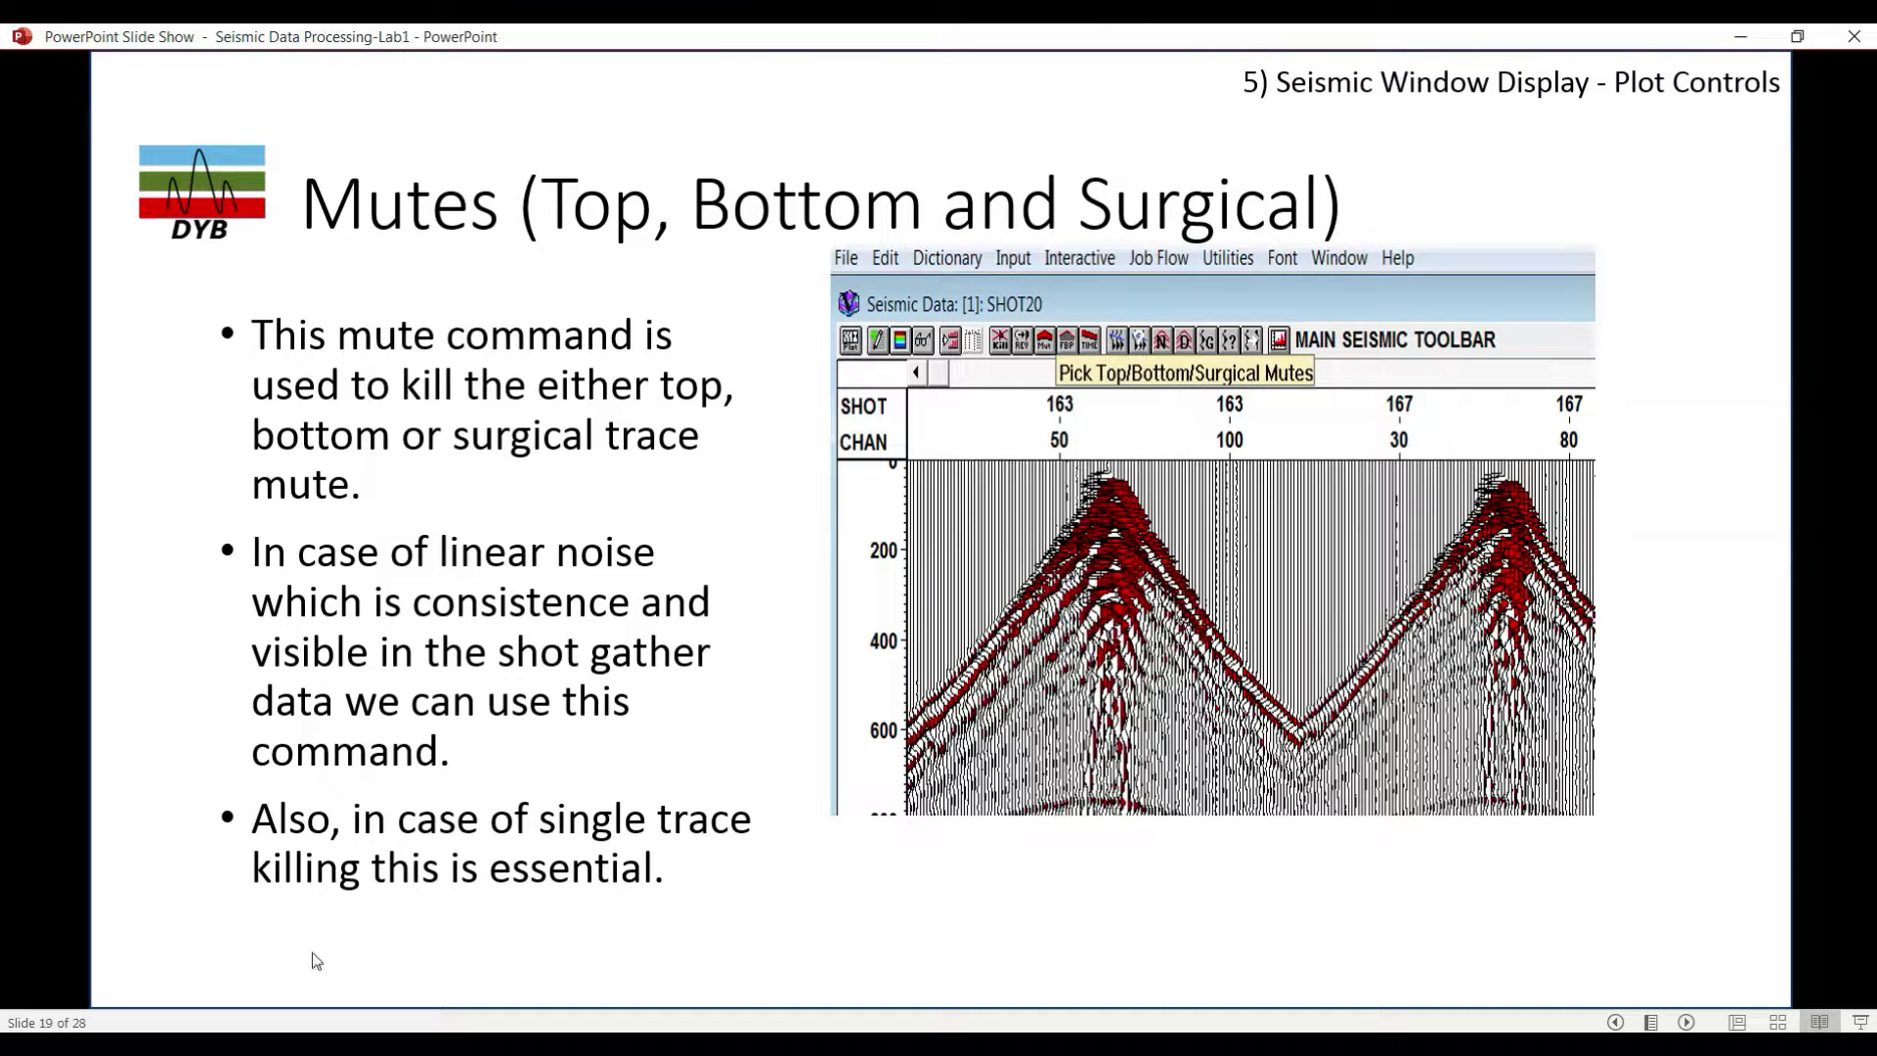
{"action": "left_click", "coordinate": [692, 782]}
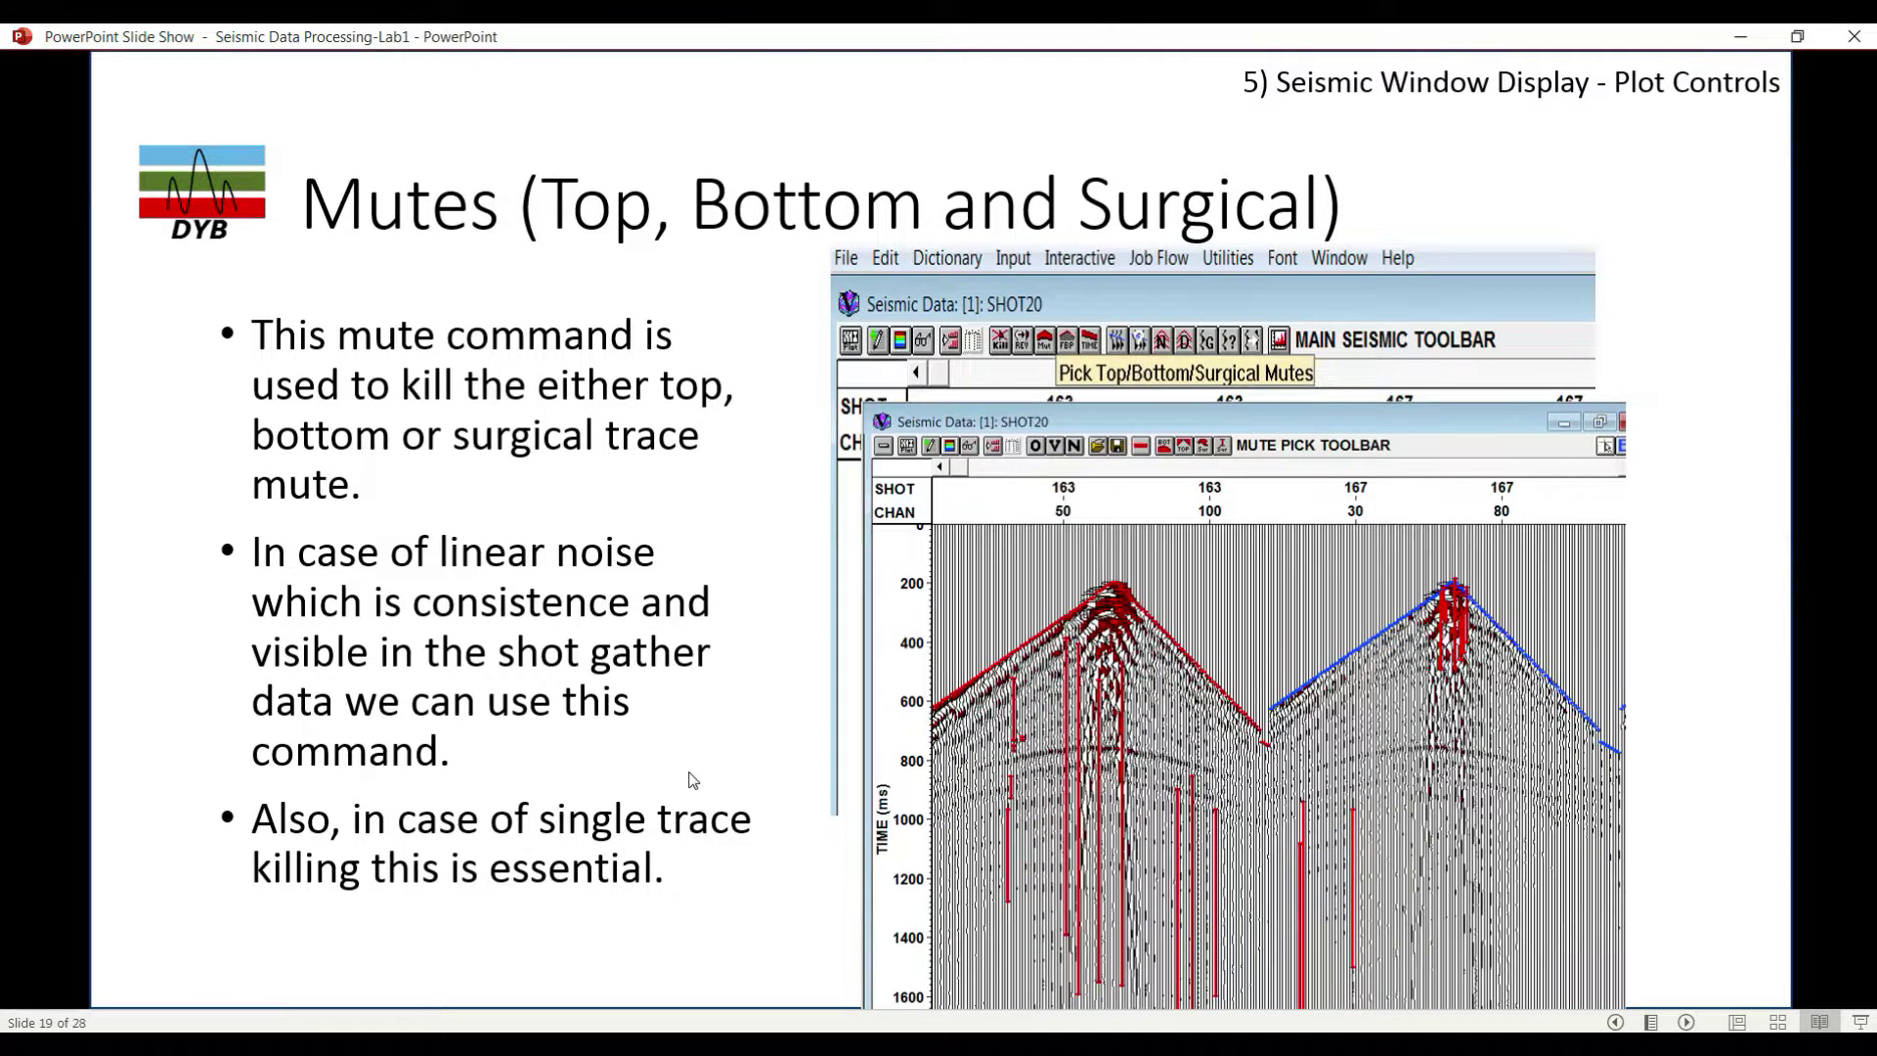
{"action": "left_click", "coordinate": [717, 763]}
{"action": "key", "text": "Left"}
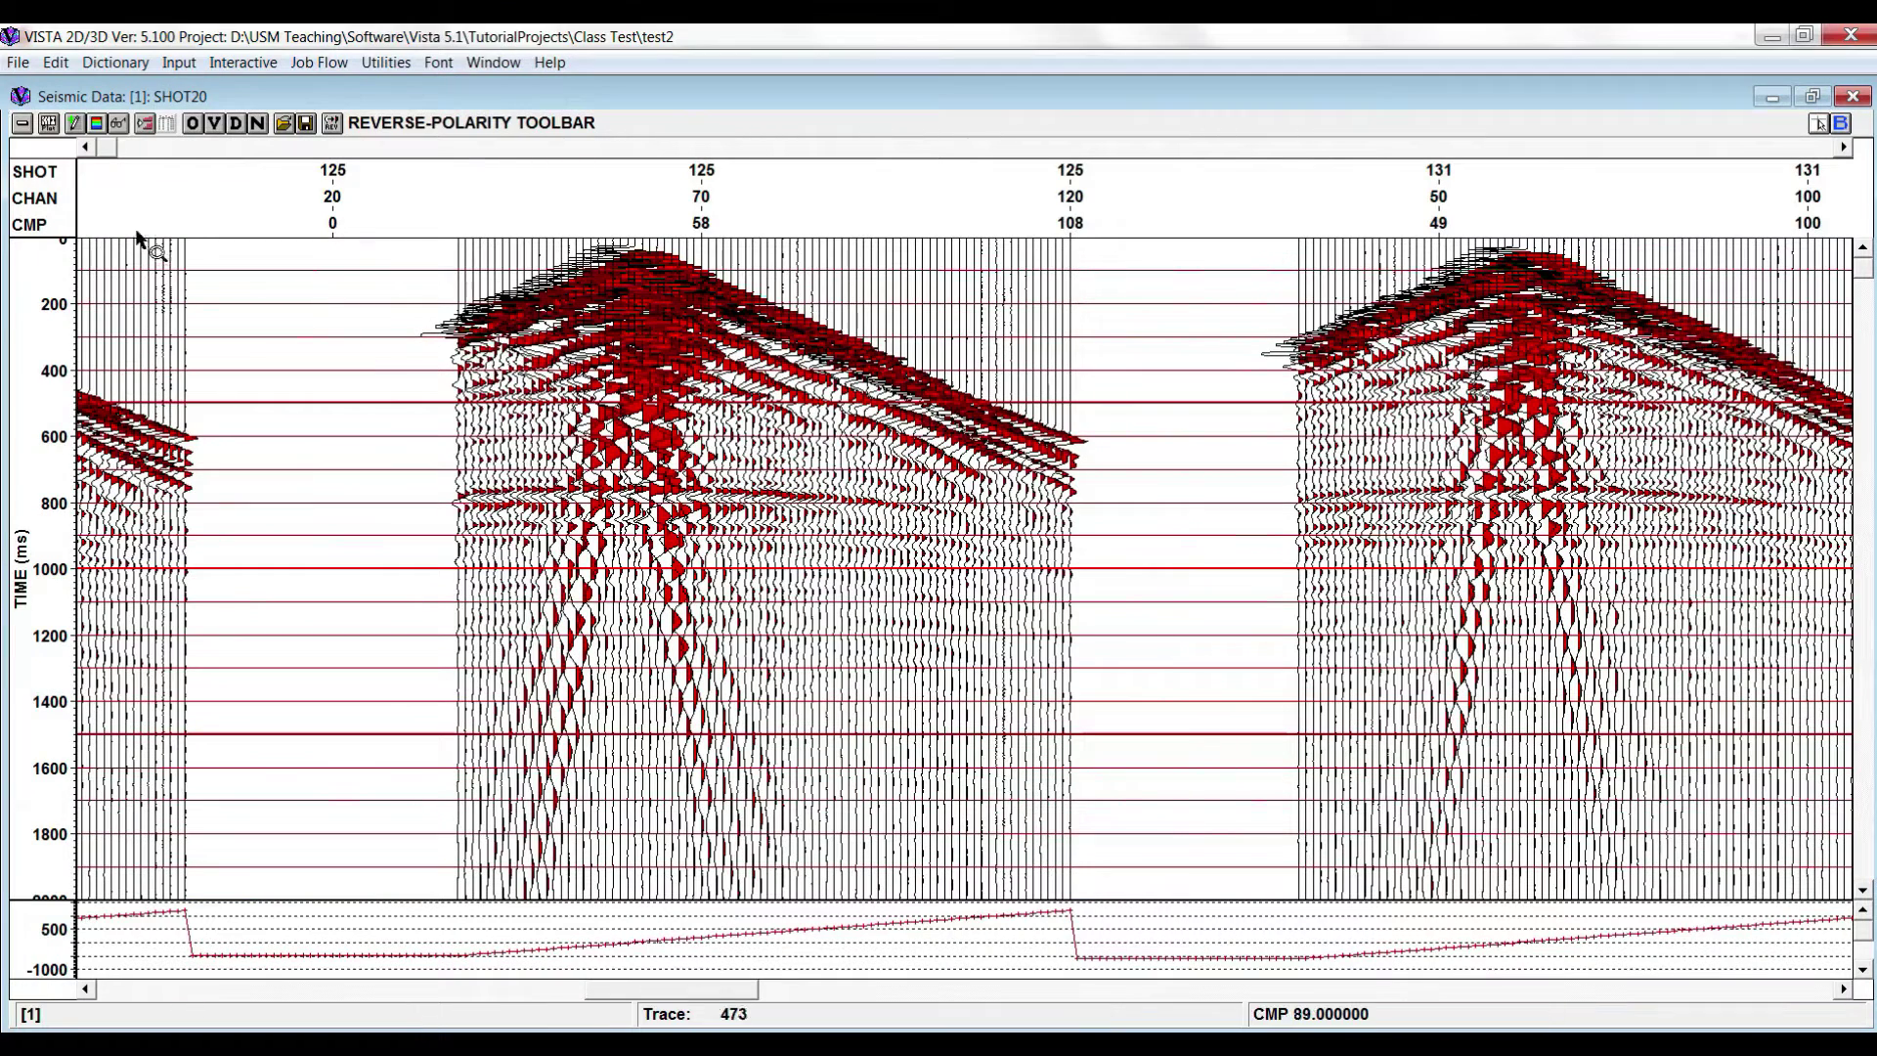
- Switch back to VISTA and define a bottom mute across shot 167, from about 900 ms through 800 ms mid-gather to about 970 ms
{"action": "left_click", "coordinate": [22, 123]}
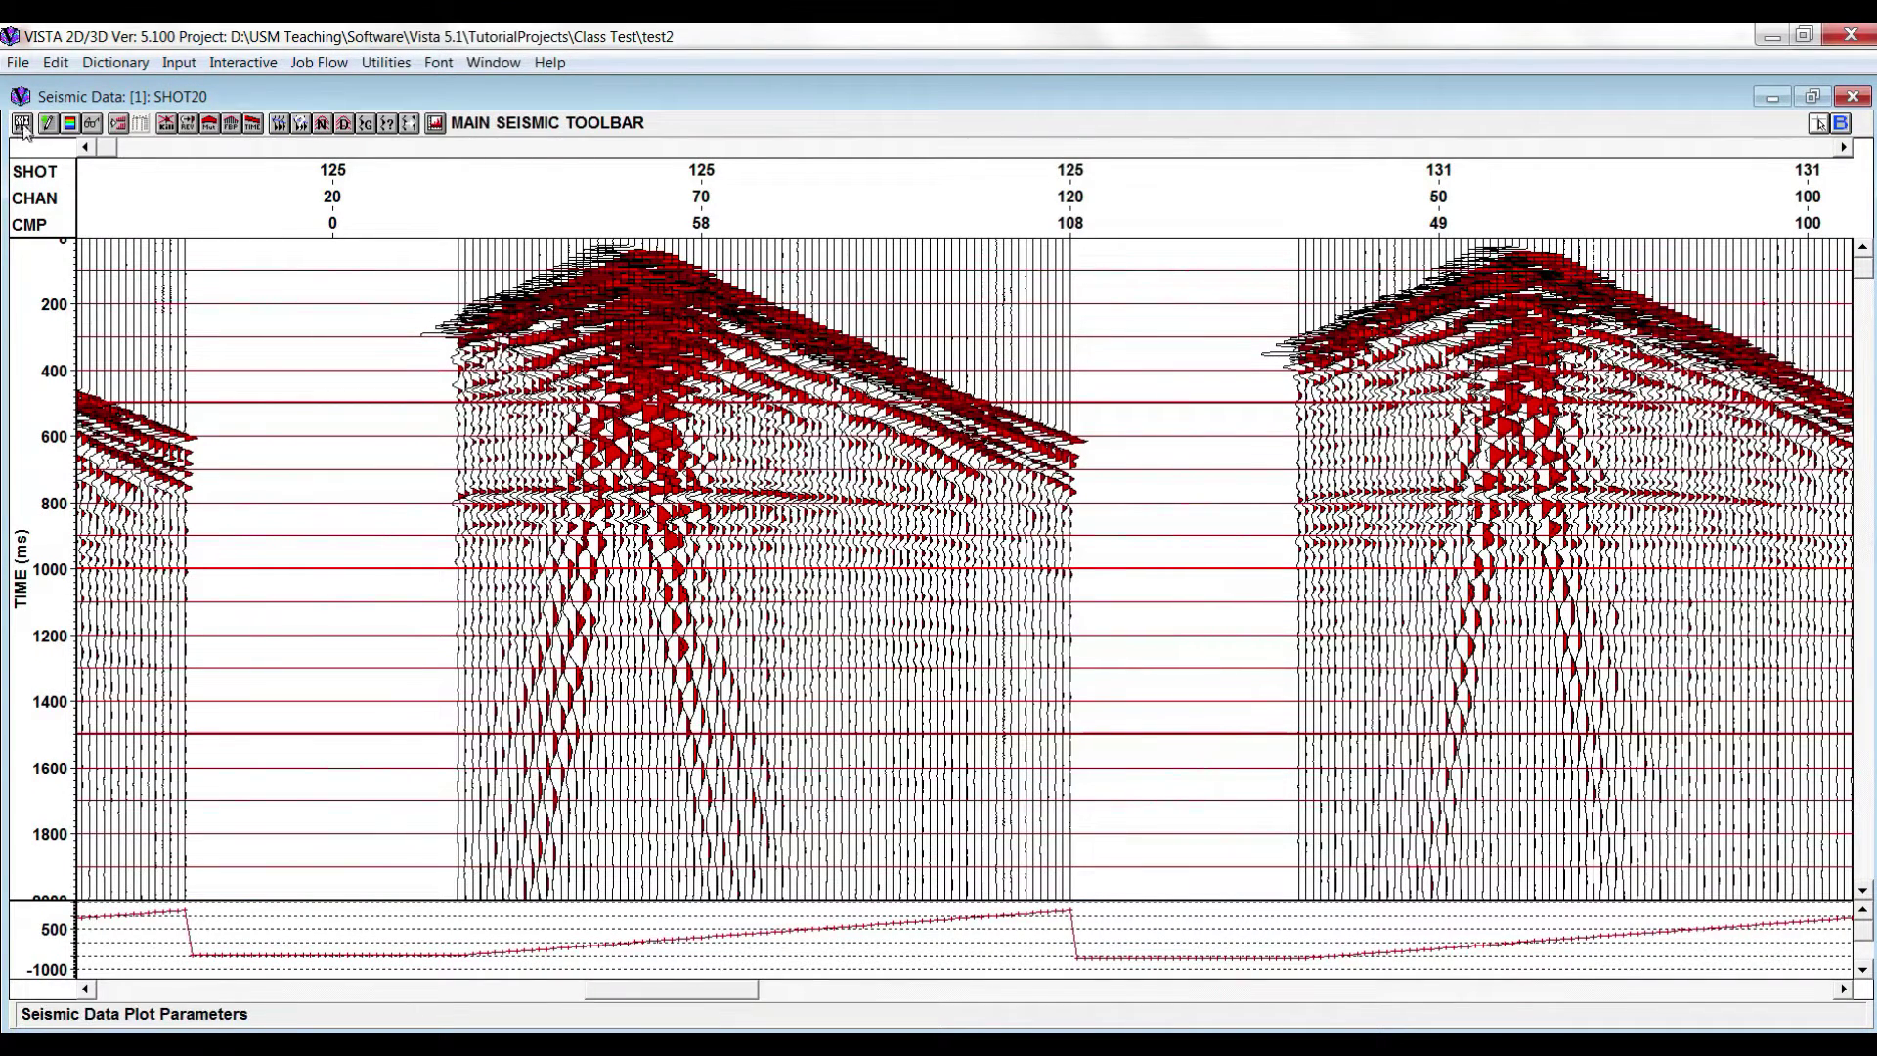
{"action": "left_click", "coordinate": [209, 125]}
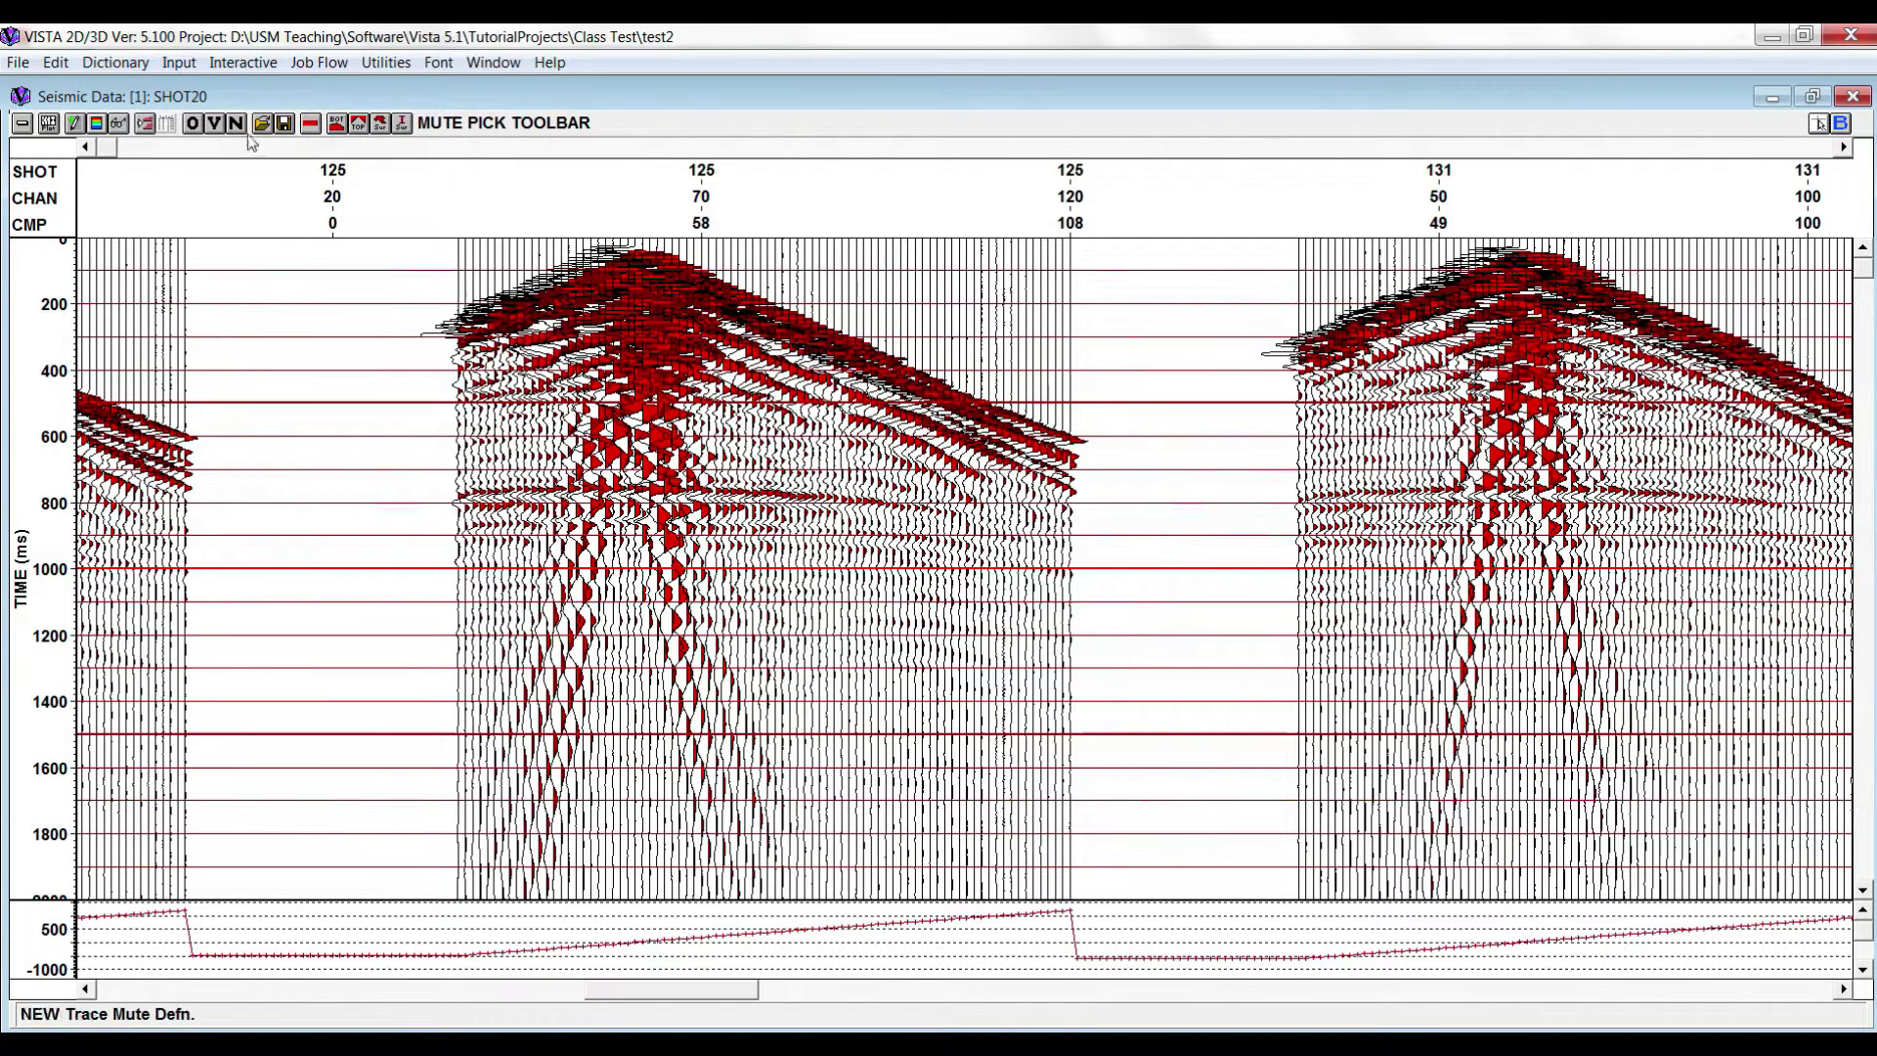
{"action": "left_click", "coordinate": [338, 133]}
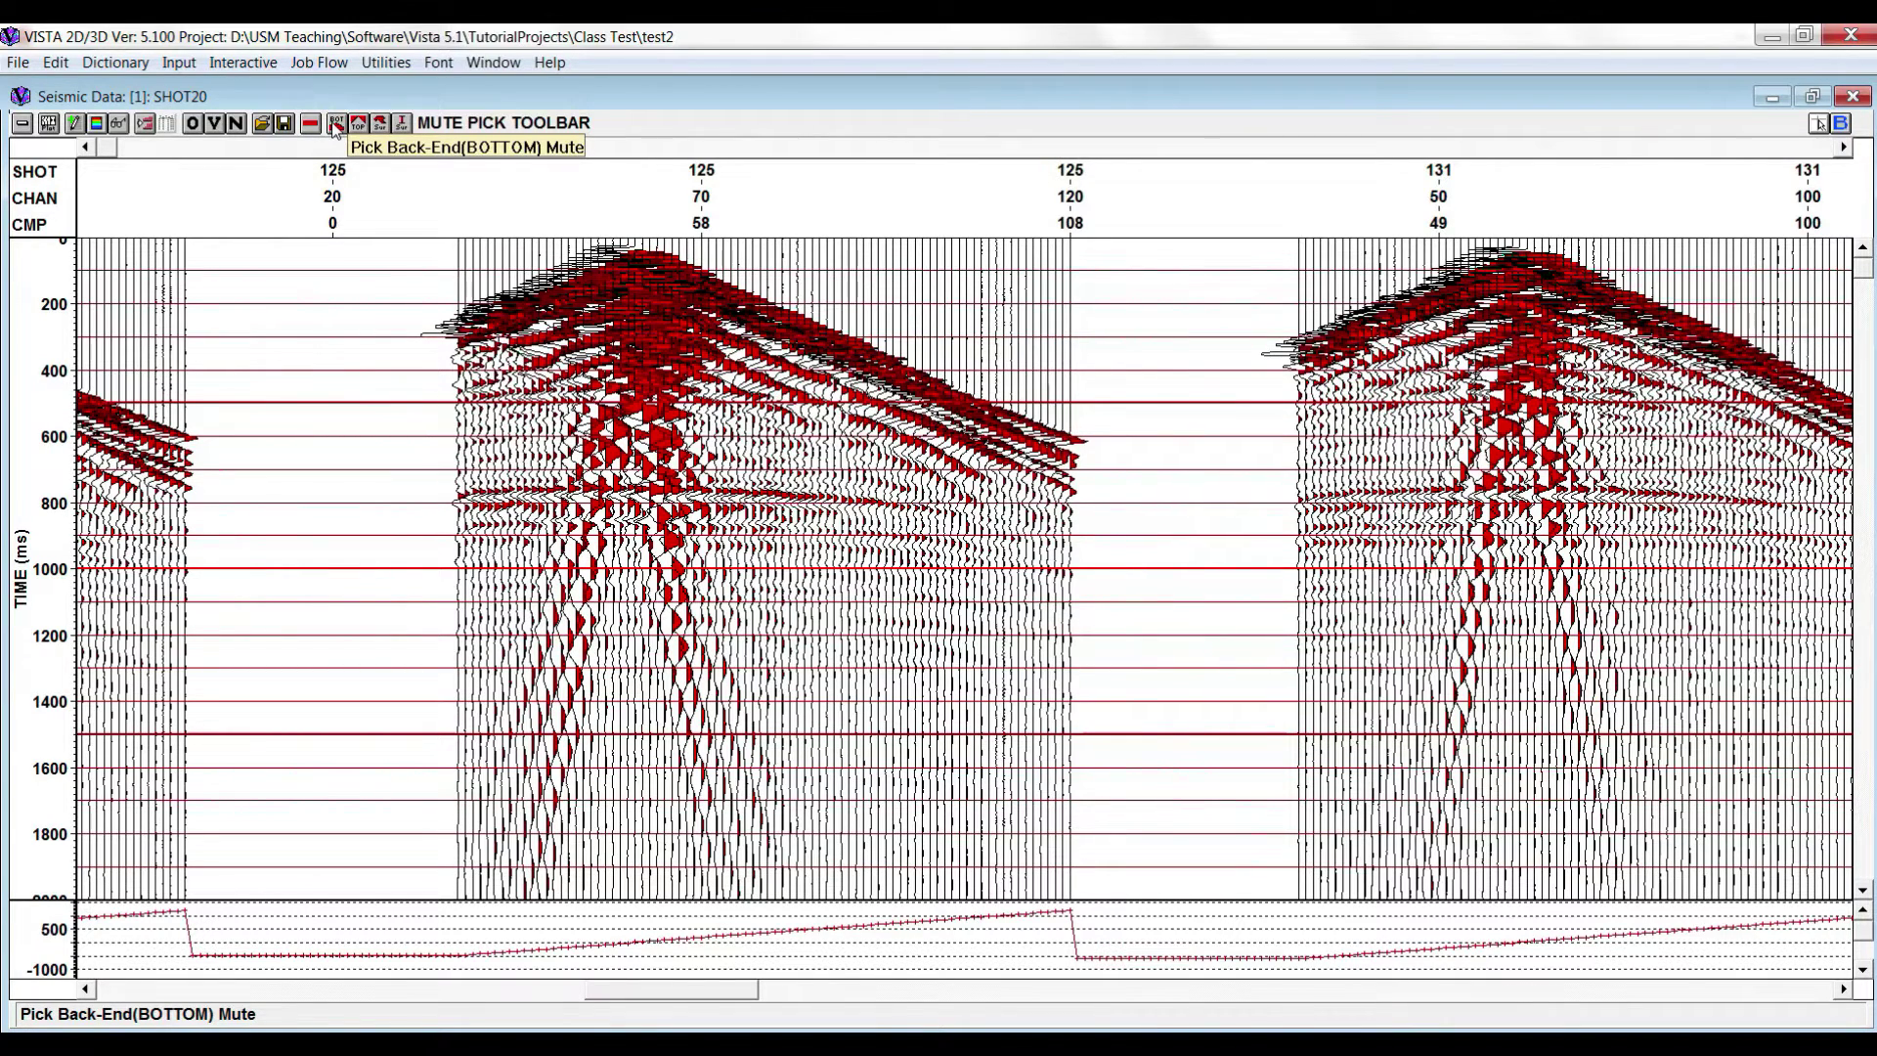
{"action": "left_click", "coordinate": [333, 127]}
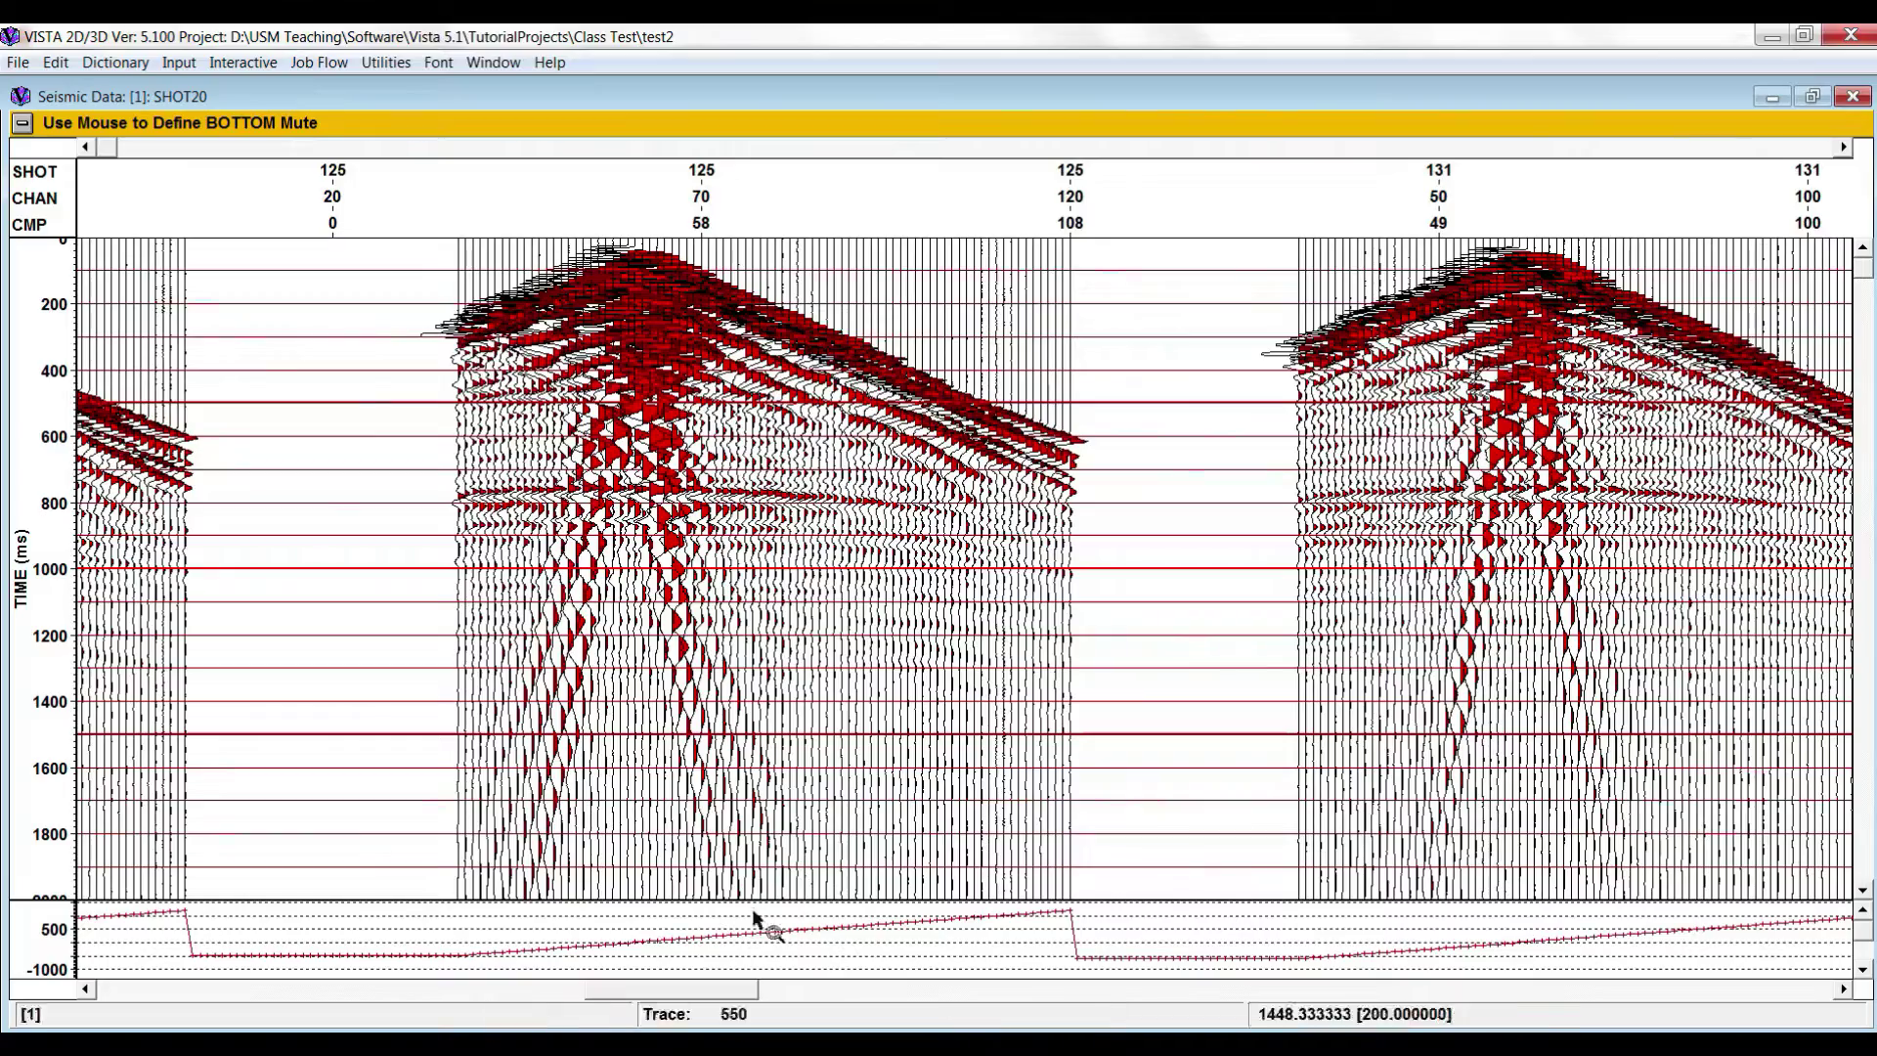
{"action": "left_click_drag", "start_coordinate": [712, 999], "coordinate": [1248, 957]}
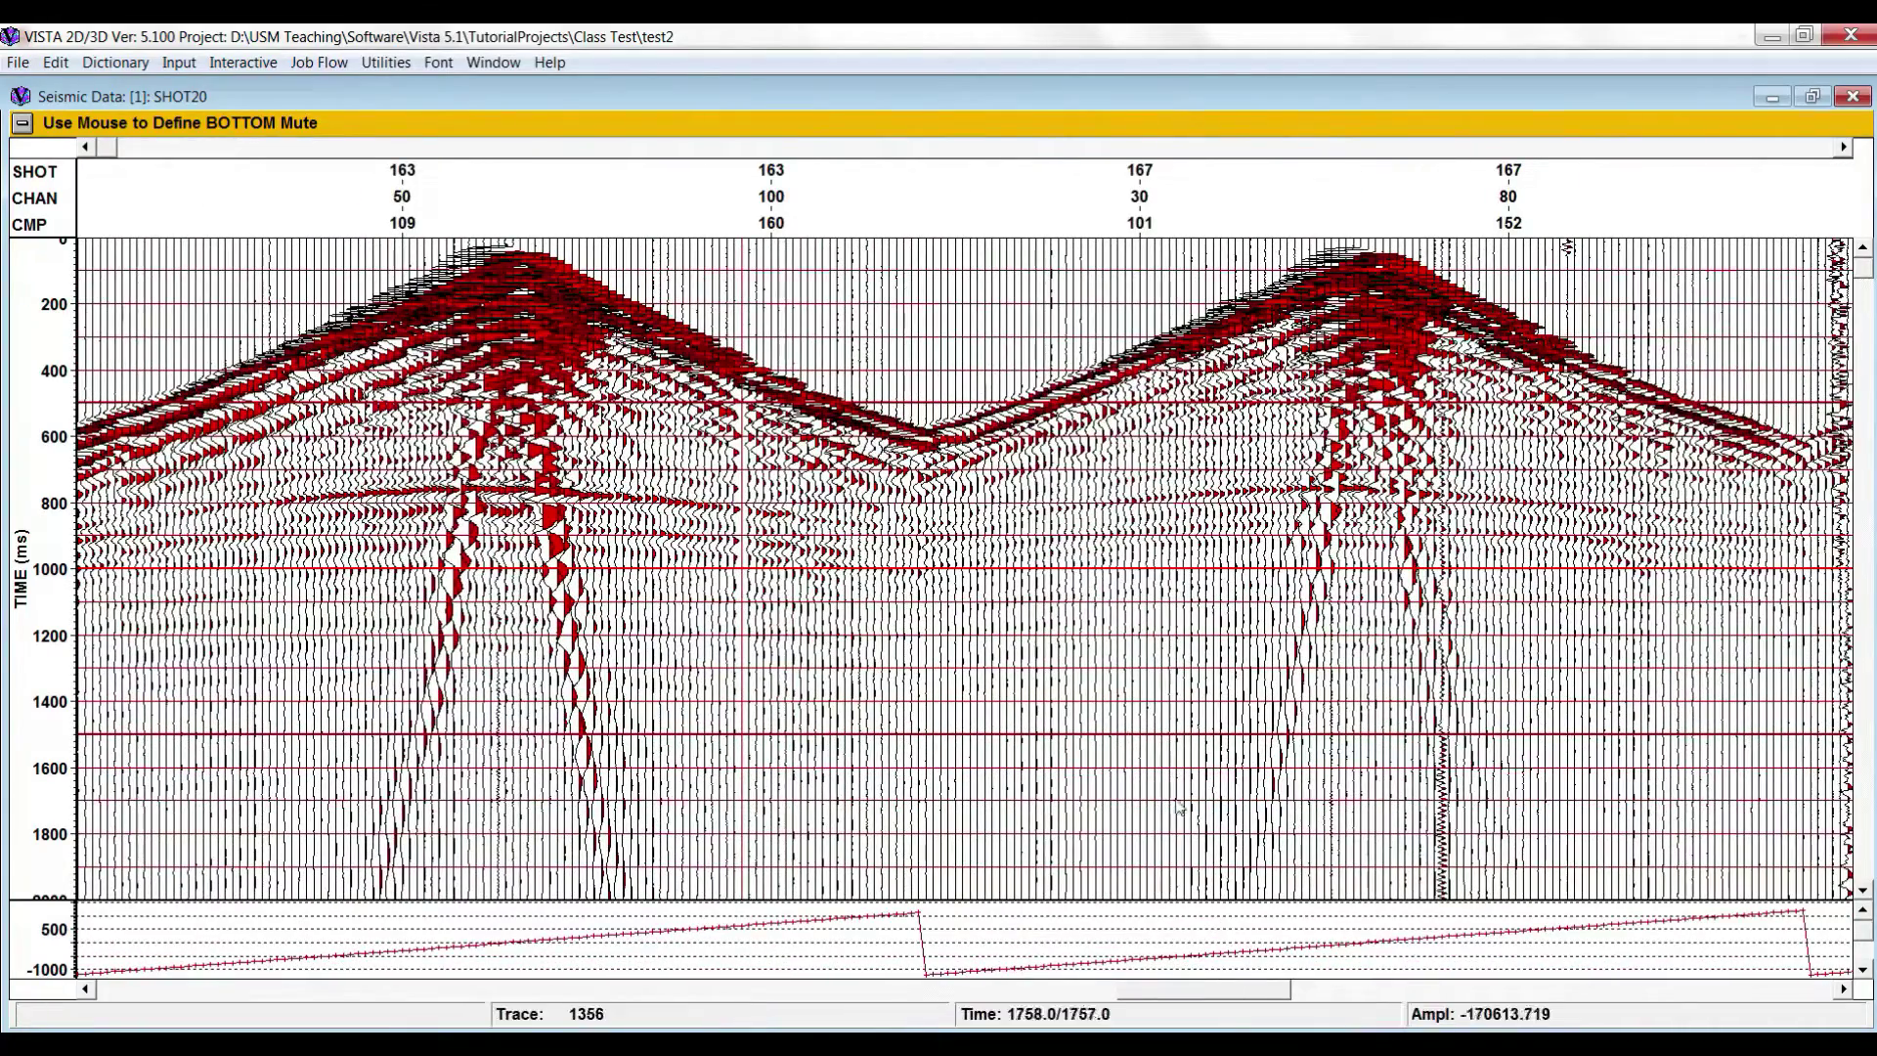
{"action": "left_click", "coordinate": [949, 537]}
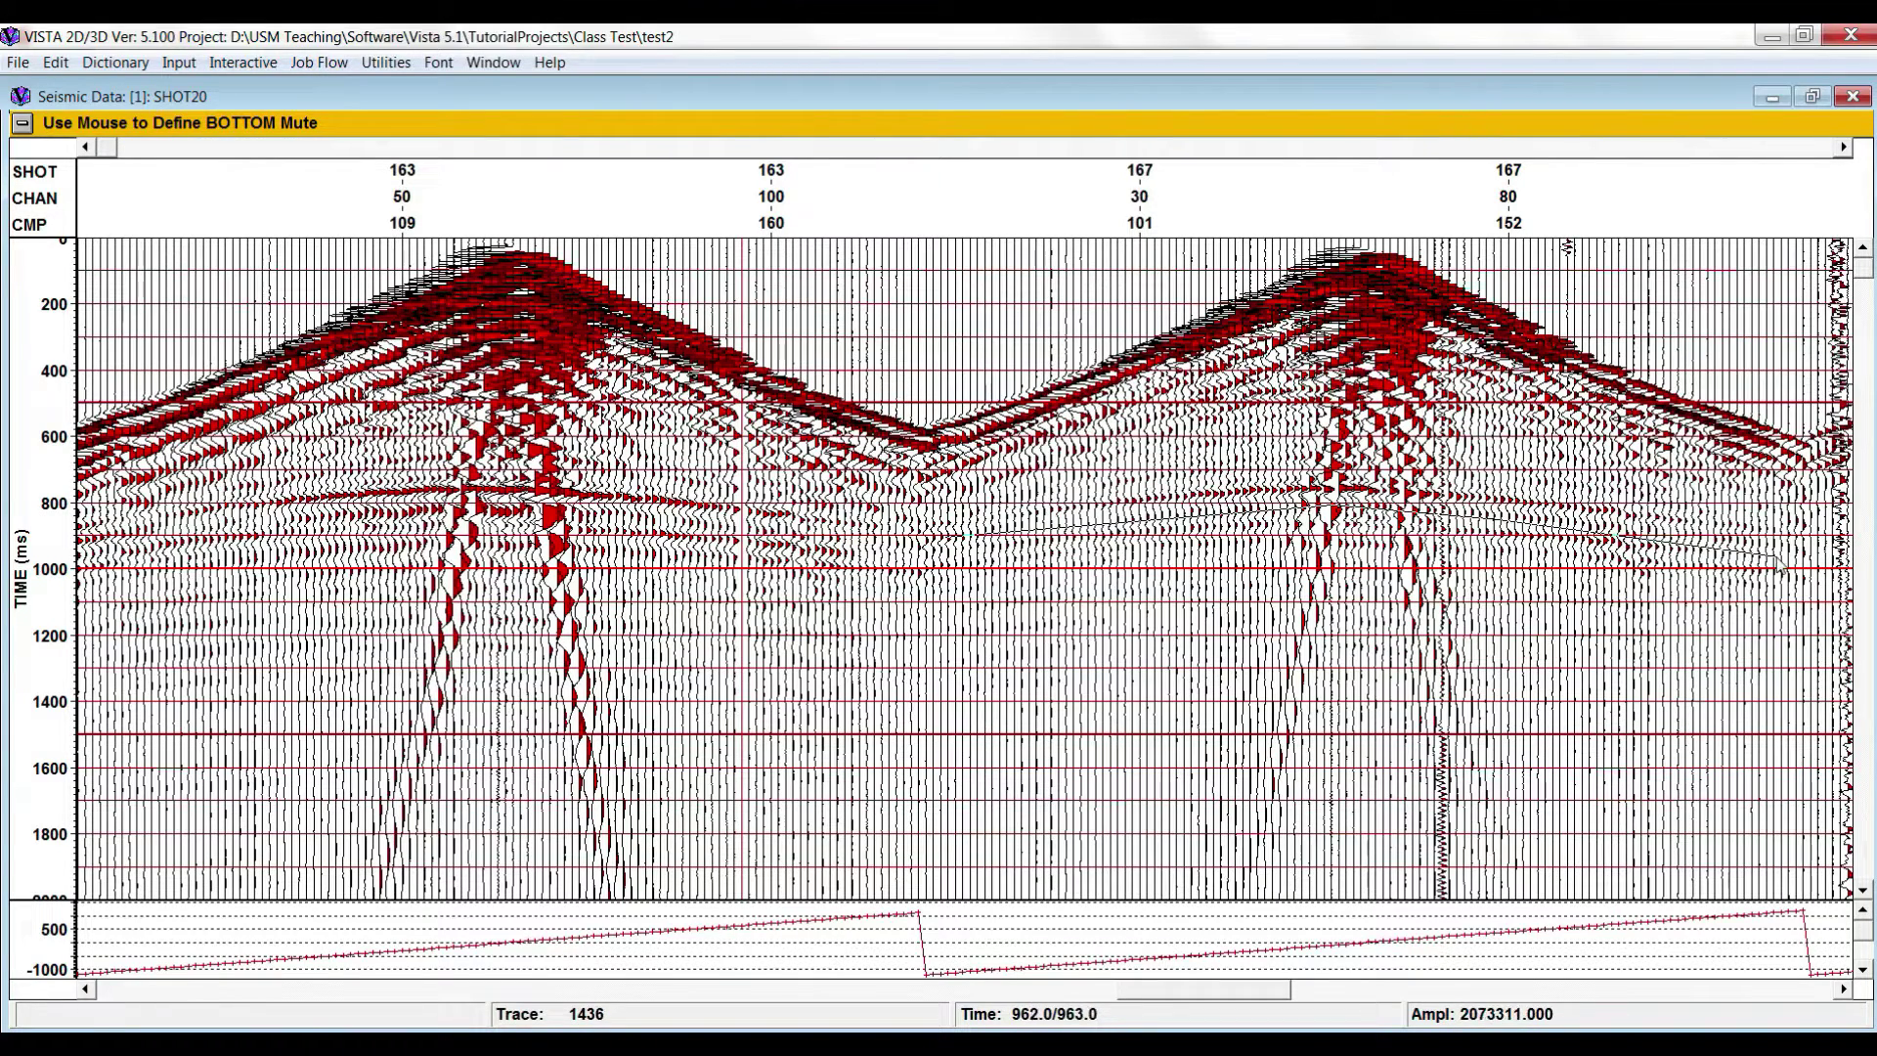
{"action": "double_click", "coordinate": [1805, 561]}
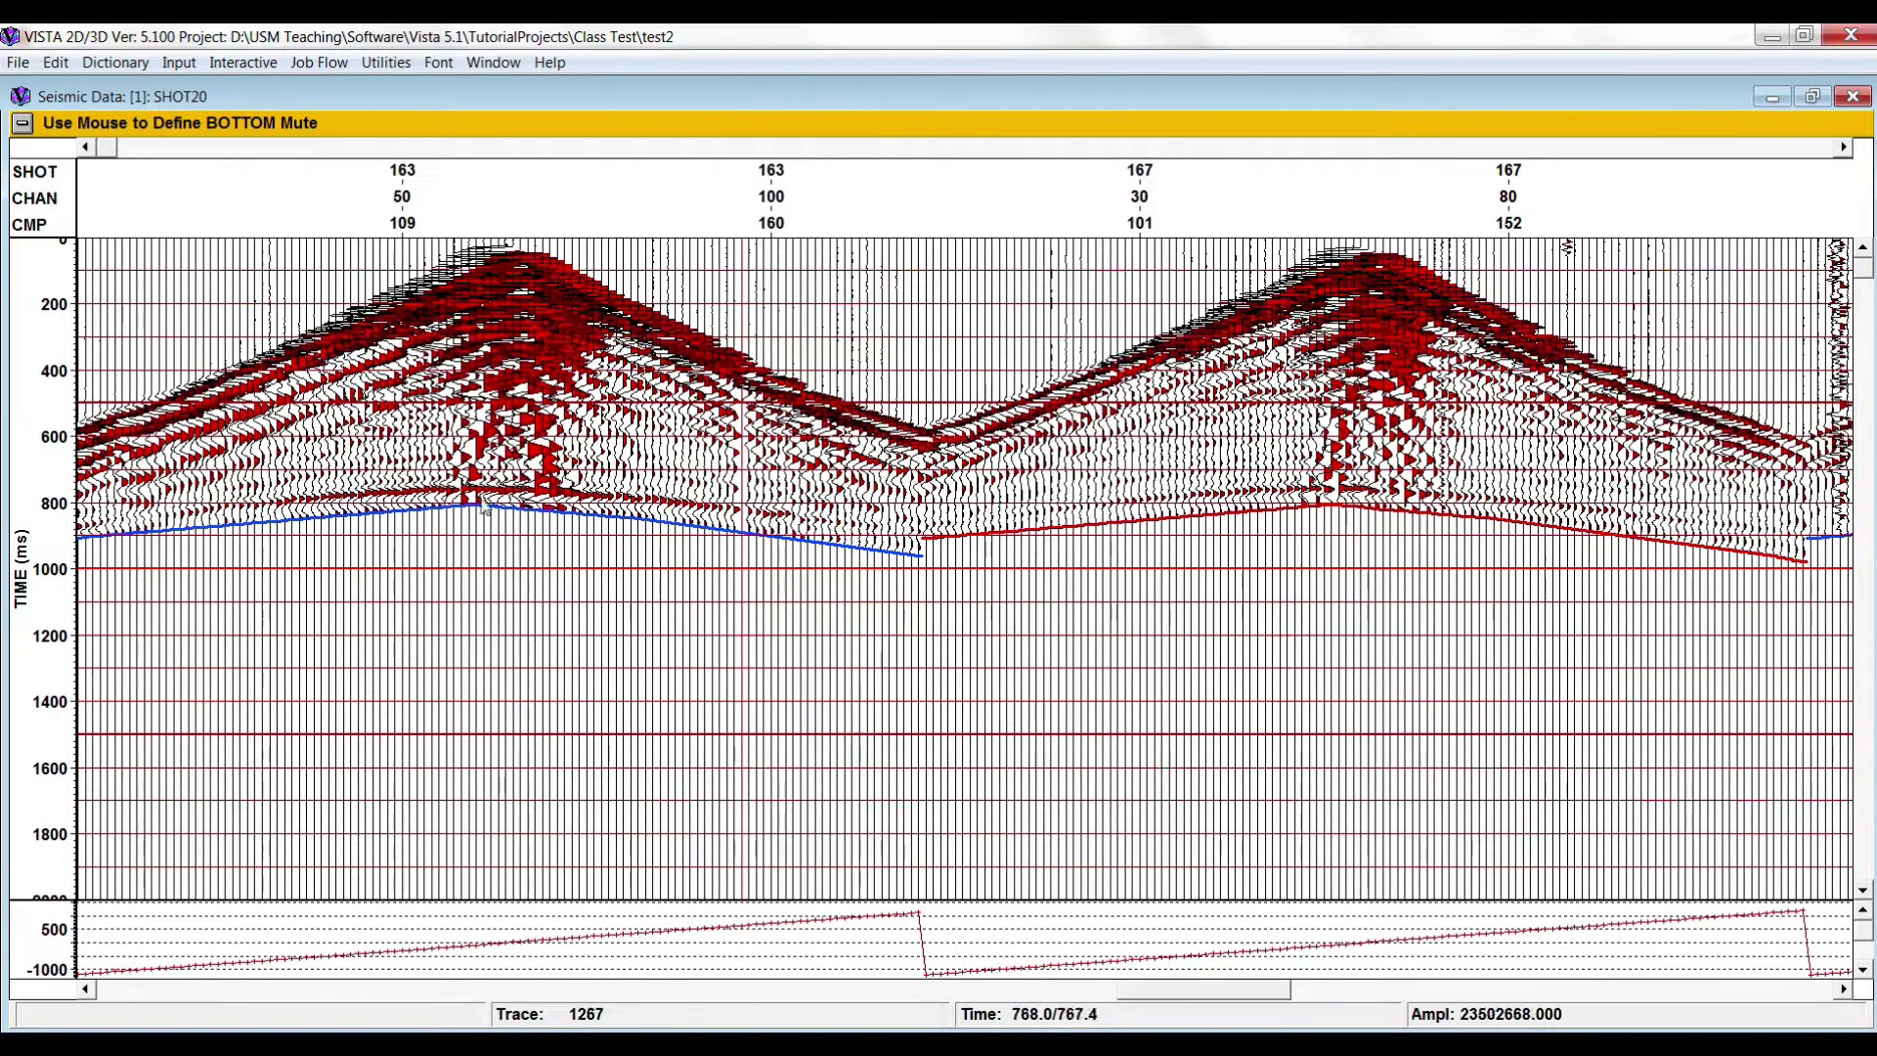
{"action": "left_click", "coordinate": [21, 124]}
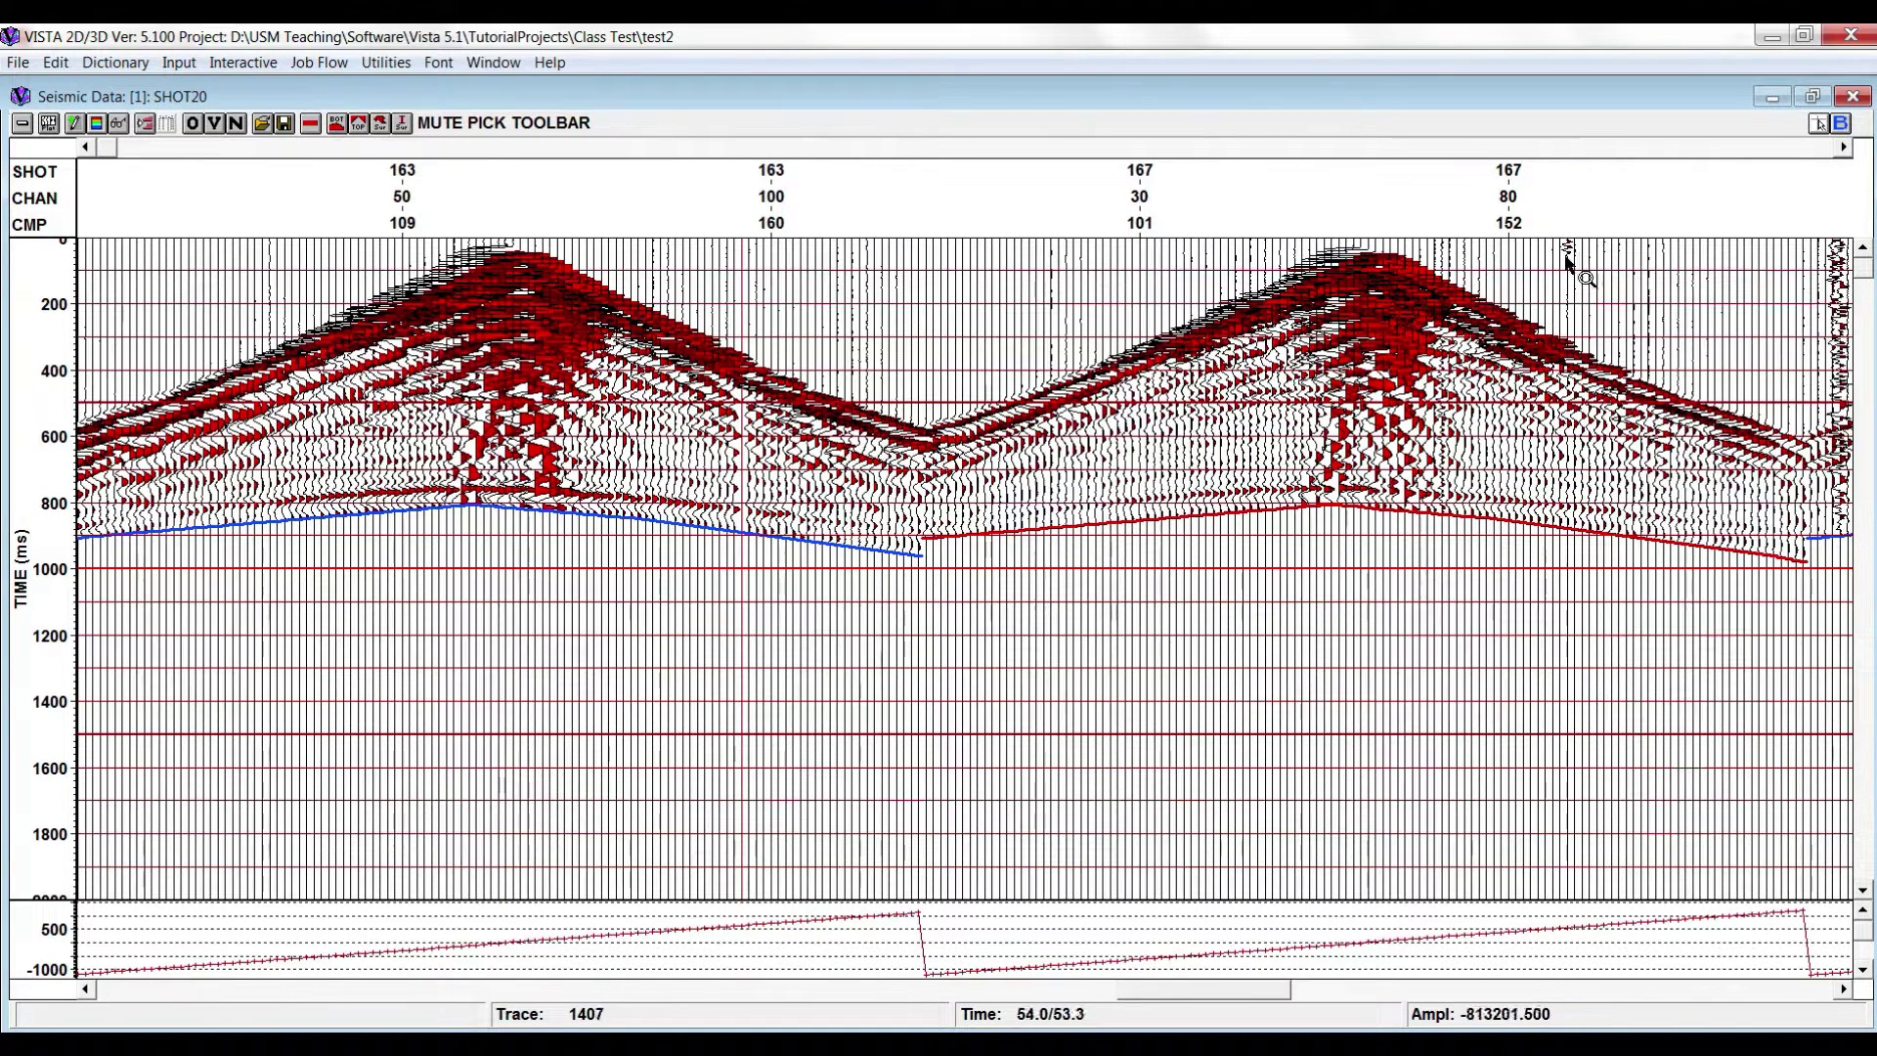
- Define a top mute along the first arrivals of shot 167, peaking at about 100 ms and falling to about 600 ms at both ends
{"action": "left_click", "coordinate": [358, 124]}
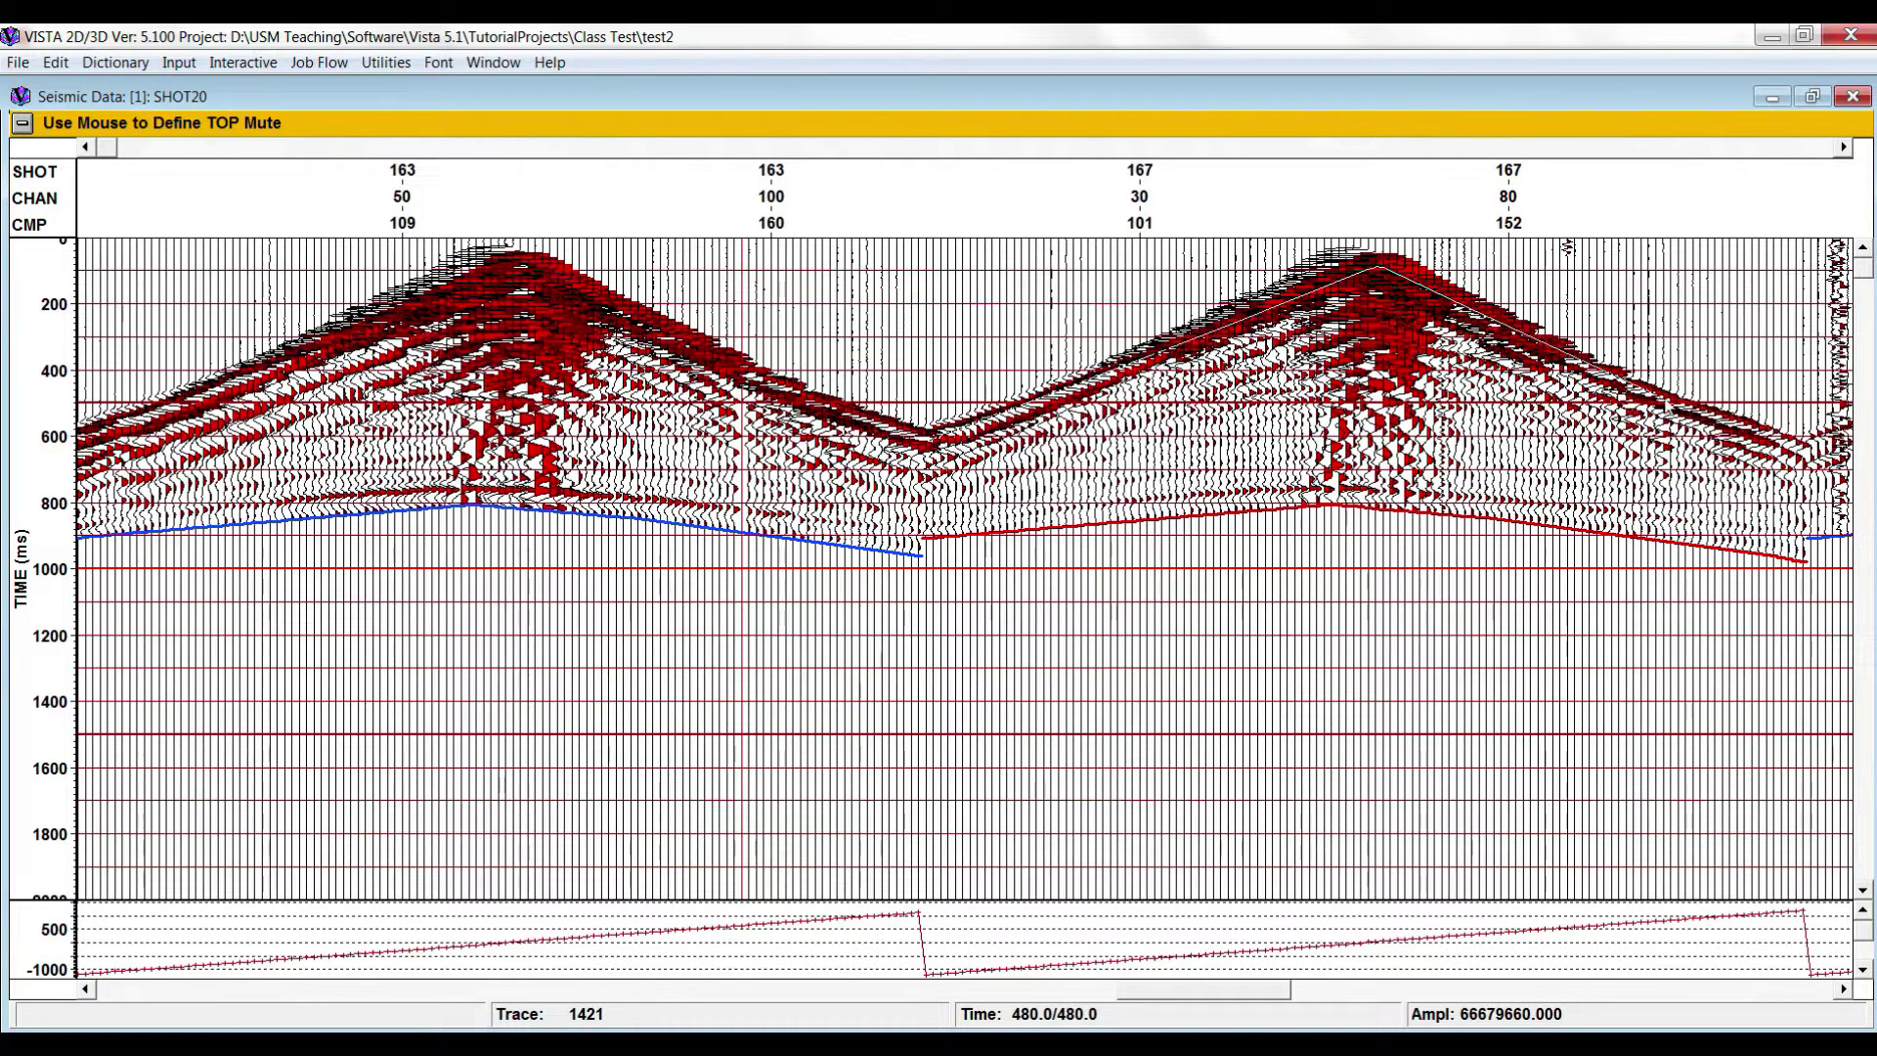
{"action": "double_click", "coordinate": [1797, 451]}
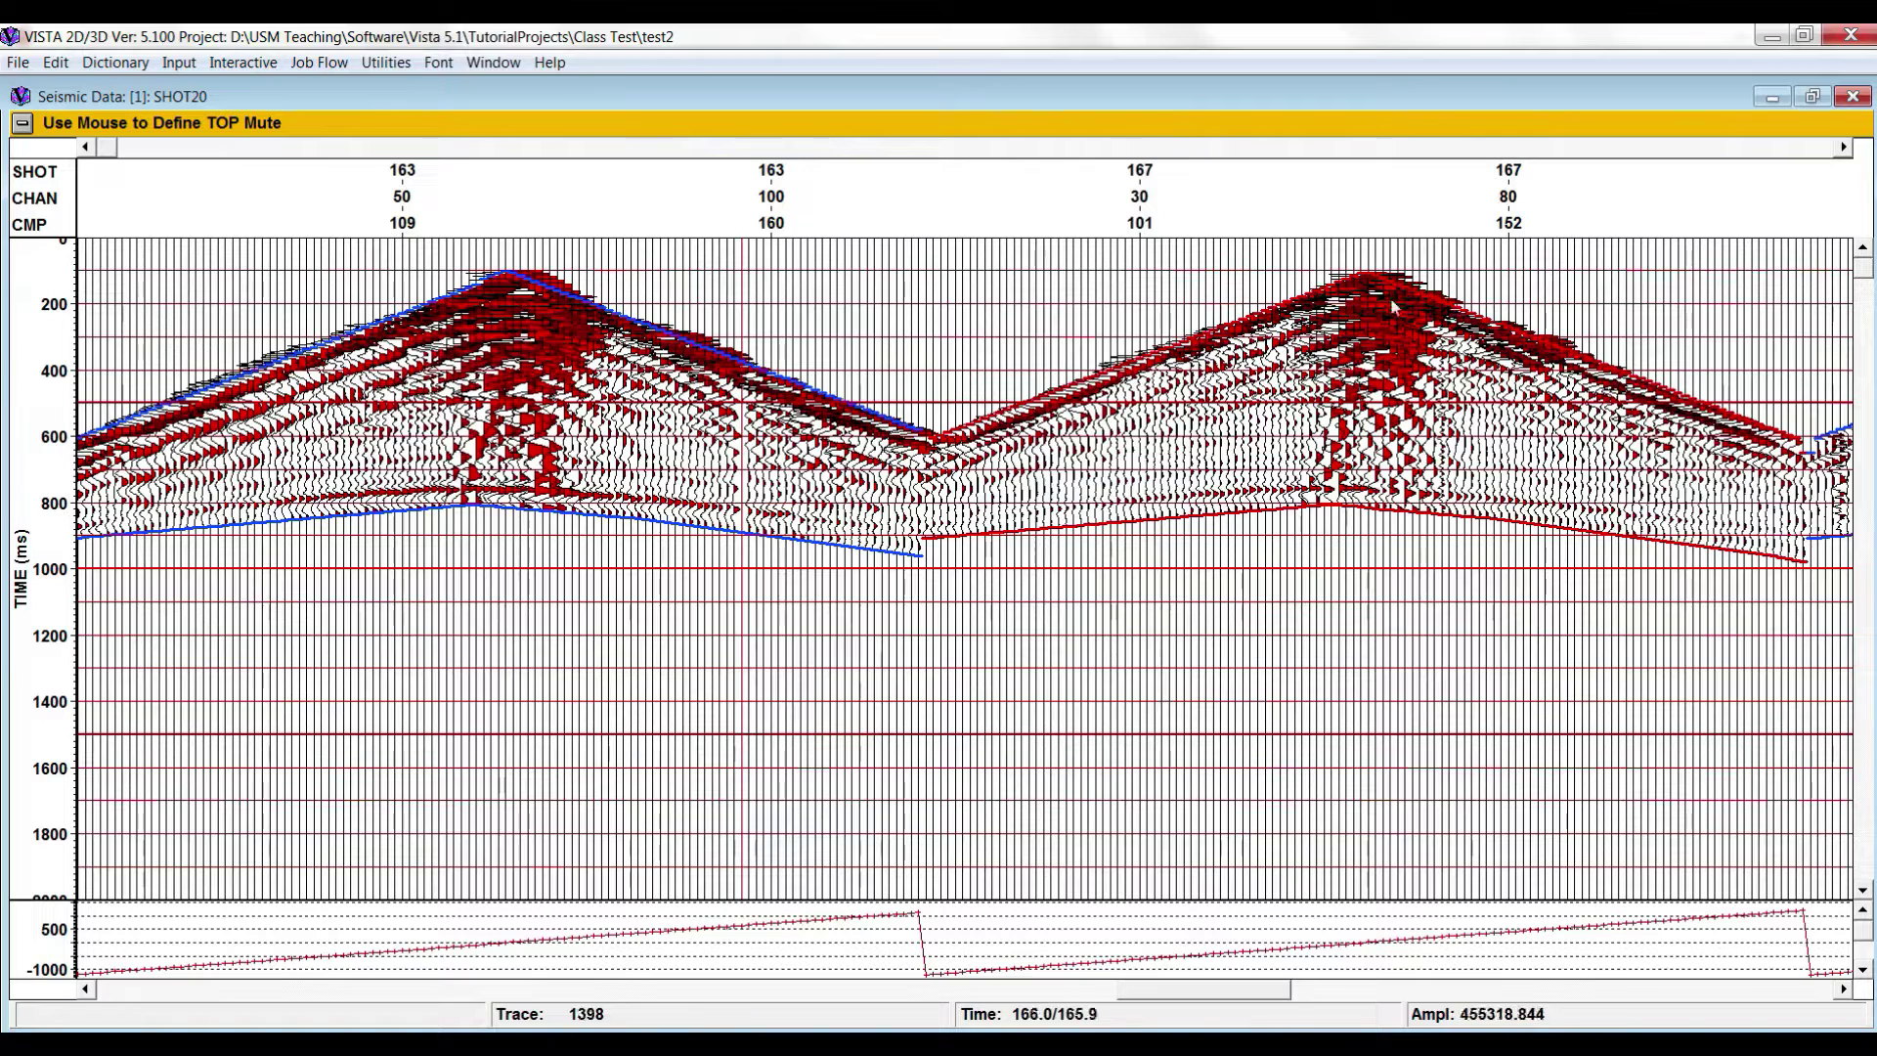
{"action": "left_click", "coordinate": [21, 123]}
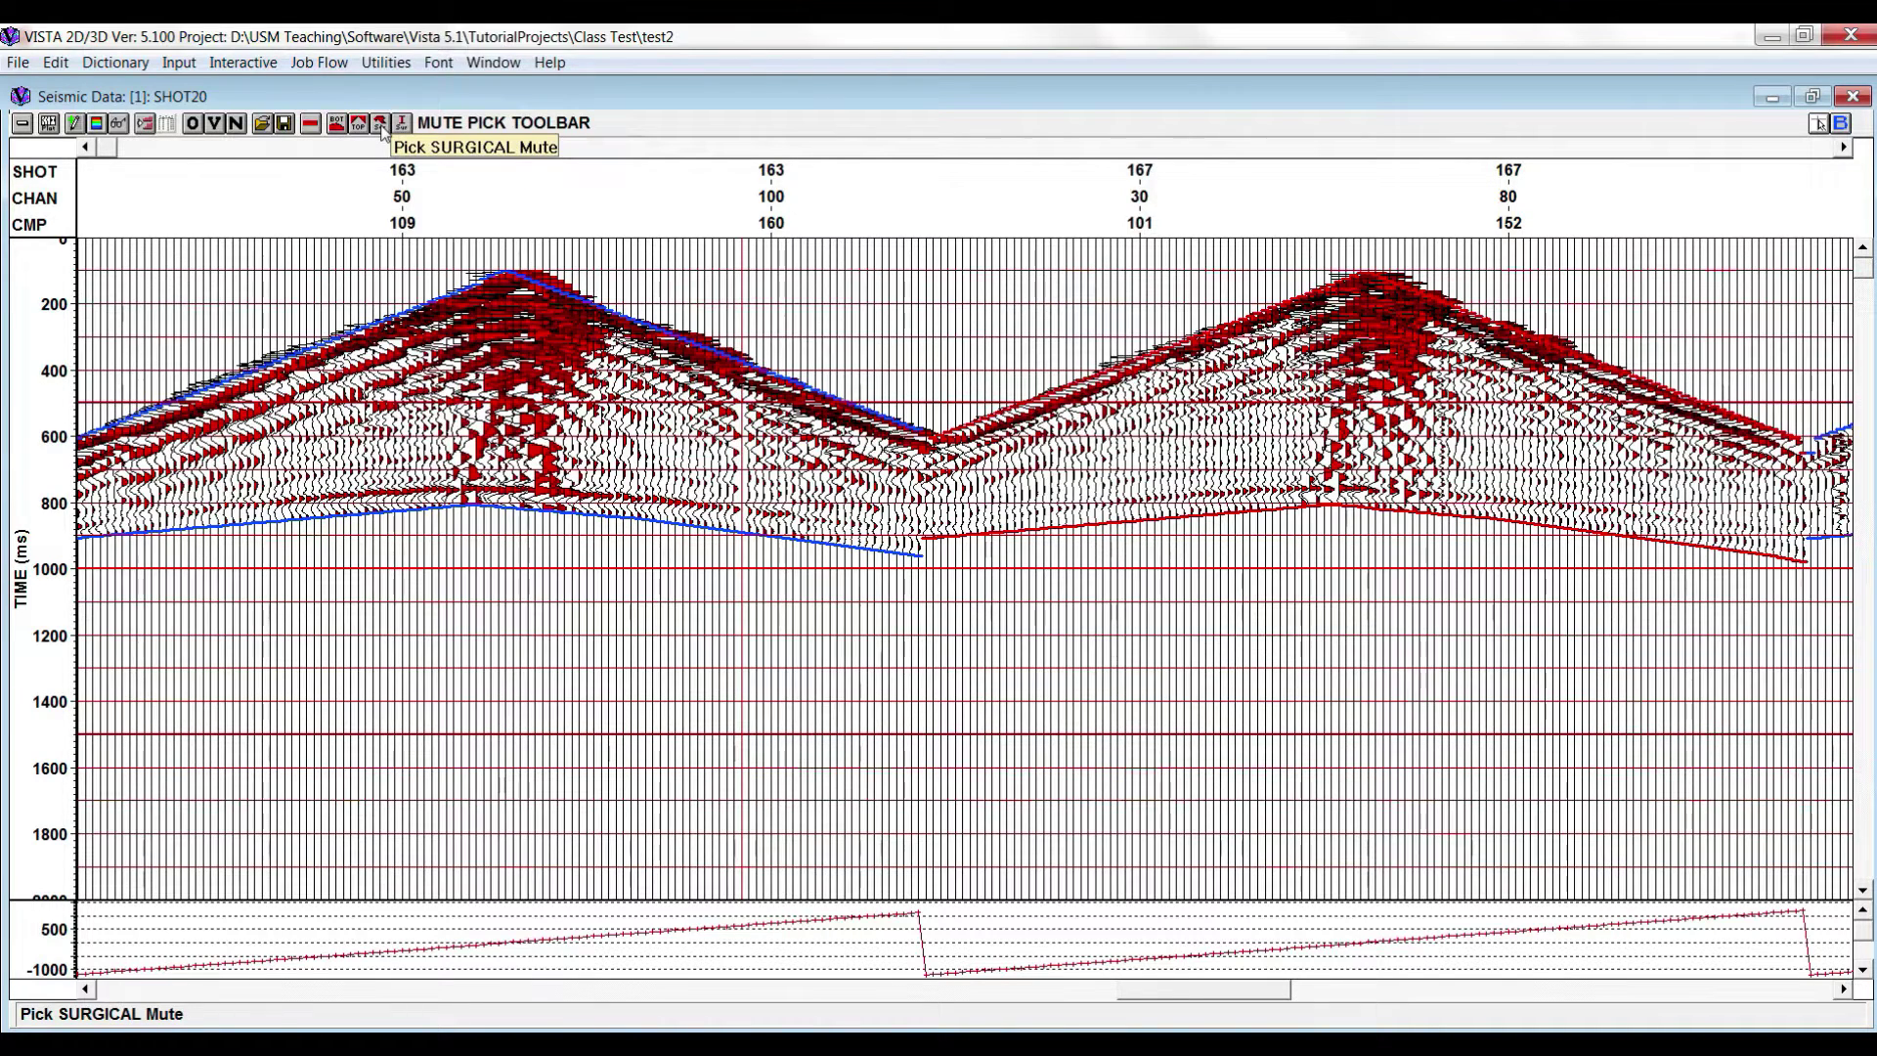
- Leave mute picking on shot 167, then reopen the SHOT20 seismic display with mute picking active at shot 135
{"action": "left_click", "coordinate": [22, 123]}
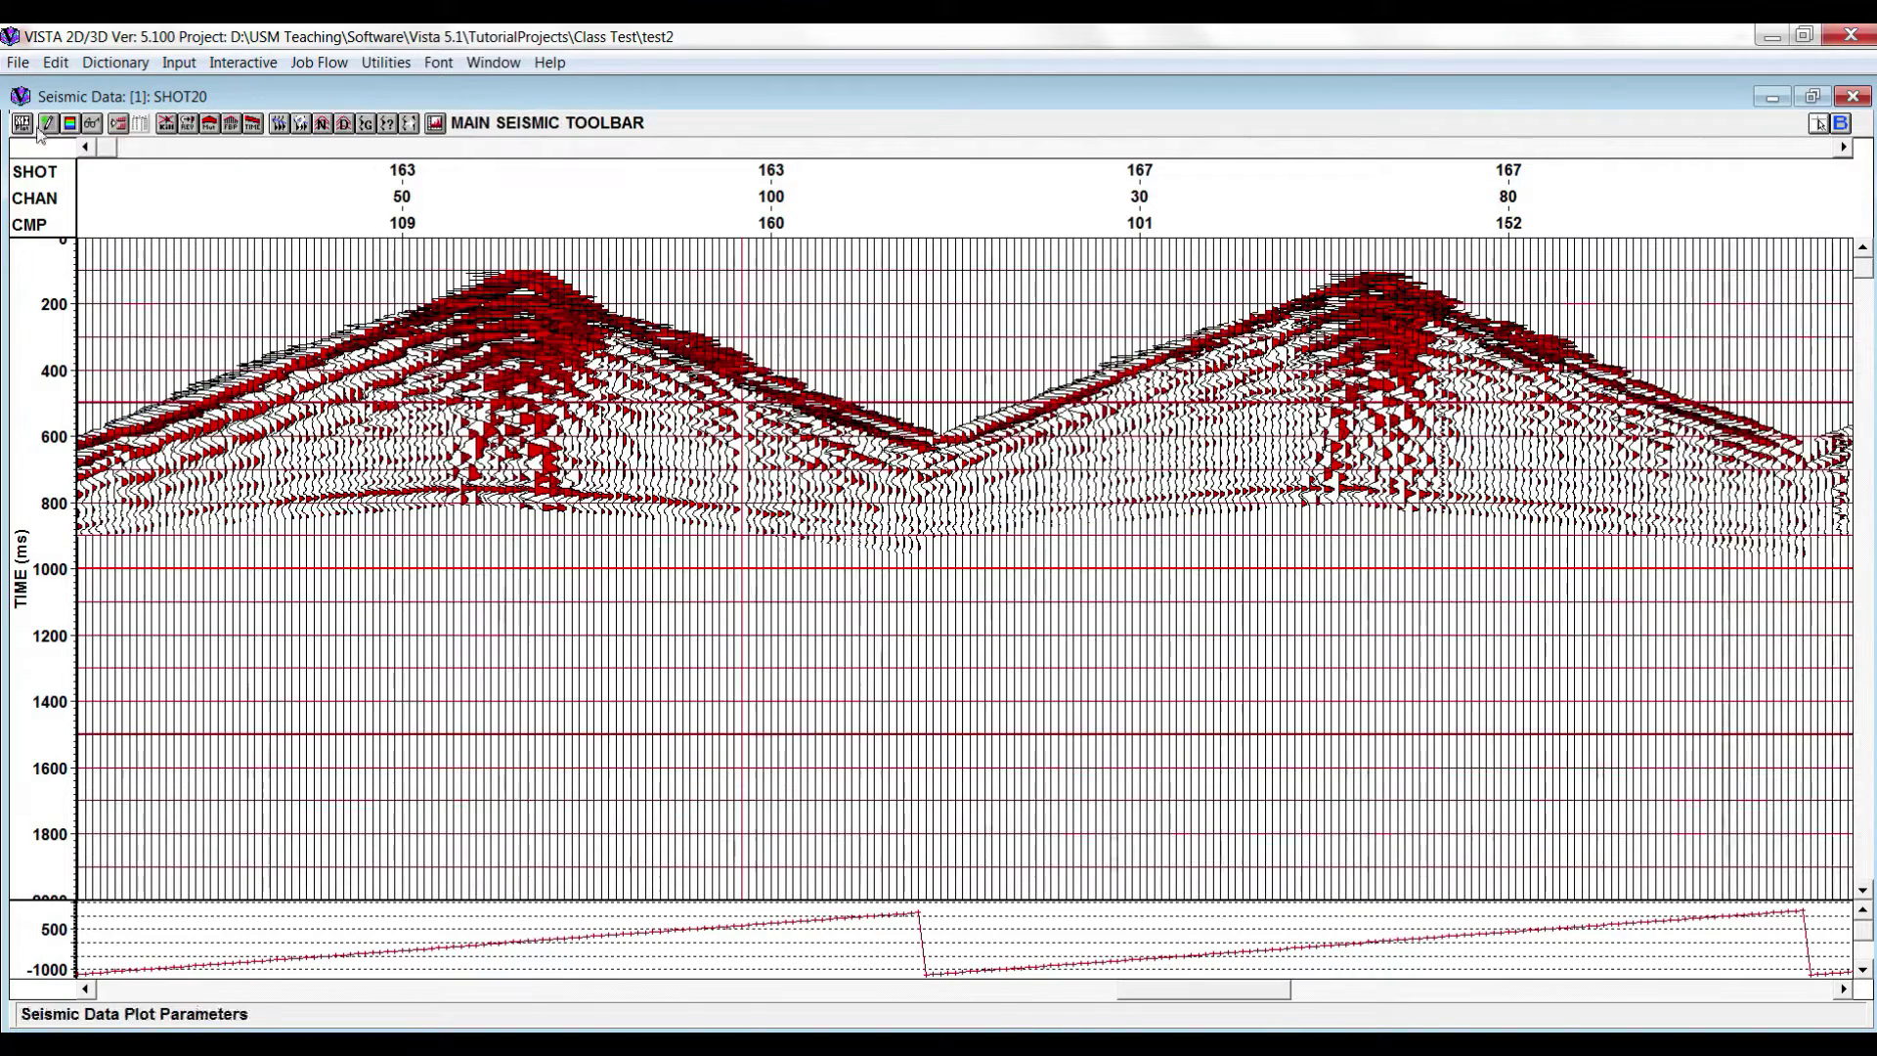
{"action": "left_click", "coordinate": [1854, 98]}
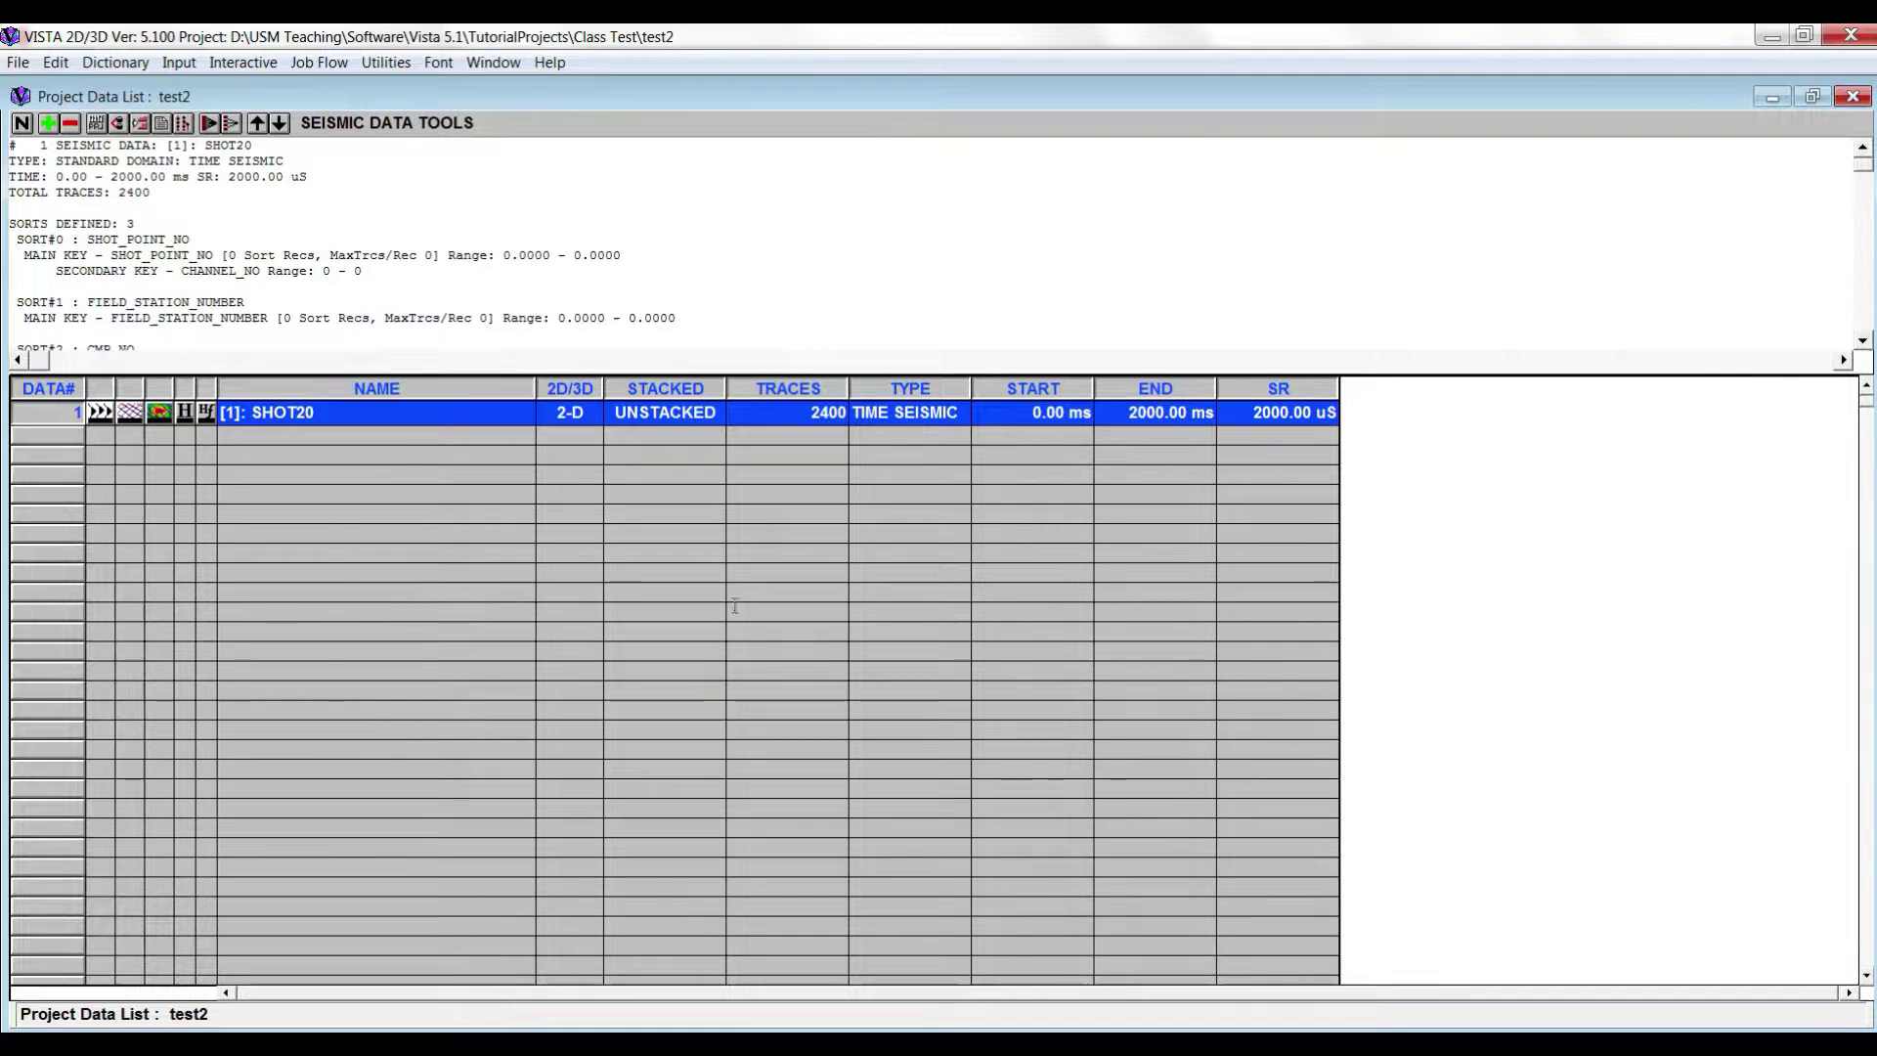
{"action": "left_click", "coordinate": [99, 413]}
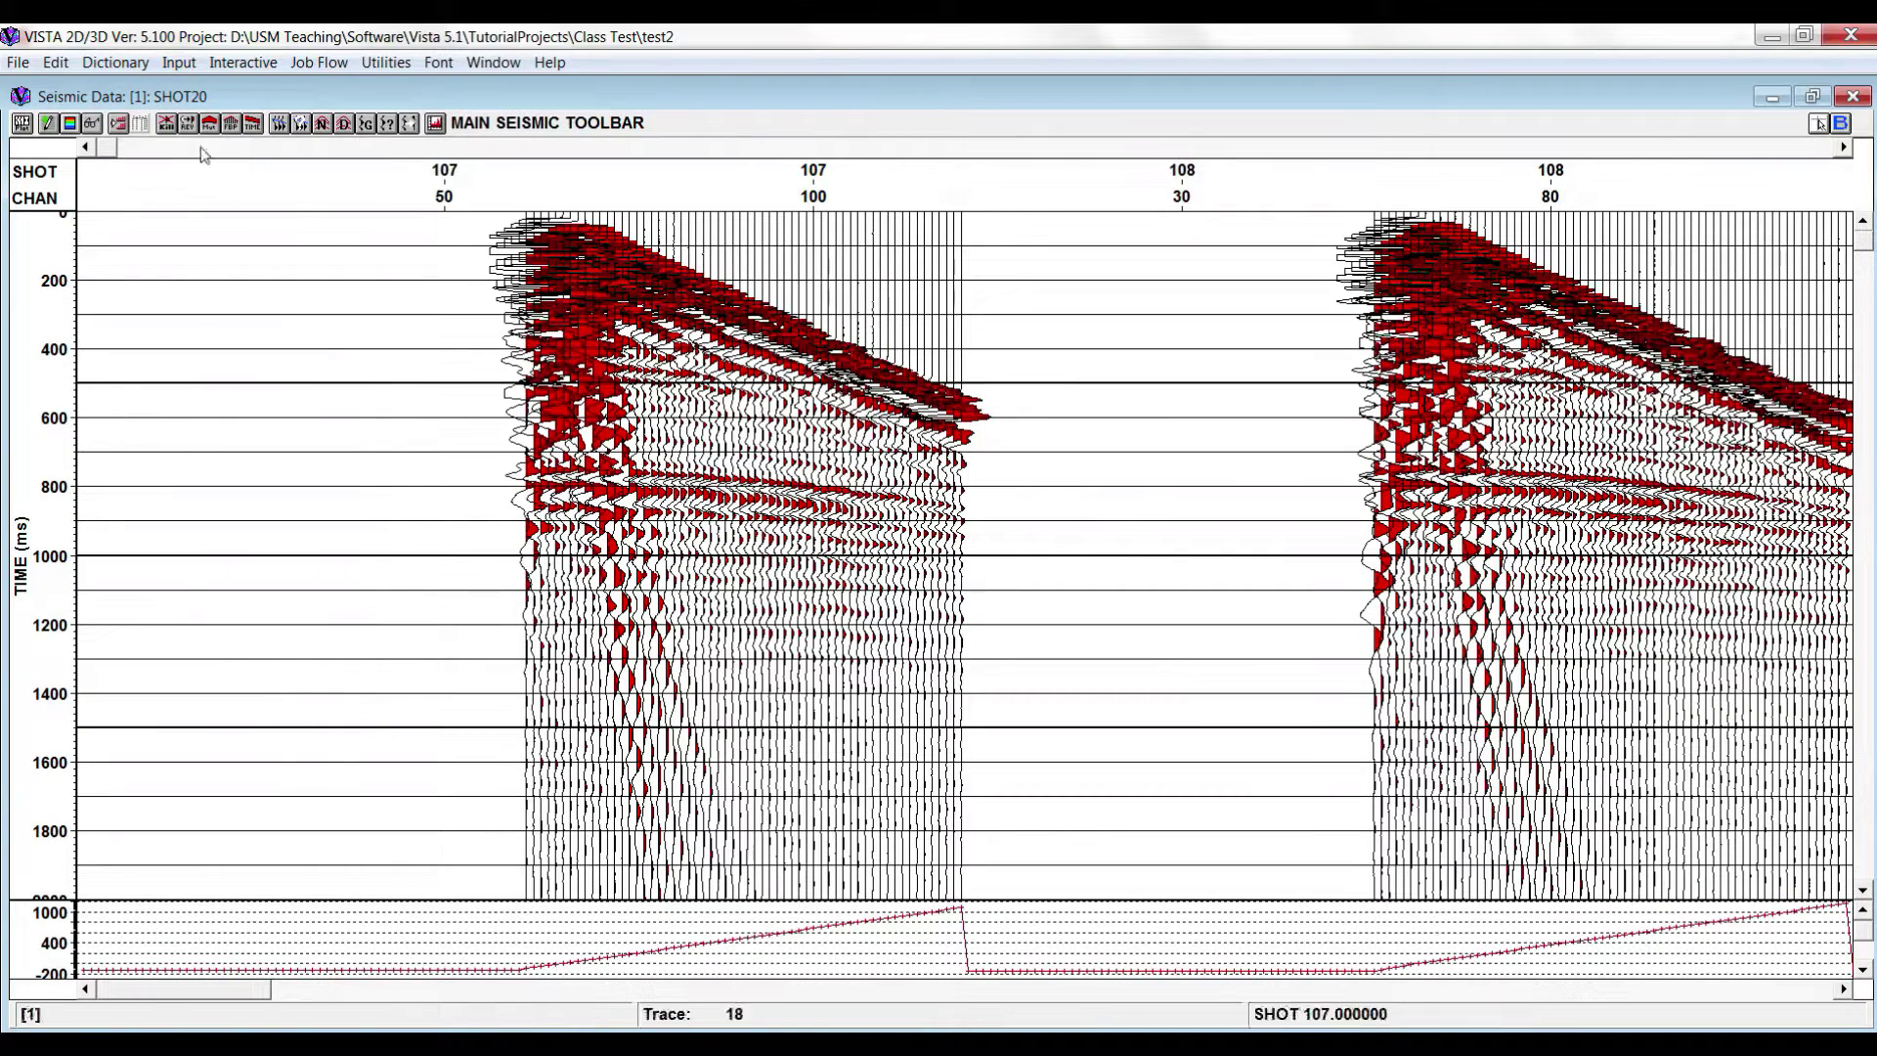
{"action": "left_click", "coordinate": [233, 124]}
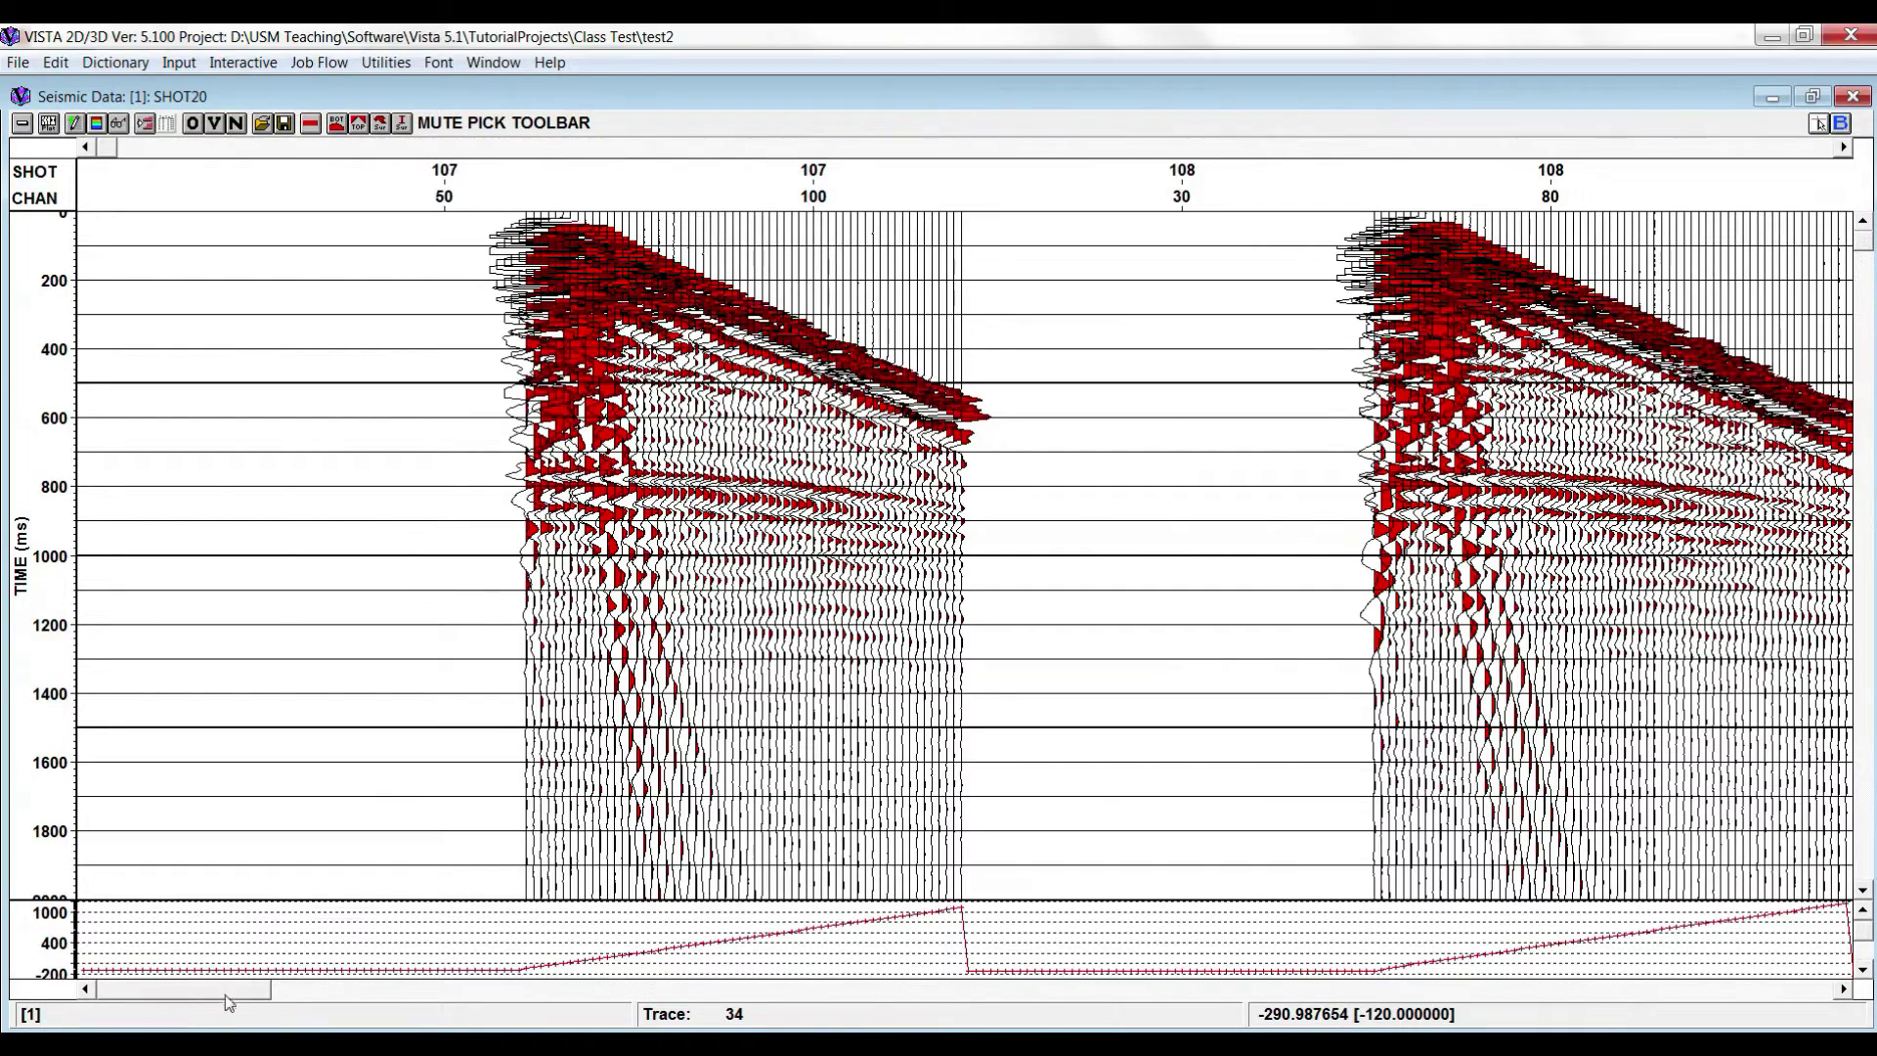
{"action": "left_click_drag", "start_coordinate": [233, 991], "coordinate": [726, 961]}
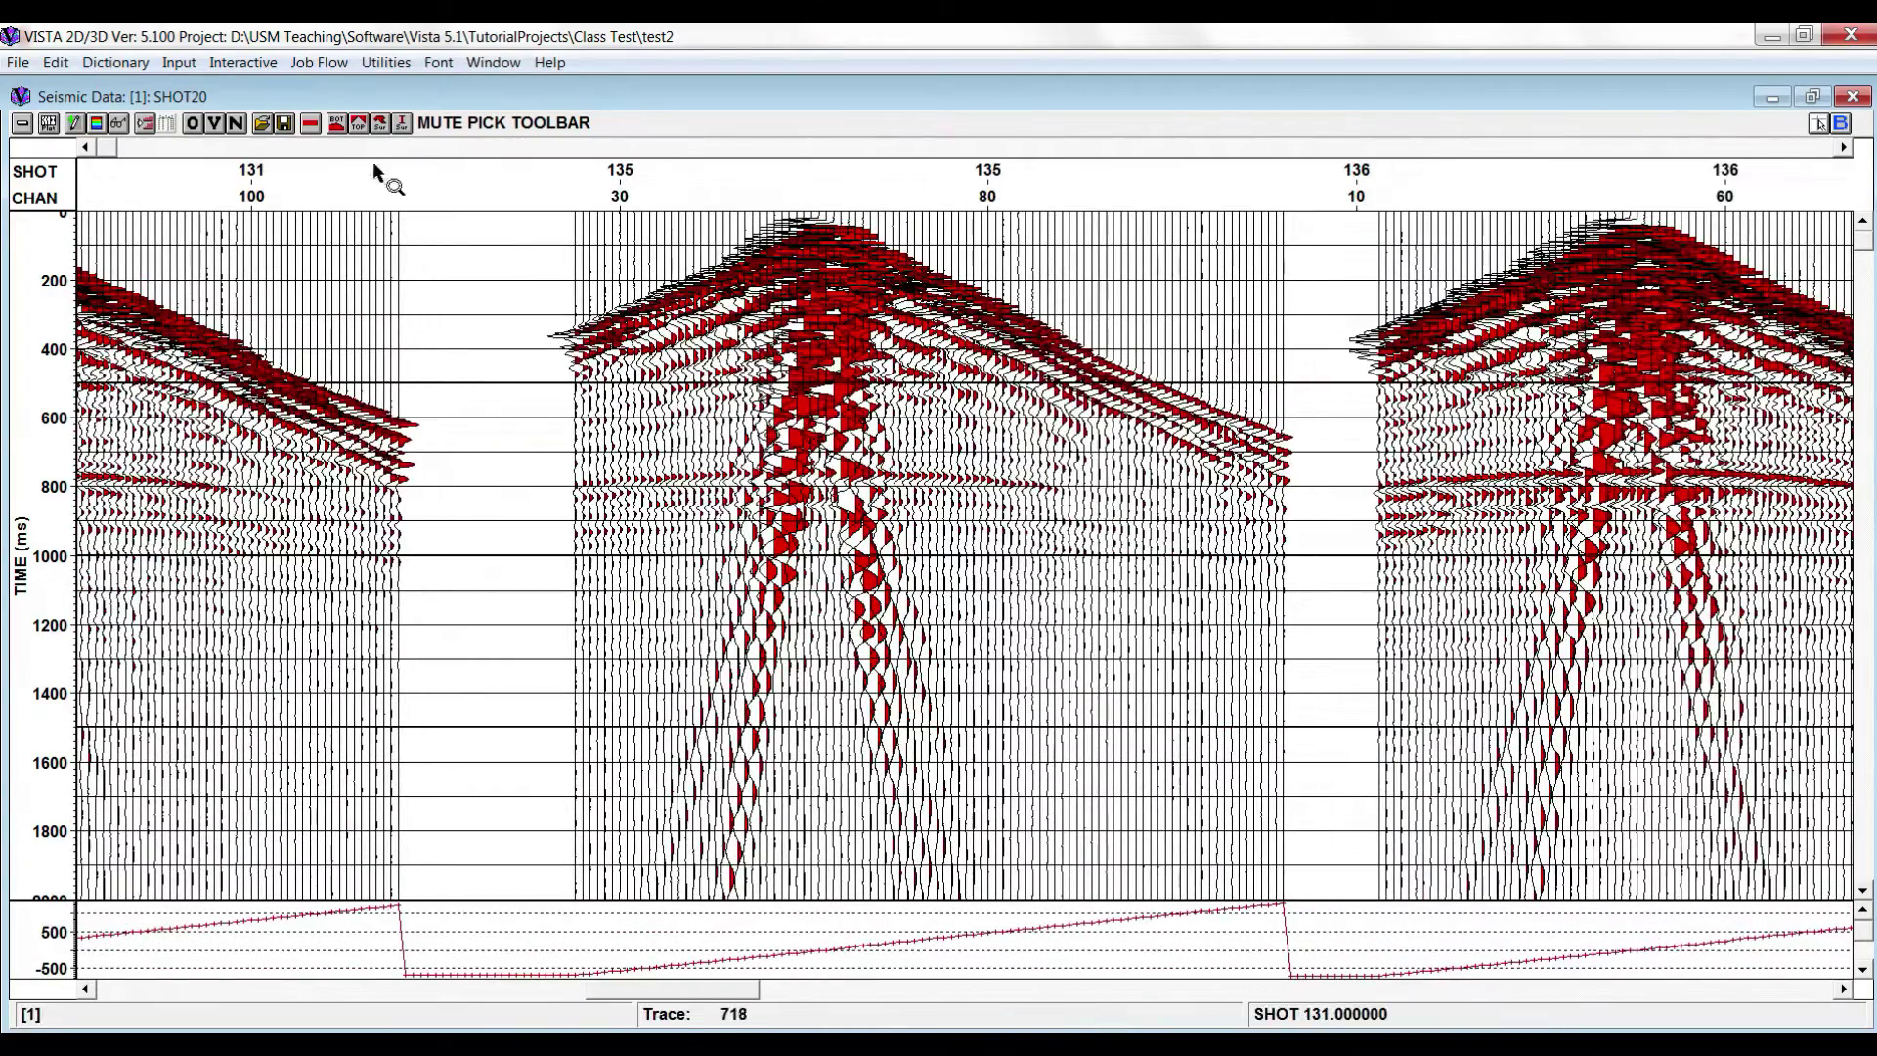
- Define a surgical mute polygon over the left noise arm of shot 135, from about 320 ms down to about 1980 ms
{"action": "left_click", "coordinate": [378, 128]}
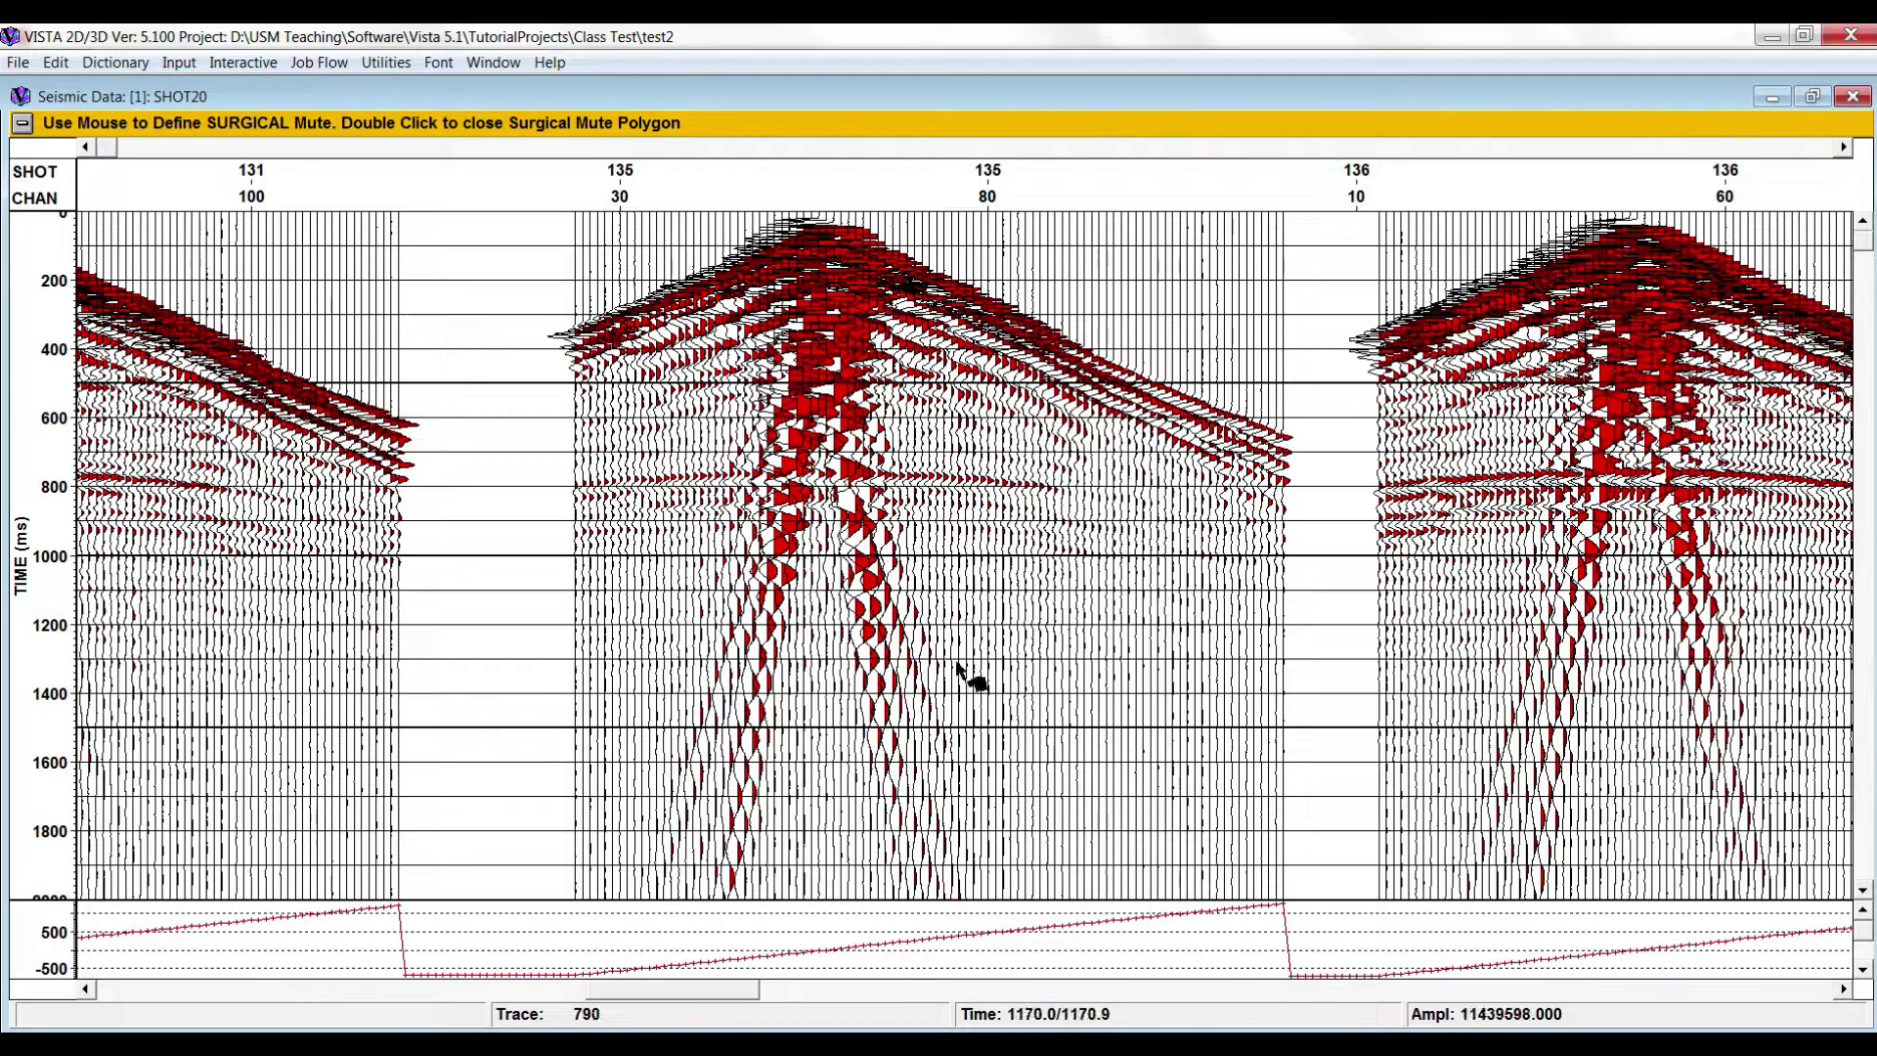
{"action": "left_click", "coordinate": [766, 408]}
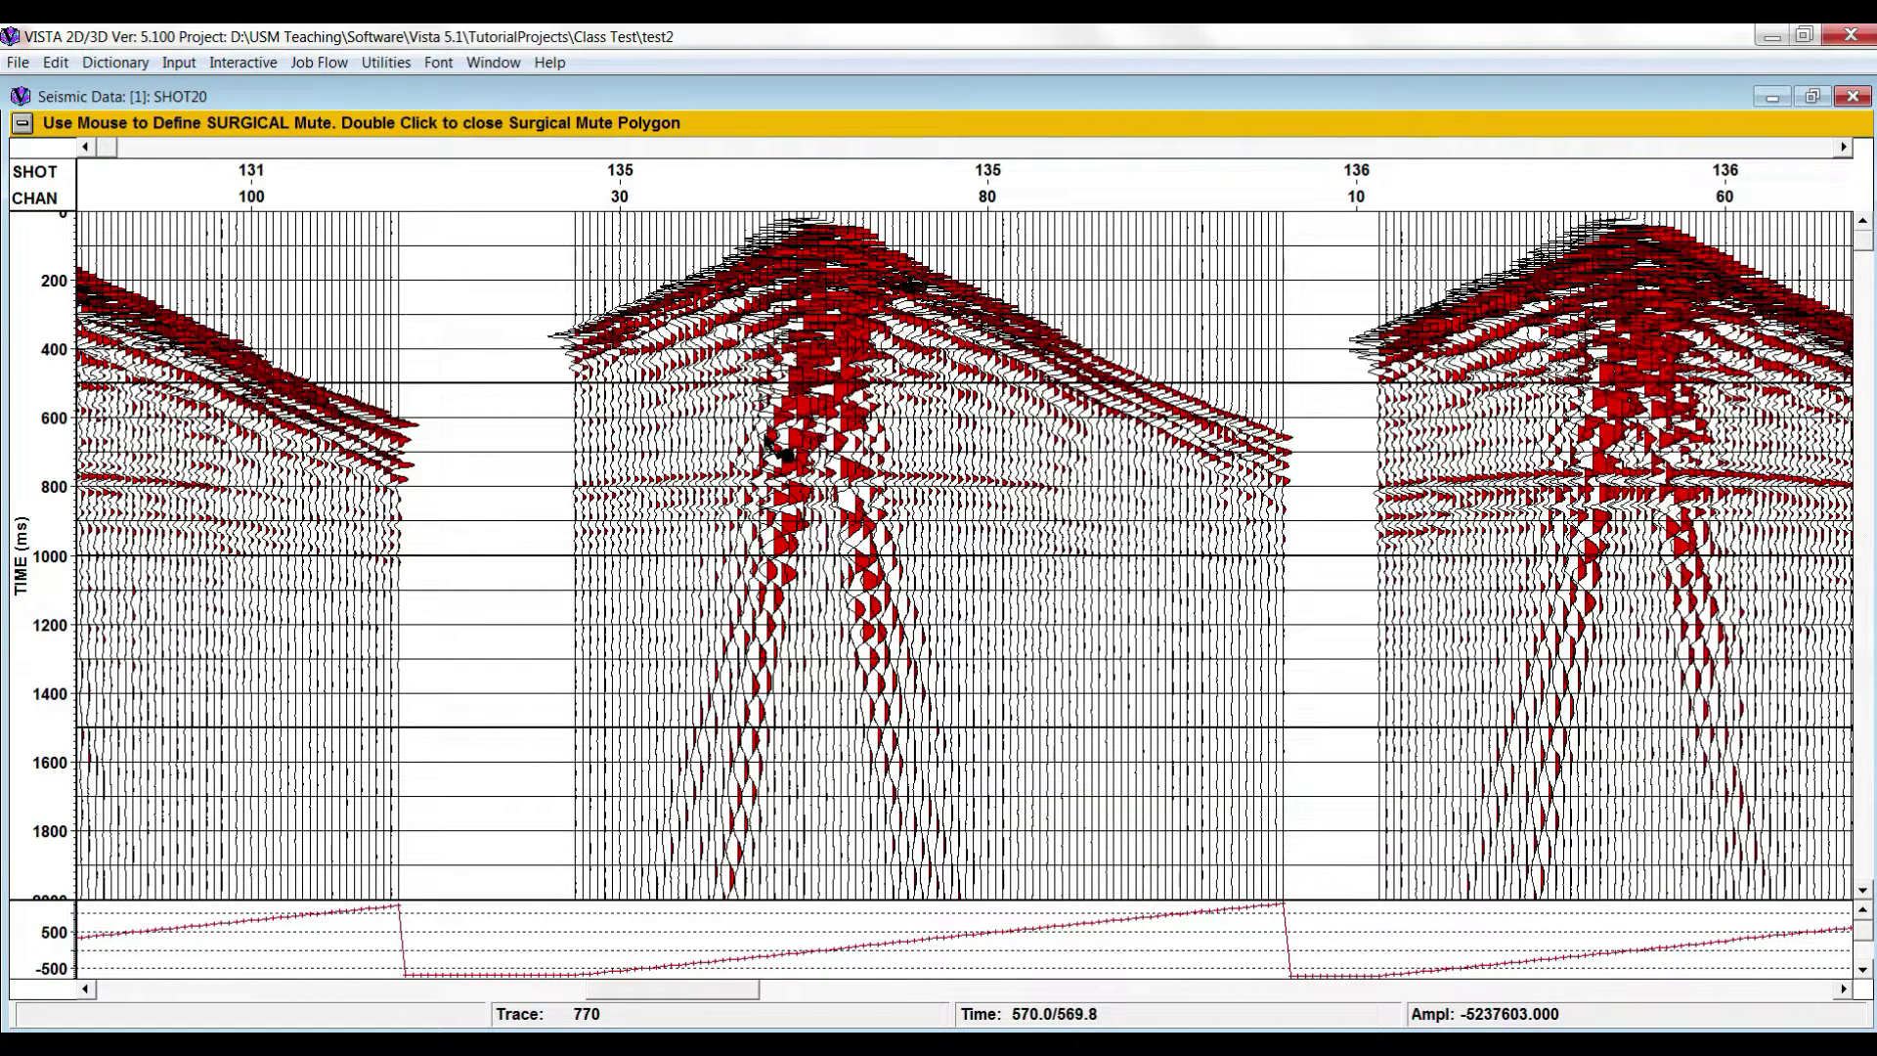
{"action": "left_click", "coordinate": [642, 889]}
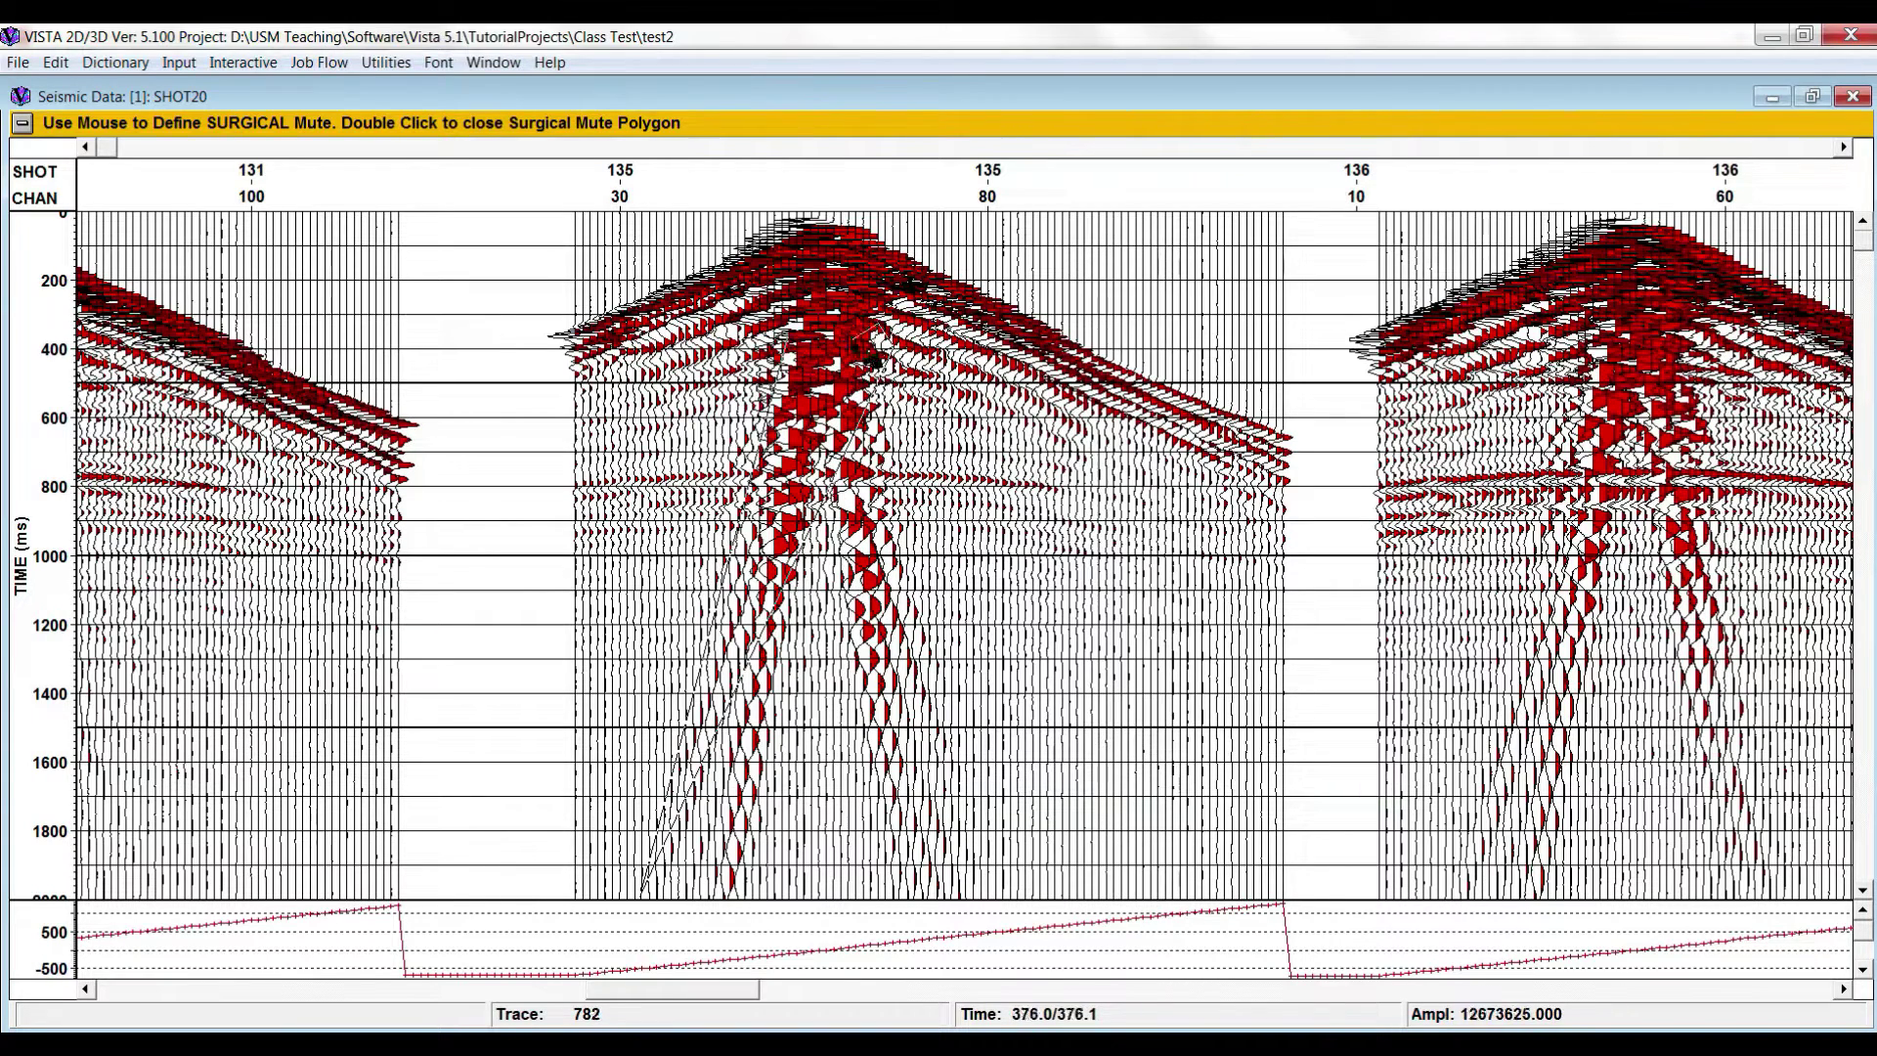
{"action": "double_click", "coordinate": [799, 333]}
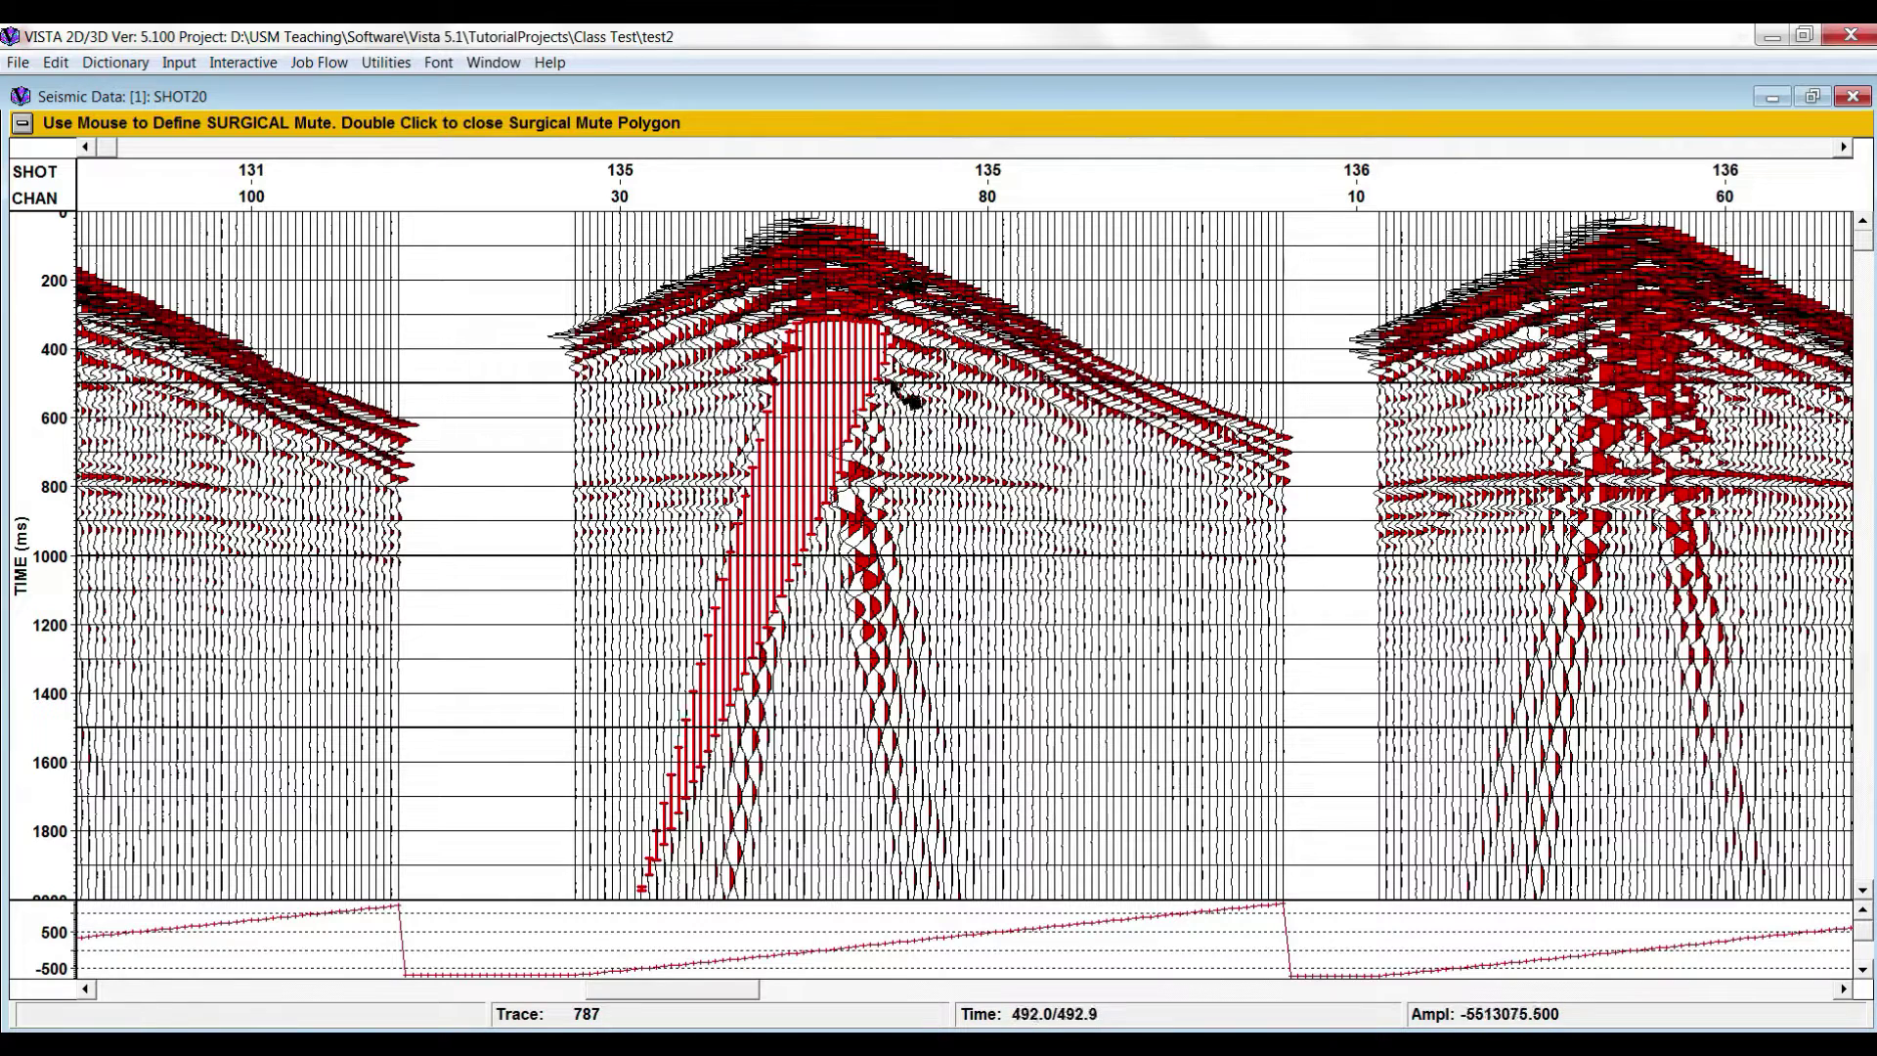
- Extend the surgical mute over the right noise arm and center of shot 135 down to about 1980 ms, then leave mute picking
{"action": "left_click", "coordinate": [905, 389]}
{"action": "left_click", "coordinate": [1124, 887]}
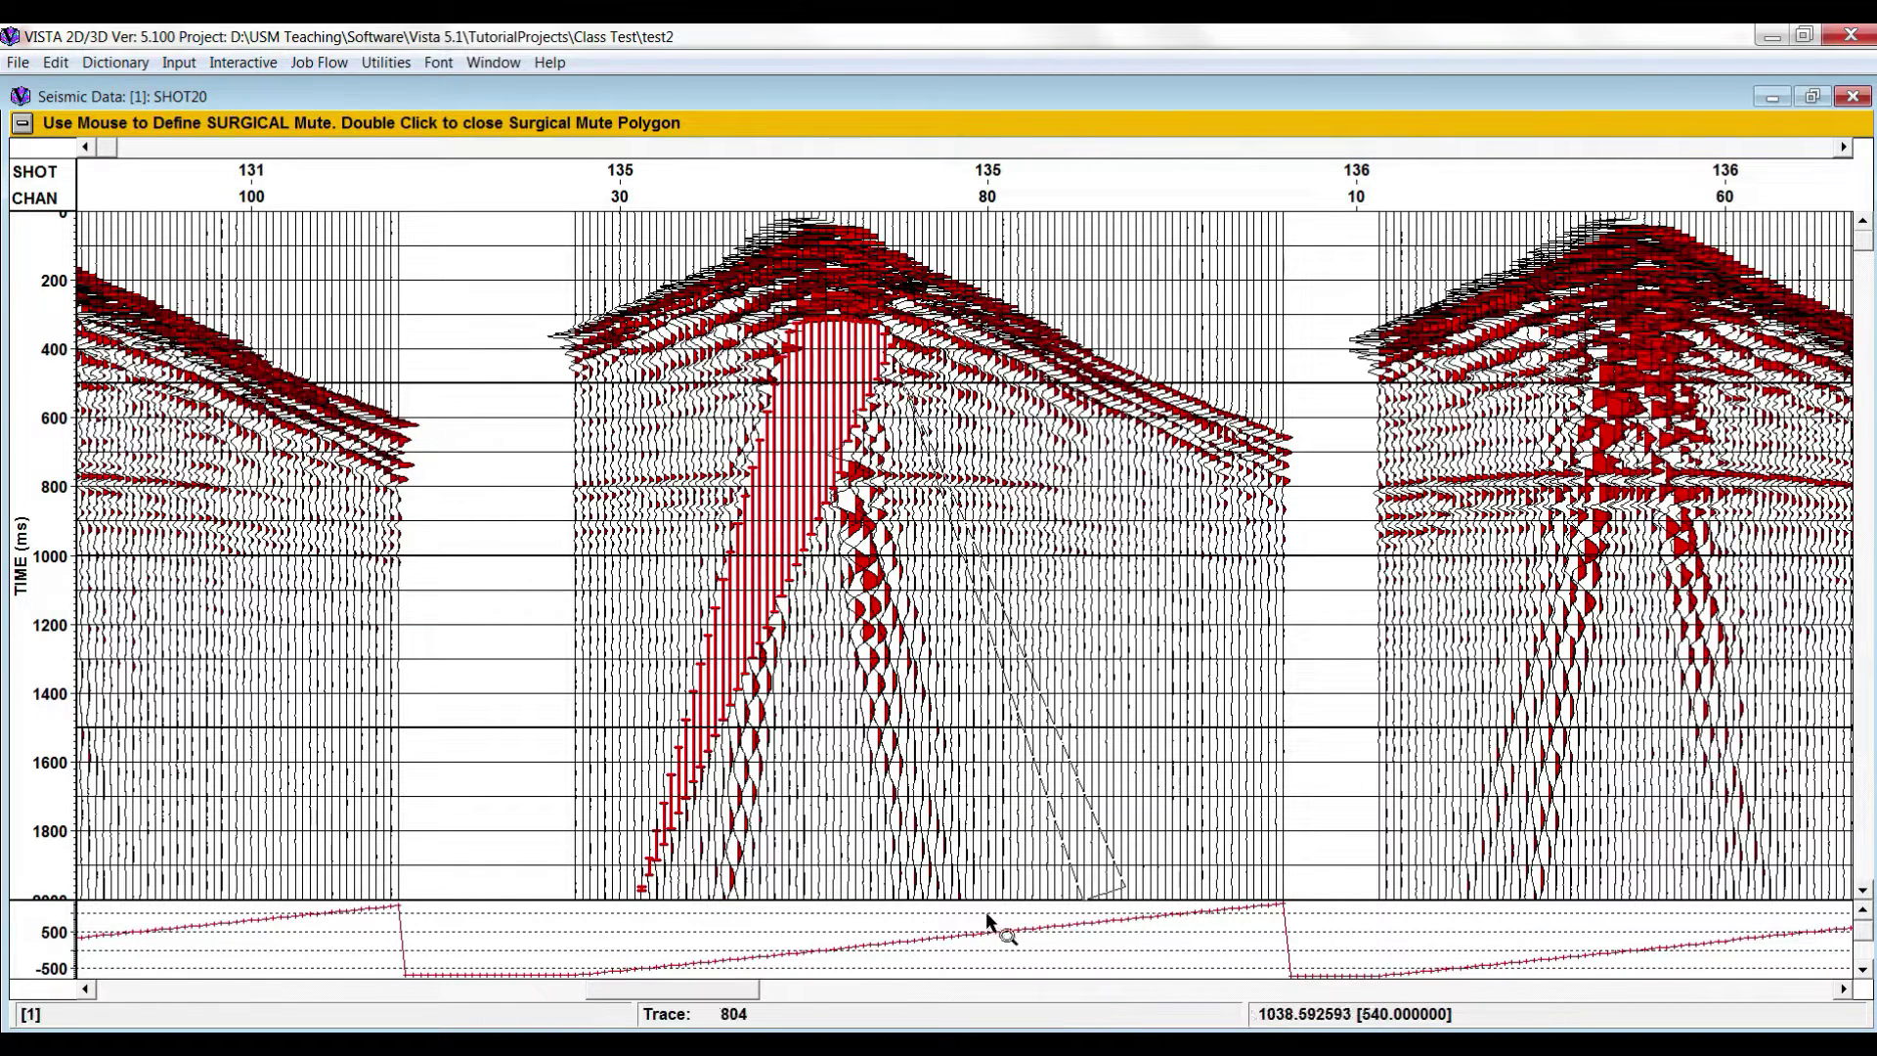
{"action": "double_click", "coordinate": [647, 891]}
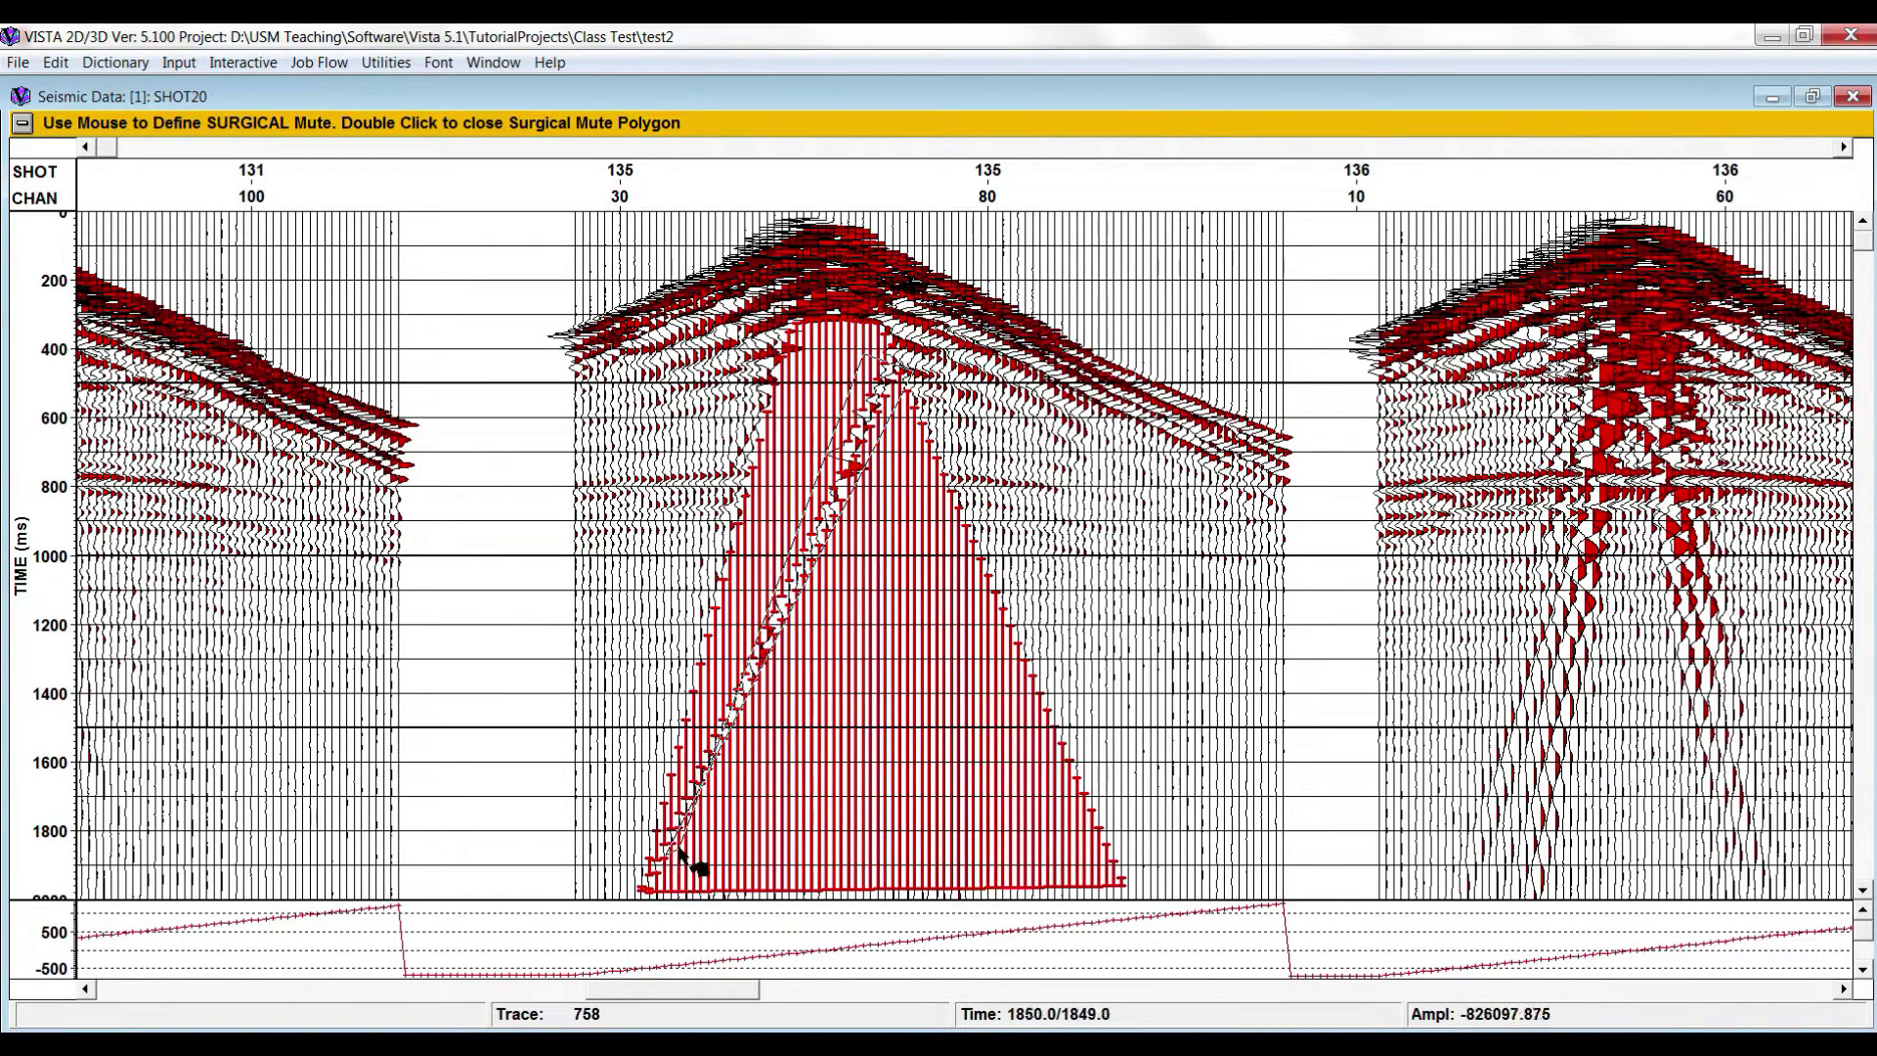
{"action": "double_click", "coordinate": [695, 859]}
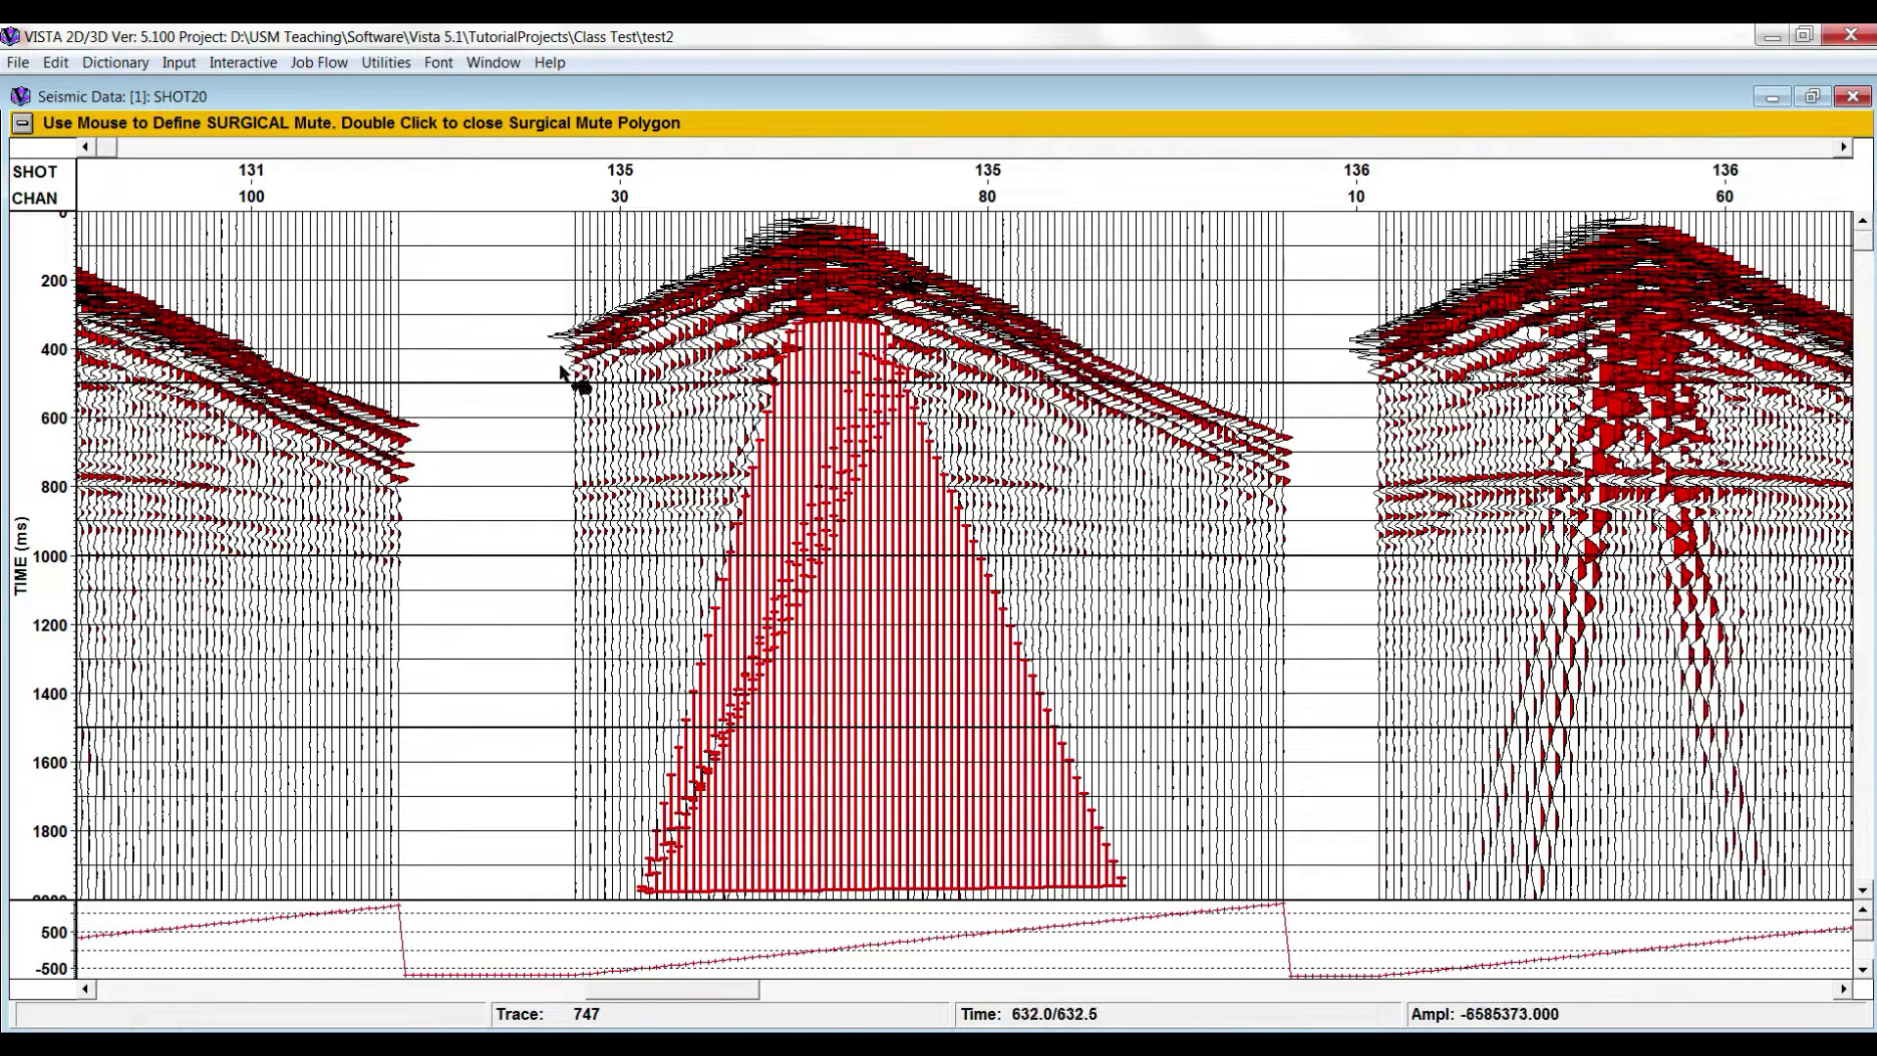
{"action": "left_click", "coordinate": [23, 124]}
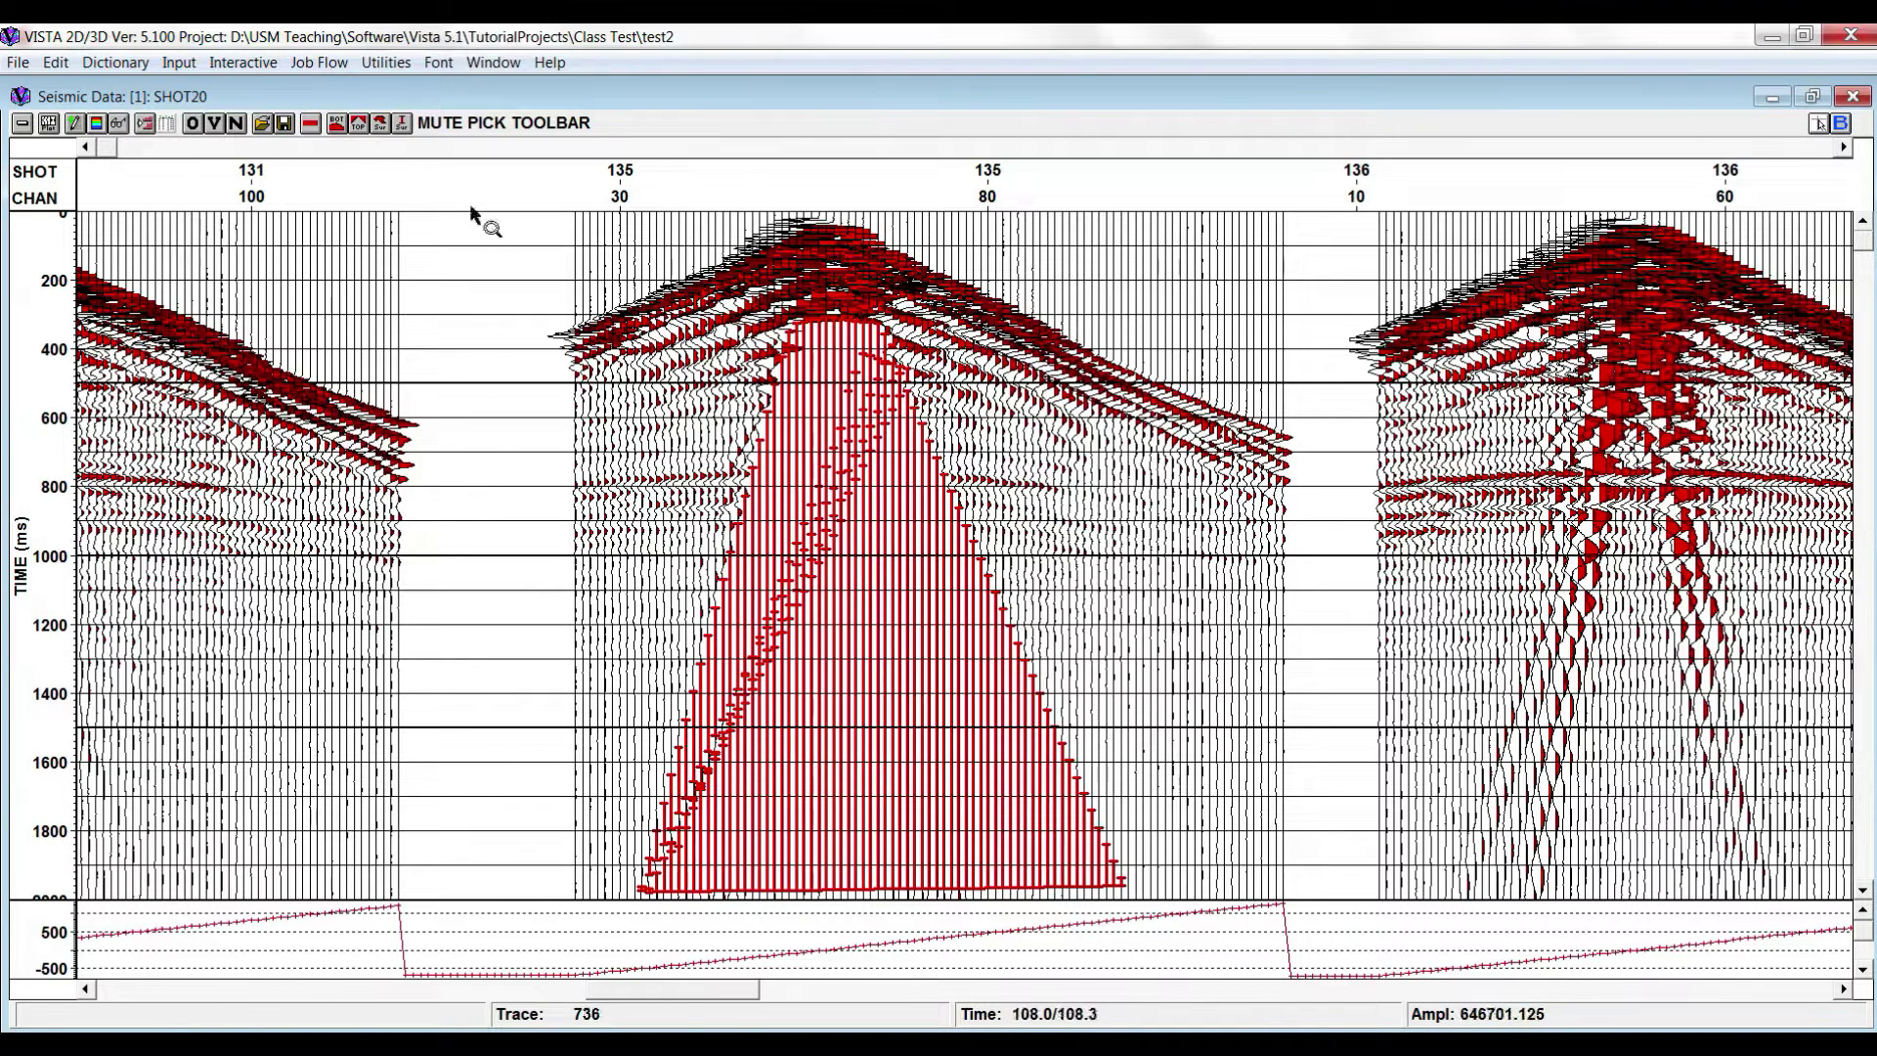
{"action": "left_click", "coordinate": [20, 124]}
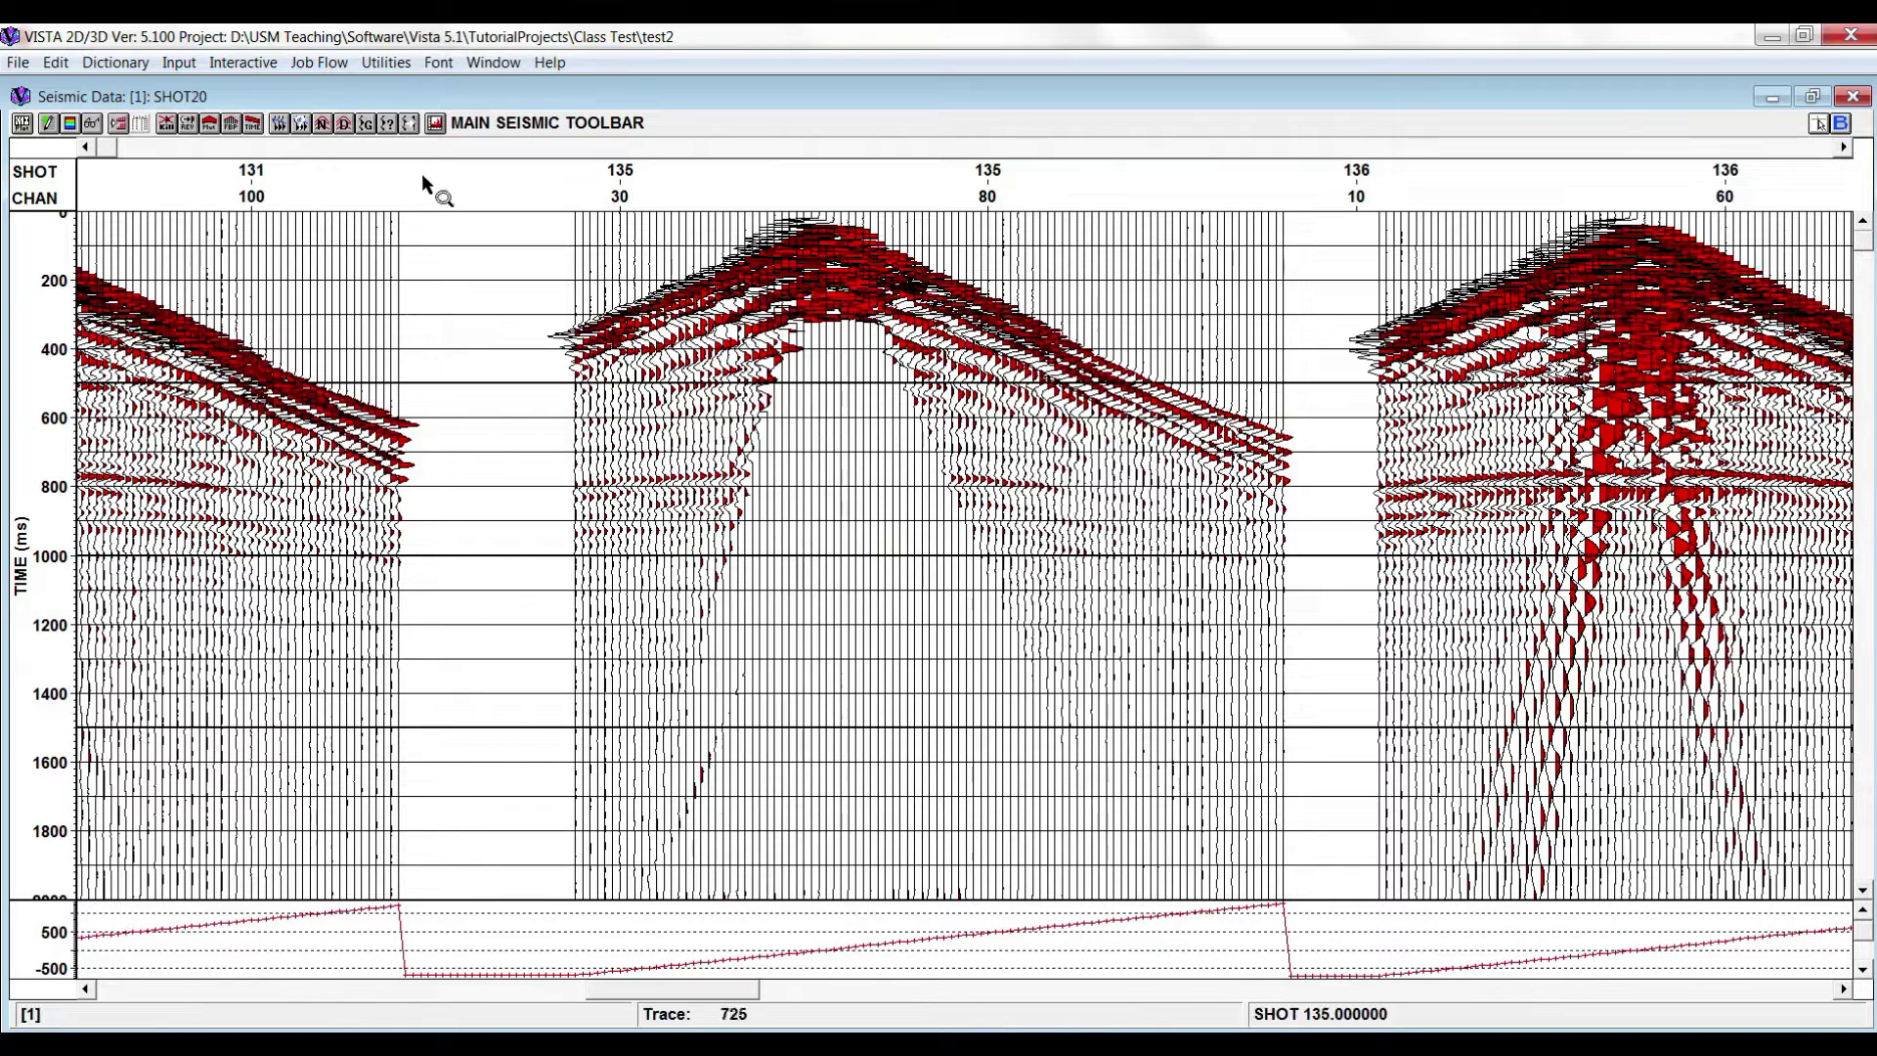
- Define single-trace surgical mutes on several far-offset traces of shot 135, between about 390 and 780 ms, and leave mute picking
{"action": "left_click", "coordinate": [212, 124]}
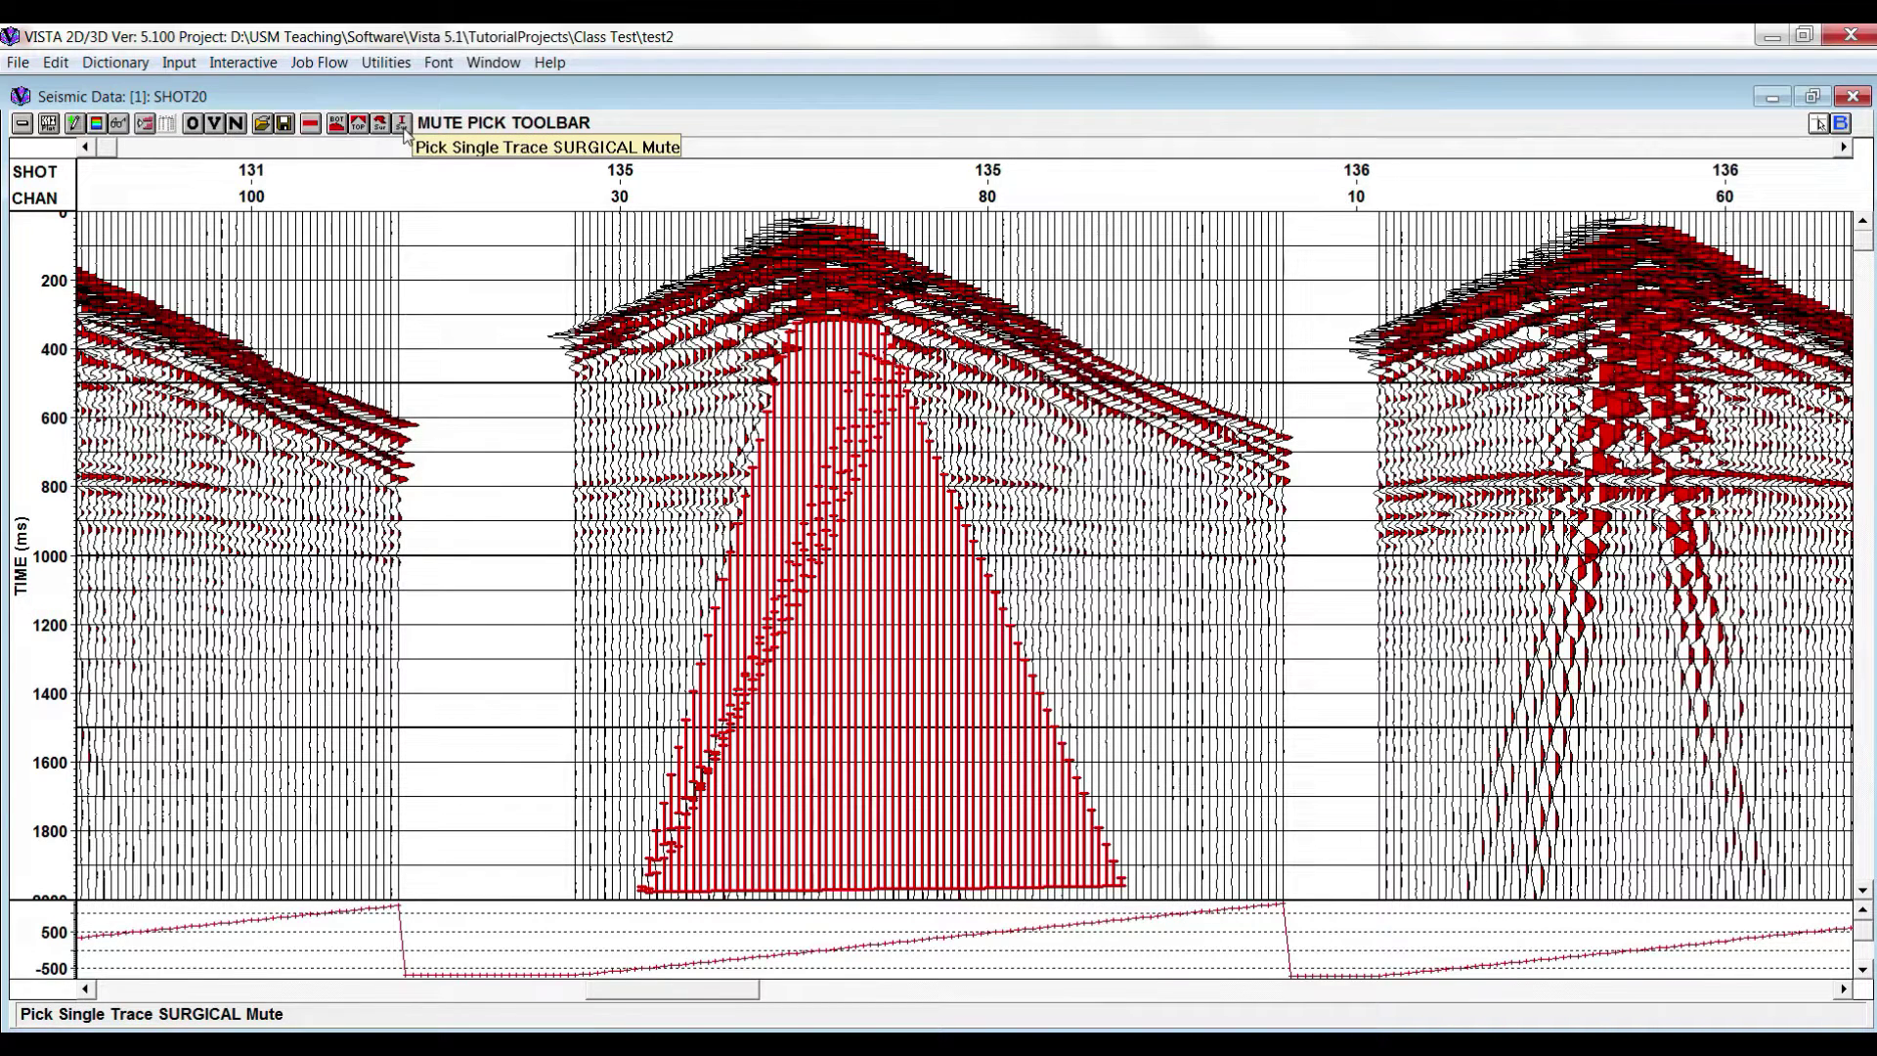
{"action": "left_click", "coordinate": [401, 124]}
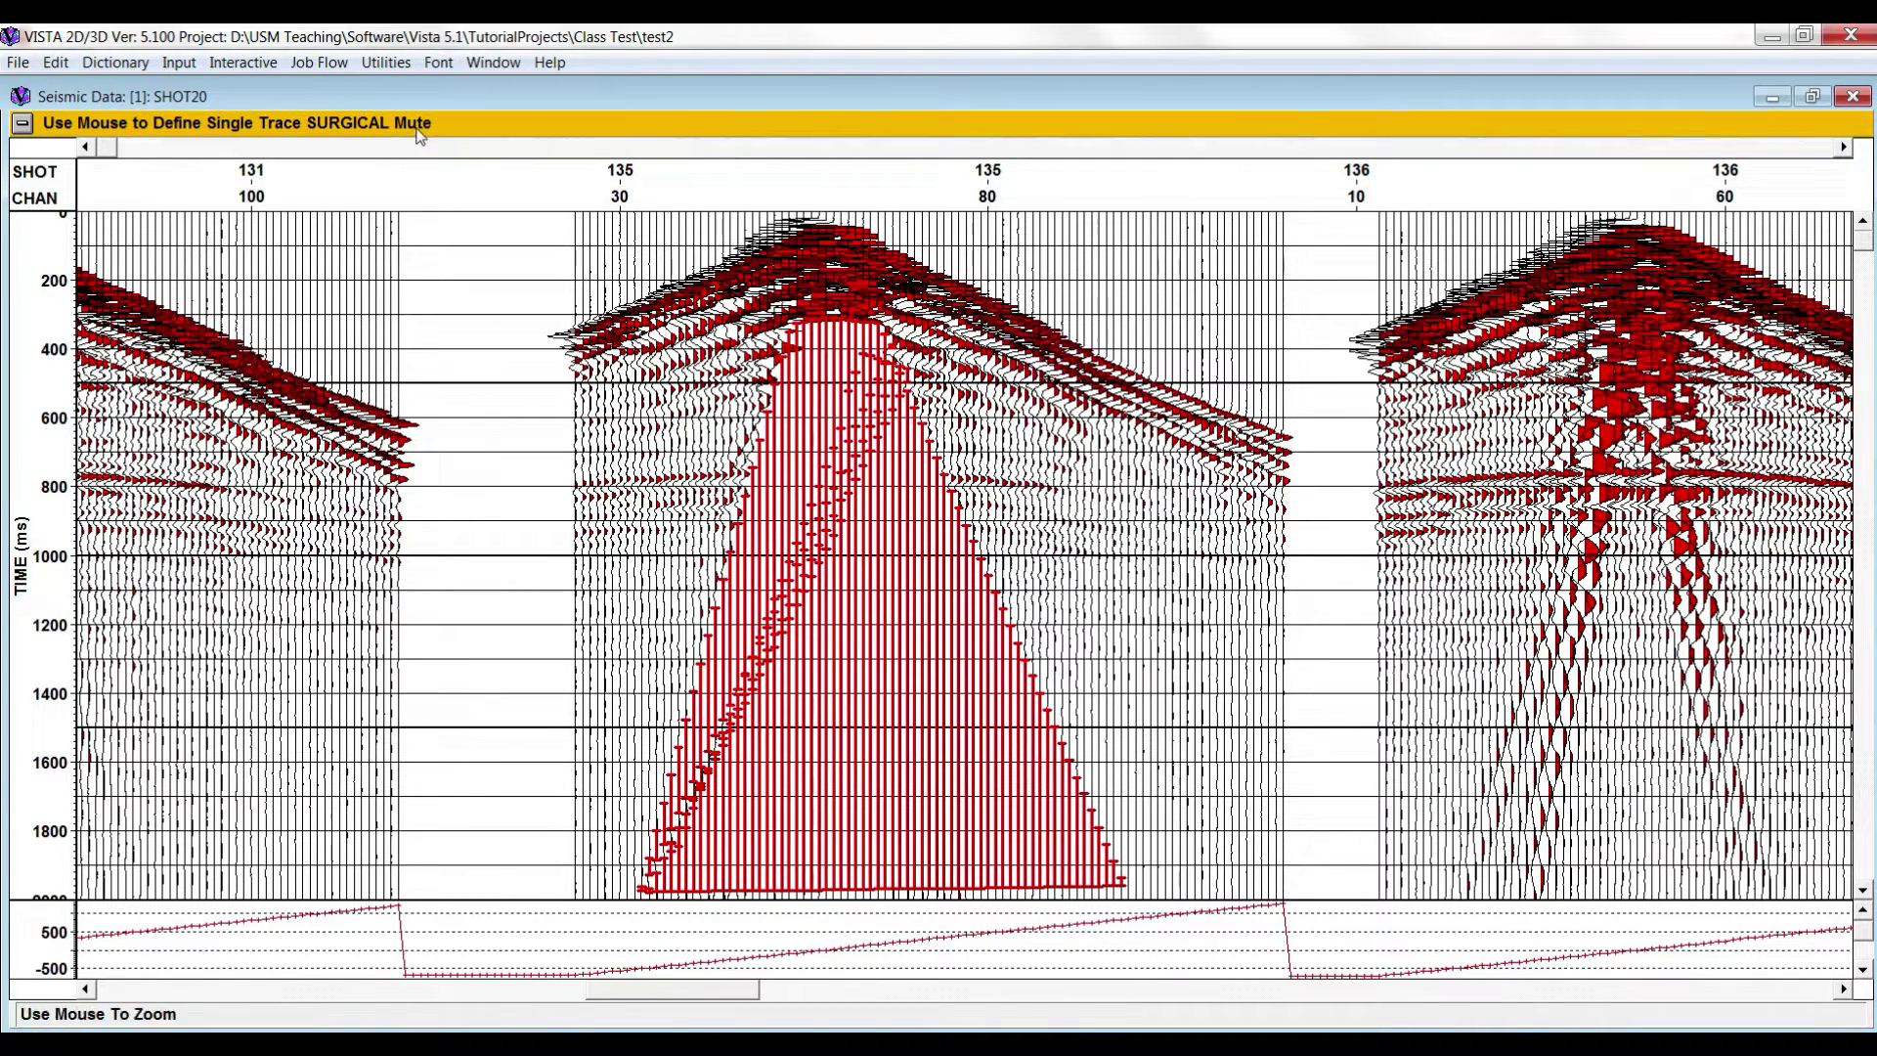
{"action": "left_click", "coordinate": [1116, 460]}
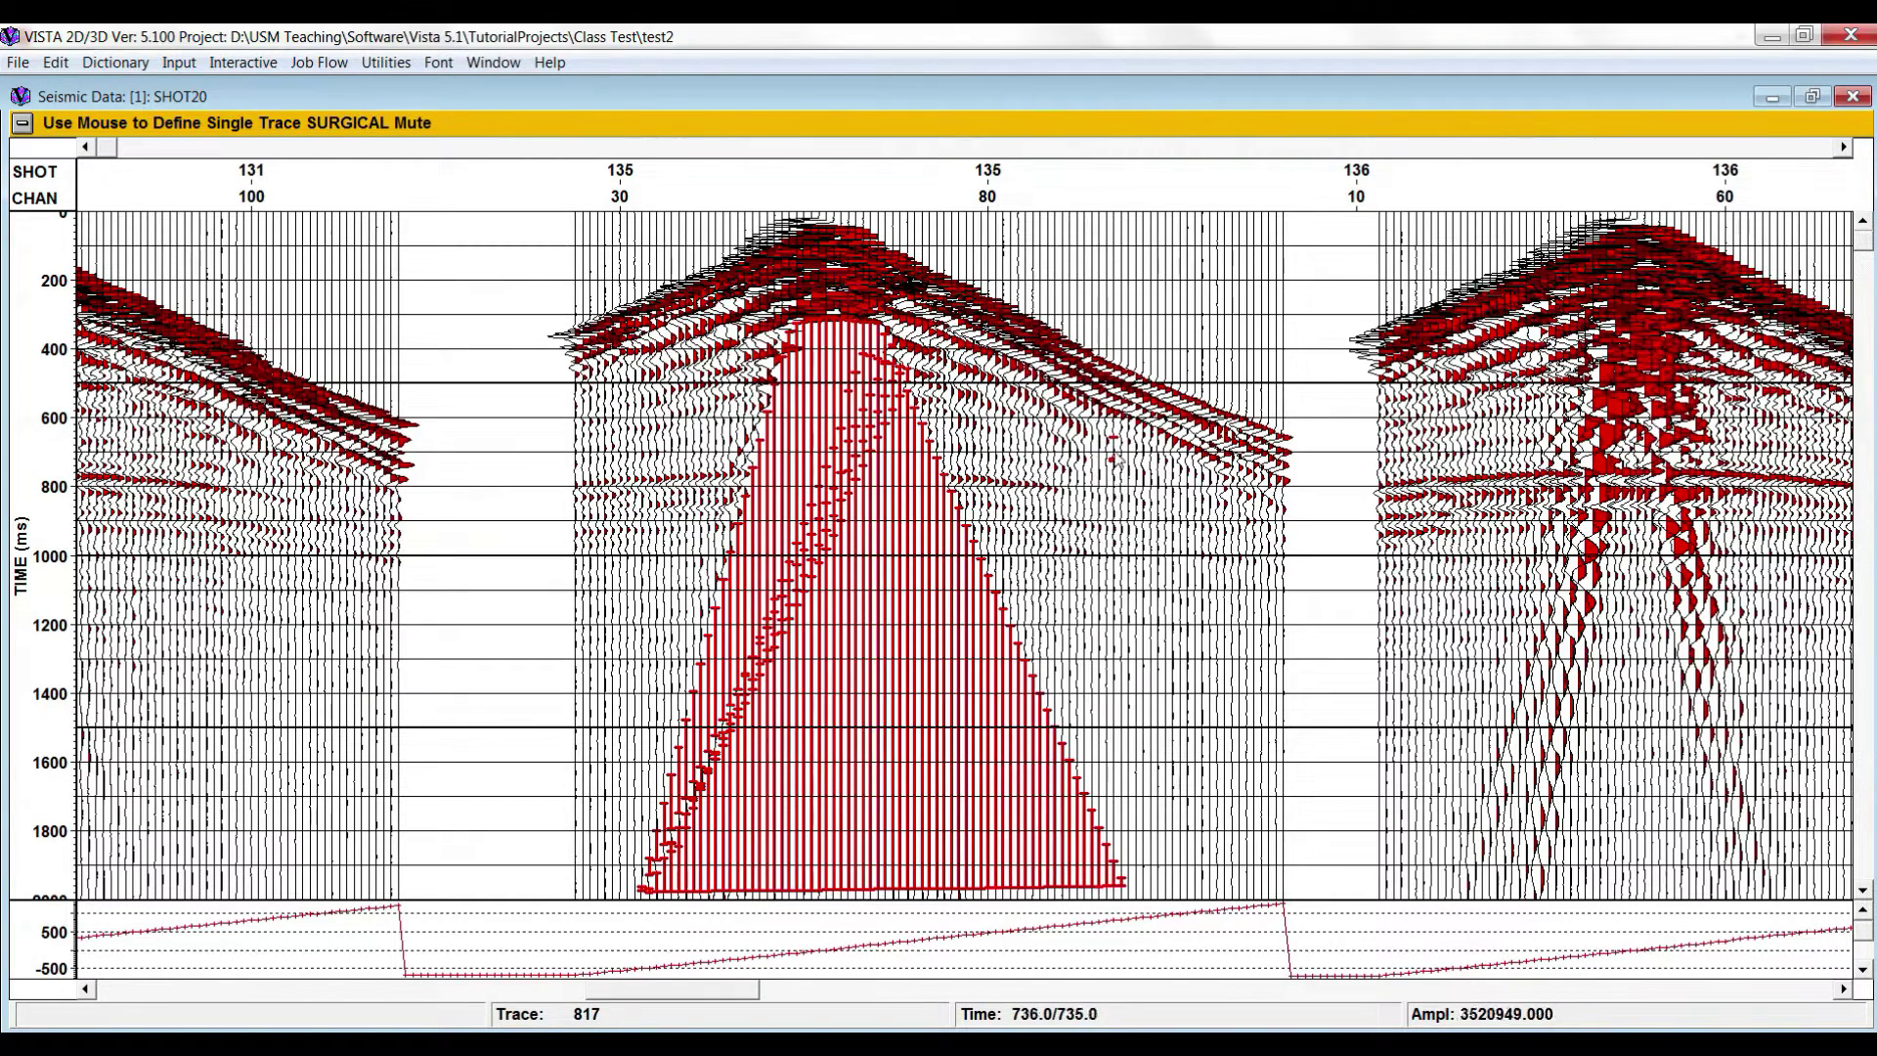
{"action": "left_click", "coordinate": [1099, 343]}
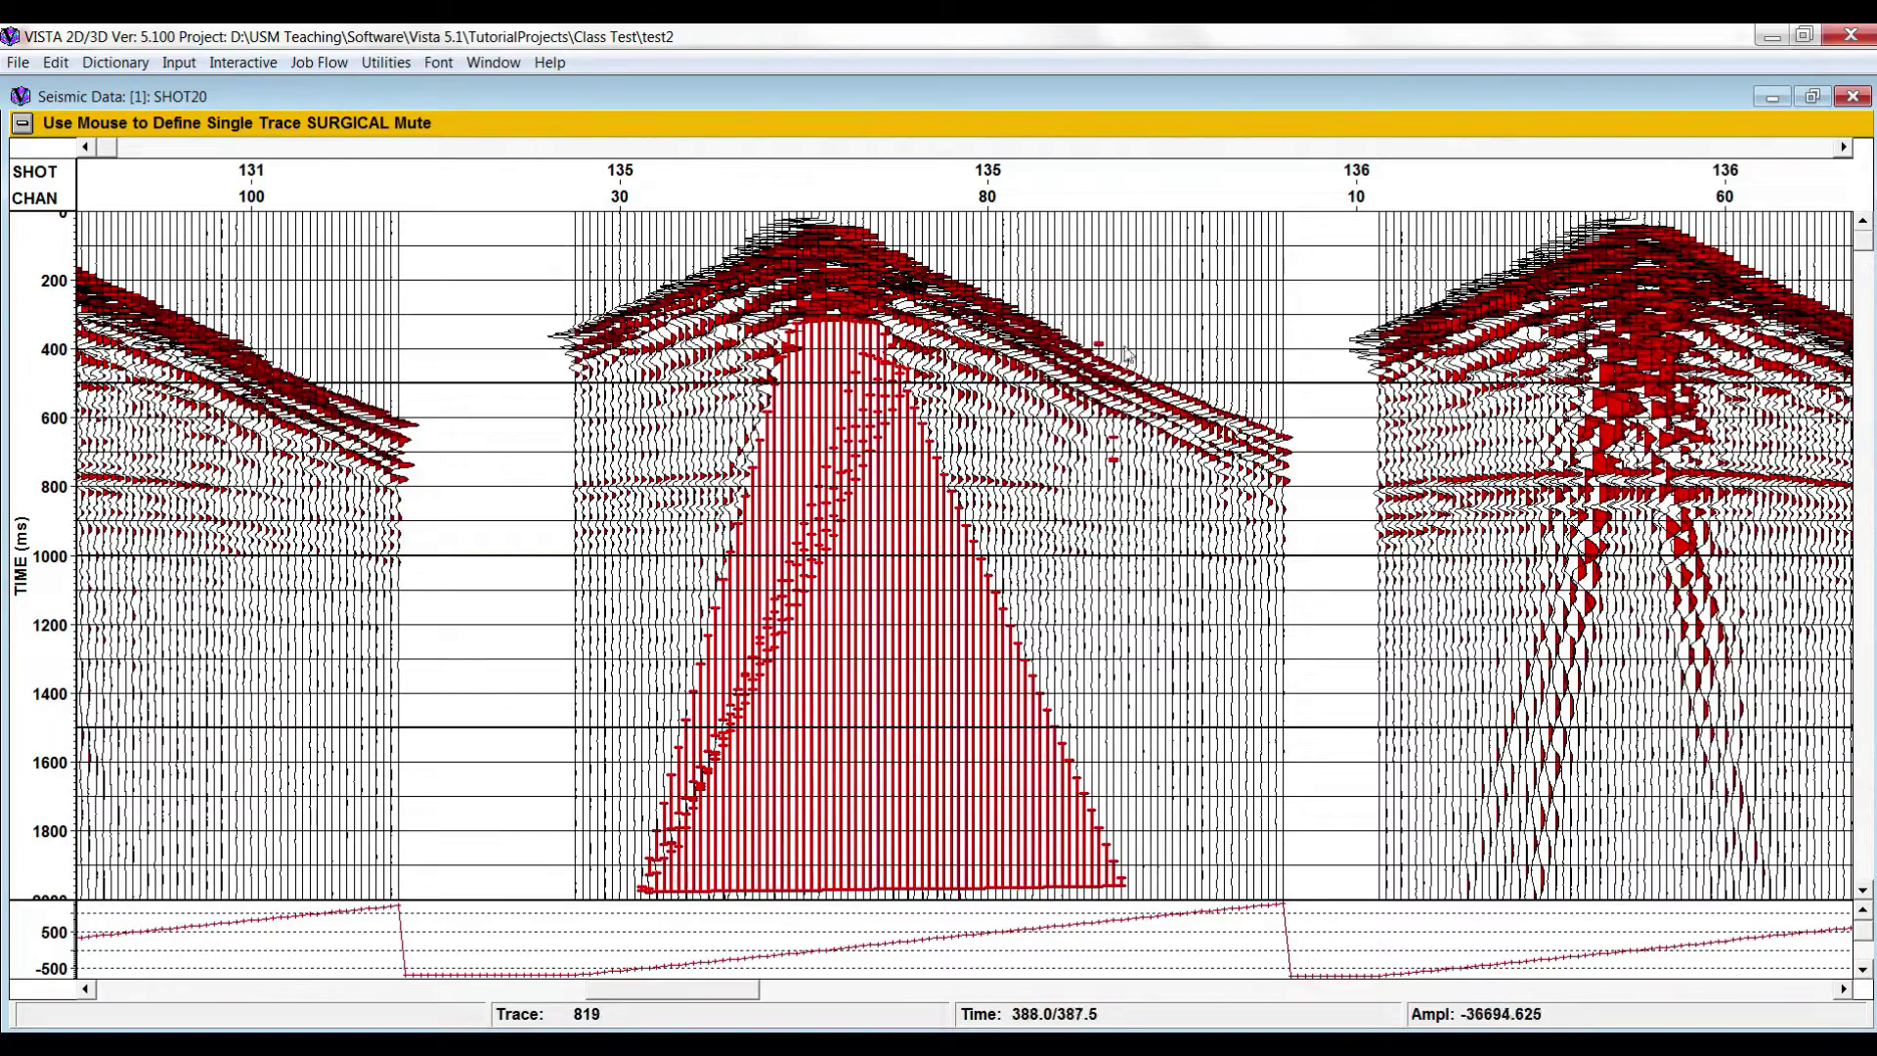
{"action": "mouse_move", "coordinate": [1121, 349]}
{"action": "left_mouse_down"}
{"action": "mouse_move", "coordinate": [1121, 420]}
{"action": "mouse_move", "coordinate": [1151, 445]}
{"action": "left_mouse_up"}
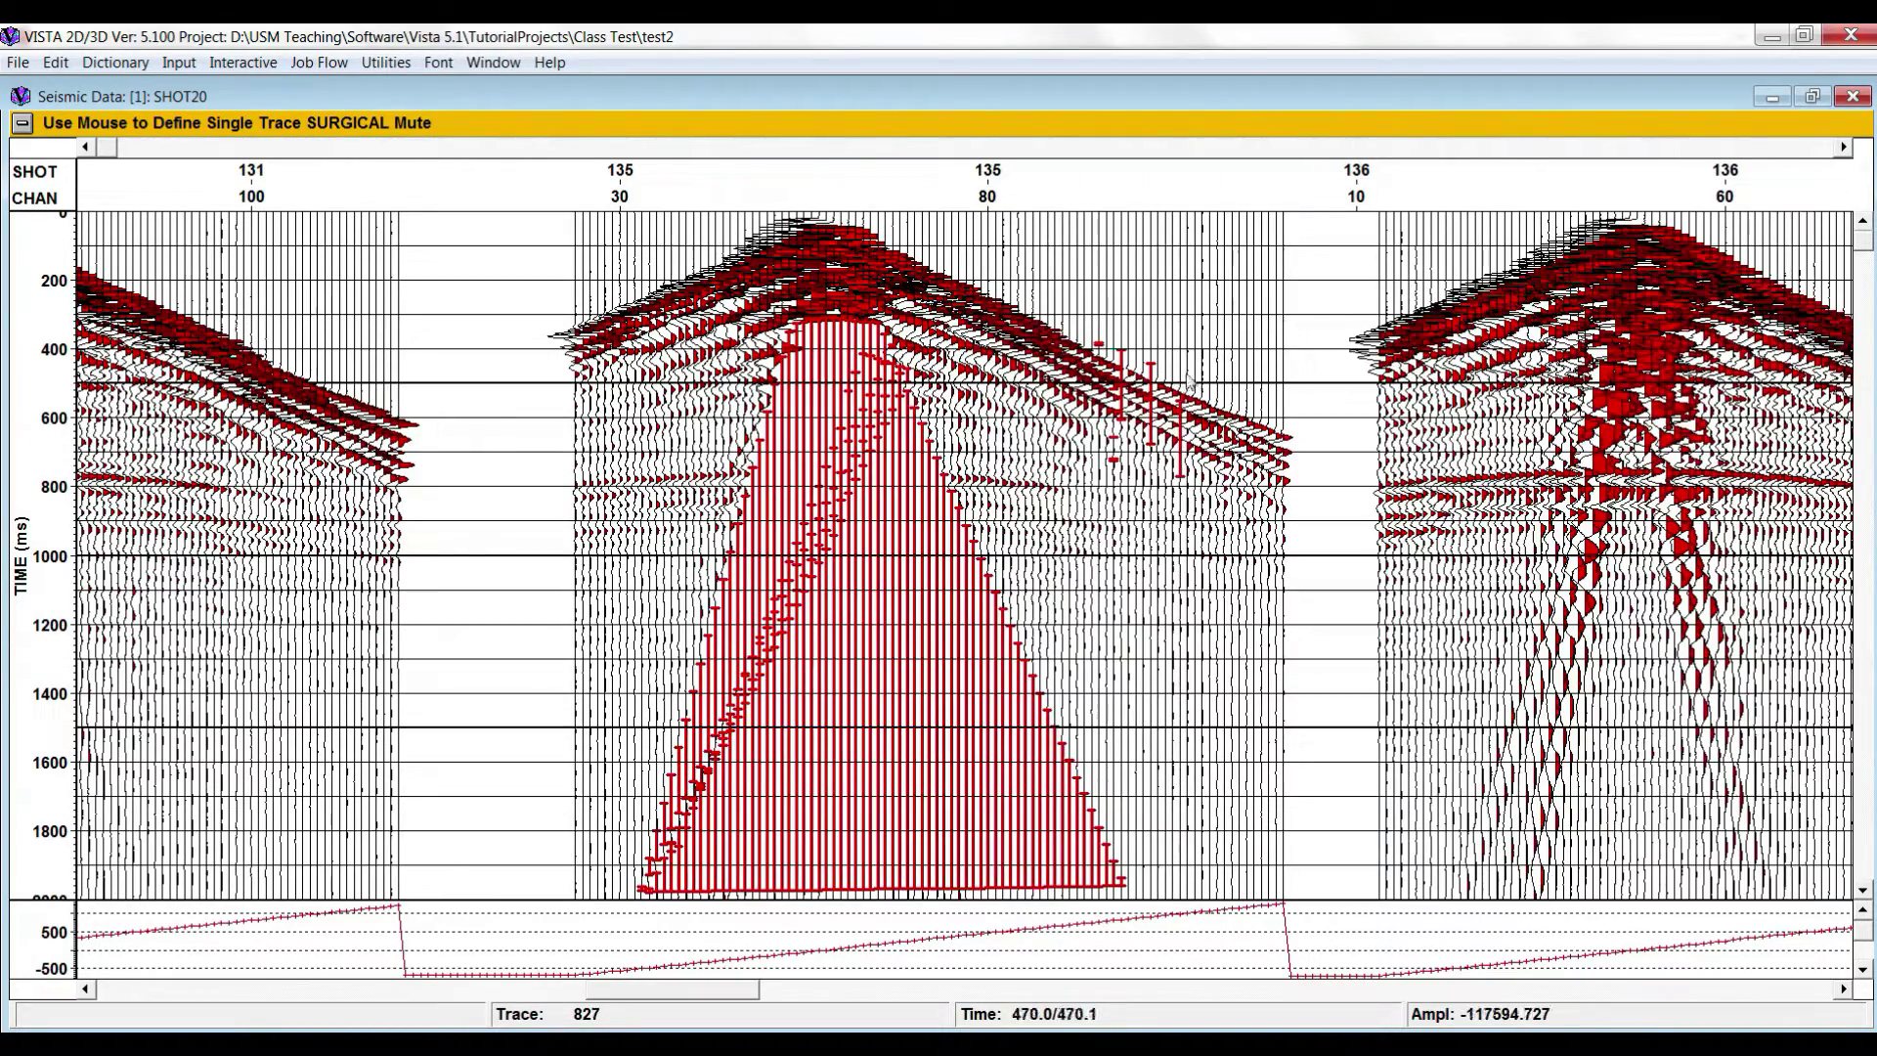
{"action": "left_click_drag", "start_coordinate": [1186, 376], "coordinate": [1186, 479]}
{"action": "left_click_drag", "start_coordinate": [1224, 406], "coordinate": [1224, 466]}
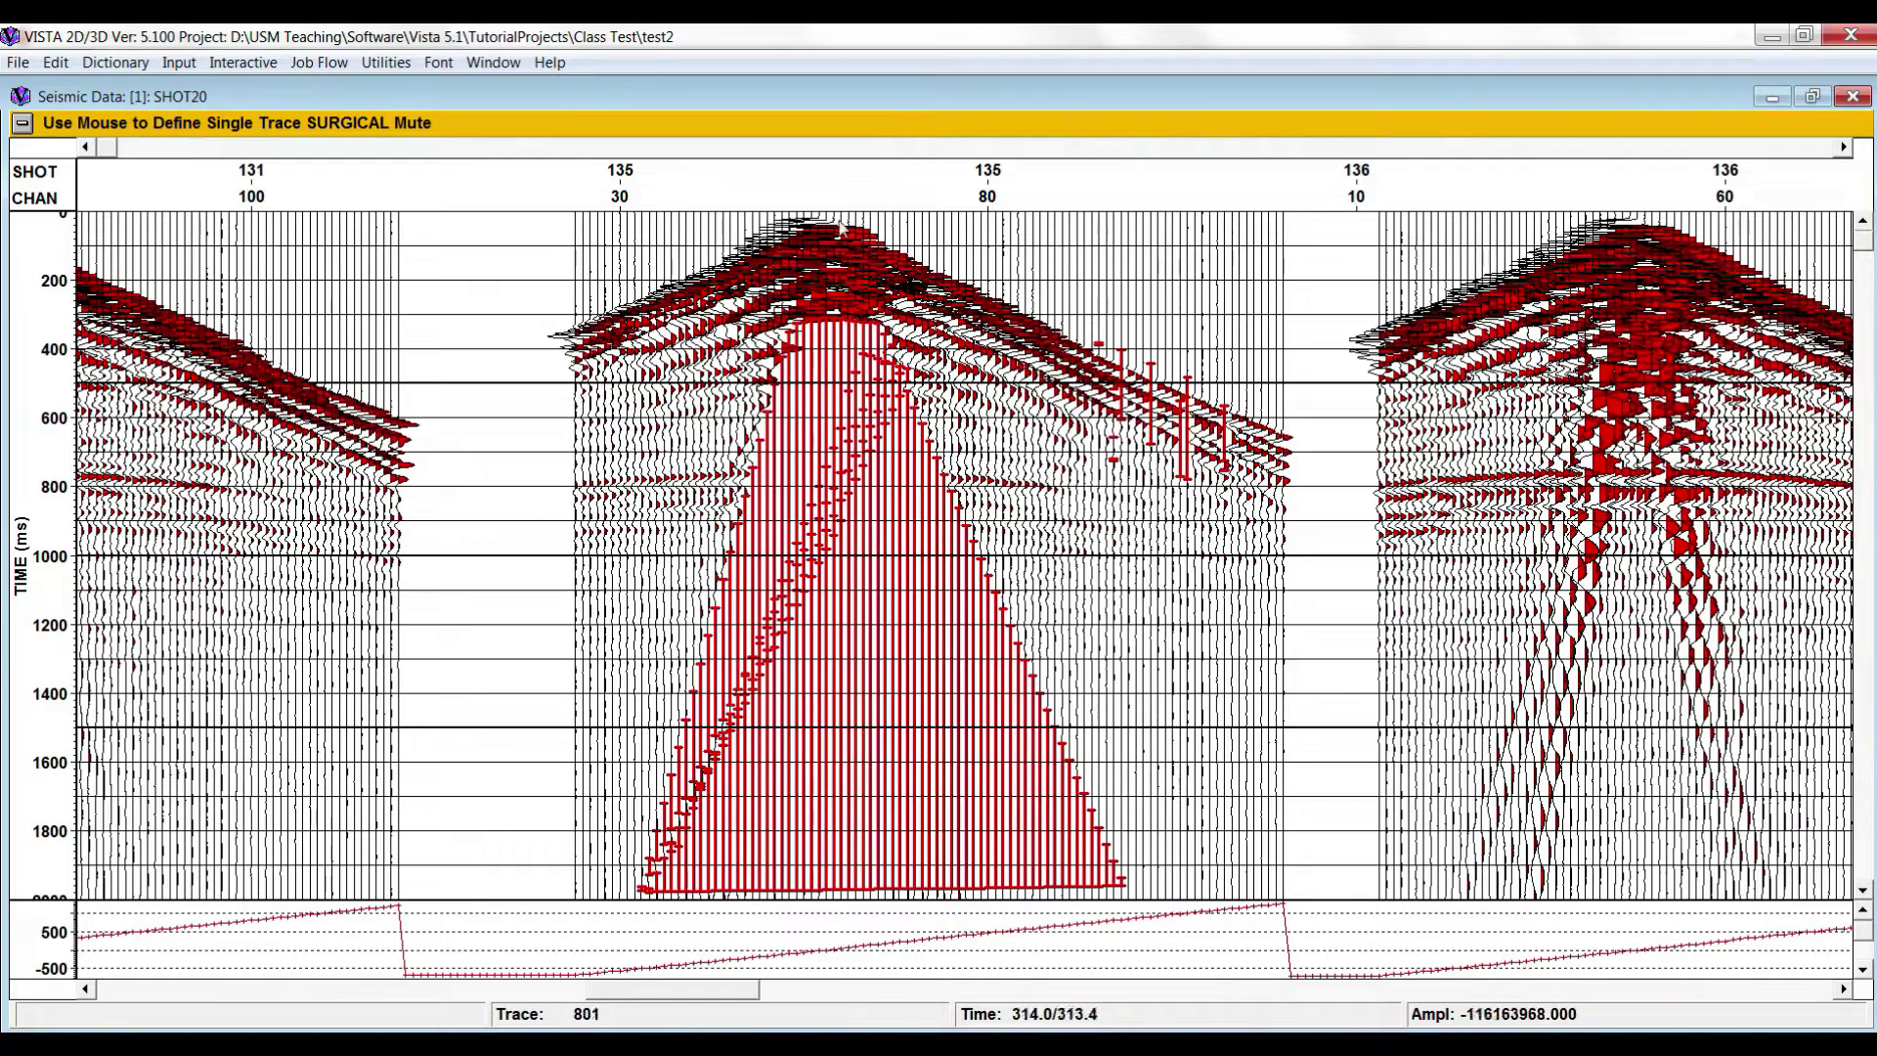
{"action": "left_click", "coordinate": [23, 123]}
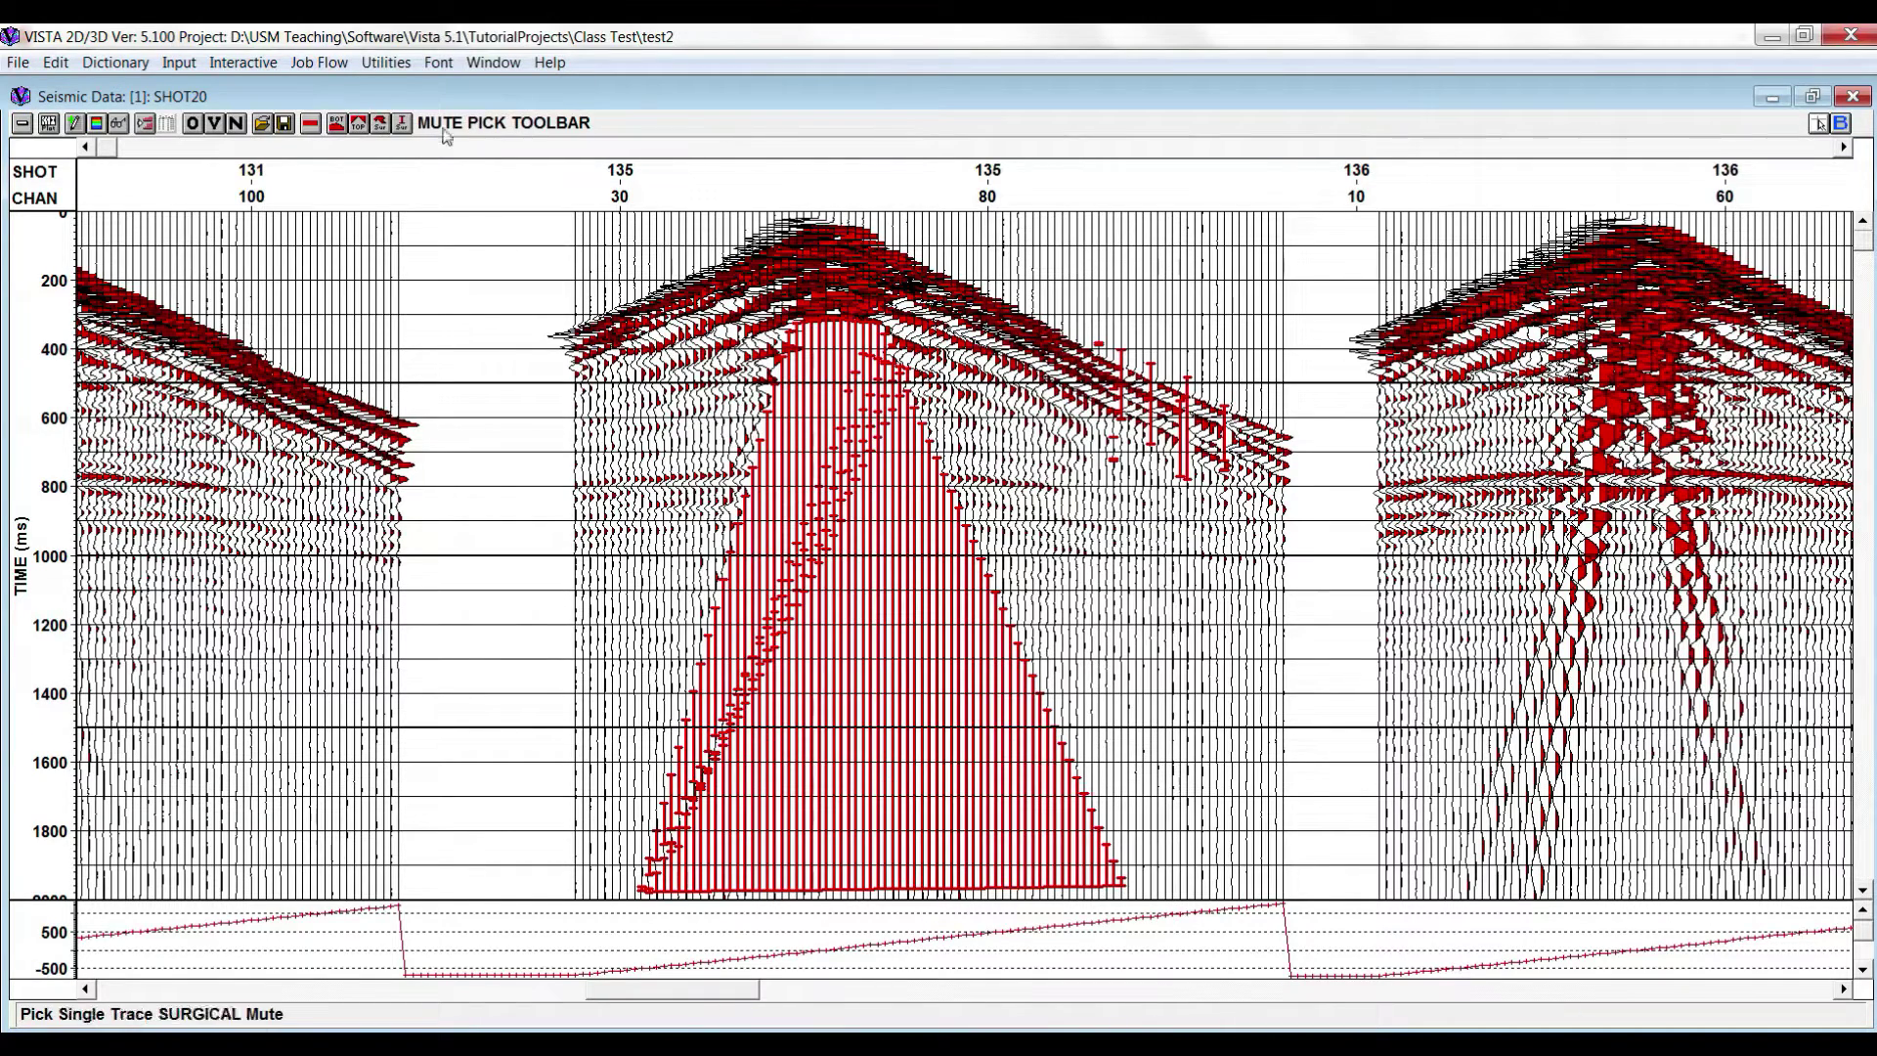
{"action": "left_click", "coordinate": [22, 123]}
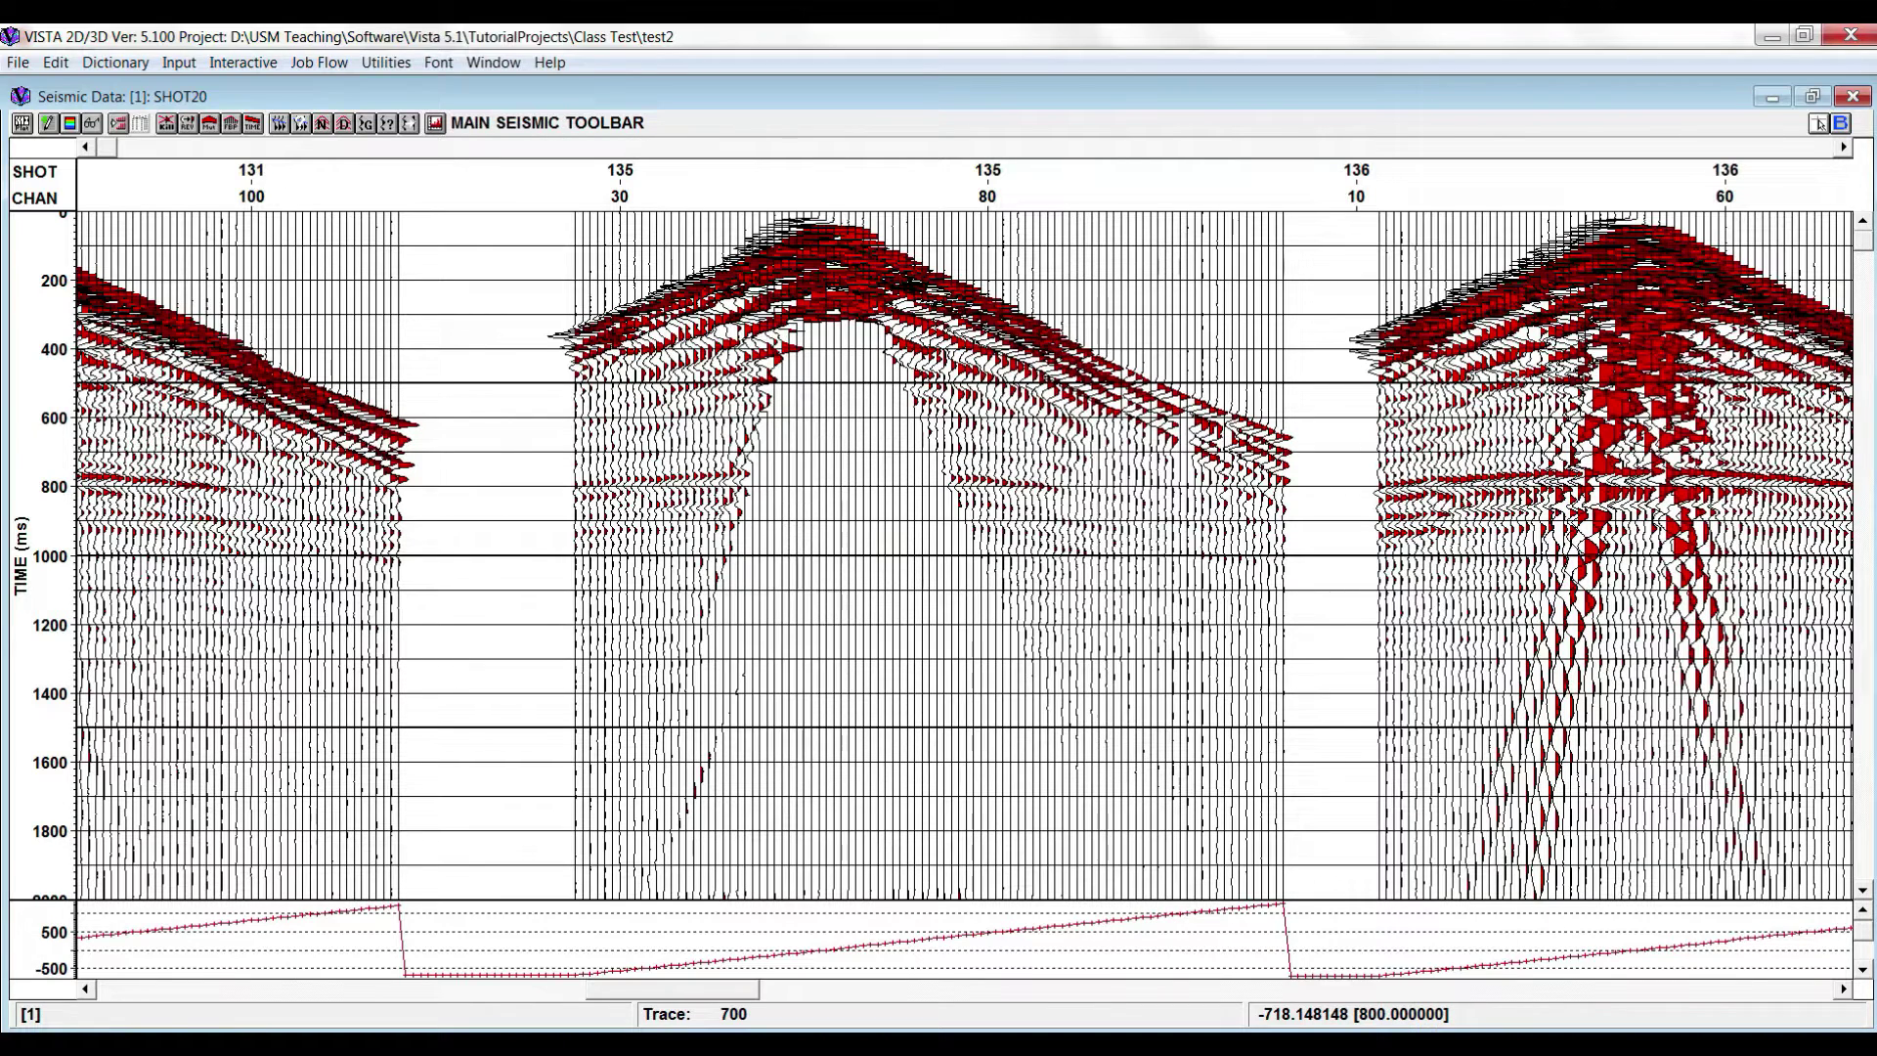
- Switch to the PowerPoint slide show and read the slides from Mutes through First Break Picking, glancing at Time Gate
{"action": "left_click", "coordinate": [318, 977]}
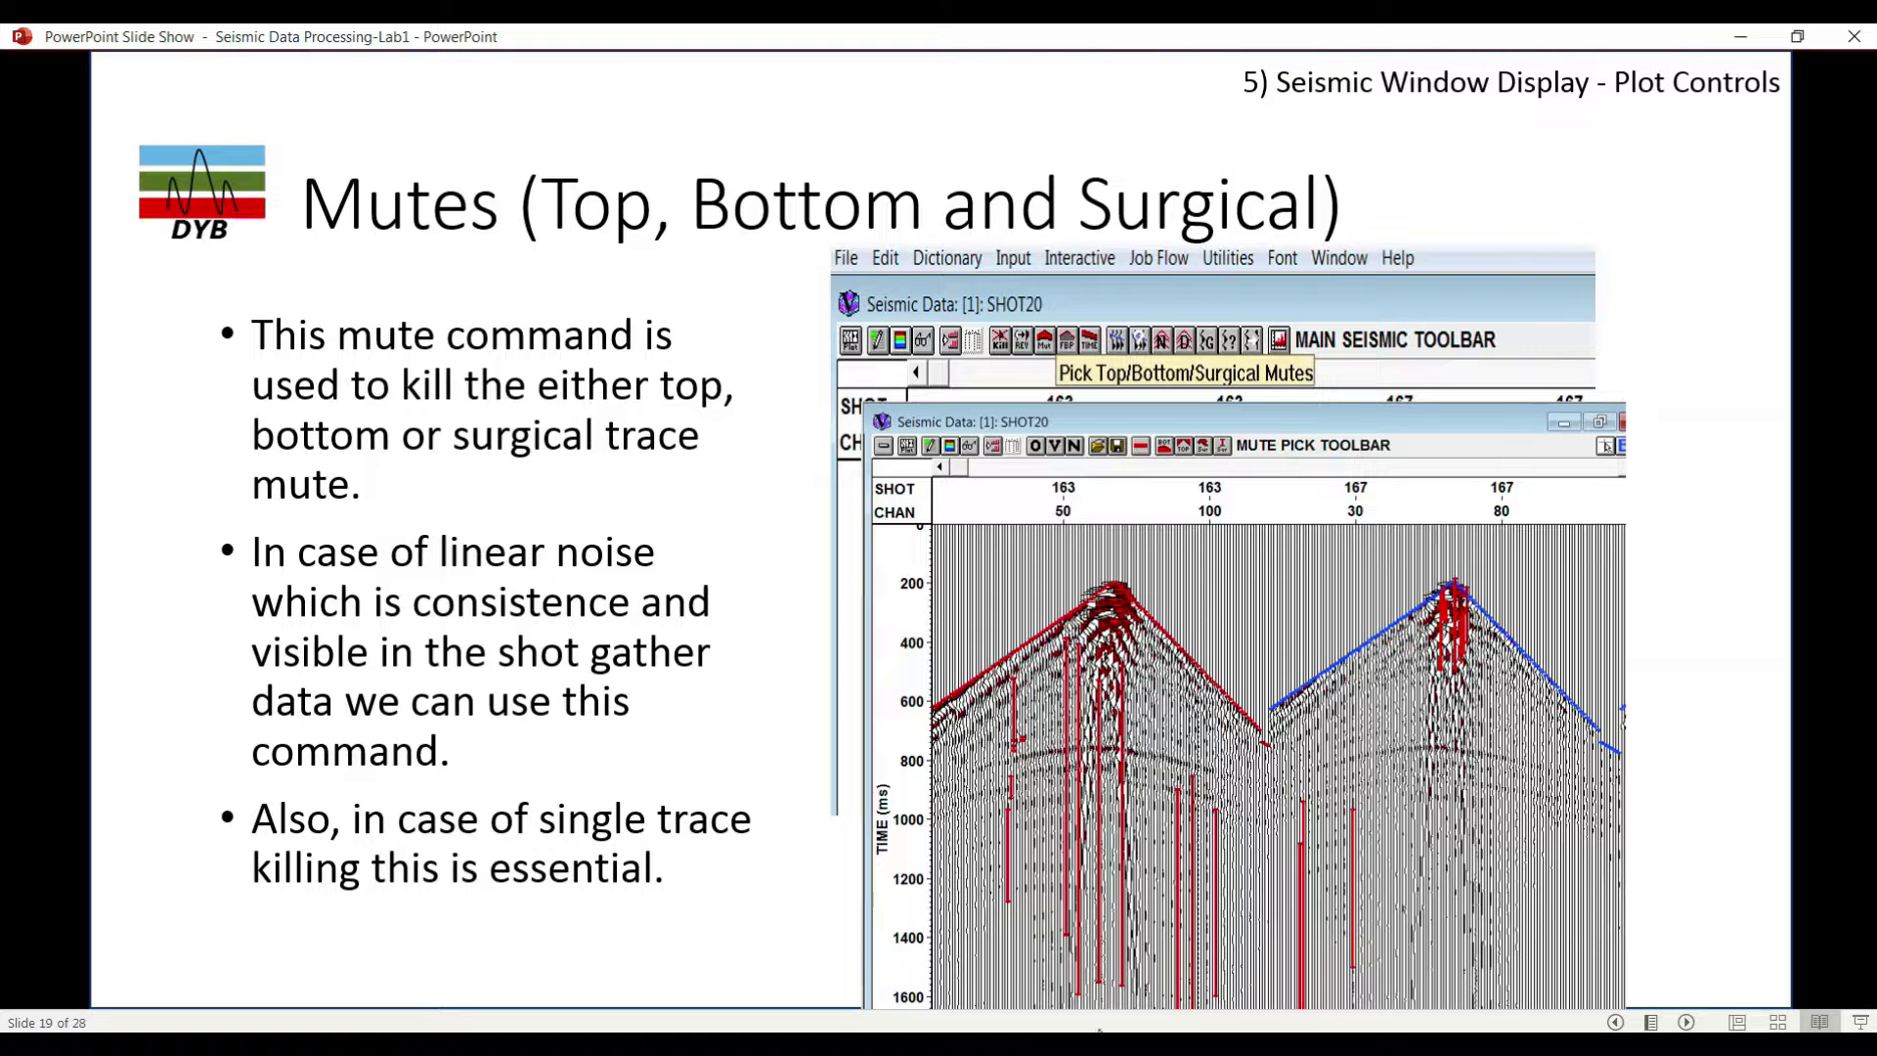
{"action": "left_click", "coordinate": [1589, 762]}
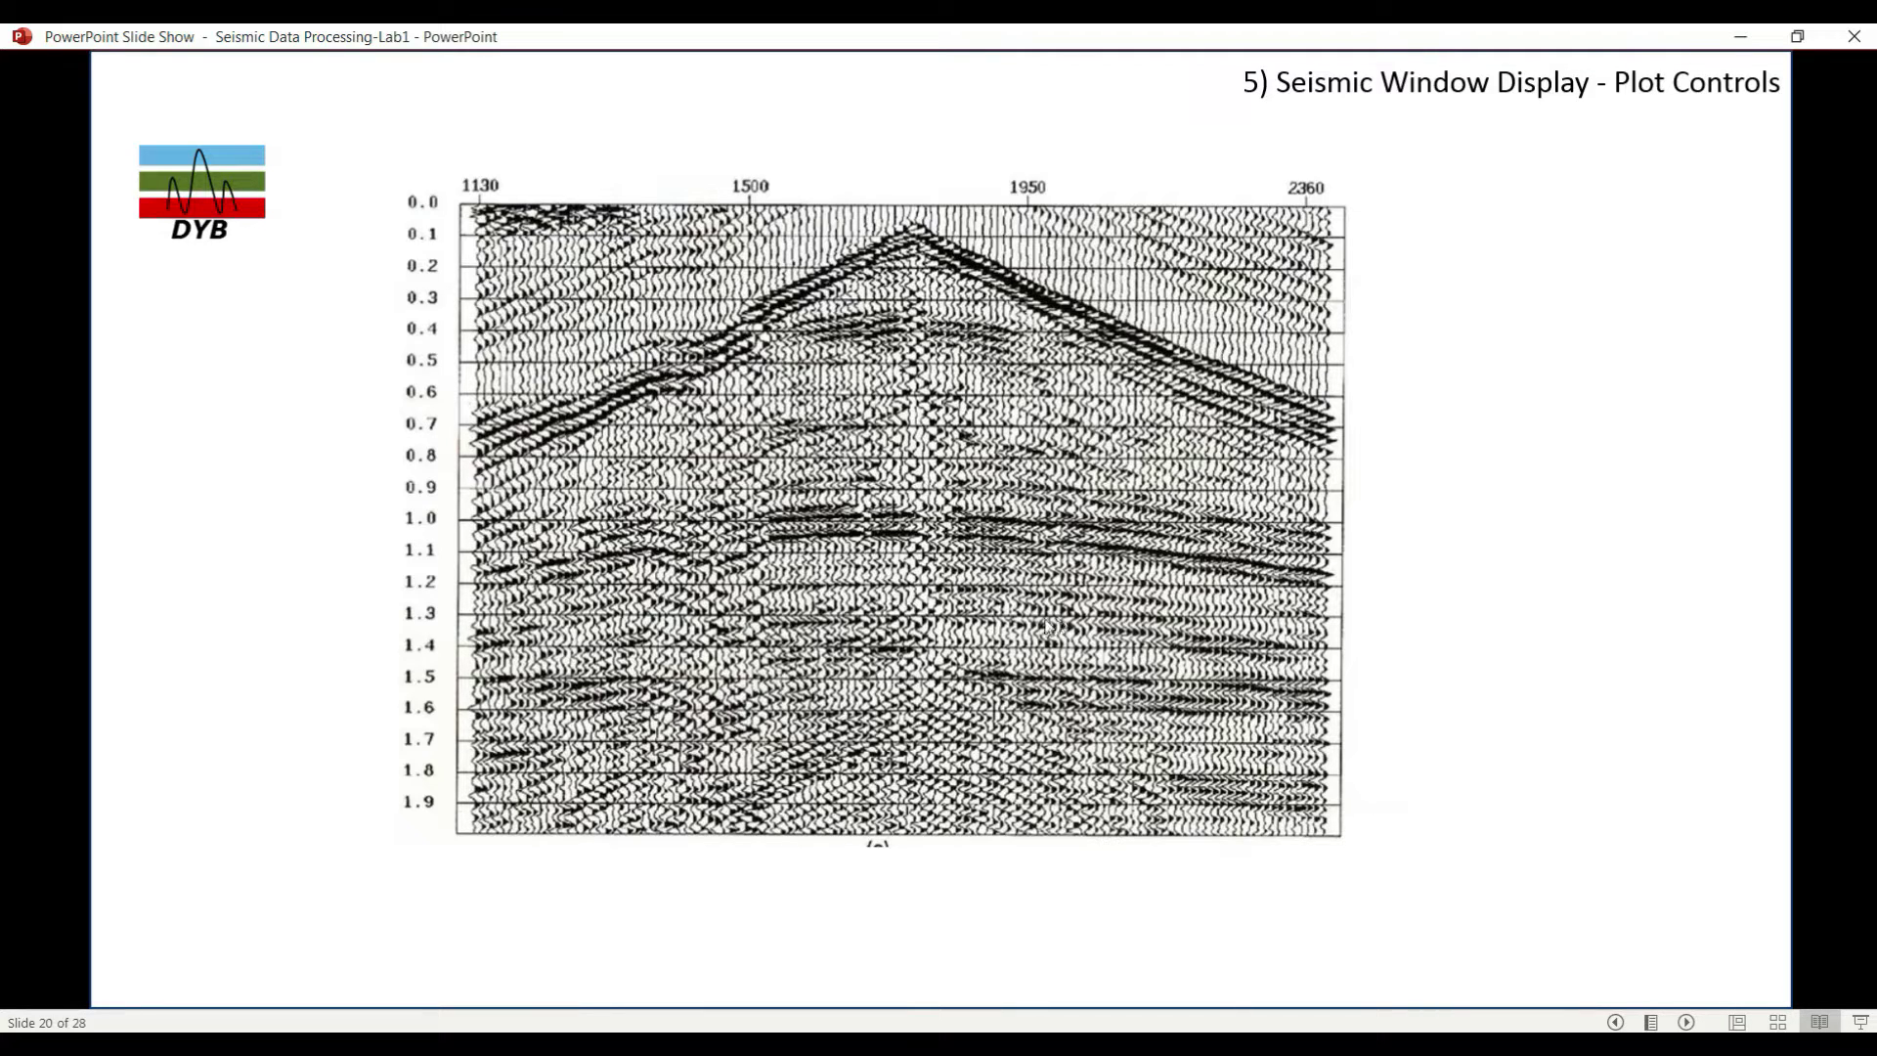
{"action": "left_click", "coordinate": [1087, 641]}
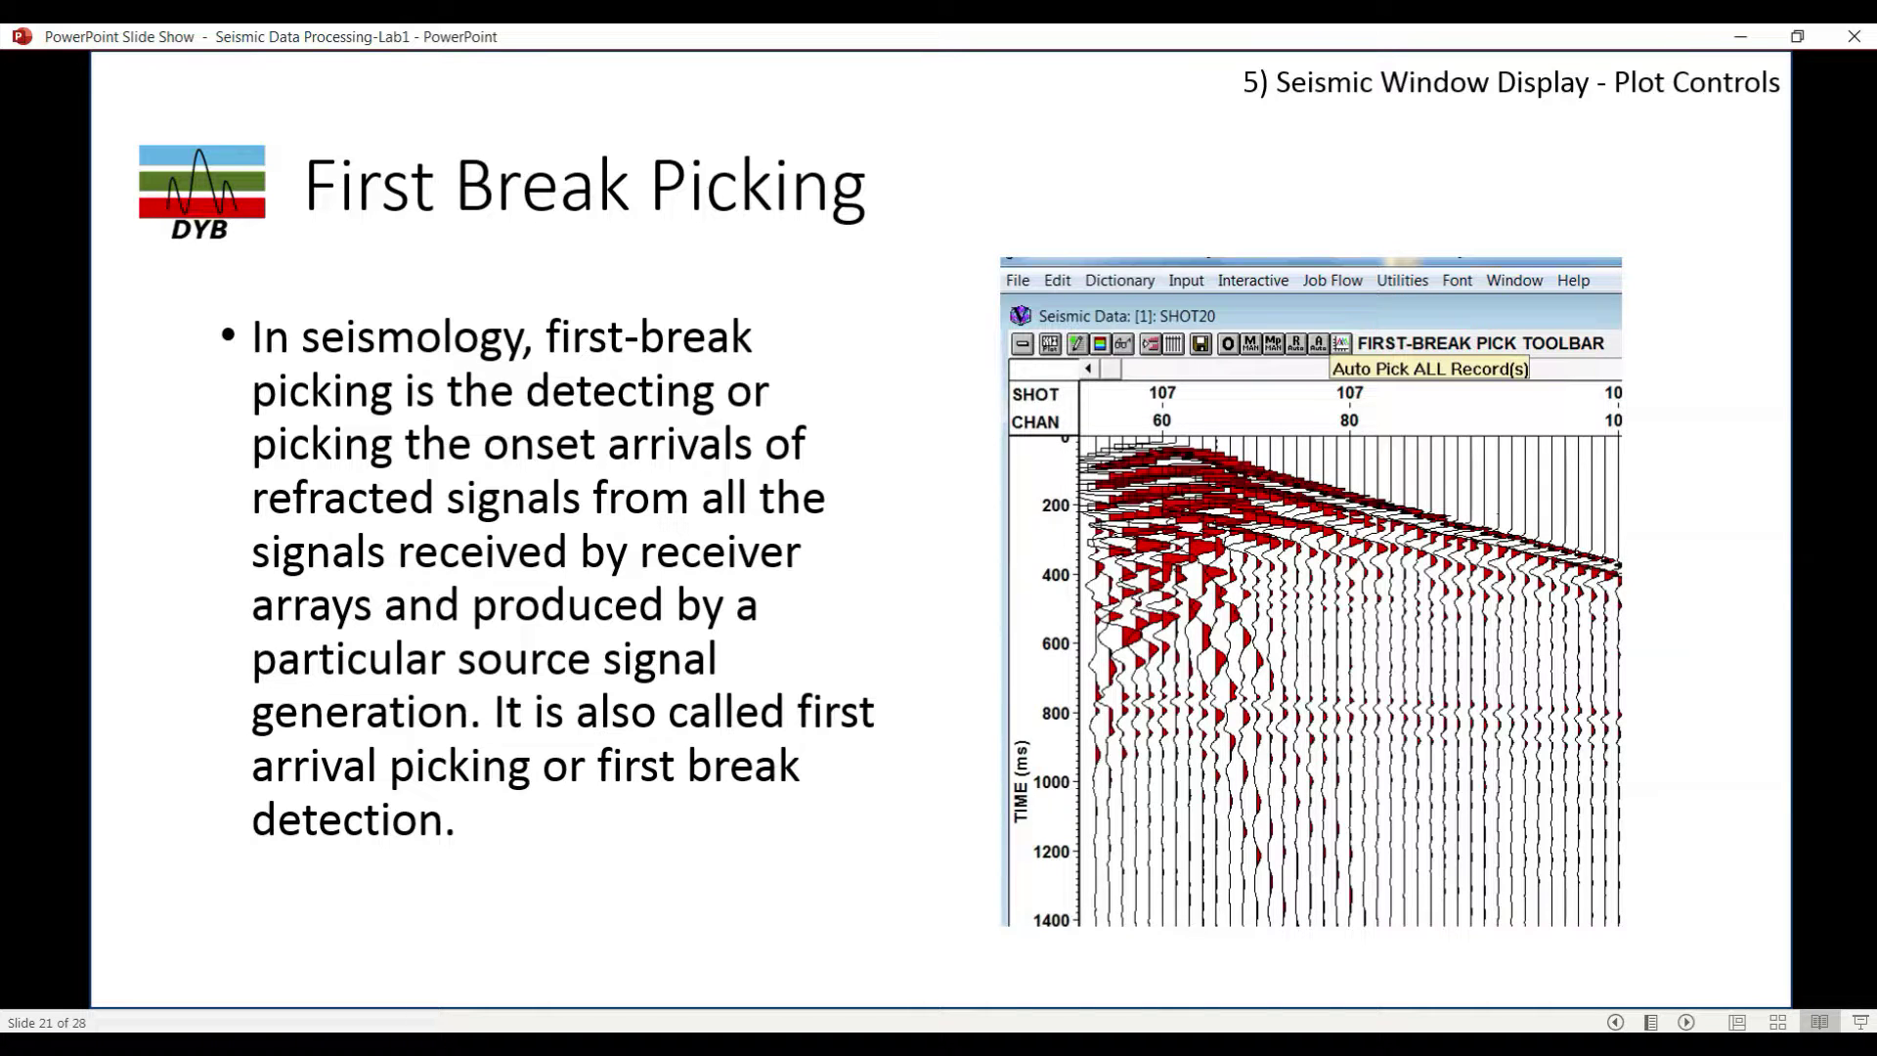
{"action": "key", "text": "Right"}
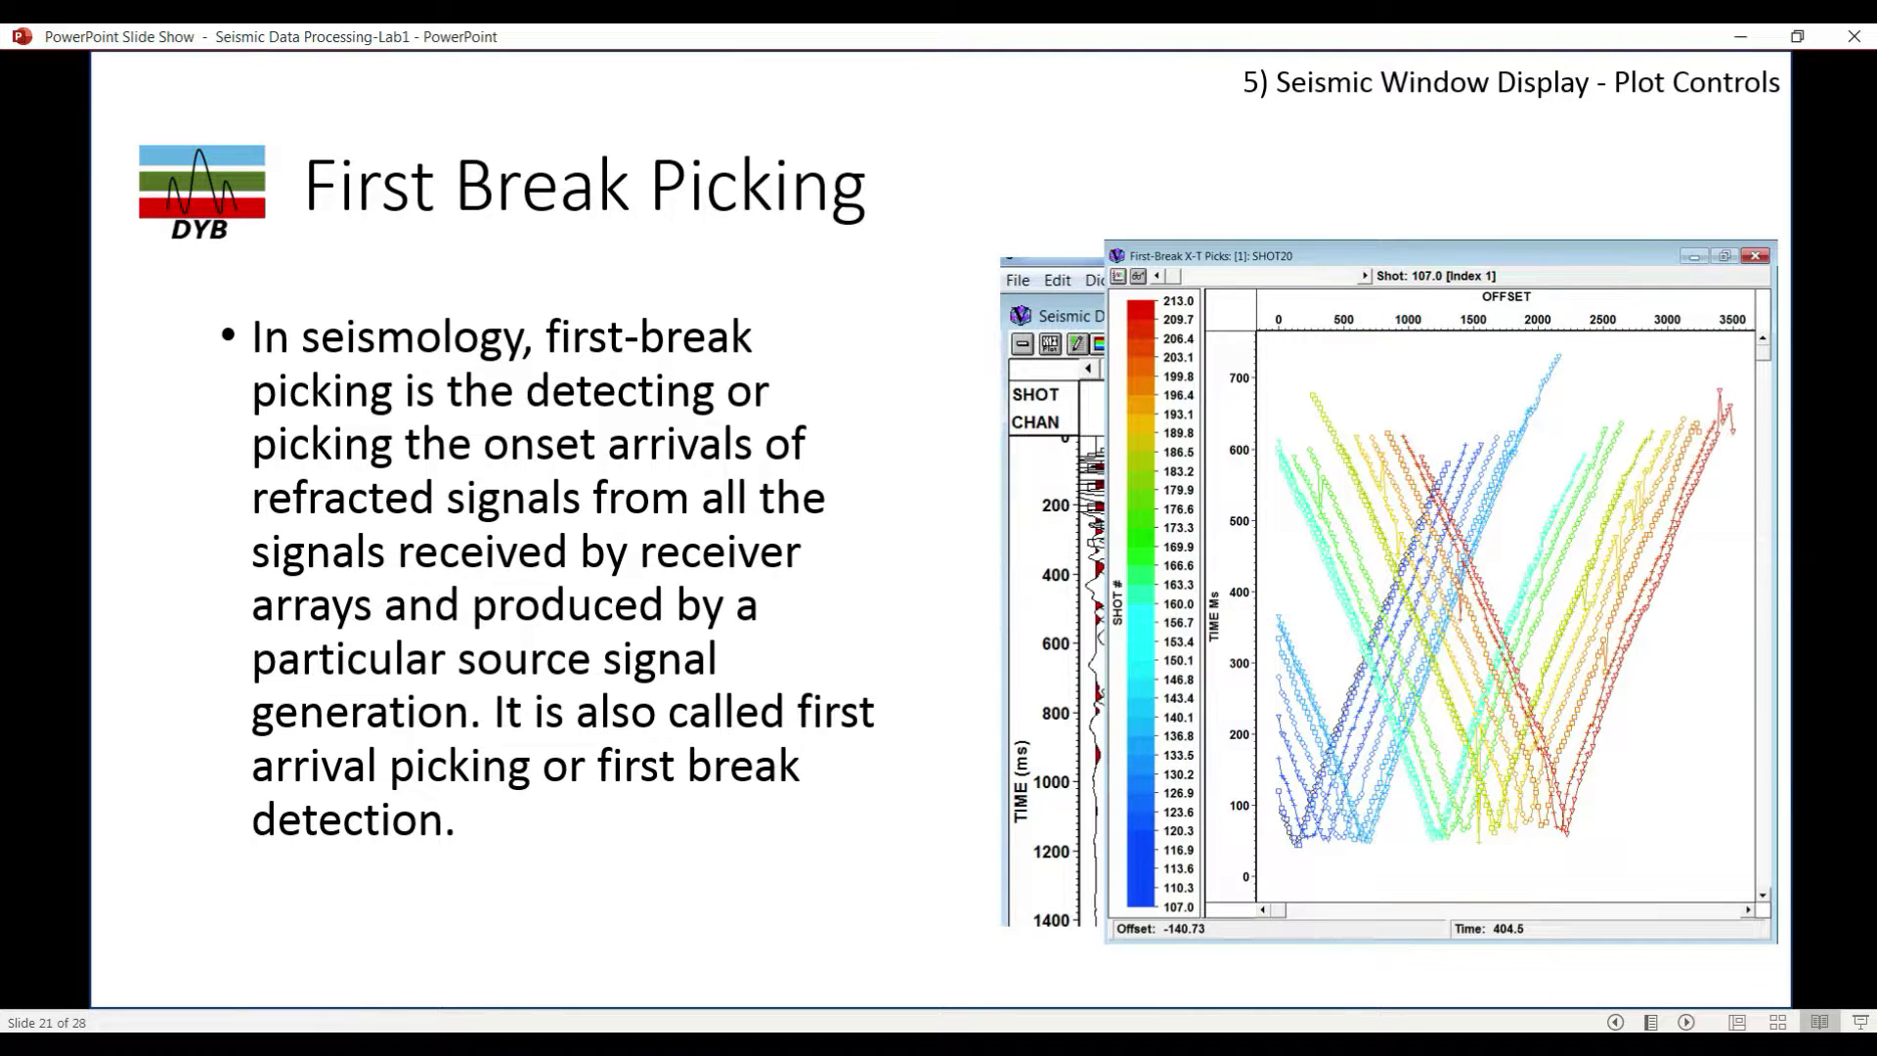
{"action": "key", "text": "Right"}
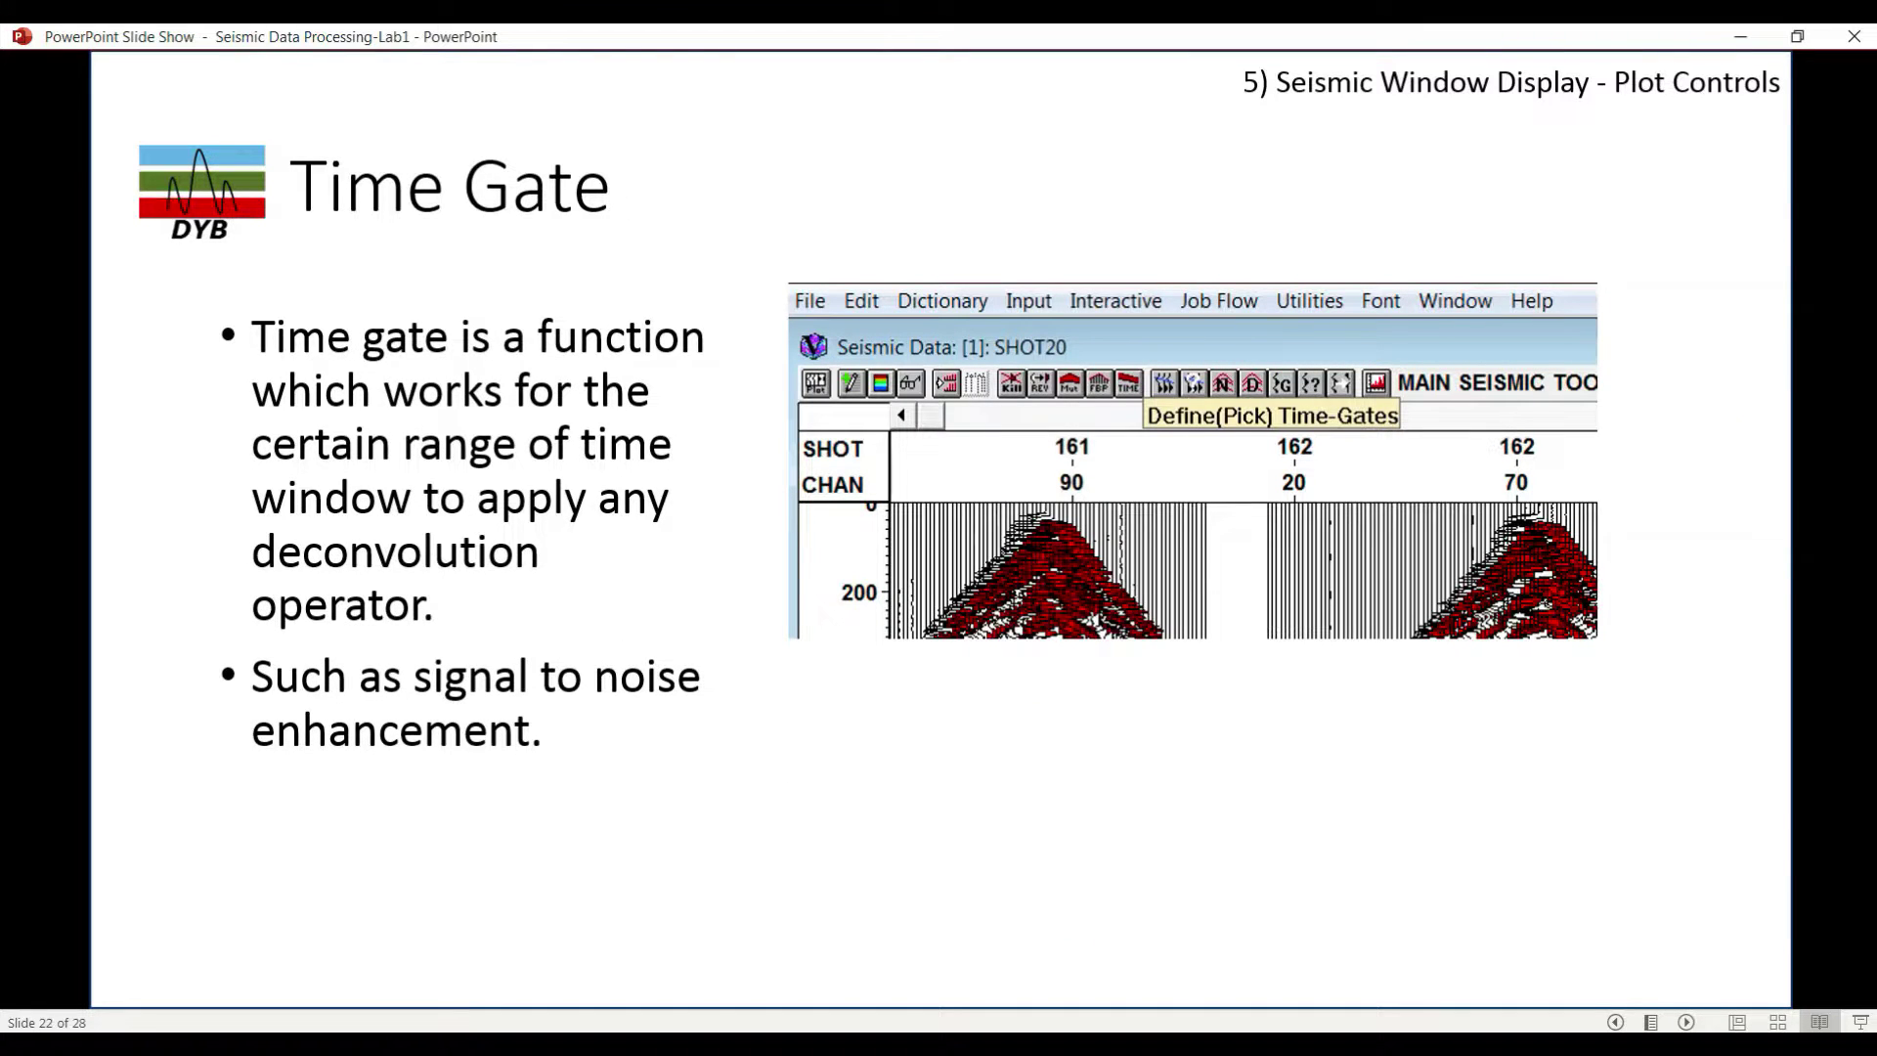
{"action": "key", "text": "Left"}
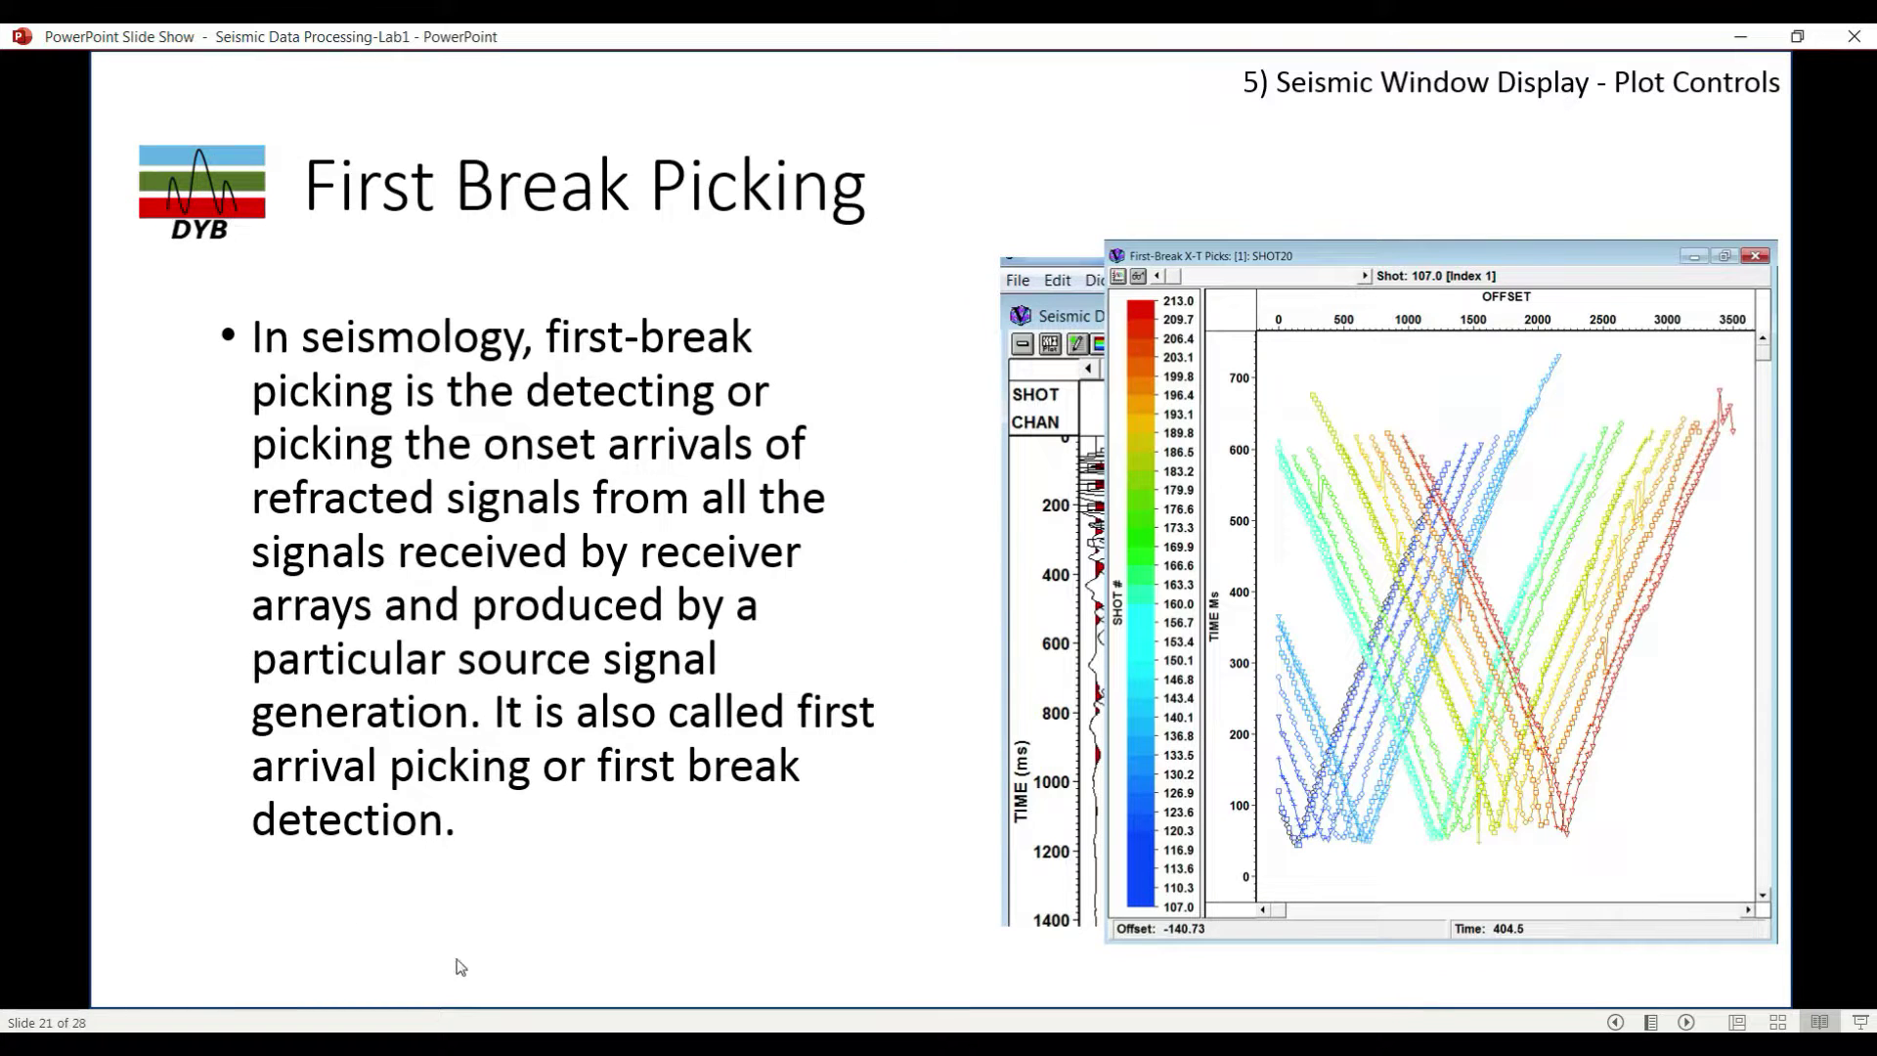
- Switch back to VISTA and reopen the SHOT20 seismic display, showing the gather of shot 167
{"action": "key", "text": "alt+Tab"}
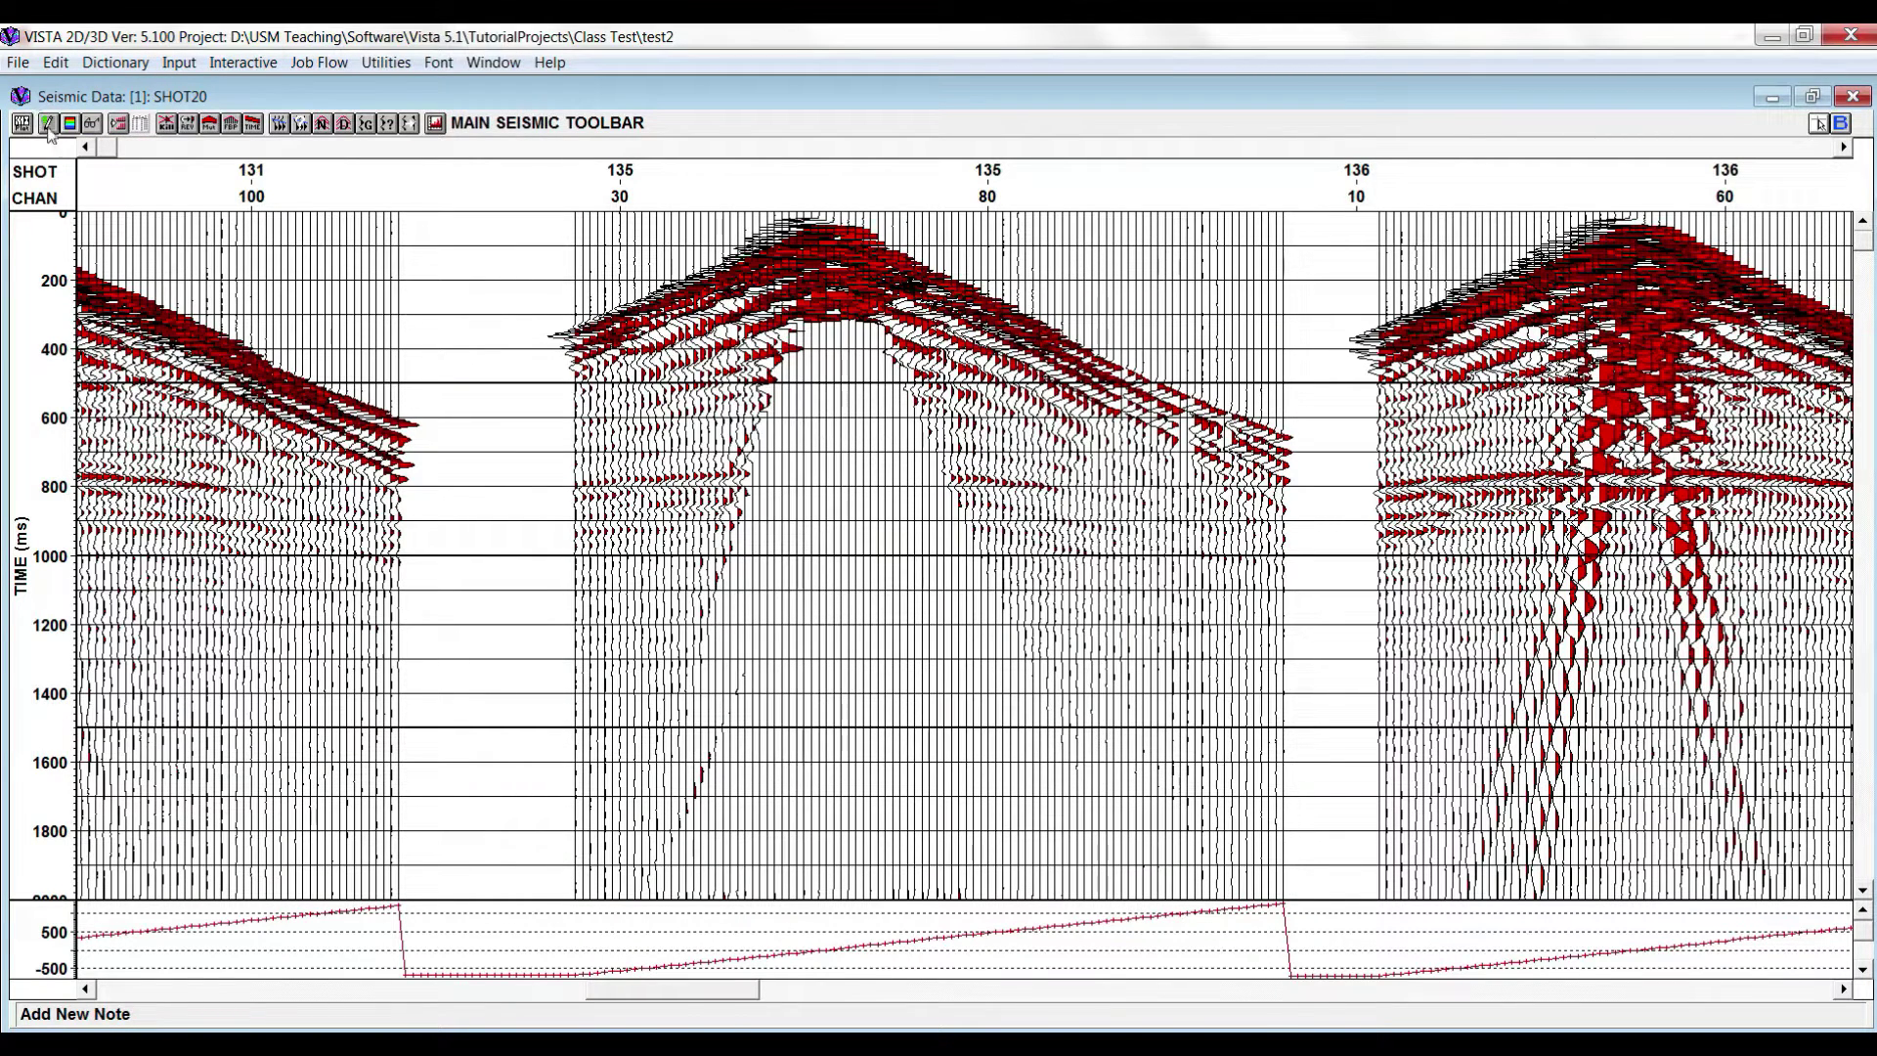
{"action": "left_click", "coordinate": [1852, 98]}
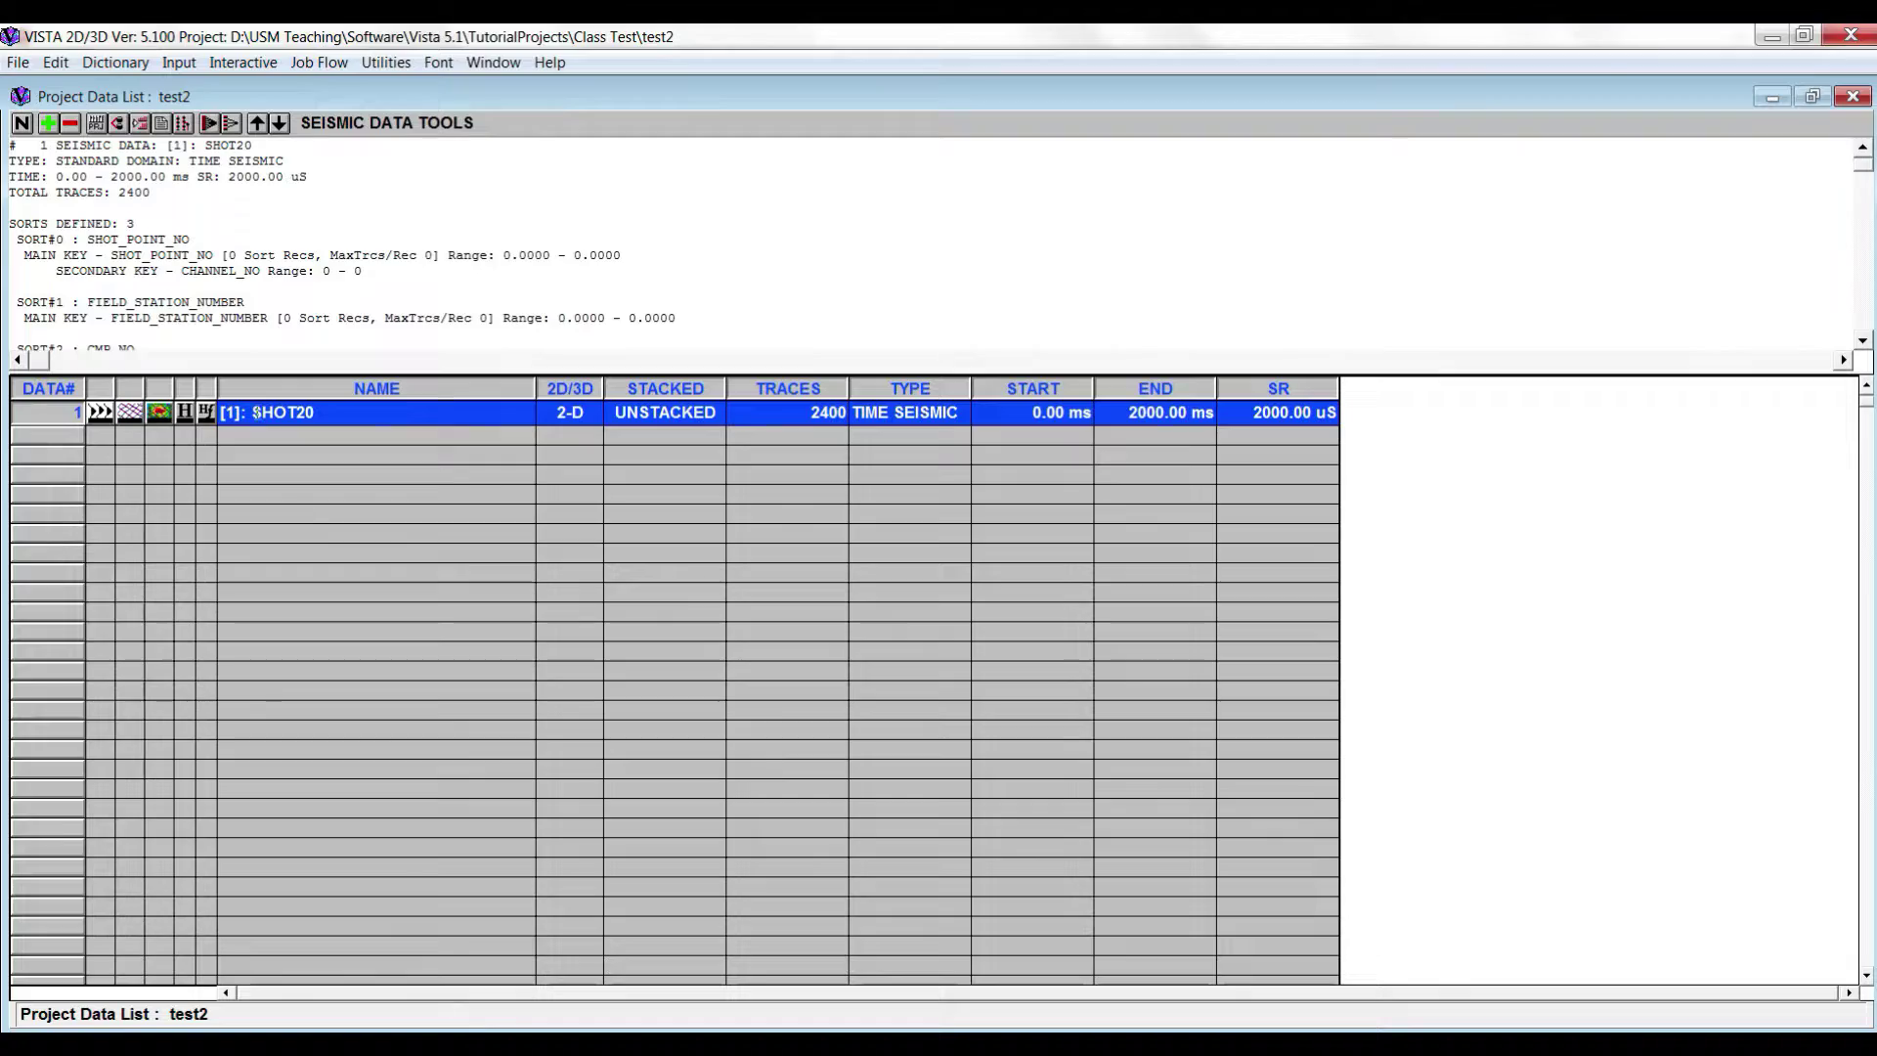
{"action": "left_click", "coordinate": [111, 420]}
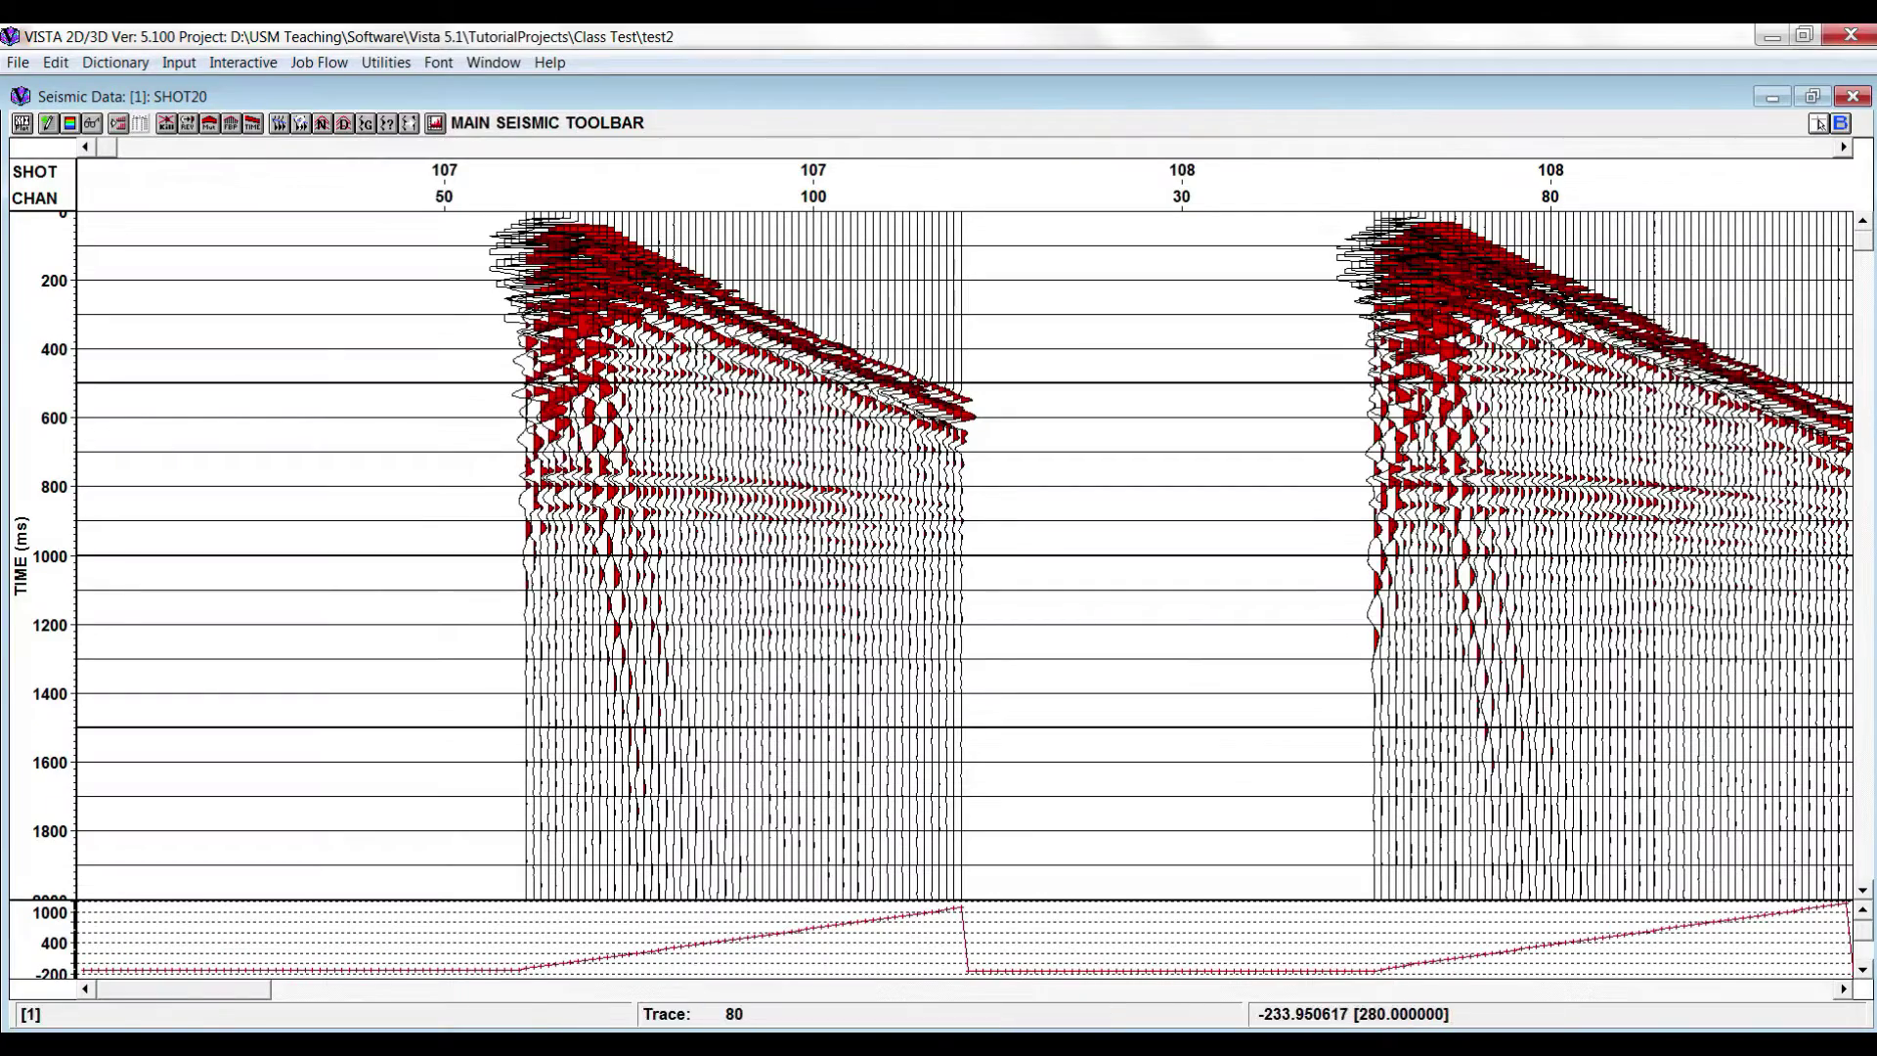
{"action": "left_click_drag", "start_coordinate": [231, 992], "coordinate": [1095, 992]}
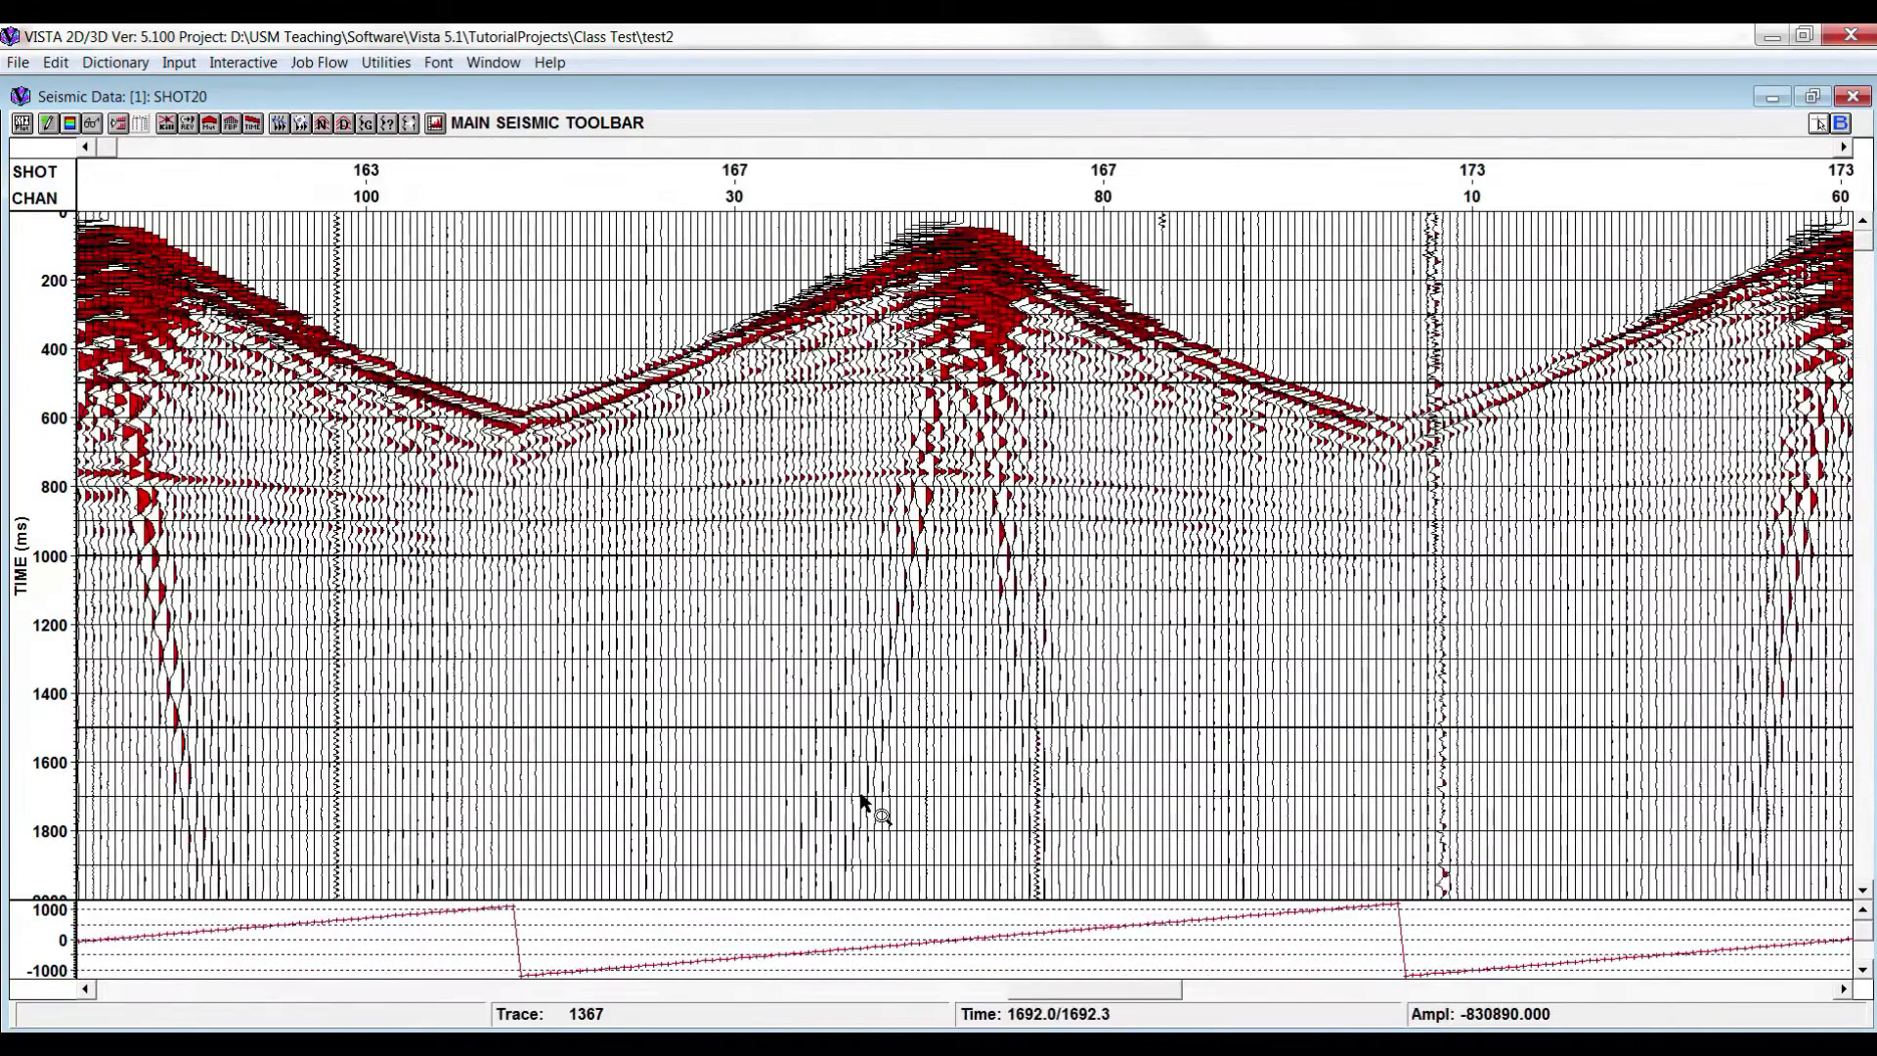
- Manually pick the first breaks along the first arrivals of shot 107, reaching about 550 ms at channel 120
{"action": "left_click", "coordinate": [231, 130]}
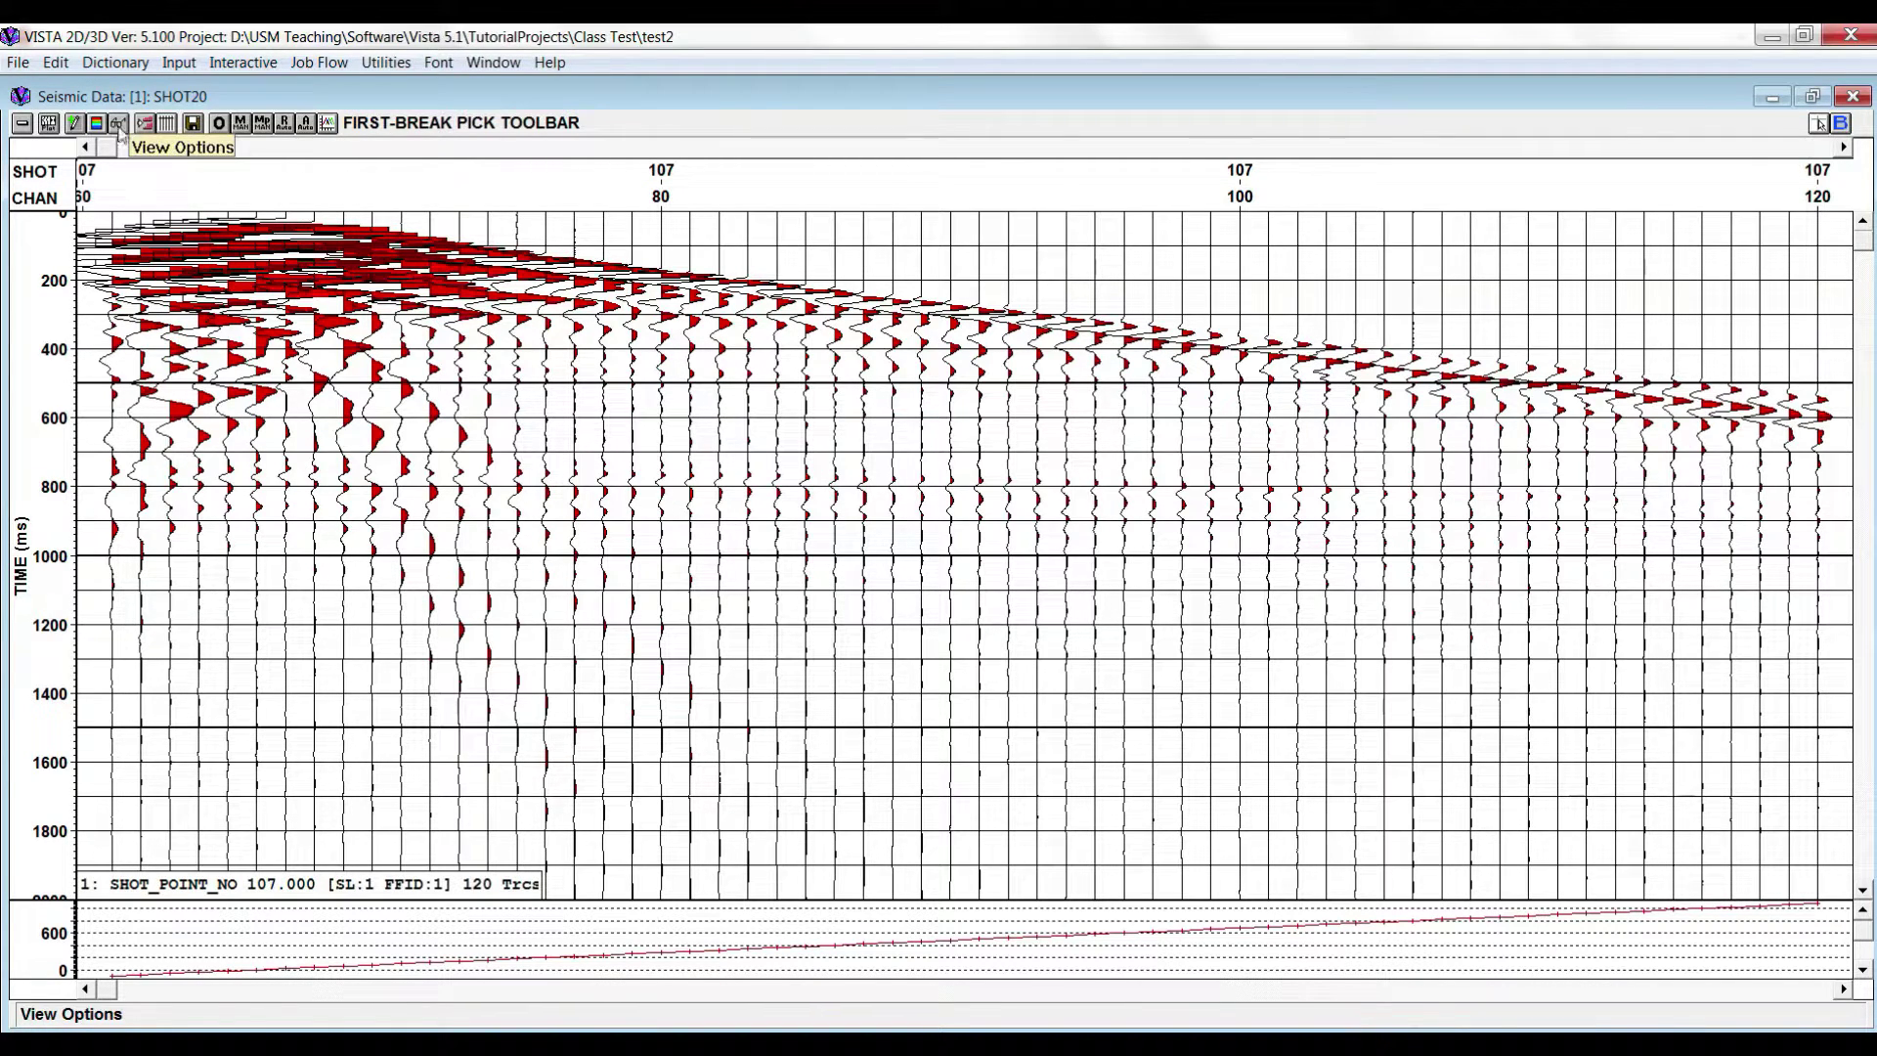
{"action": "left_click", "coordinate": [241, 123]}
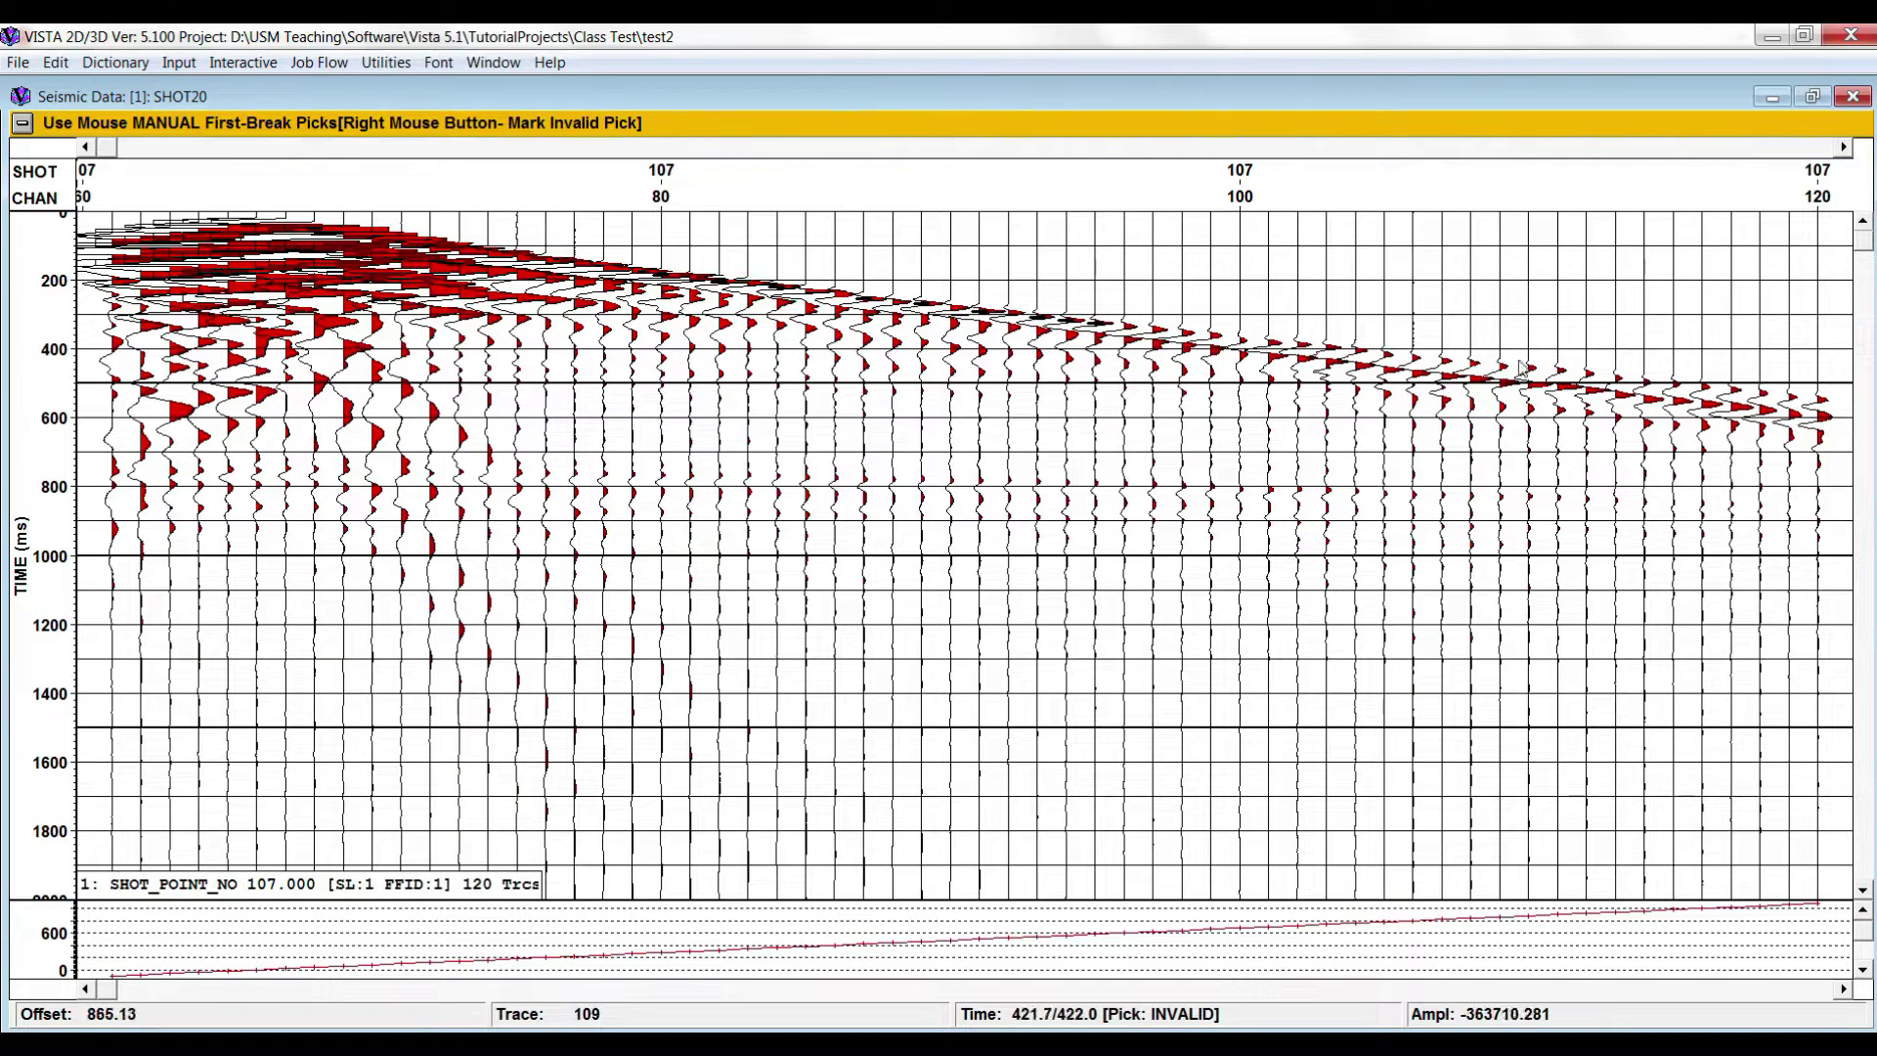
{"action": "left_click_drag", "start_coordinate": [1661, 376], "coordinate": [1665, 385]}
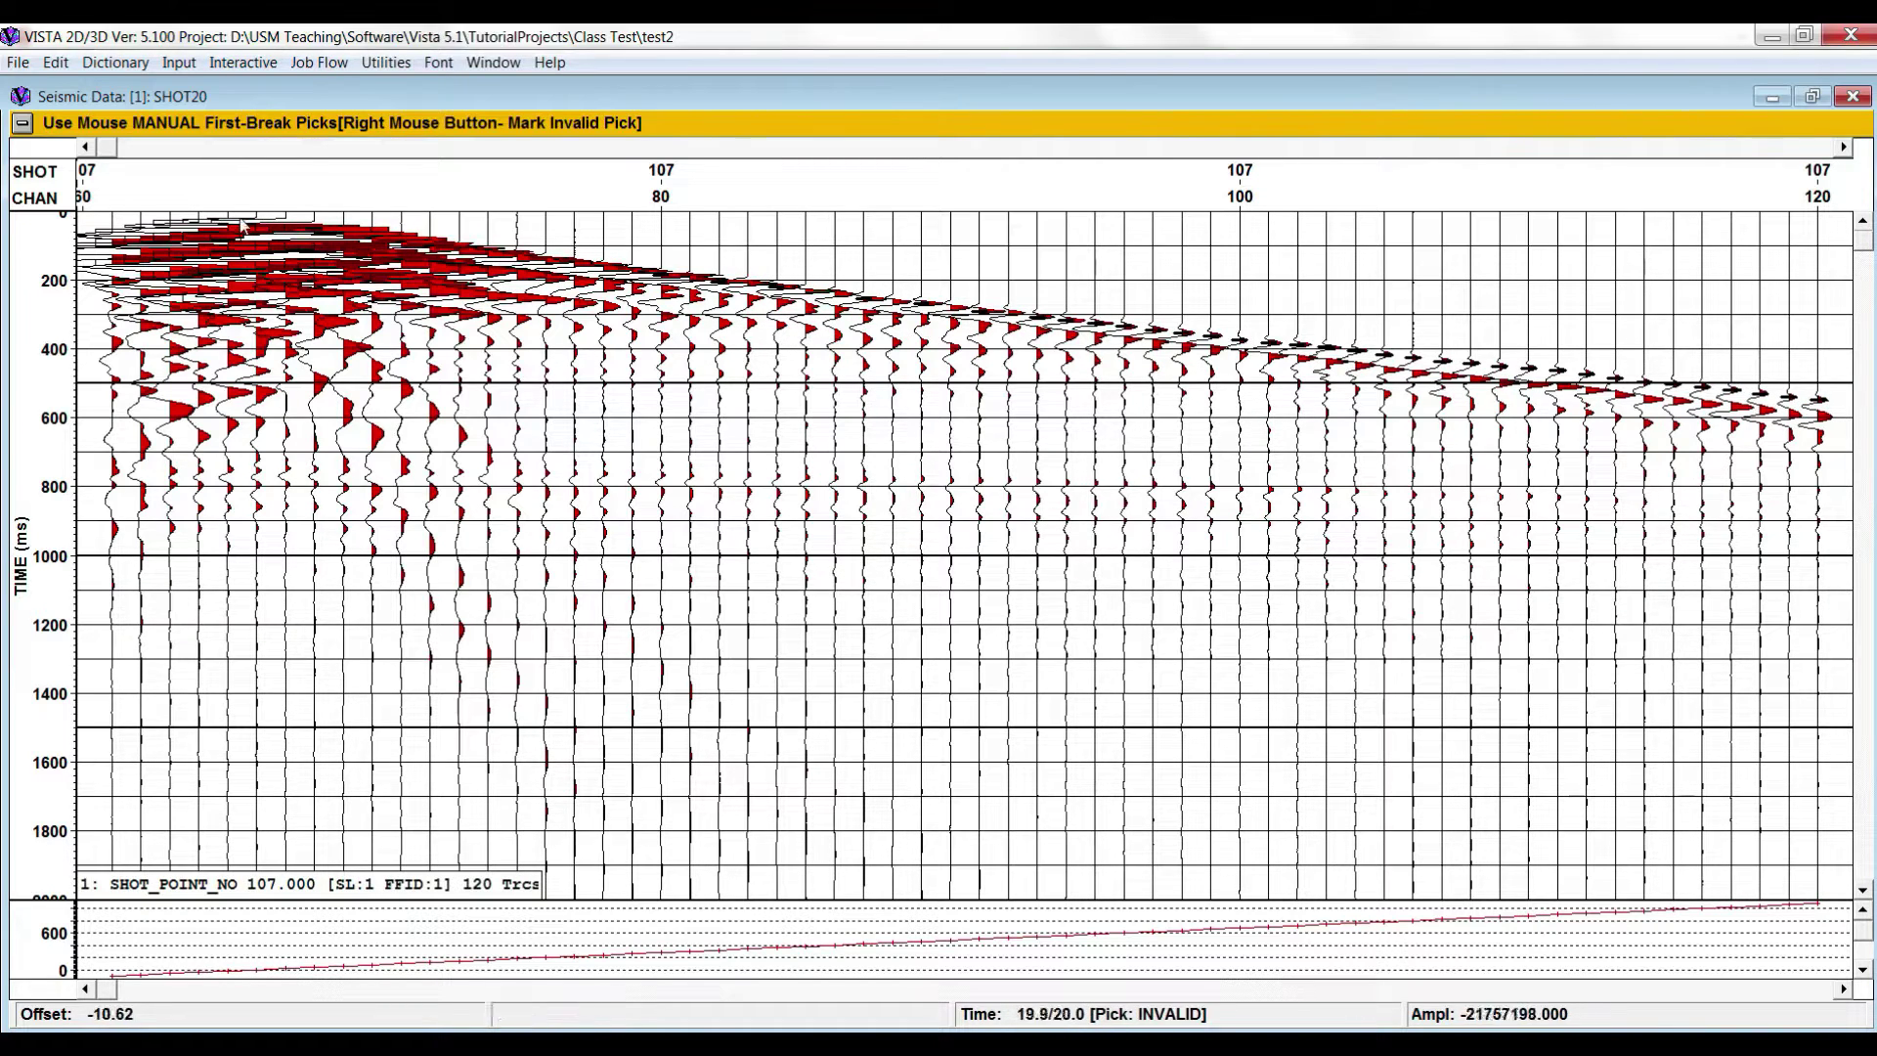
- Manually re-pick the near-offset first breaks of shot 107 and pick the first arrivals of shot 108 out to channel 120
{"action": "mouse_move", "coordinate": [241, 226]}
{"action": "left_mouse_down"}
{"action": "mouse_move", "coordinate": [285, 215]}
{"action": "mouse_move", "coordinate": [999, 317]}
{"action": "left_mouse_up"}
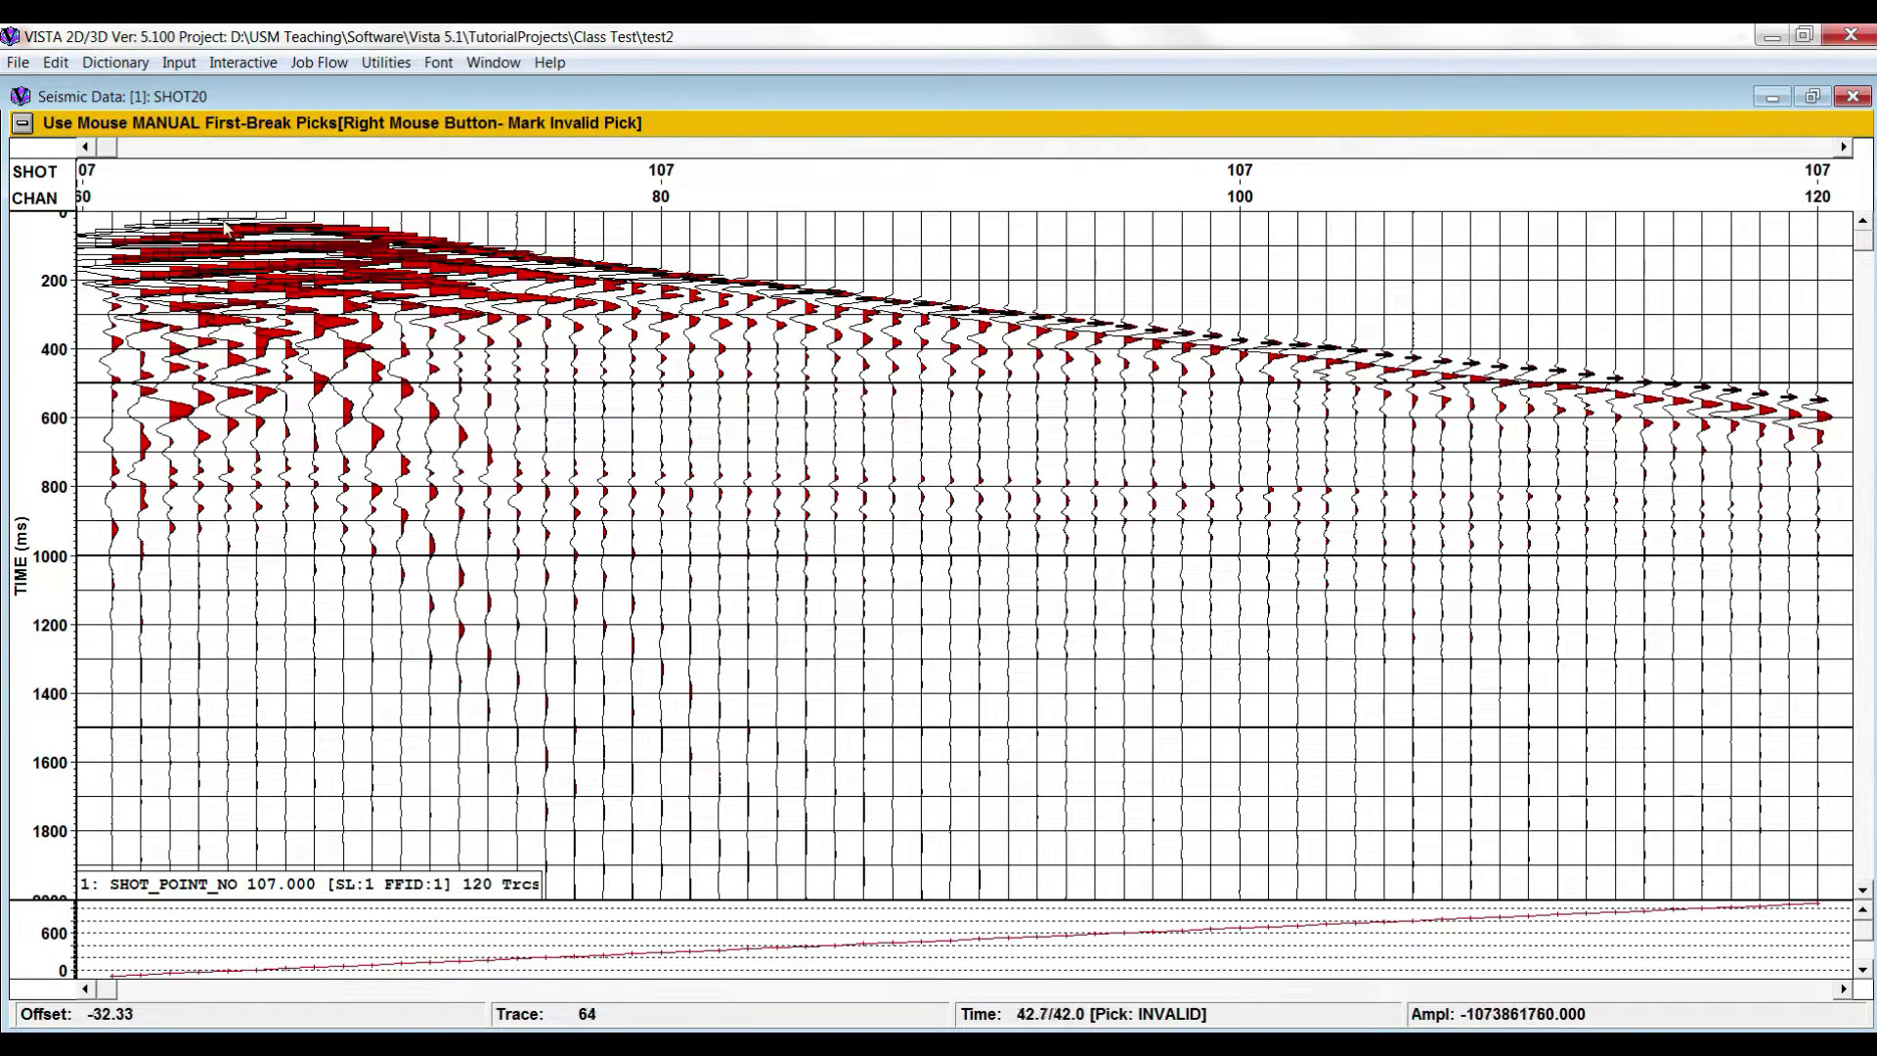
{"action": "left_click", "coordinate": [21, 122]}
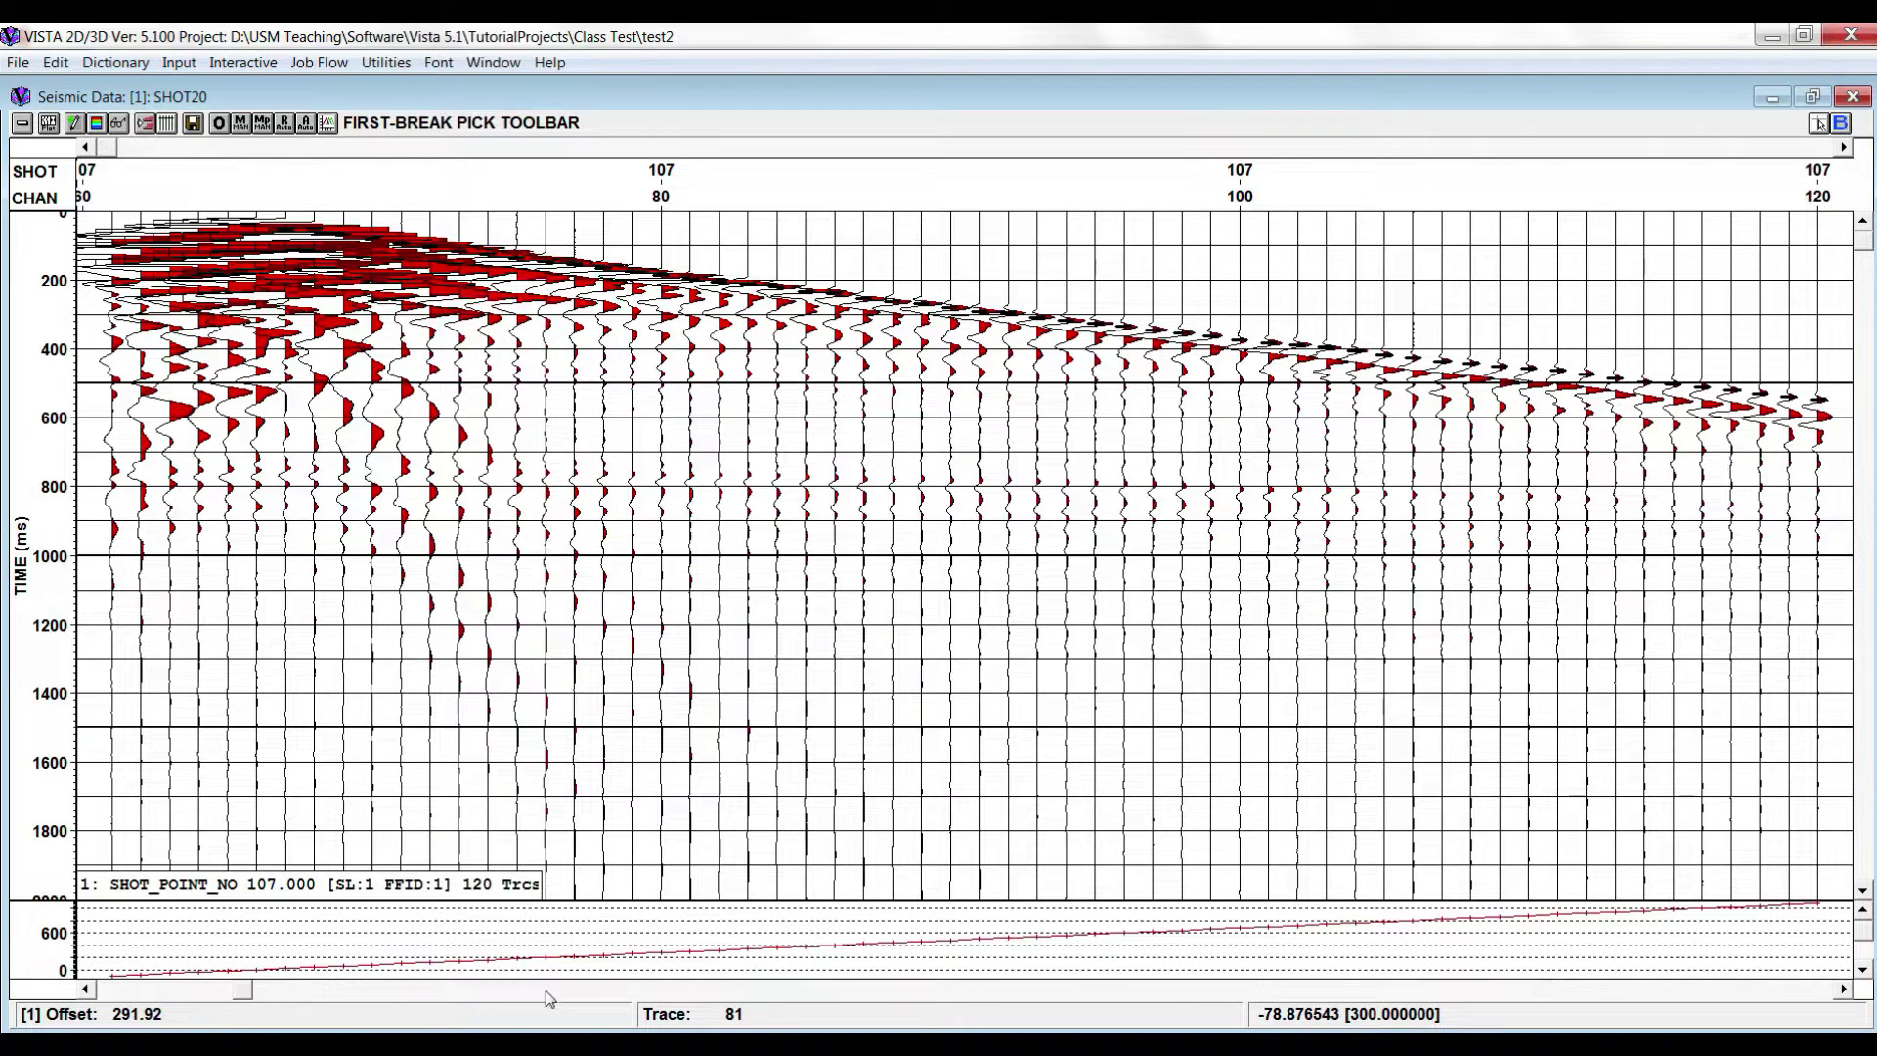
{"action": "left_click", "coordinate": [1842, 149]}
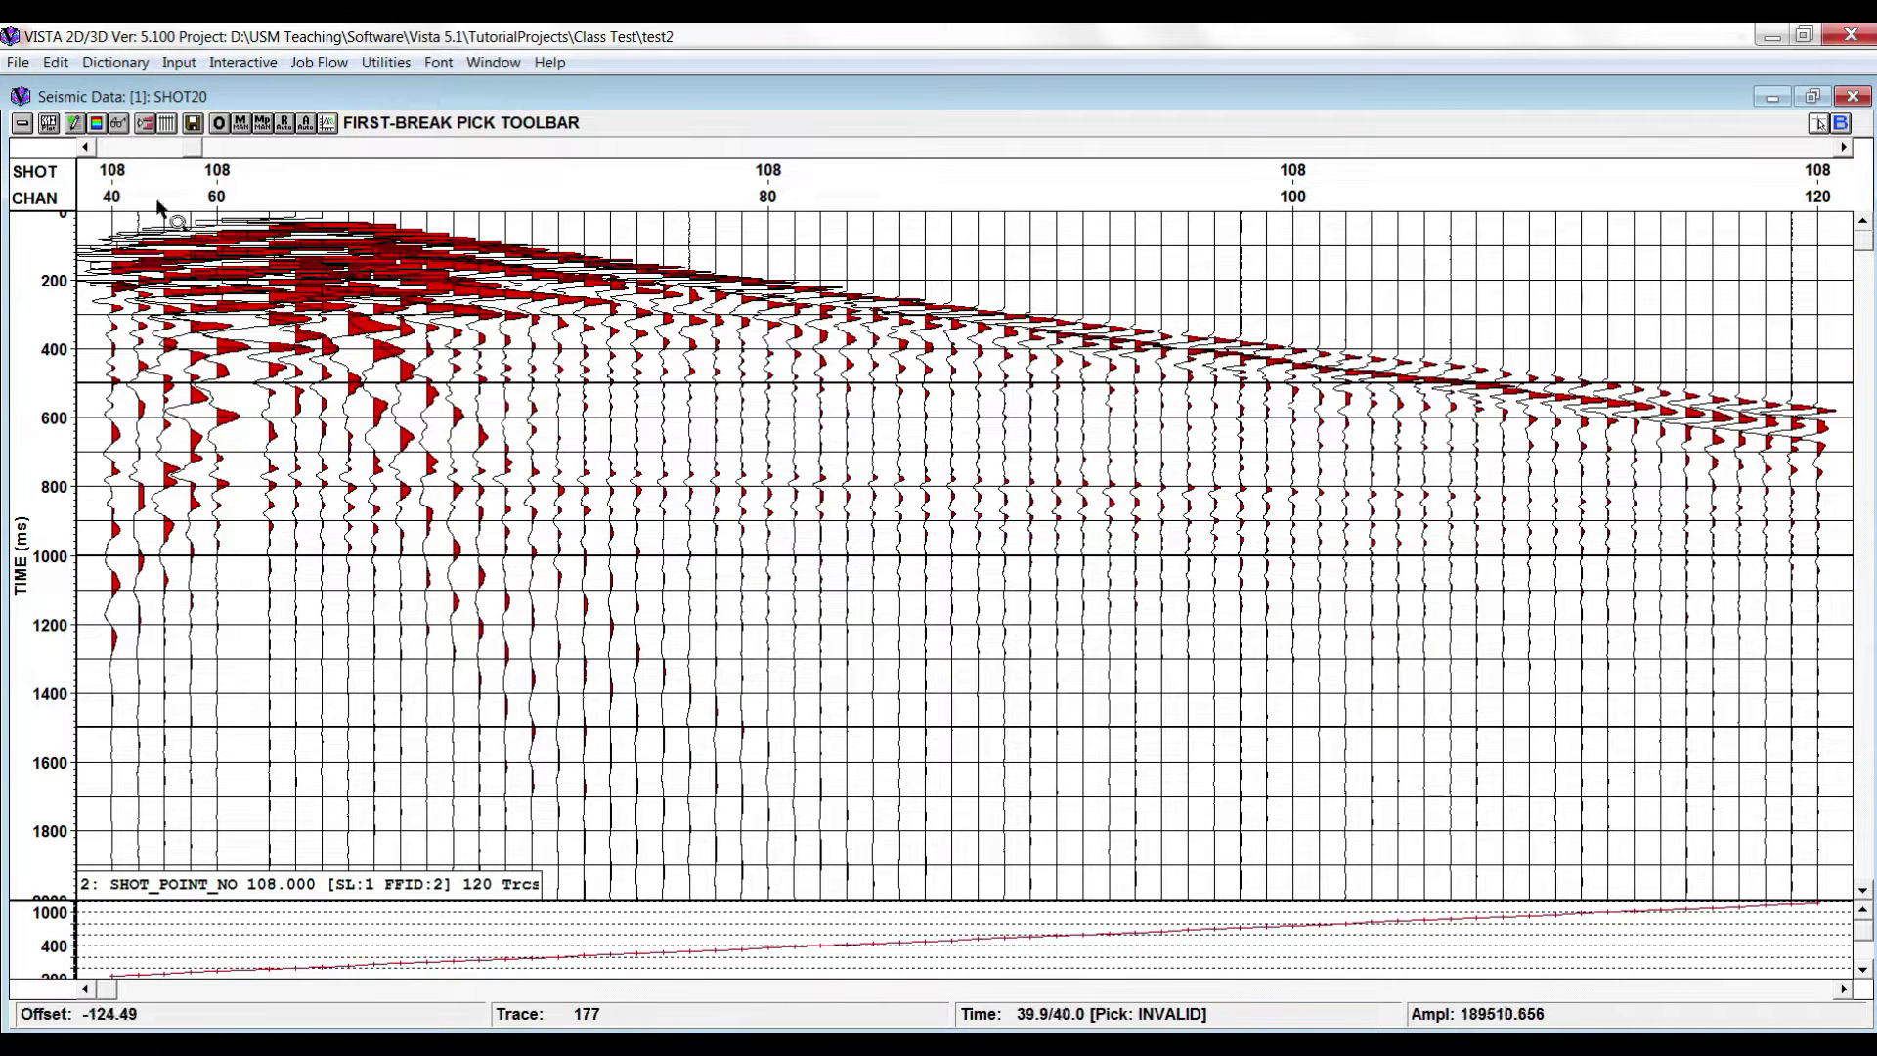
{"action": "left_click", "coordinate": [240, 123]}
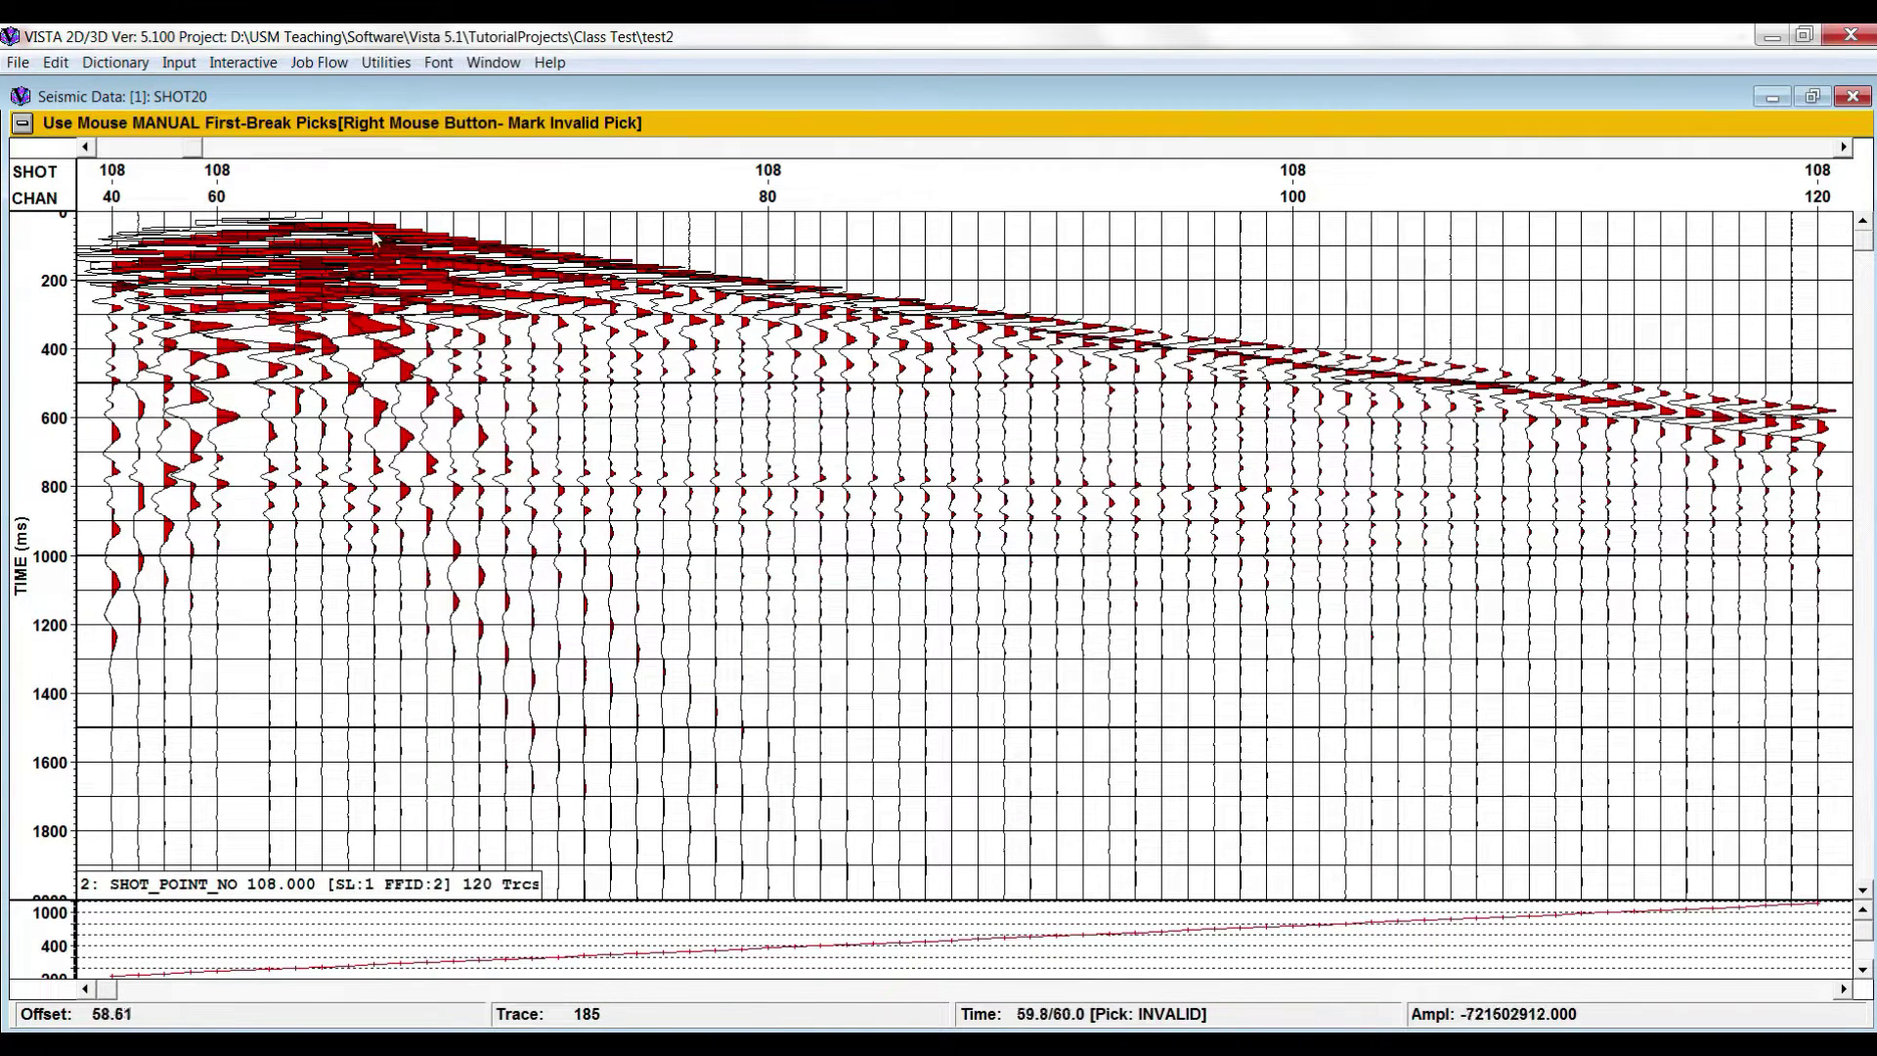
{"action": "mouse_move", "coordinate": [369, 223]}
{"action": "left_mouse_down"}
{"action": "mouse_move", "coordinate": [1071, 328]}
{"action": "mouse_move", "coordinate": [1838, 409]}
{"action": "left_mouse_up"}
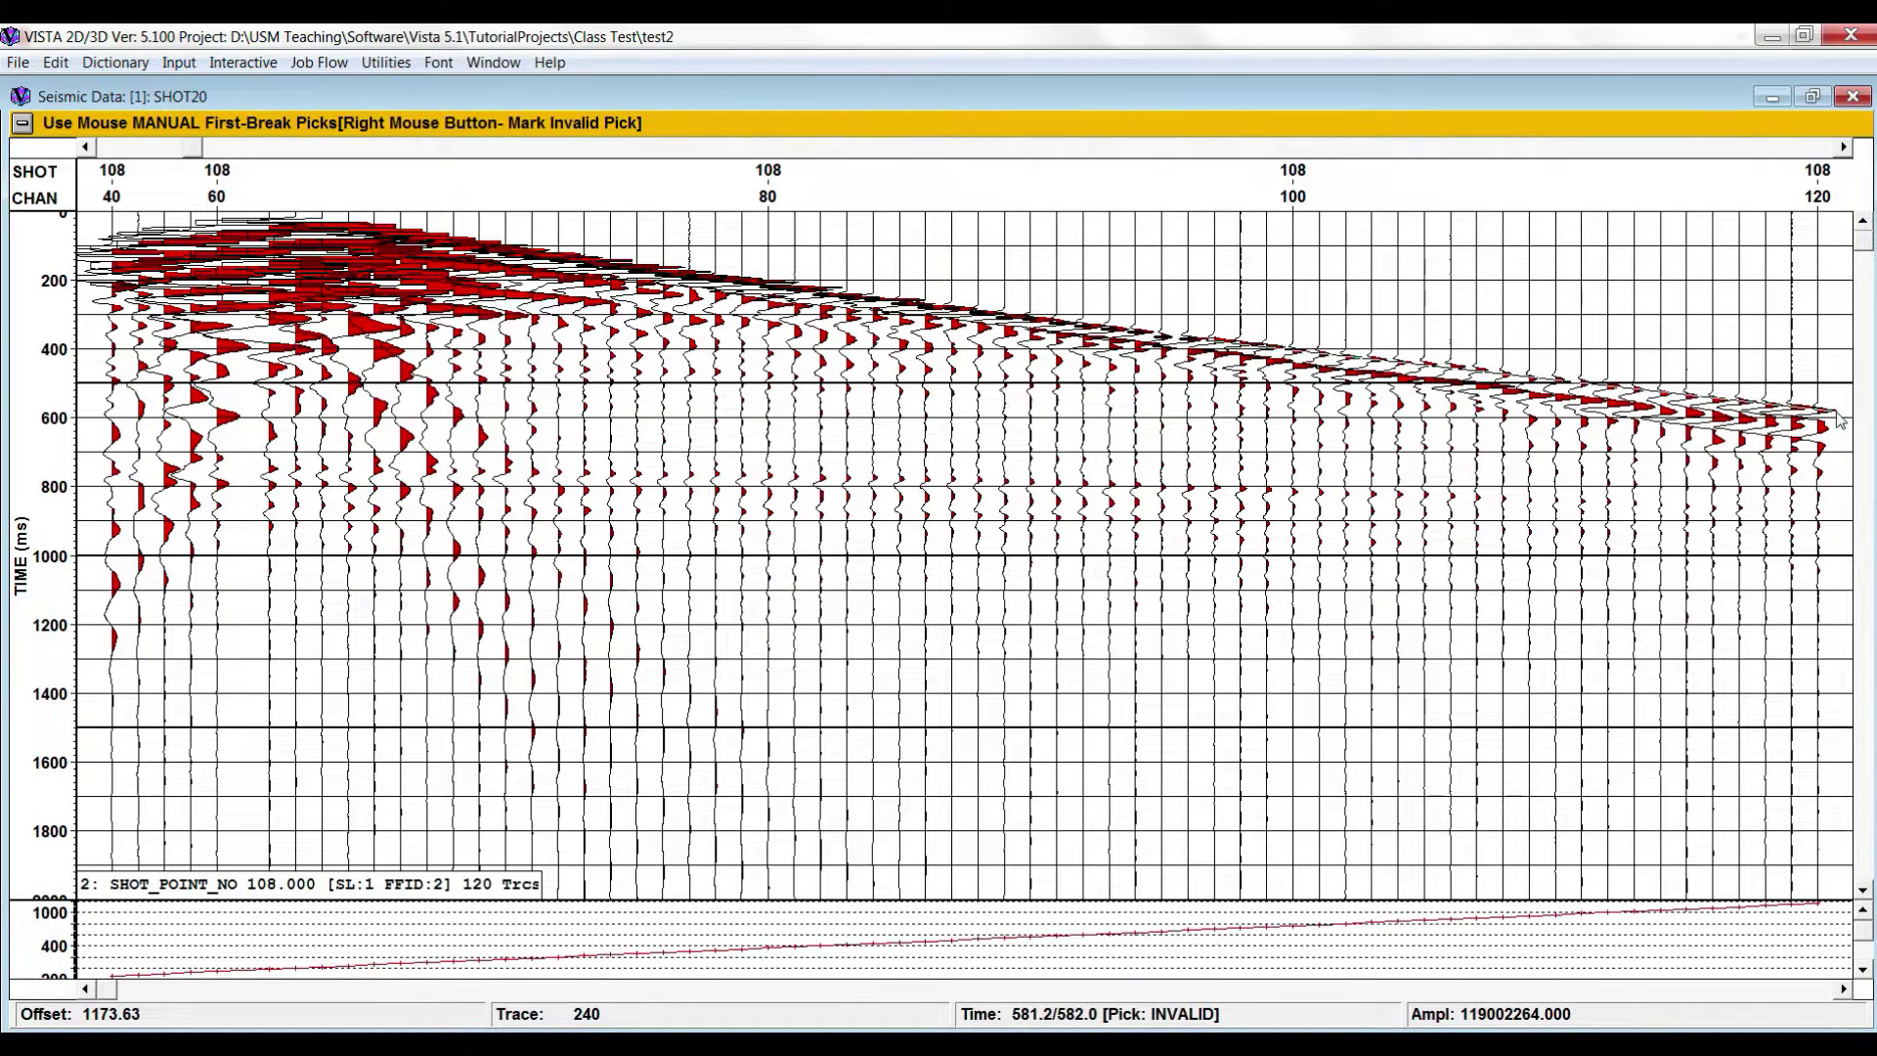
- Advance to shot 113, leave manual picking and auto-pick the first breaks of all records
{"action": "left_click", "coordinate": [1844, 147]}
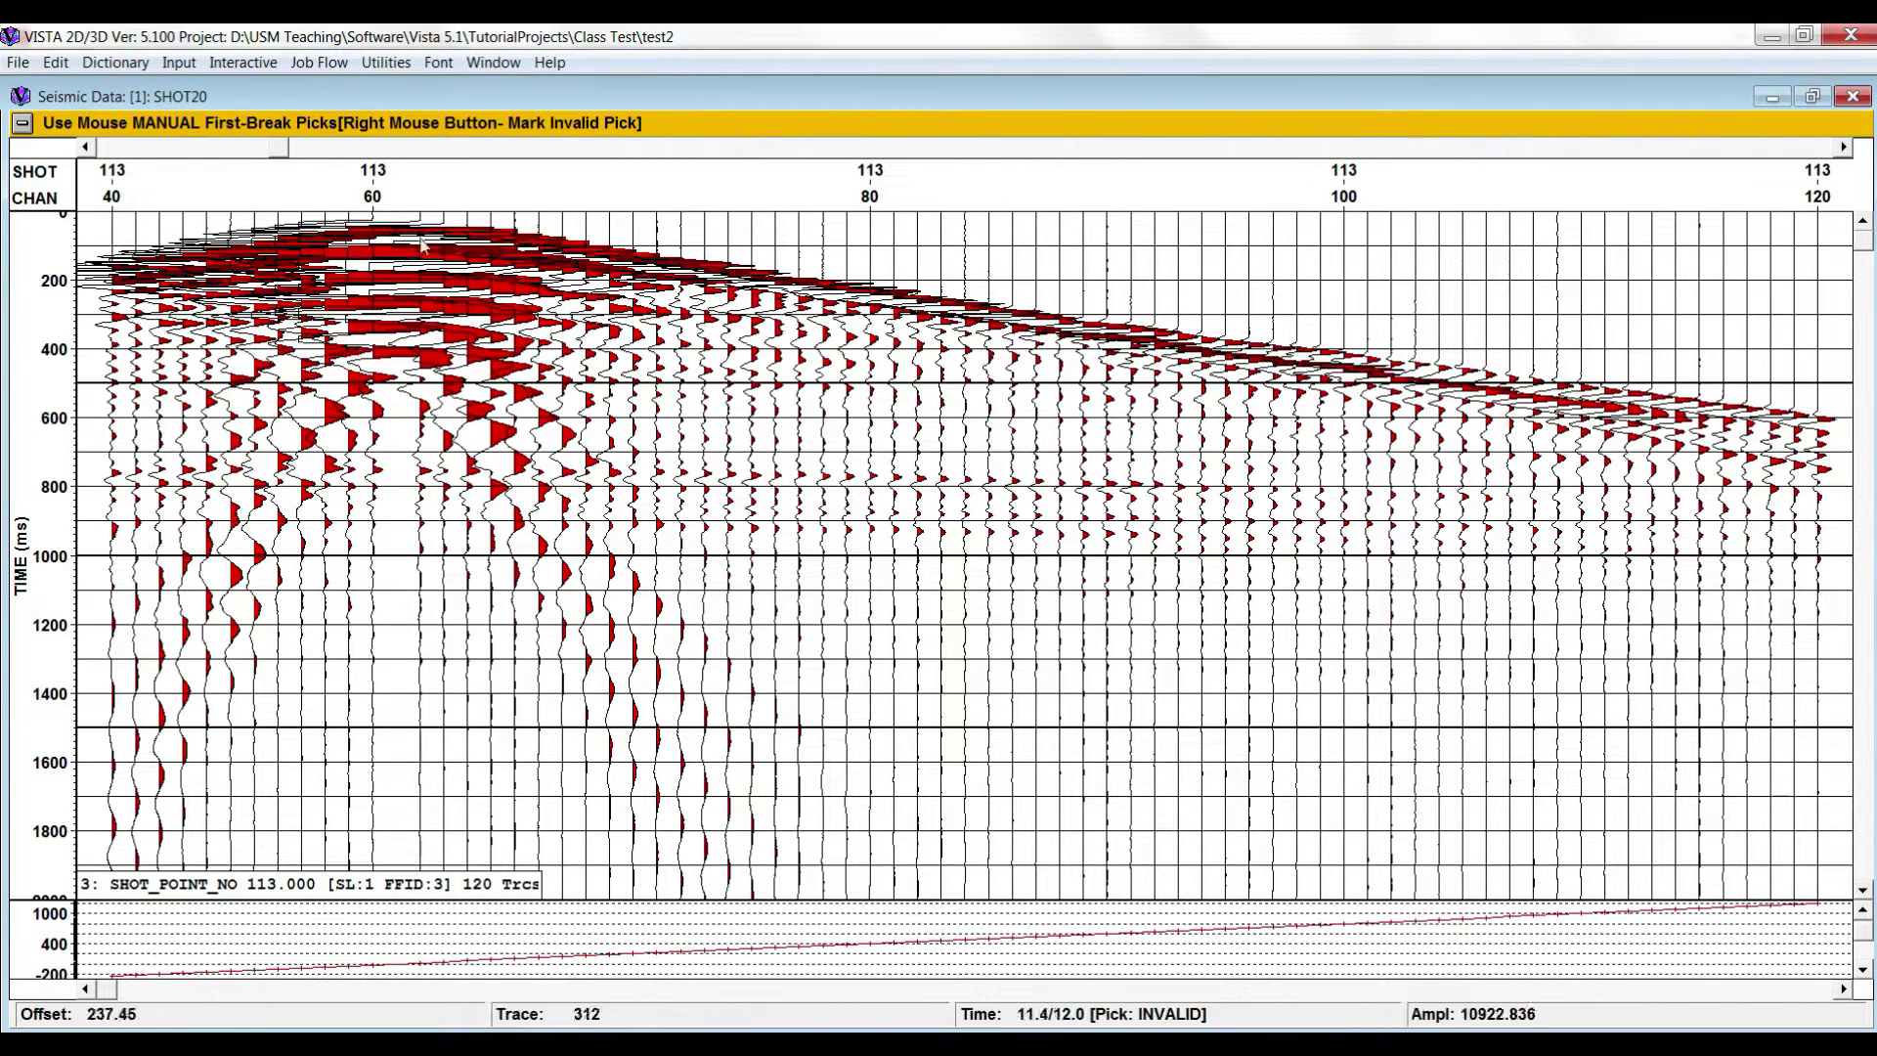
{"action": "left_click", "coordinate": [21, 124]}
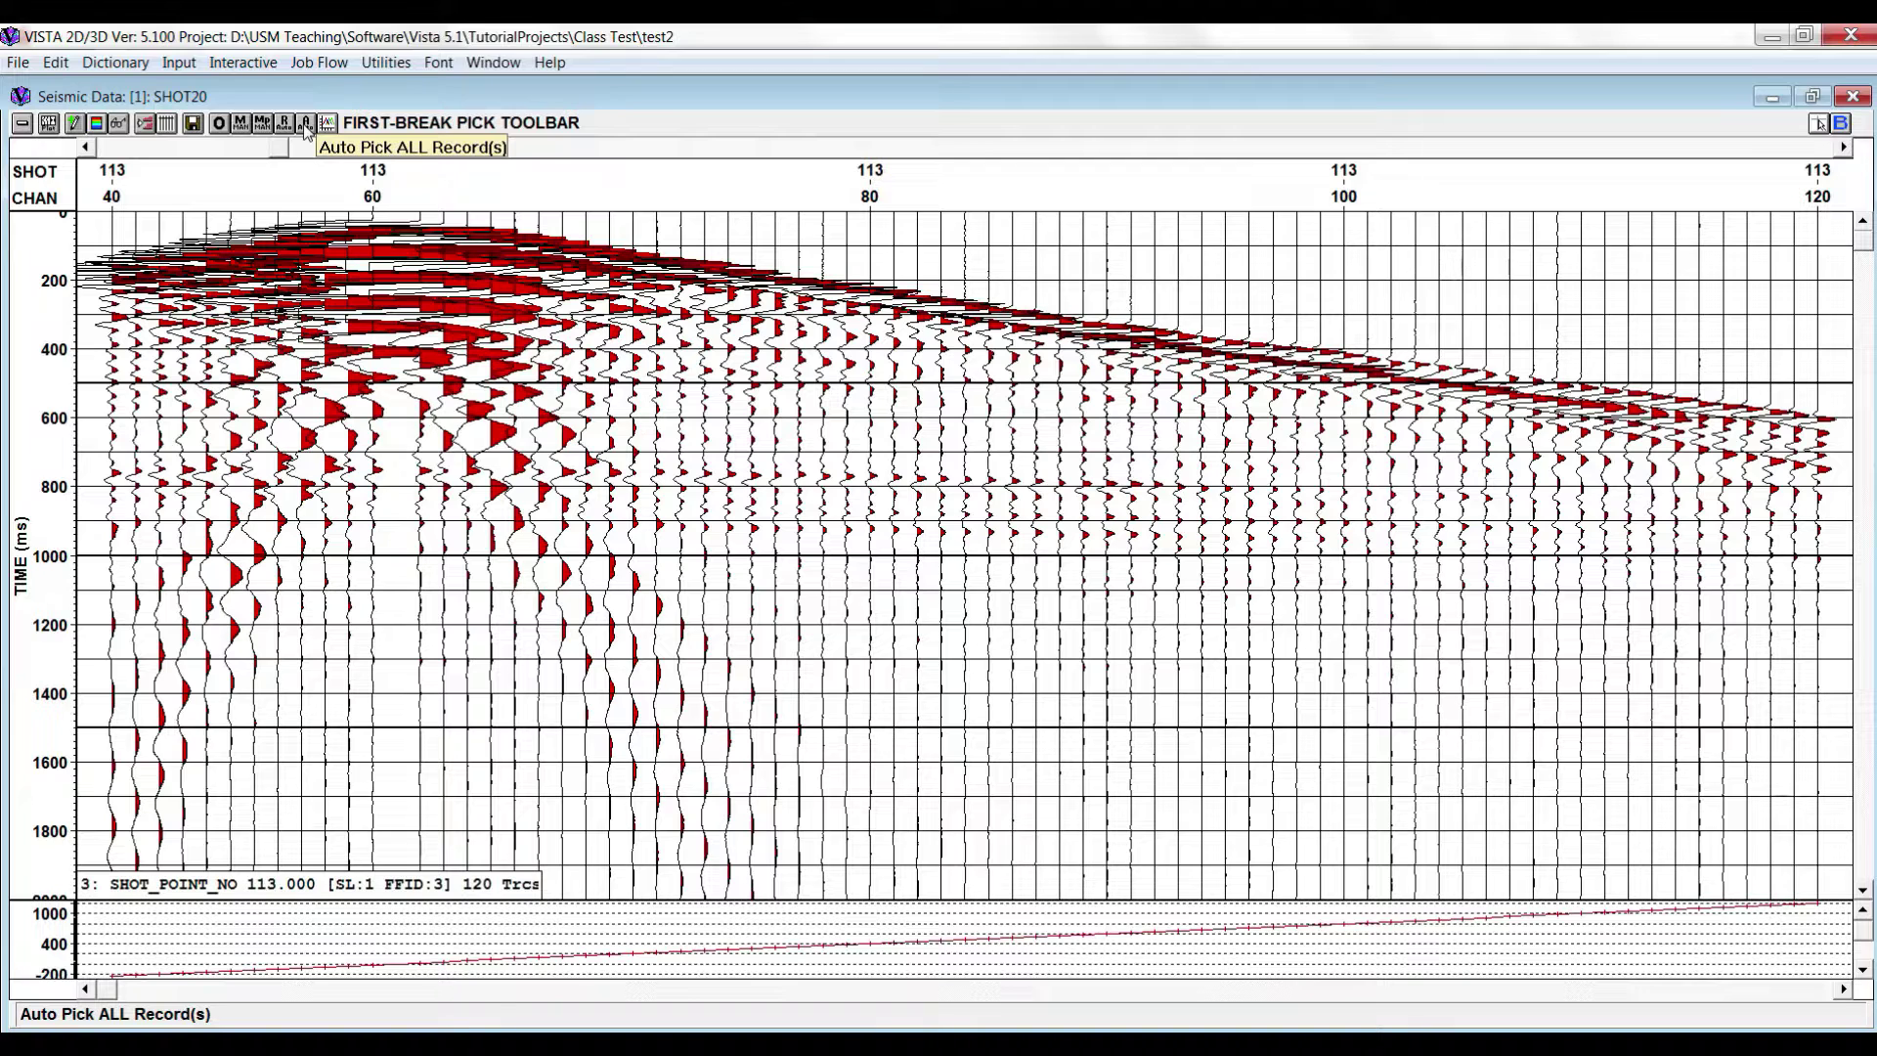
{"action": "left_click", "coordinate": [305, 124]}
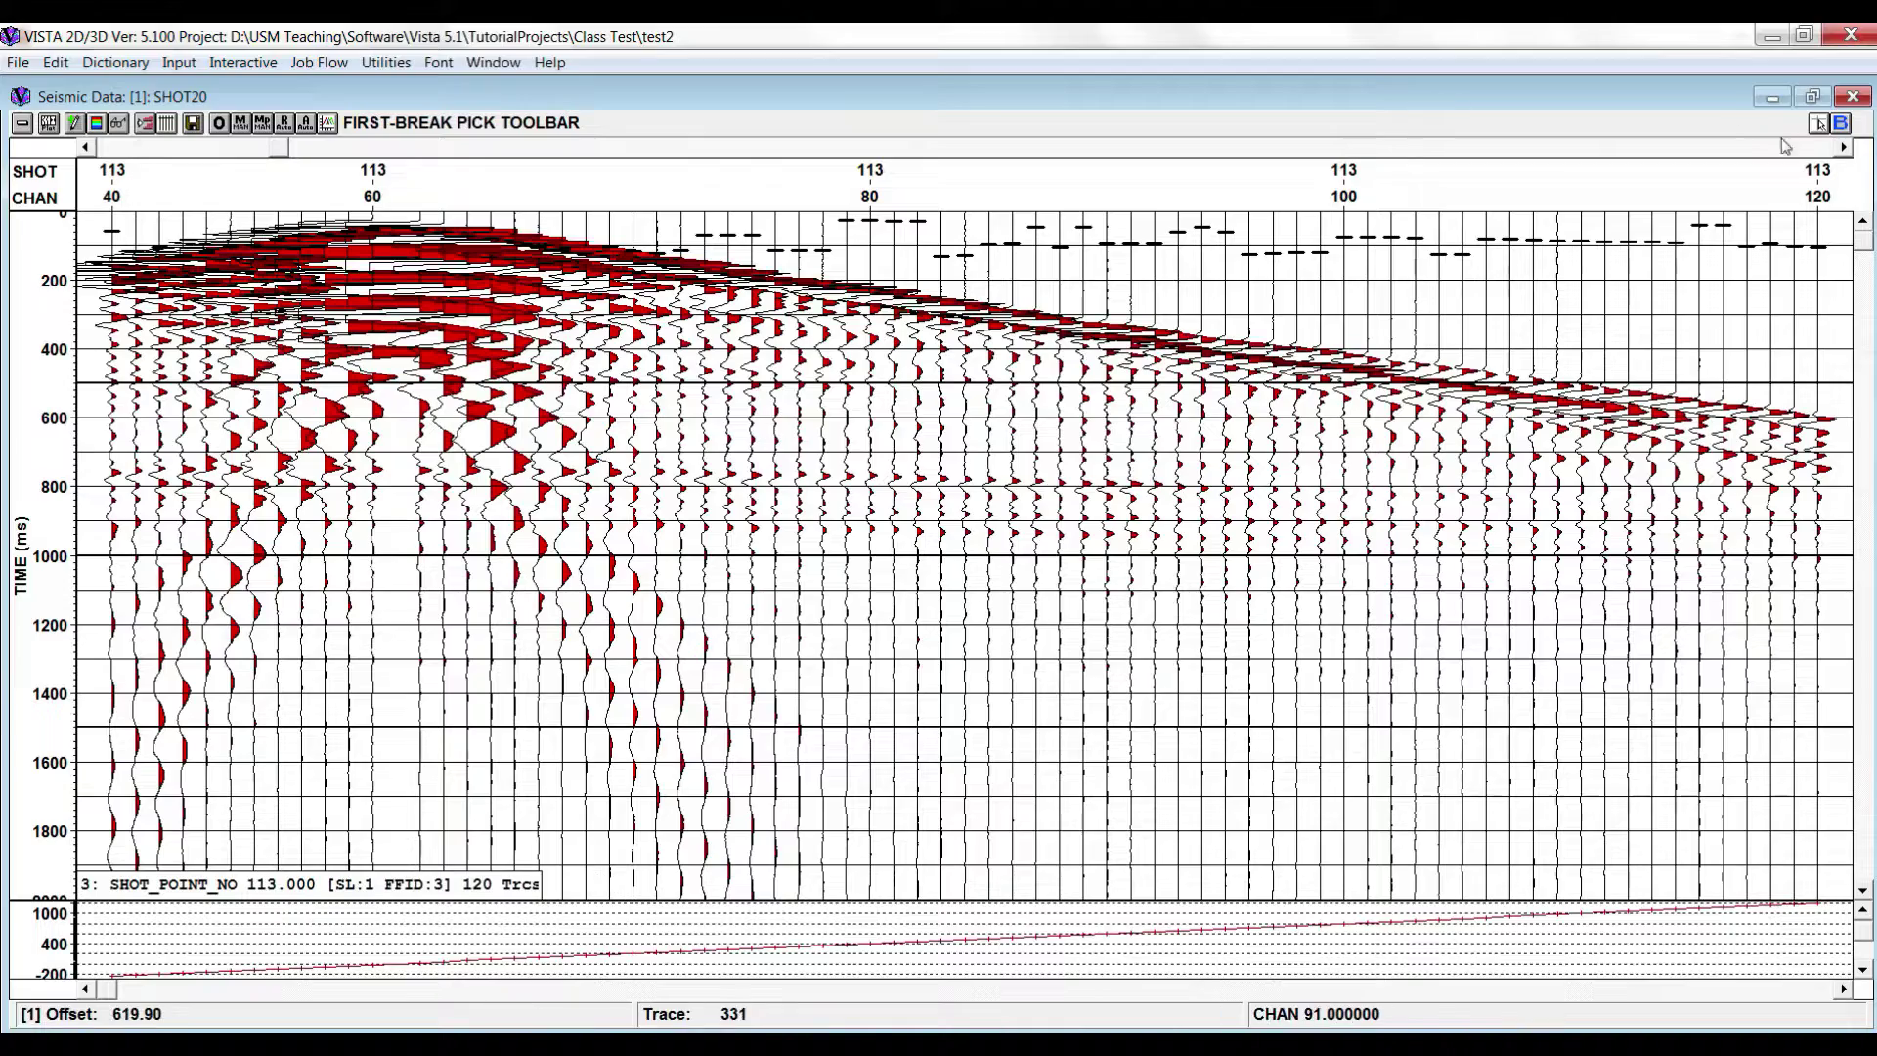
- Step through the shot gathers from 113 to 173 to examine the automatic first-break picks
{"action": "left_click", "coordinate": [1844, 147]}
{"action": "left_click", "coordinate": [1844, 147]}
{"action": "left_click", "coordinate": [1844, 147]}
{"action": "left_click", "coordinate": [1844, 147]}
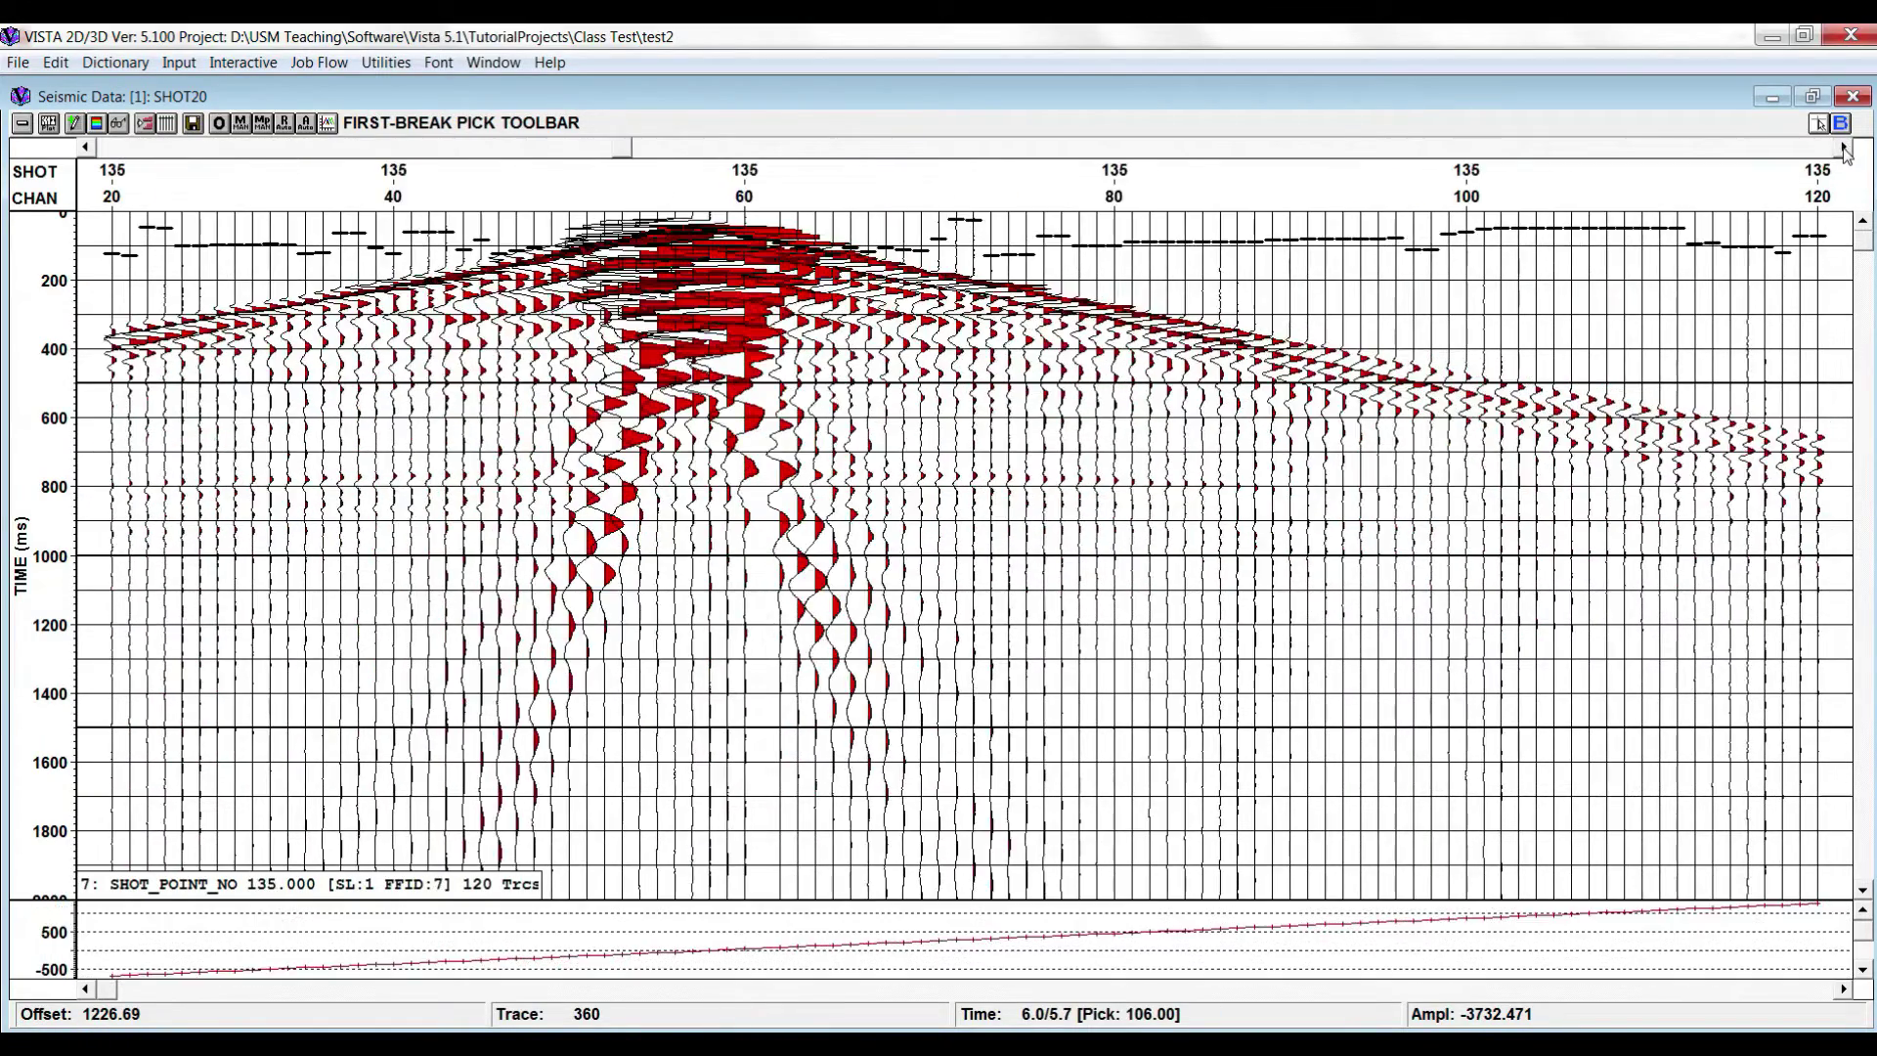
{"action": "left_click", "coordinate": [1844, 147]}
{"action": "left_click", "coordinate": [1844, 147]}
{"action": "left_click", "coordinate": [1844, 146]}
{"action": "left_click", "coordinate": [1844, 146]}
{"action": "left_click", "coordinate": [1844, 147]}
{"action": "left_click", "coordinate": [1844, 147]}
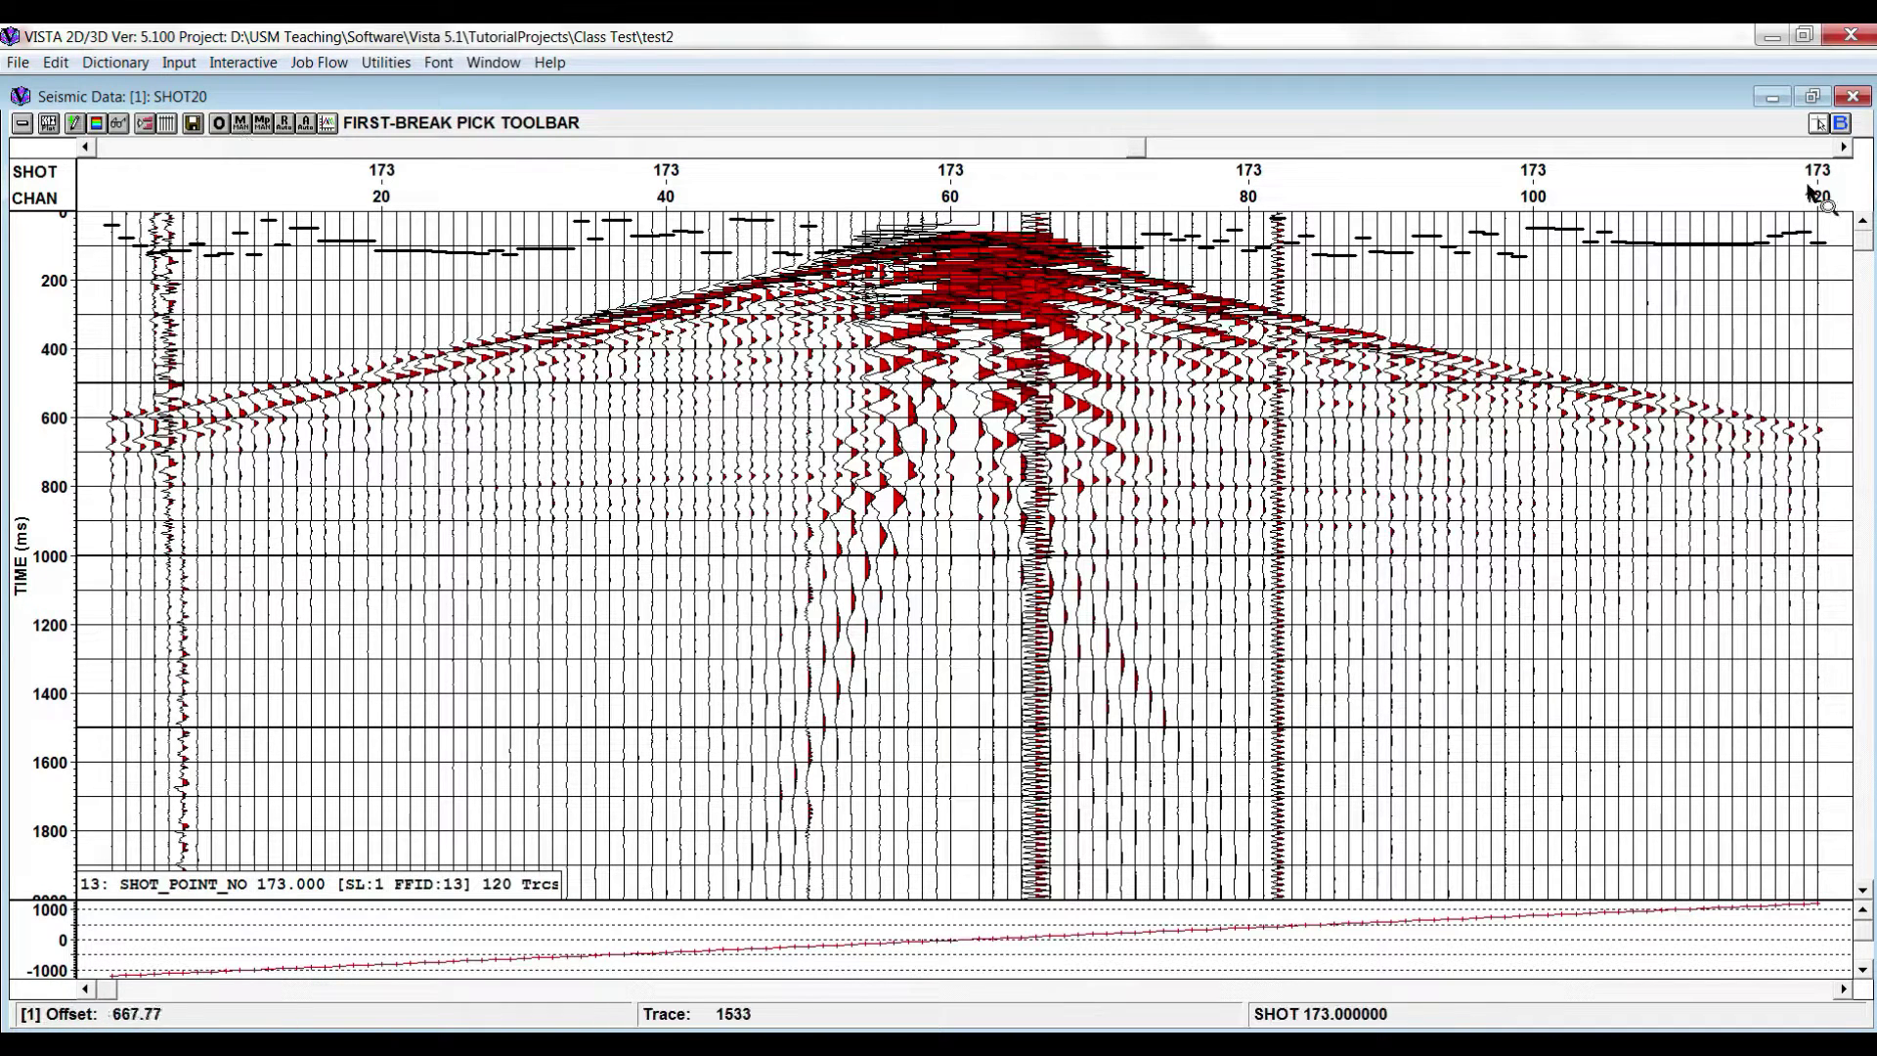
- Reopen the SHOT20 display, auto-pick the first breaks of all records again, and reload the display
{"action": "left_click", "coordinate": [1853, 96]}
{"action": "left_click", "coordinate": [99, 412]}
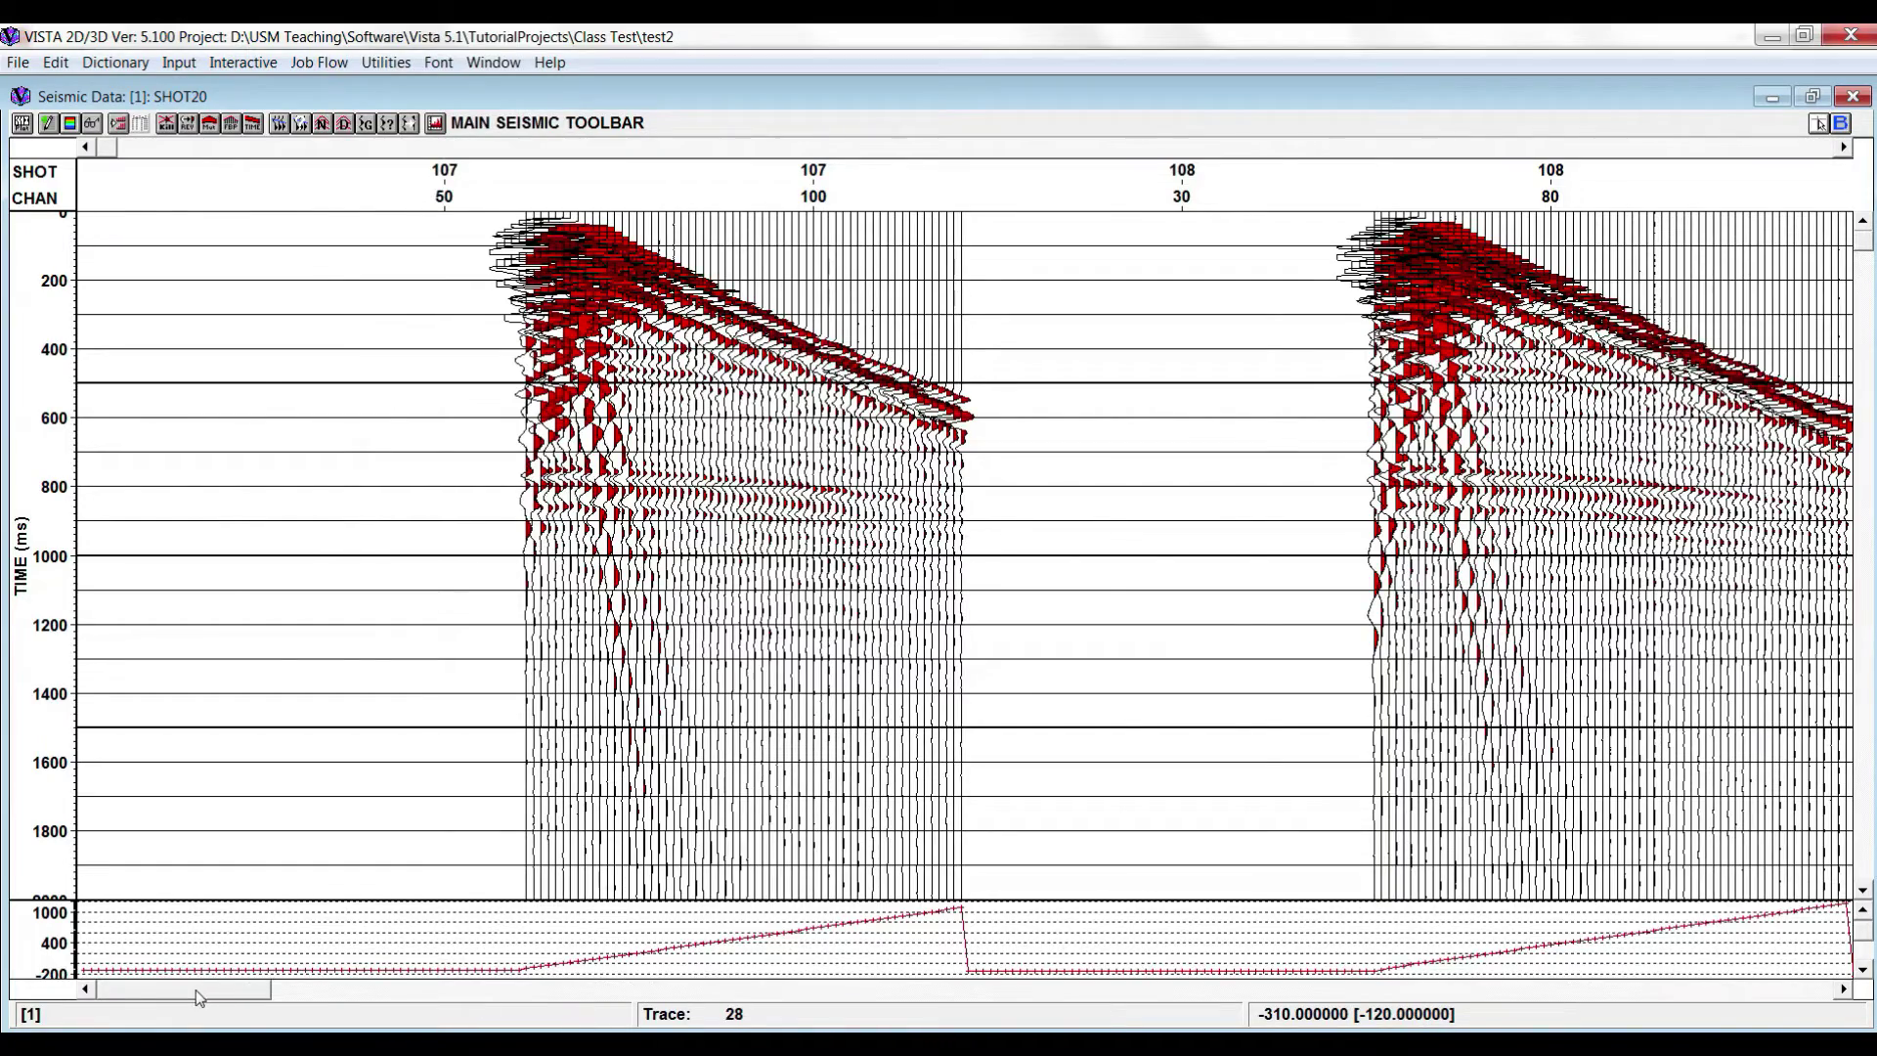
{"action": "left_click_drag", "start_coordinate": [196, 992], "coordinate": [1222, 992]}
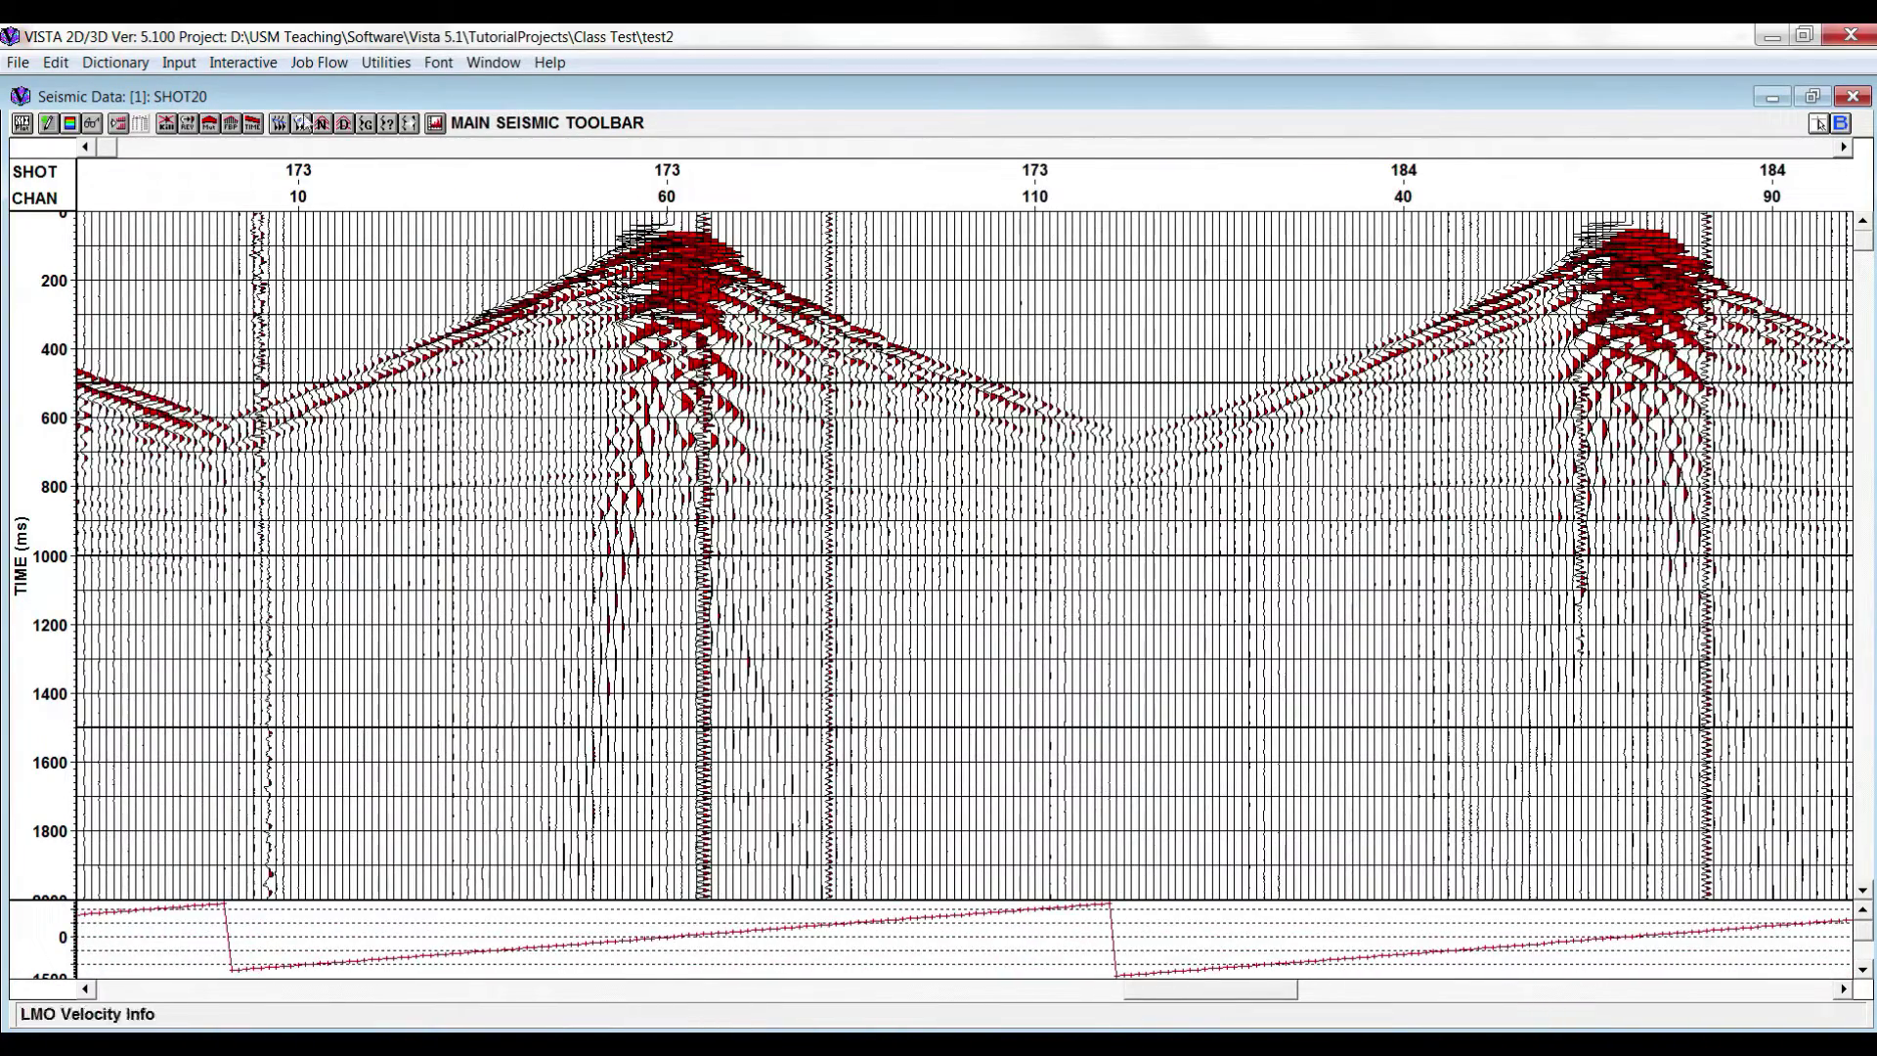
{"action": "left_click", "coordinate": [232, 123]}
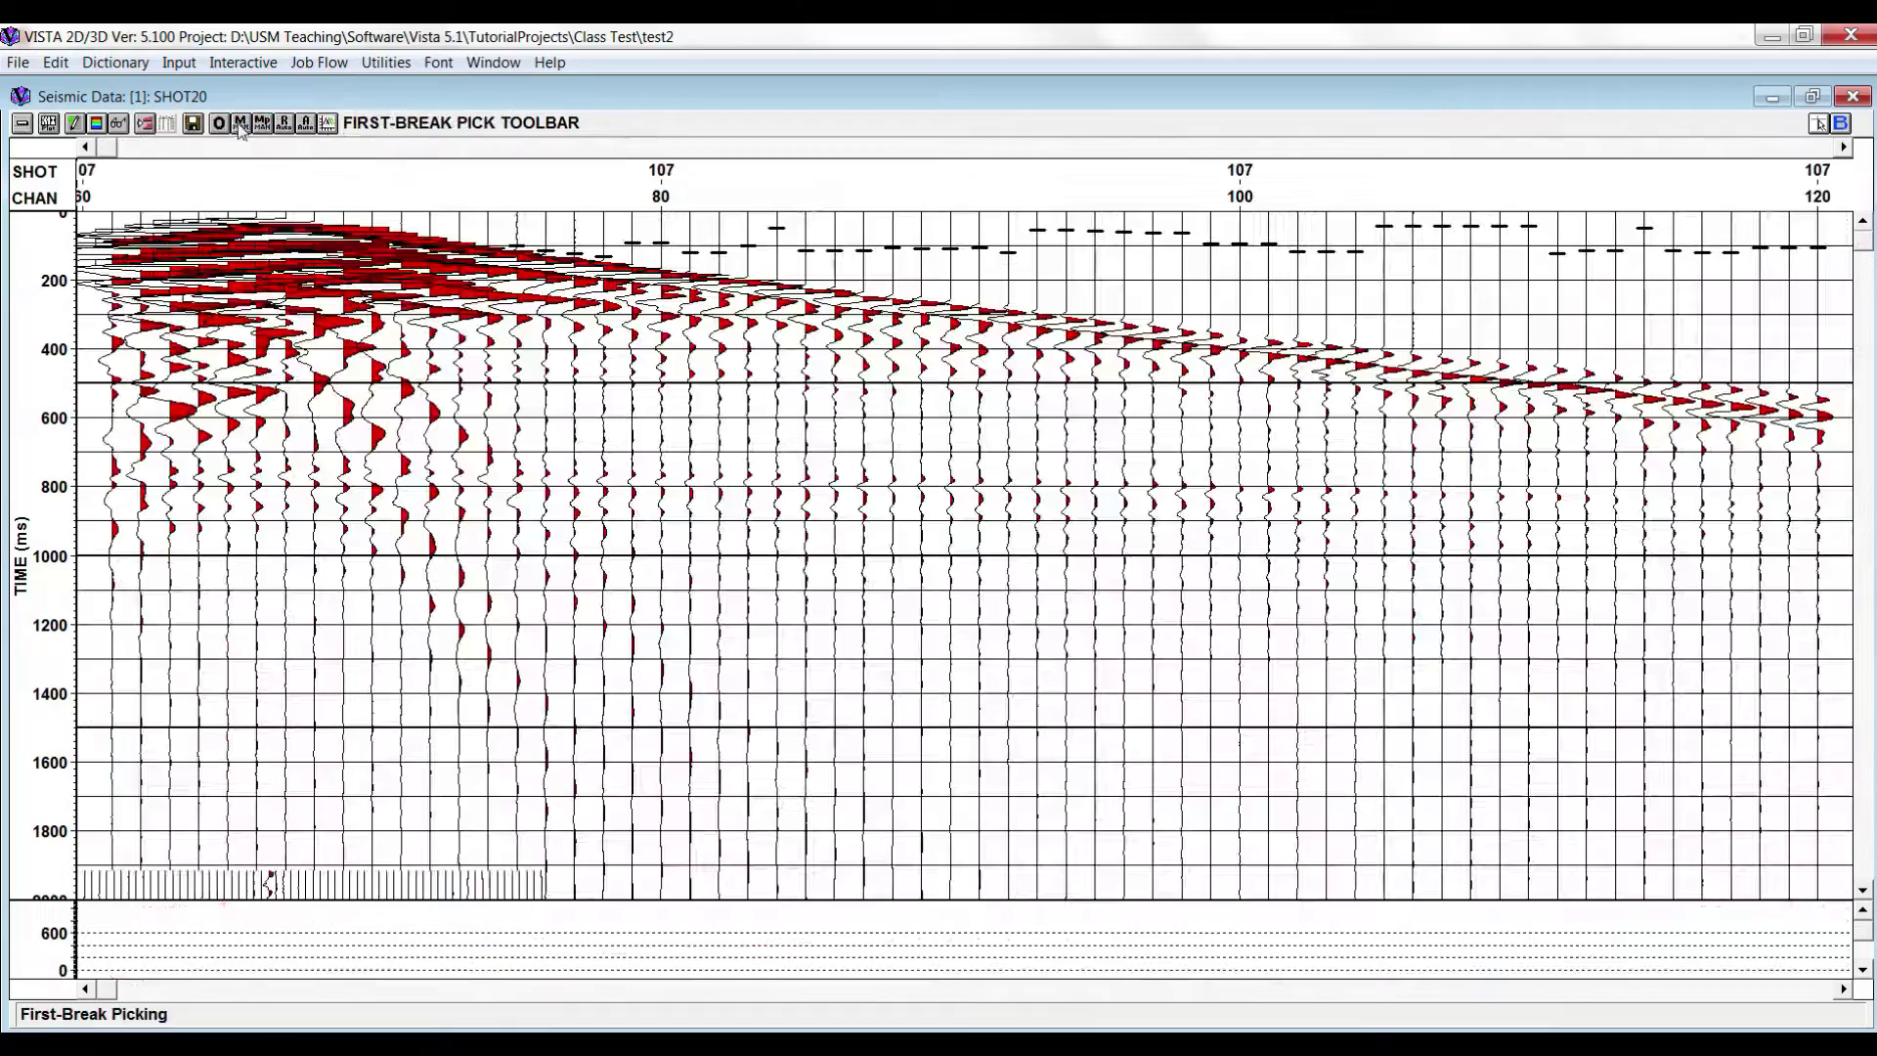
{"action": "left_click", "coordinate": [306, 124]}
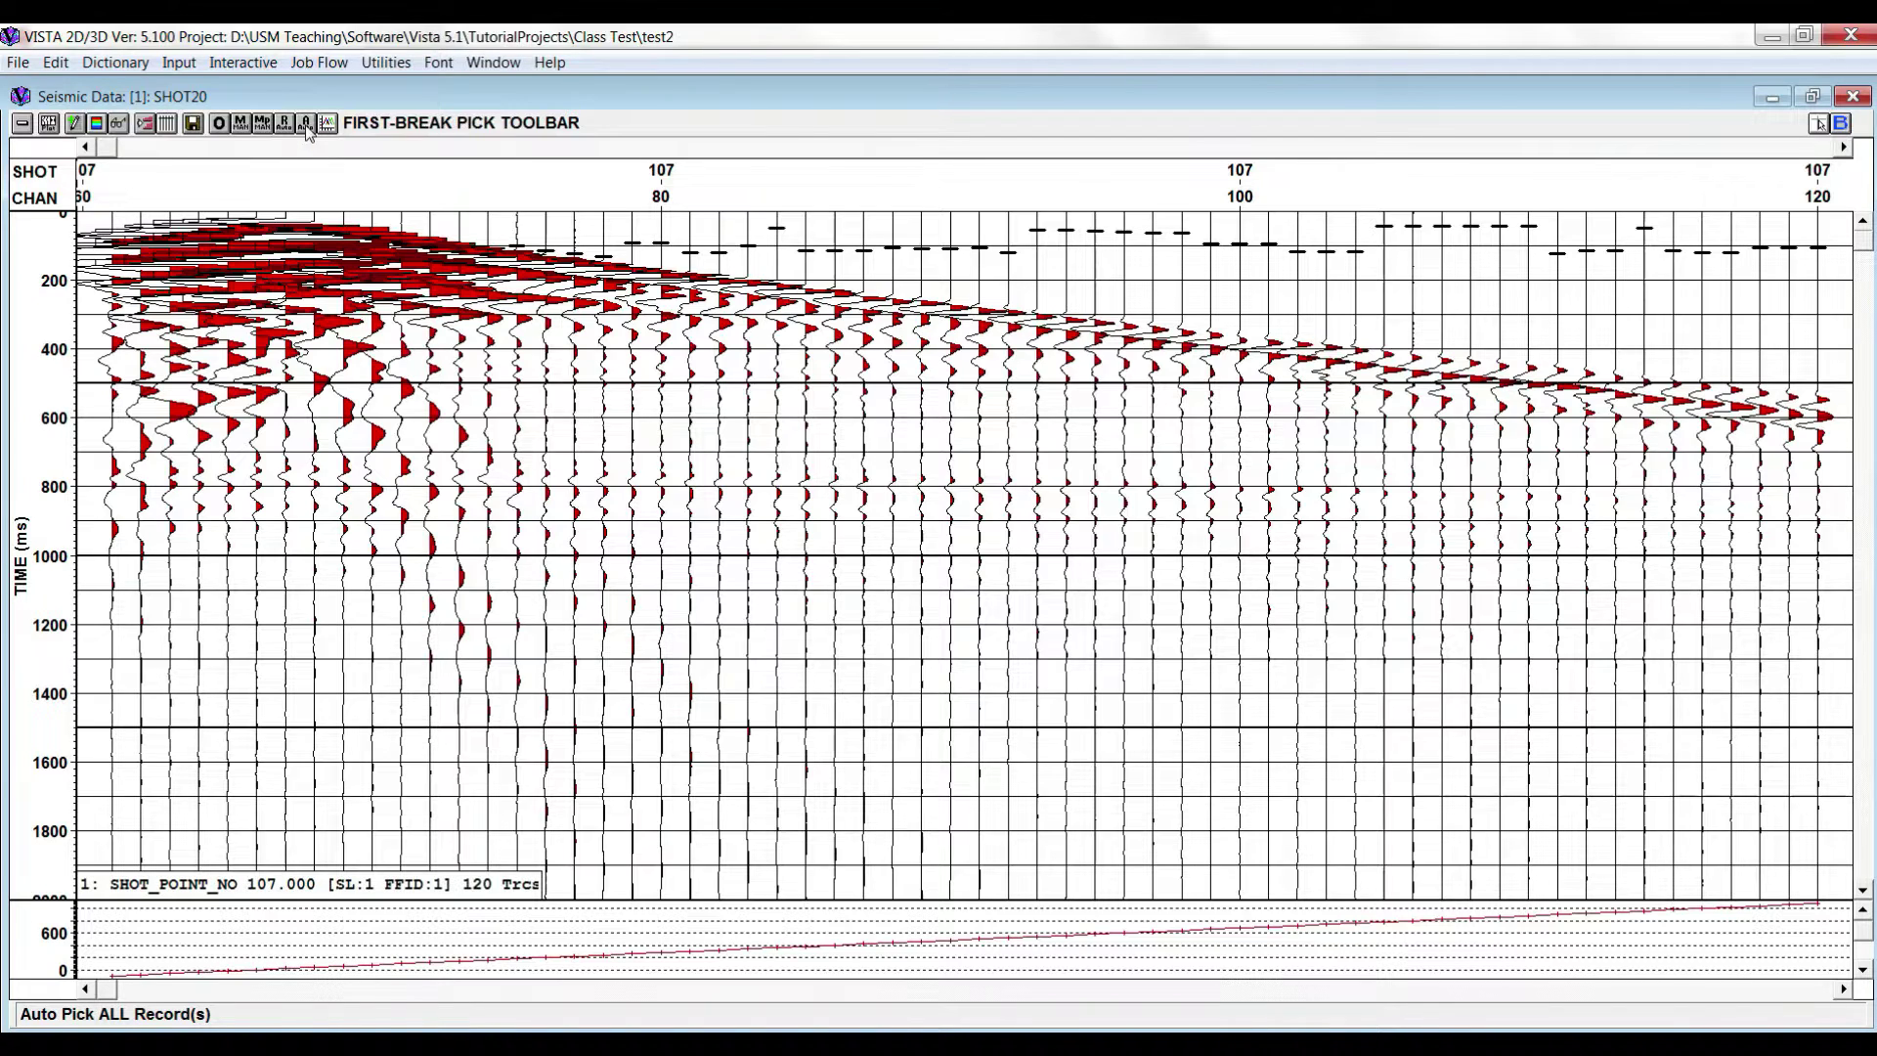
{"action": "left_click", "coordinate": [1853, 97]}
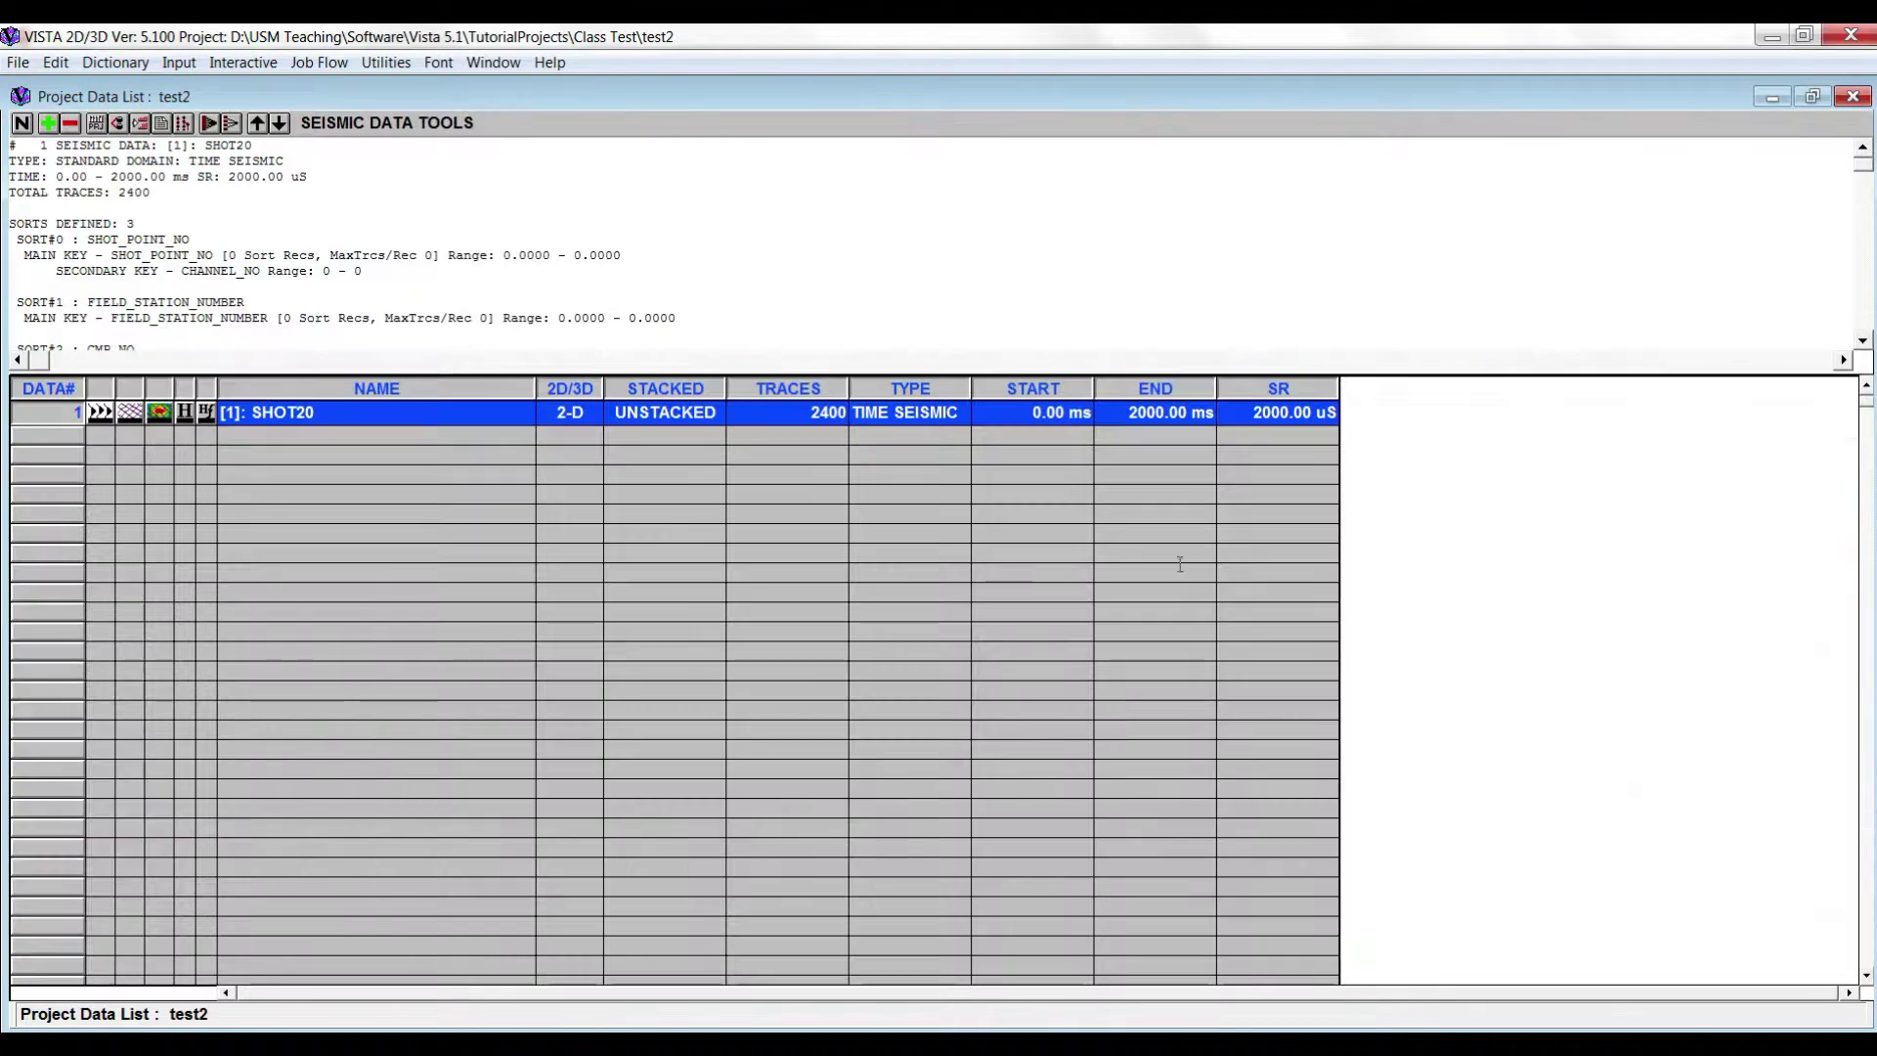
{"action": "left_click", "coordinate": [100, 413]}
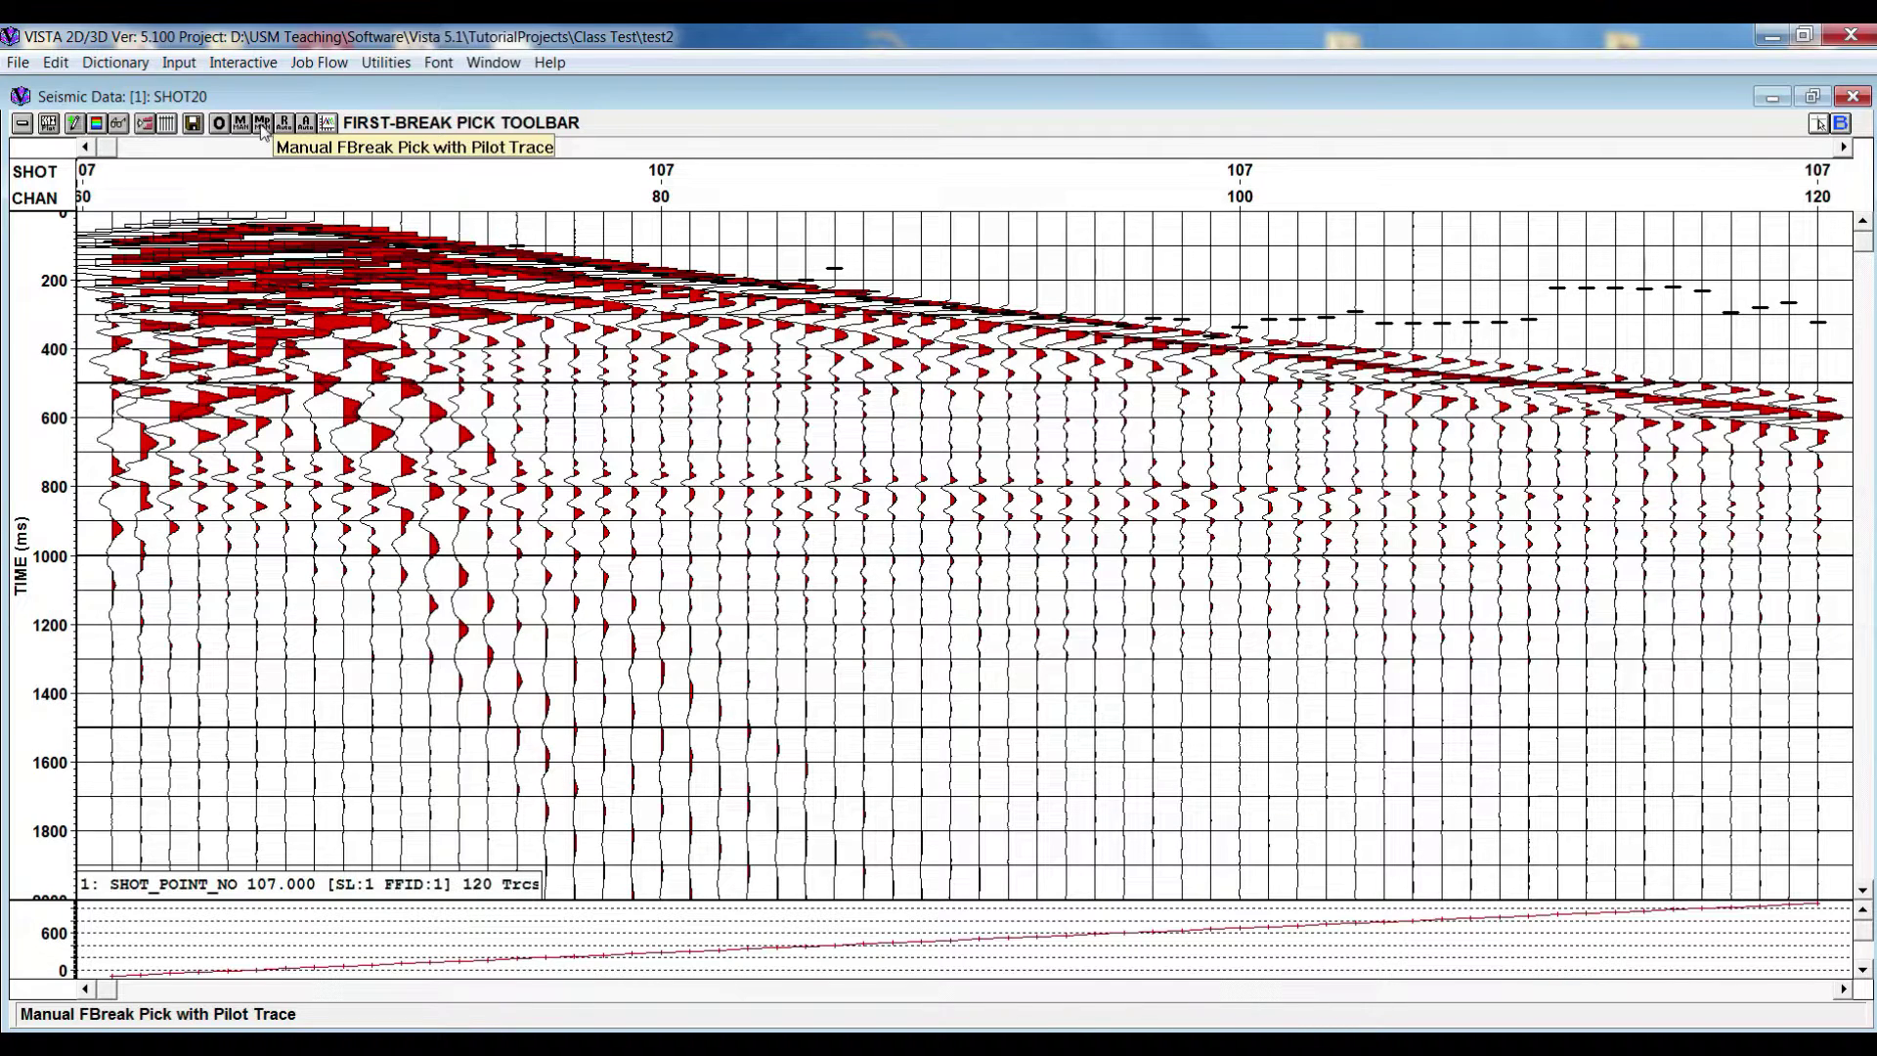
- Try pilot-trace first-break picking on shot 107, setting pilots on several traces between about channels 83 and 106
{"action": "left_click", "coordinate": [262, 123]}
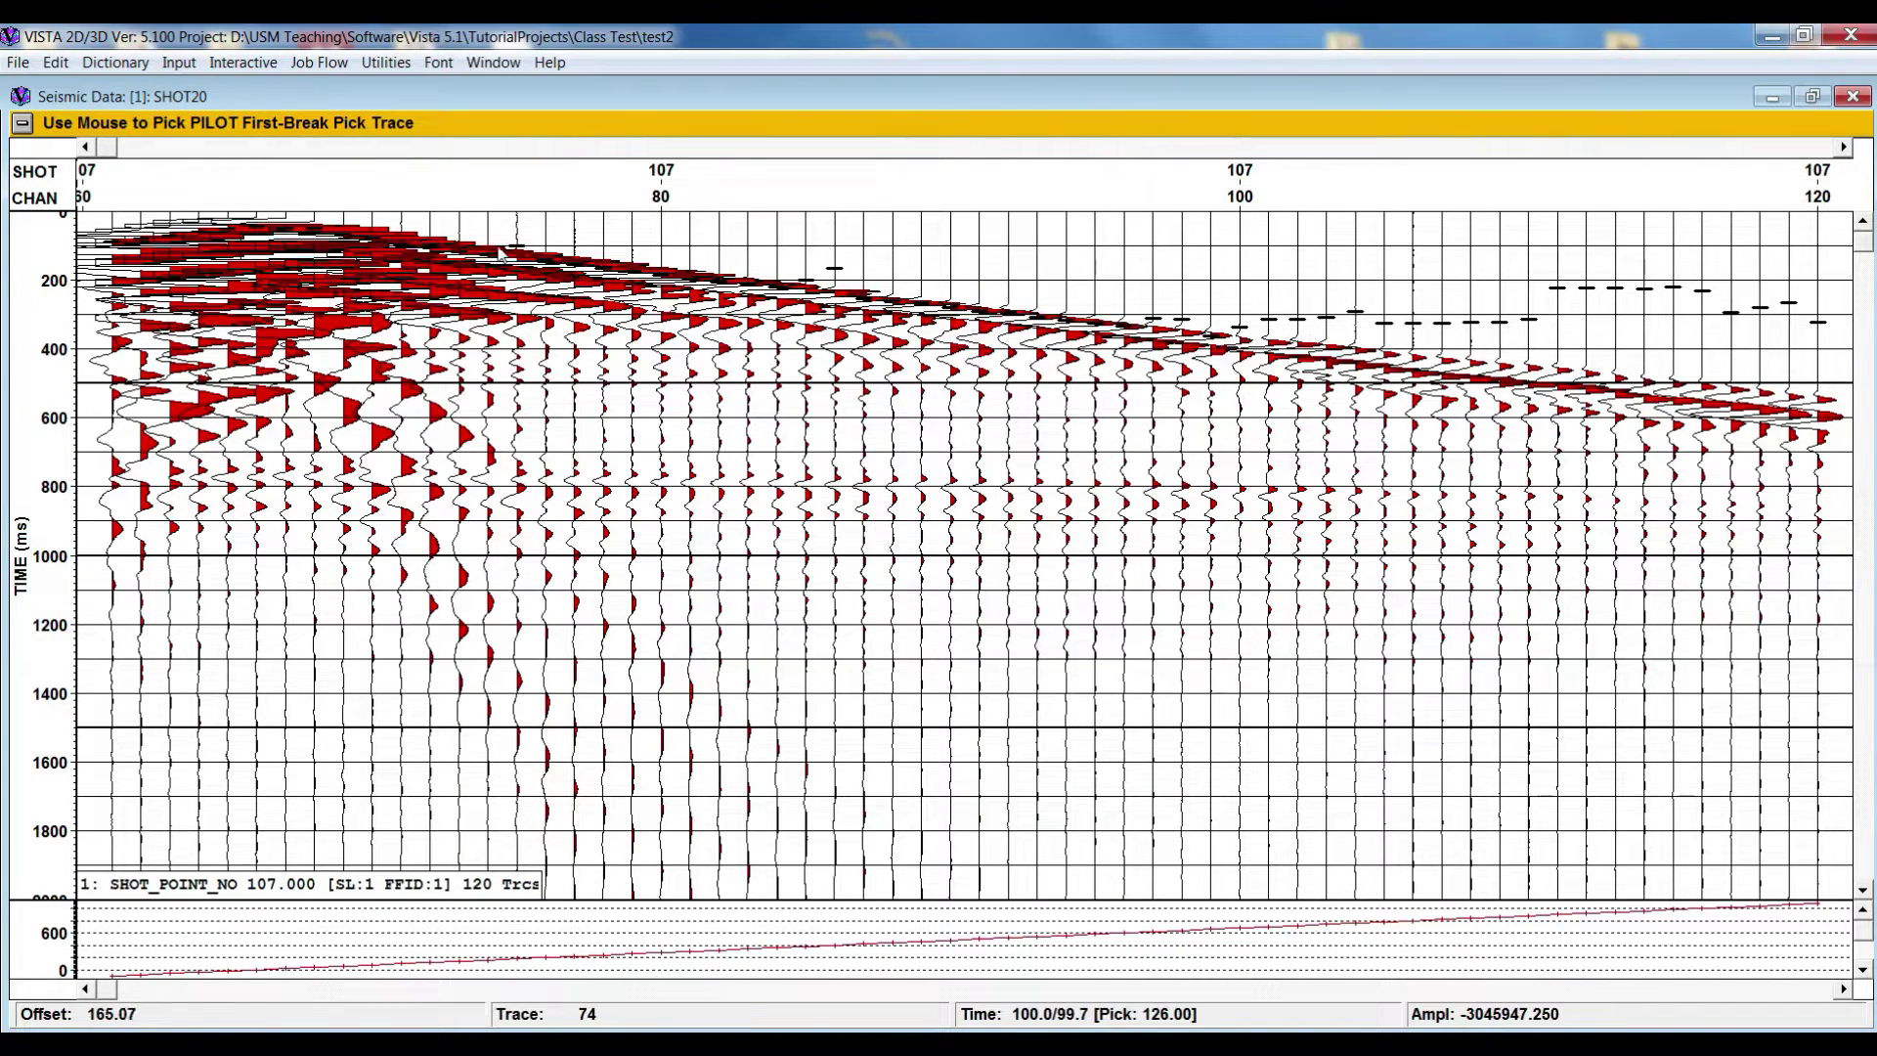
{"action": "left_click", "coordinate": [800, 290]}
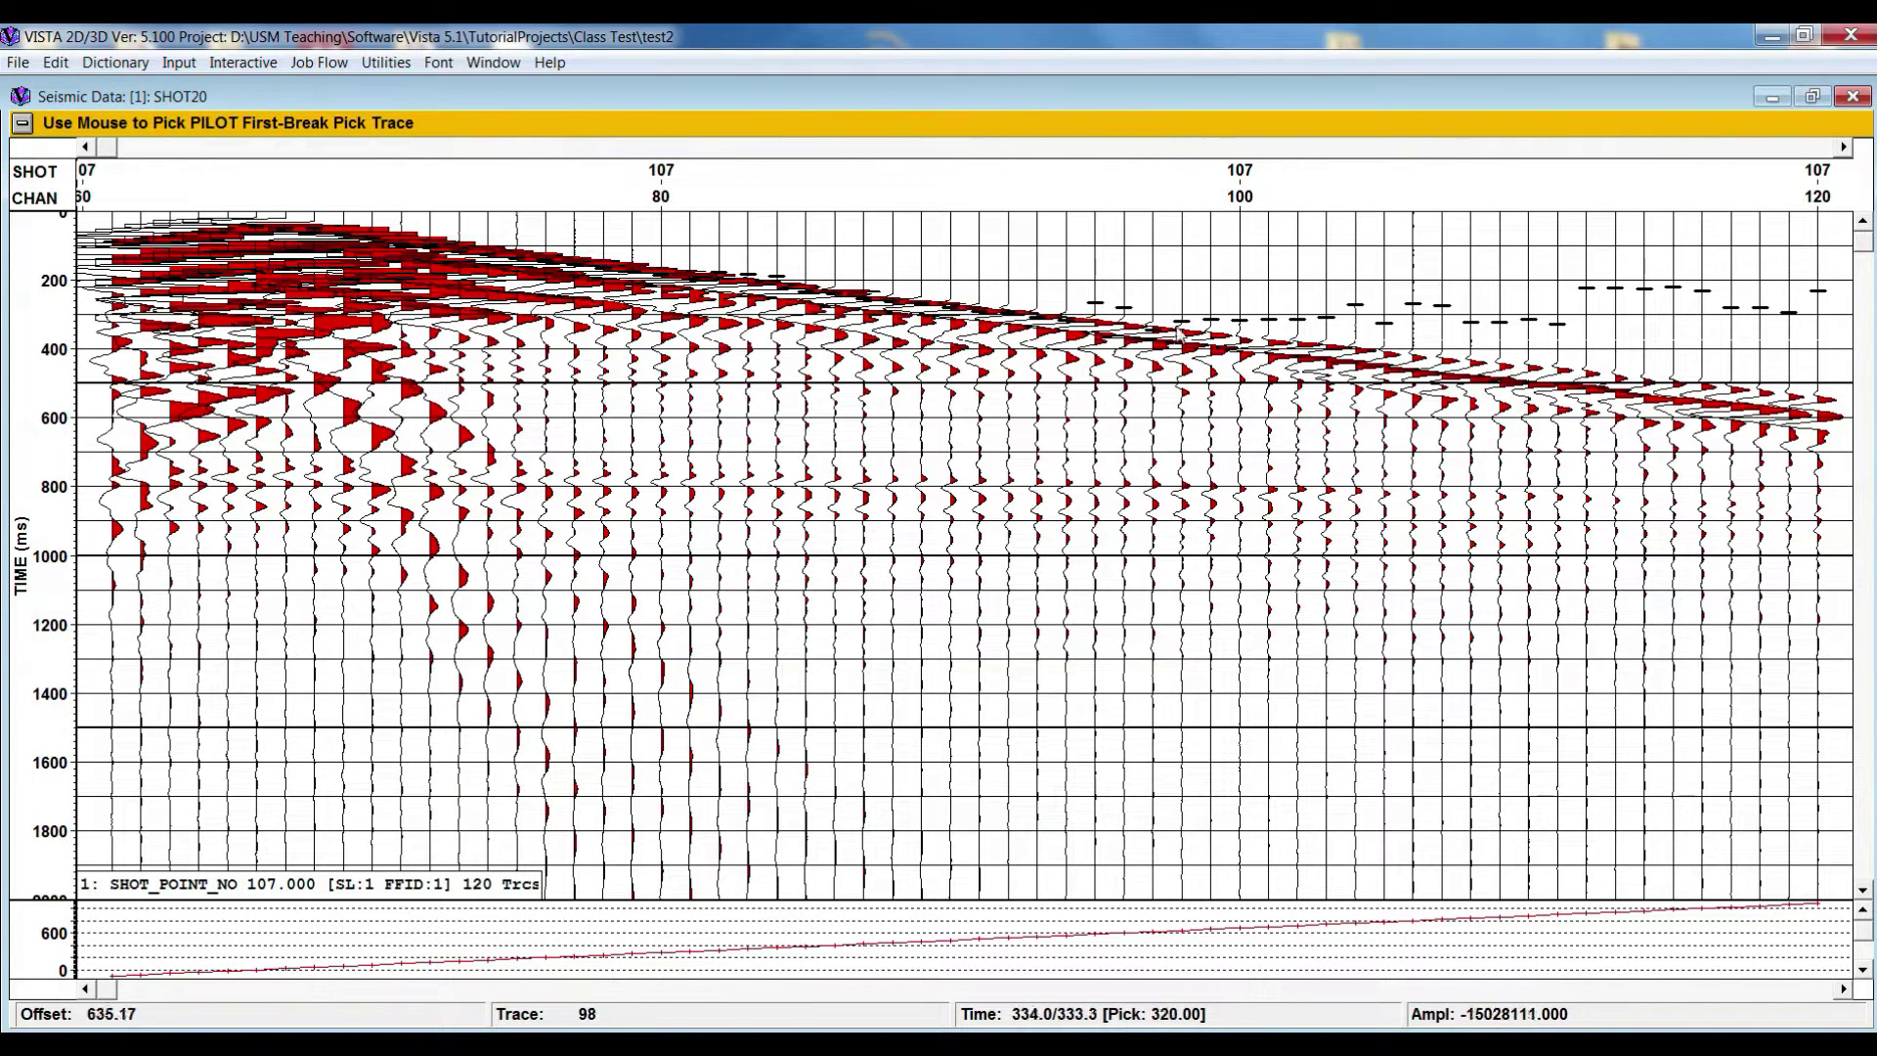
{"action": "left_click", "coordinate": [1156, 324]}
{"action": "left_click", "coordinate": [1126, 324]}
{"action": "left_click", "coordinate": [1097, 324]}
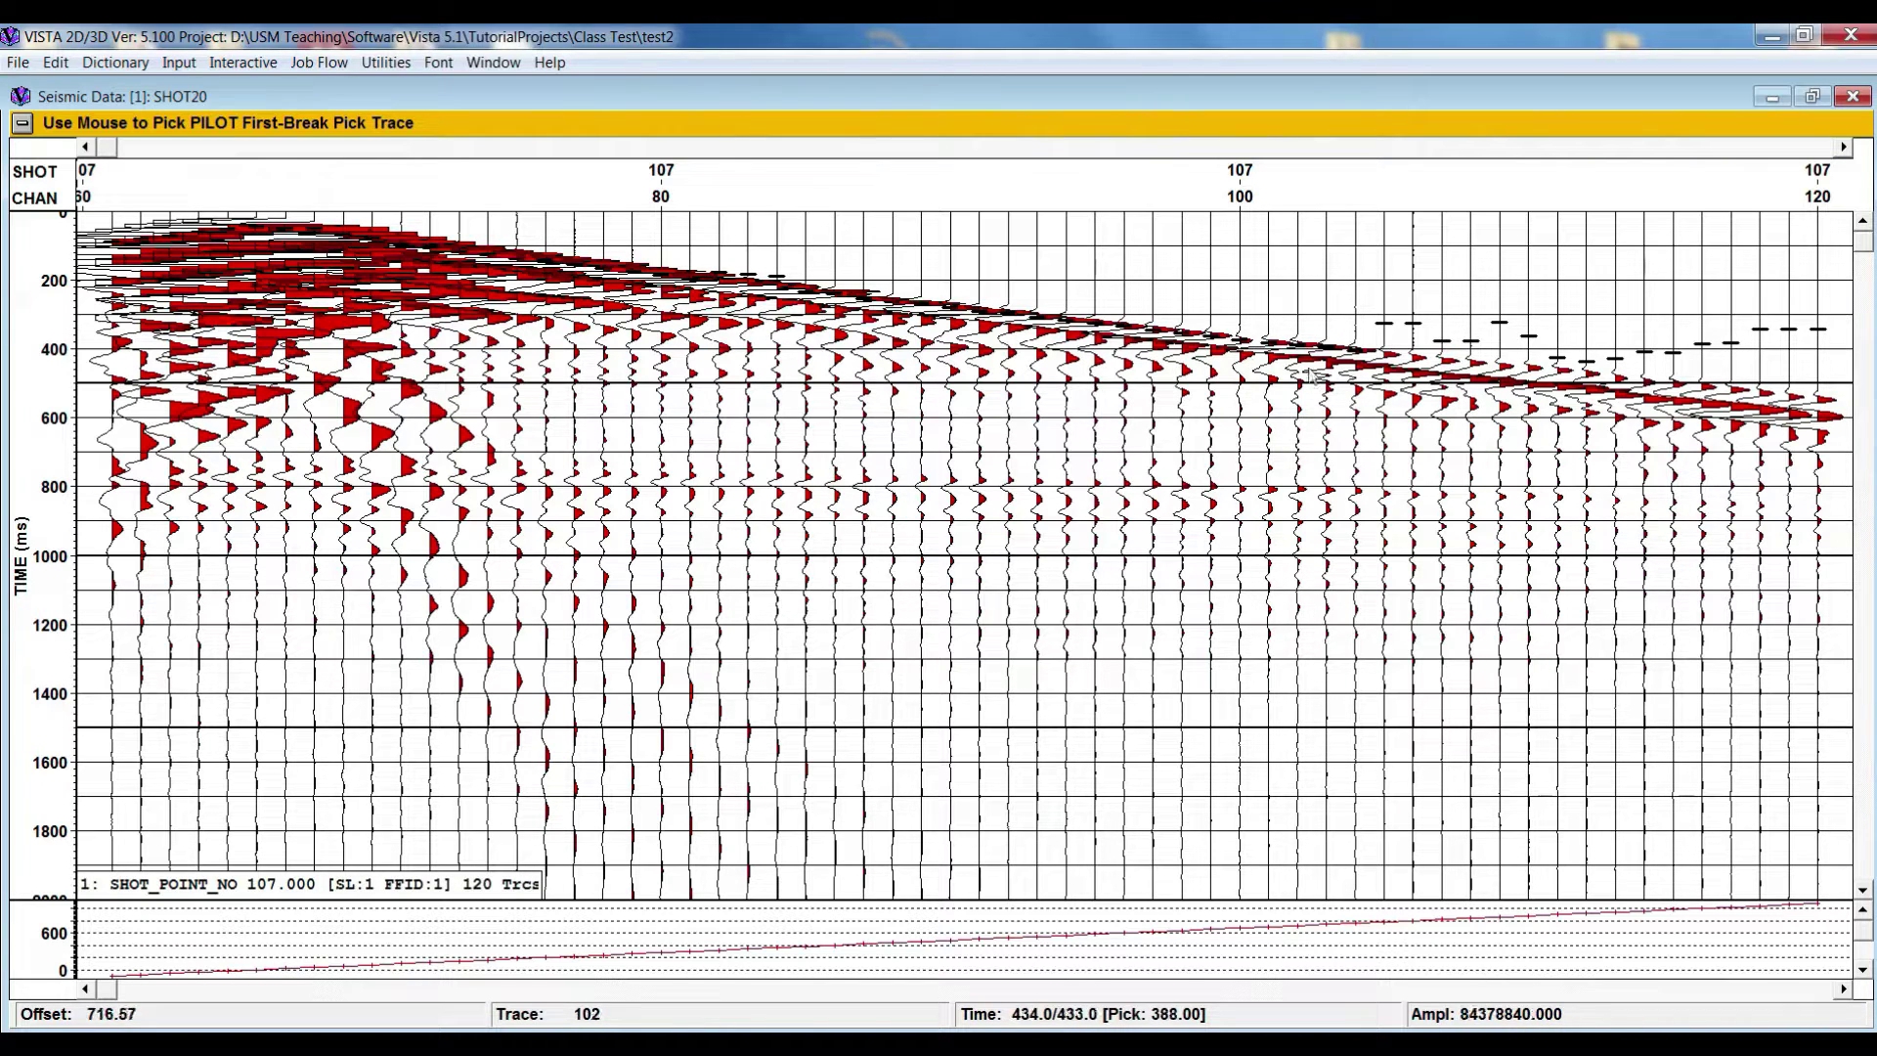
{"action": "left_click", "coordinate": [1404, 358]}
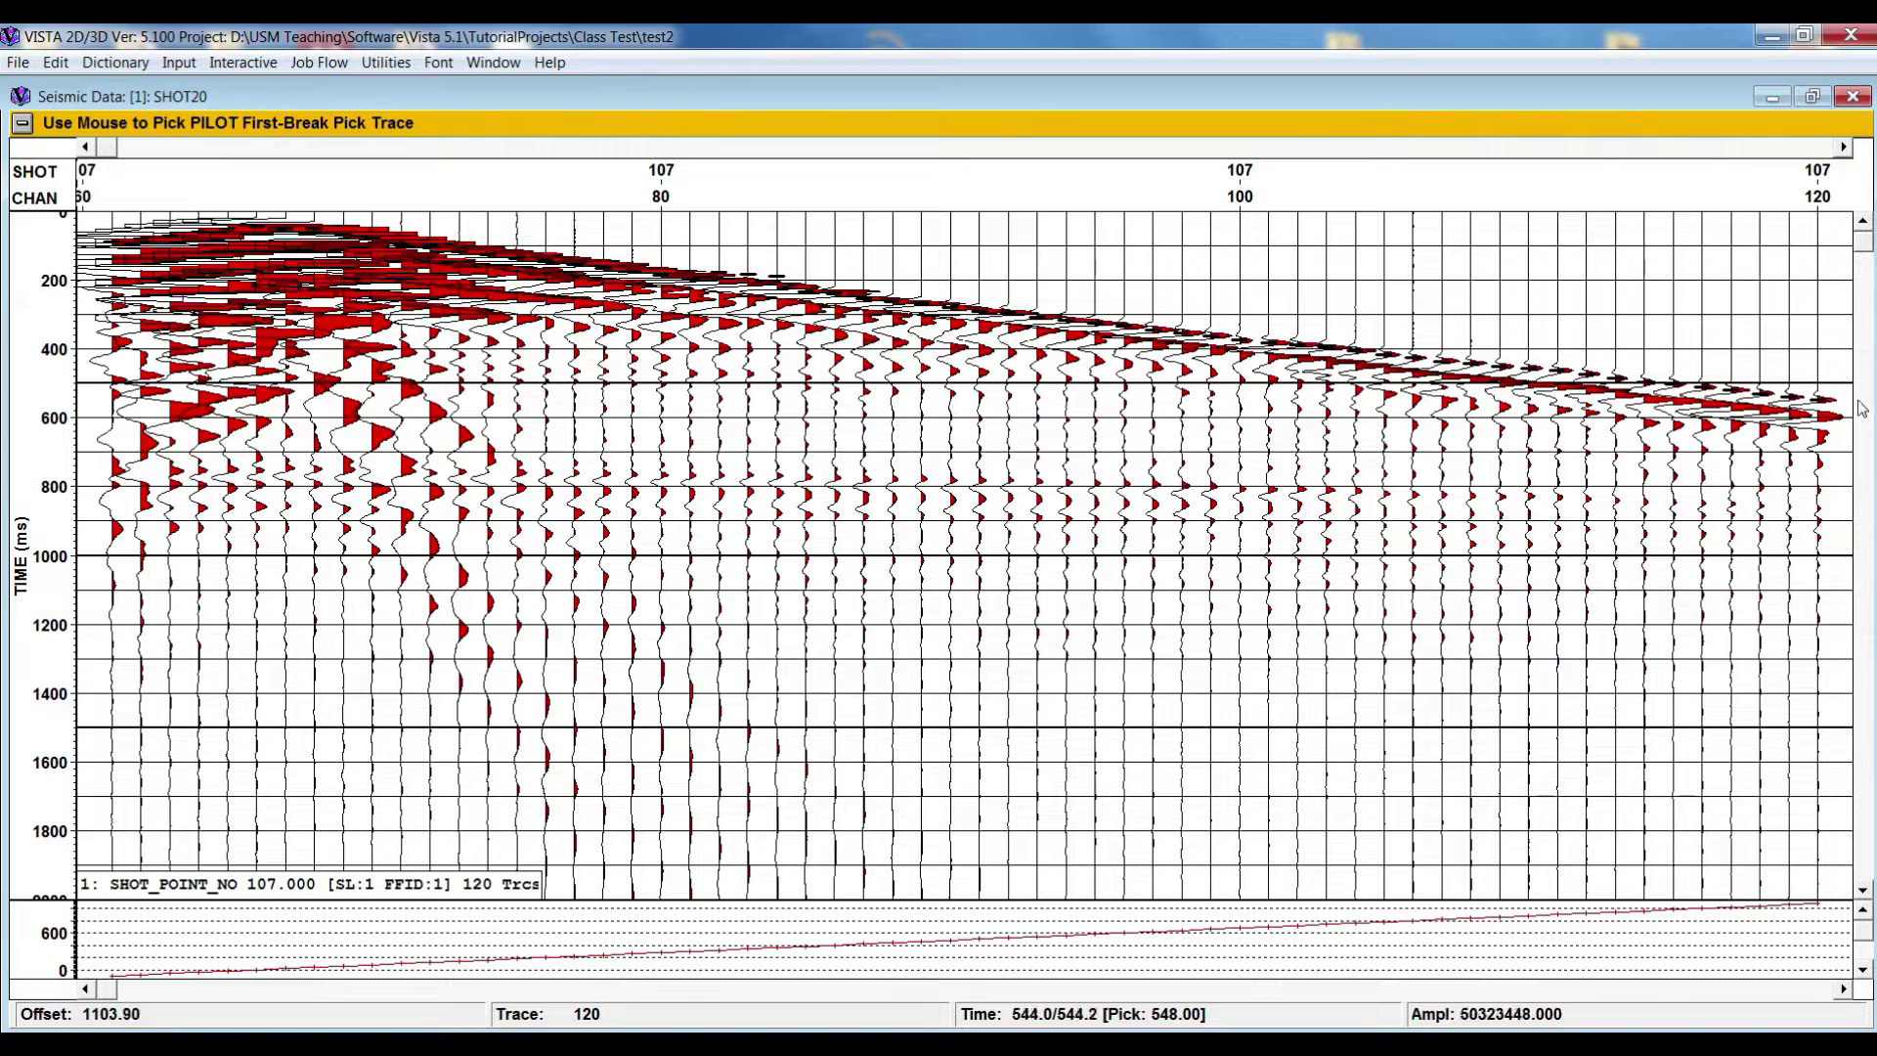
{"action": "left_click", "coordinate": [747, 284]}
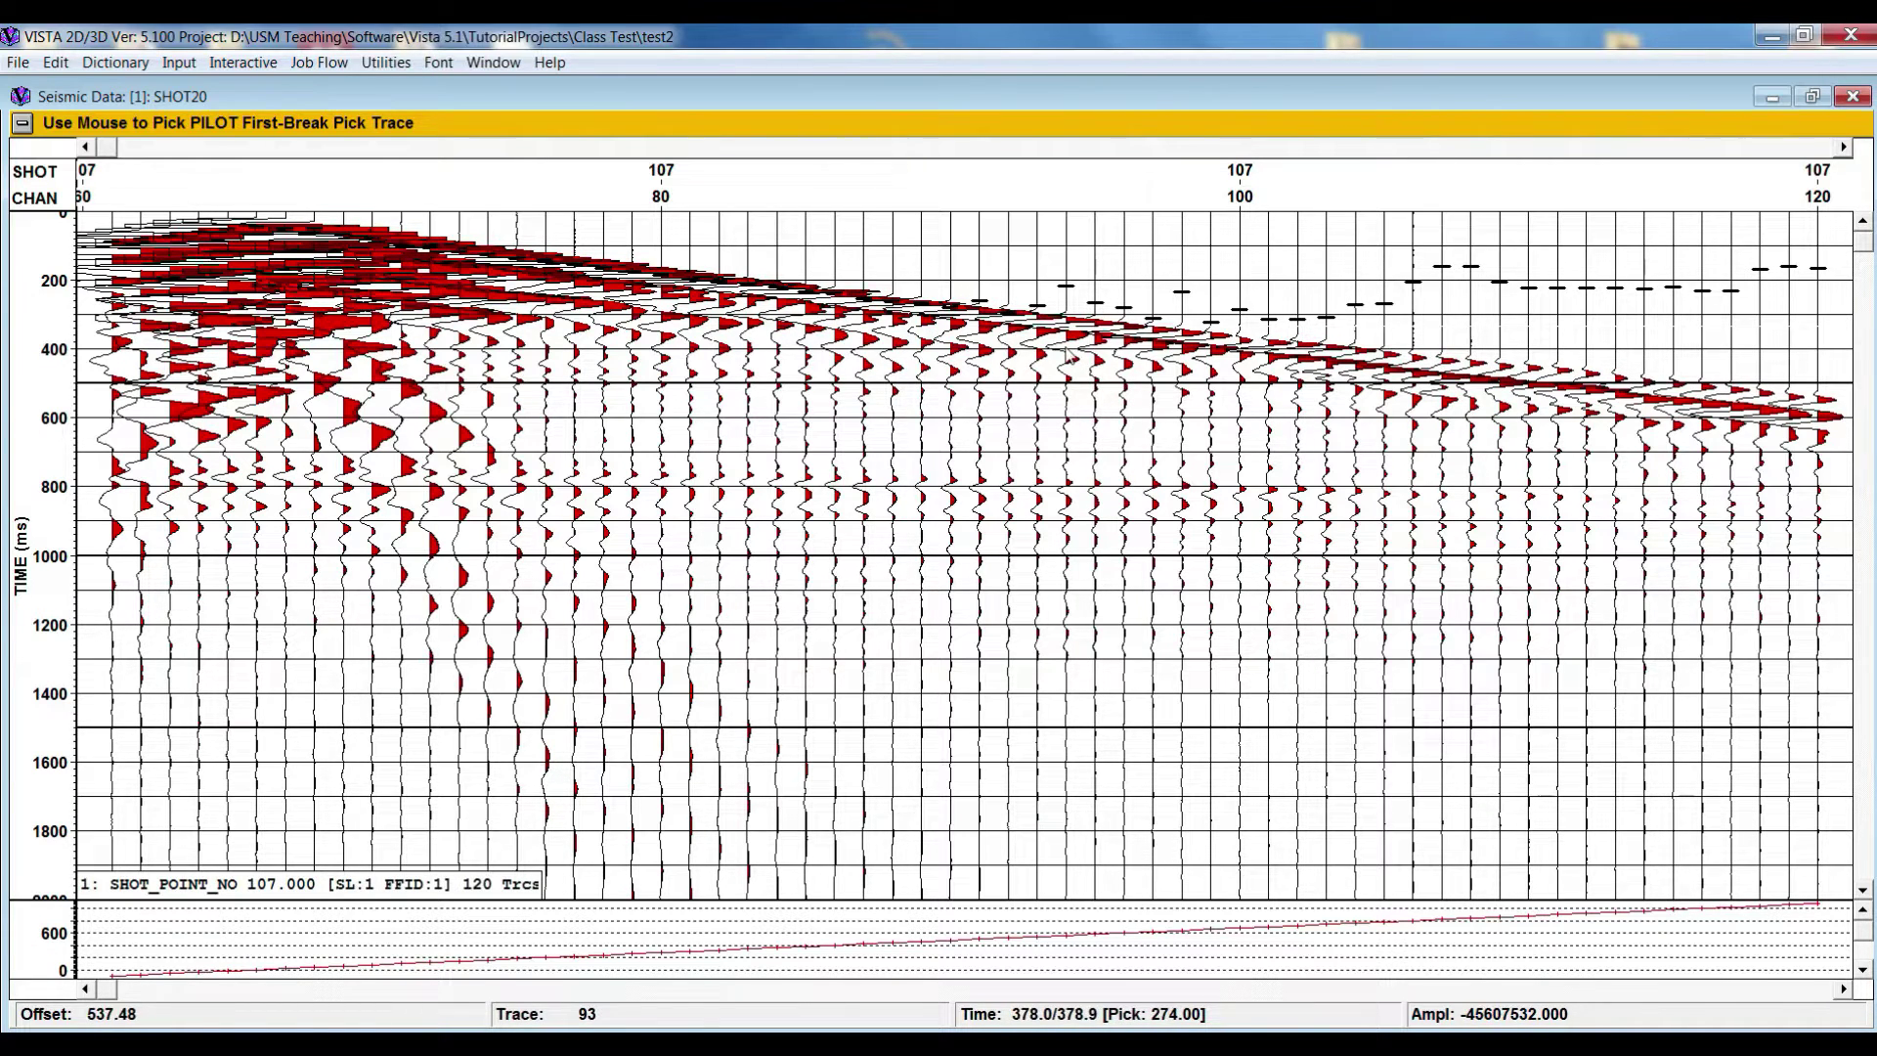
{"action": "left_click", "coordinate": [1285, 377]}
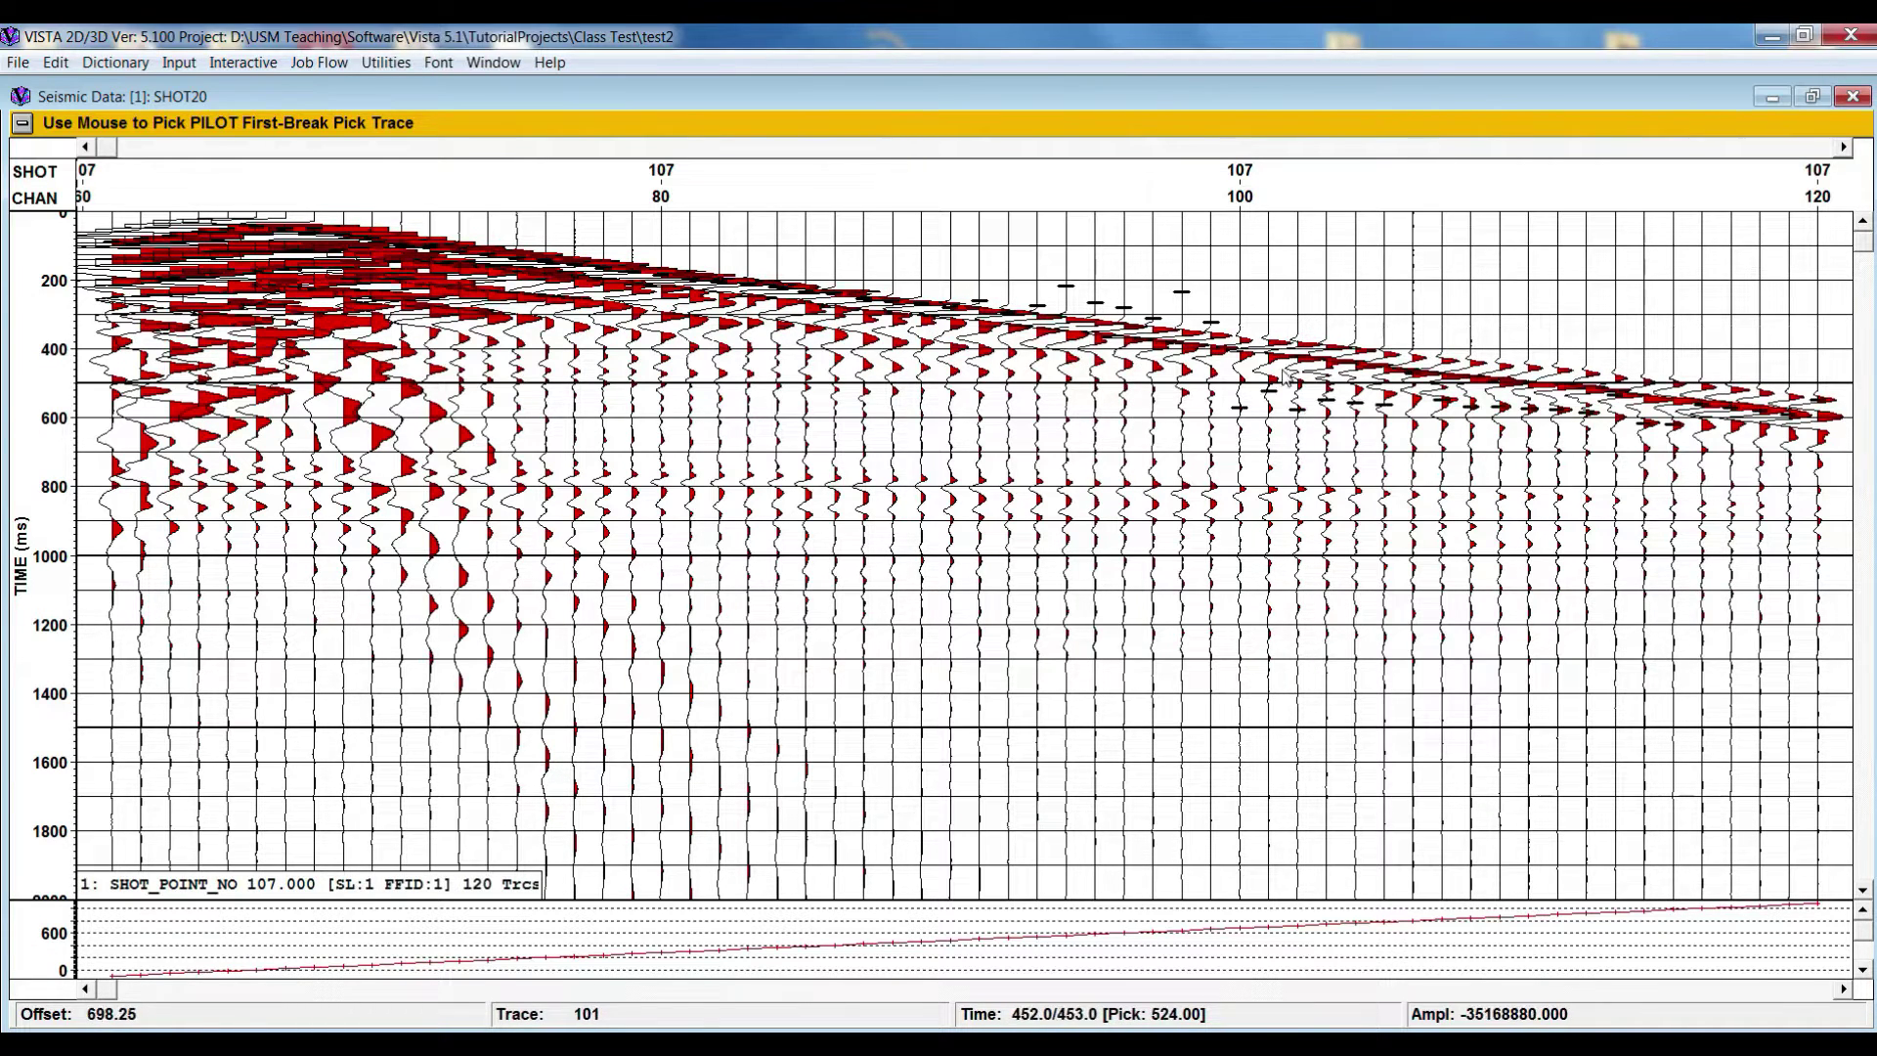
{"action": "left_click", "coordinate": [24, 122]}
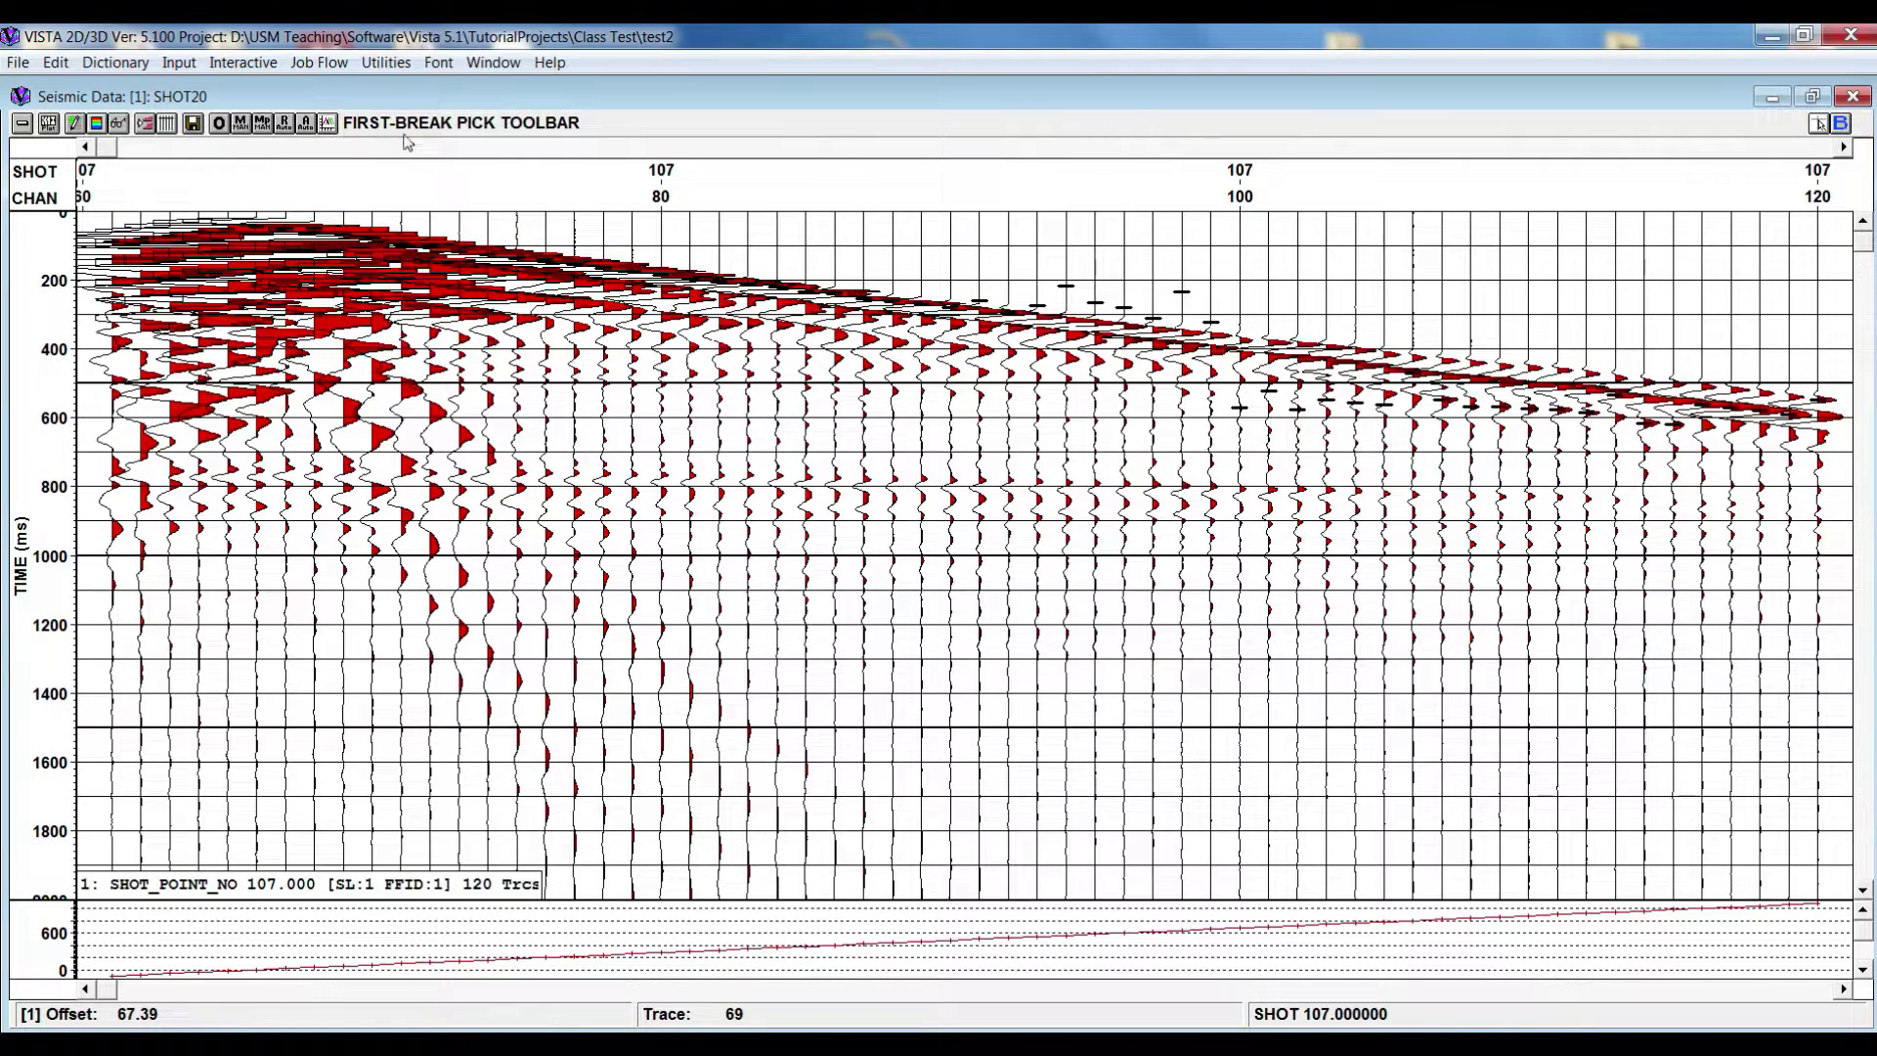
- Manually pick the first breaks along the first arrivals of shot 107, ending at about 548 ms on channel 120
{"action": "left_click", "coordinate": [240, 123]}
{"action": "left_click_drag", "start_coordinate": [323, 223], "coordinate": [547, 282]}
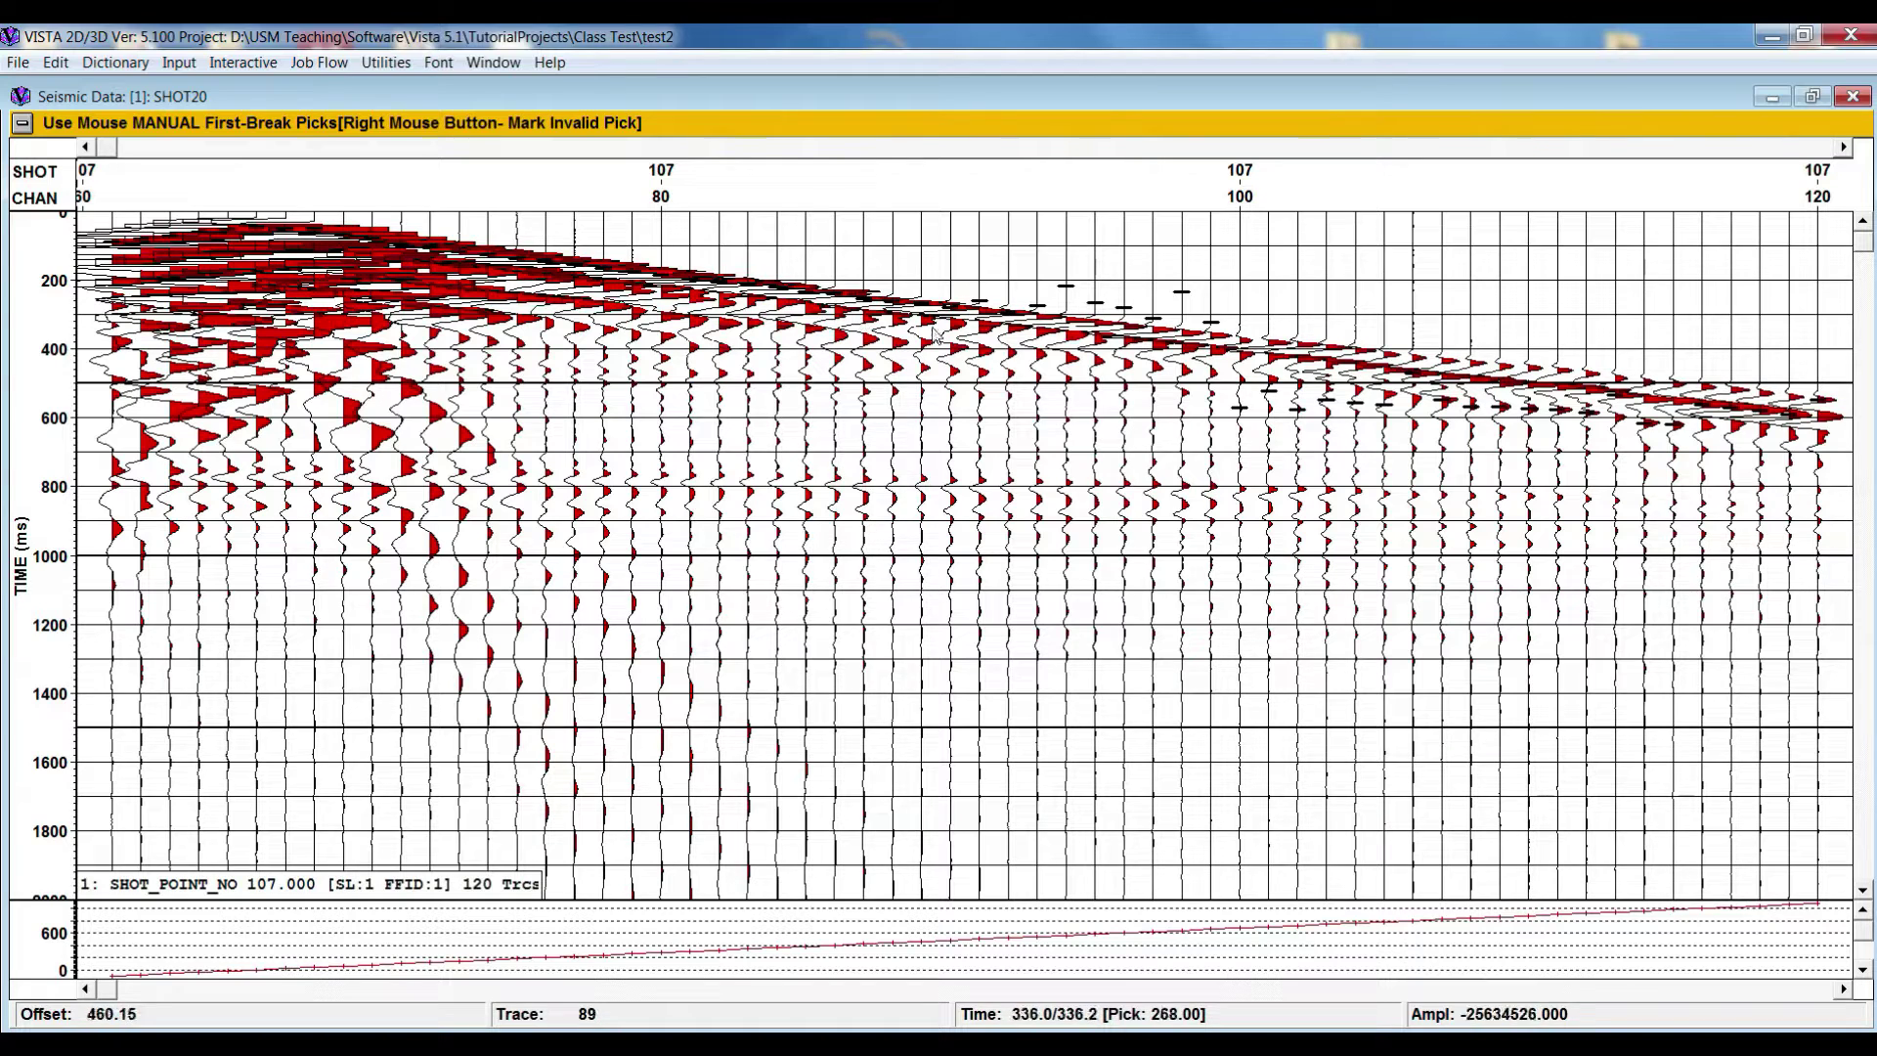
{"action": "mouse_move", "coordinate": [1135, 328]}
{"action": "left_mouse_down"}
{"action": "mouse_move", "coordinate": [1422, 380]}
{"action": "mouse_move", "coordinate": [1838, 408]}
{"action": "left_mouse_up"}
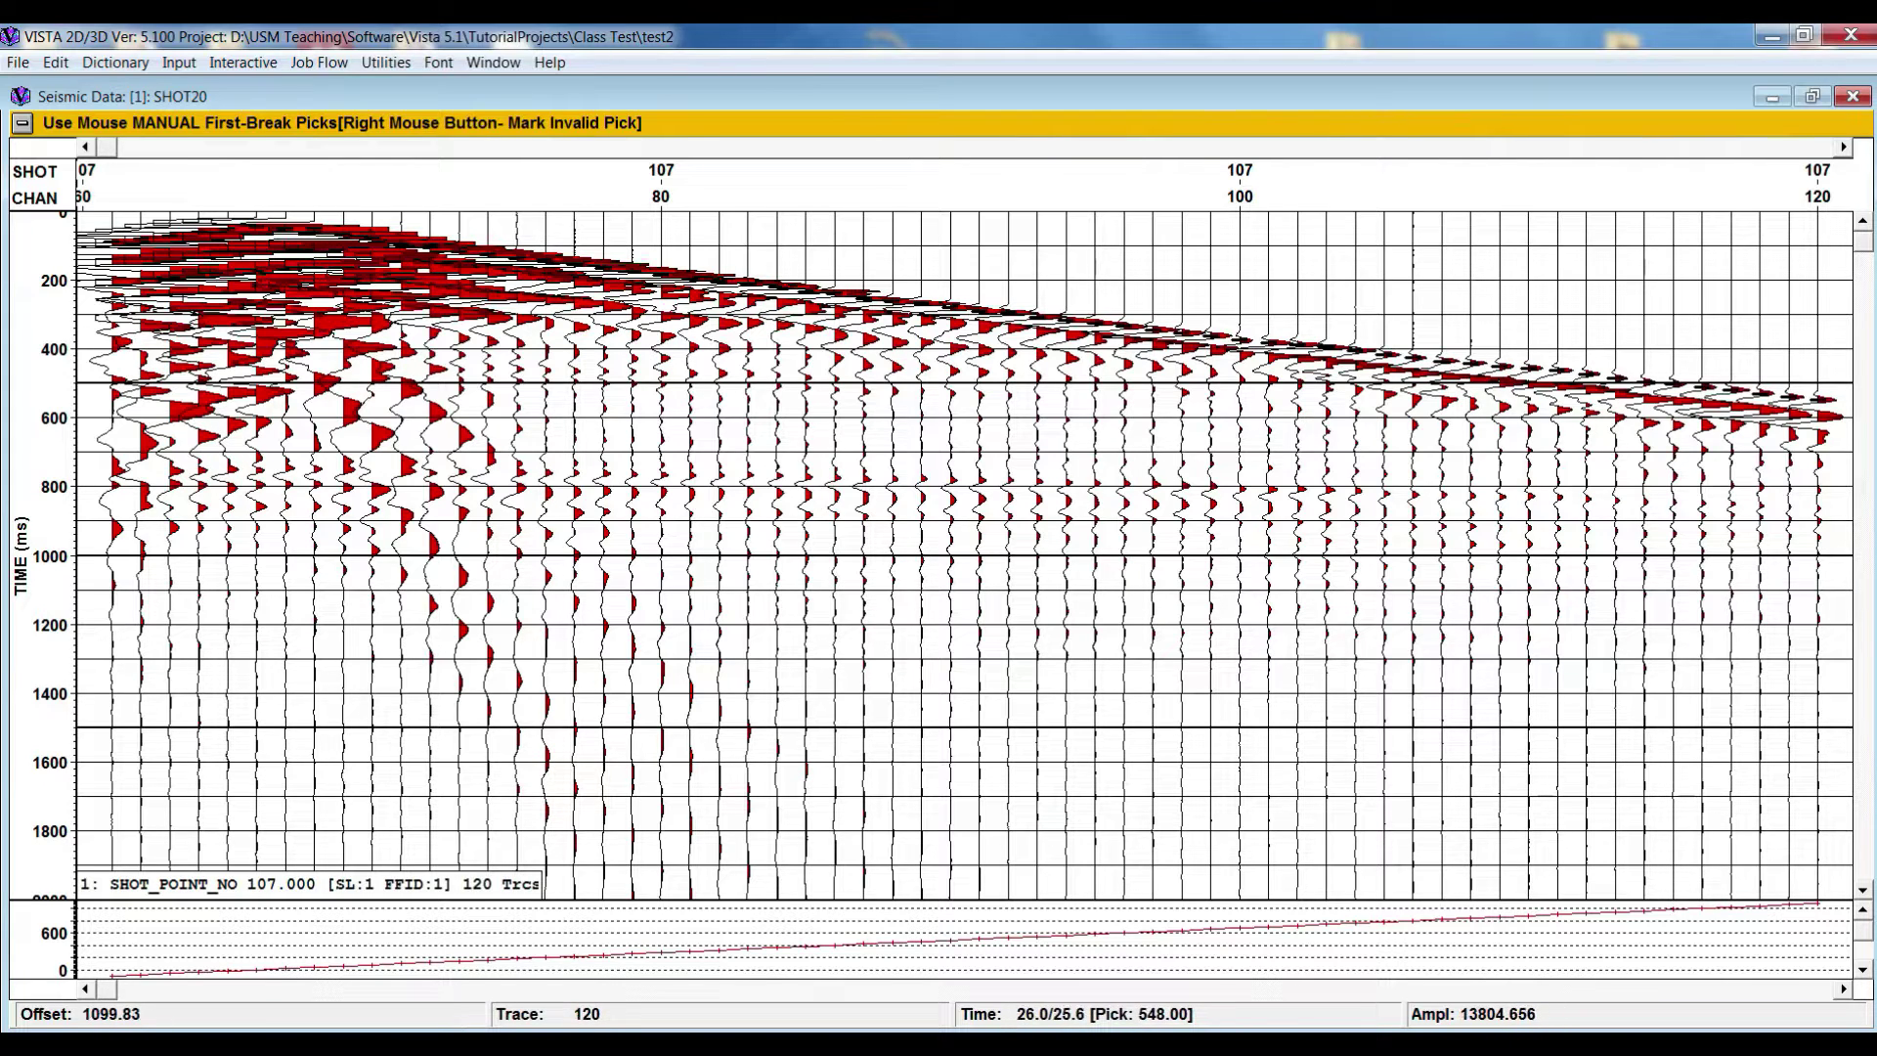
- Manually pick the first breaks along the first arrivals of shot 108 out to channel 120 and leave manual picking
{"action": "left_click", "coordinate": [1844, 147]}
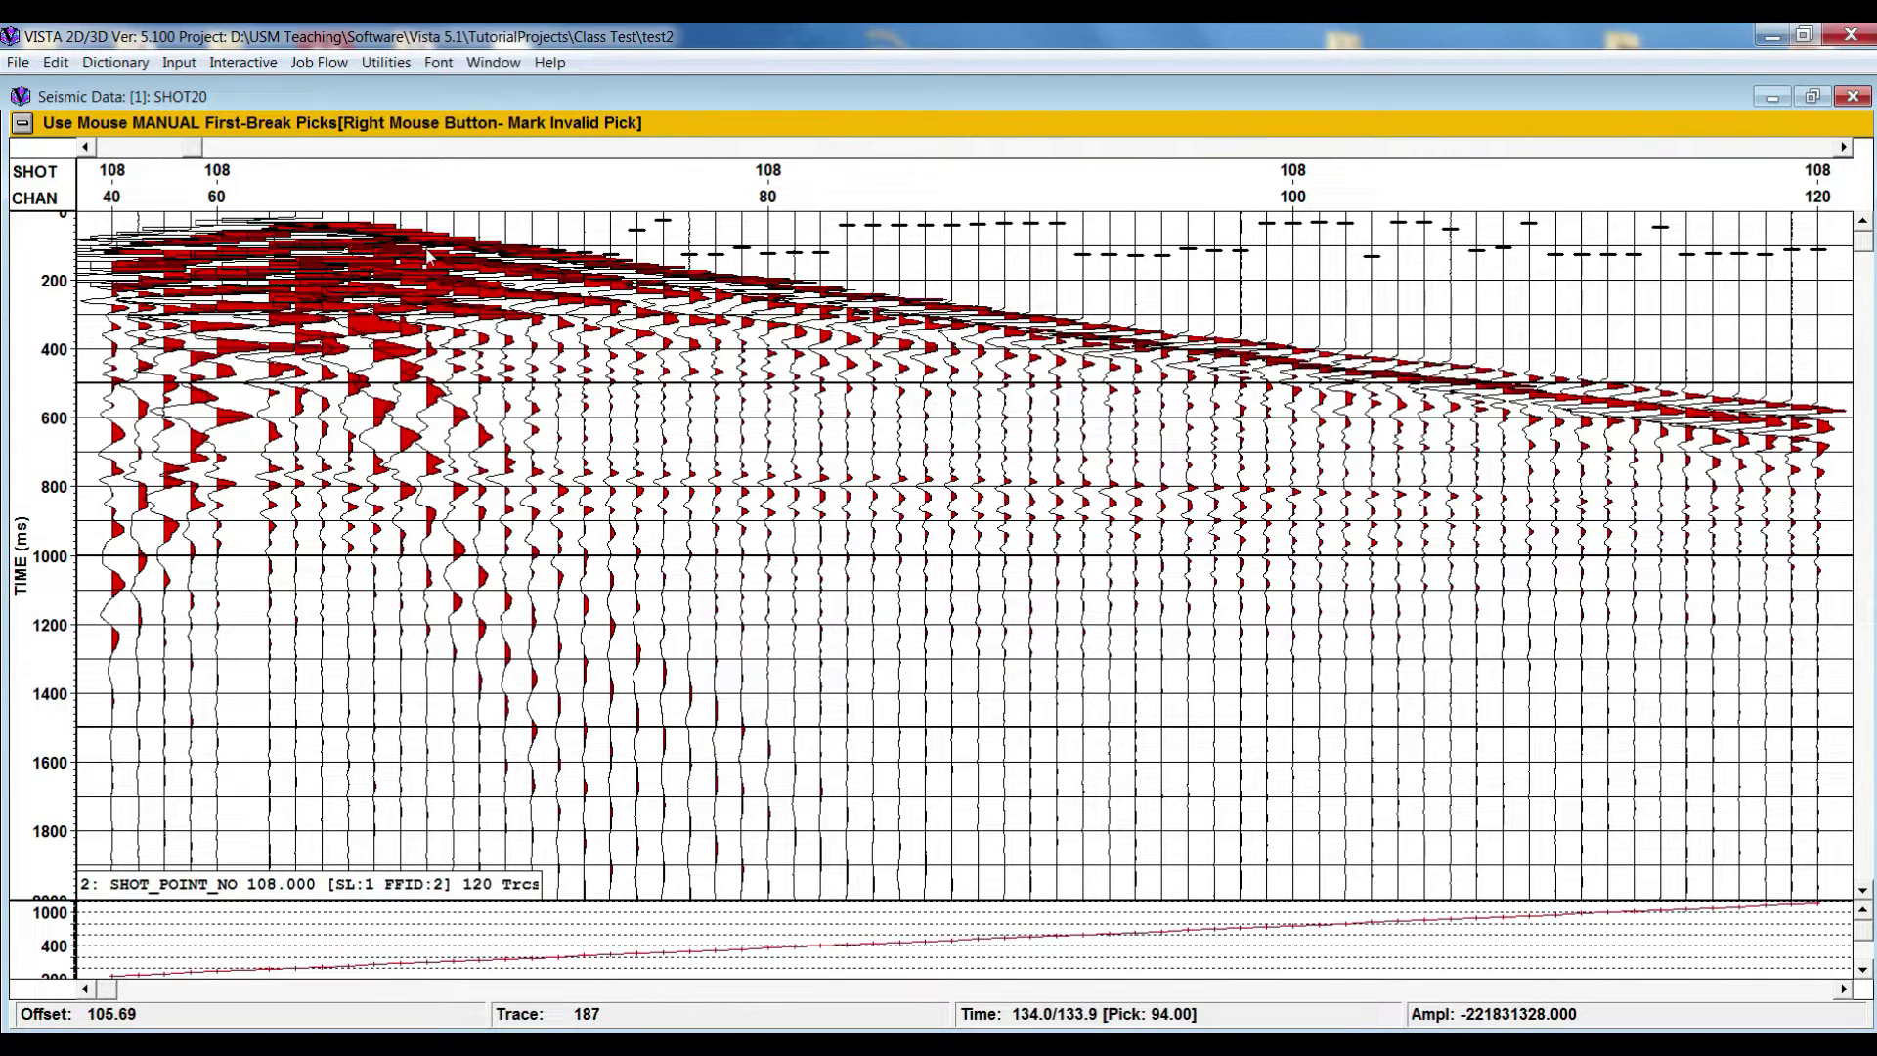
{"action": "mouse_move", "coordinate": [309, 228]}
{"action": "left_mouse_down"}
{"action": "mouse_move", "coordinate": [1083, 336]}
{"action": "mouse_move", "coordinate": [1005, 343]}
{"action": "mouse_move", "coordinate": [1162, 331]}
{"action": "mouse_move", "coordinate": [1846, 413]}
{"action": "left_mouse_up"}
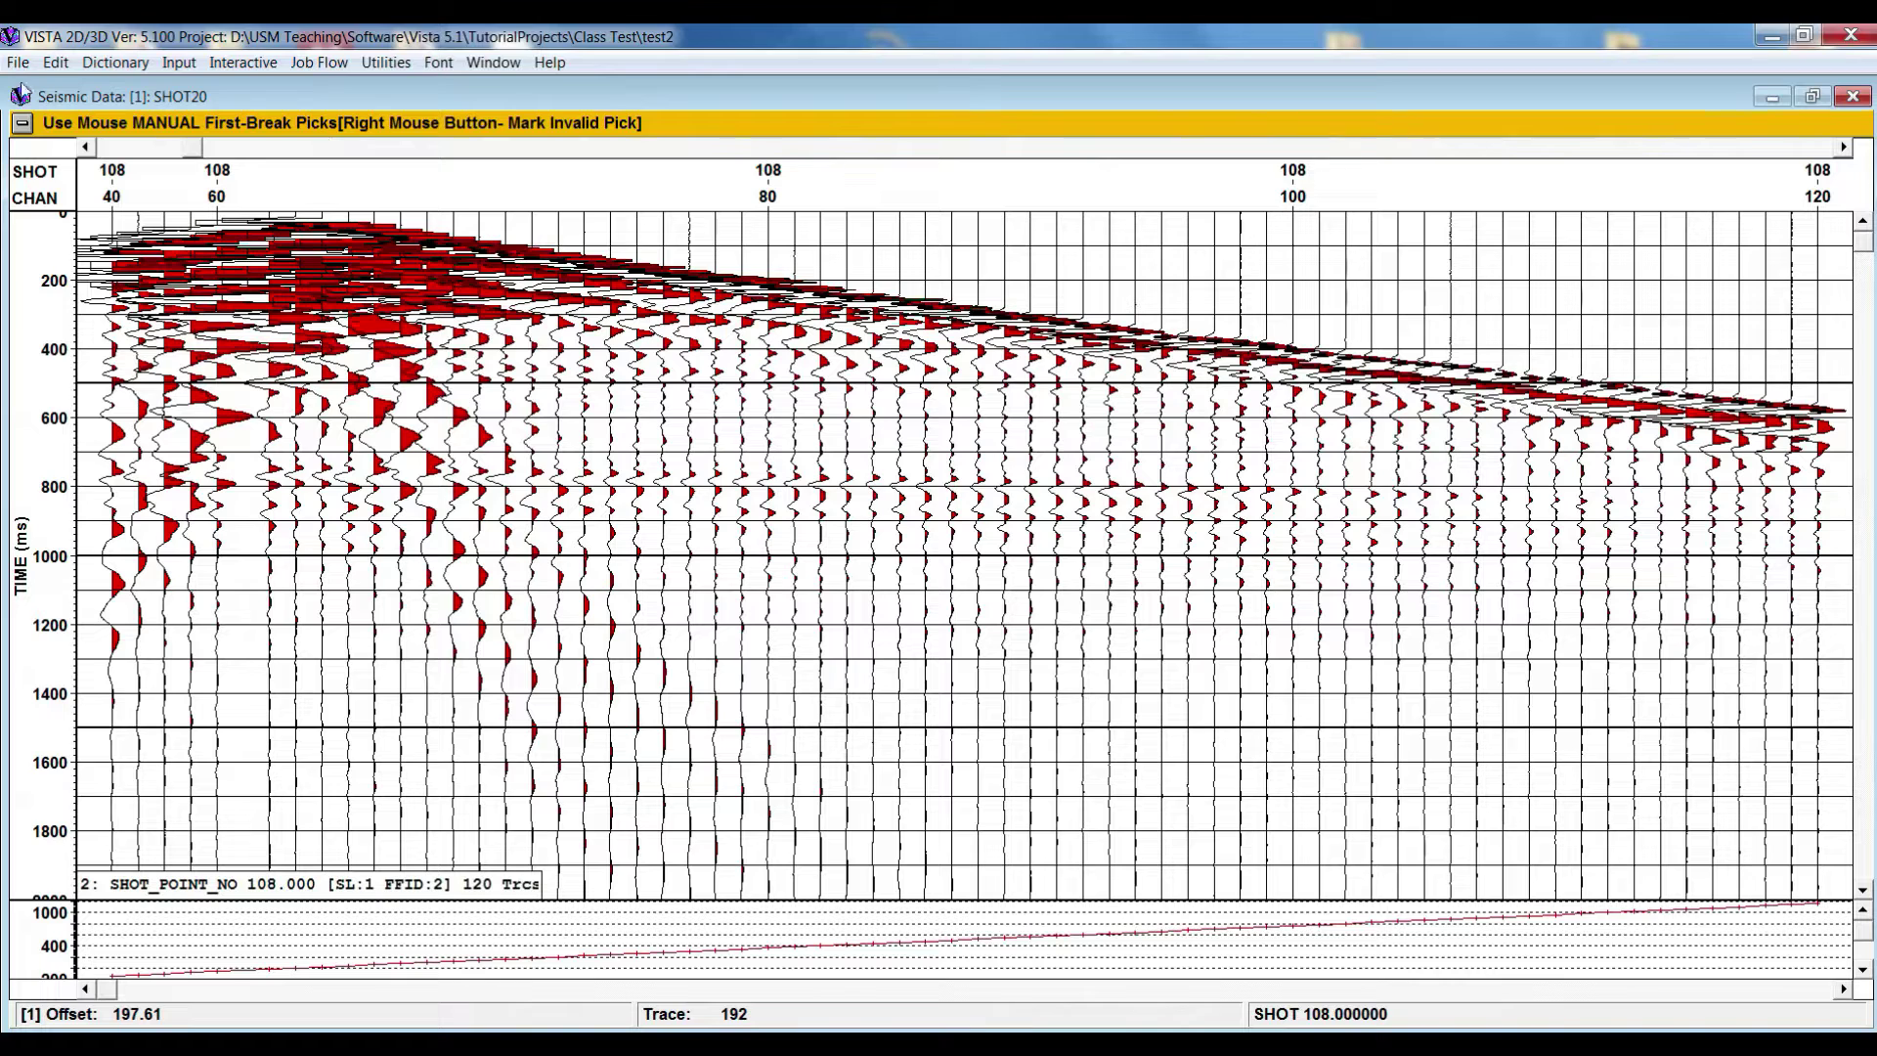
{"action": "left_click", "coordinate": [21, 125]}
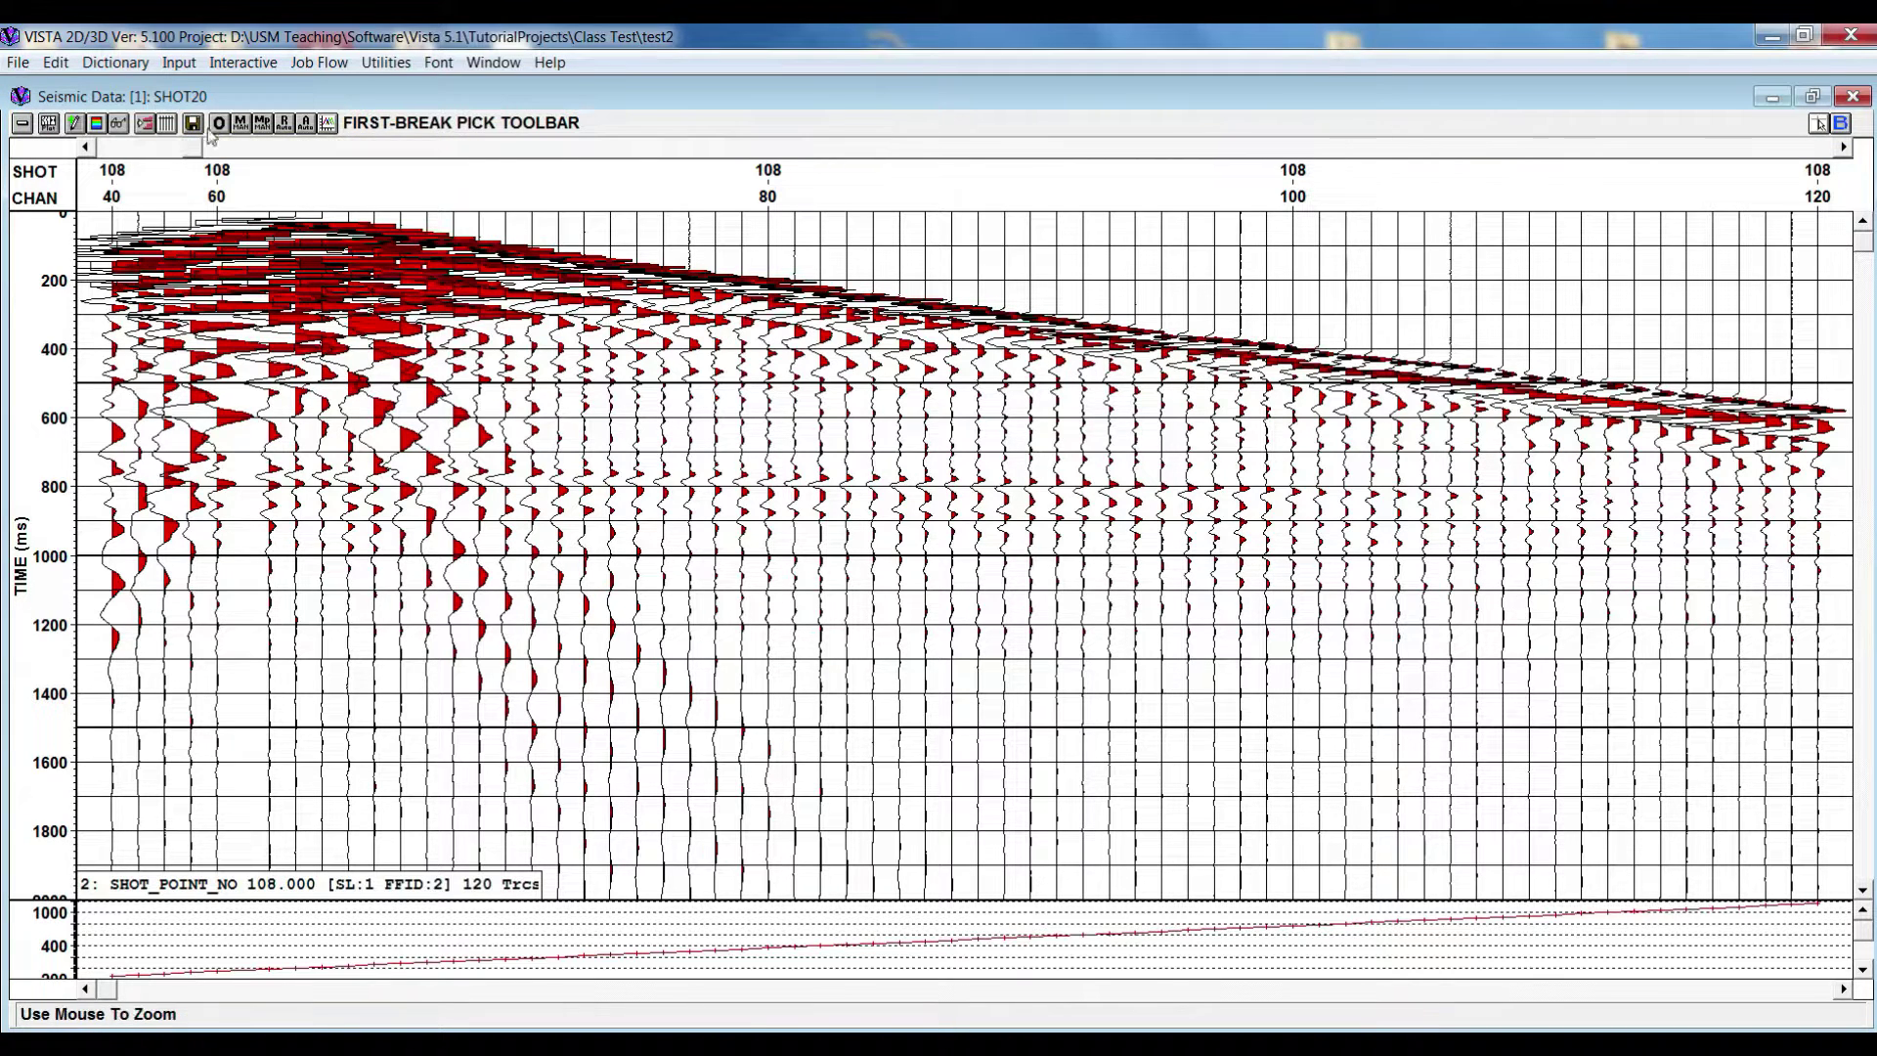
- Review the search mode choices in the first-break pick options and accept the settings with Peak selected
{"action": "left_click", "coordinate": [217, 129]}
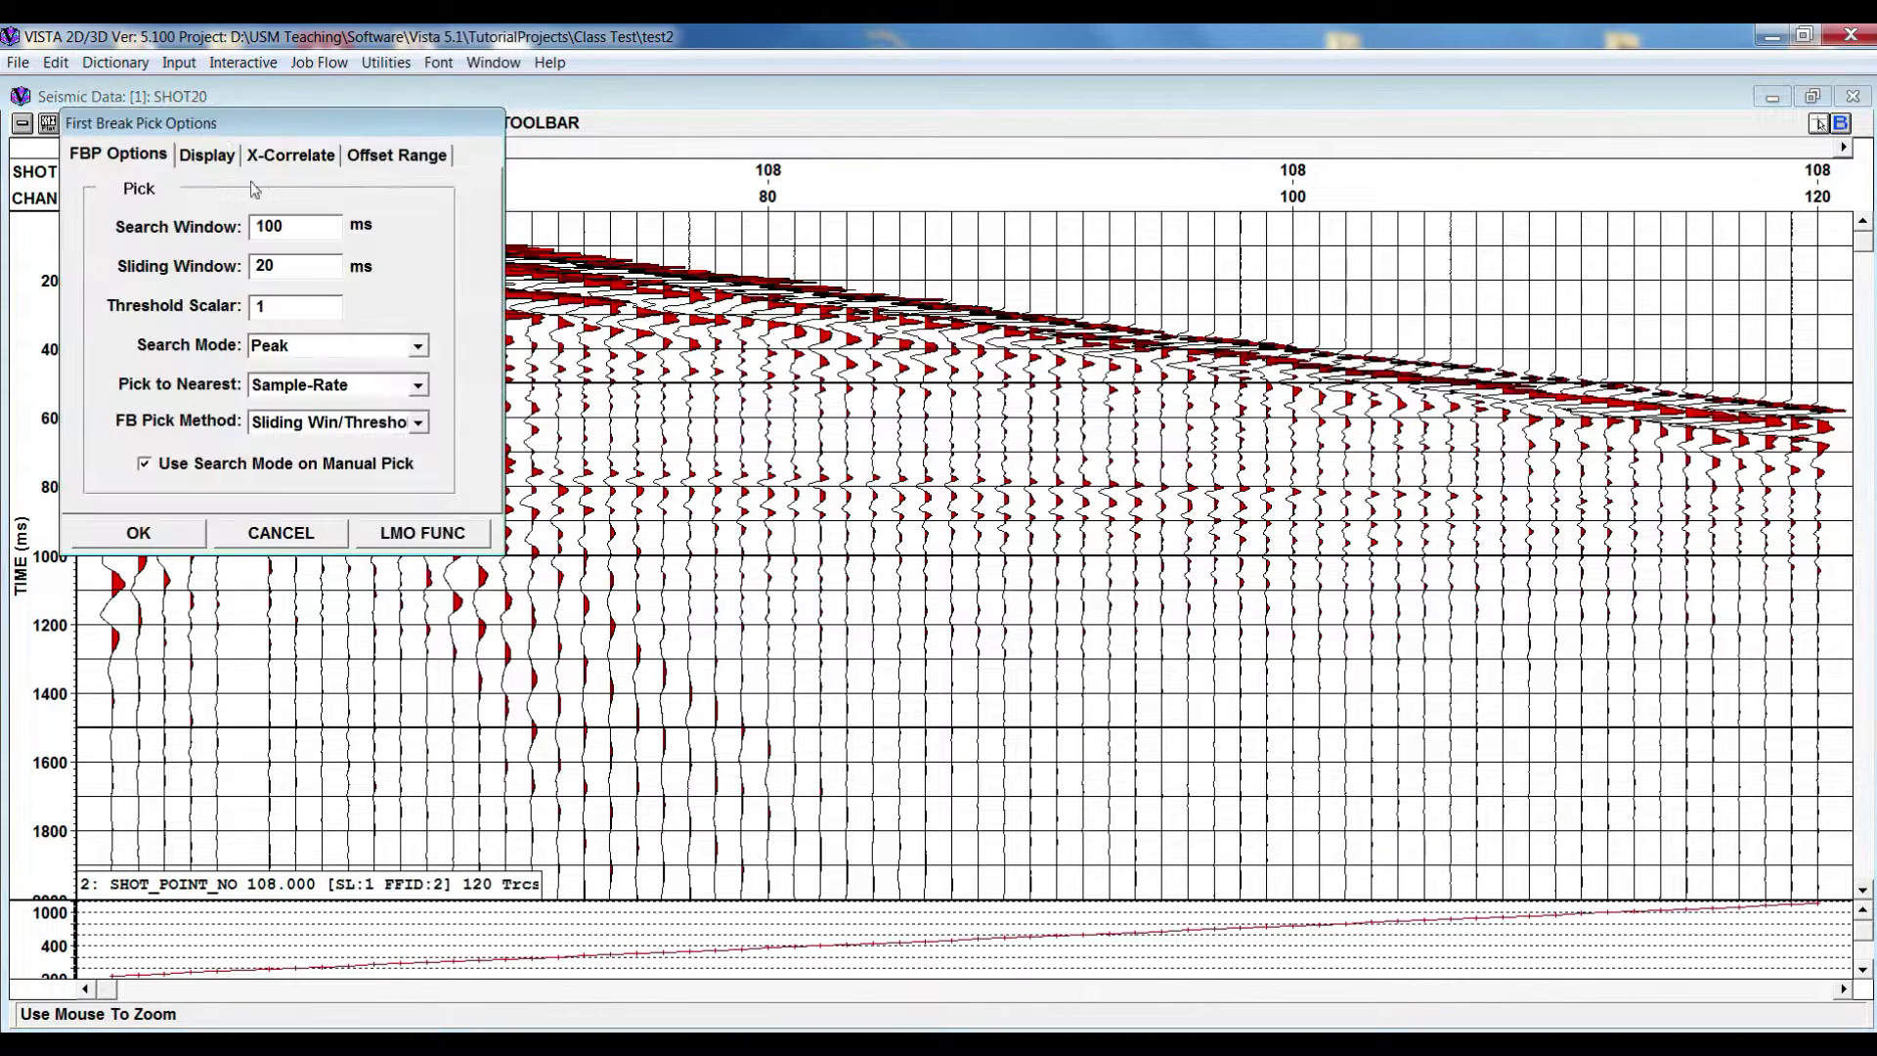
{"action": "left_click", "coordinate": [339, 348]}
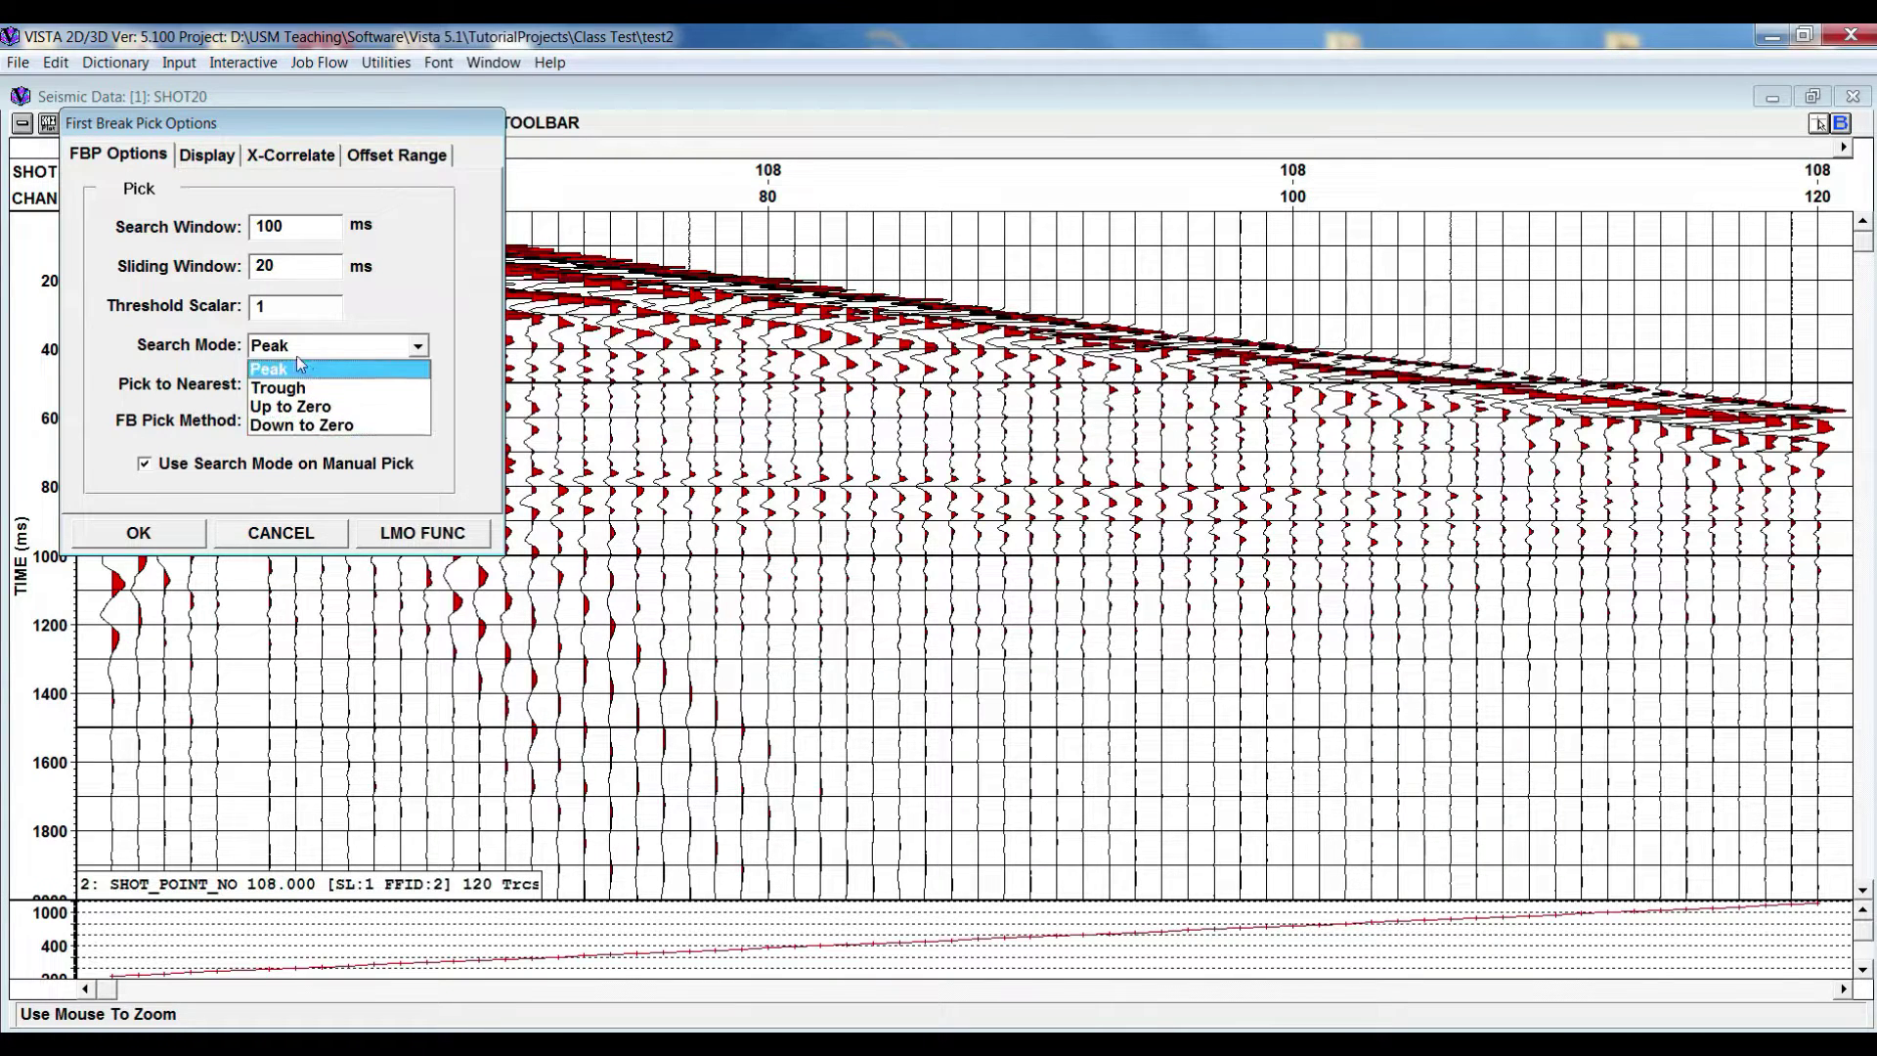
{"action": "left_click", "coordinate": [490, 267]}
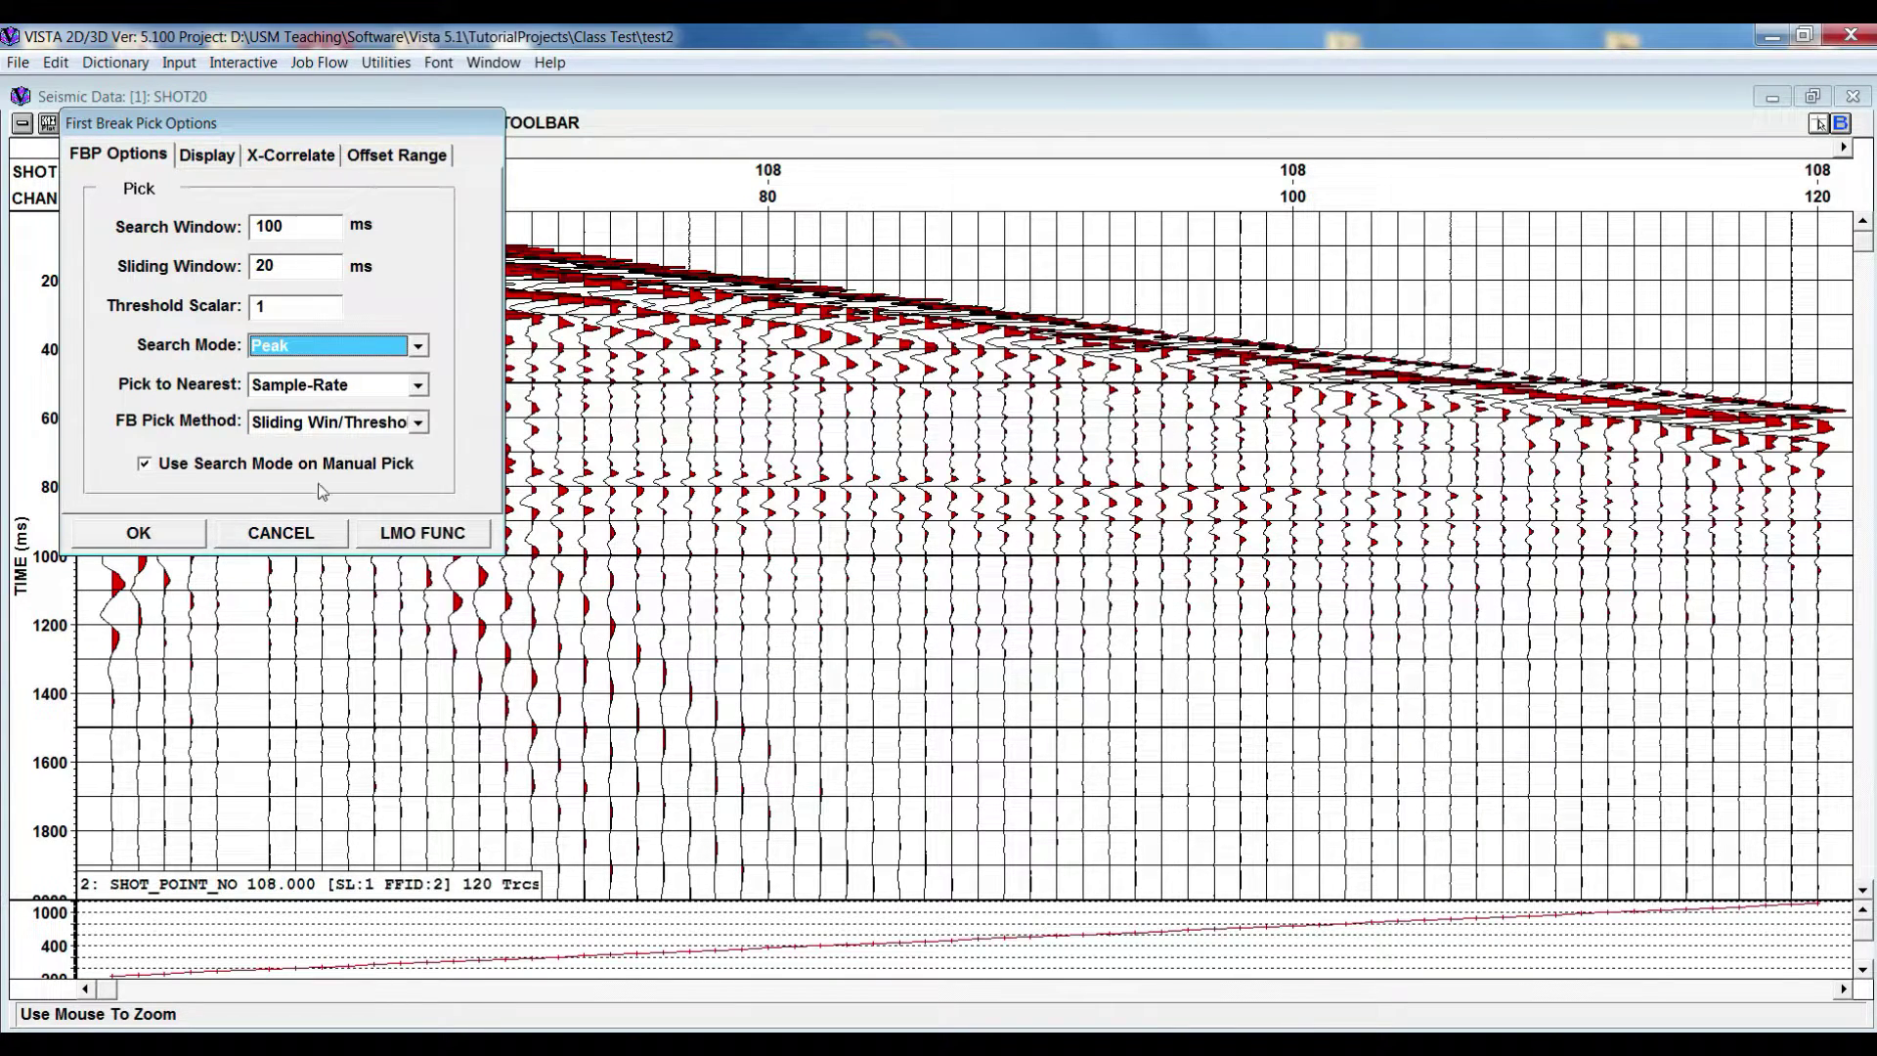
{"action": "left_click", "coordinate": [137, 544]}
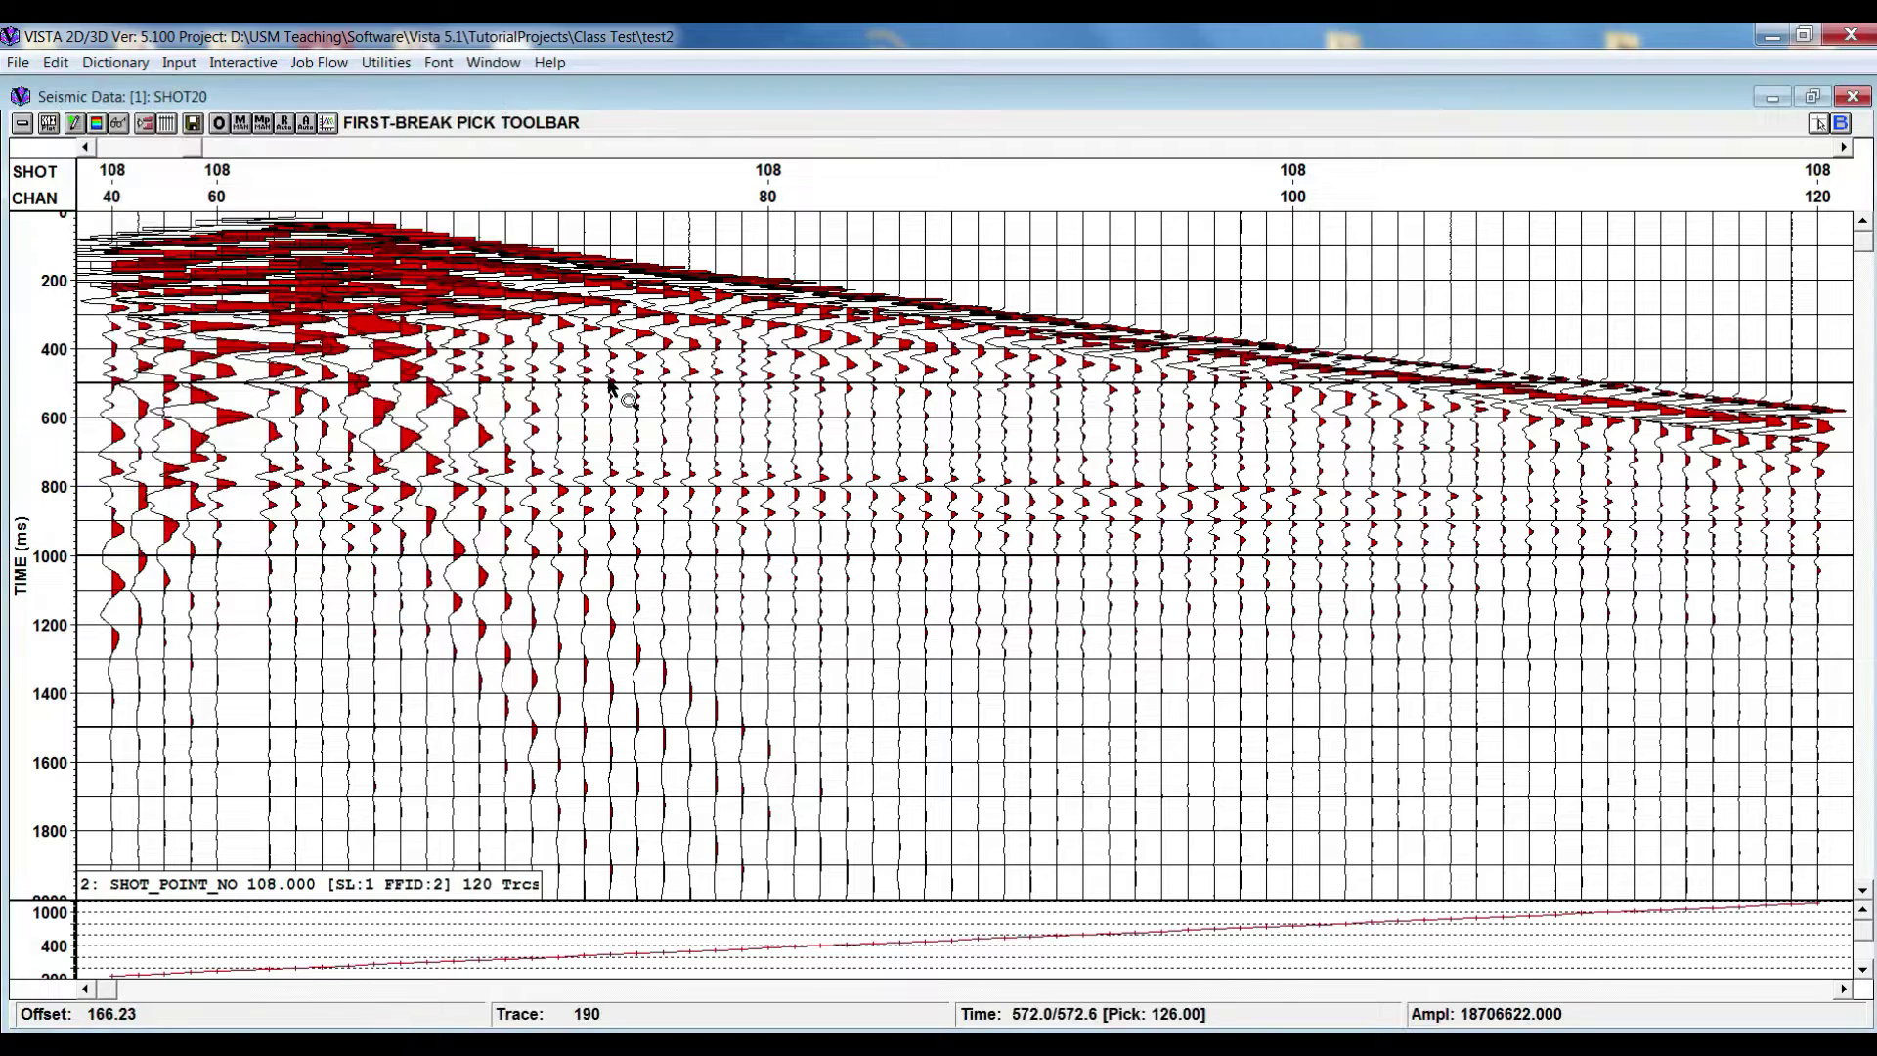
- Plot the first-break X-T picks, compare them with the First Break Picking slide in PowerPoint, and advance to Time Gate
{"action": "left_click", "coordinate": [327, 125]}
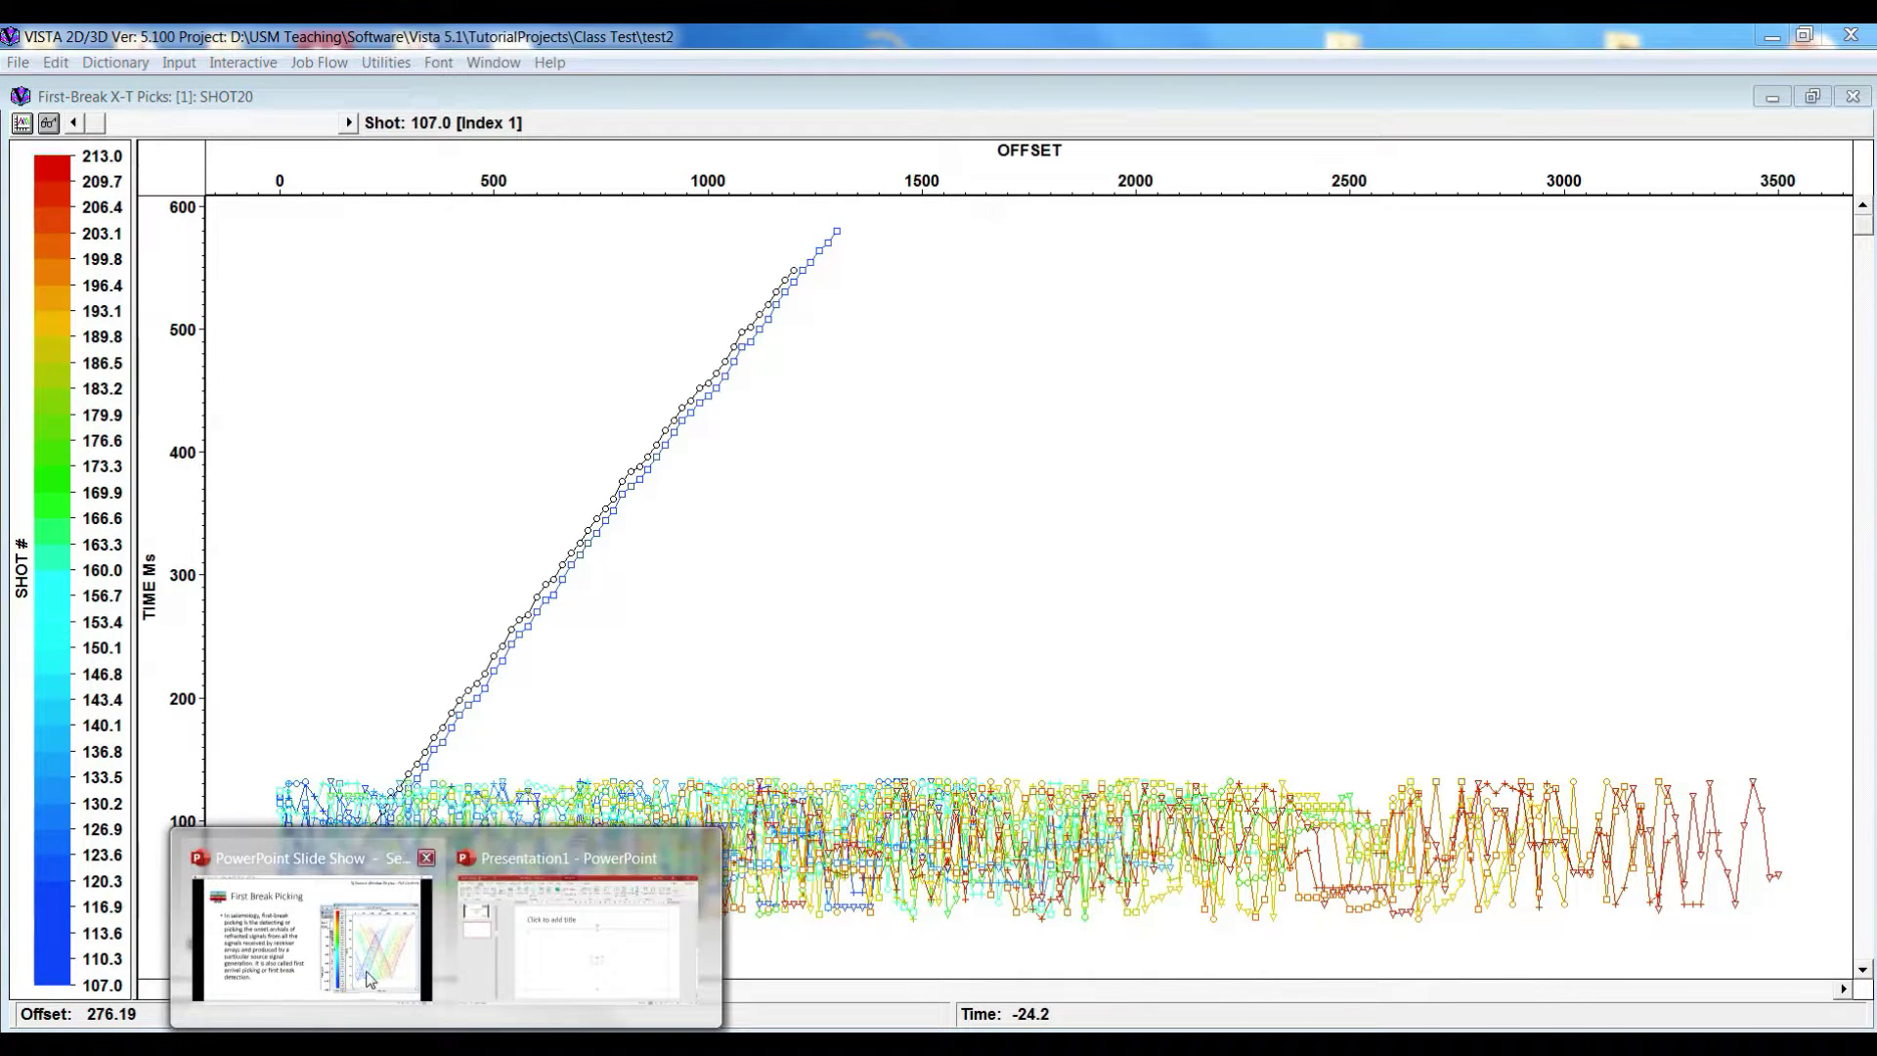
{"action": "left_click", "coordinate": [323, 929]}
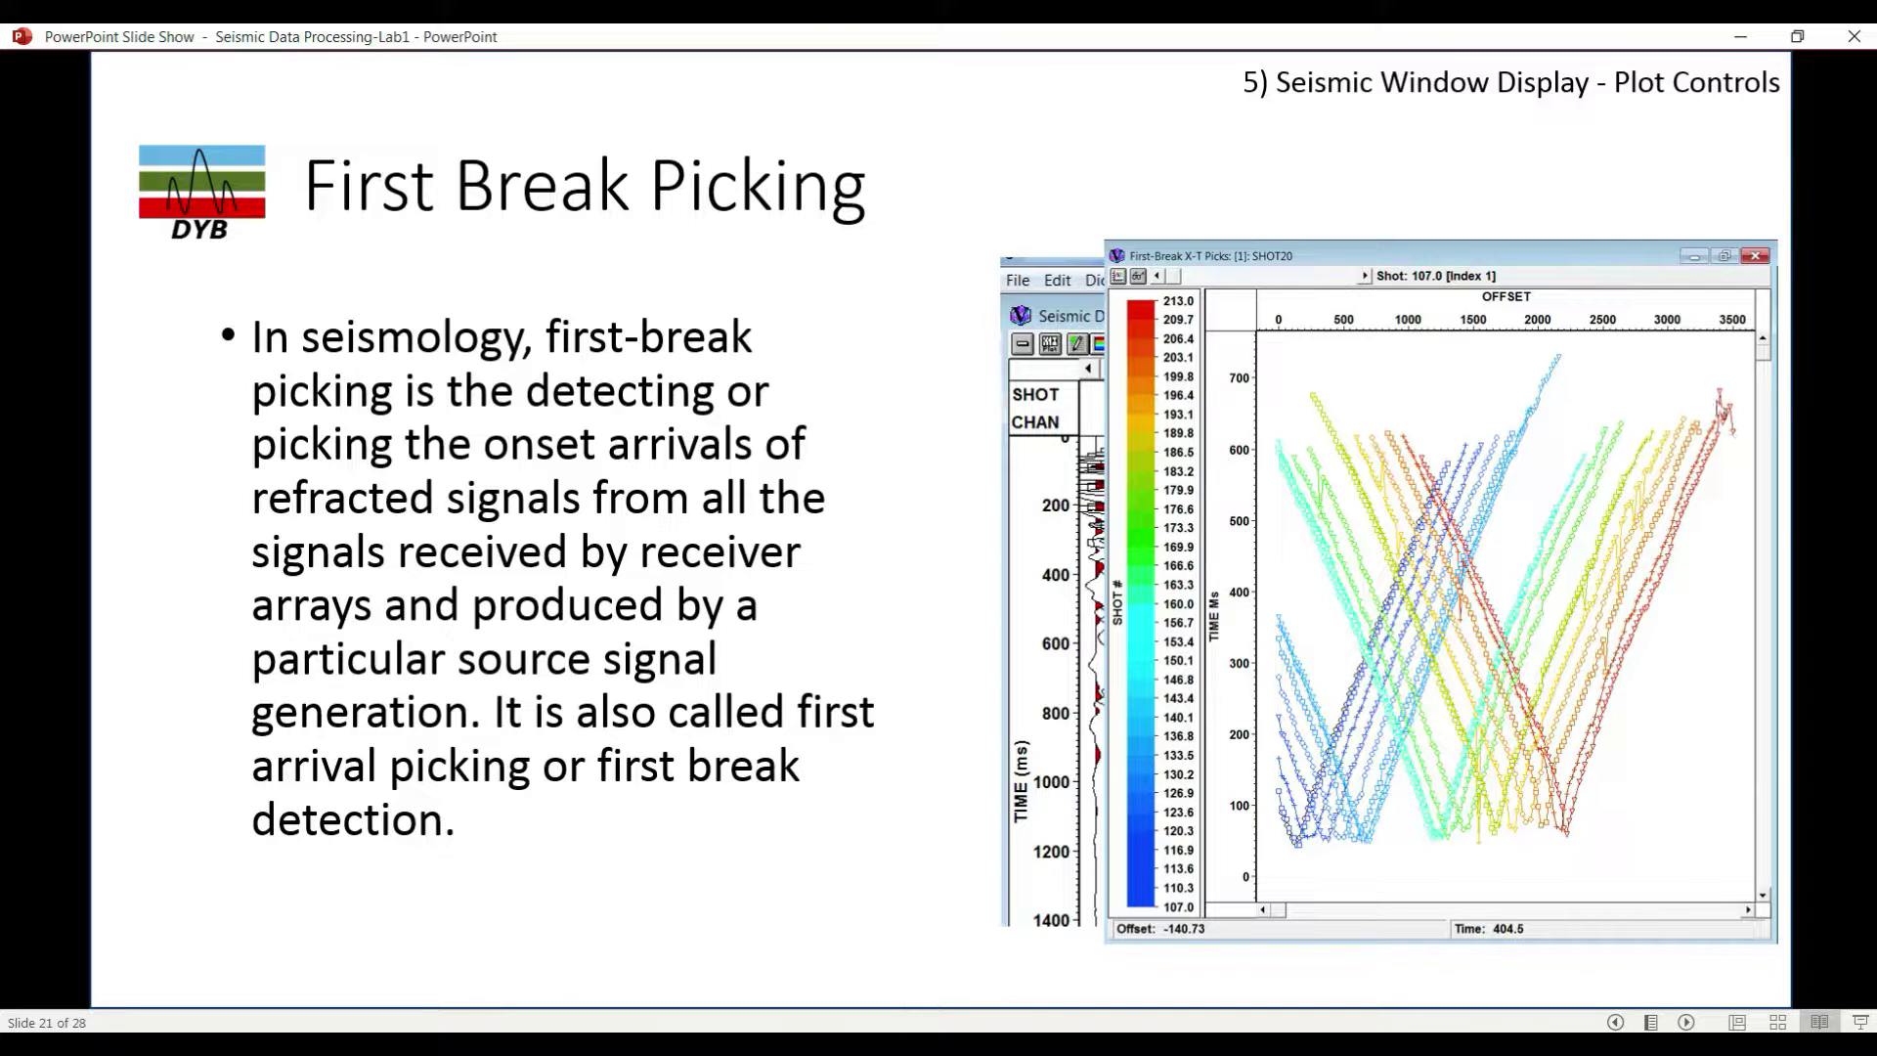
{"action": "left_click", "coordinate": [927, 745]}
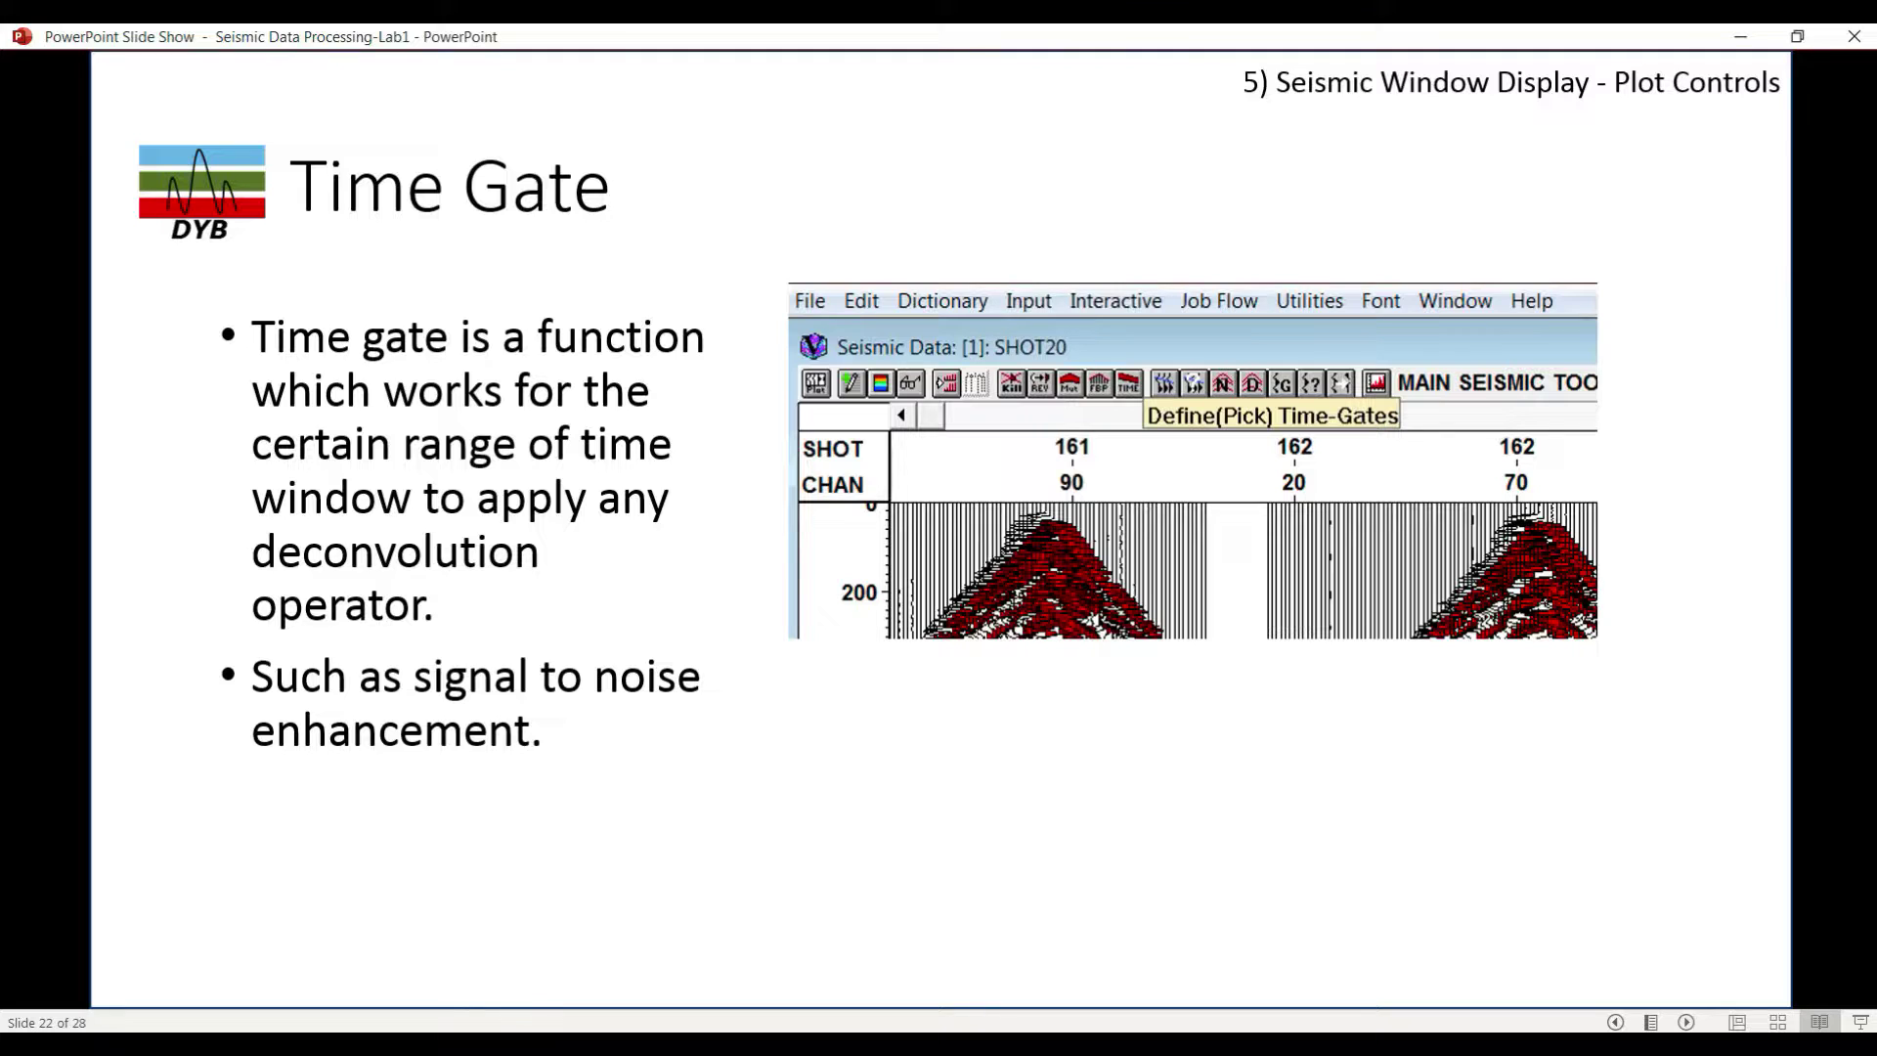
- Review the time-gate example on the Time Gate slide, switch back to VISTA and close the First-Break X-T Picks plot
{"action": "left_click", "coordinate": [591, 492]}
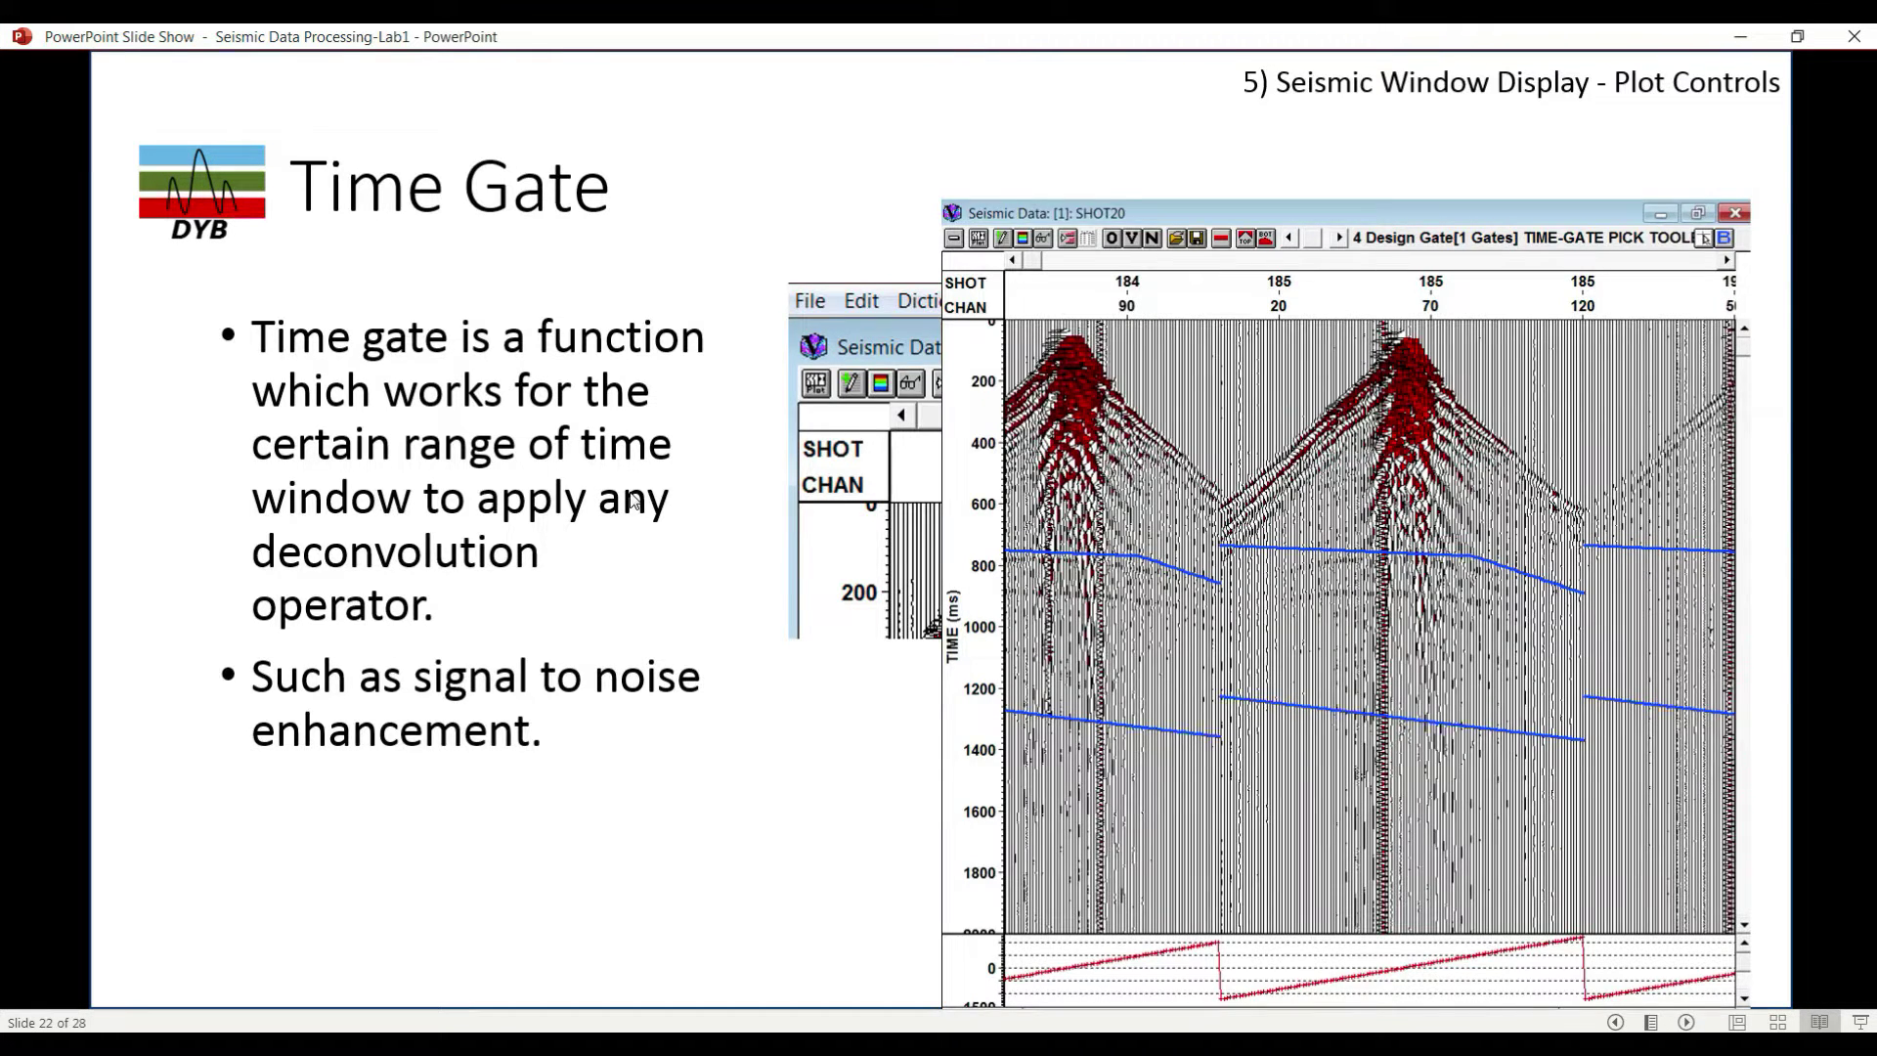
{"action": "left_click", "coordinate": [634, 501]}
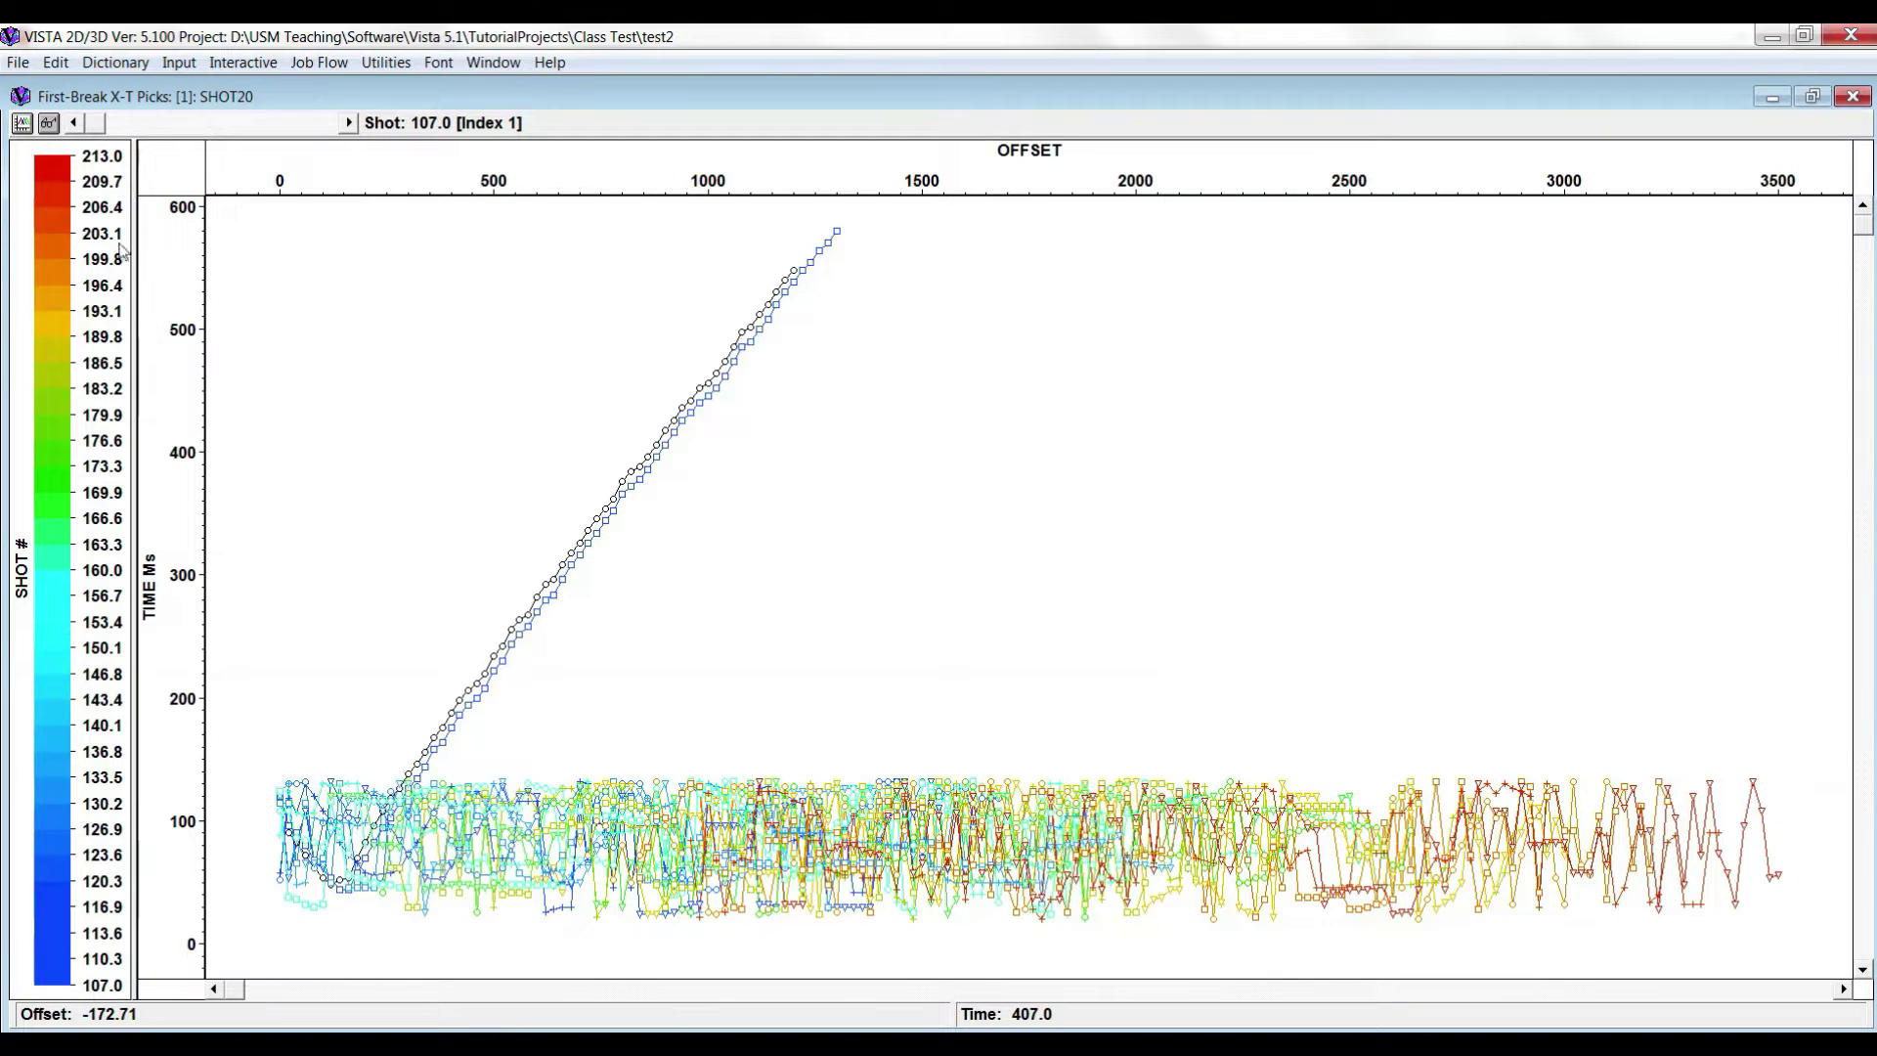
{"action": "left_click", "coordinate": [1851, 97]}
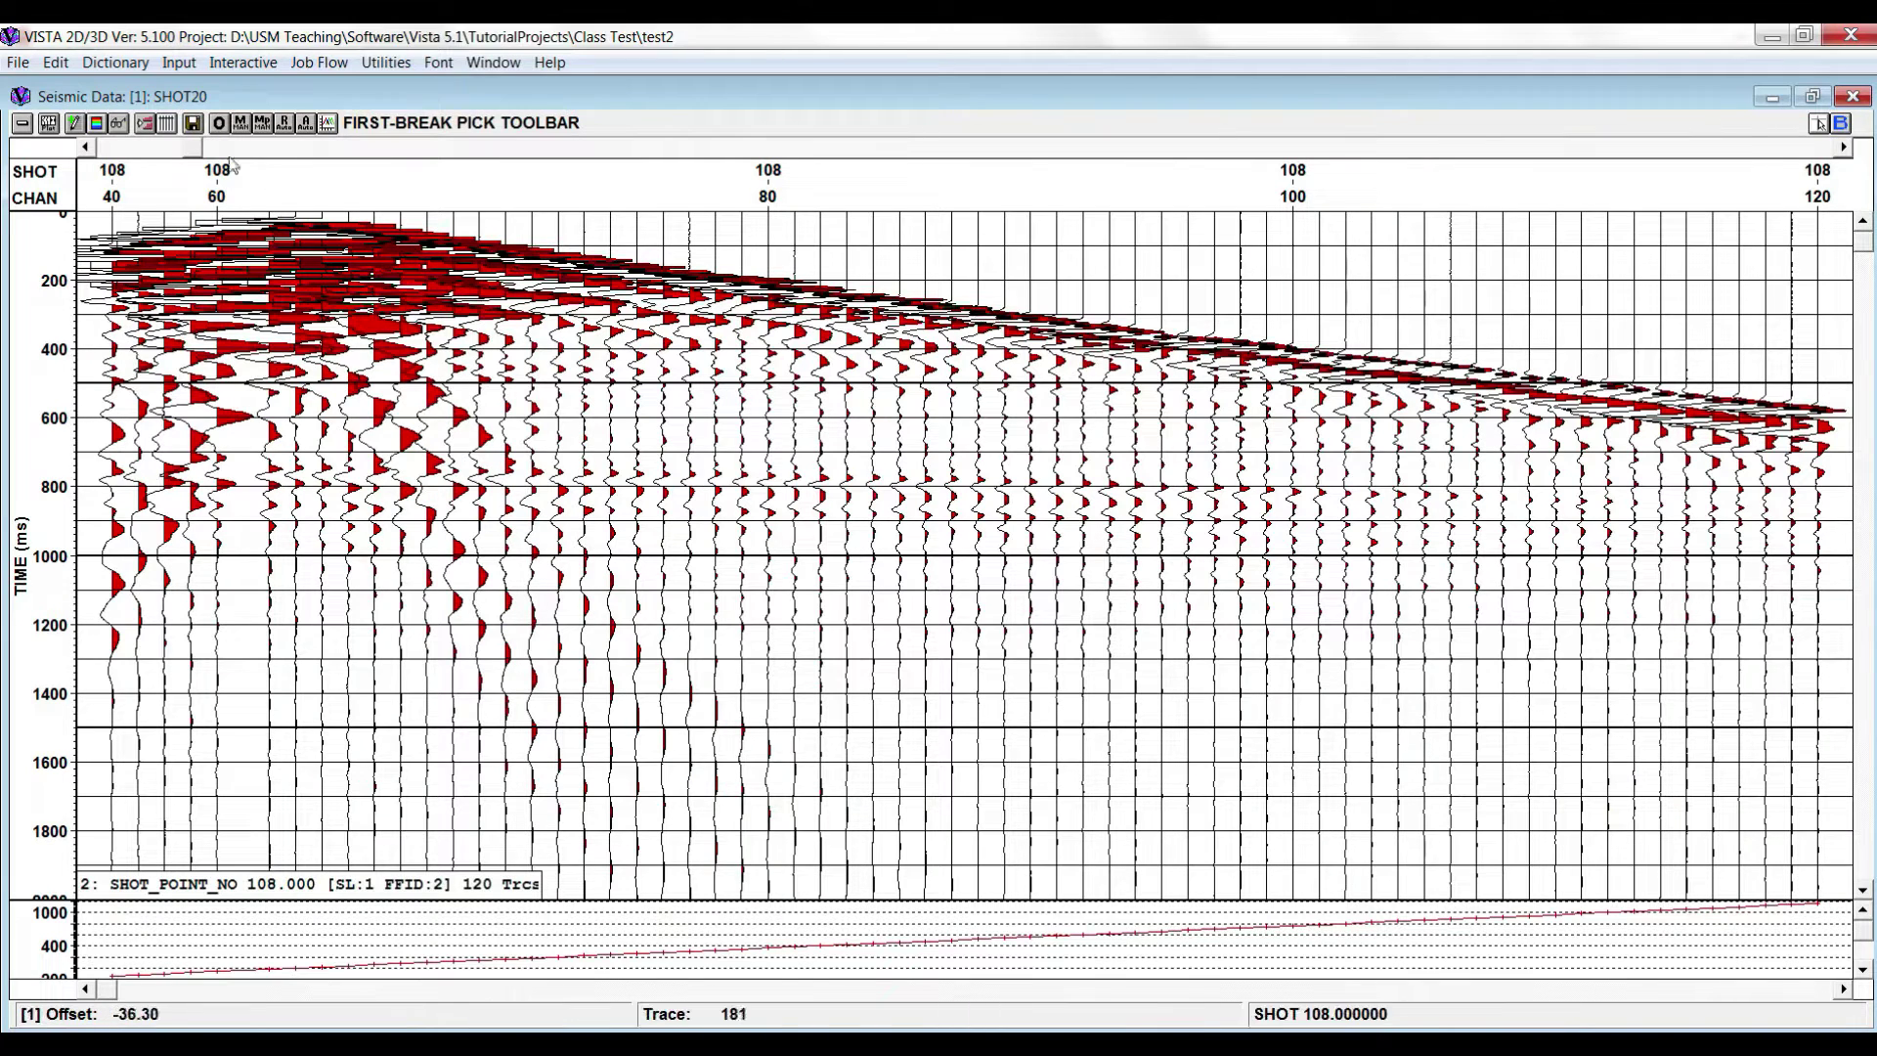
- Examine the file types offered for saving first-break picks, cancel the save, and leave first-break picking
{"action": "left_click", "coordinate": [22, 124]}
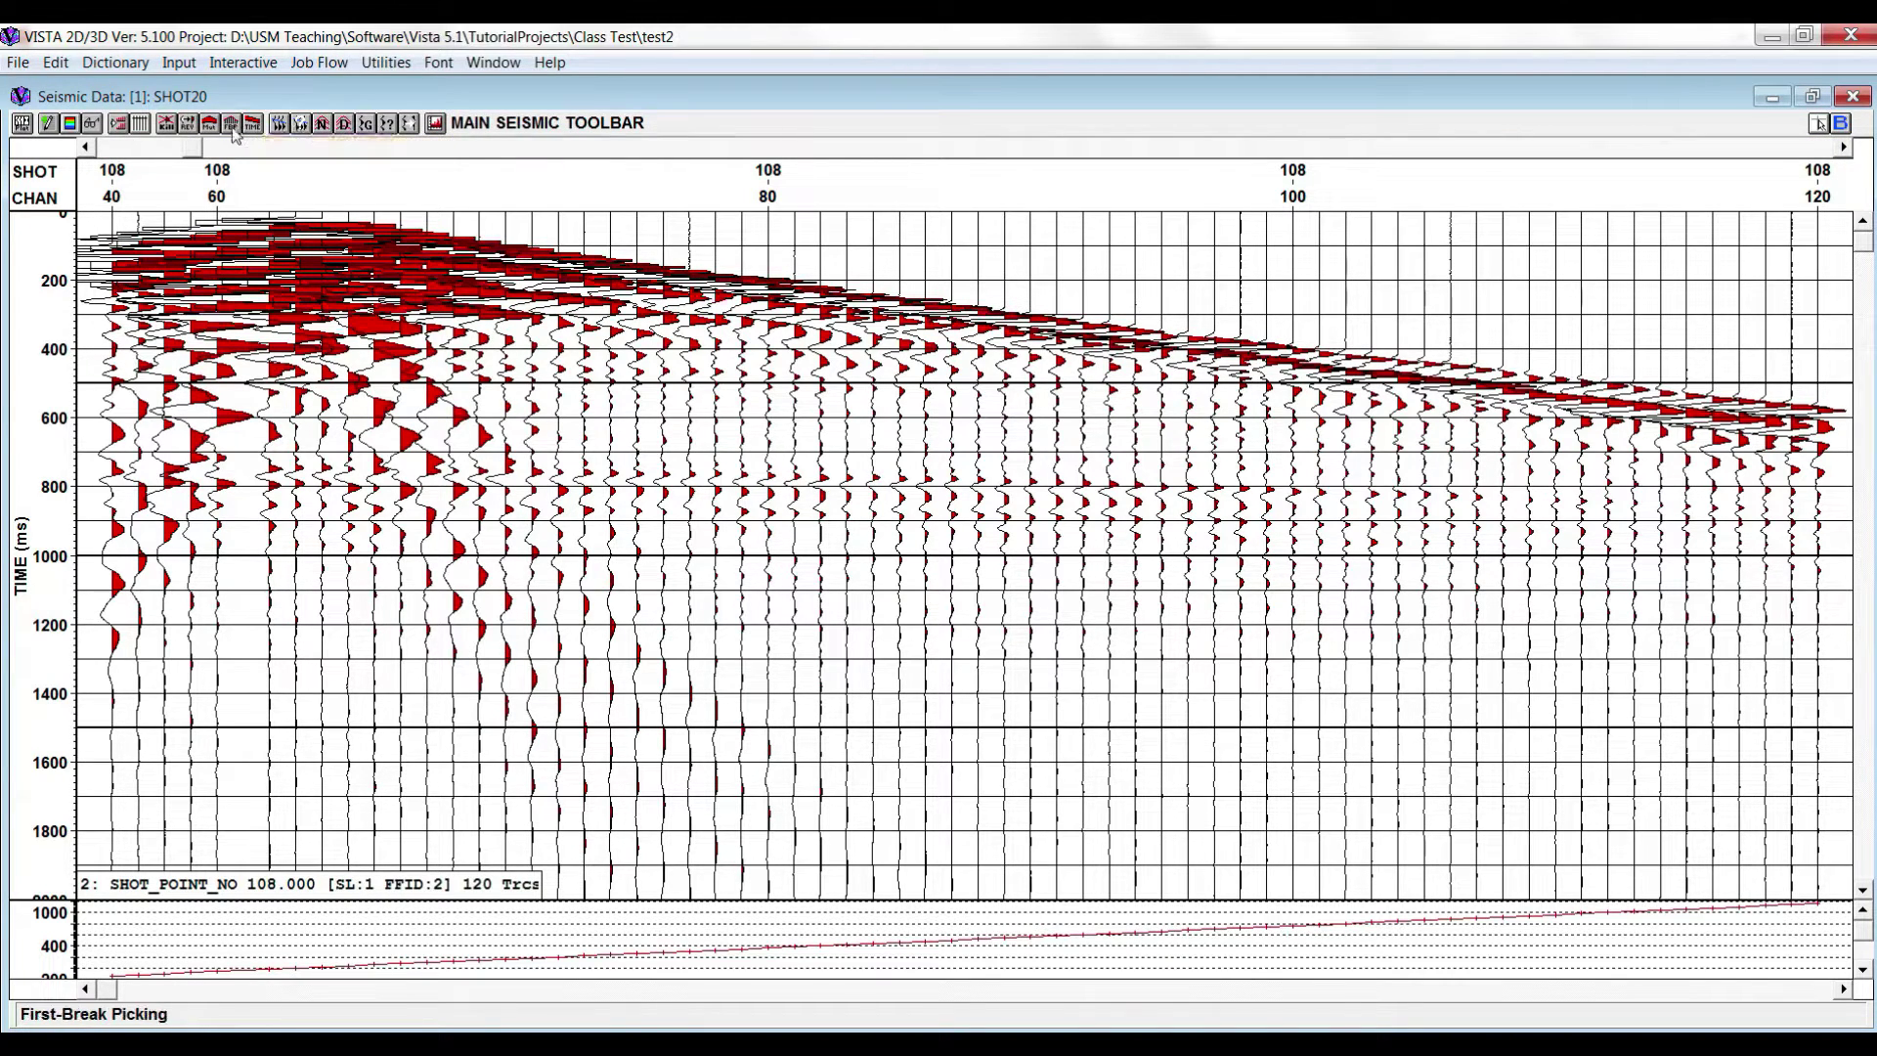
{"action": "left_click", "coordinate": [300, 124]}
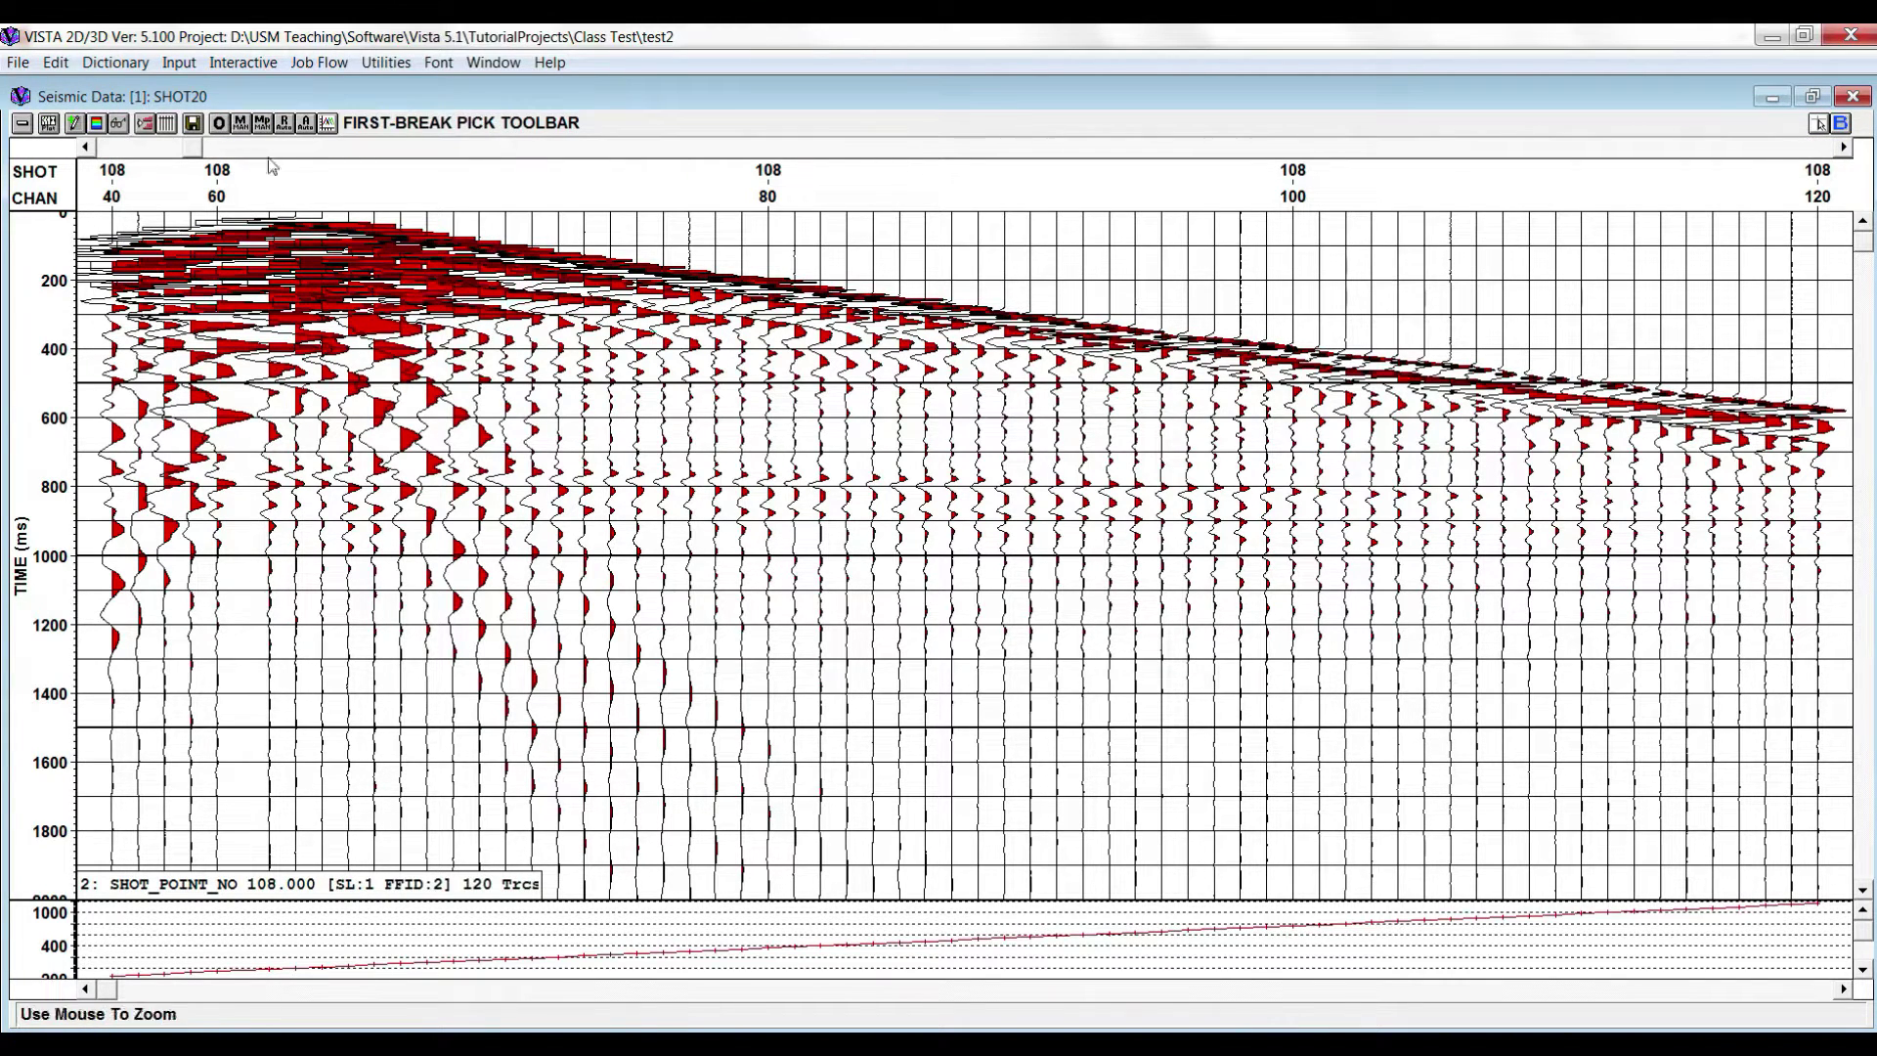
{"action": "left_click", "coordinate": [191, 125]}
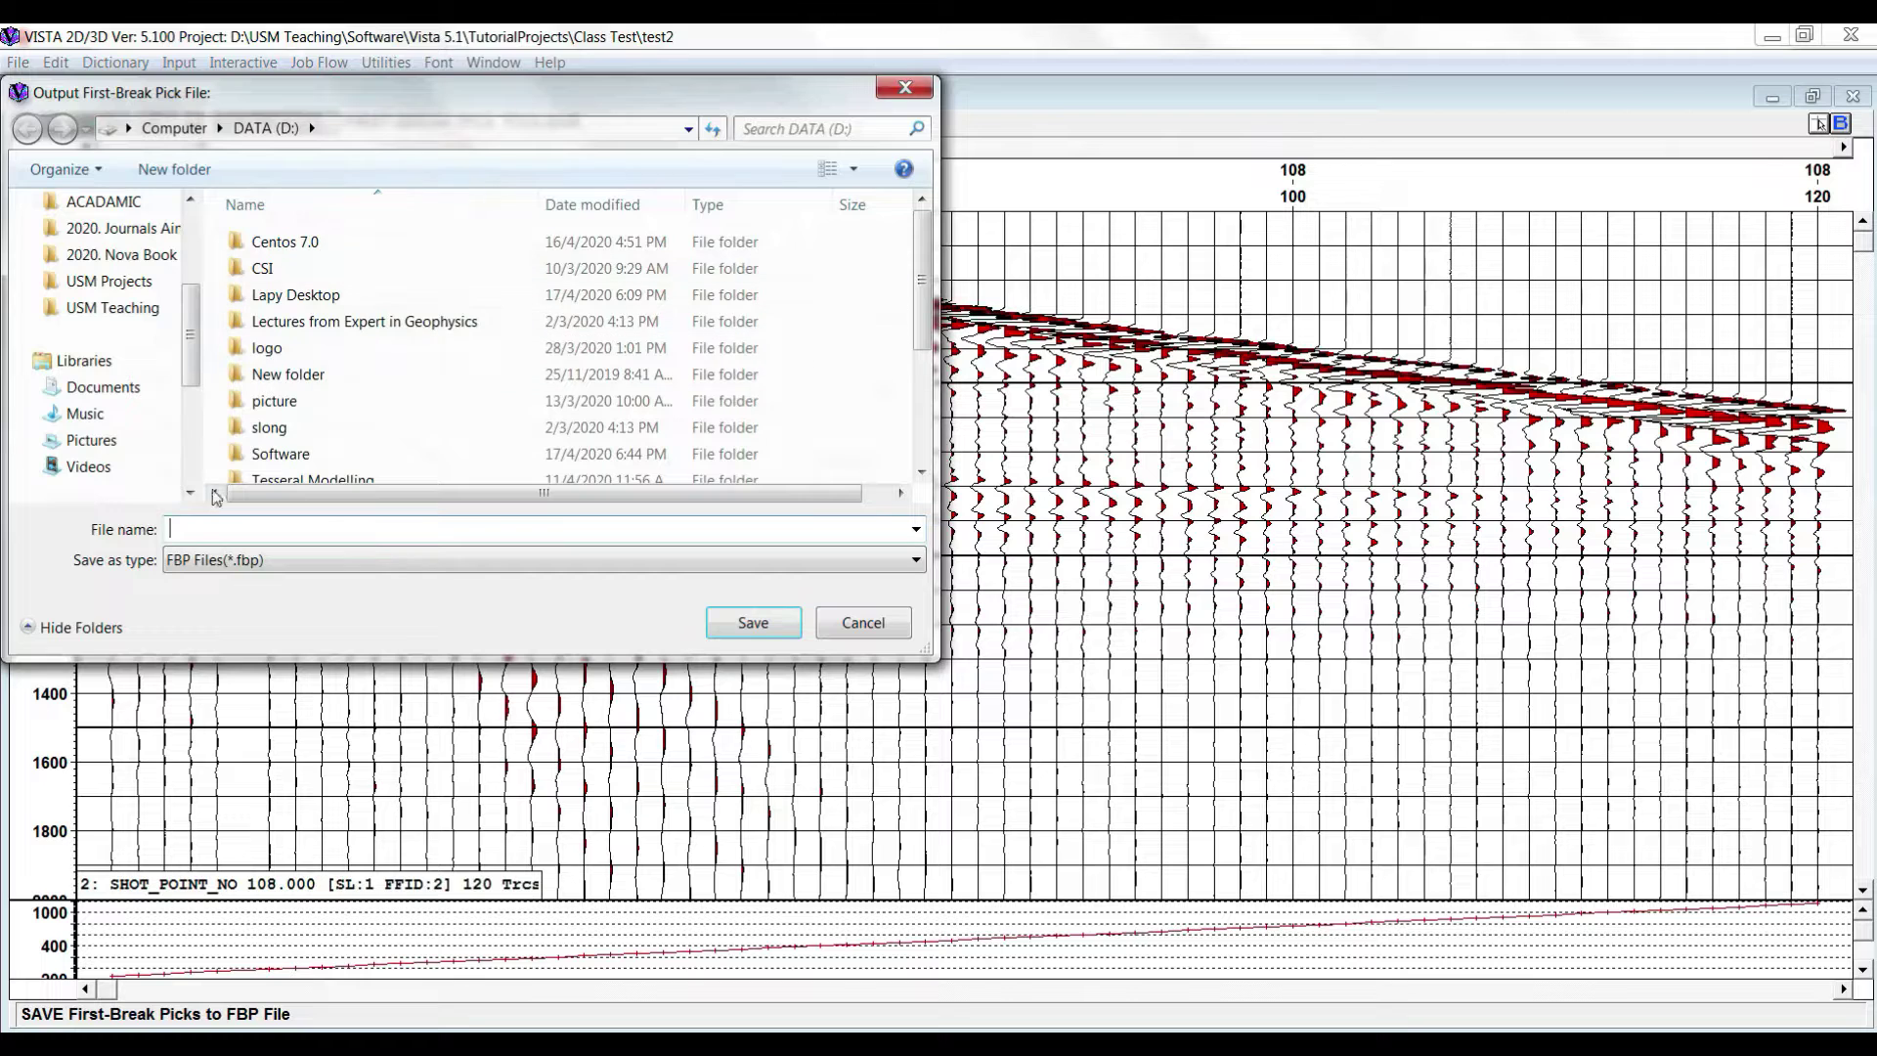
{"action": "left_click", "coordinate": [306, 565]}
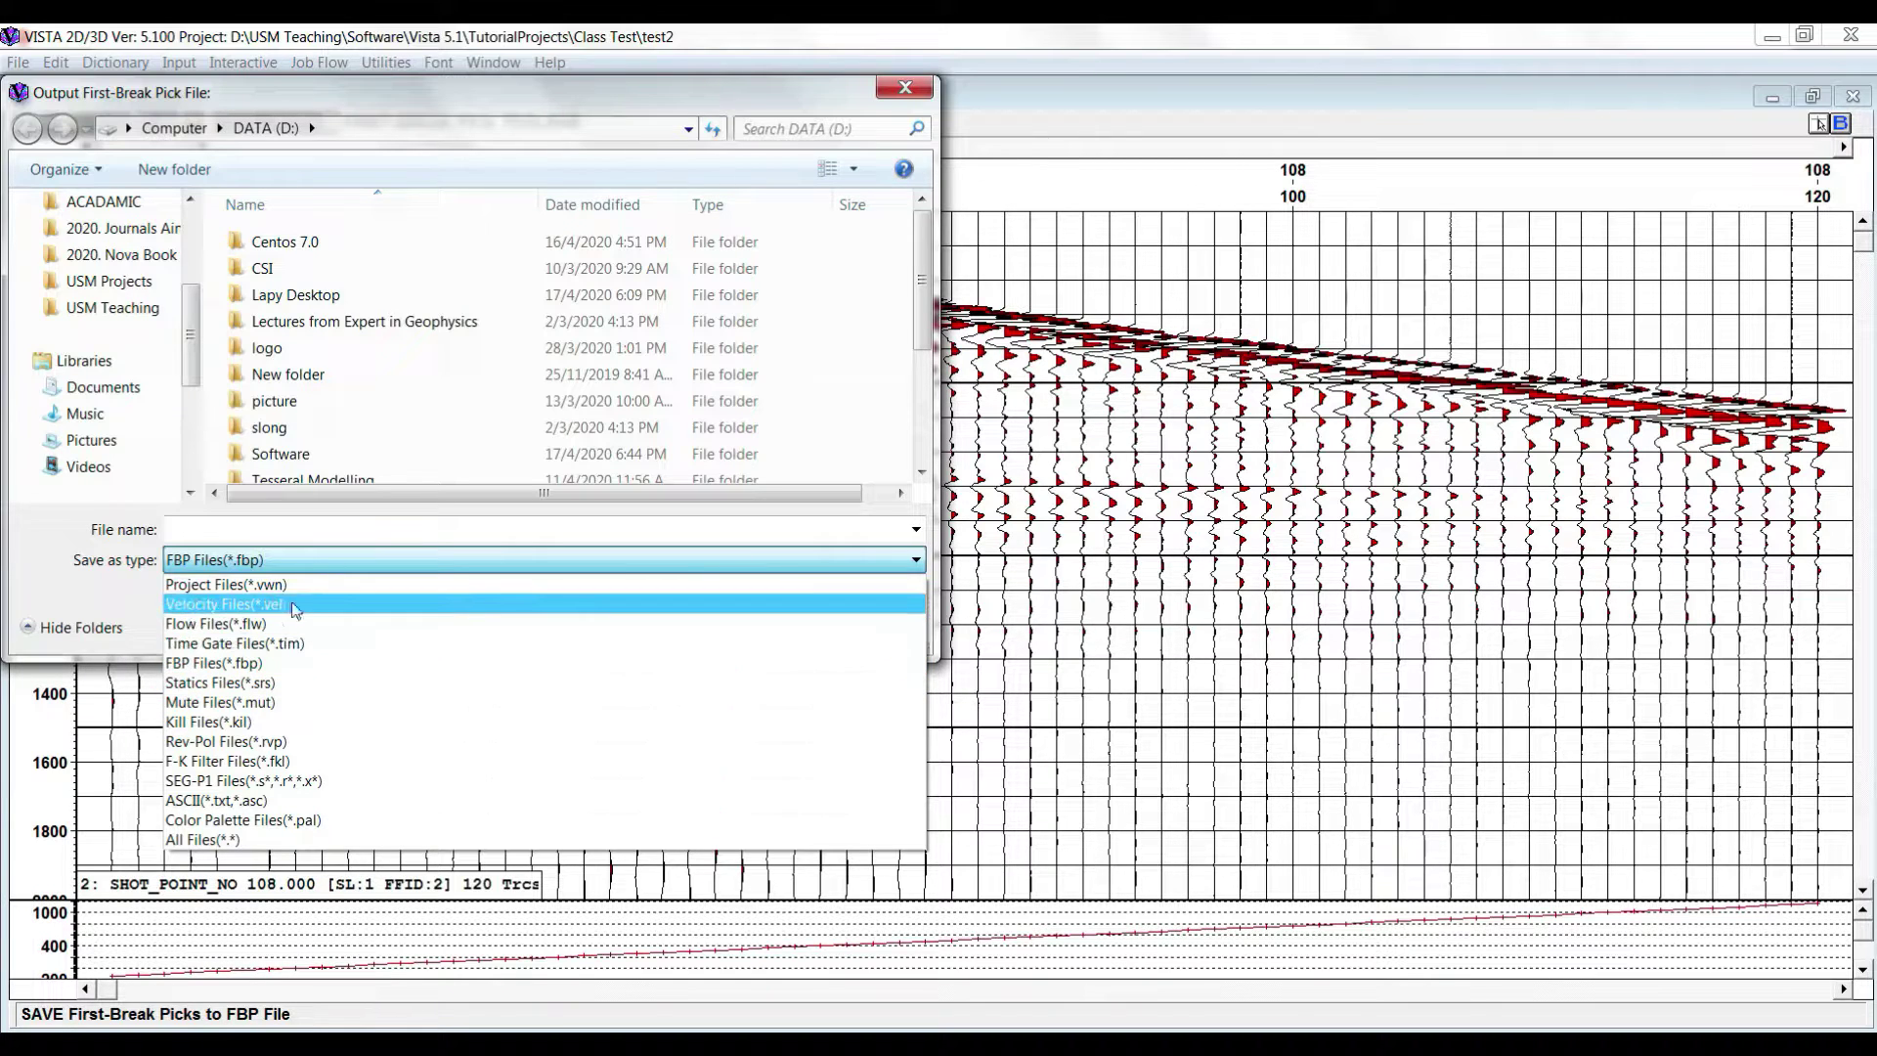
{"action": "left_click", "coordinate": [921, 356]}
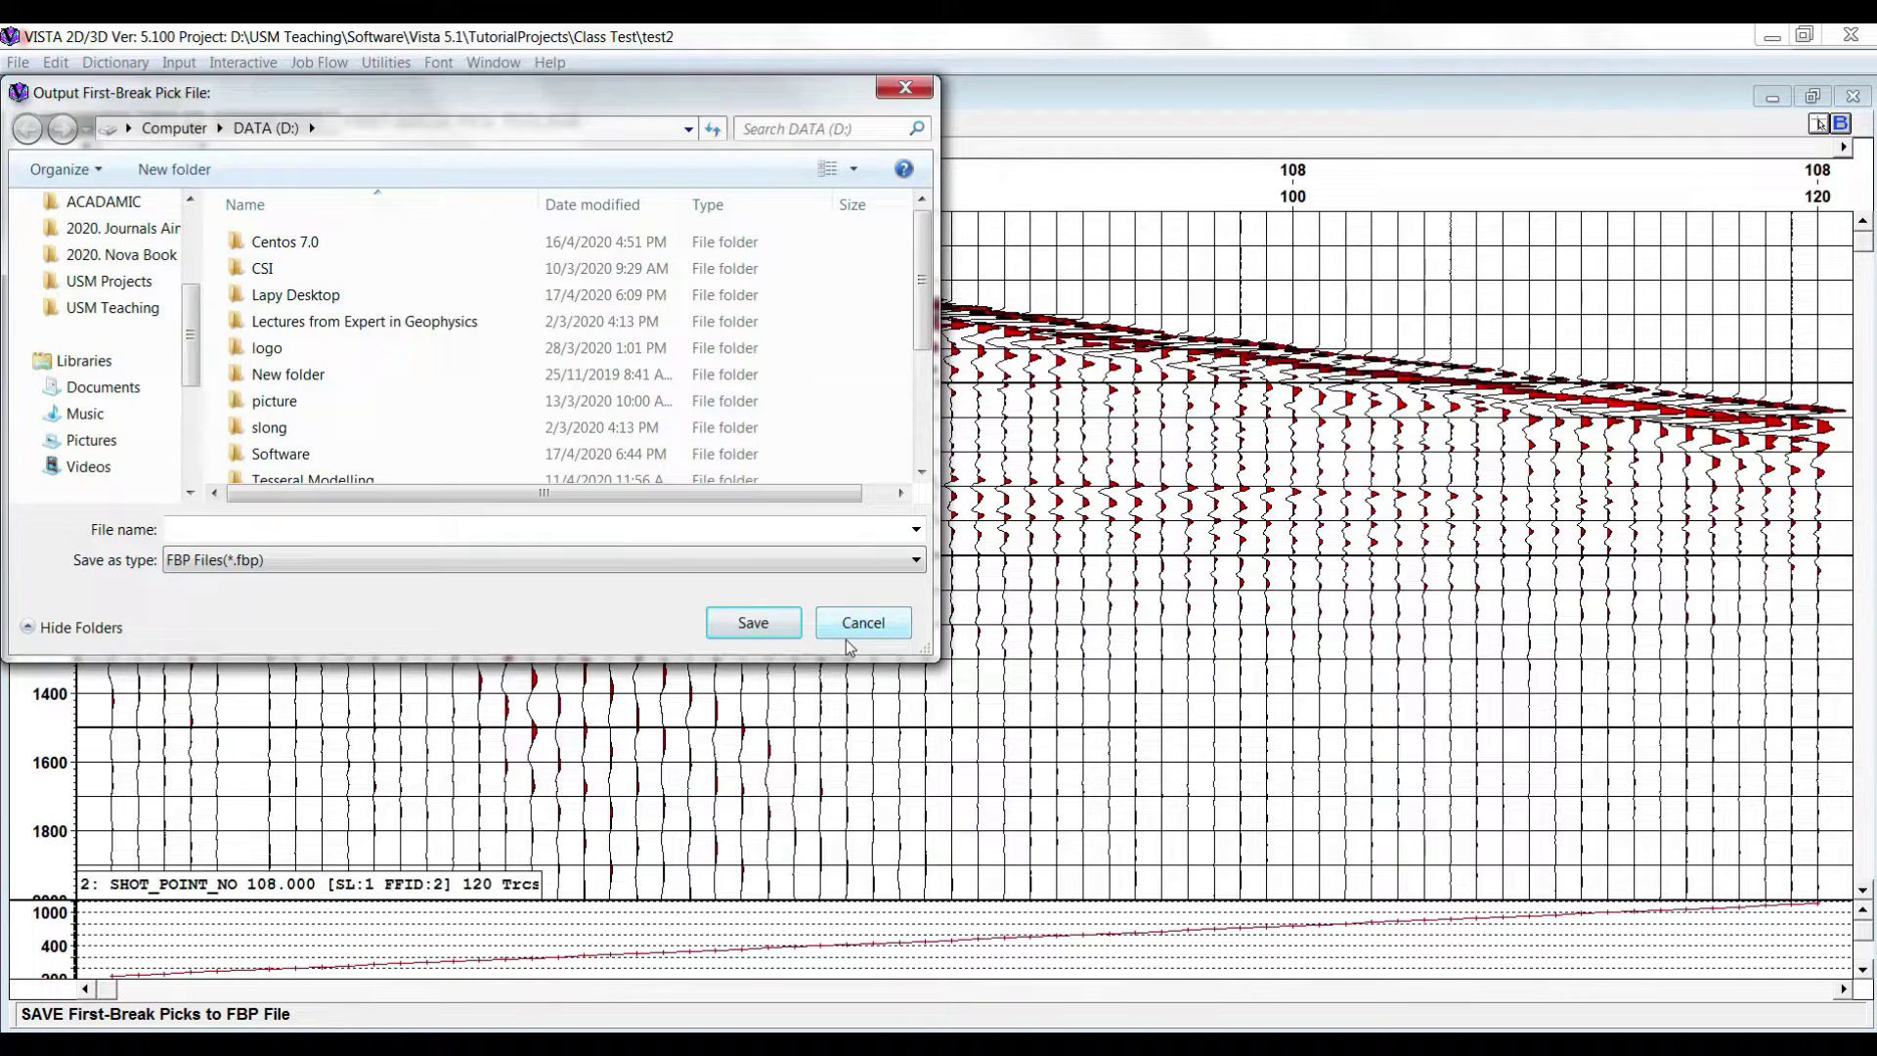
{"action": "left_click", "coordinate": [883, 626]}
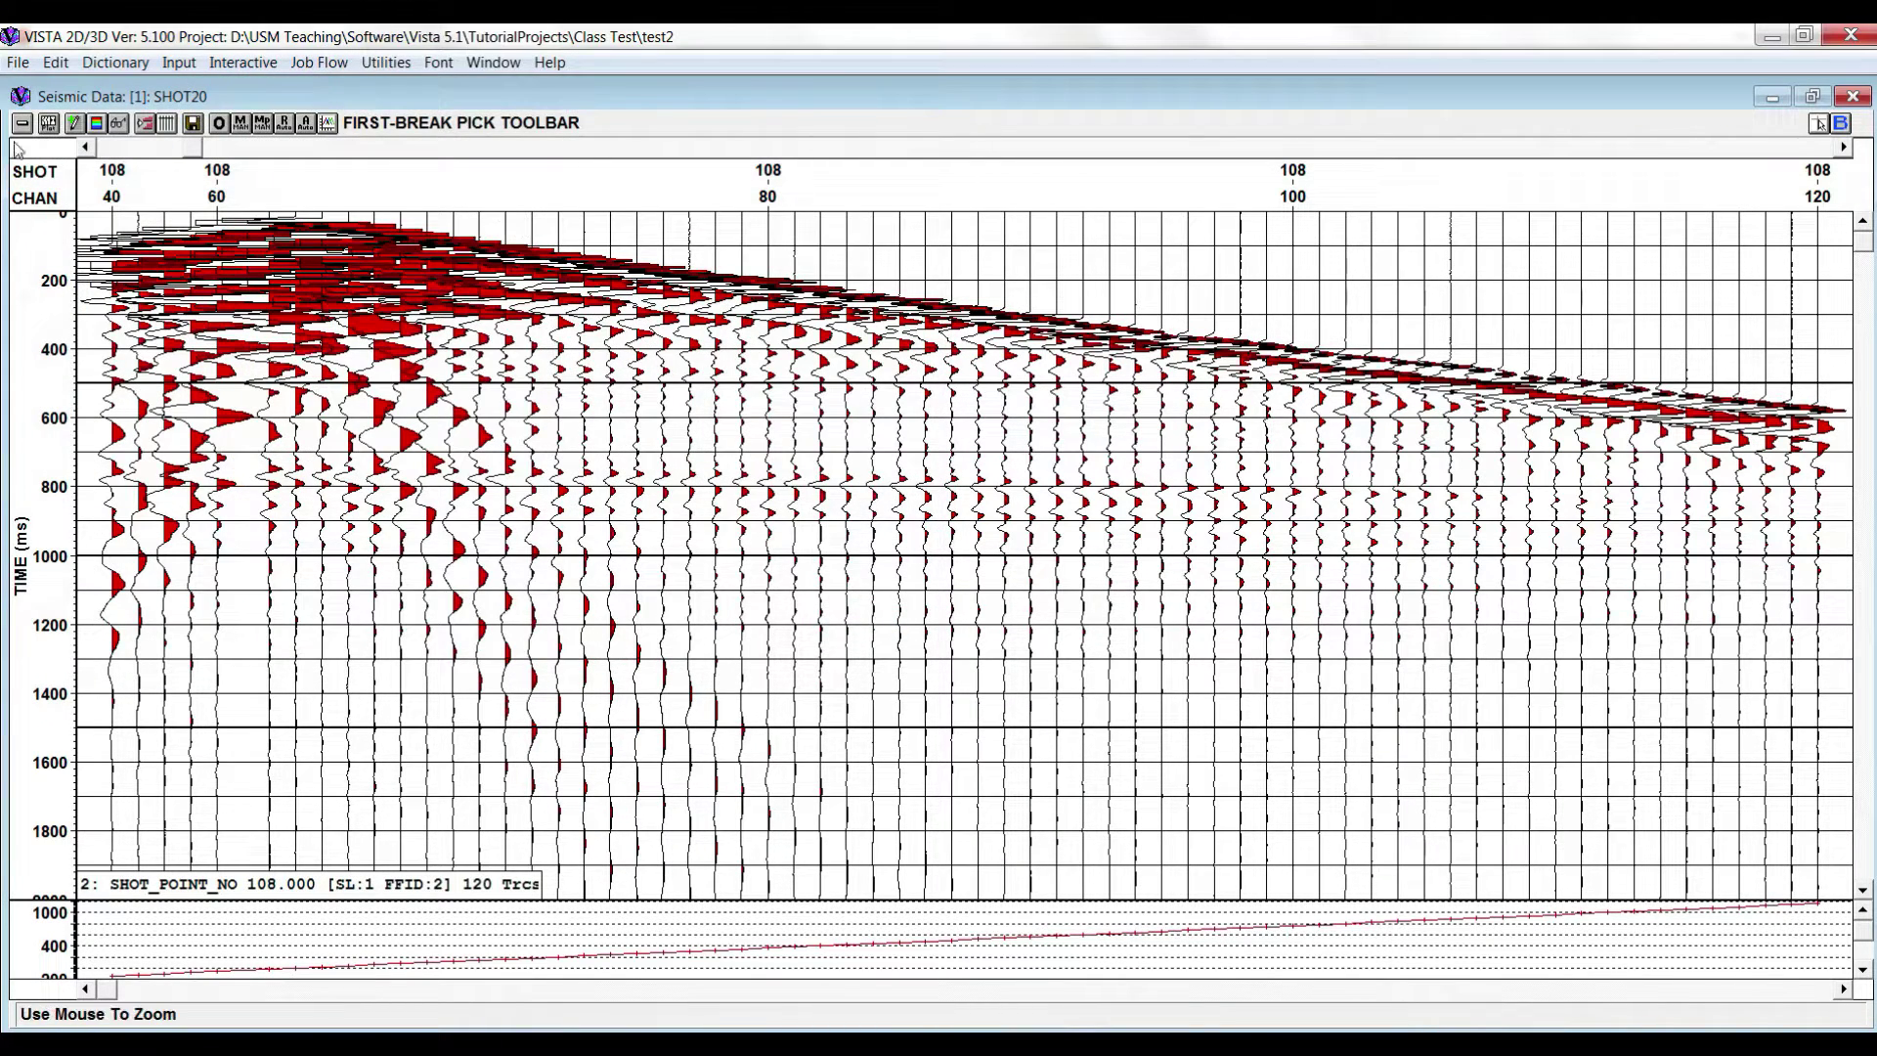
{"action": "left_click", "coordinate": [22, 125]}
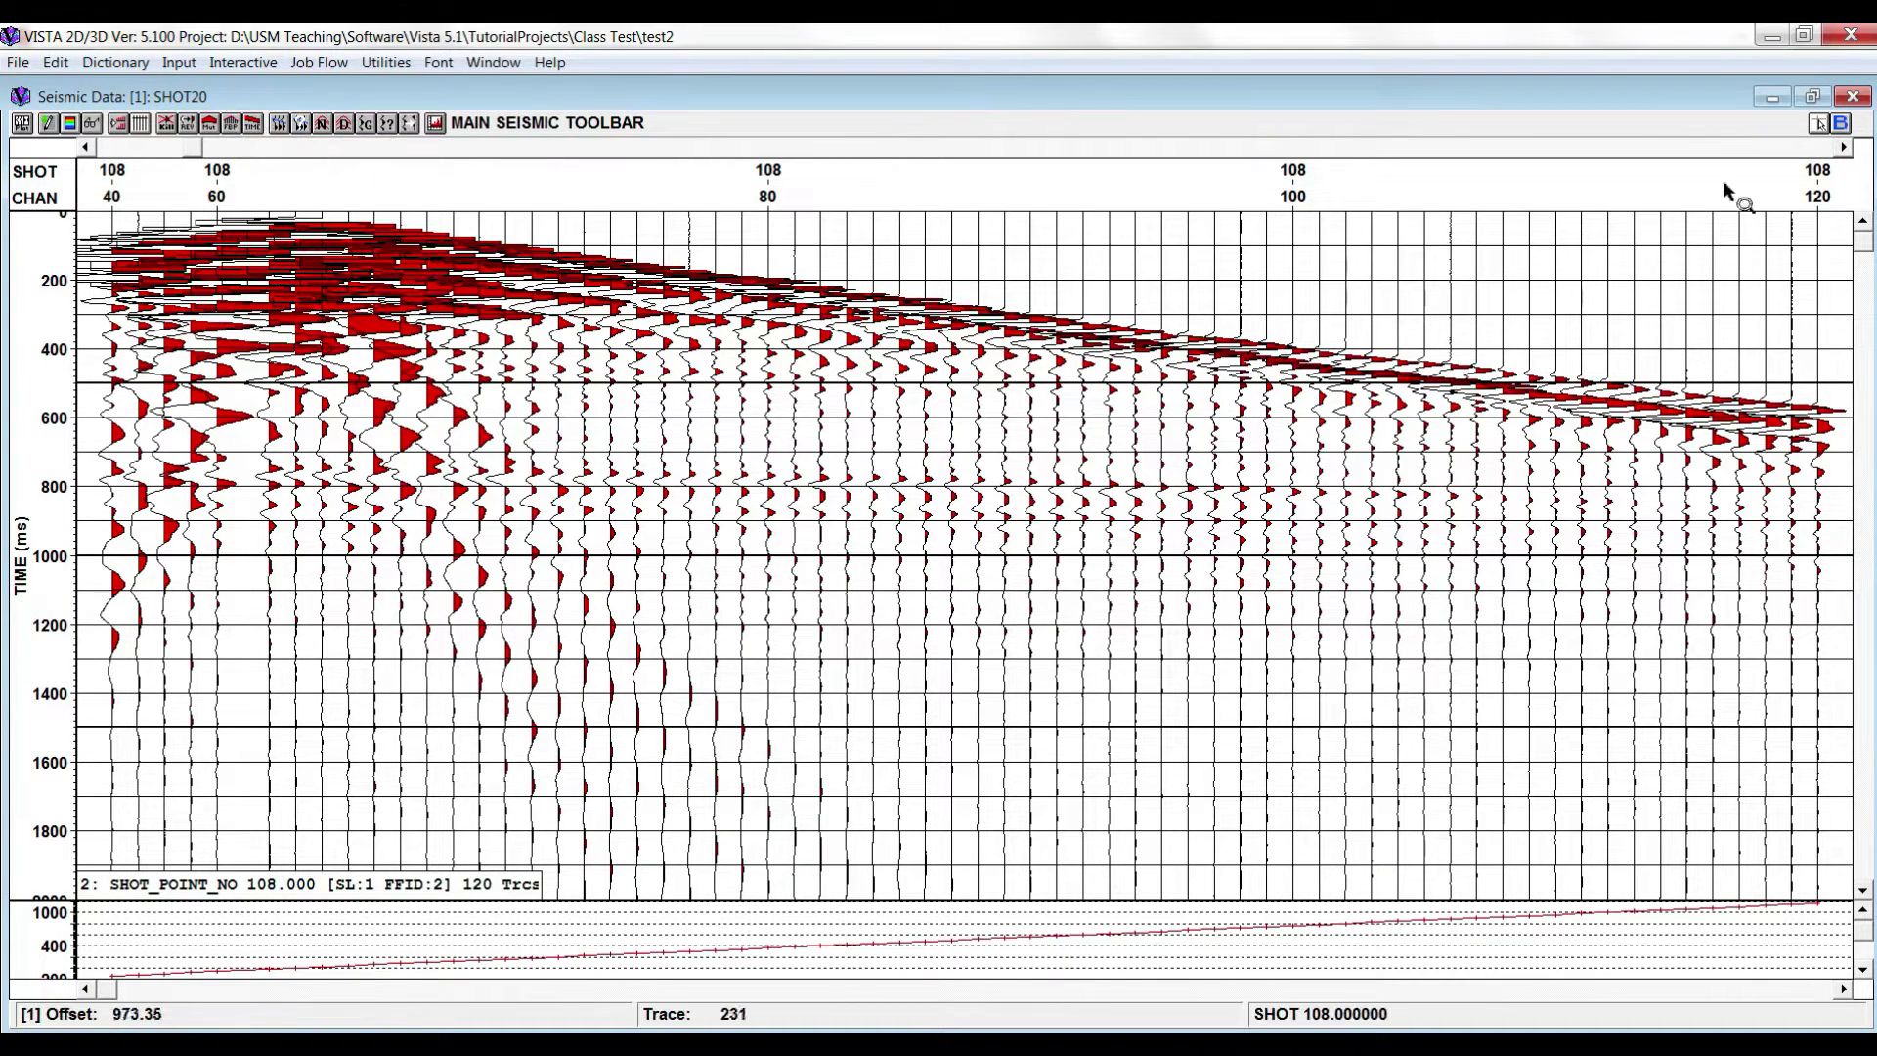
- Close and reopen the SHOT20 seismic display, and enter time-gate picking around shot 161
{"action": "left_click", "coordinate": [1853, 95]}
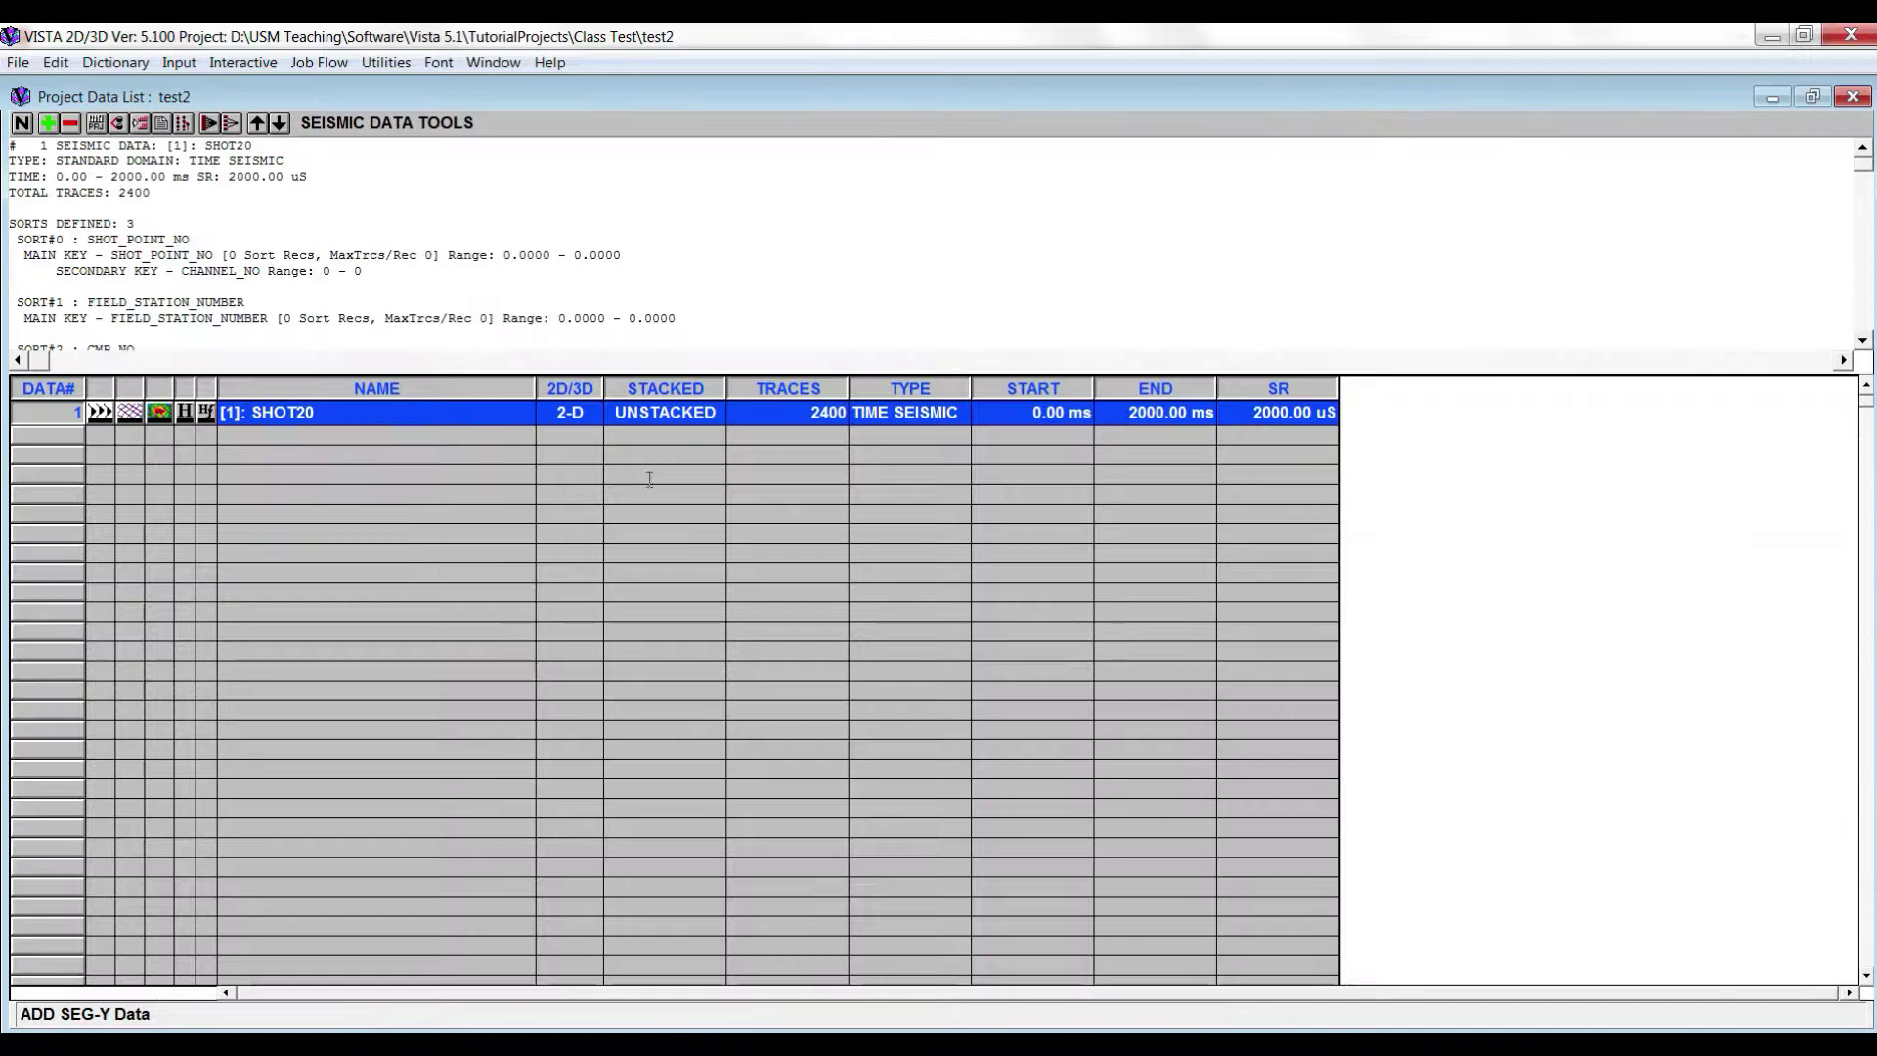
{"action": "left_click", "coordinate": [101, 412]}
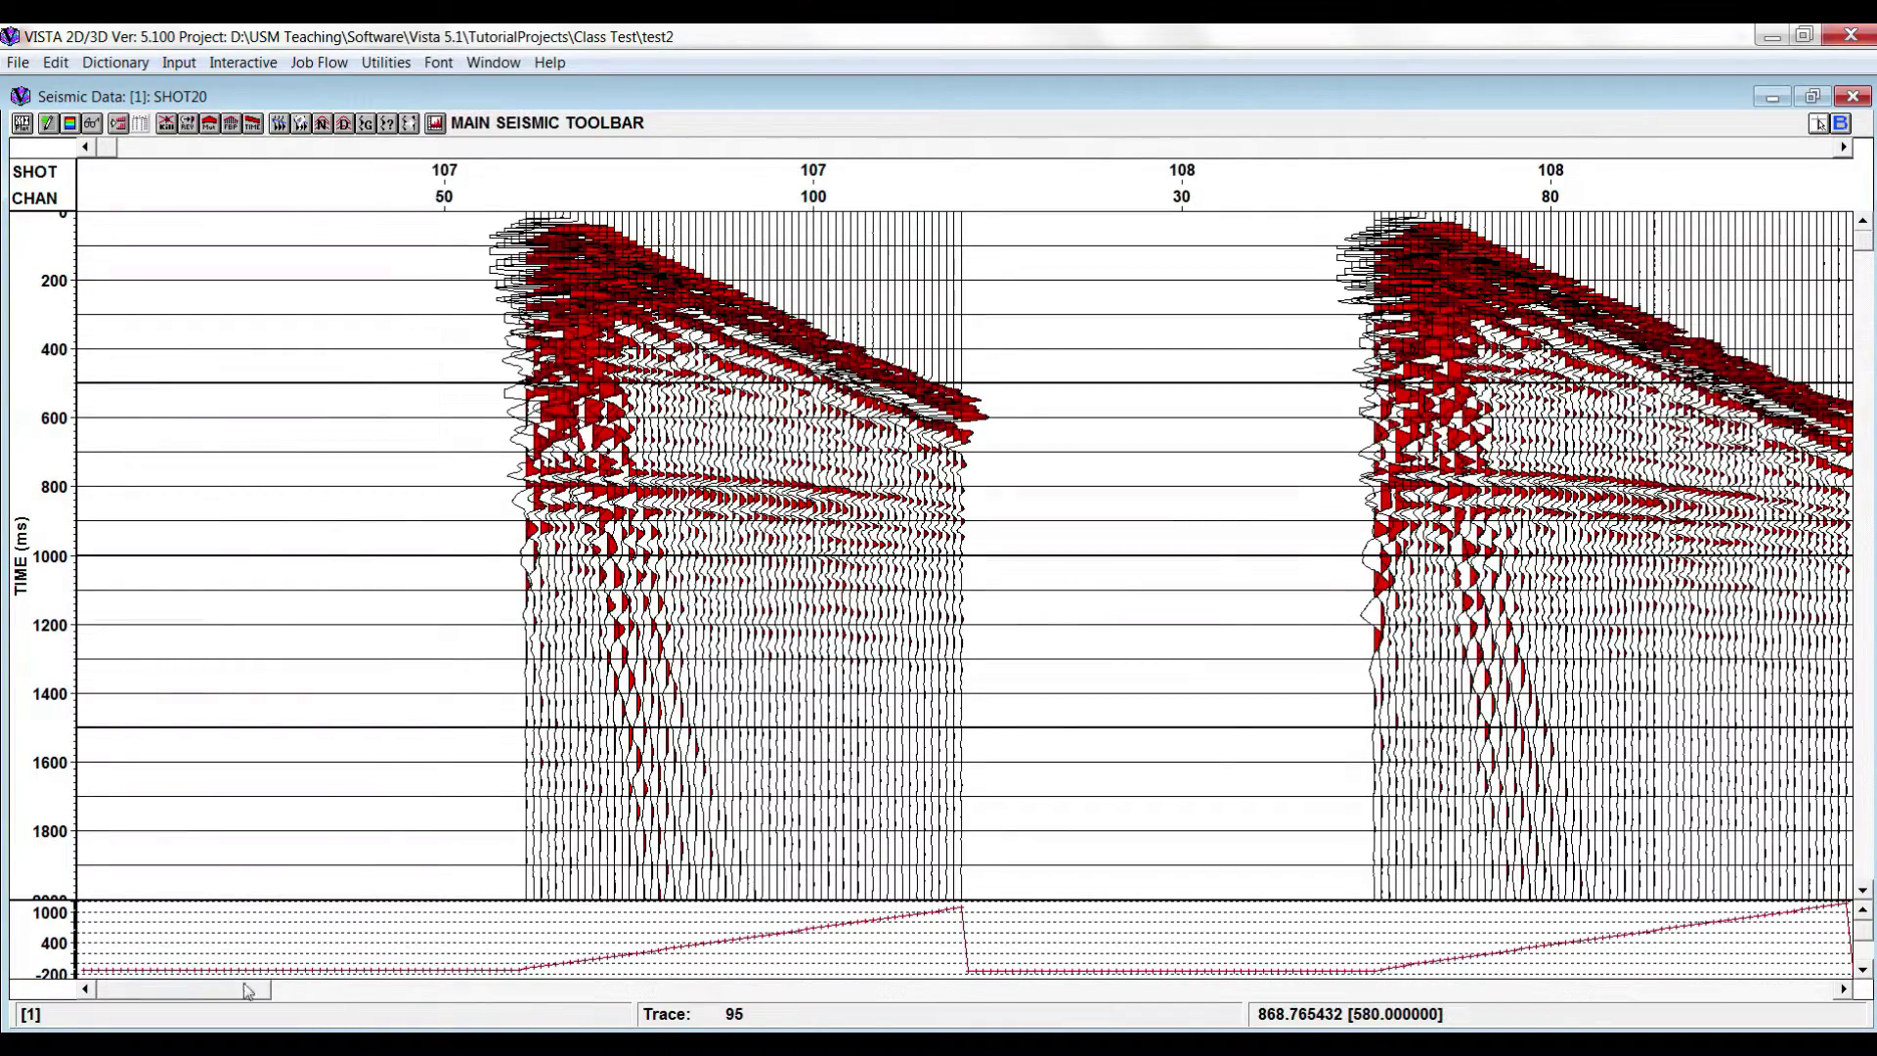
{"action": "left_click_drag", "start_coordinate": [244, 988], "coordinate": [877, 990]}
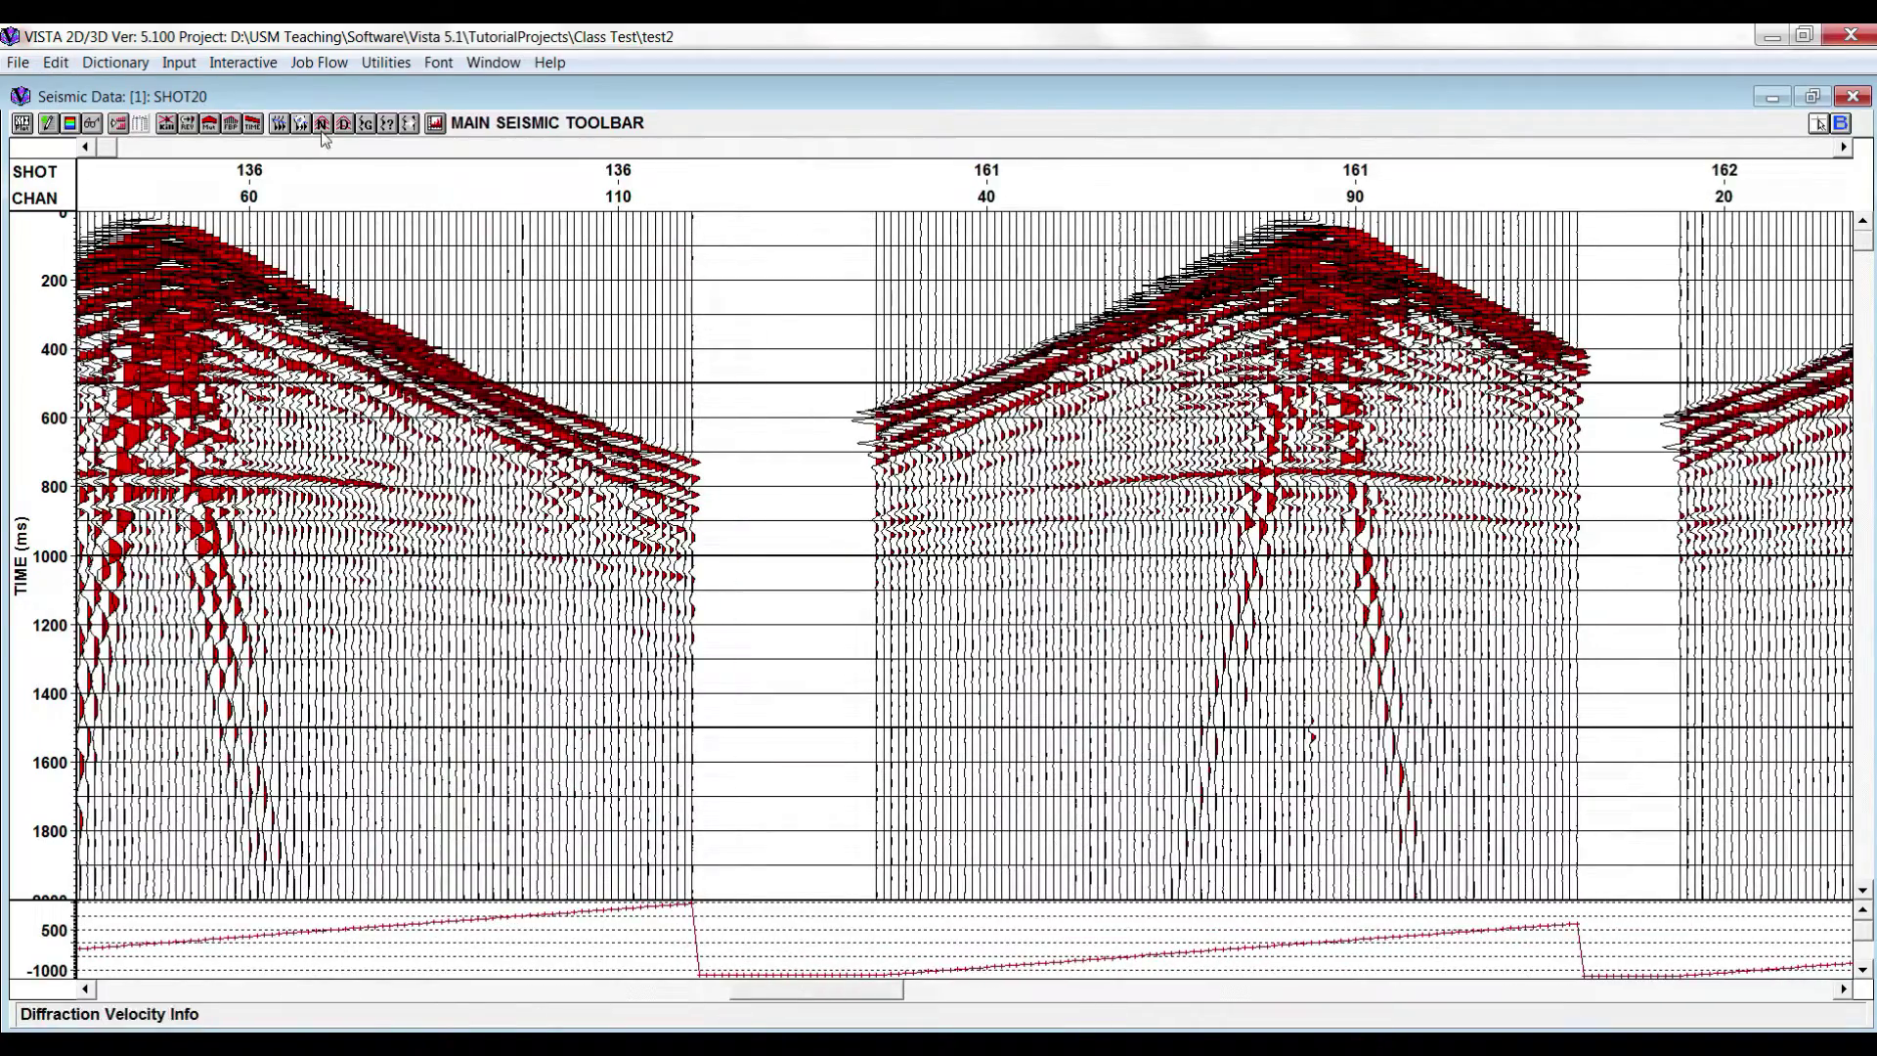
{"action": "left_click", "coordinate": [253, 125]}
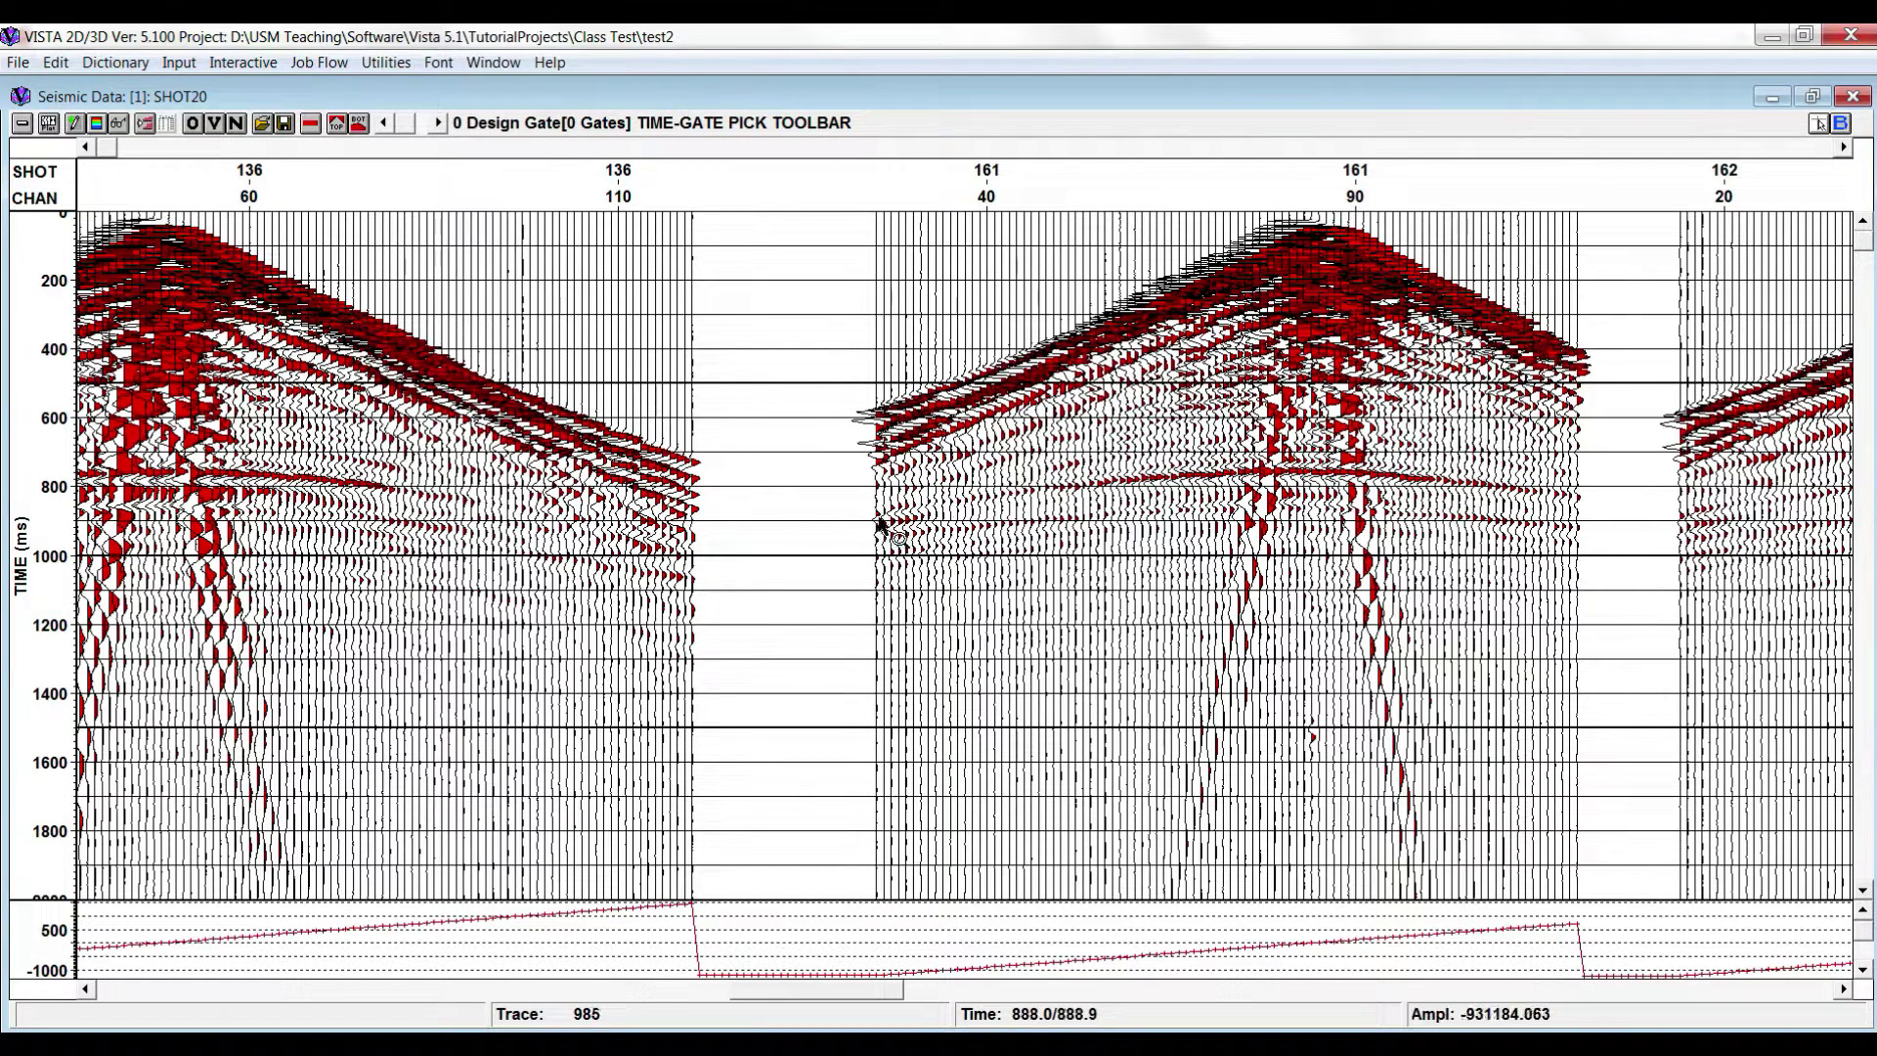
{"action": "left_click_drag", "start_coordinate": [878, 517], "coordinate": [958, 474]}
{"action": "right_click", "coordinate": [1261, 367]}
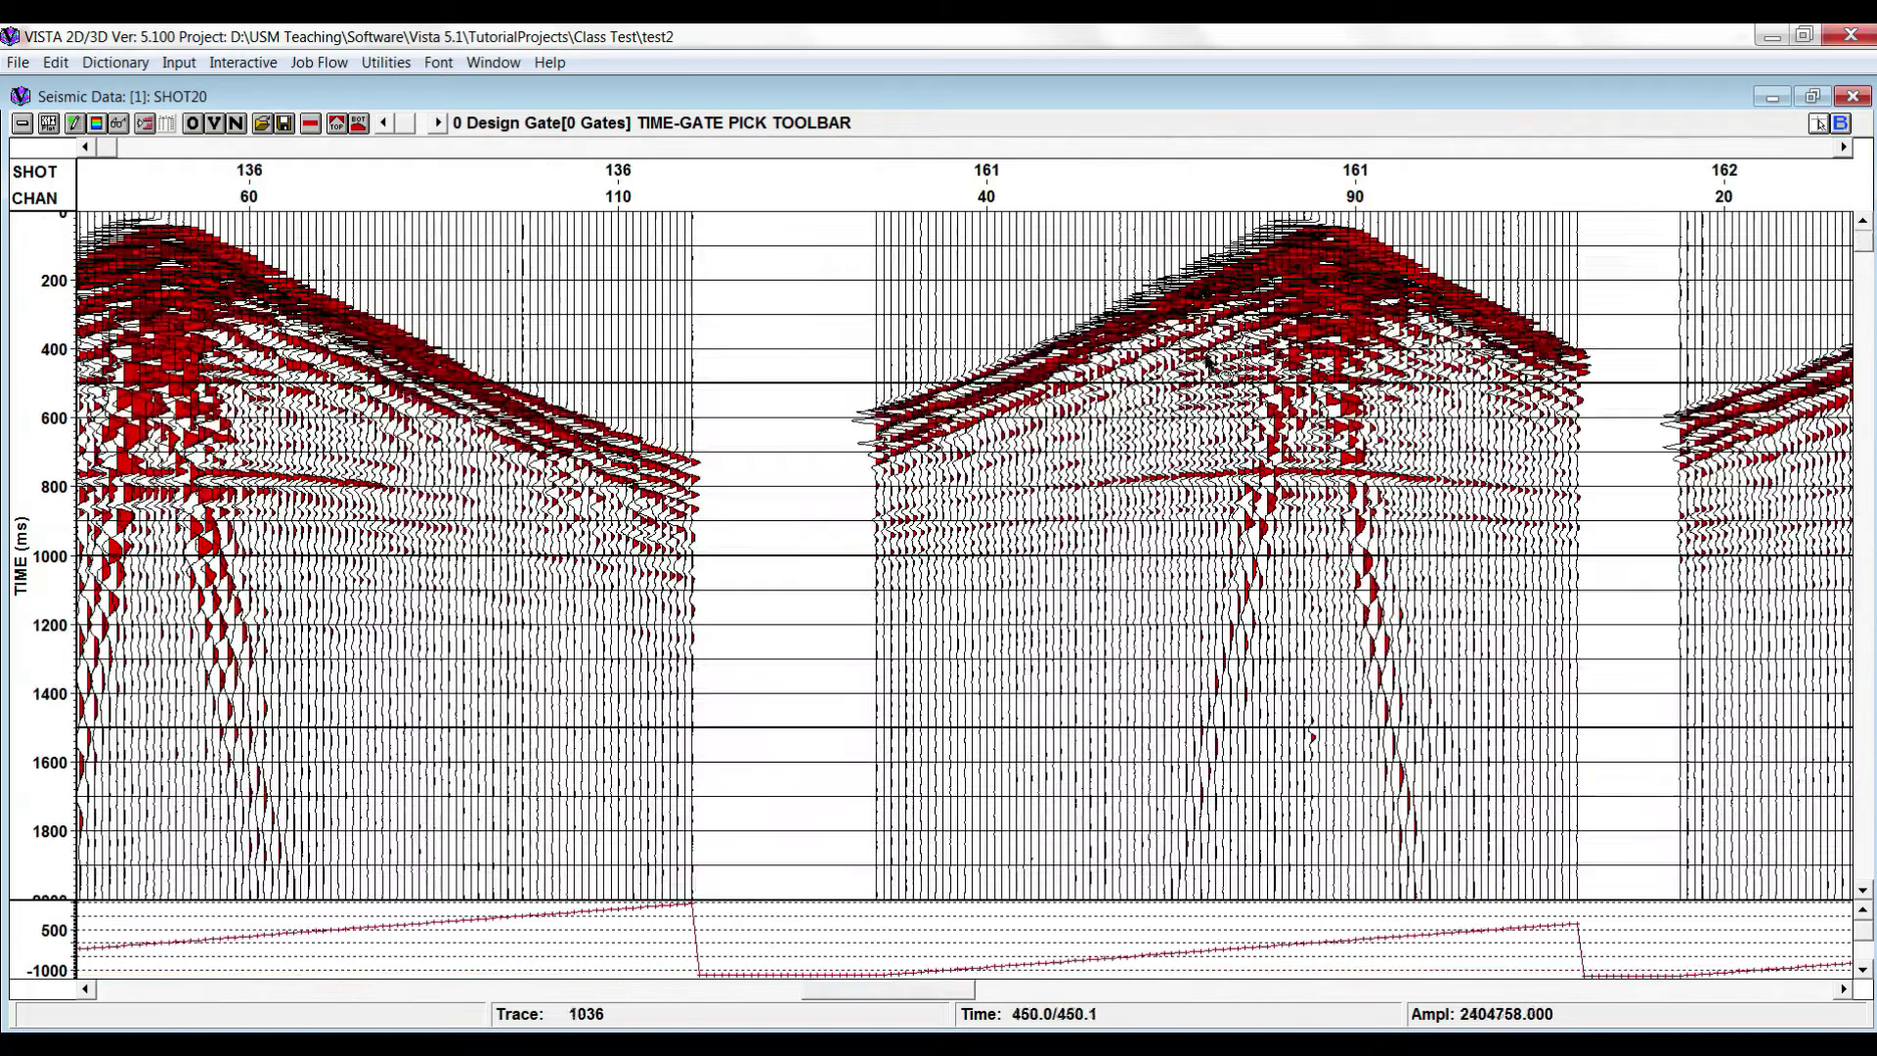
- Review the display, definition and time-shift settings in the time-gate options and close them without changes
{"action": "left_click", "coordinate": [194, 124]}
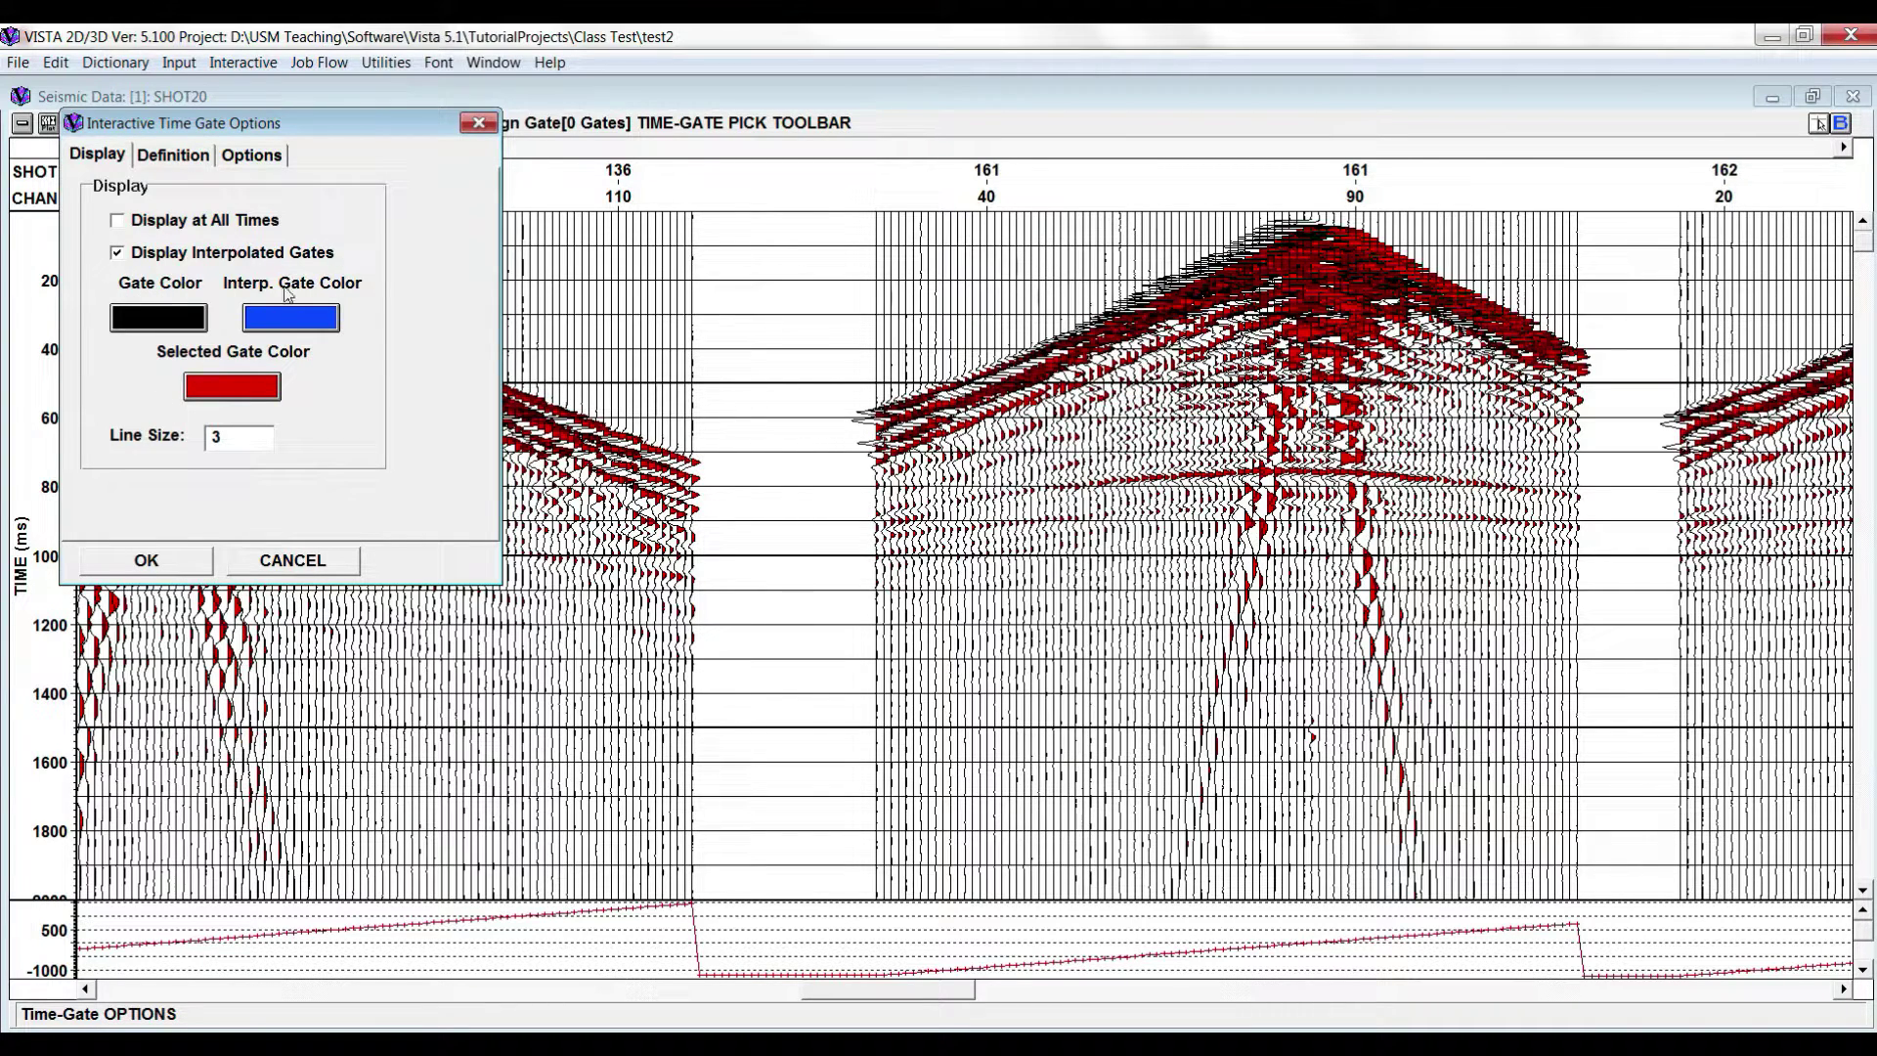
{"action": "left_click", "coordinate": [171, 154]}
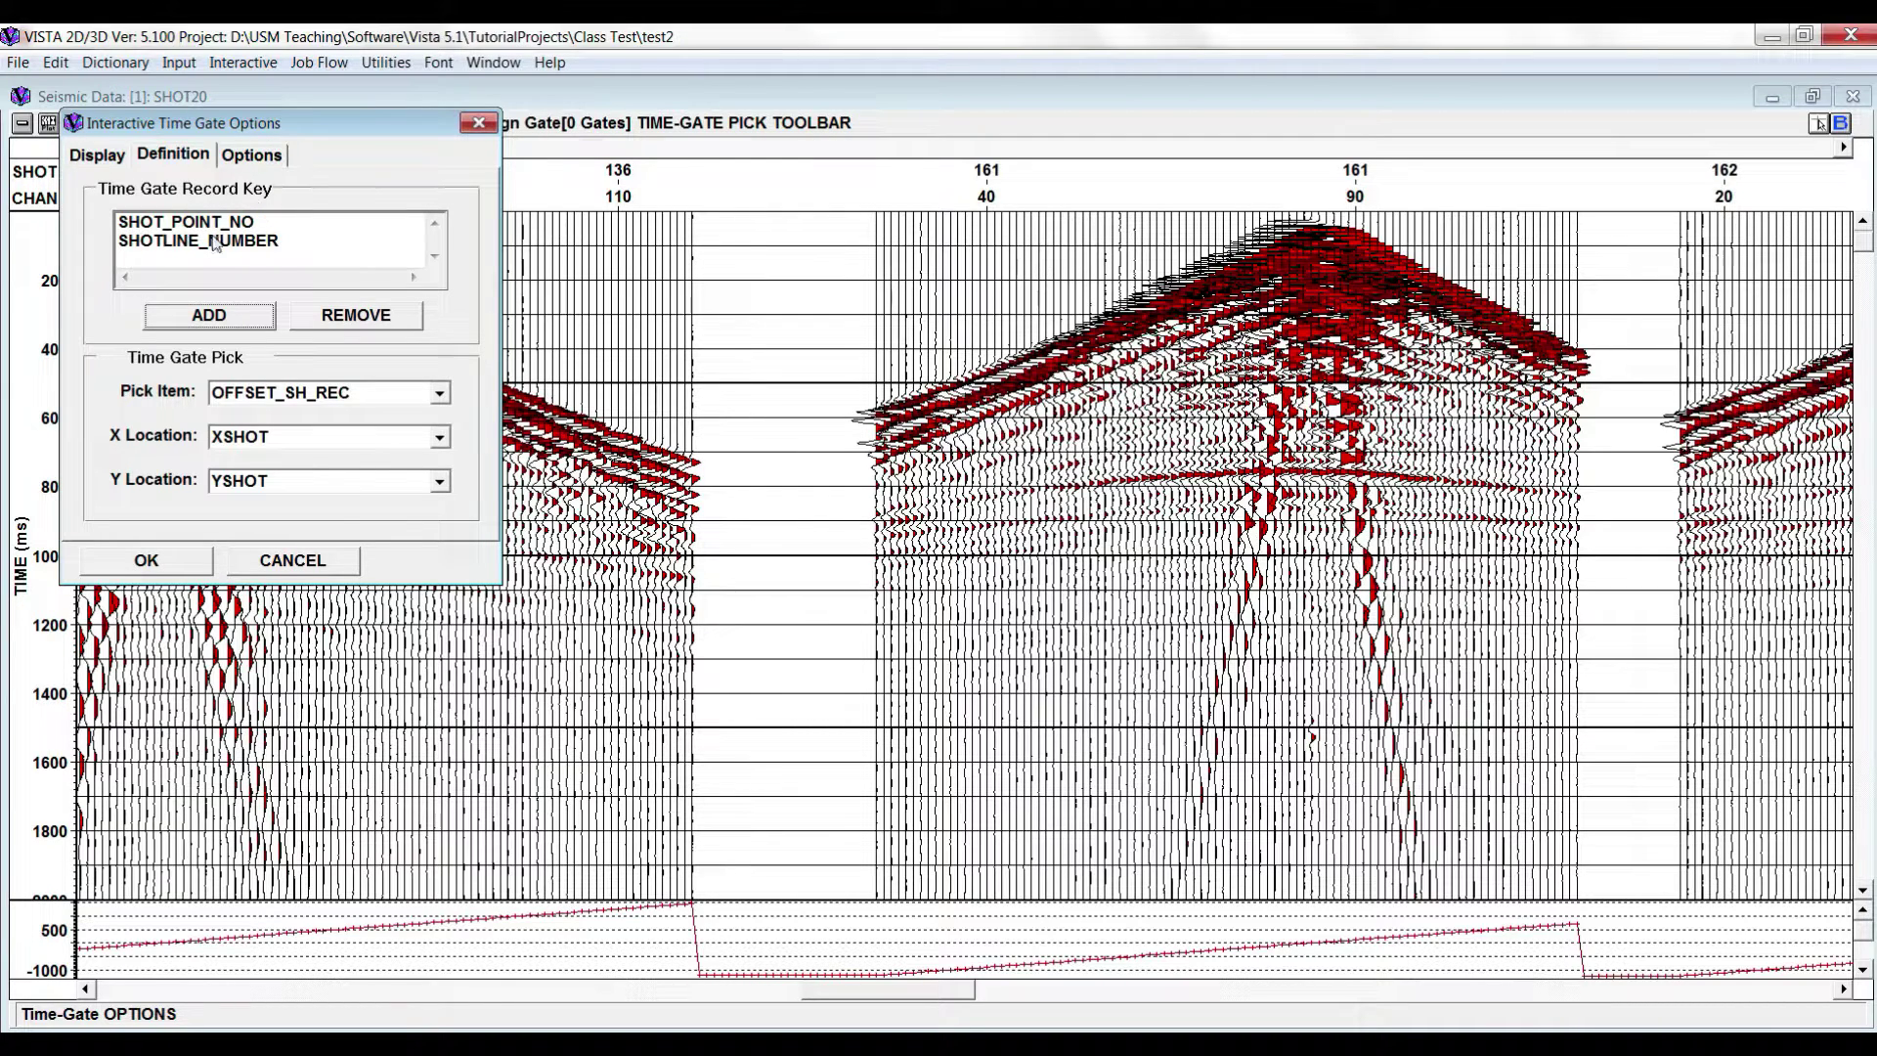
{"action": "left_click", "coordinate": [252, 154]}
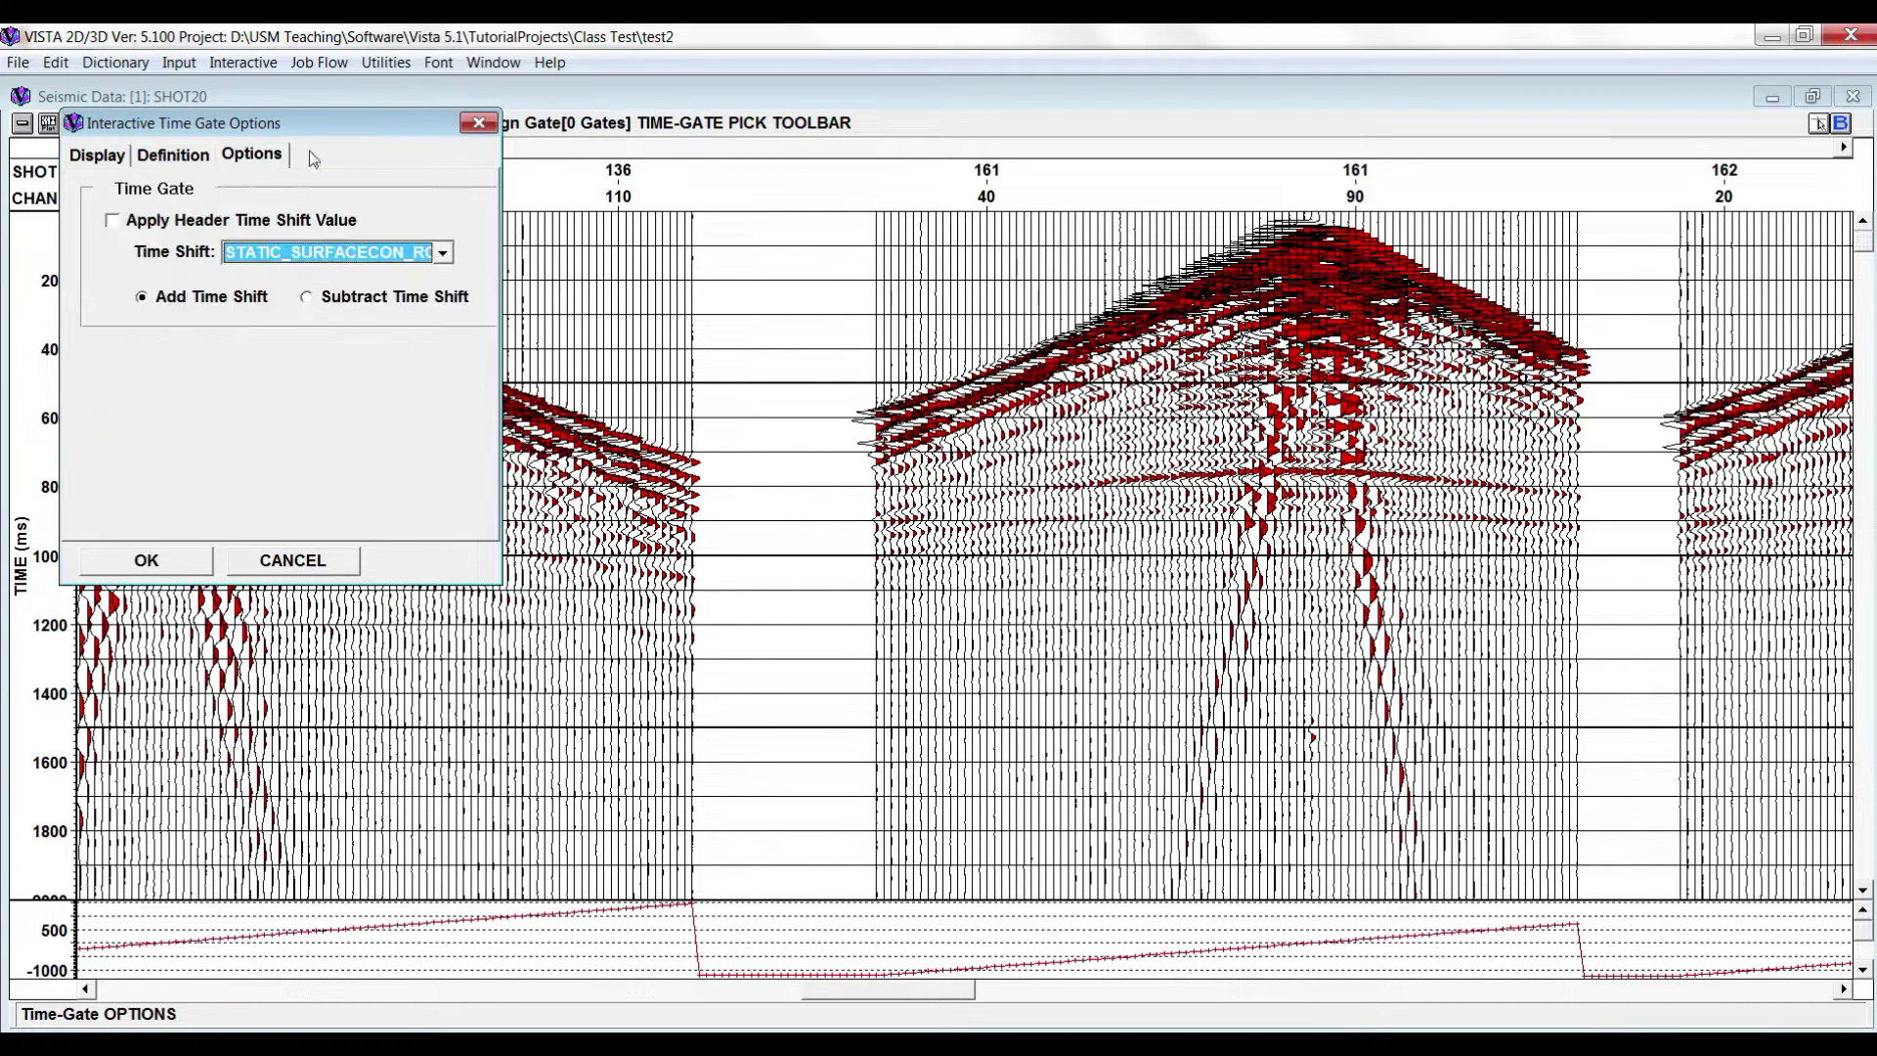
{"action": "left_click", "coordinate": [478, 122]}
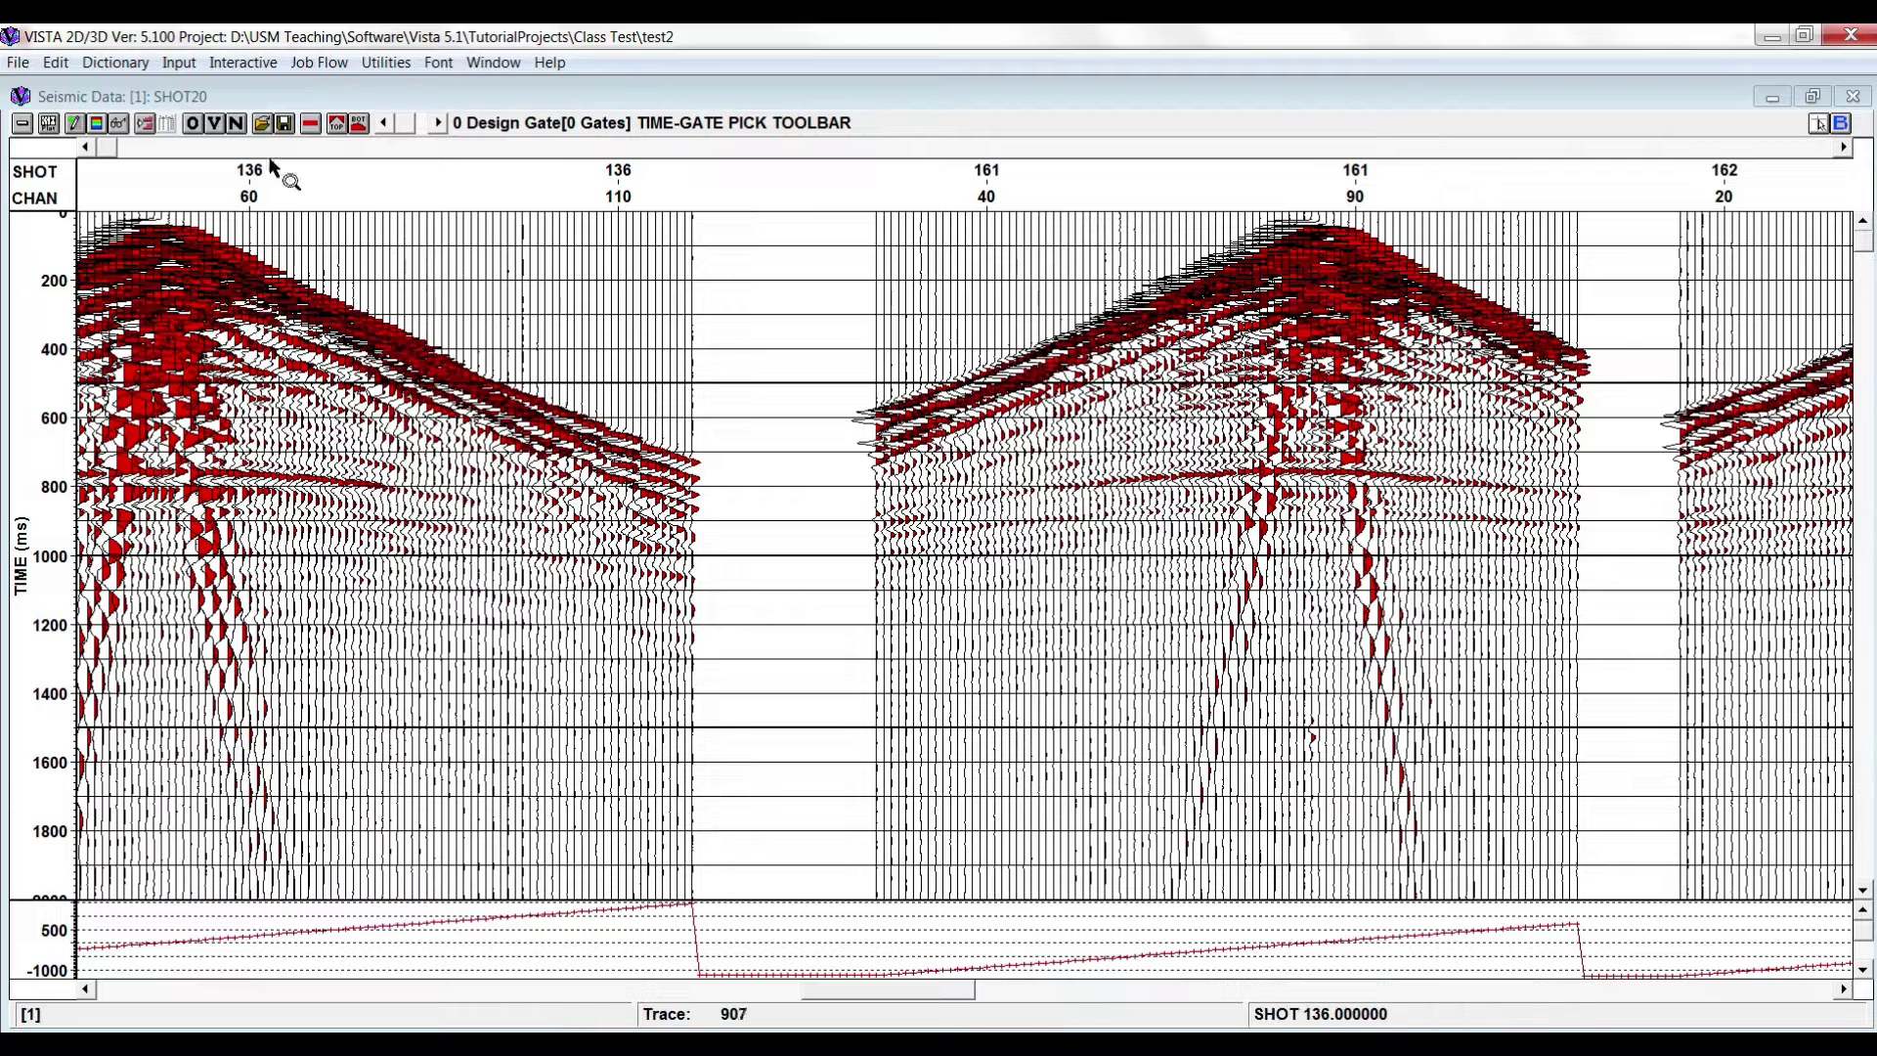
- Pick the top of time-gate design window 1 on shot 161 from about 890 ms through 290 ms at the apex to 690 ms
{"action": "left_click", "coordinate": [336, 125]}
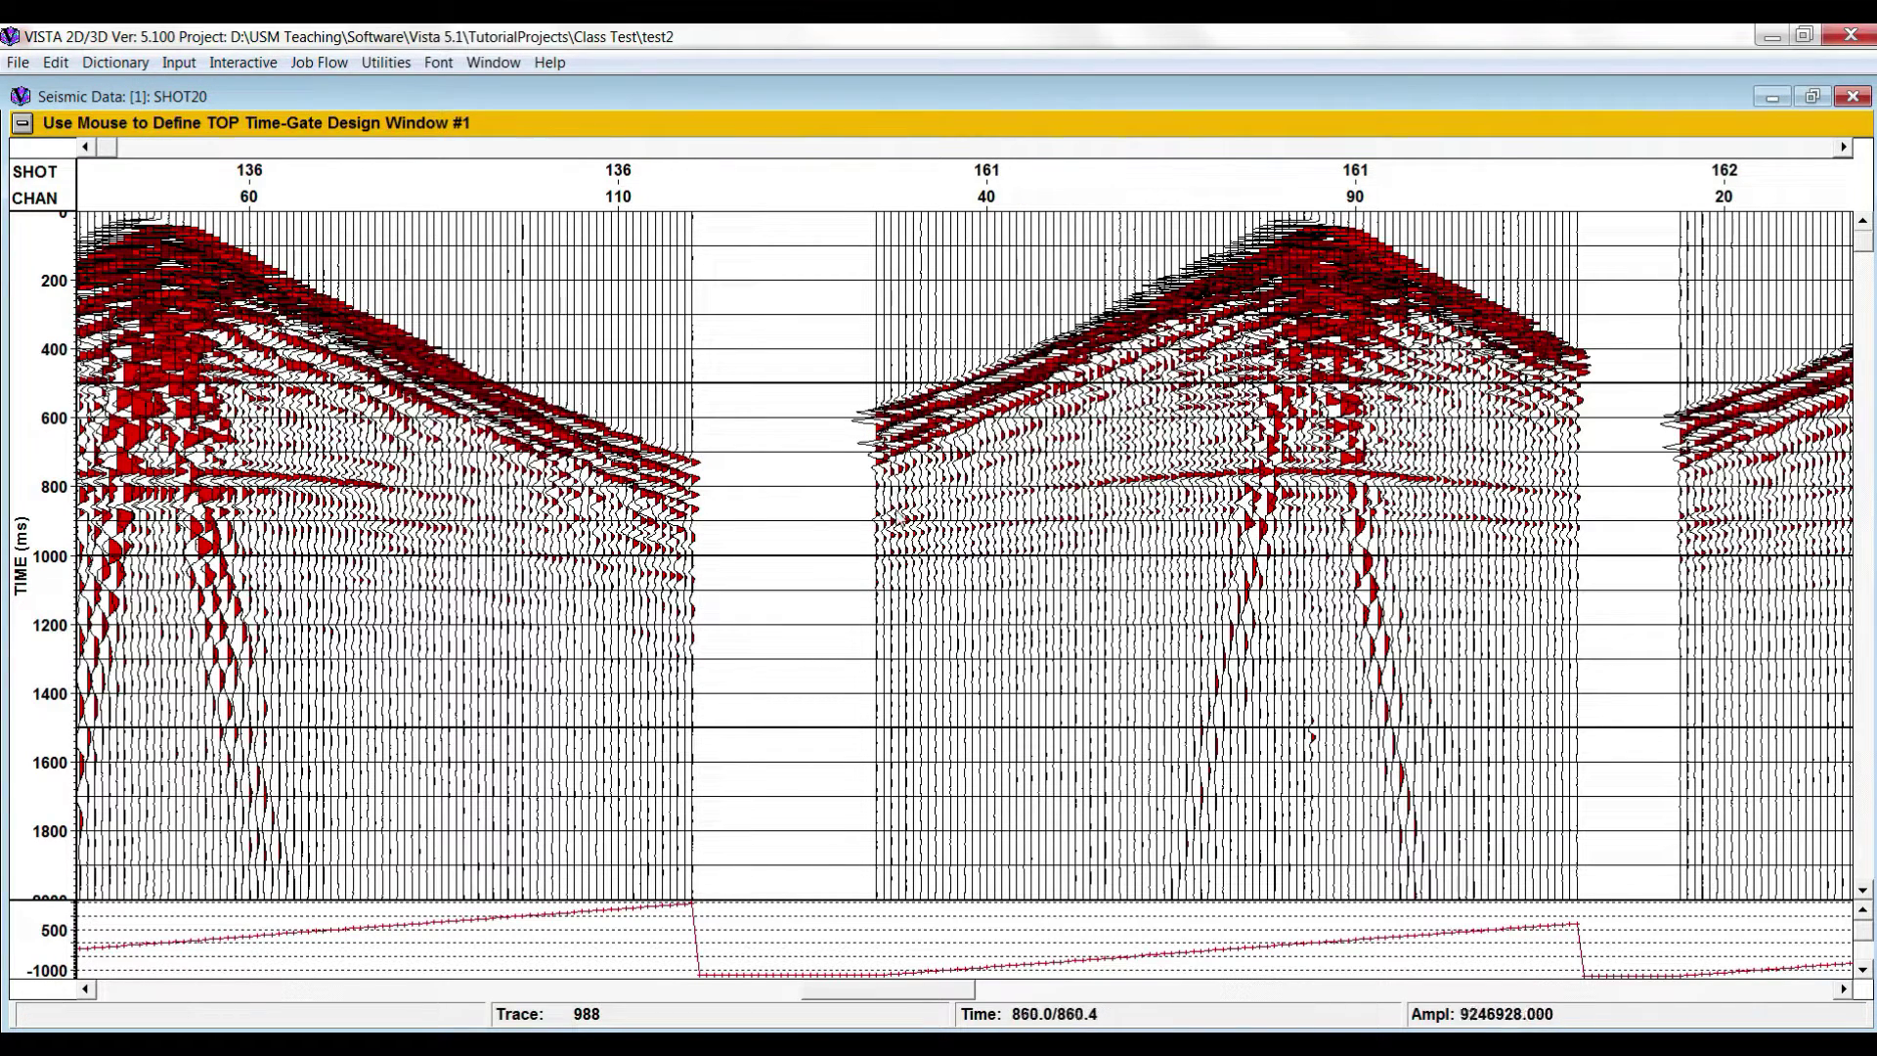
{"action": "left_click", "coordinate": [878, 519]}
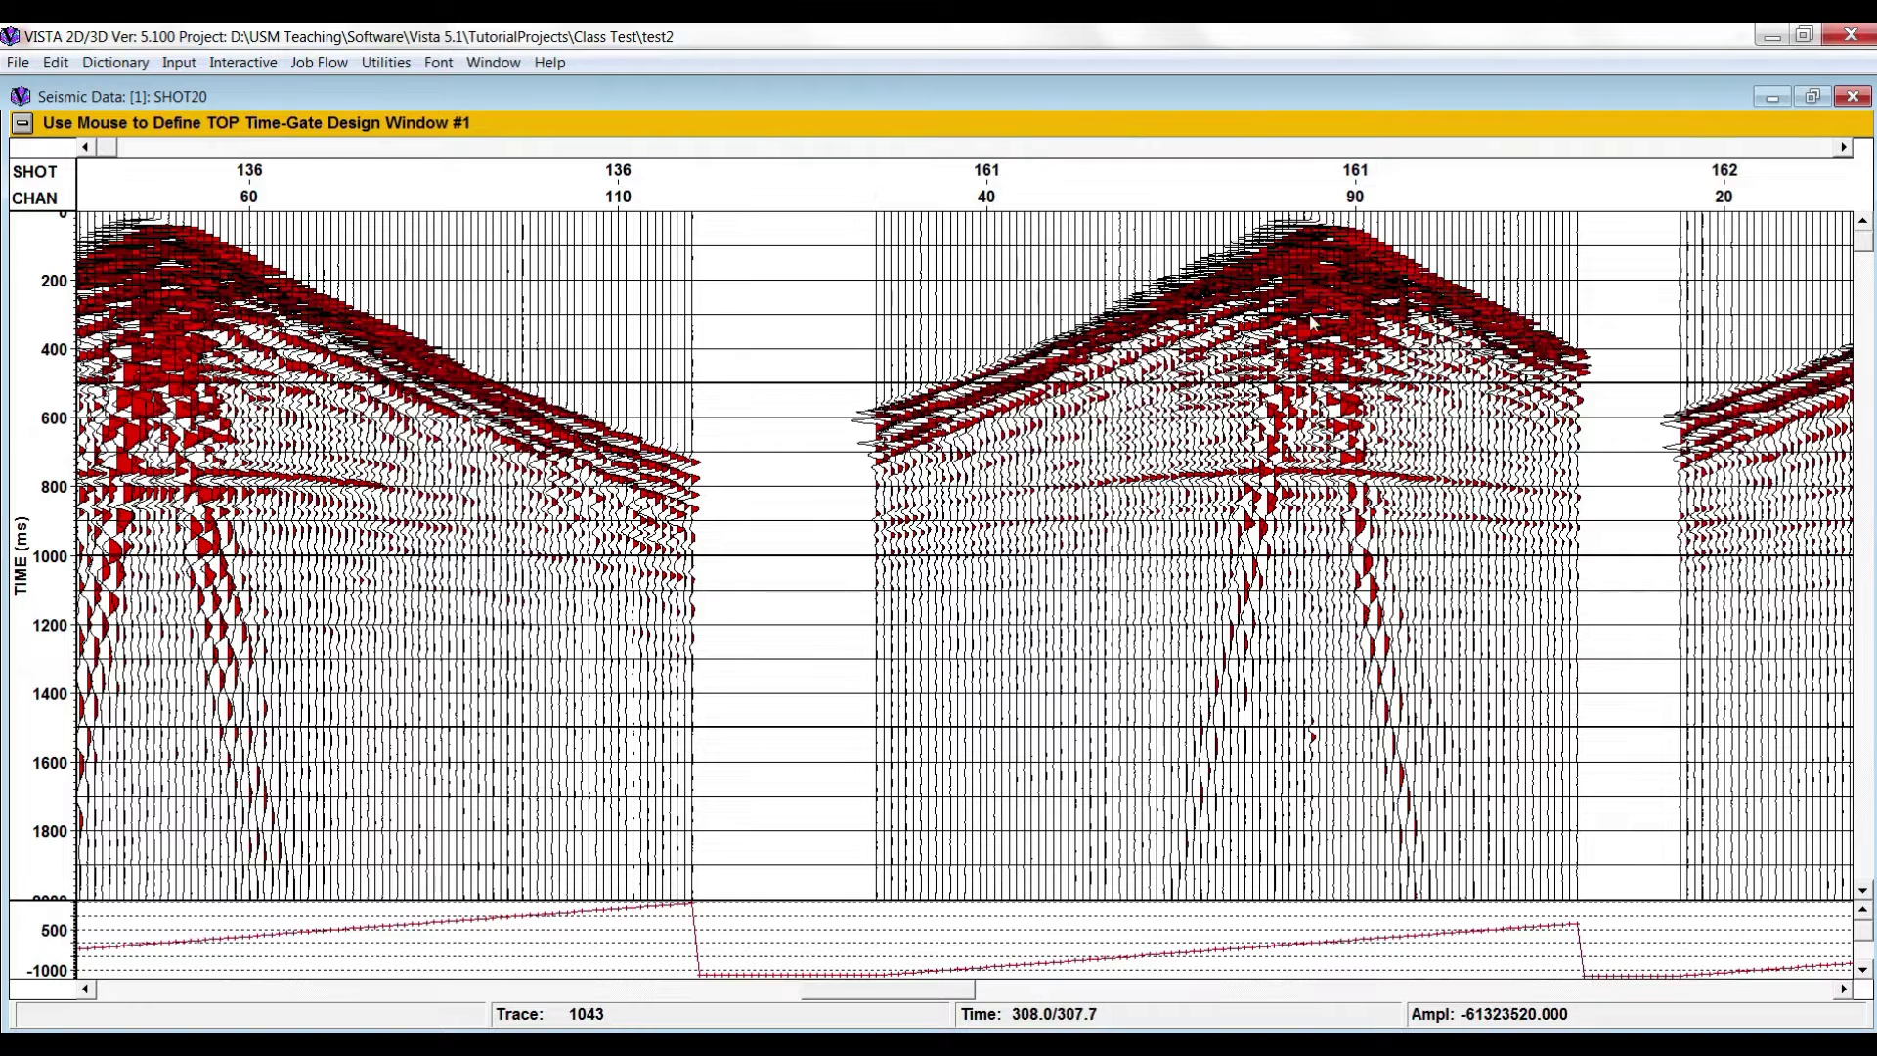
{"action": "double_click", "coordinate": [1577, 450]}
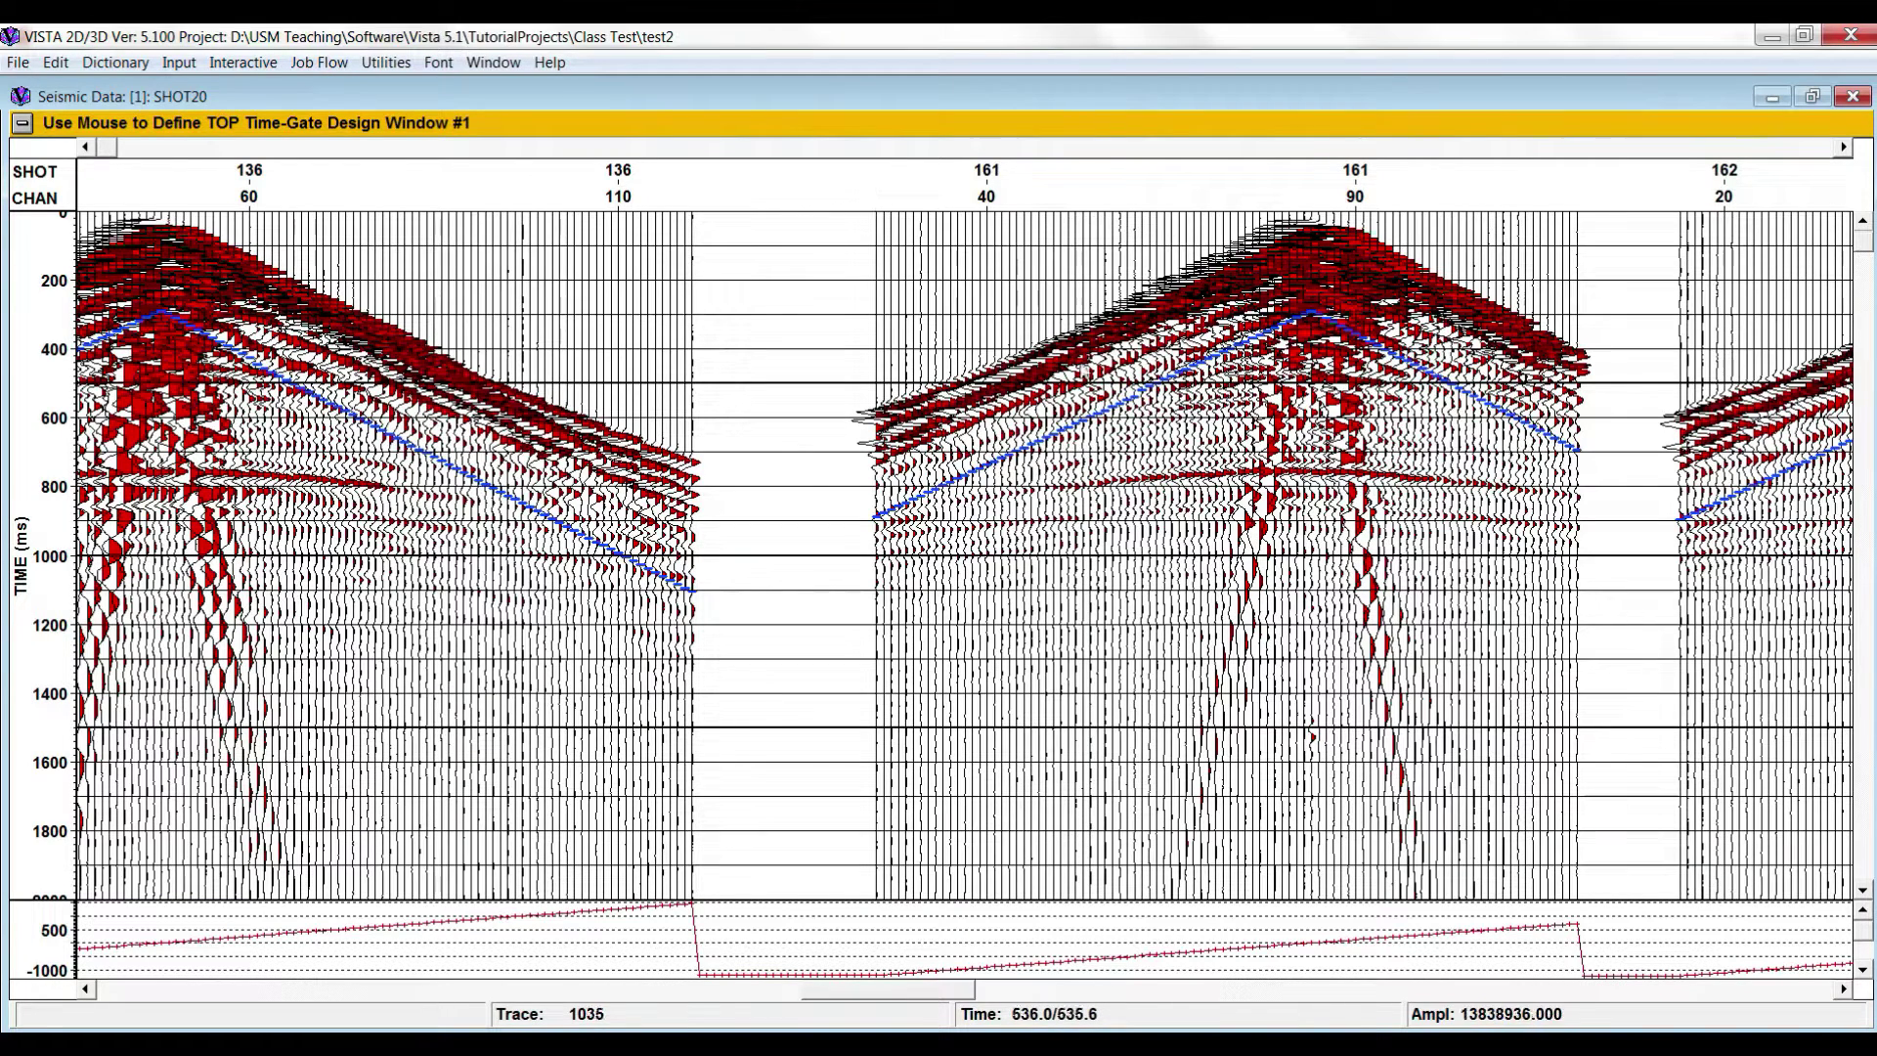
{"action": "left_click", "coordinate": [22, 125]}
- Pick the bottom of time-gate design window 1 on shot 161 from about 1350 ms through 800 ms to 1200 ms, and finish picking
{"action": "left_click", "coordinate": [357, 138]}
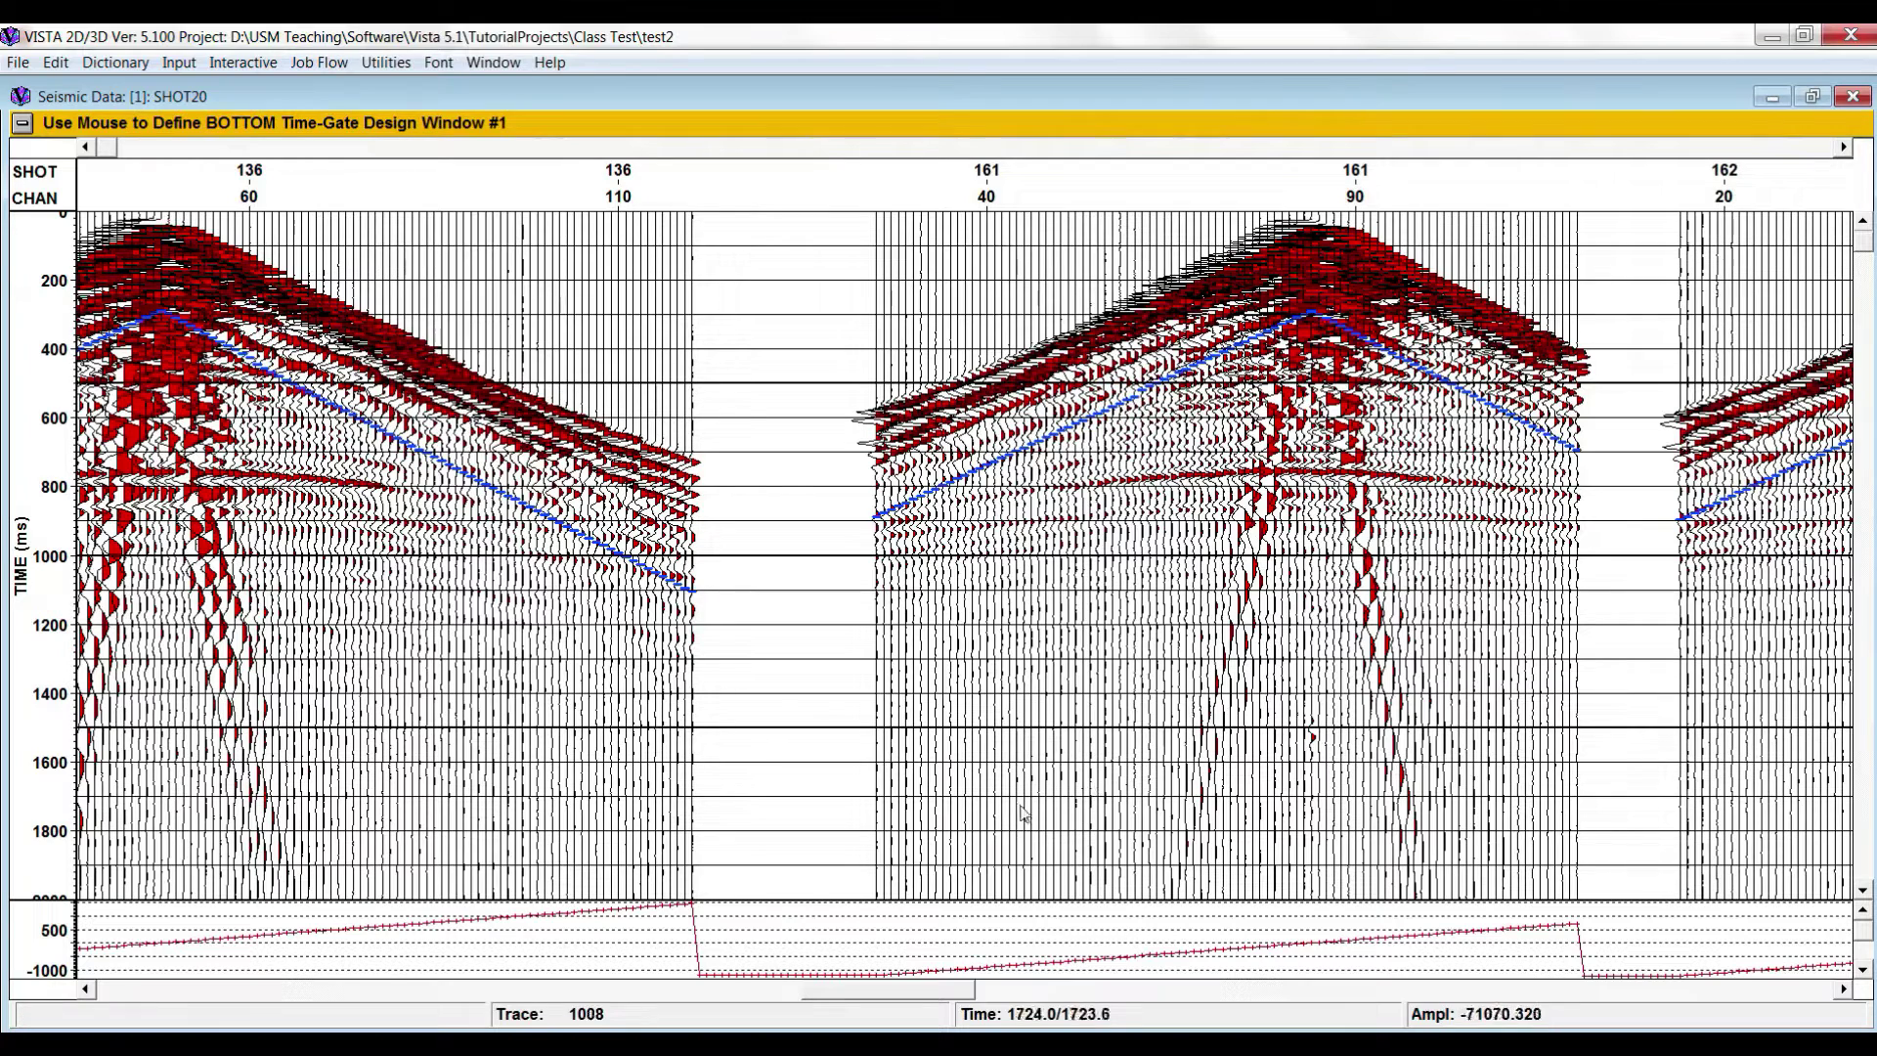
{"action": "left_click", "coordinate": [873, 676]}
{"action": "left_click", "coordinate": [1260, 496]}
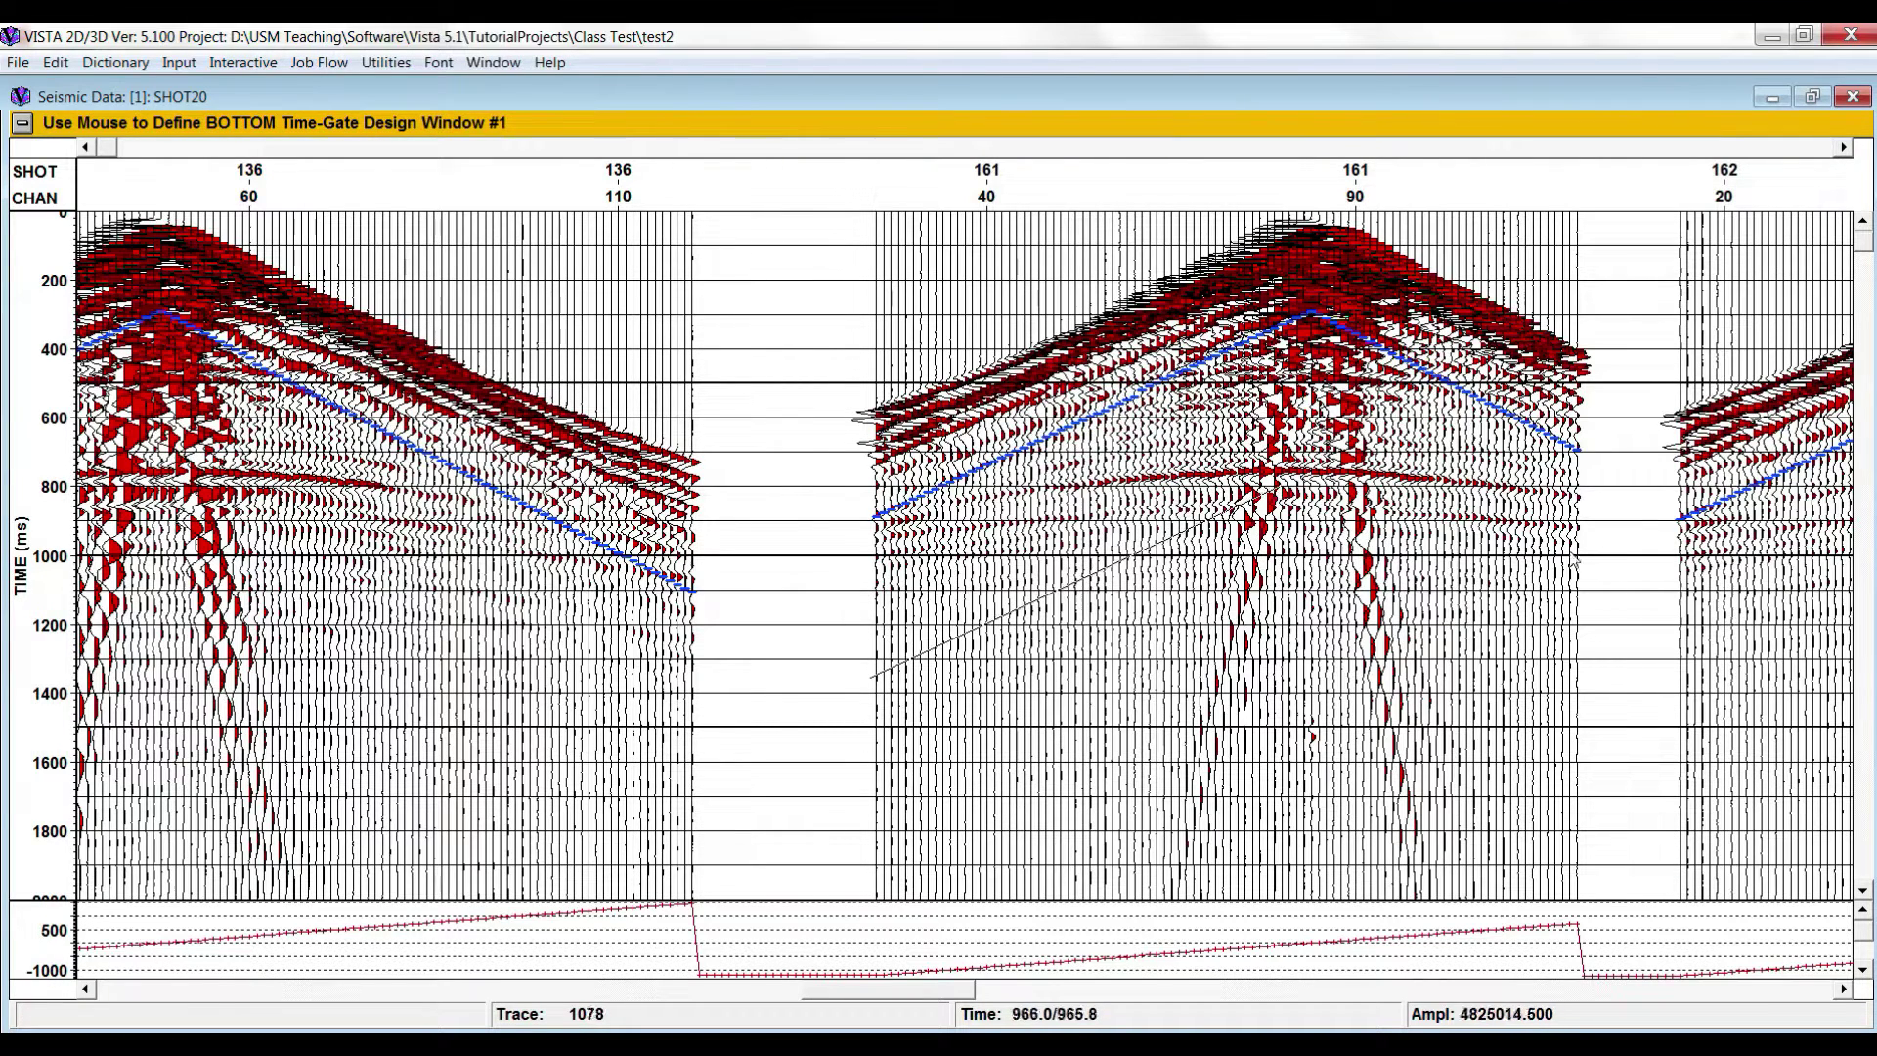
{"action": "left_click", "coordinate": [1578, 625]}
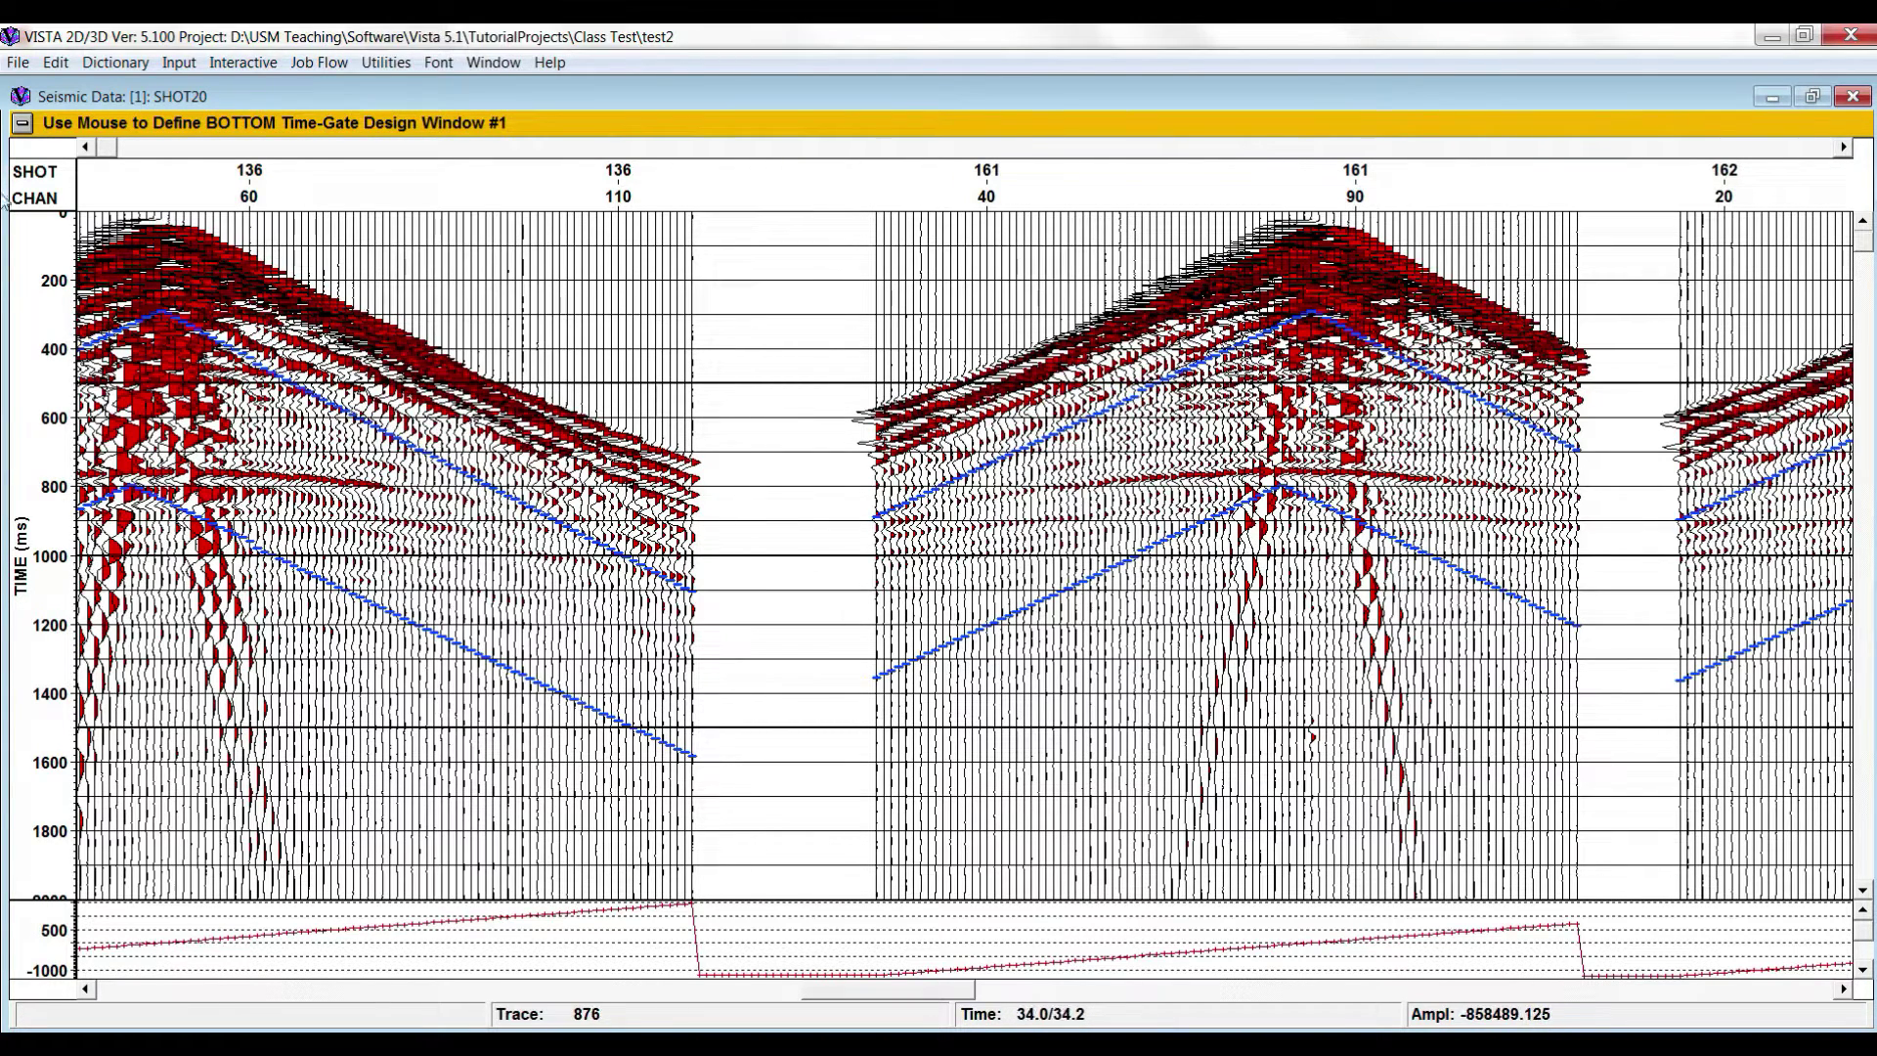
{"action": "left_click", "coordinate": [21, 123]}
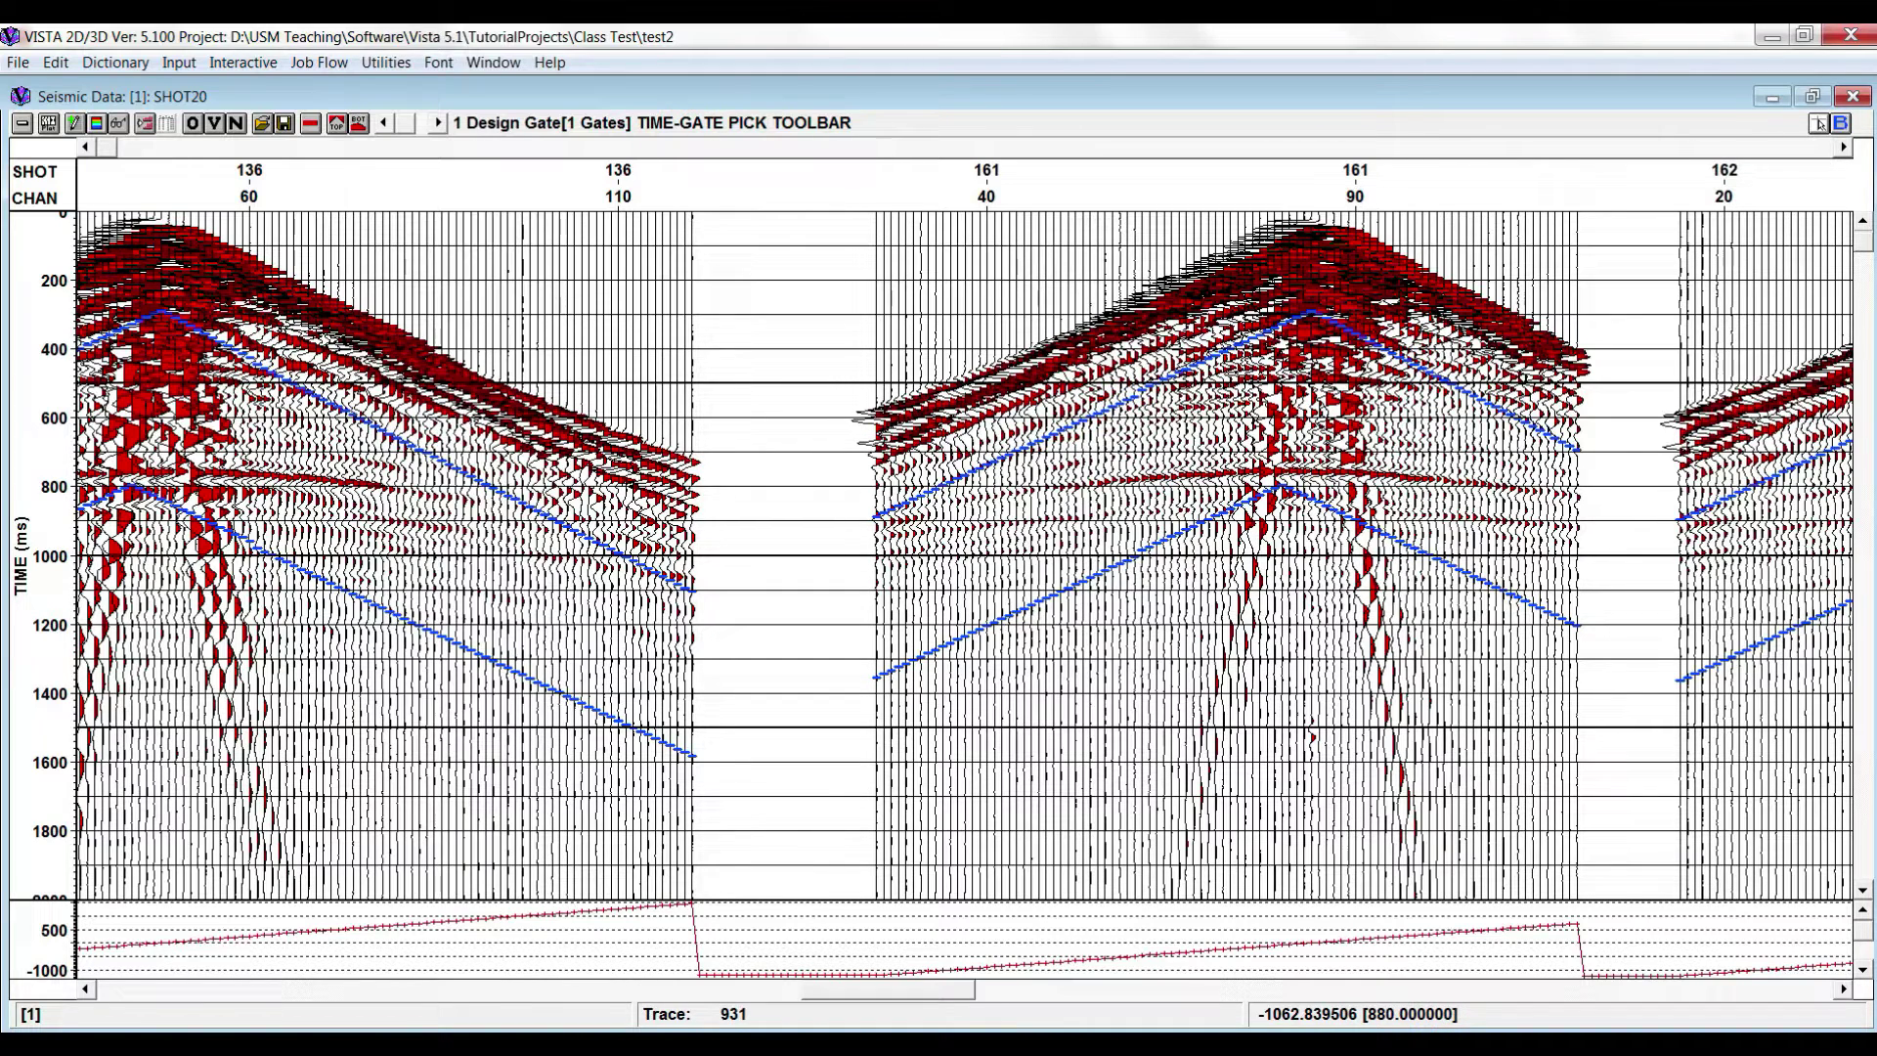
- Switch to PowerPoint, read through the Seismic Header View/Edit slides on listing and graphing header values, and return to VISTA
{"action": "left_click", "coordinate": [446, 1043]}
{"action": "left_click", "coordinate": [408, 944]}
{"action": "left_click", "coordinate": [706, 551]}
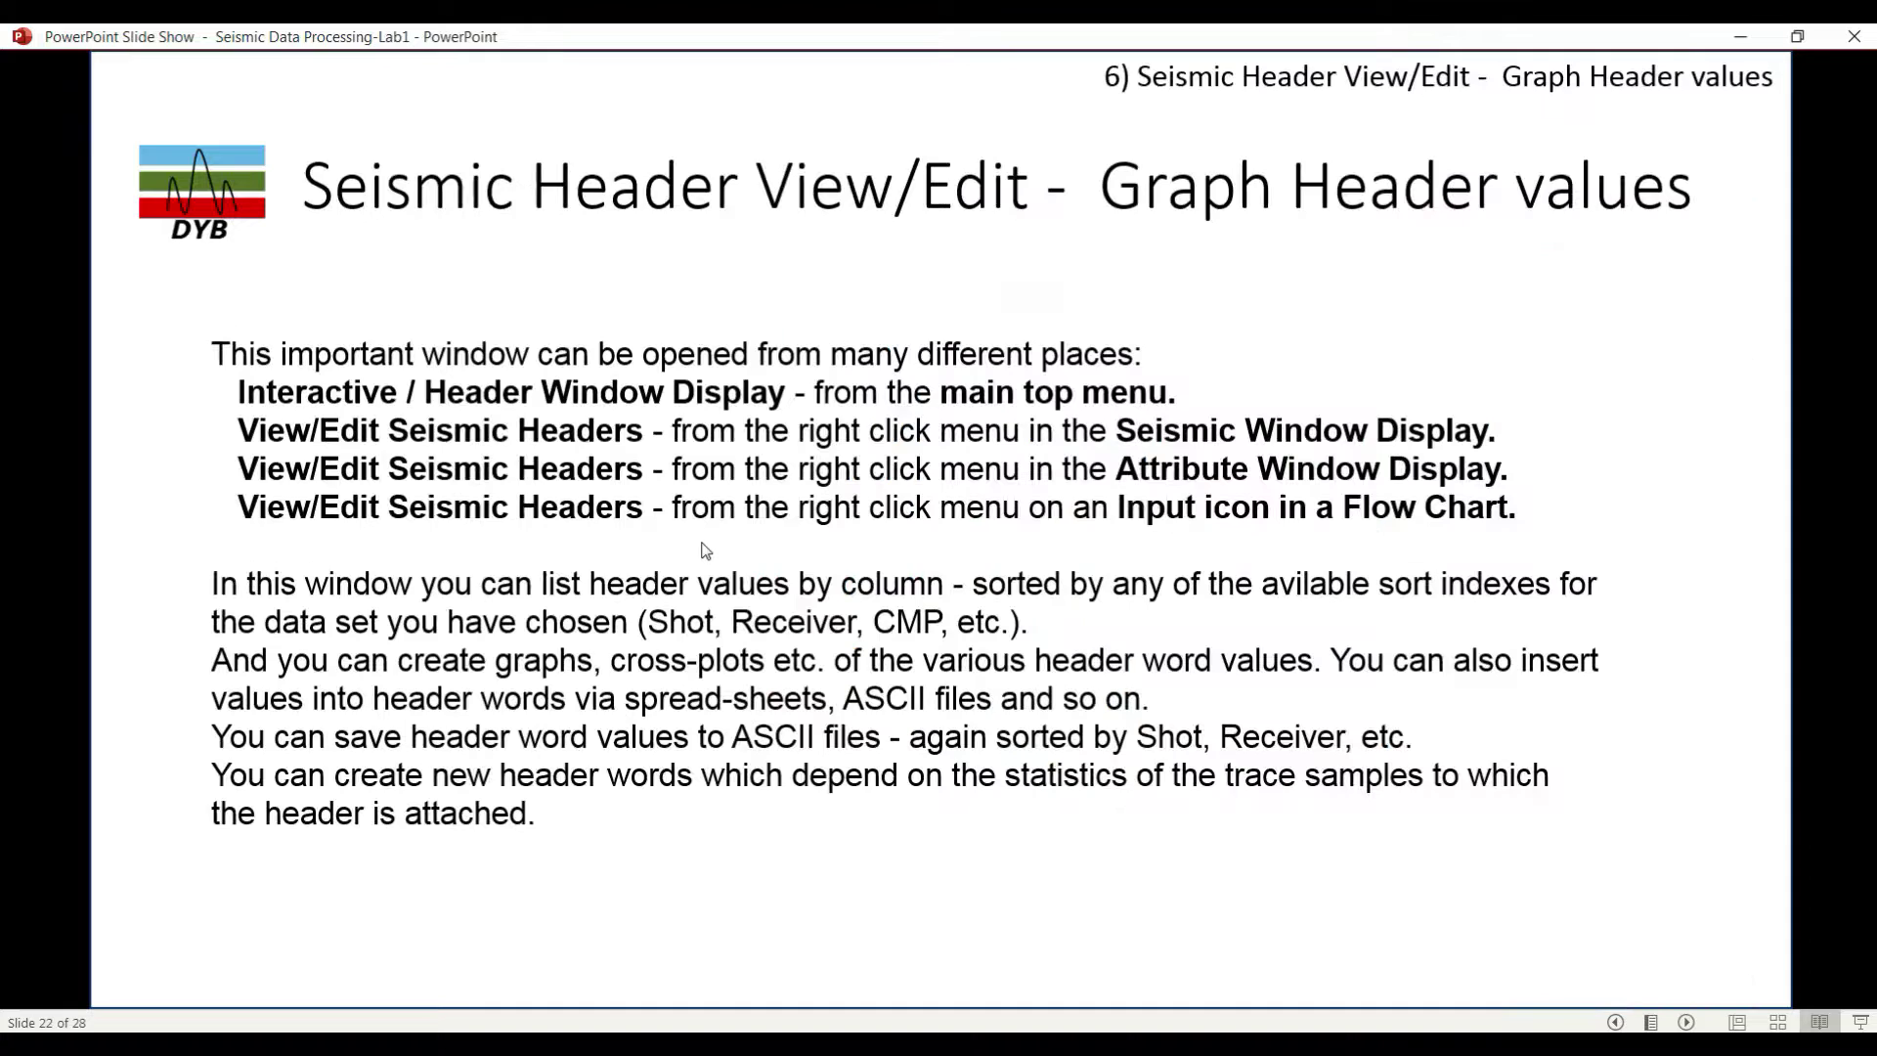
{"action": "left_click", "coordinate": [686, 586]}
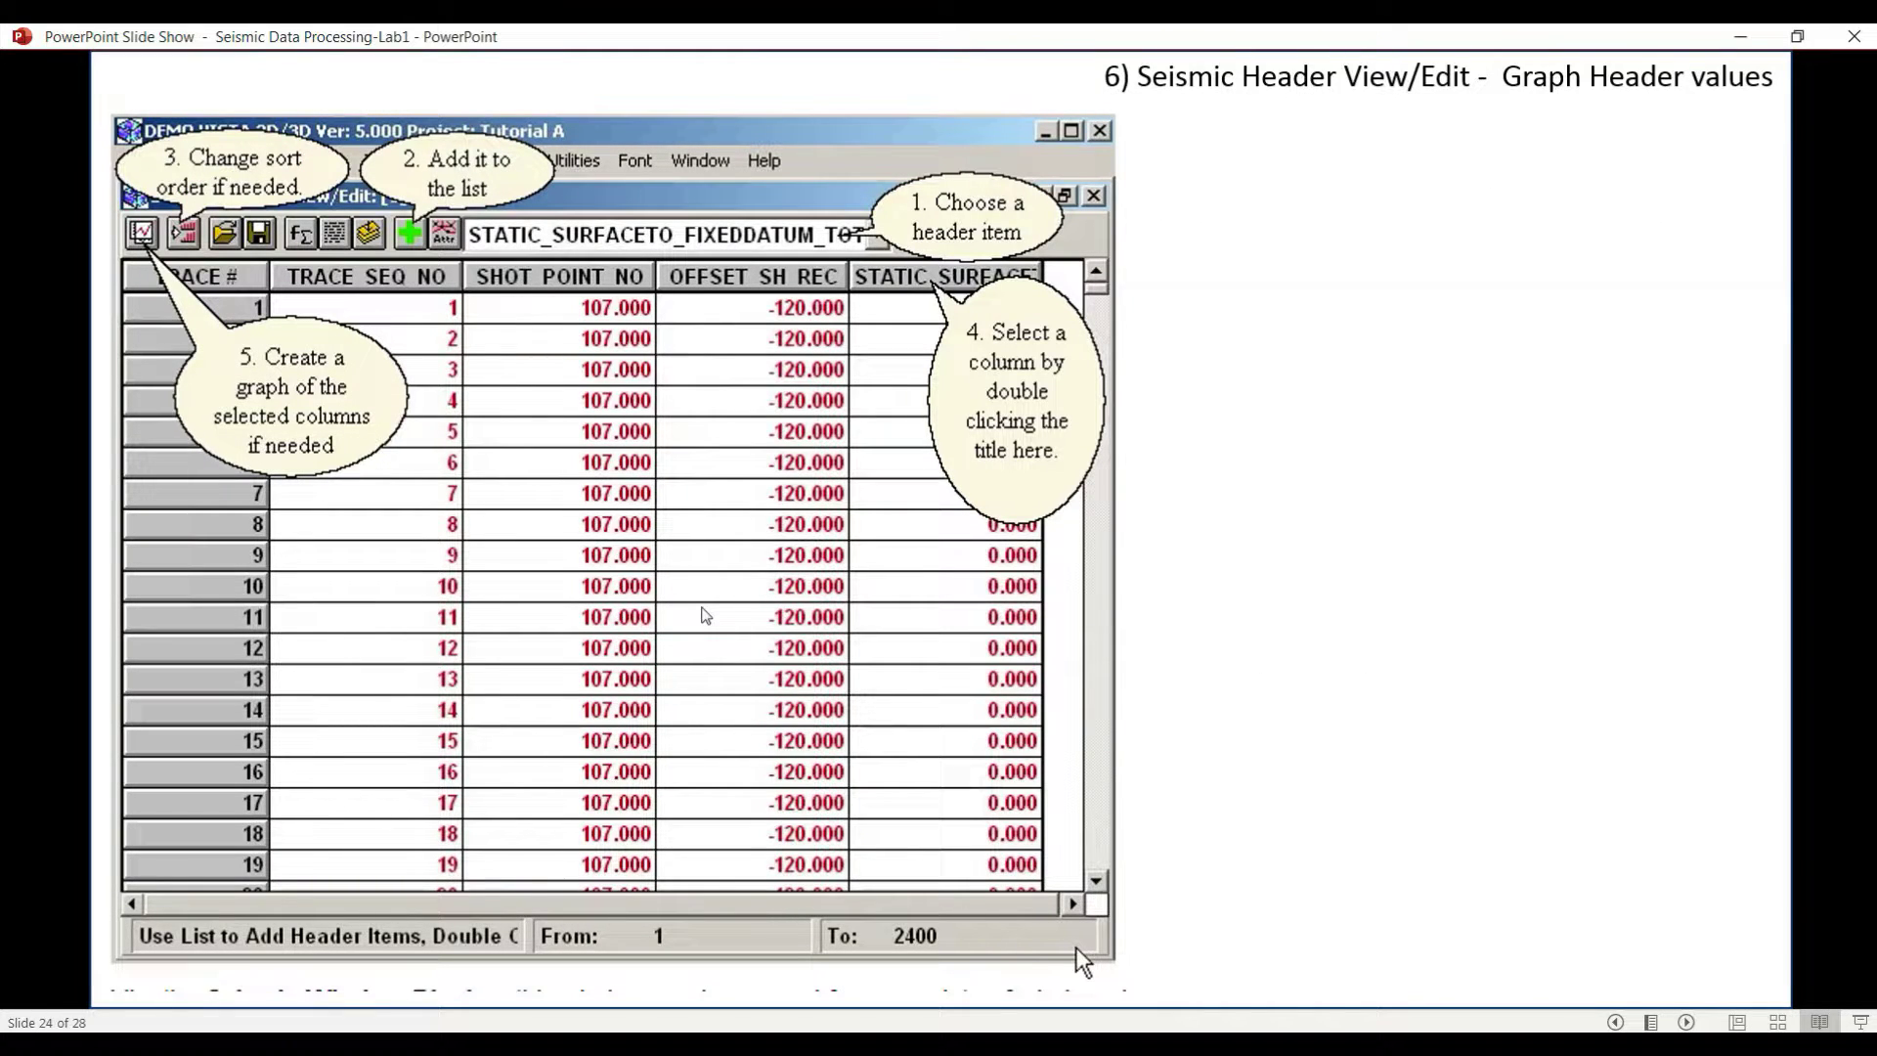
{"action": "left_click", "coordinate": [657, 561]}
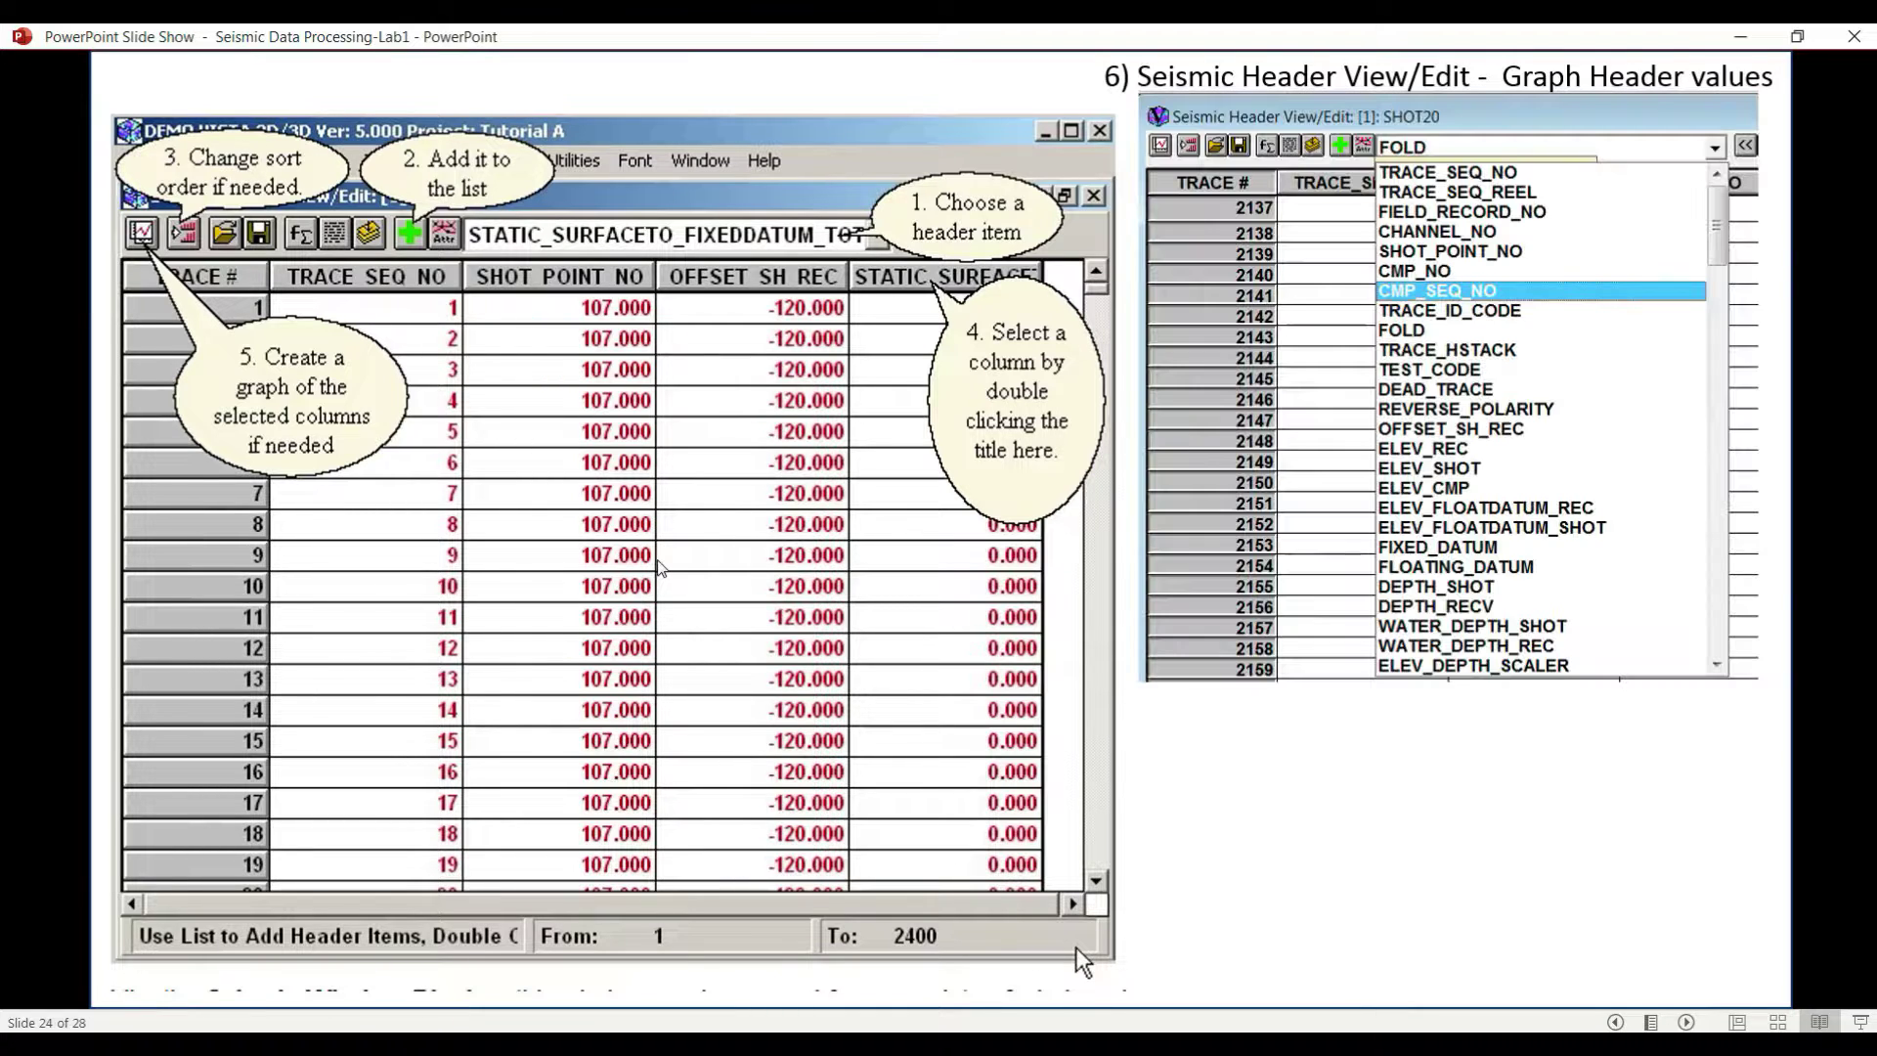
{"action": "left_click", "coordinate": [638, 562]}
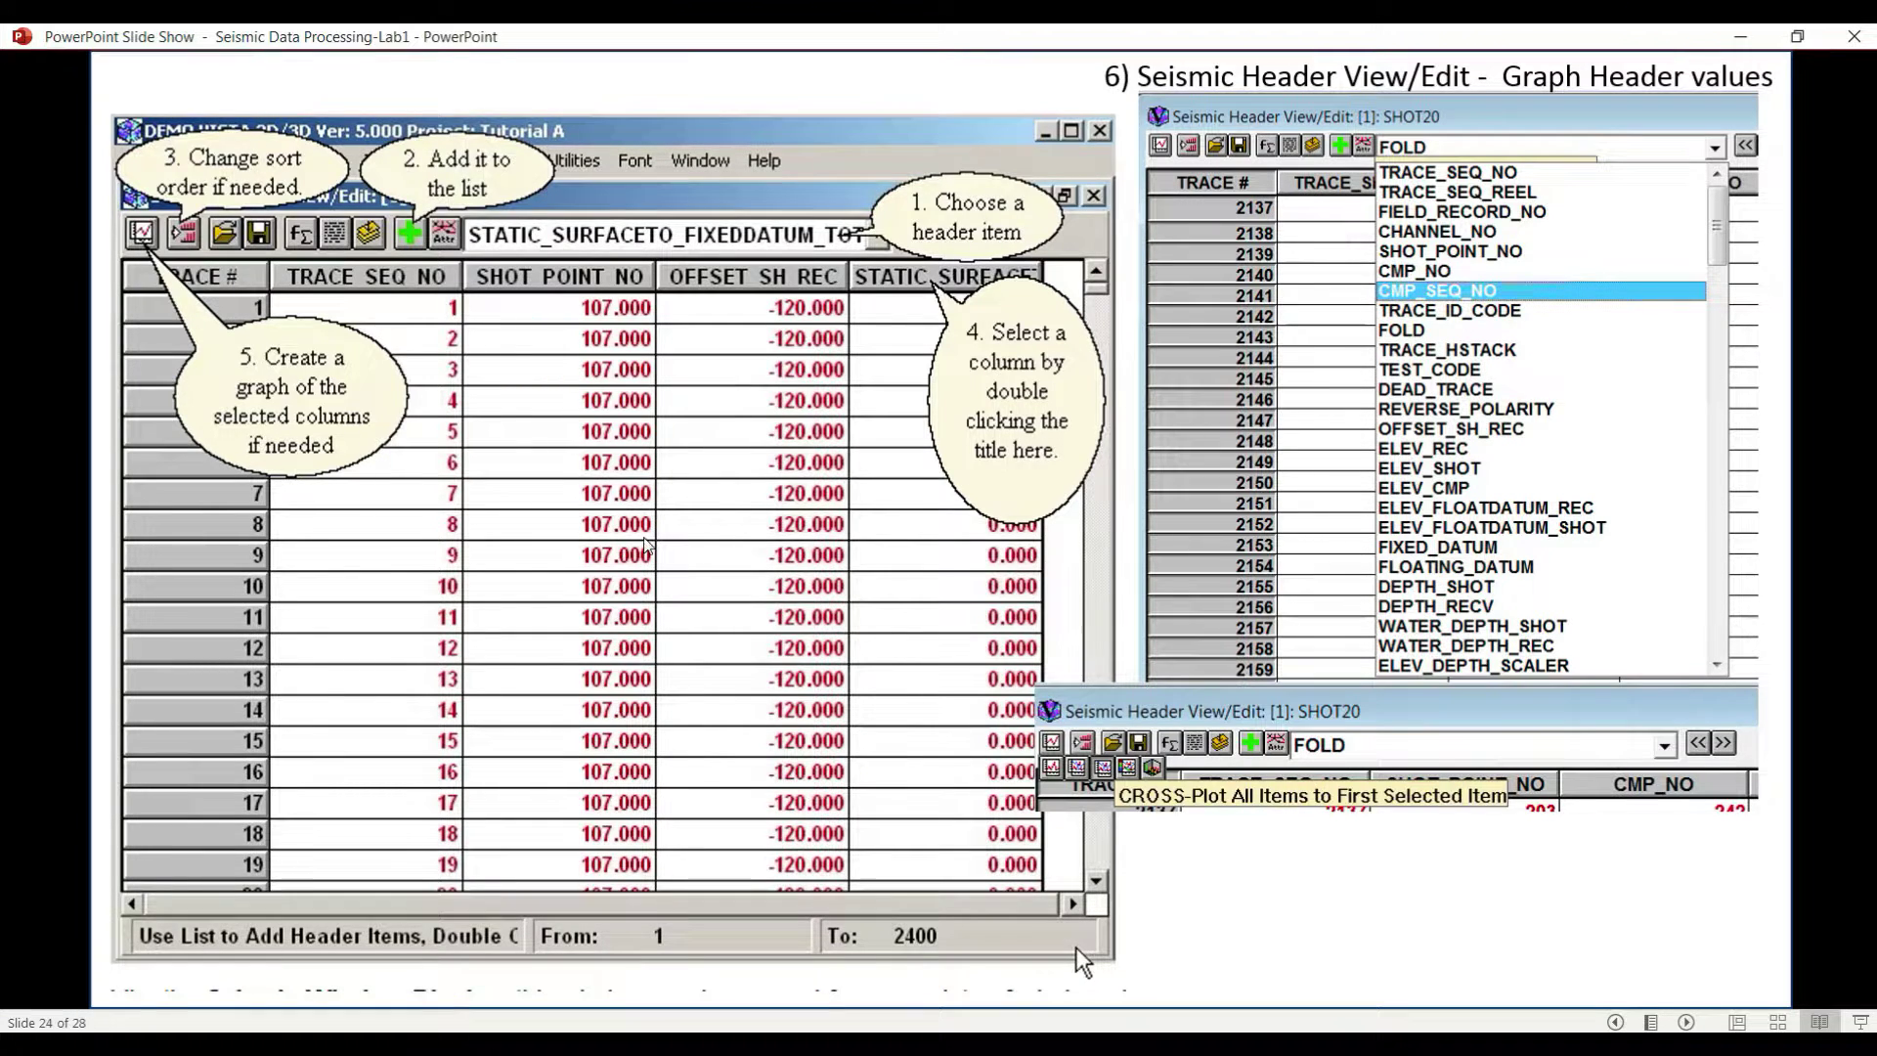
{"action": "left_click", "coordinate": [645, 545]}
{"action": "scroll", "coordinate": [655, 526], "scroll_direction": "up", "scroll_amount": 1}
{"action": "scroll", "coordinate": [661, 753], "scroll_direction": "up", "scroll_amount": 3}
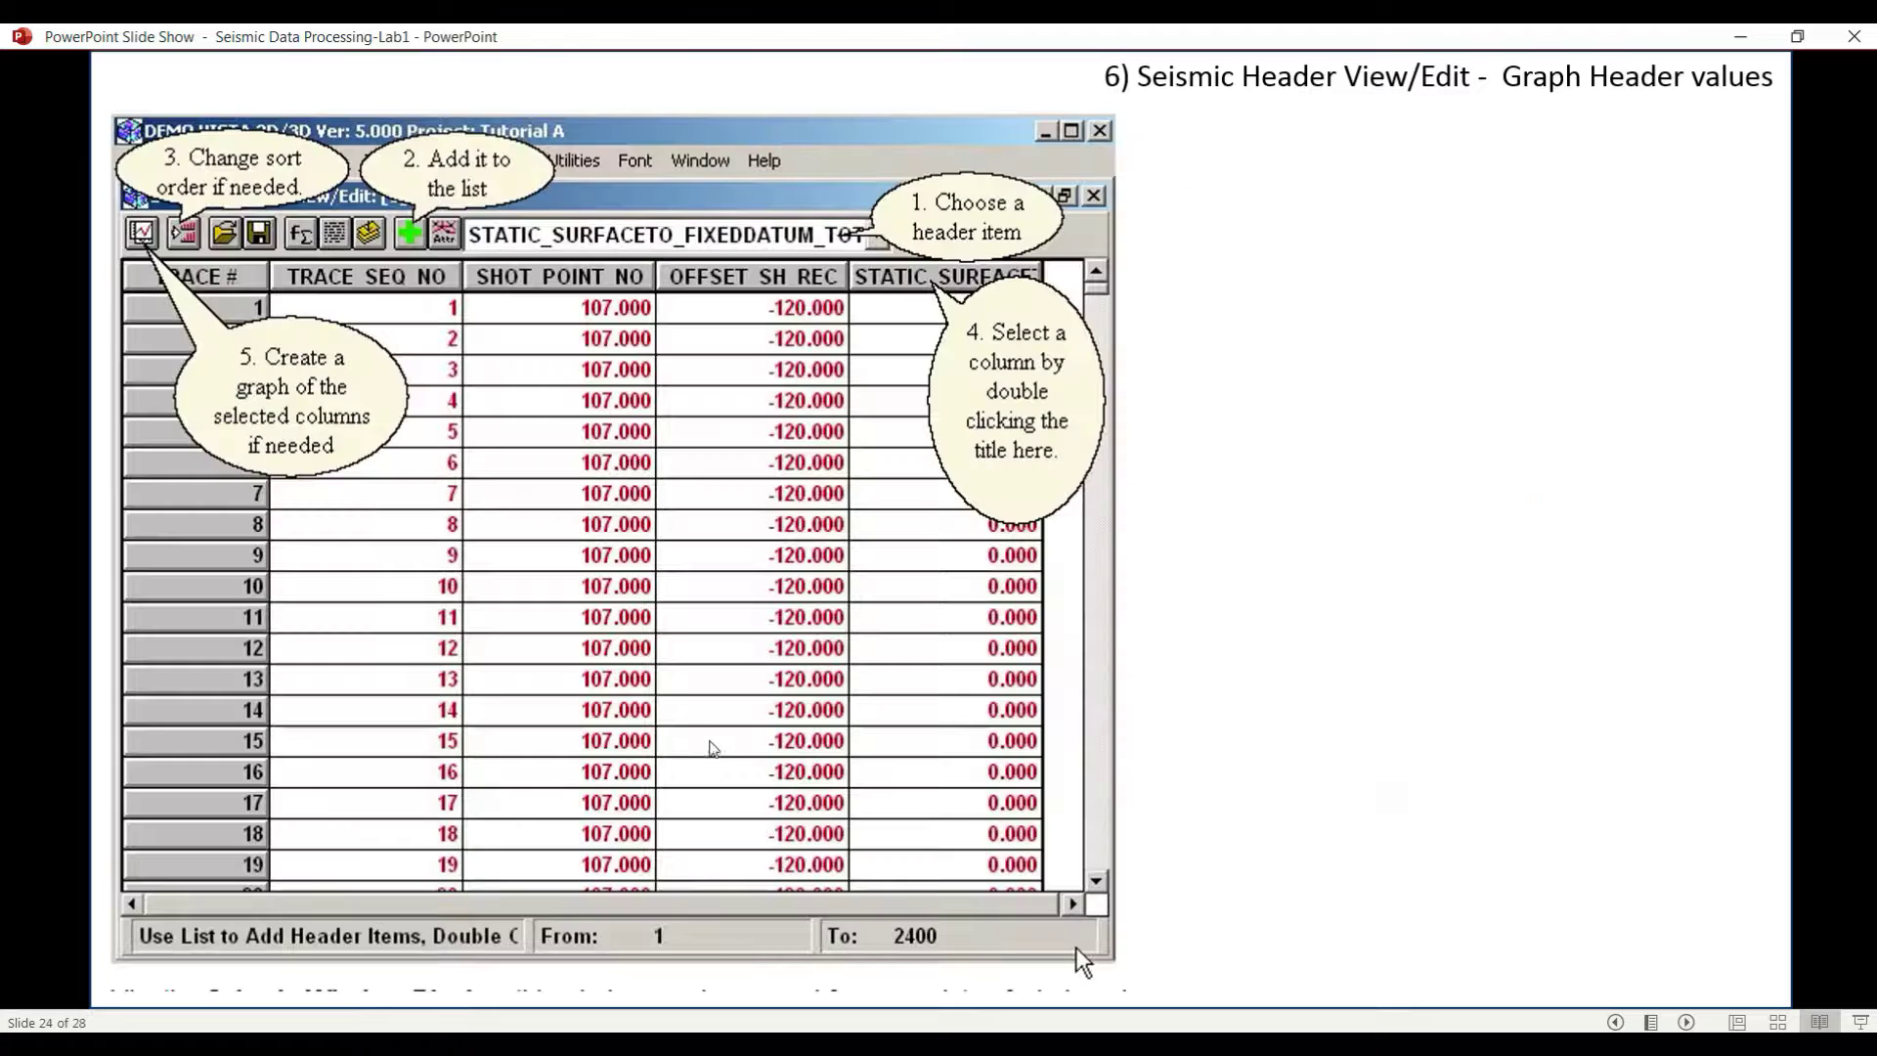
{"action": "left_click", "coordinate": [712, 731]}
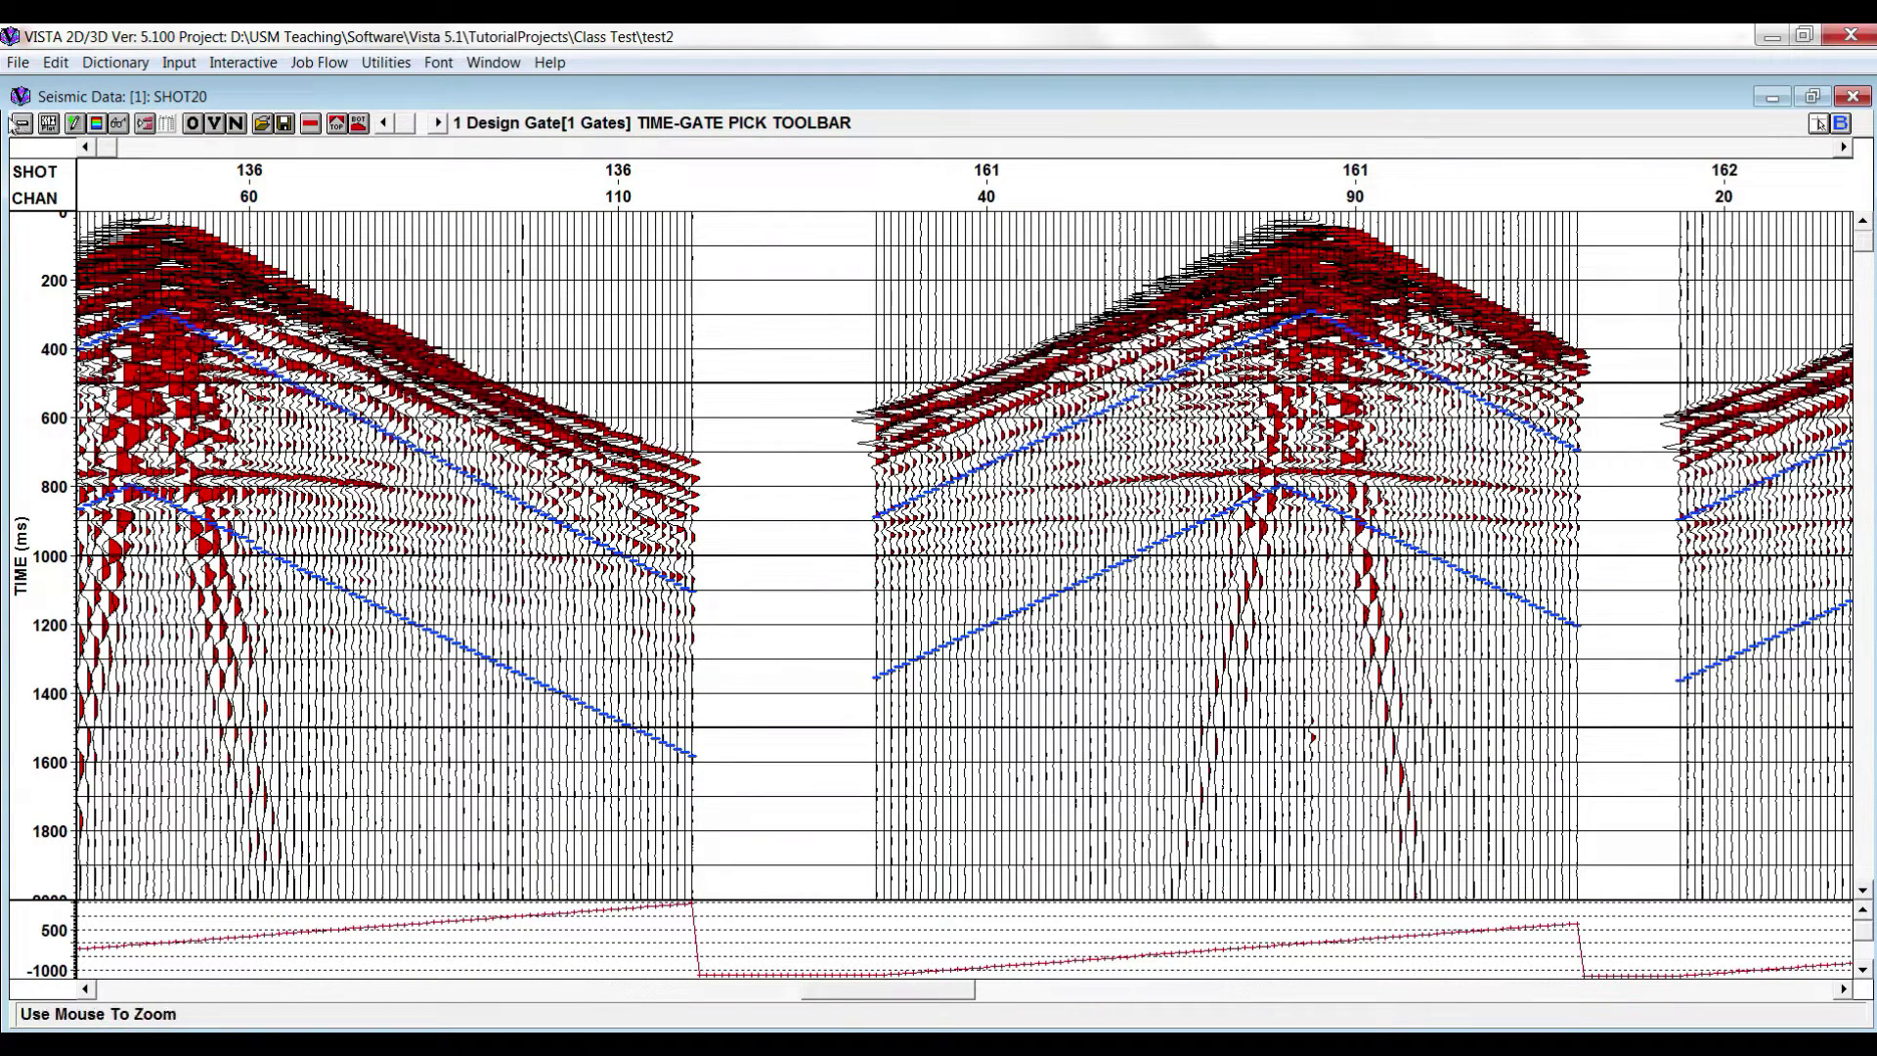
- Leave time-gate picking, then close the SHOT20 seismic display and open it again from the project data list
{"action": "left_click", "coordinate": [20, 123]}
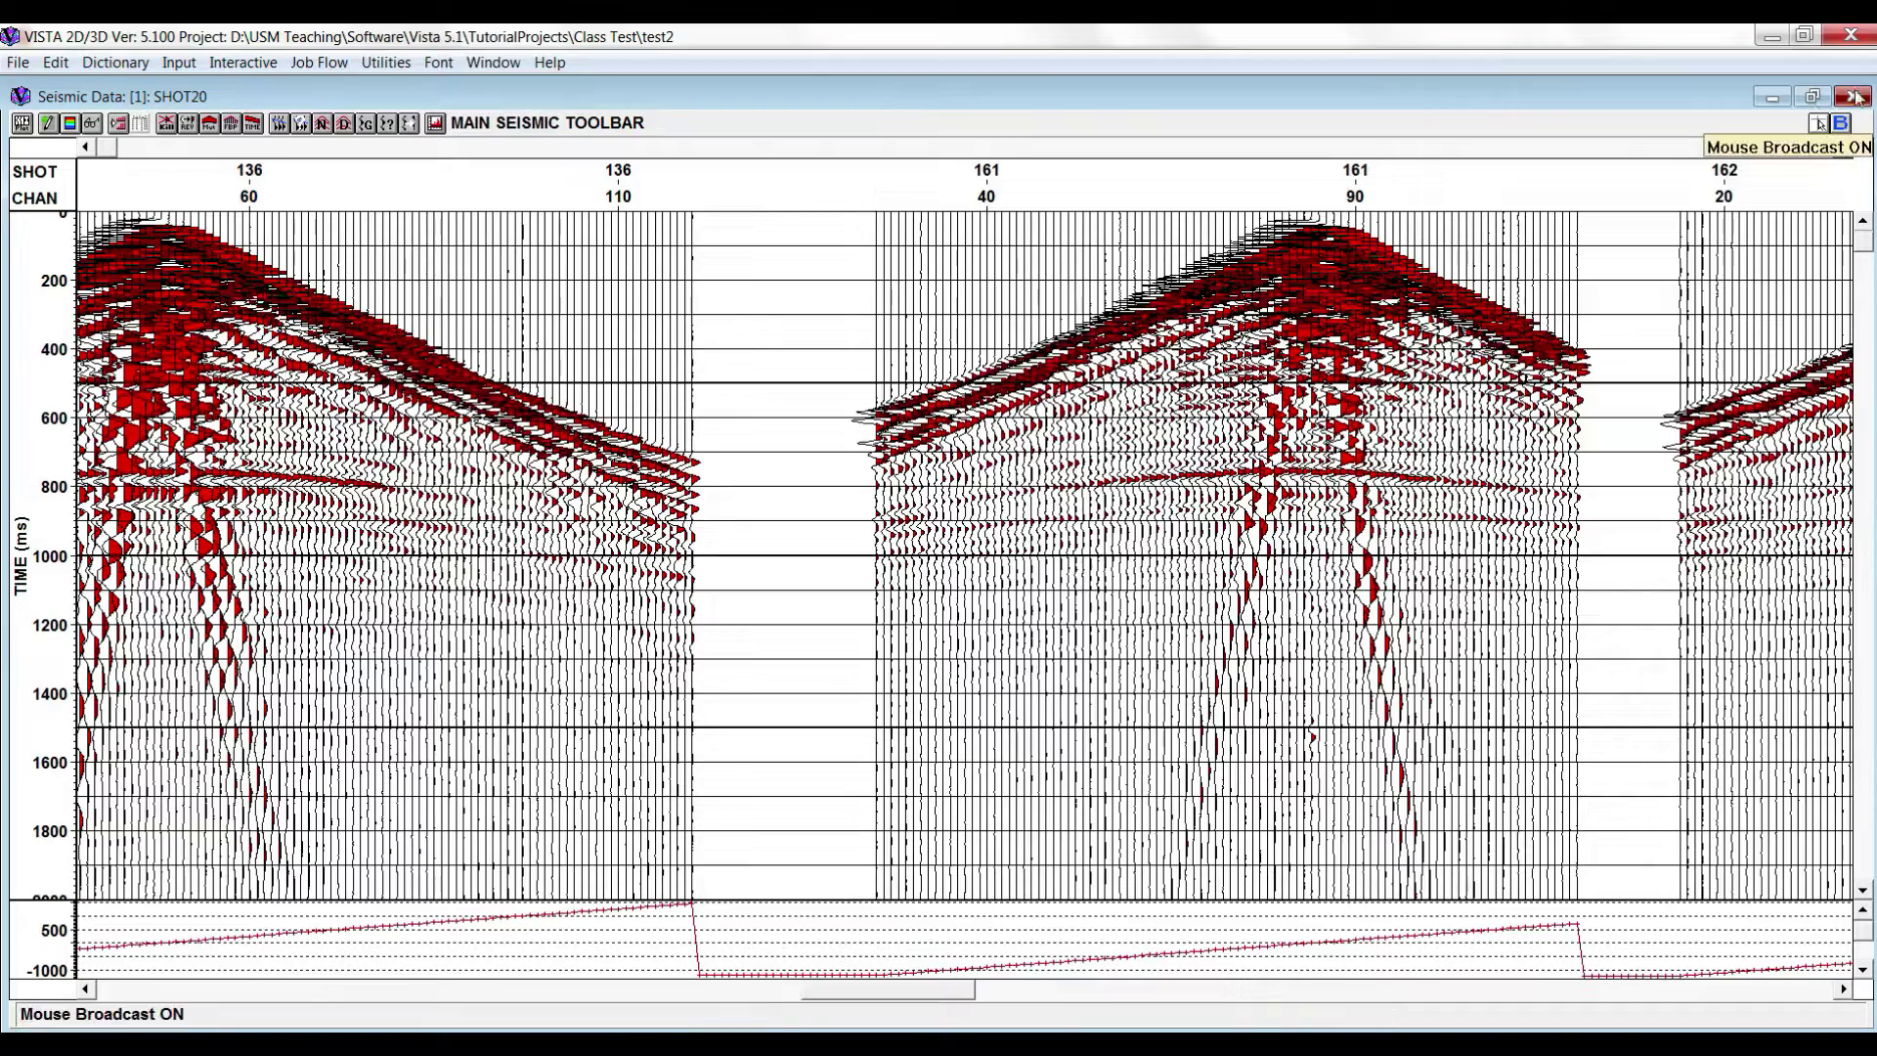
{"action": "left_click", "coordinate": [1855, 96]}
{"action": "left_click", "coordinate": [102, 408]}
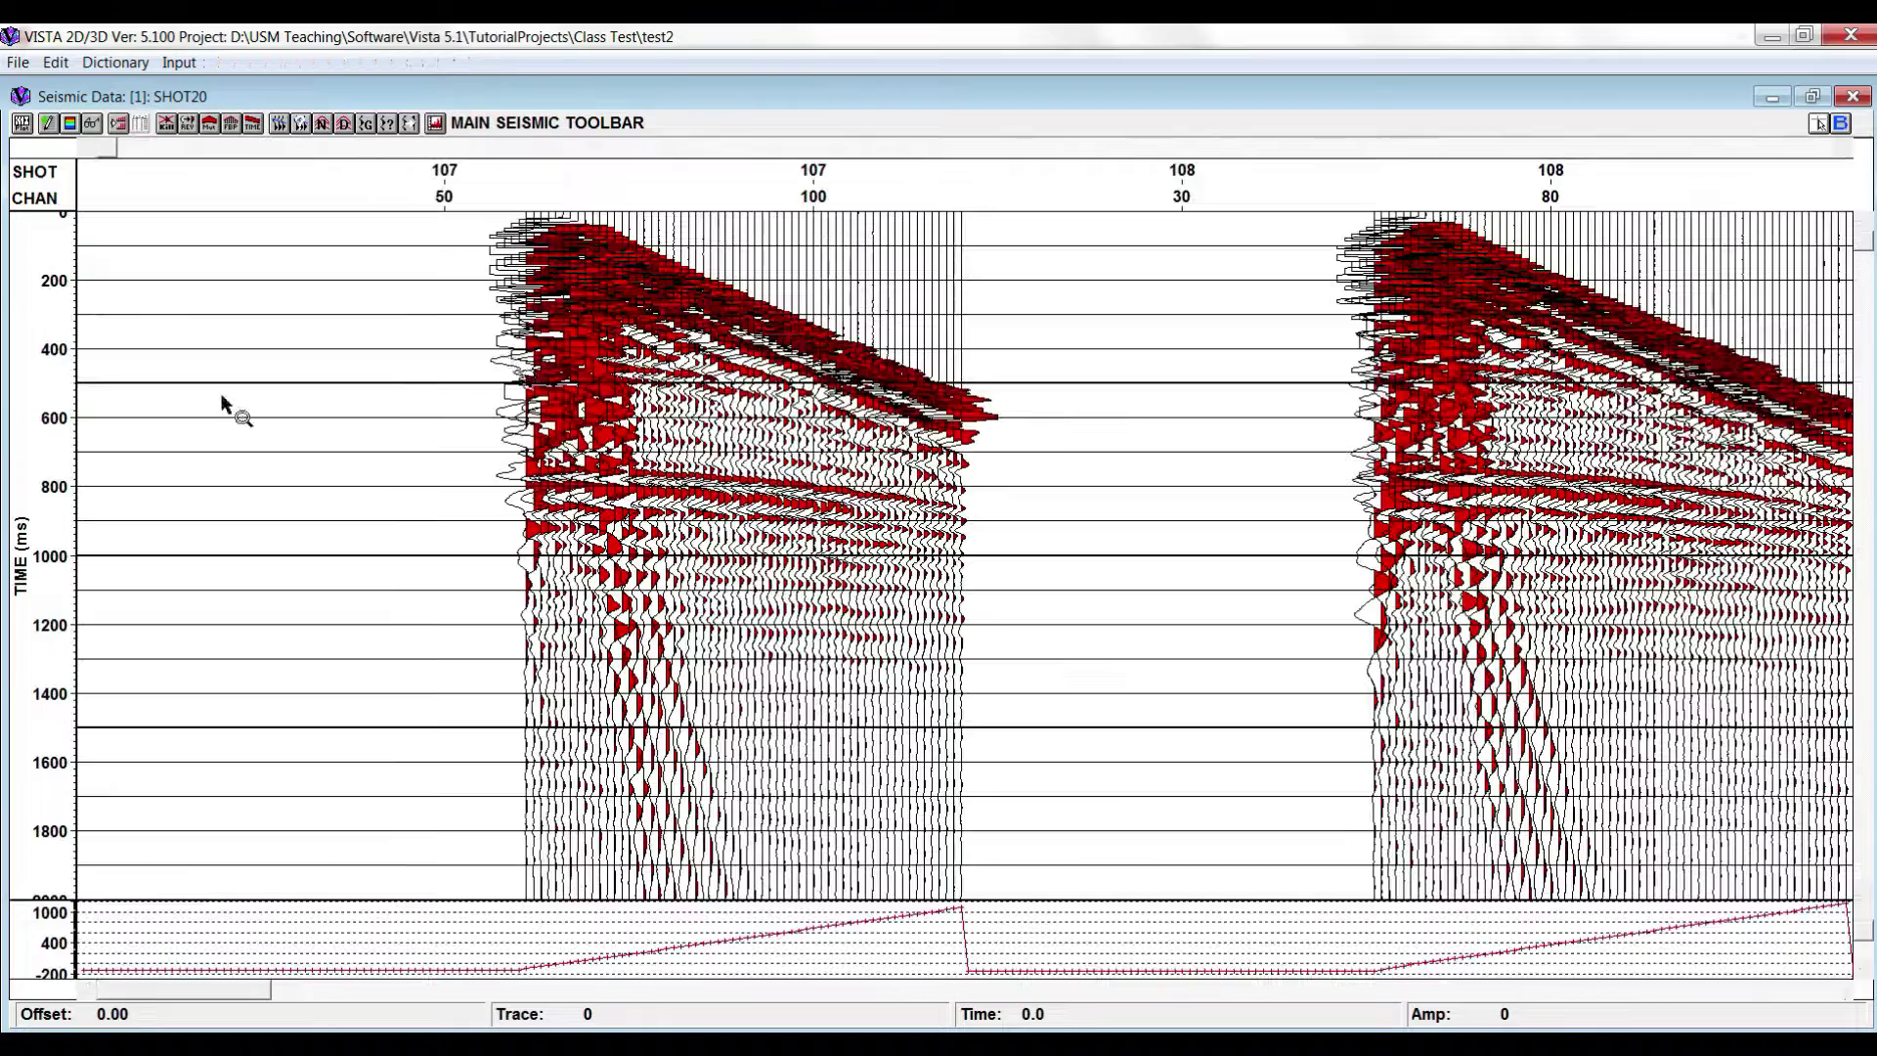
{"action": "left_click", "coordinate": [897, 990]}
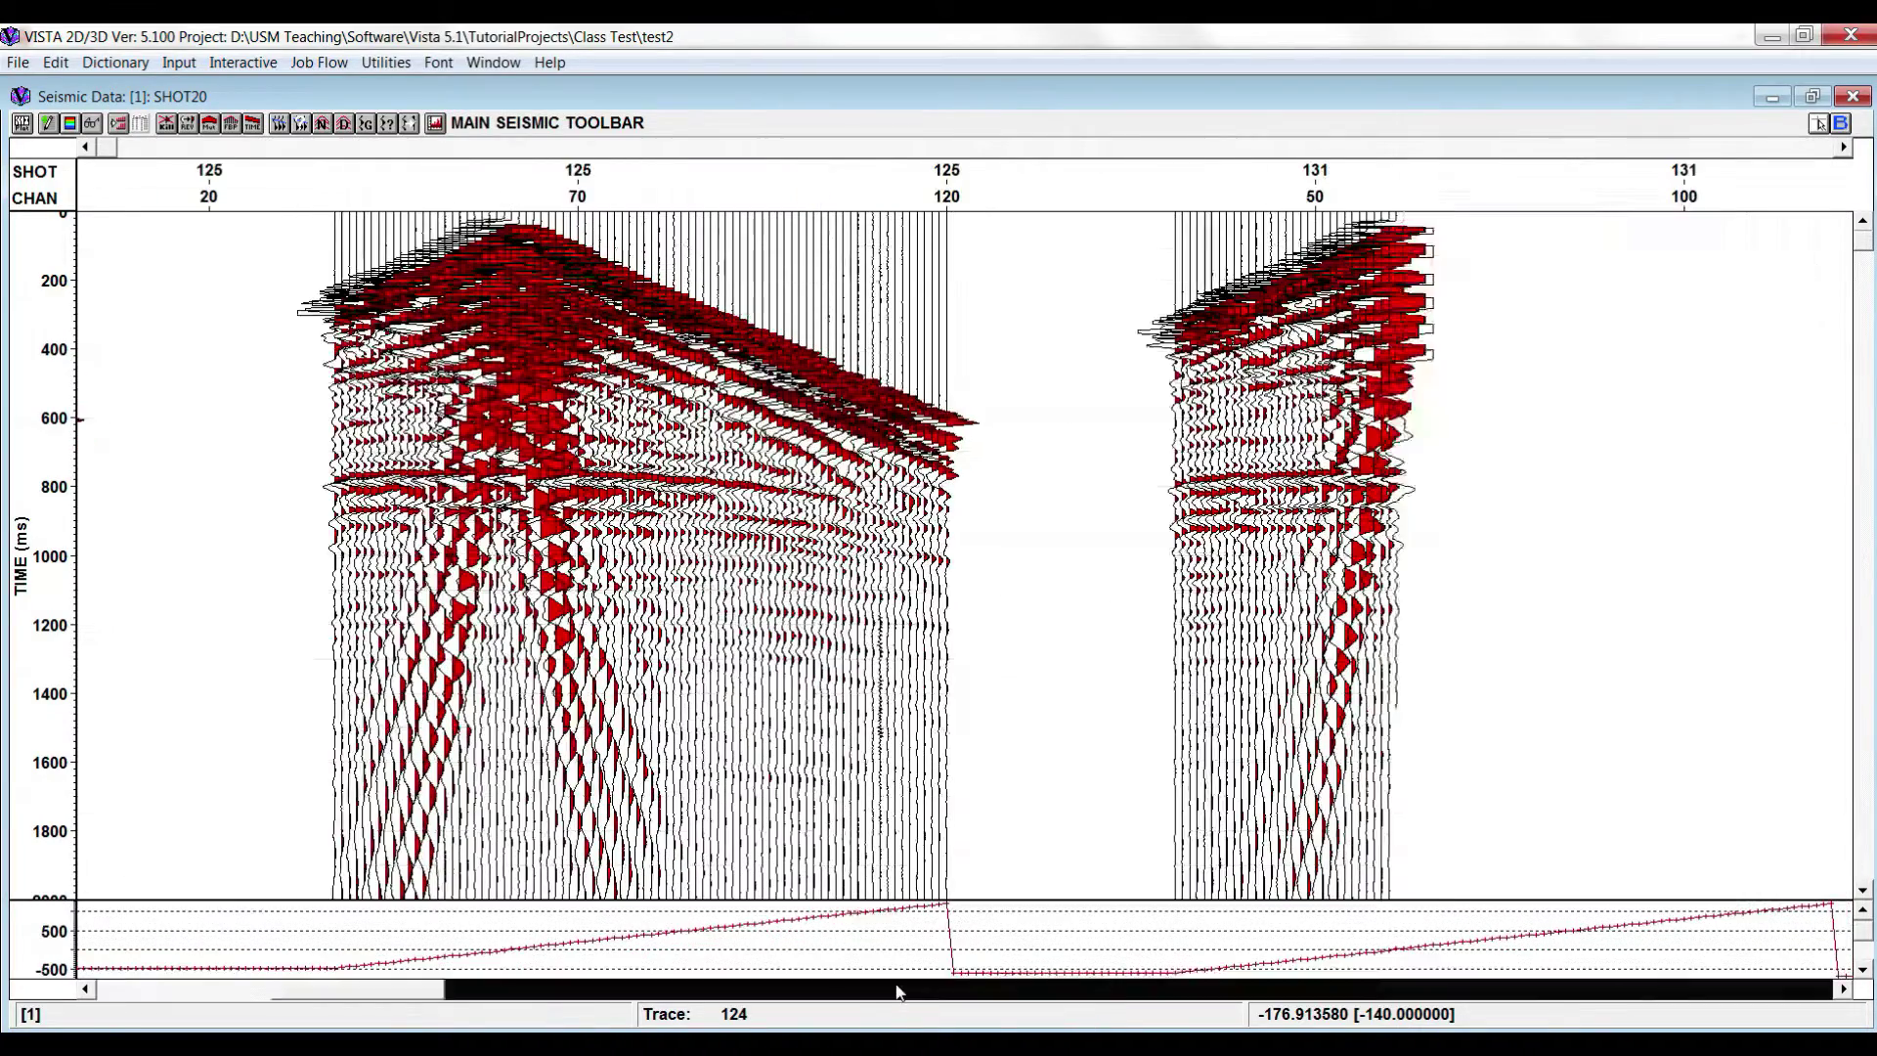
- Open the seismic header view/edit window for SHOT20 and add the TRACE_SEQ_NO header column
{"action": "right_click", "coordinate": [1374, 282]}
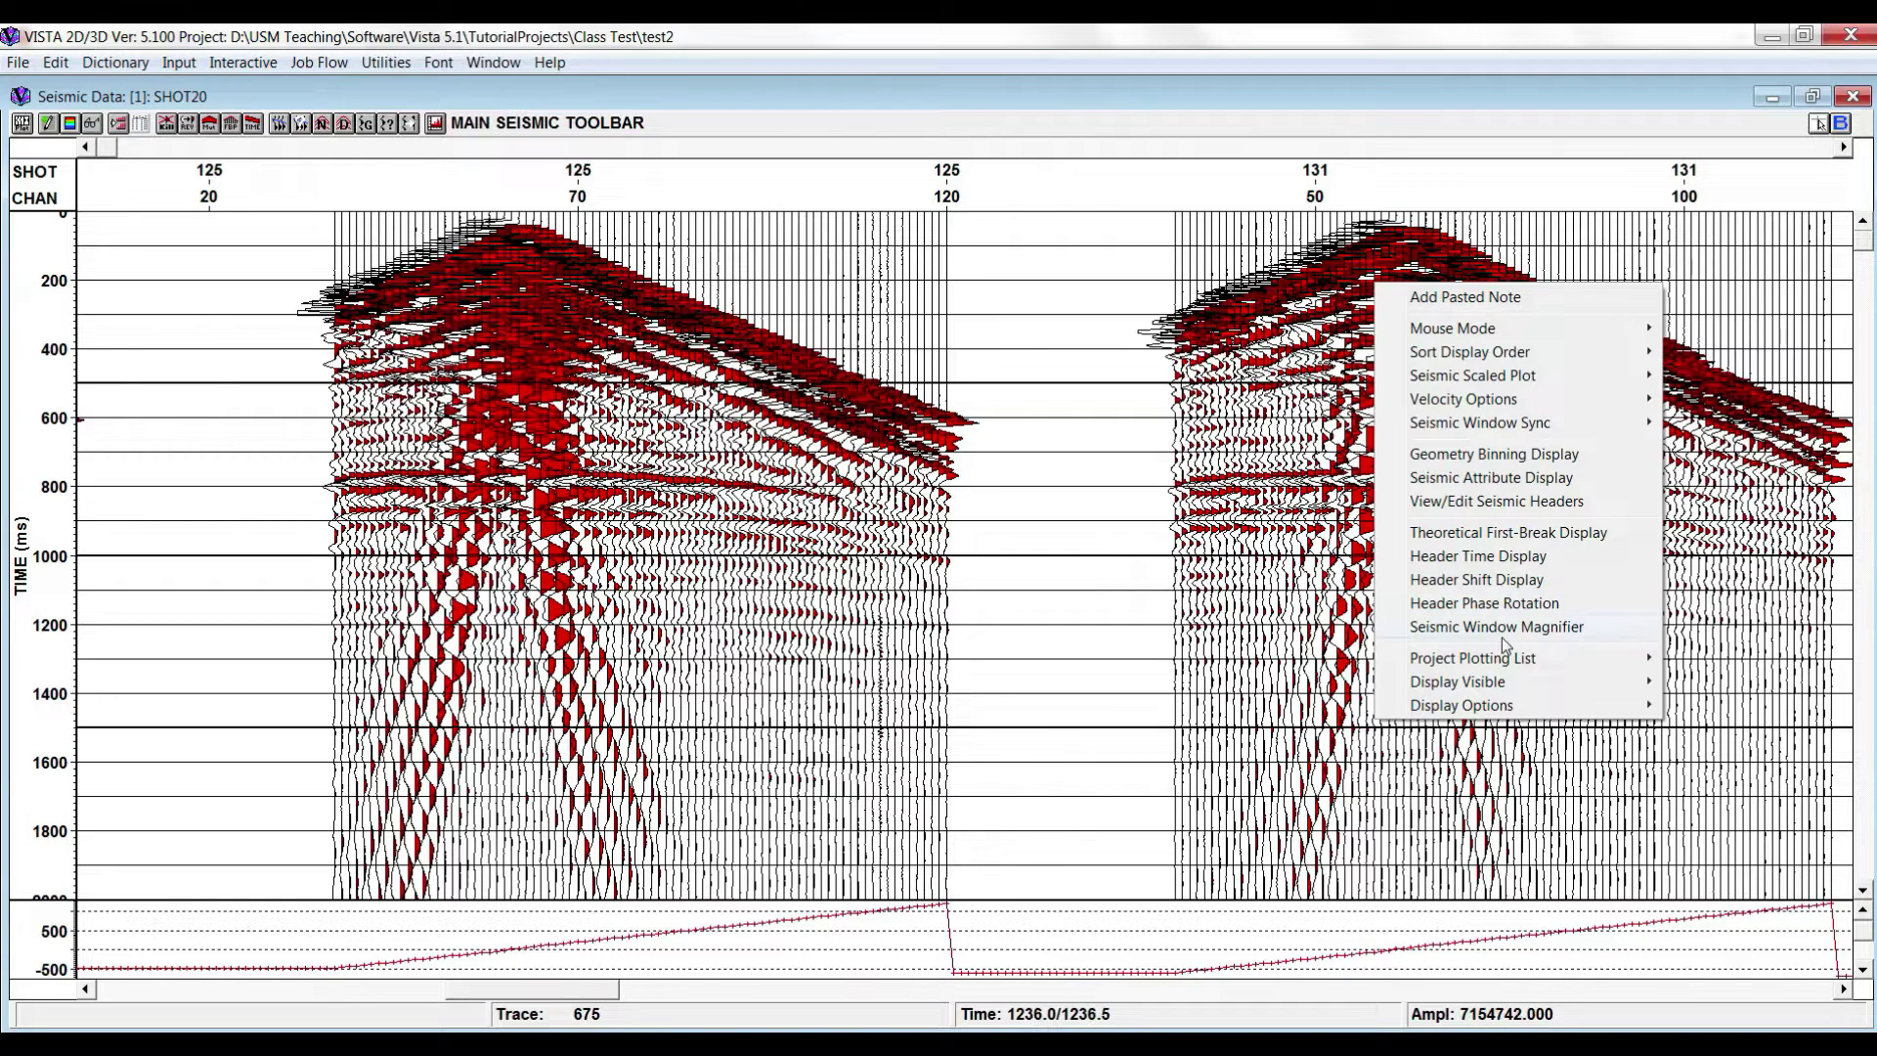
{"action": "right_click", "coordinate": [1473, 575]}
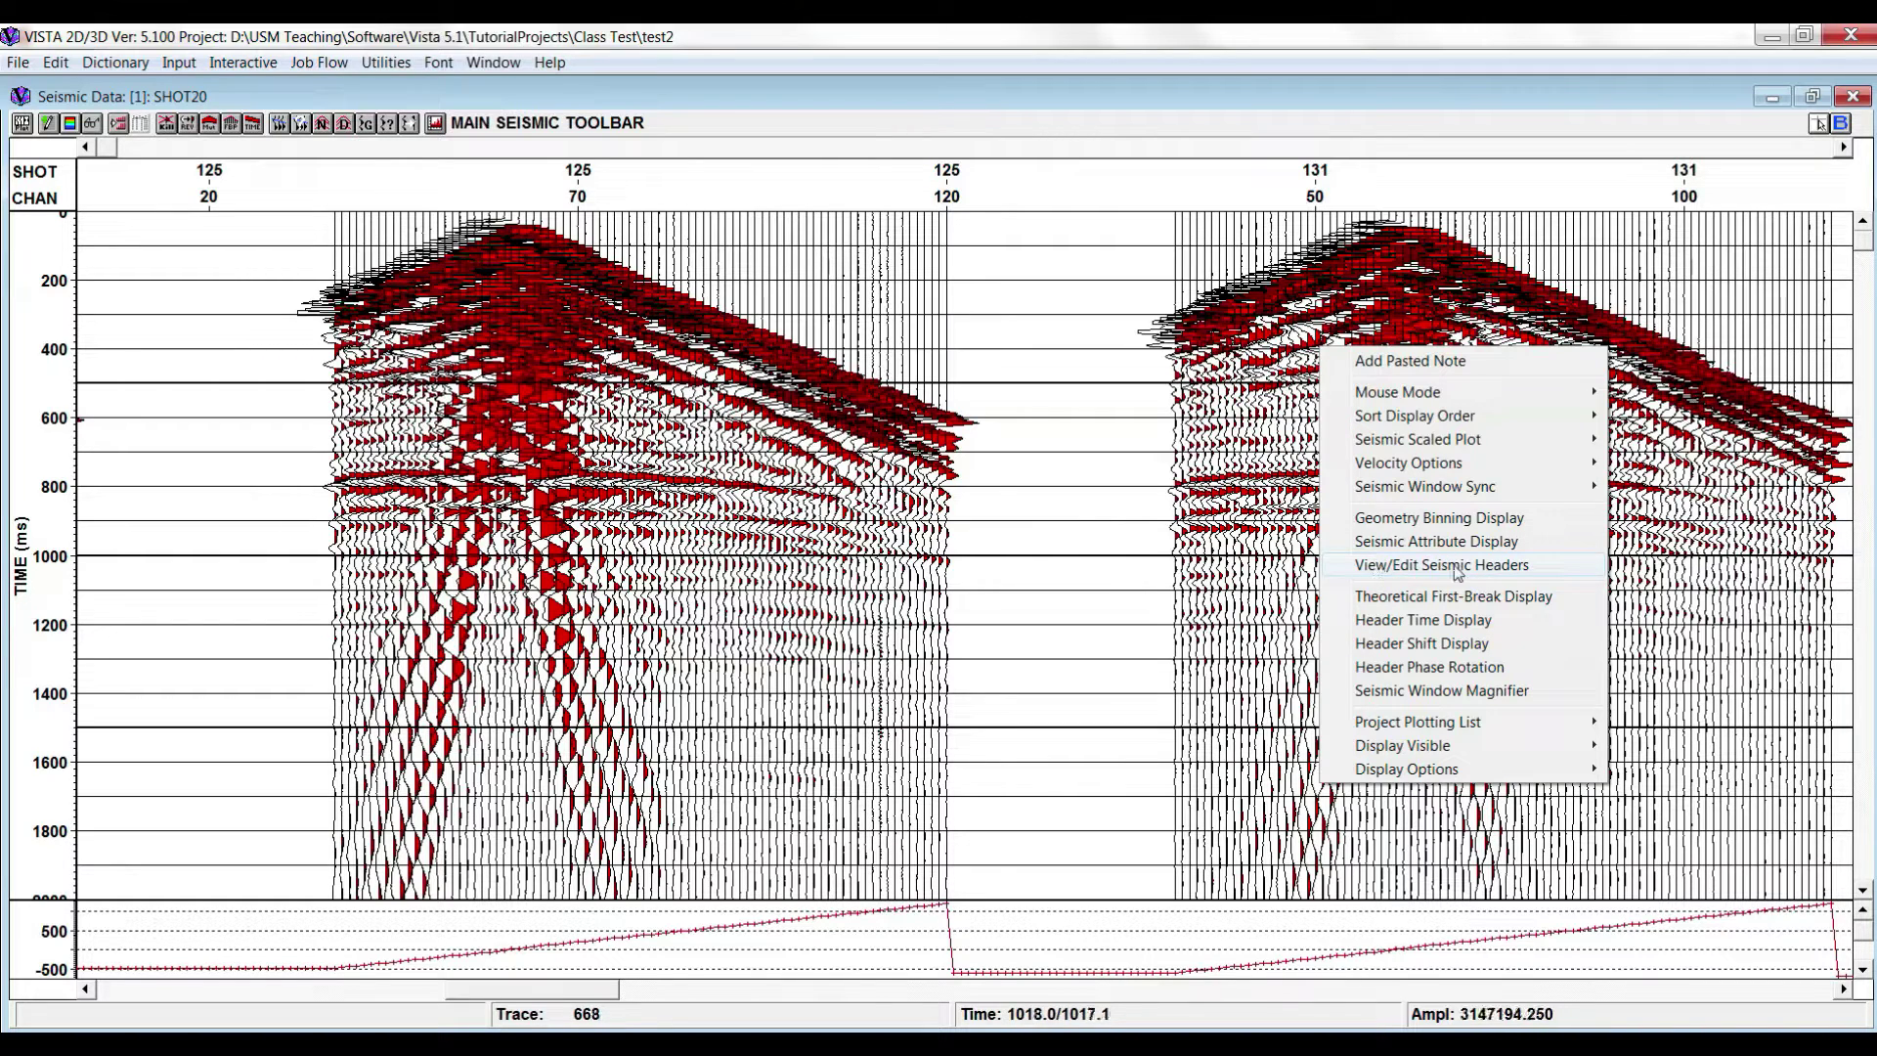
{"action": "left_click", "coordinate": [1434, 568]}
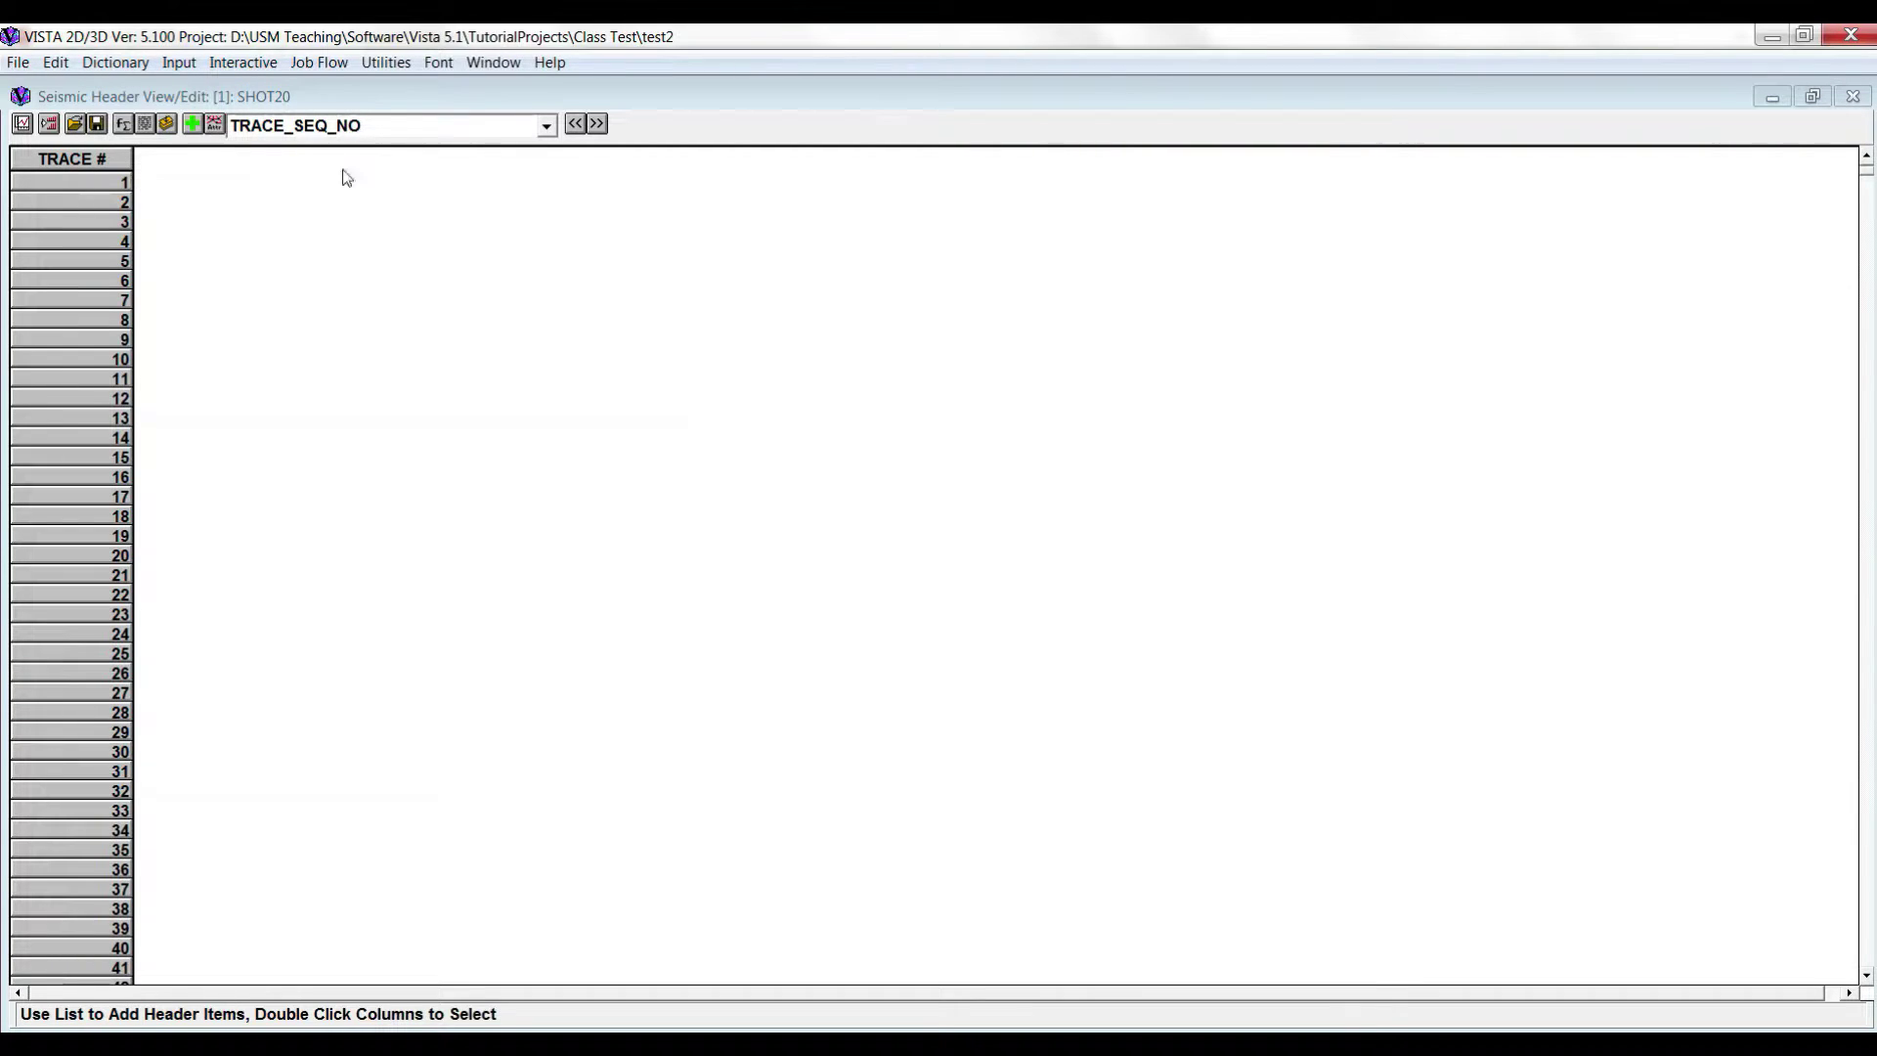
{"action": "left_click", "coordinate": [193, 123]}
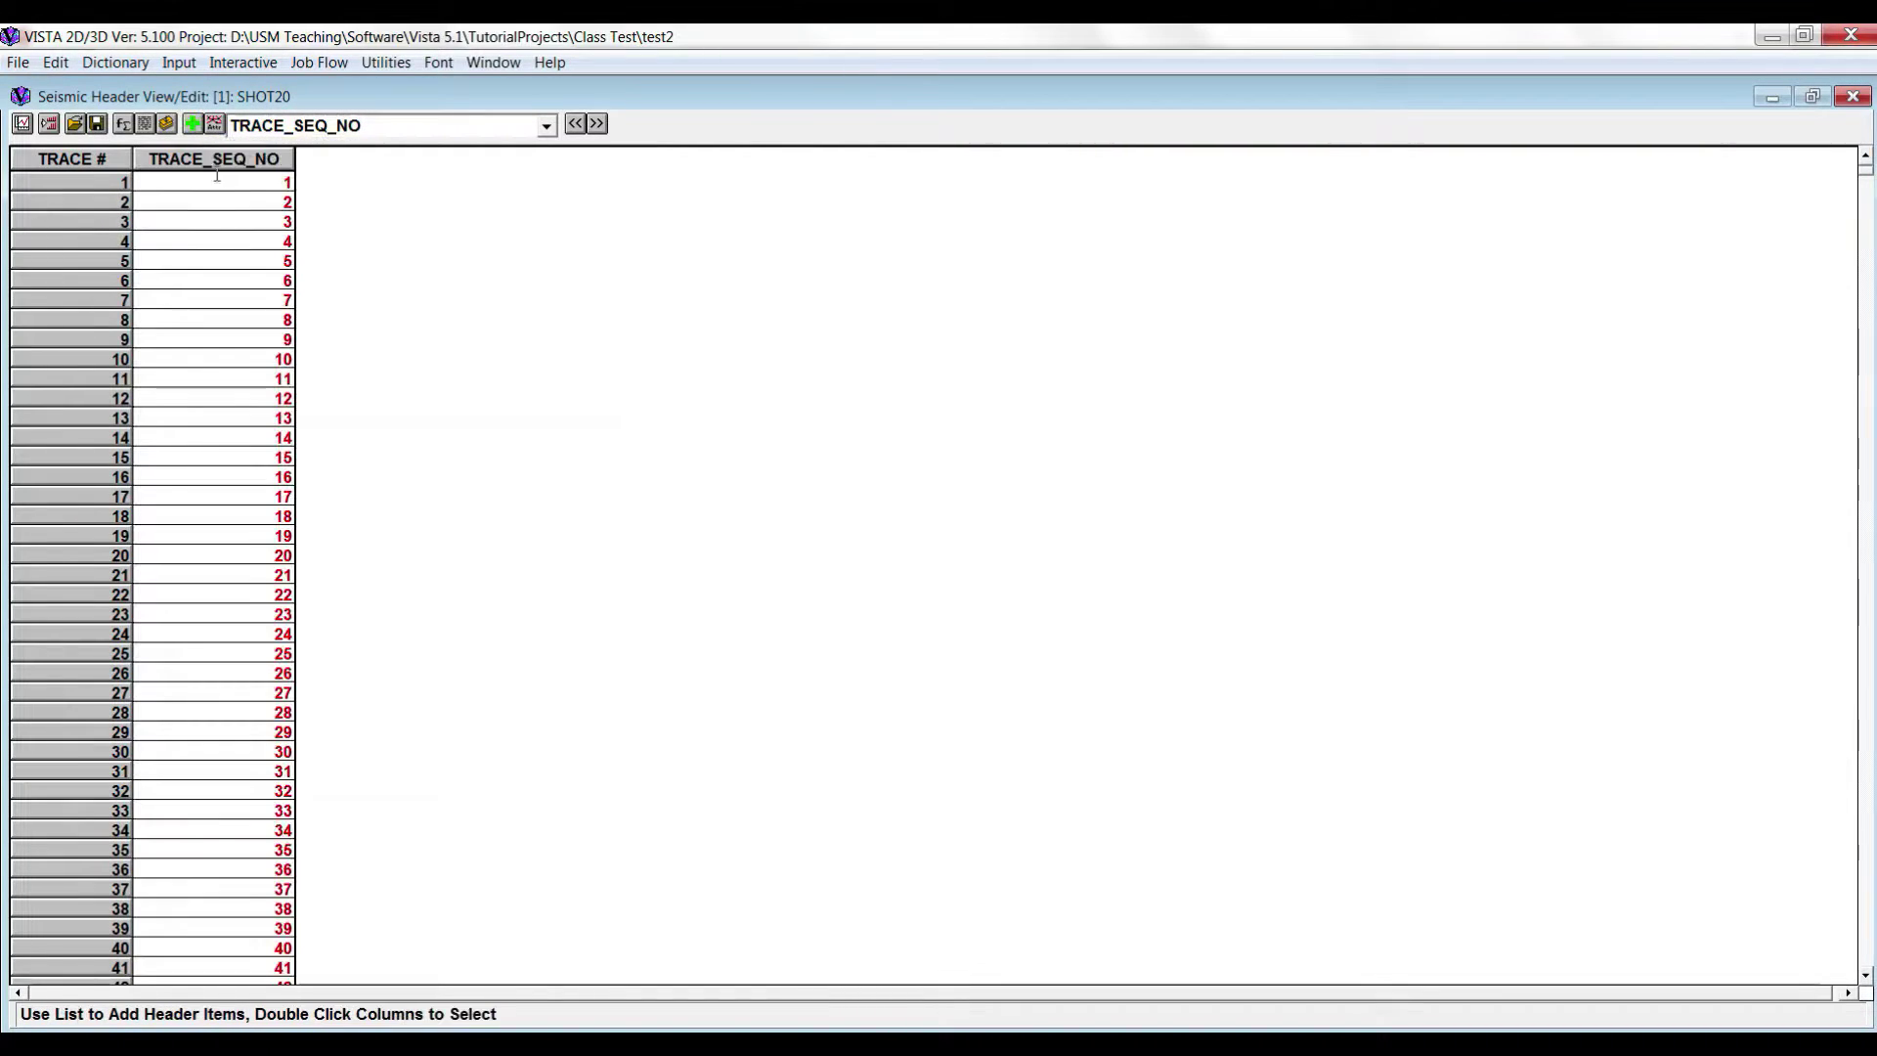
- Add the CHANNEL_NO and CMP_NO header items as columns in the header list
{"action": "left_click", "coordinate": [545, 125]}
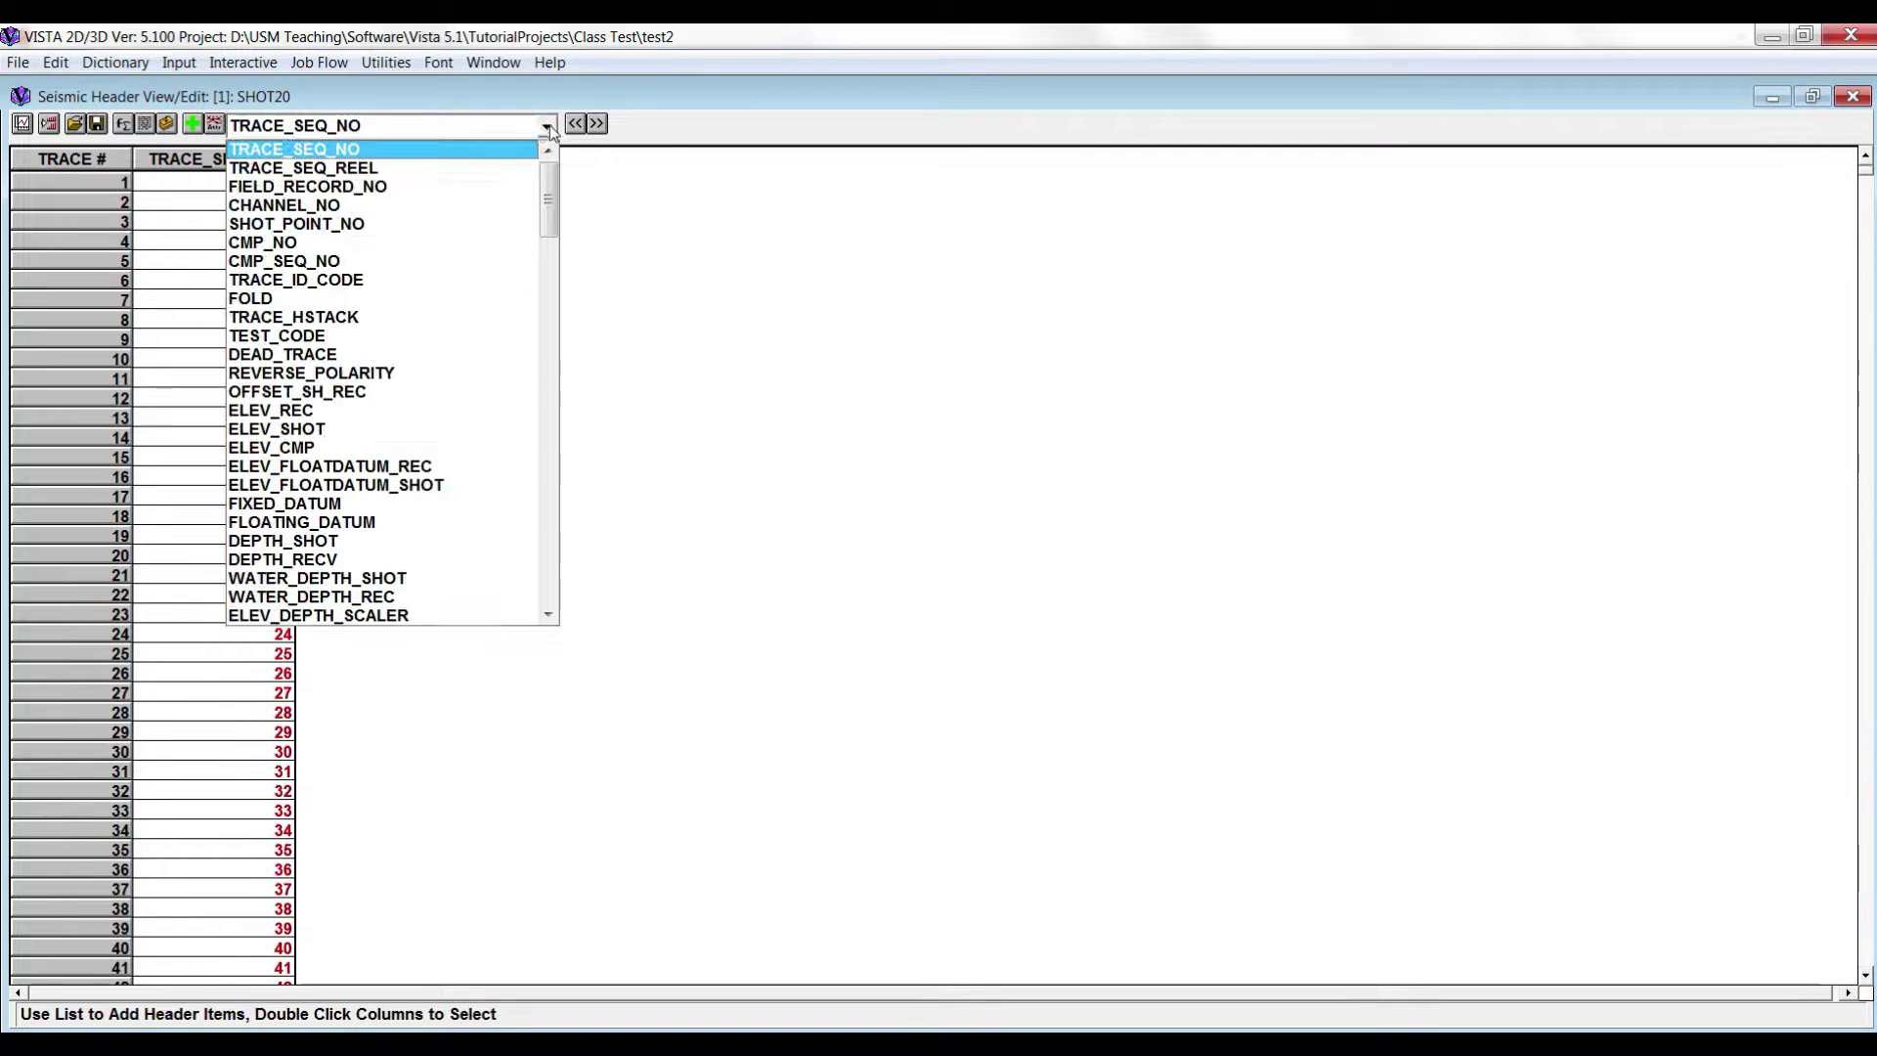
{"action": "left_click", "coordinate": [303, 205]}
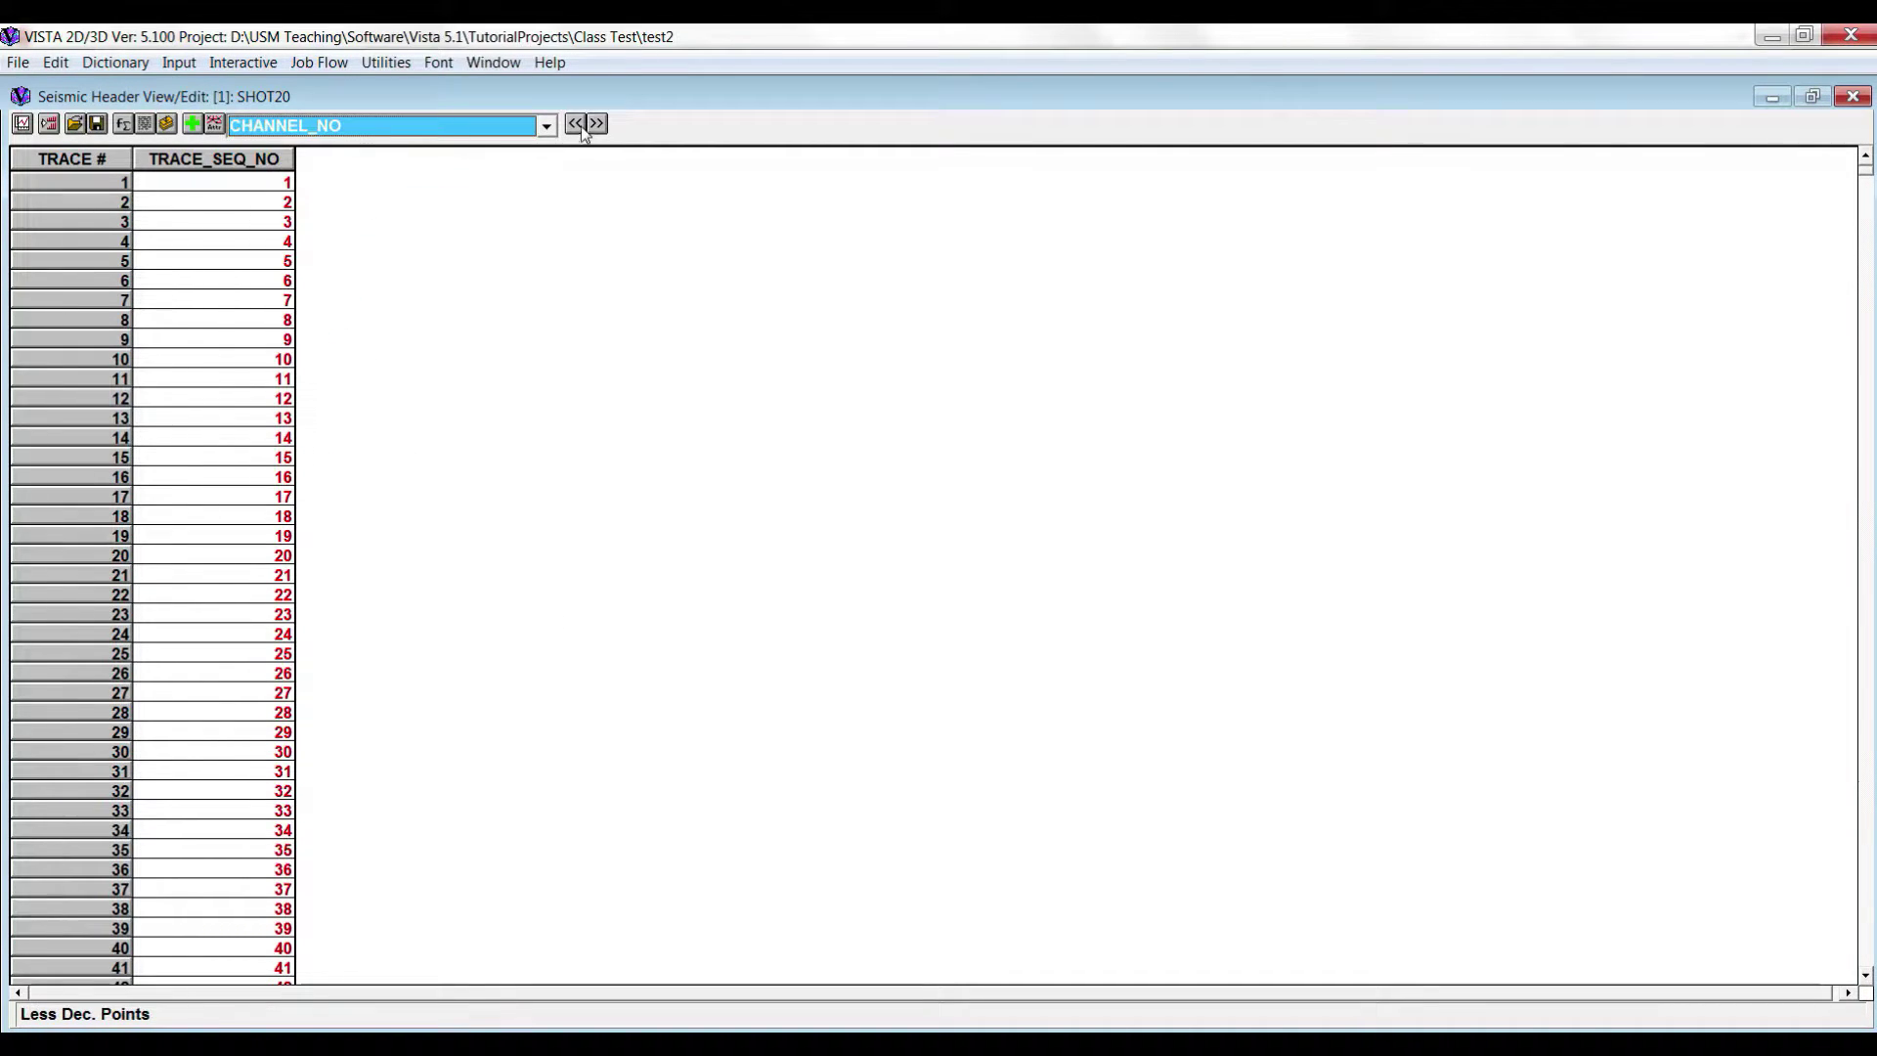
{"action": "left_click", "coordinate": [212, 126]}
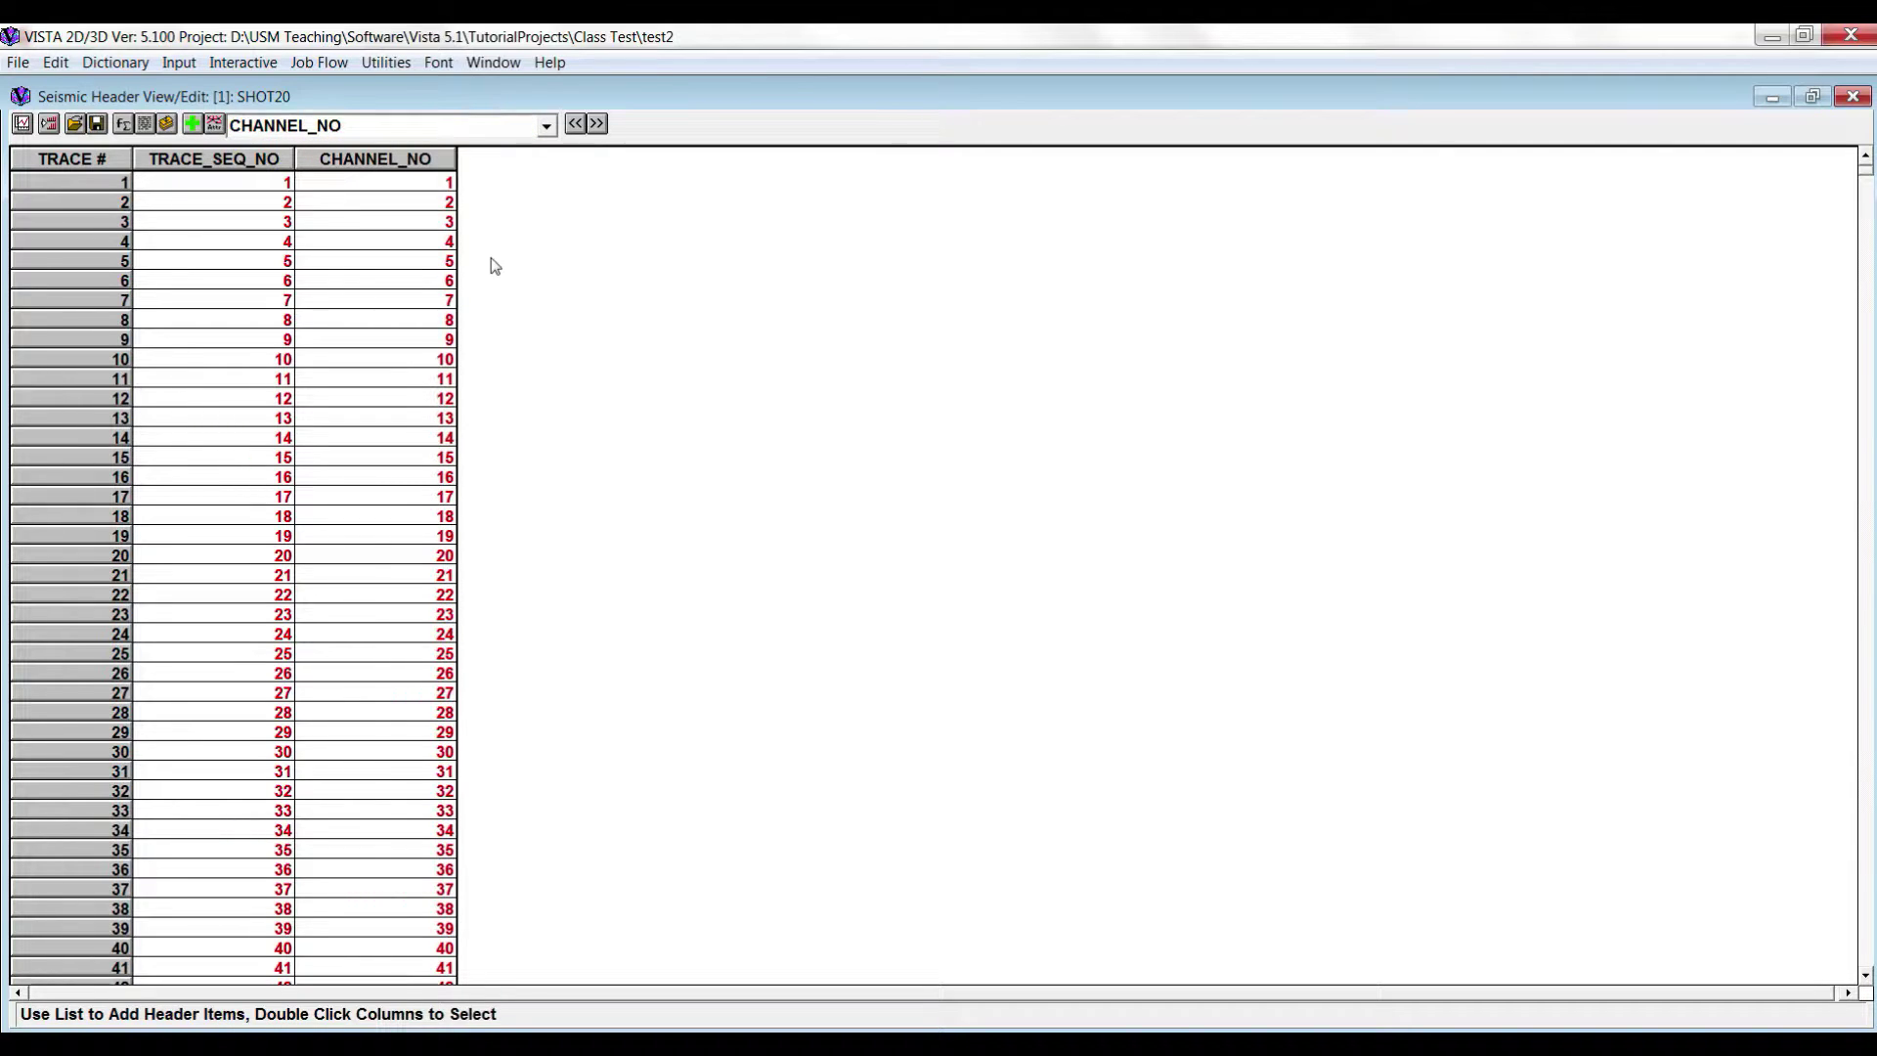
{"action": "left_click", "coordinate": [547, 127]}
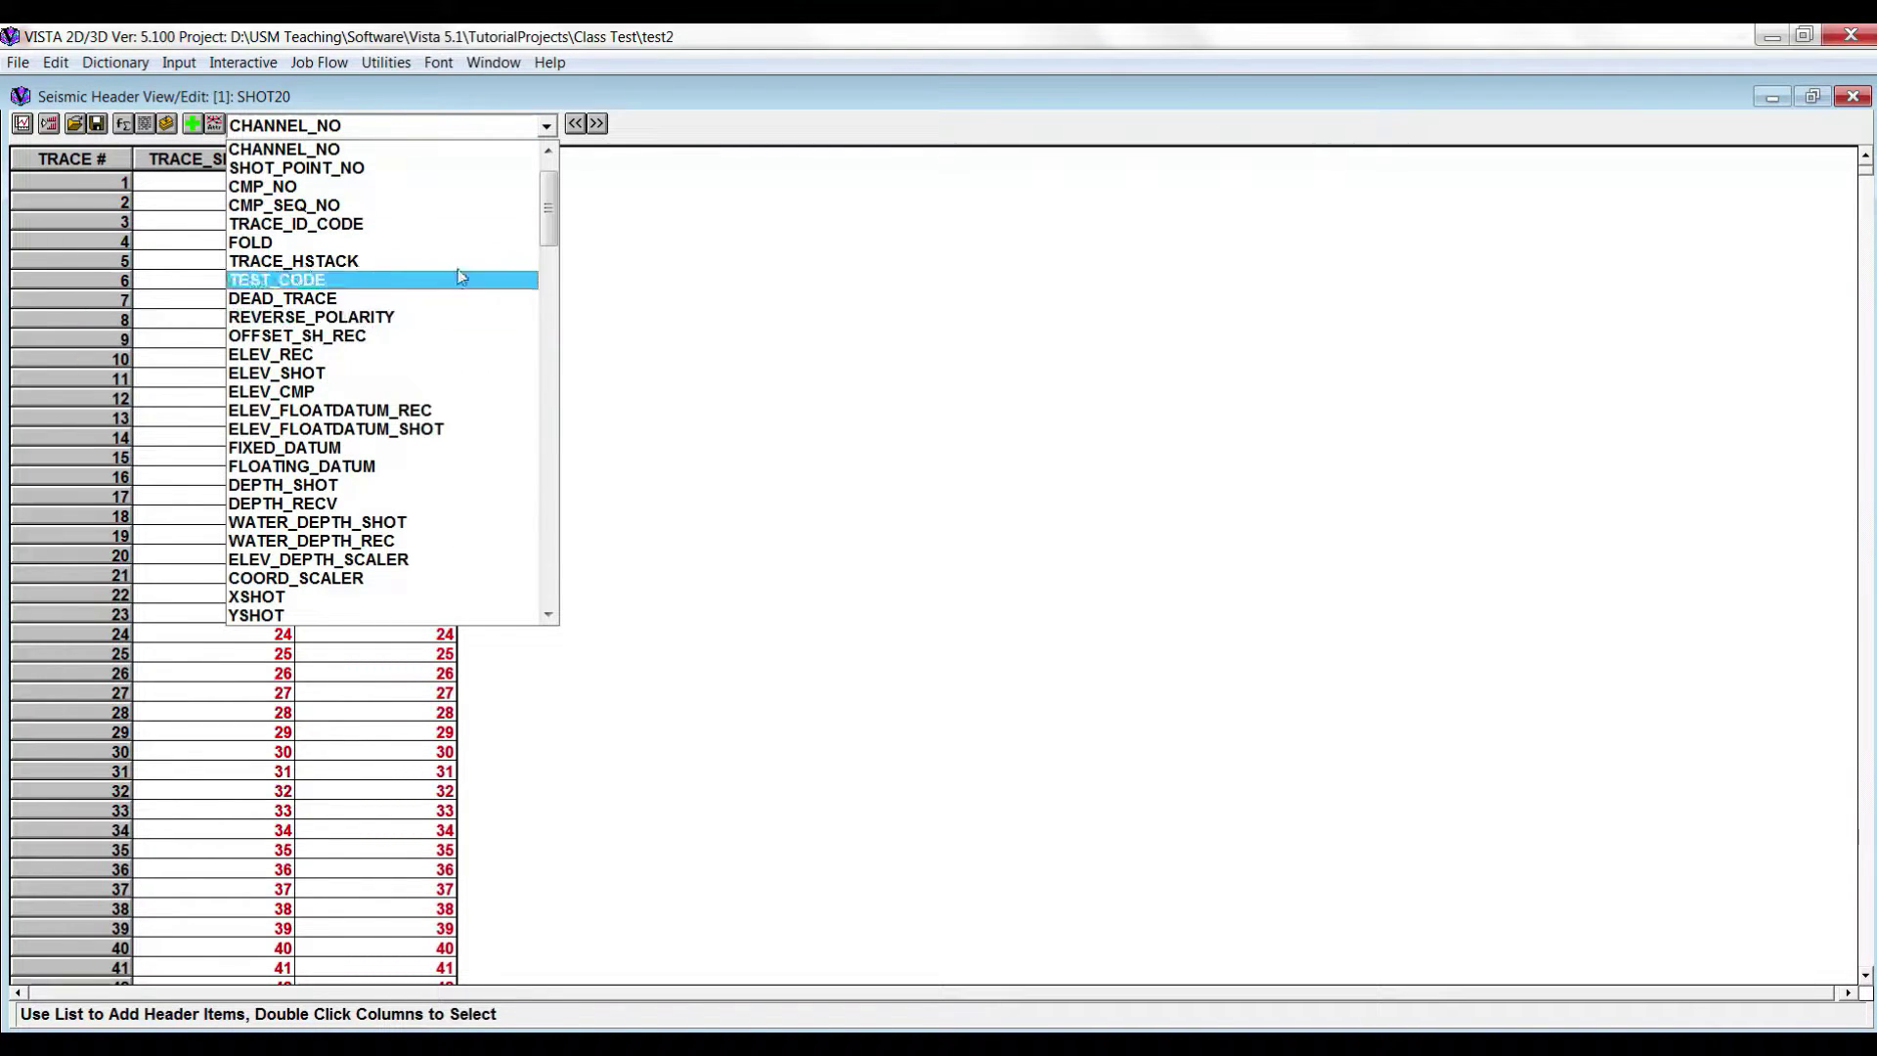
{"action": "scroll", "coordinate": [548, 210], "scroll_direction": "up", "scroll_amount": 1}
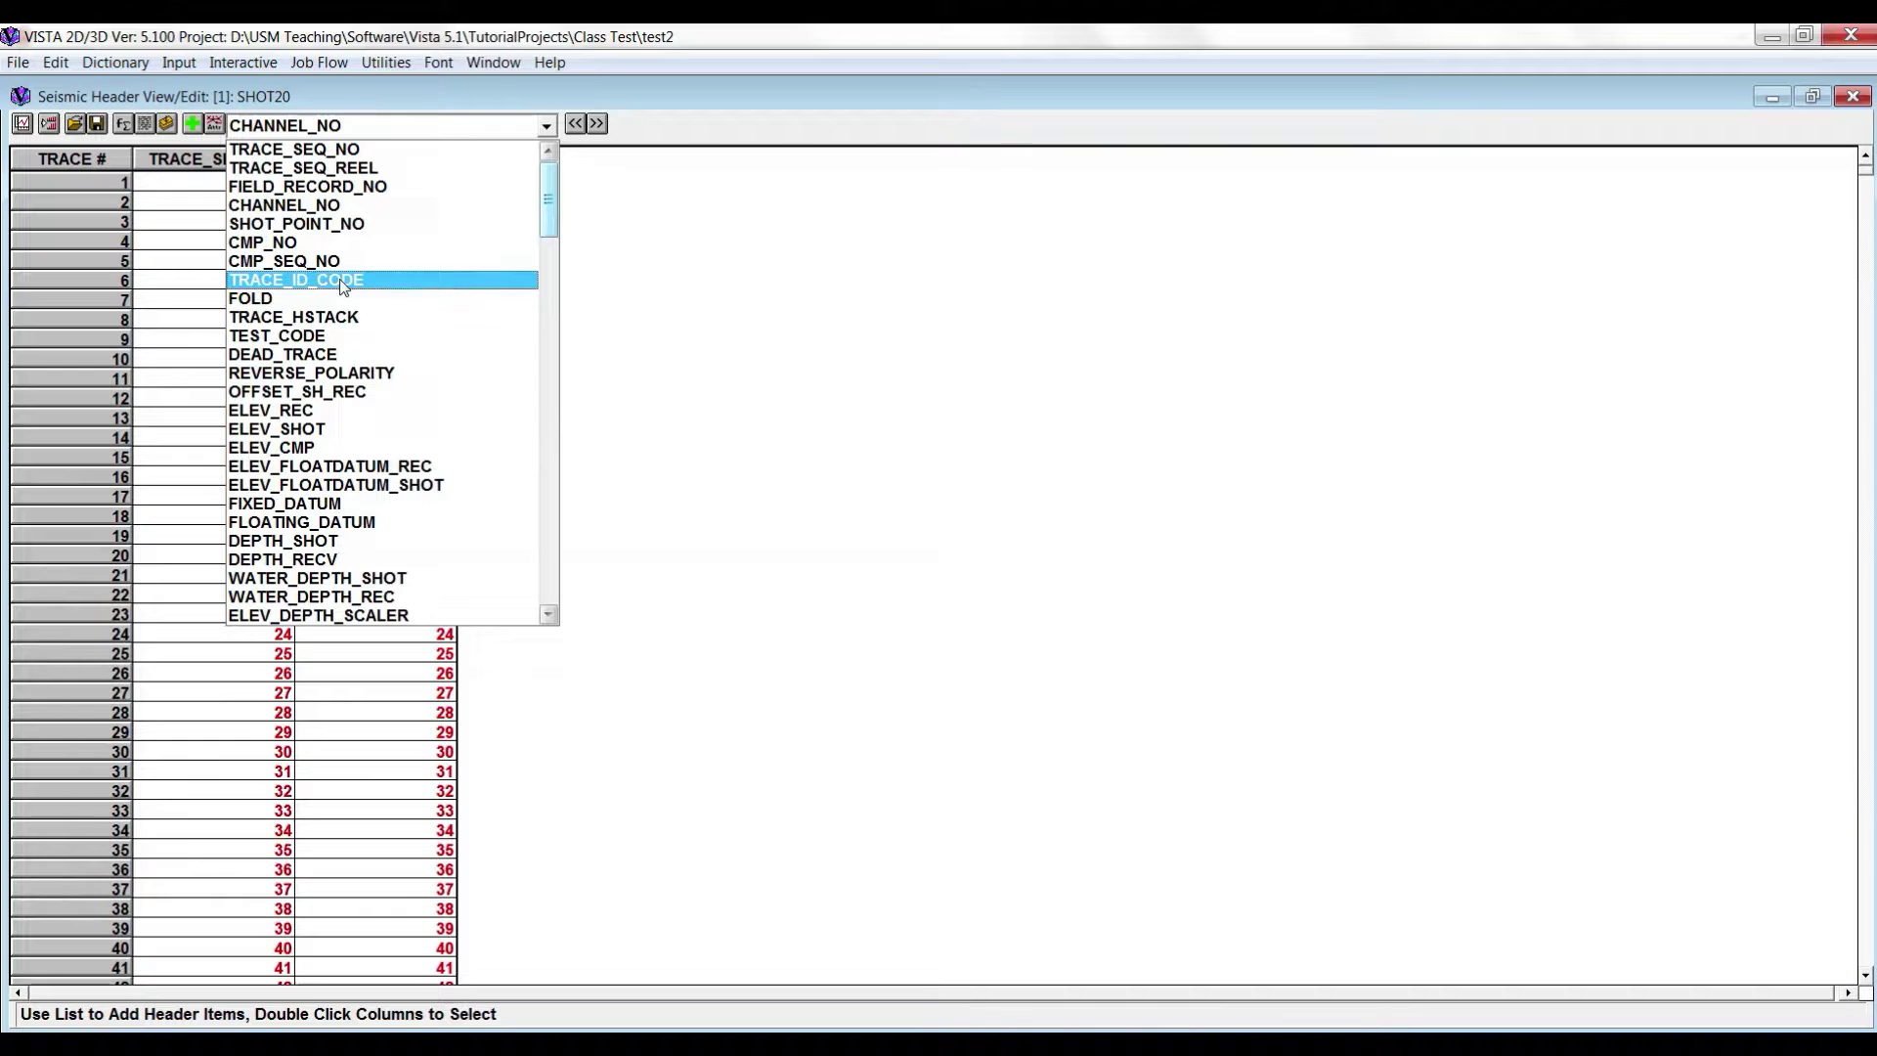
{"action": "left_click", "coordinate": [323, 243]}
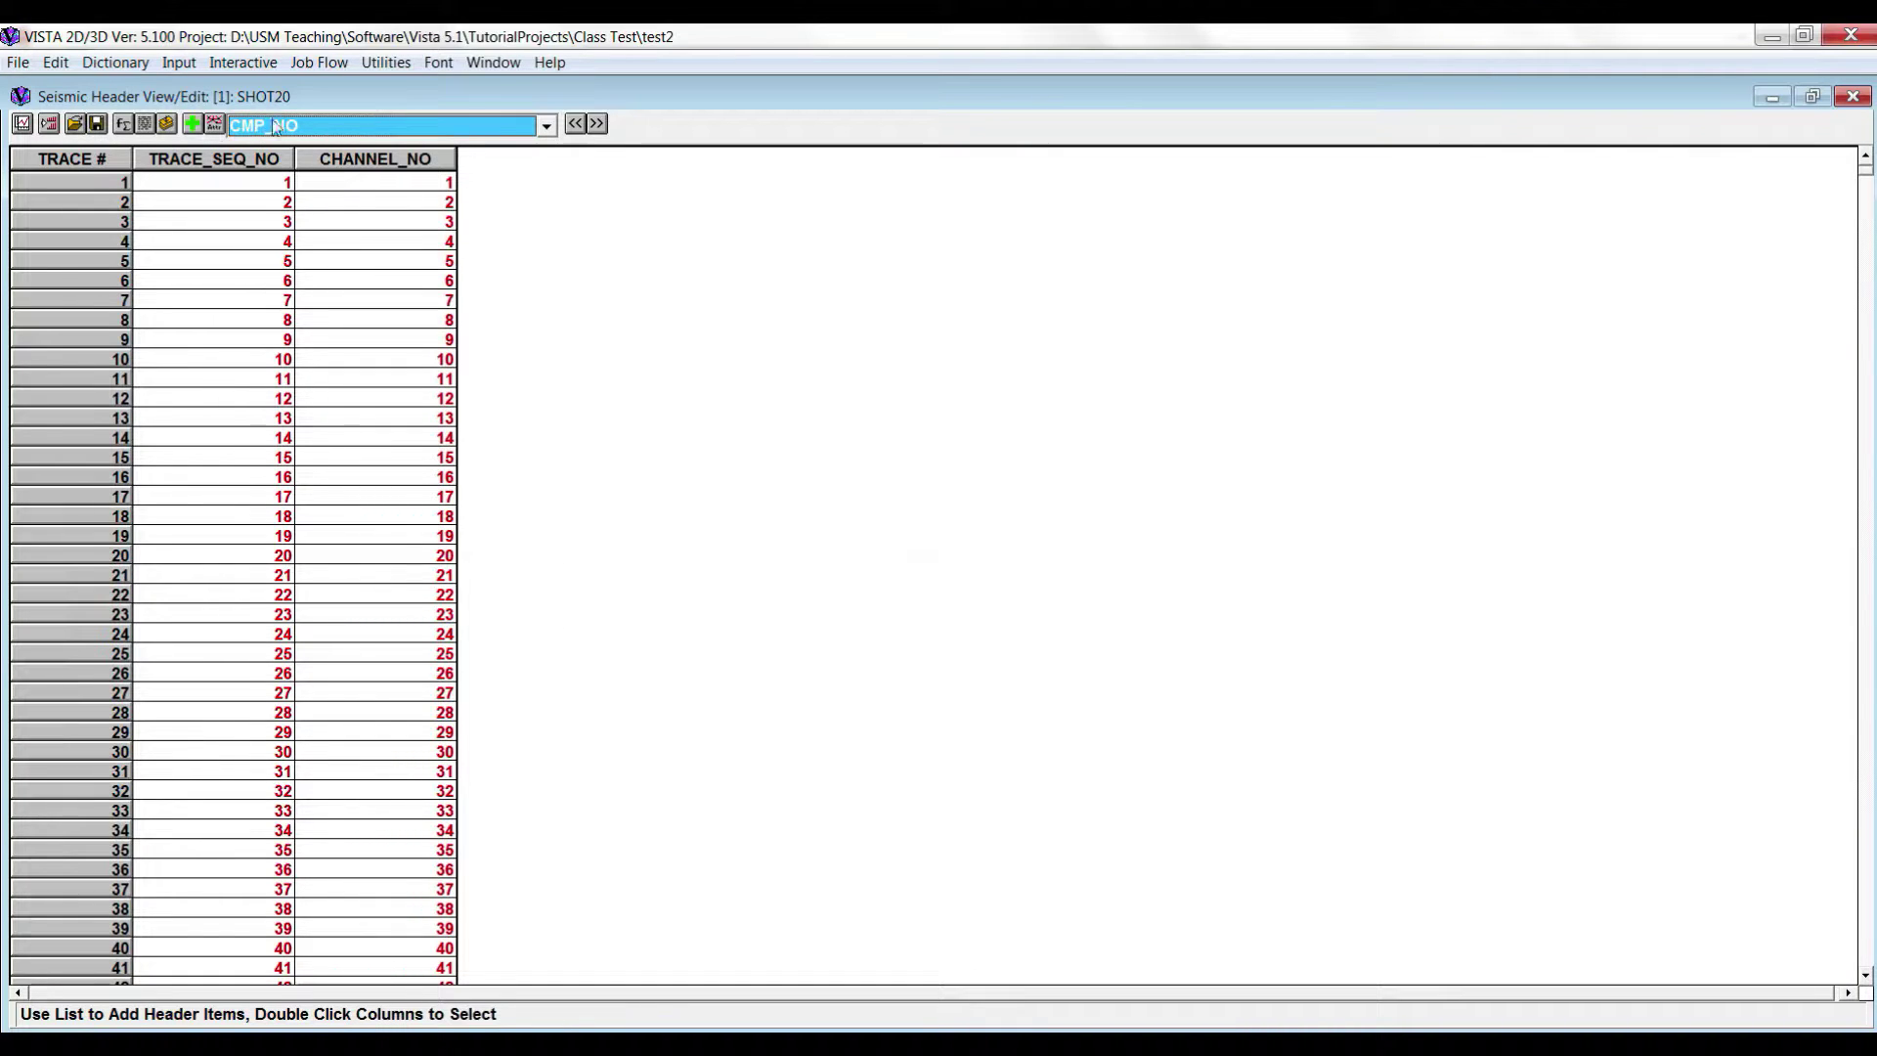
{"action": "left_click", "coordinate": [193, 124]}
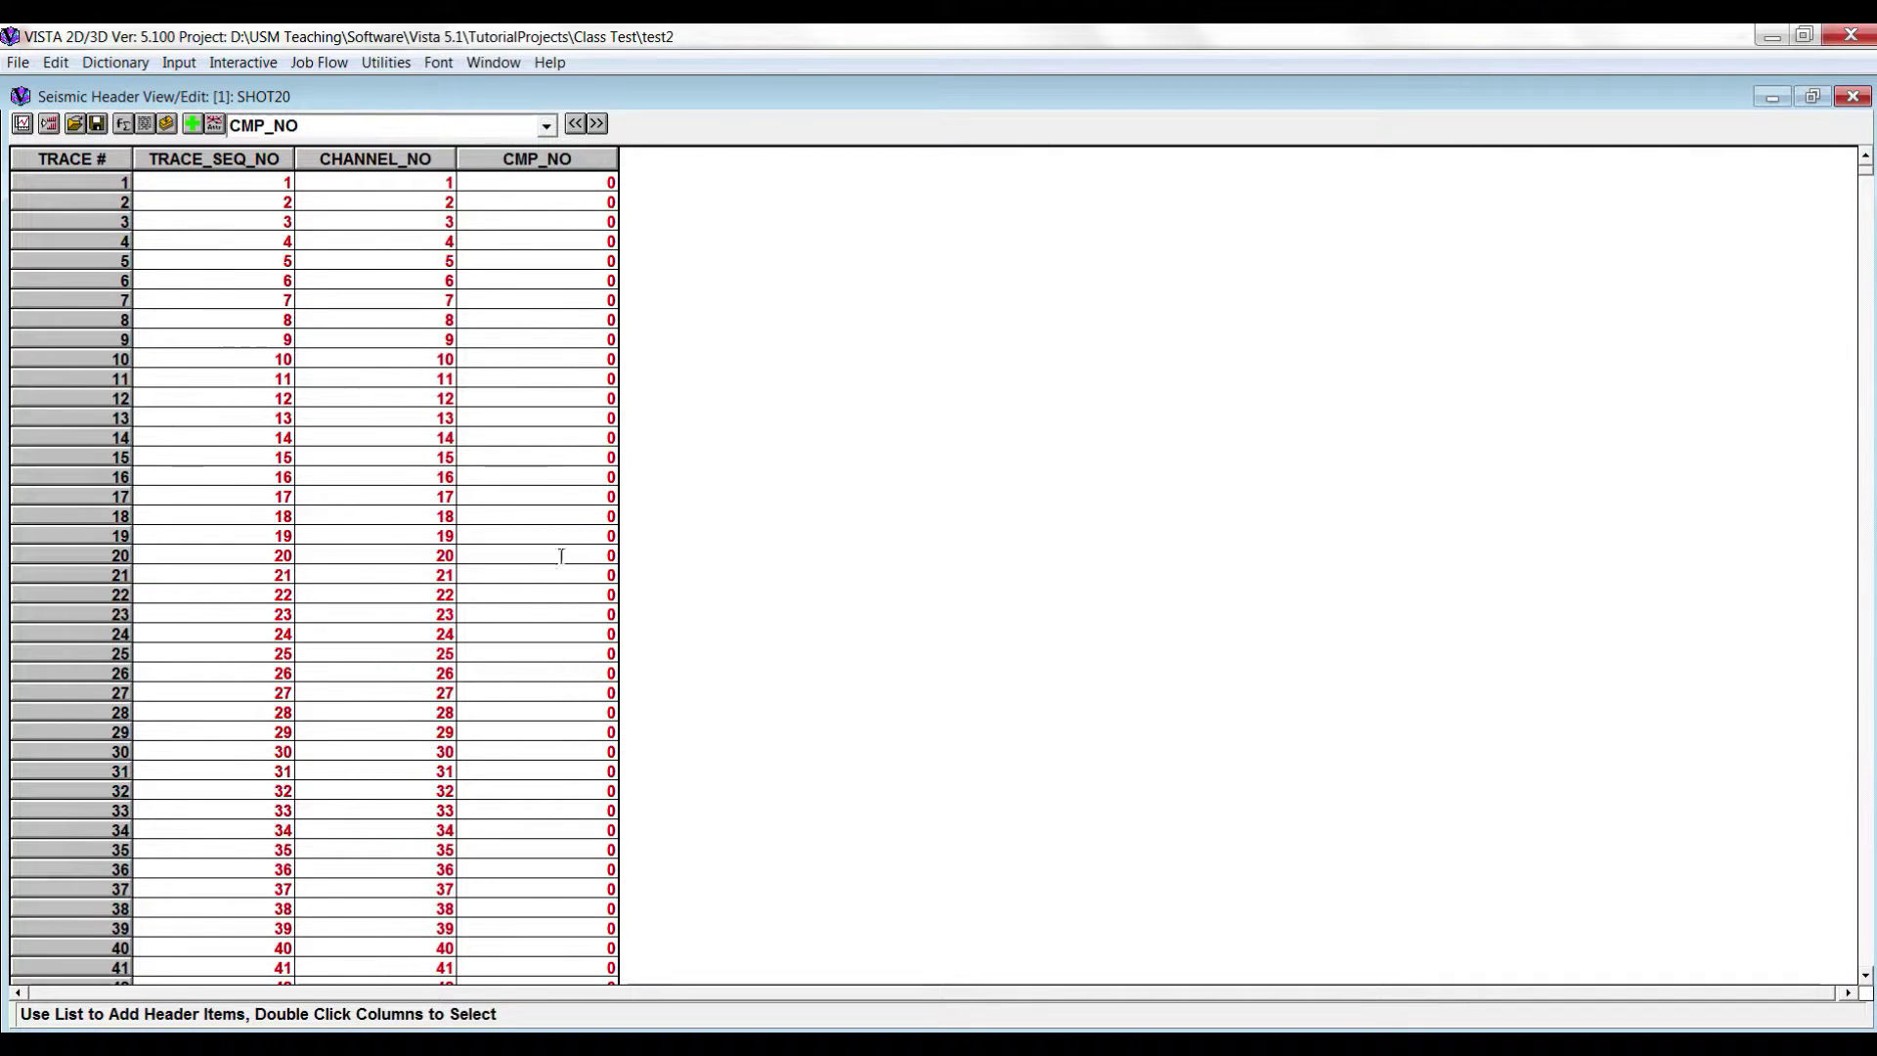
- Add the shot-to-receiver offset header, OFFSET_SH_REC, as another column in the header list
{"action": "left_click", "coordinate": [546, 126]}
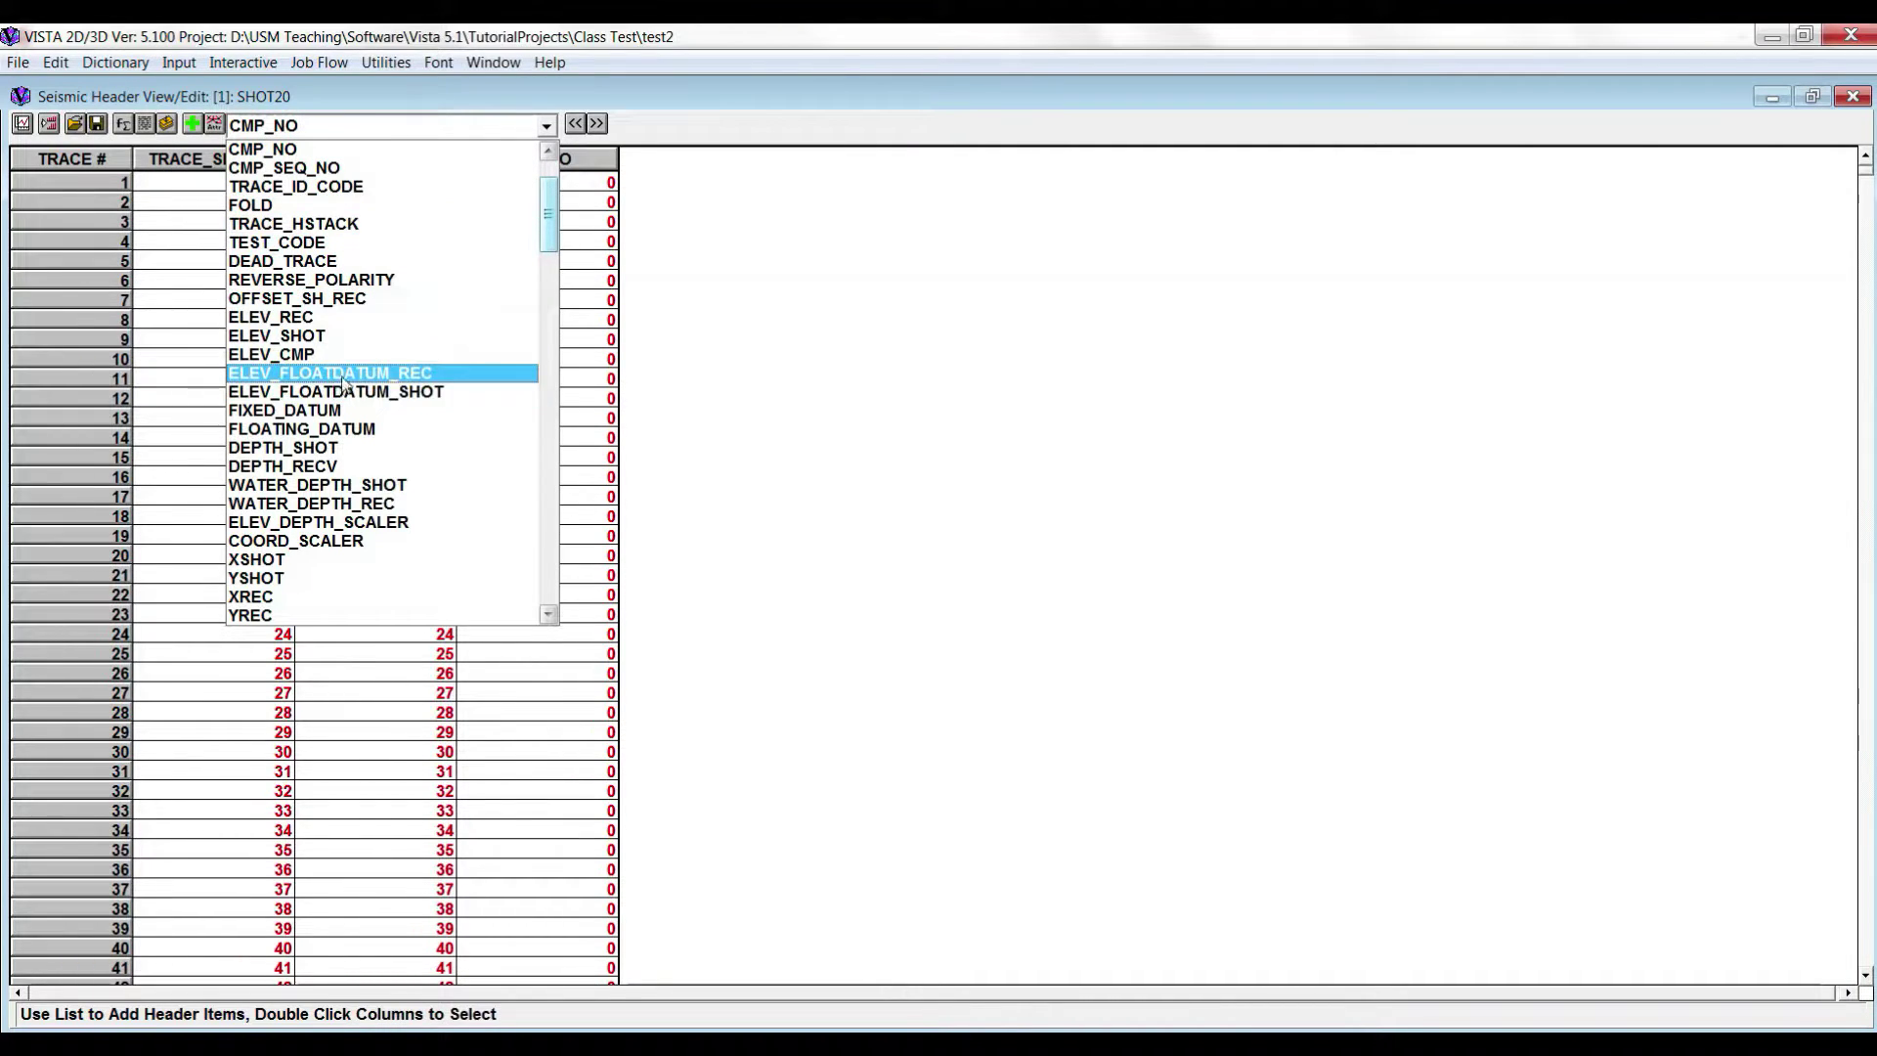
{"action": "key", "text": "o"}
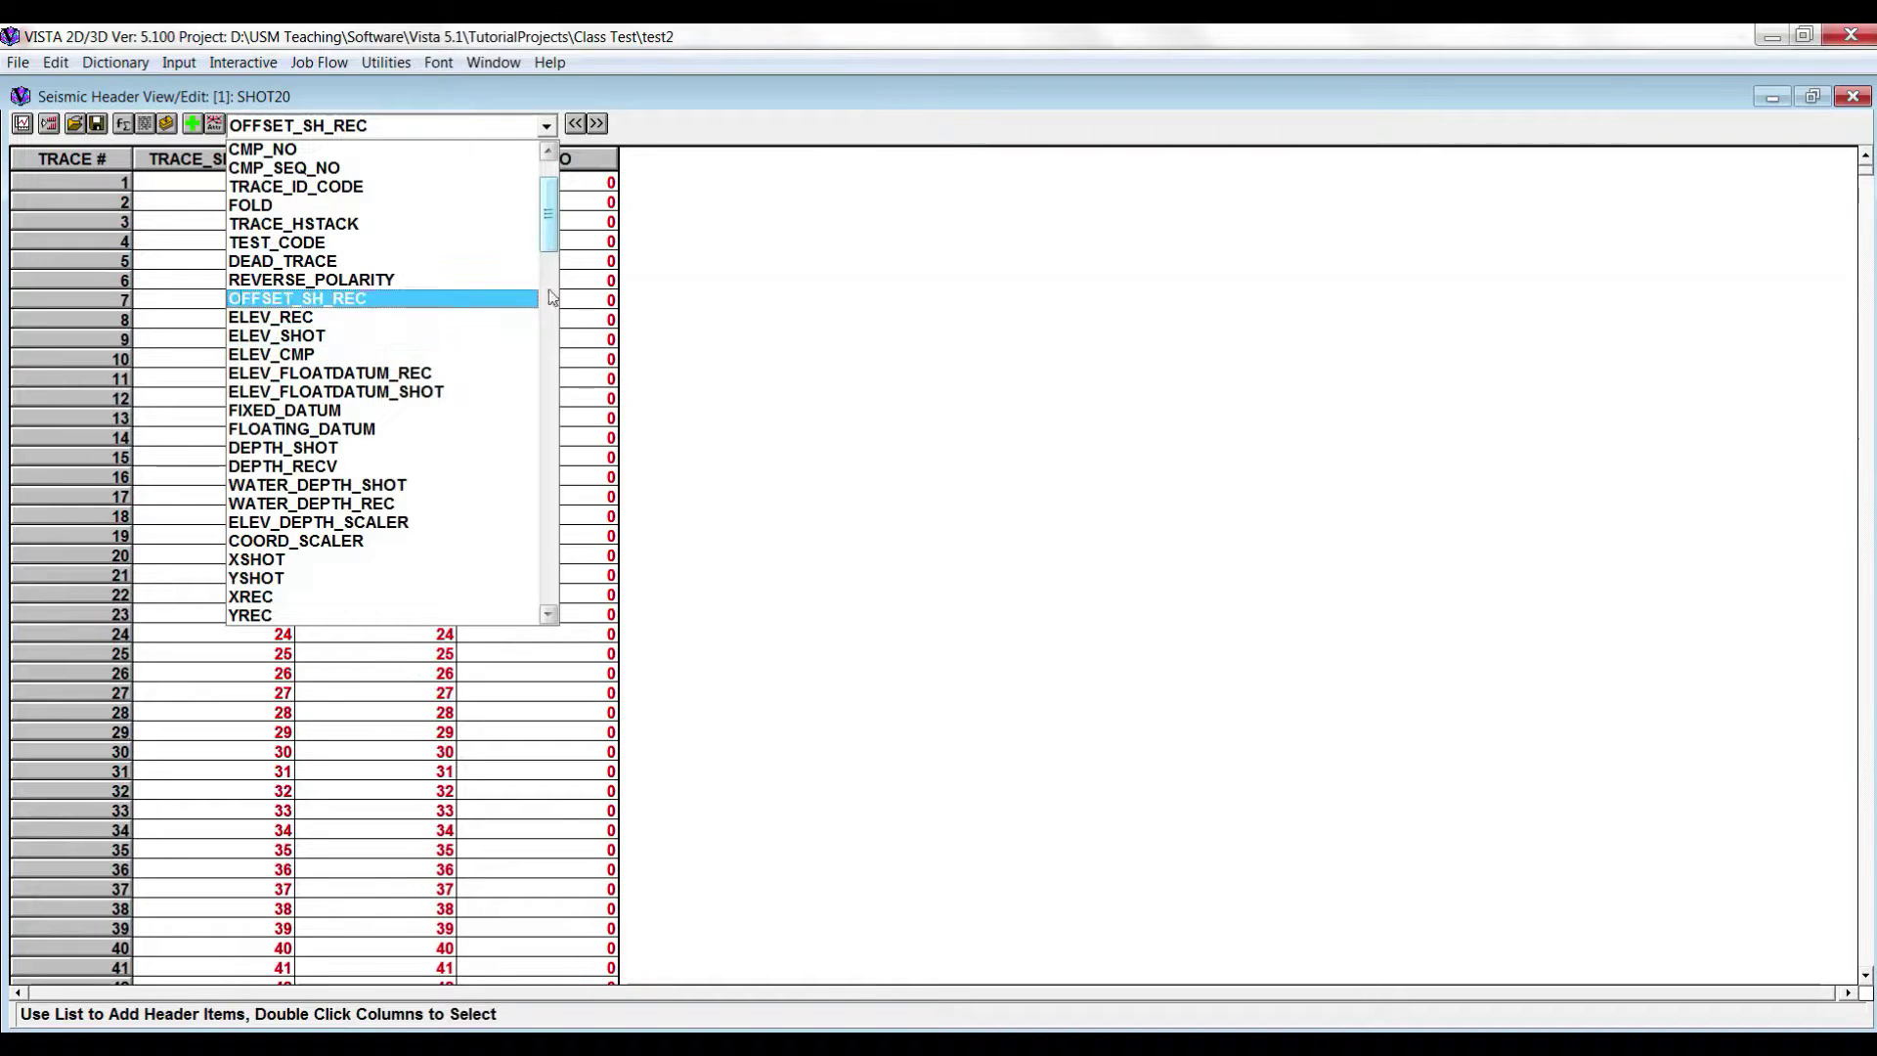
{"action": "left_click", "coordinate": [193, 125]}
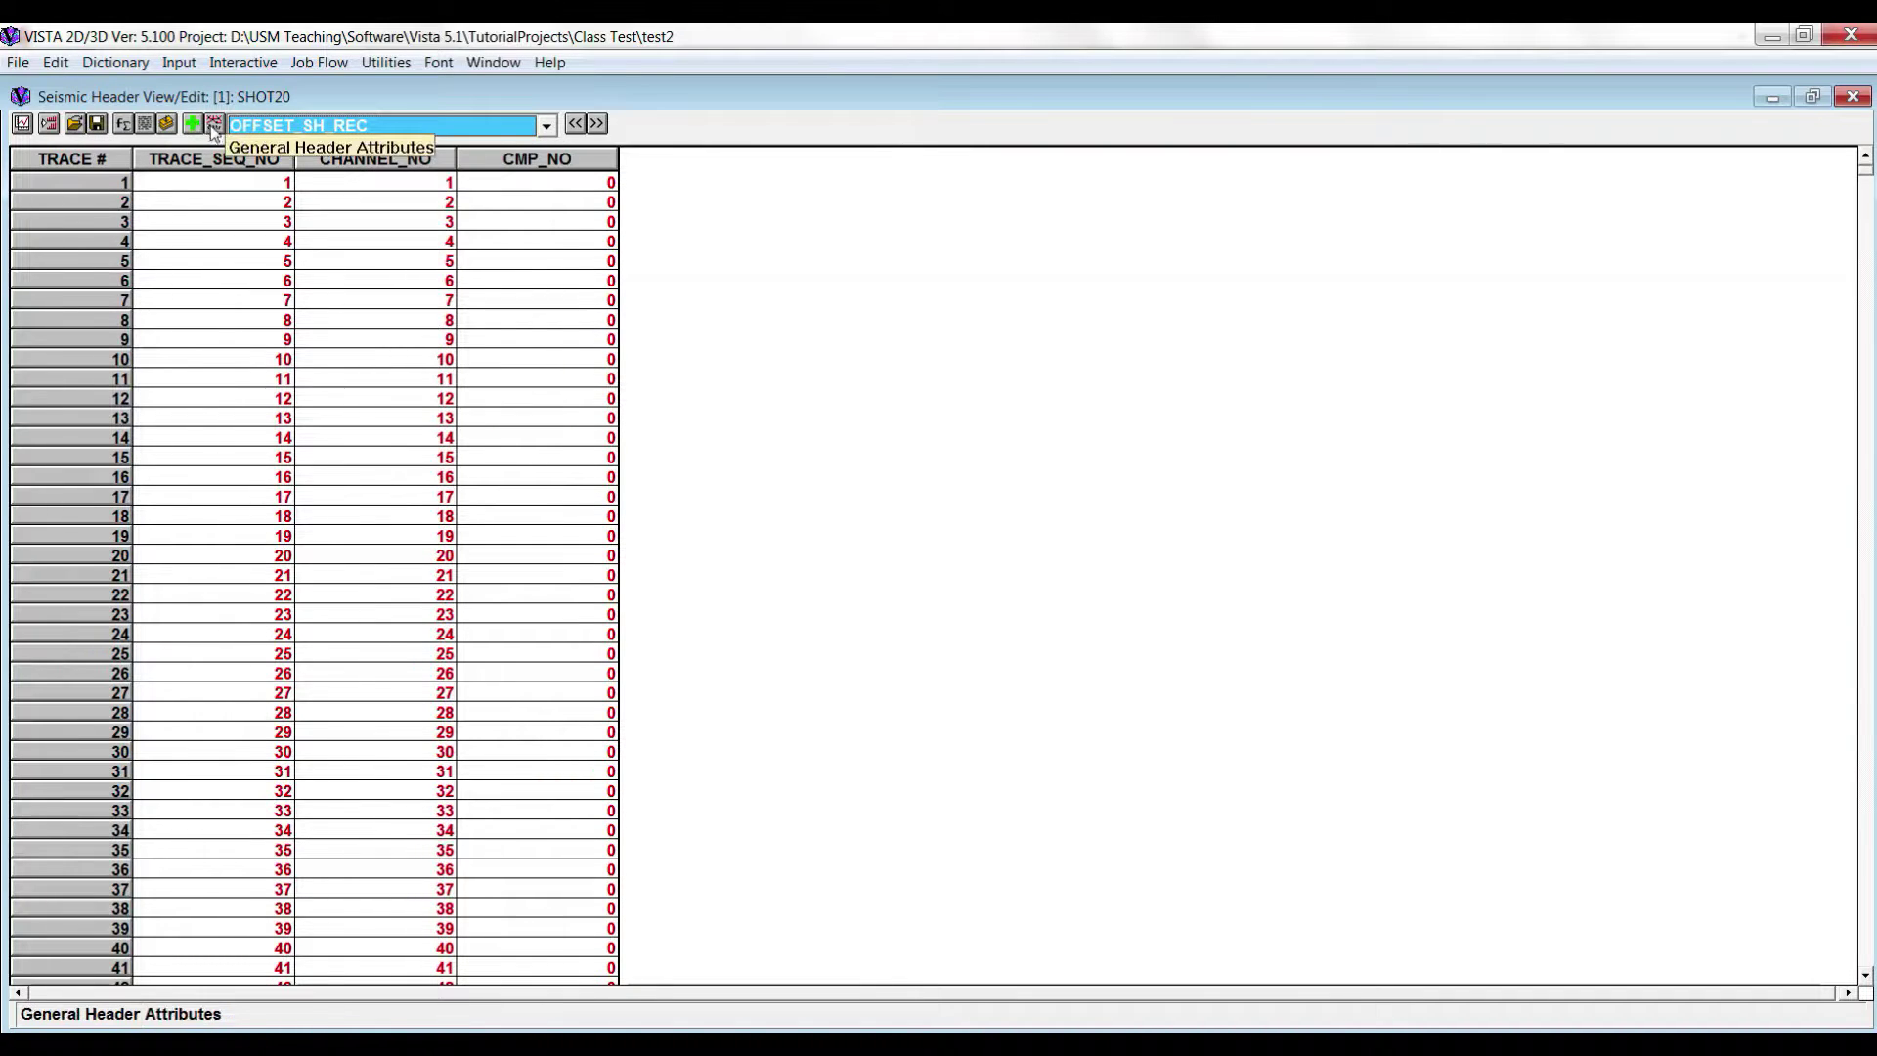
{"action": "left_click", "coordinate": [194, 125]}
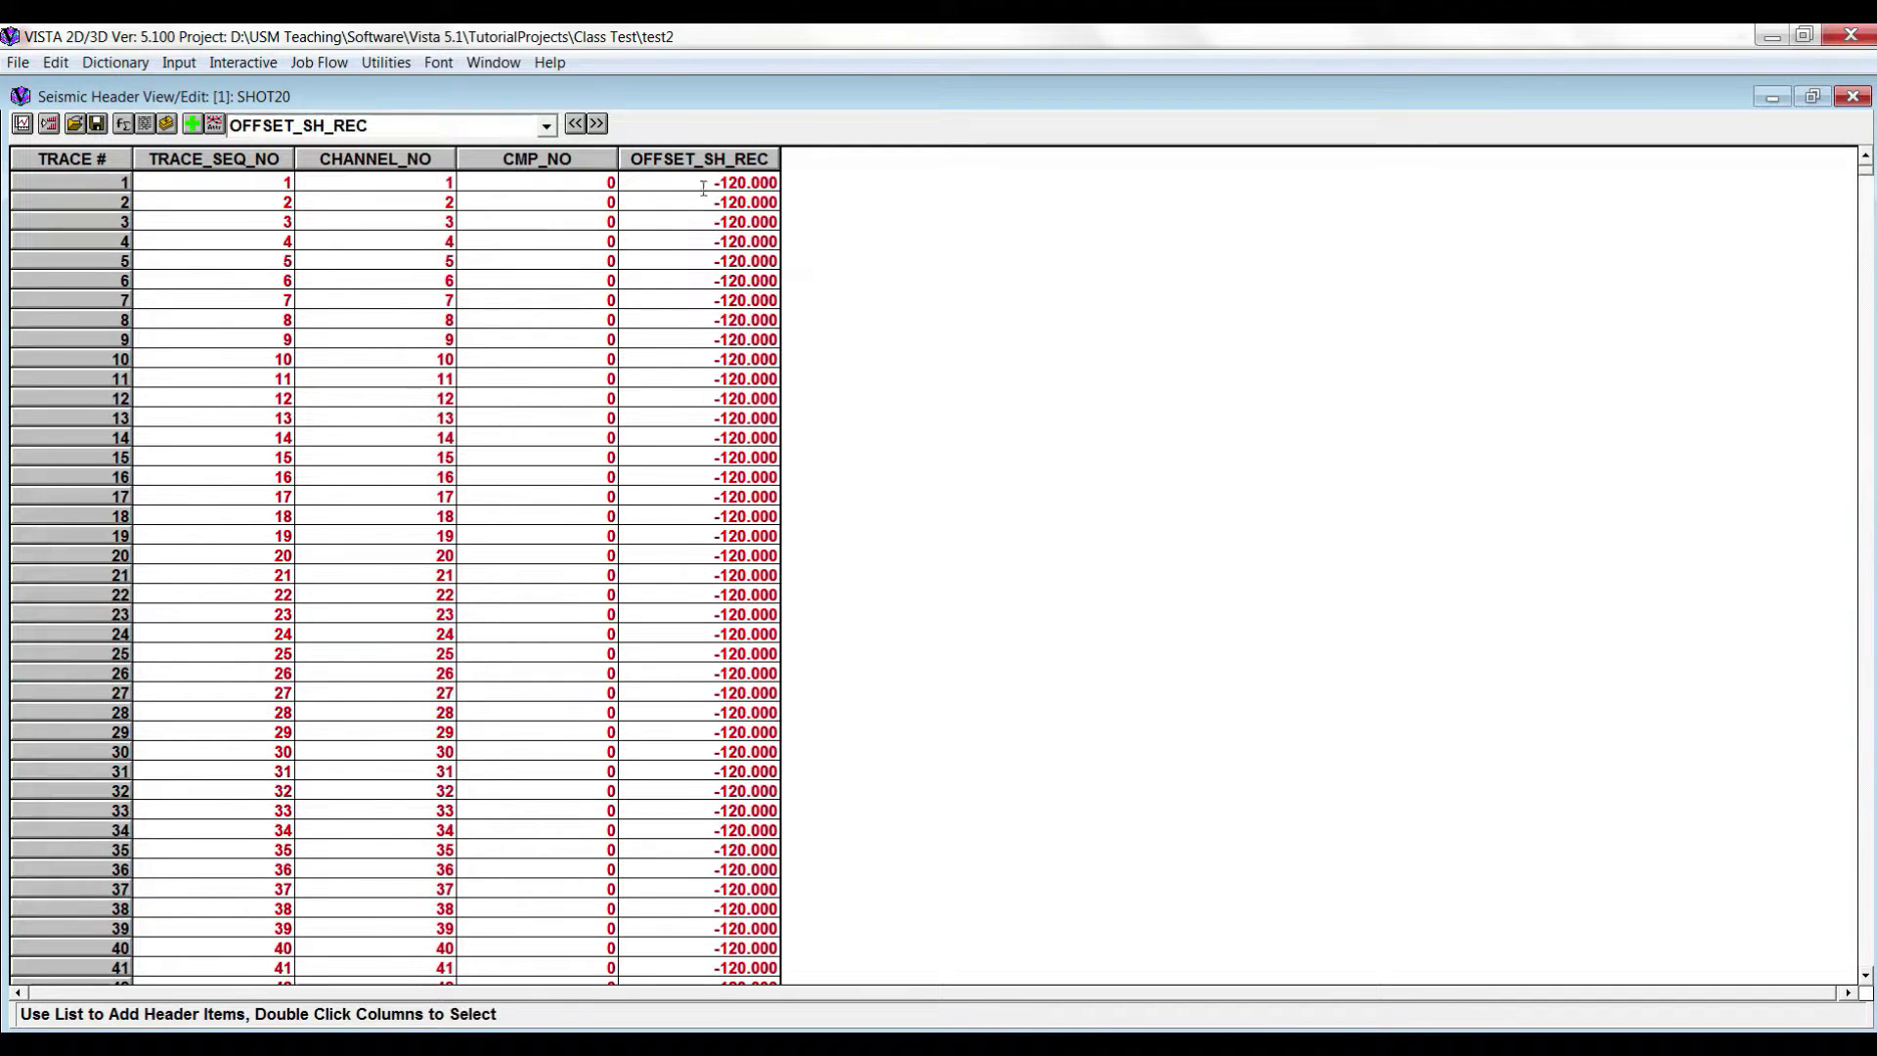
- Graph the OFFSET_SH_REC and CMP_NO columns as separate plots and enlarge the graph window to nearly the full workspace
{"action": "double_click", "coordinate": [770, 157]}
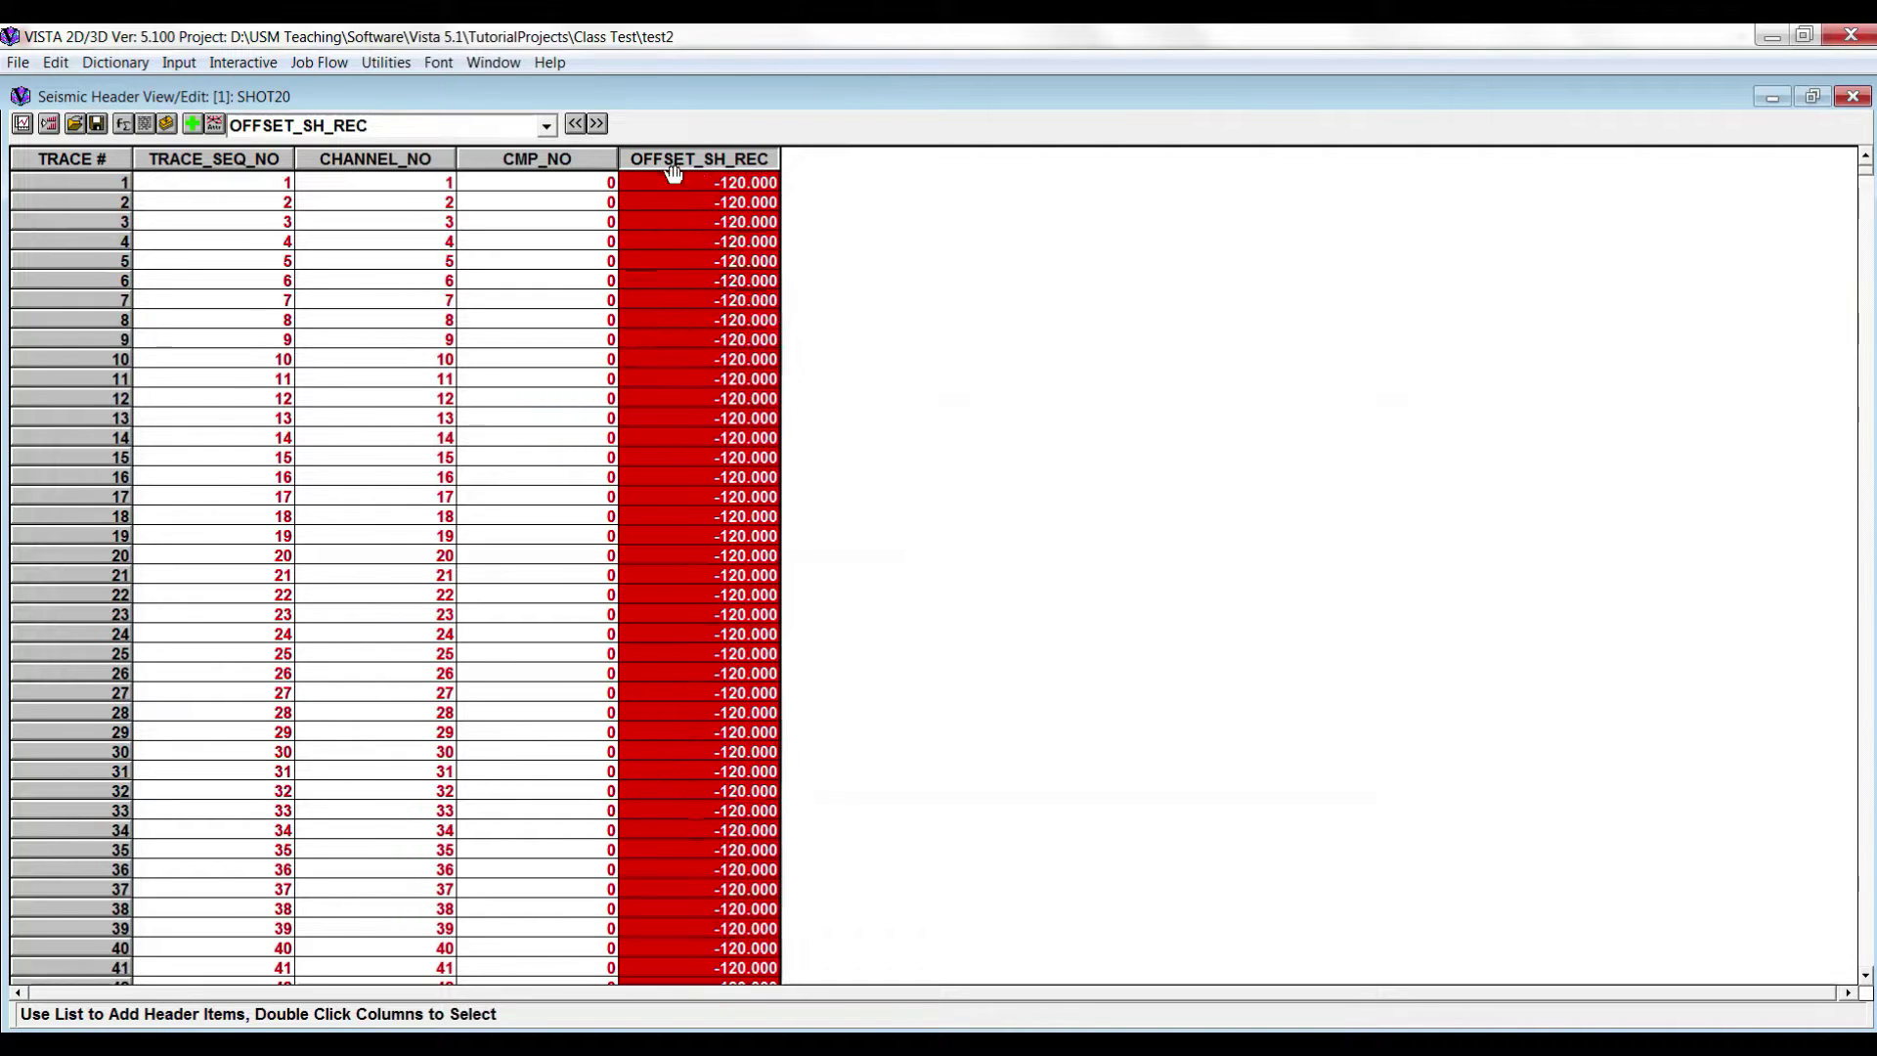
{"action": "double_click", "coordinate": [581, 162]}
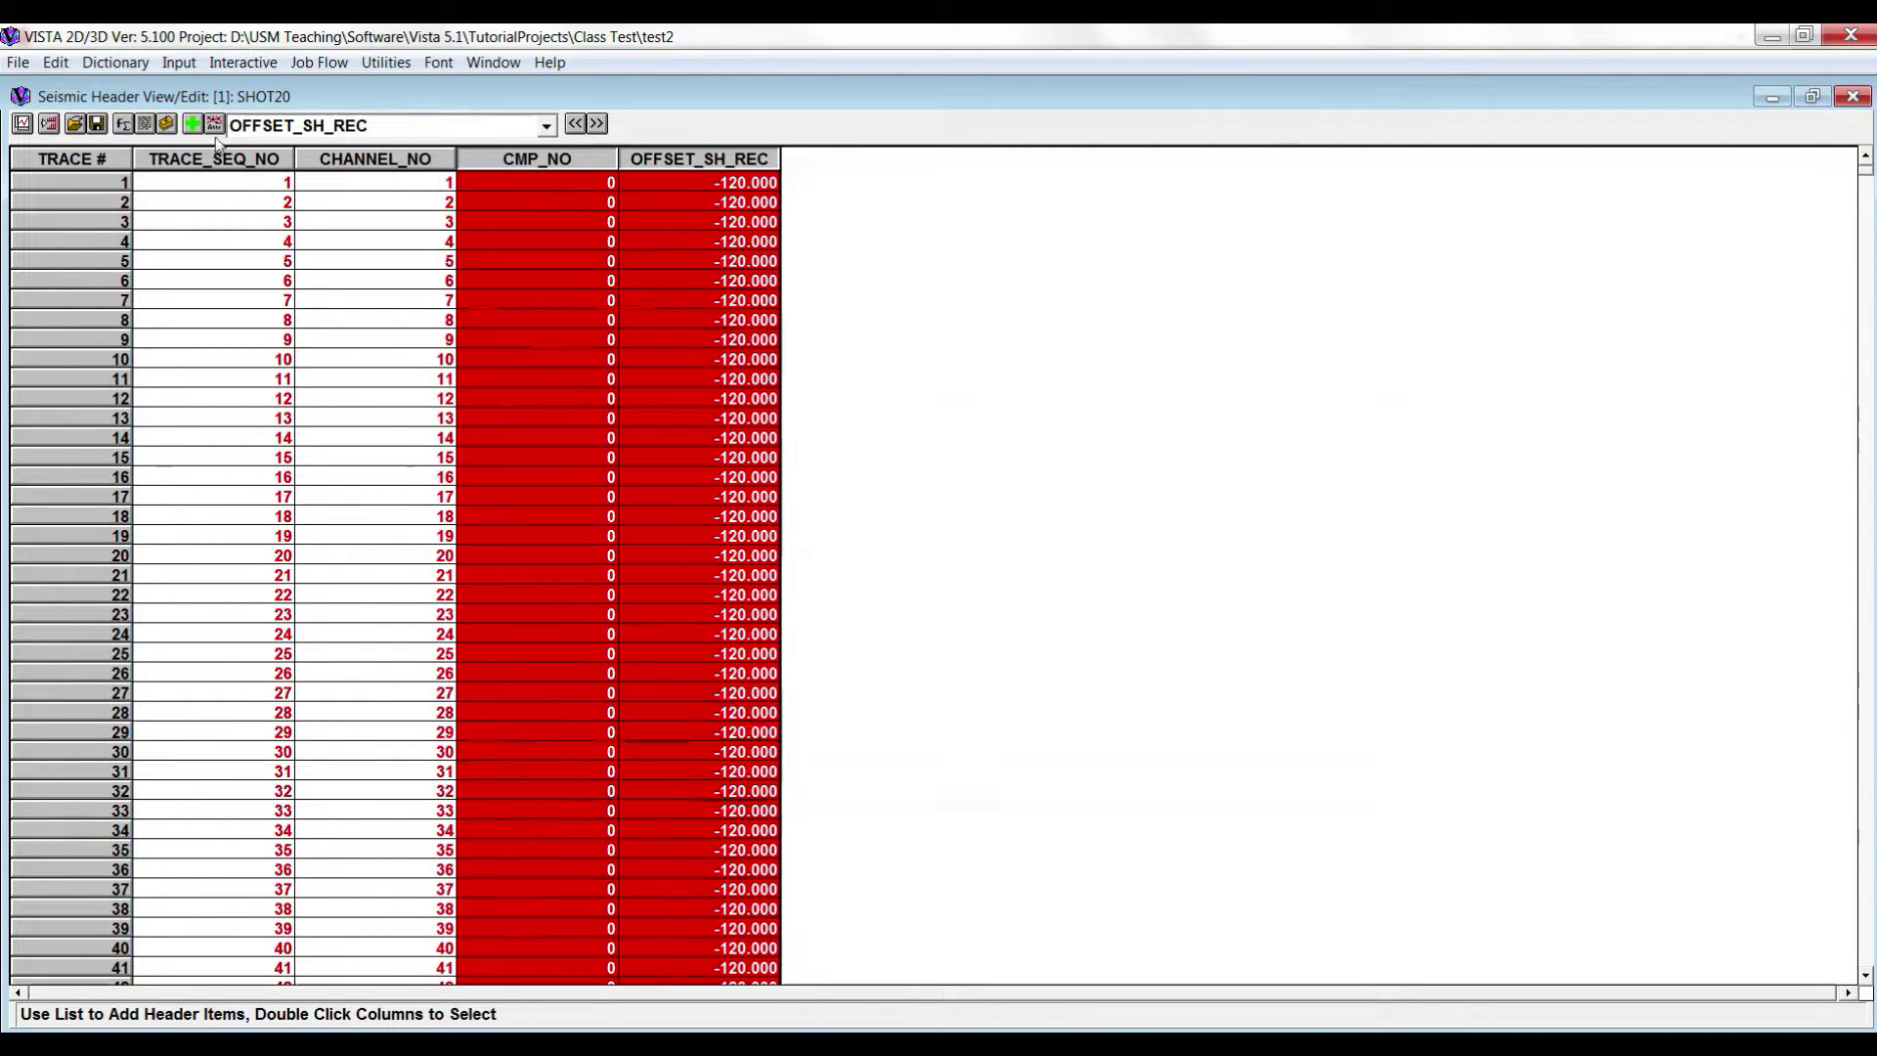
{"action": "left_click", "coordinate": [21, 125]}
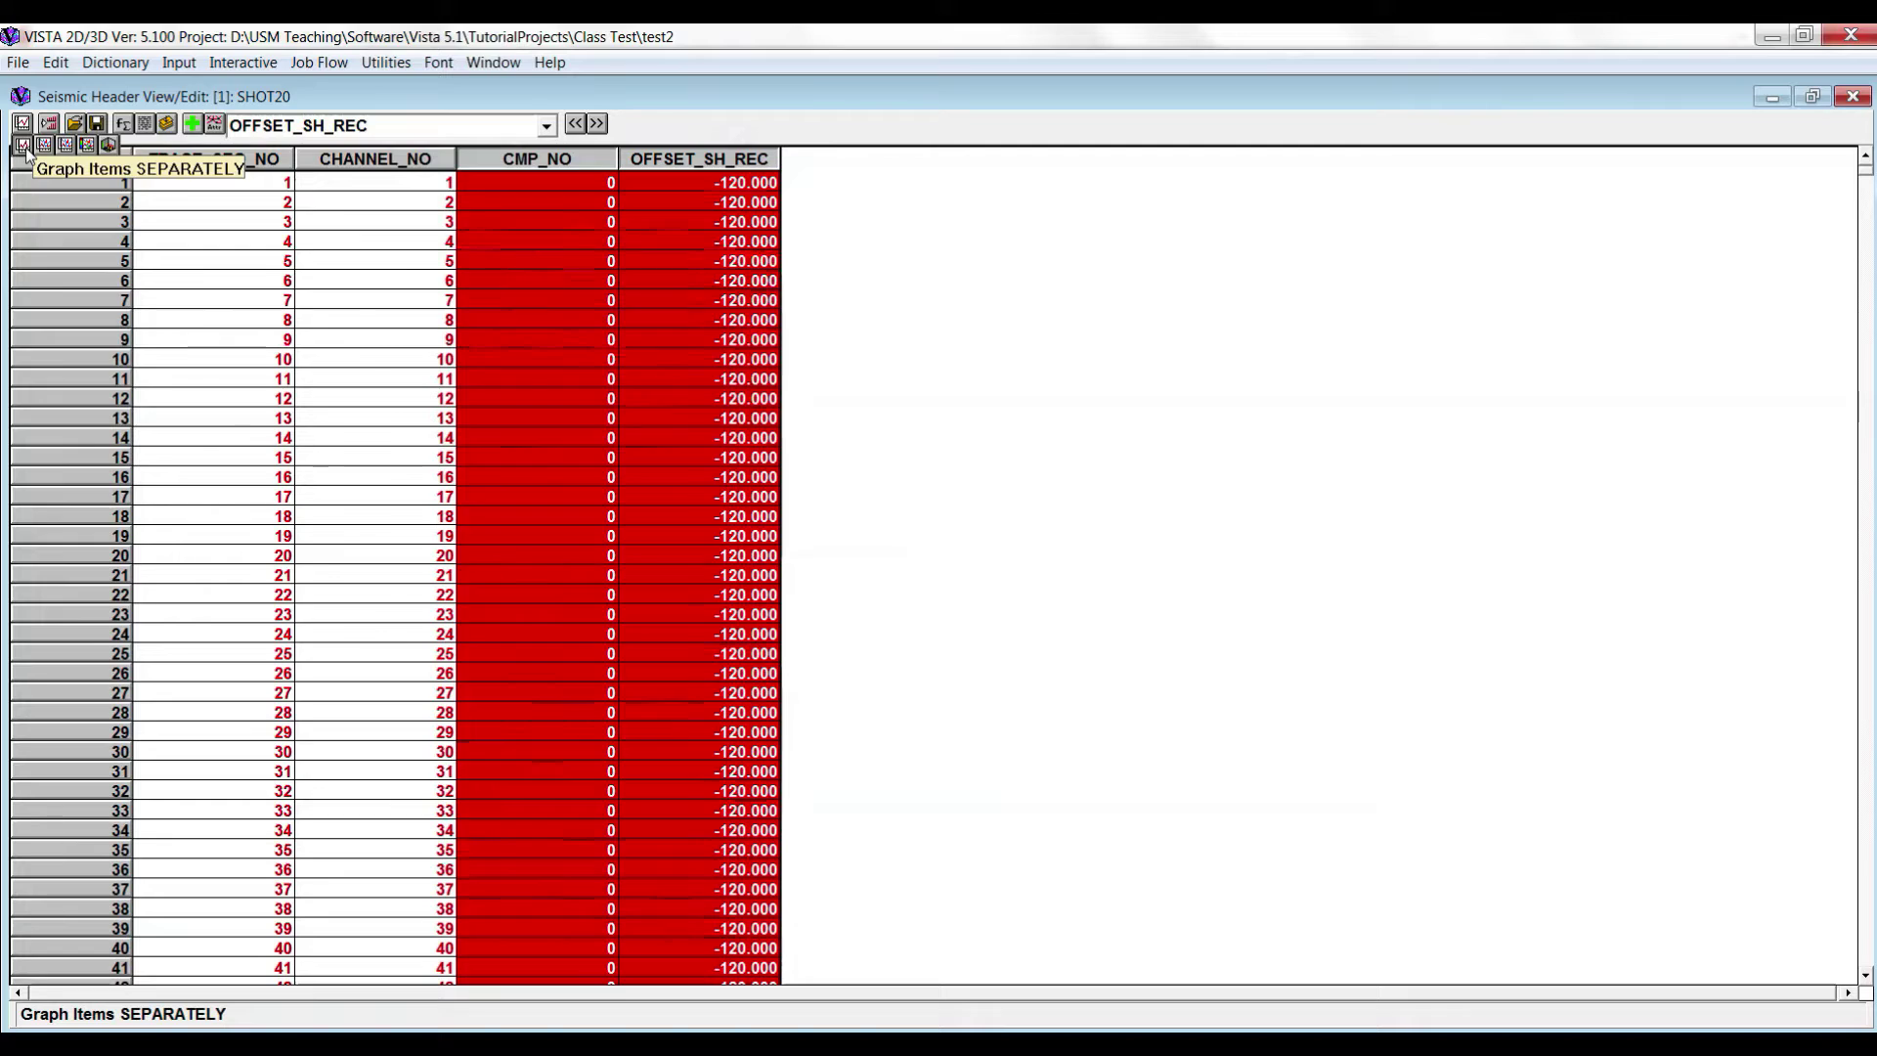
{"action": "left_click", "coordinate": [21, 144]}
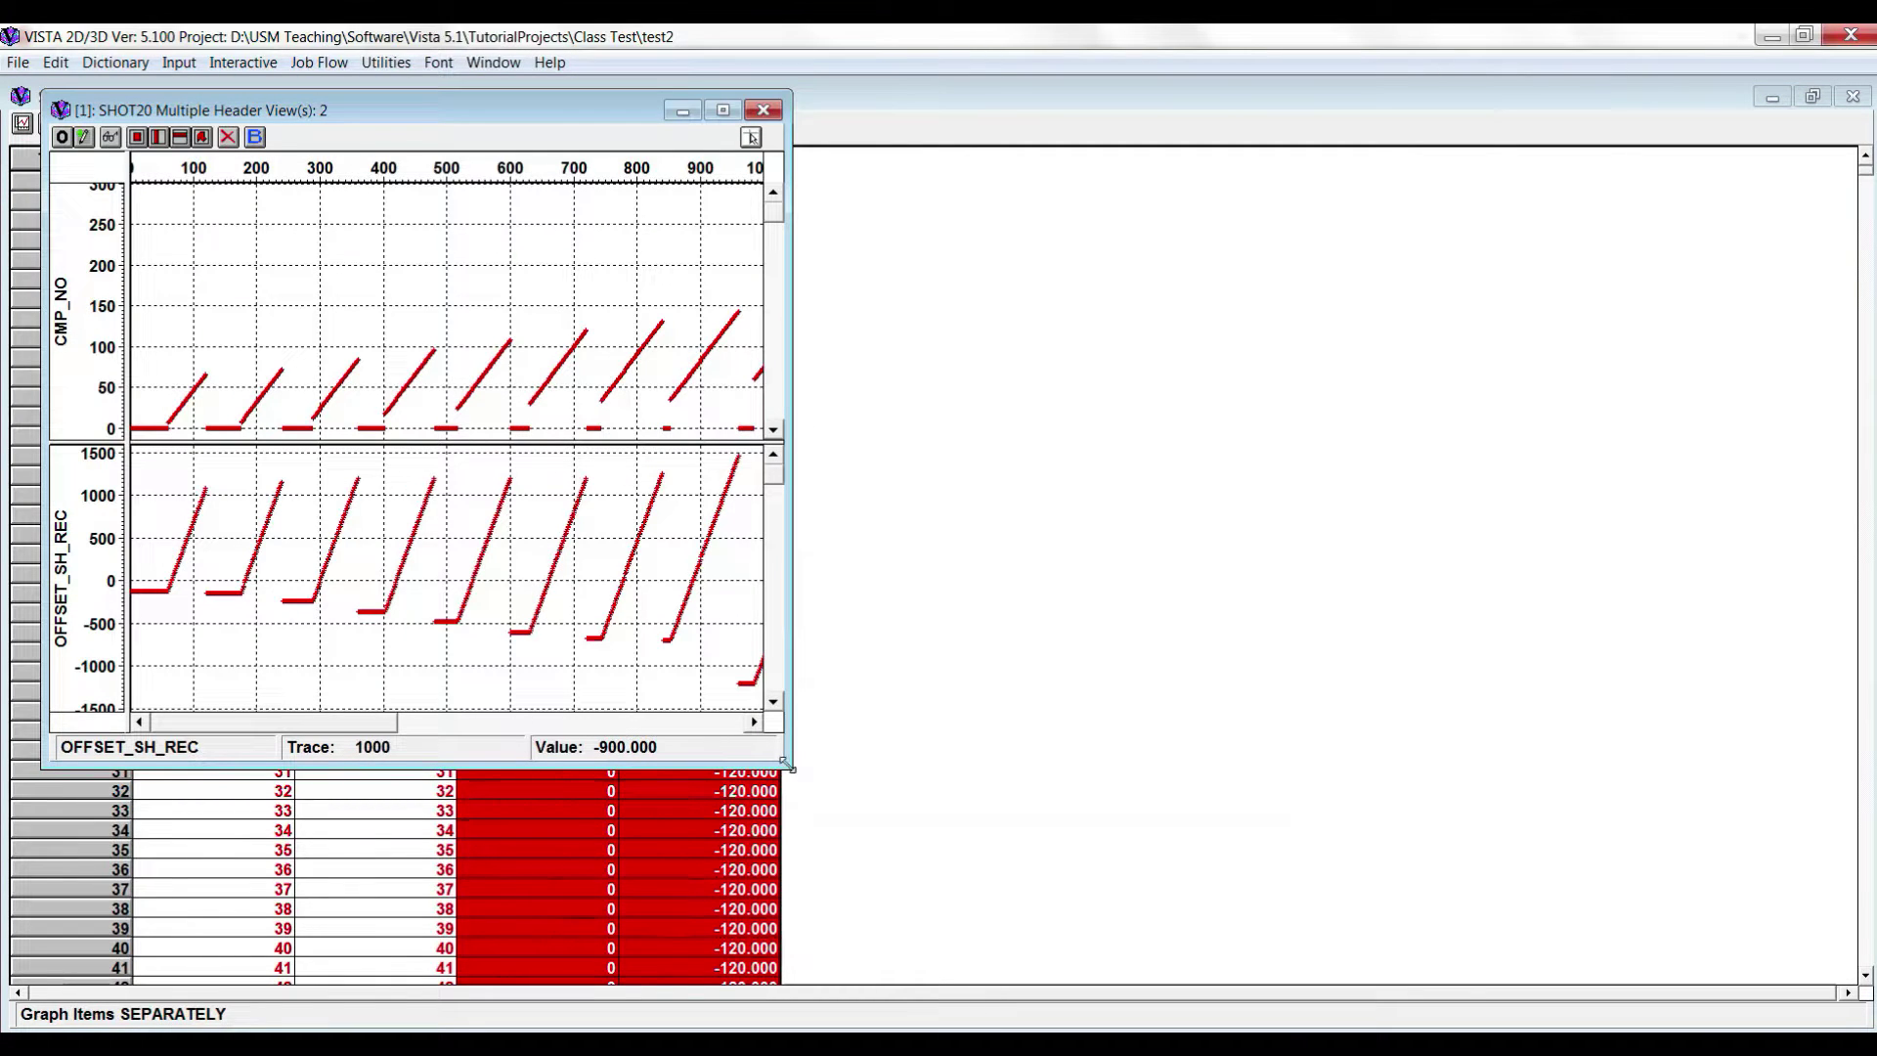
{"action": "left_click_drag", "start_coordinate": [784, 762], "coordinate": [1809, 953]}
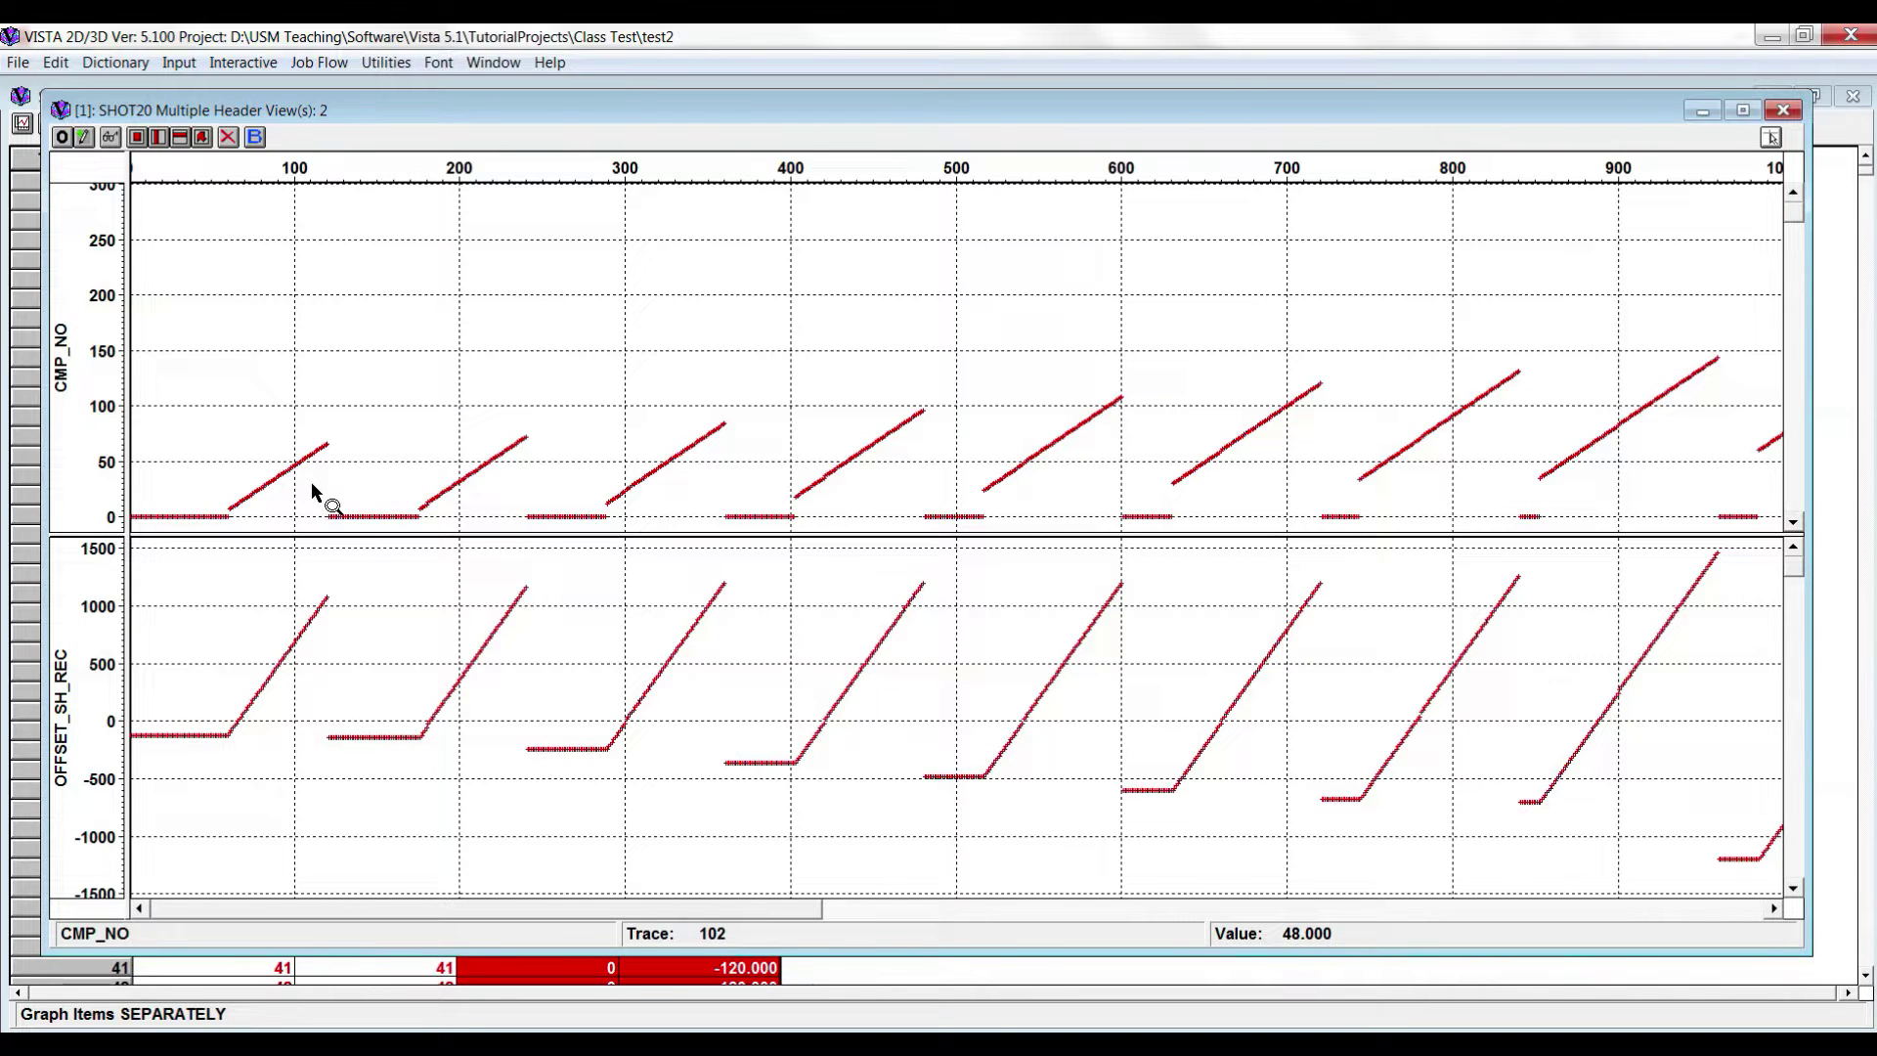
- Examine the CMP_NO and OFFSET_SH_REC graphs across the full trace range, then close the graph and header windows
{"action": "left_click_drag", "start_coordinate": [542, 916], "coordinate": [1674, 1017]}
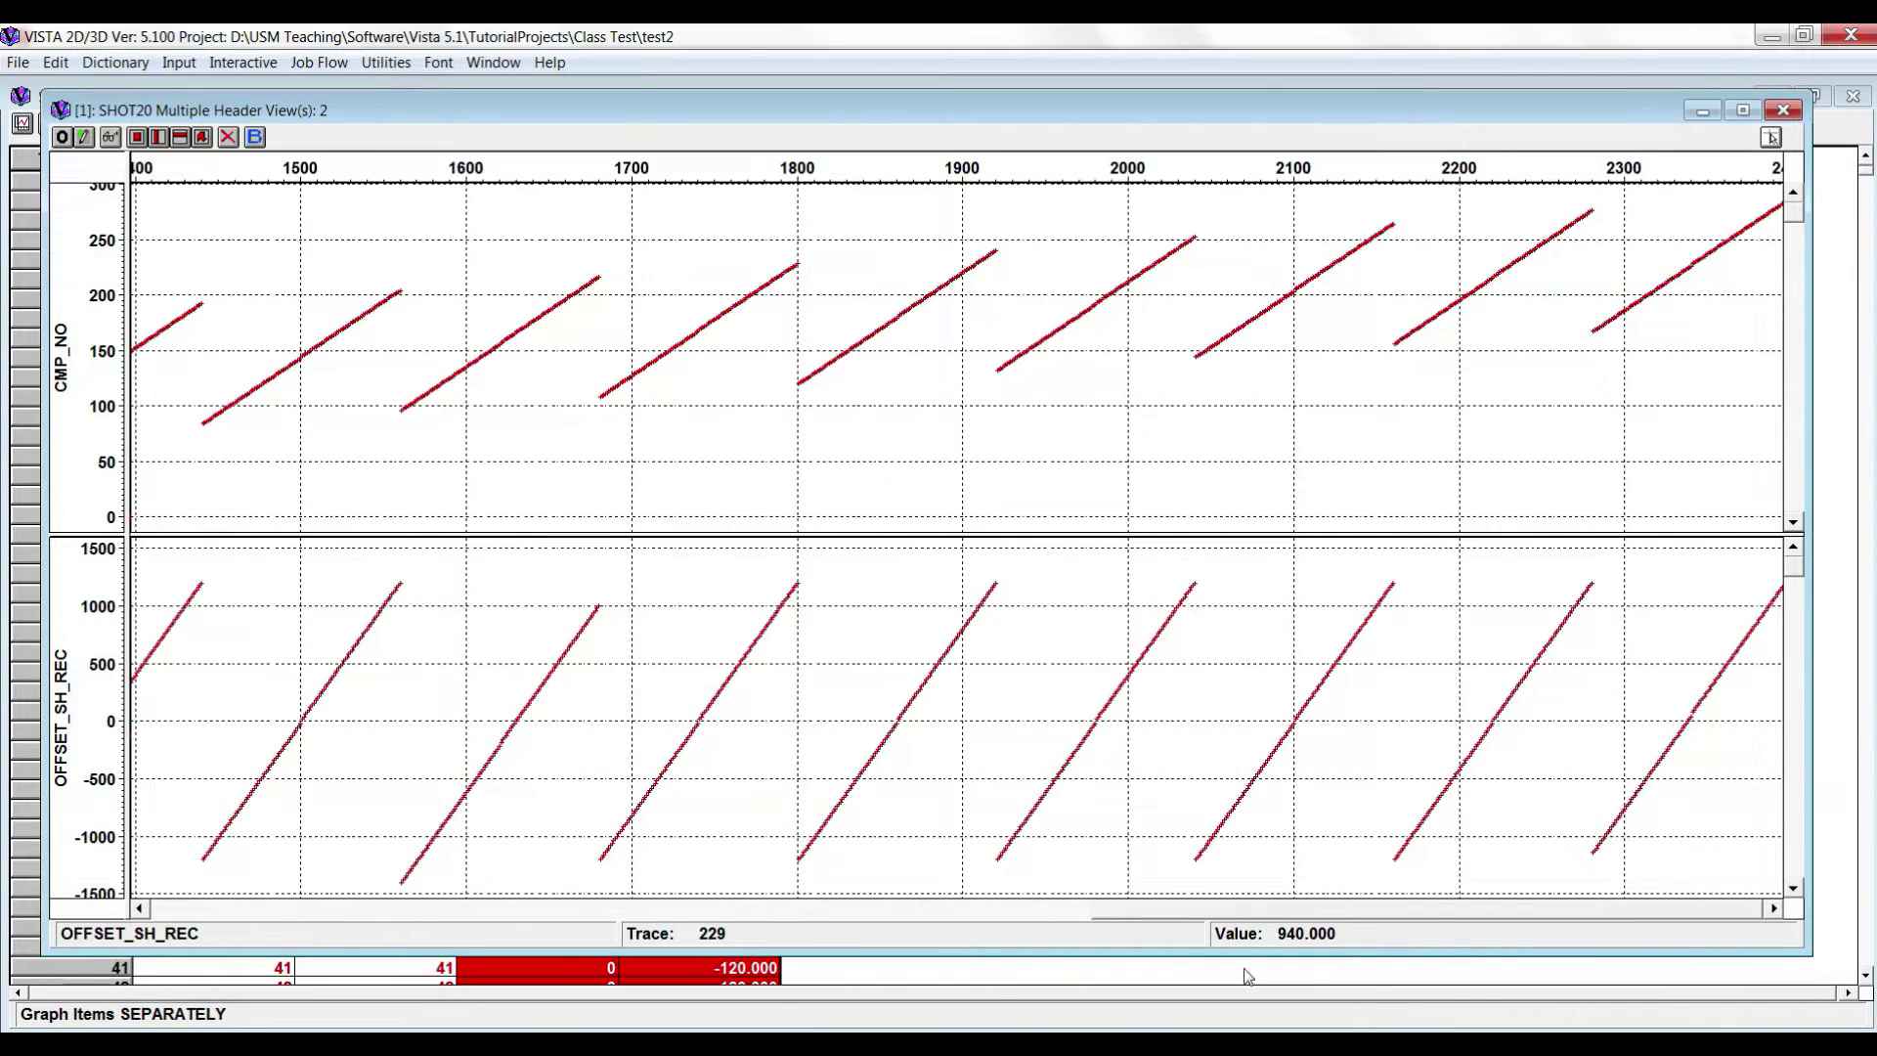
{"action": "left_click_drag", "start_coordinate": [1248, 976], "coordinate": [247, 899]}
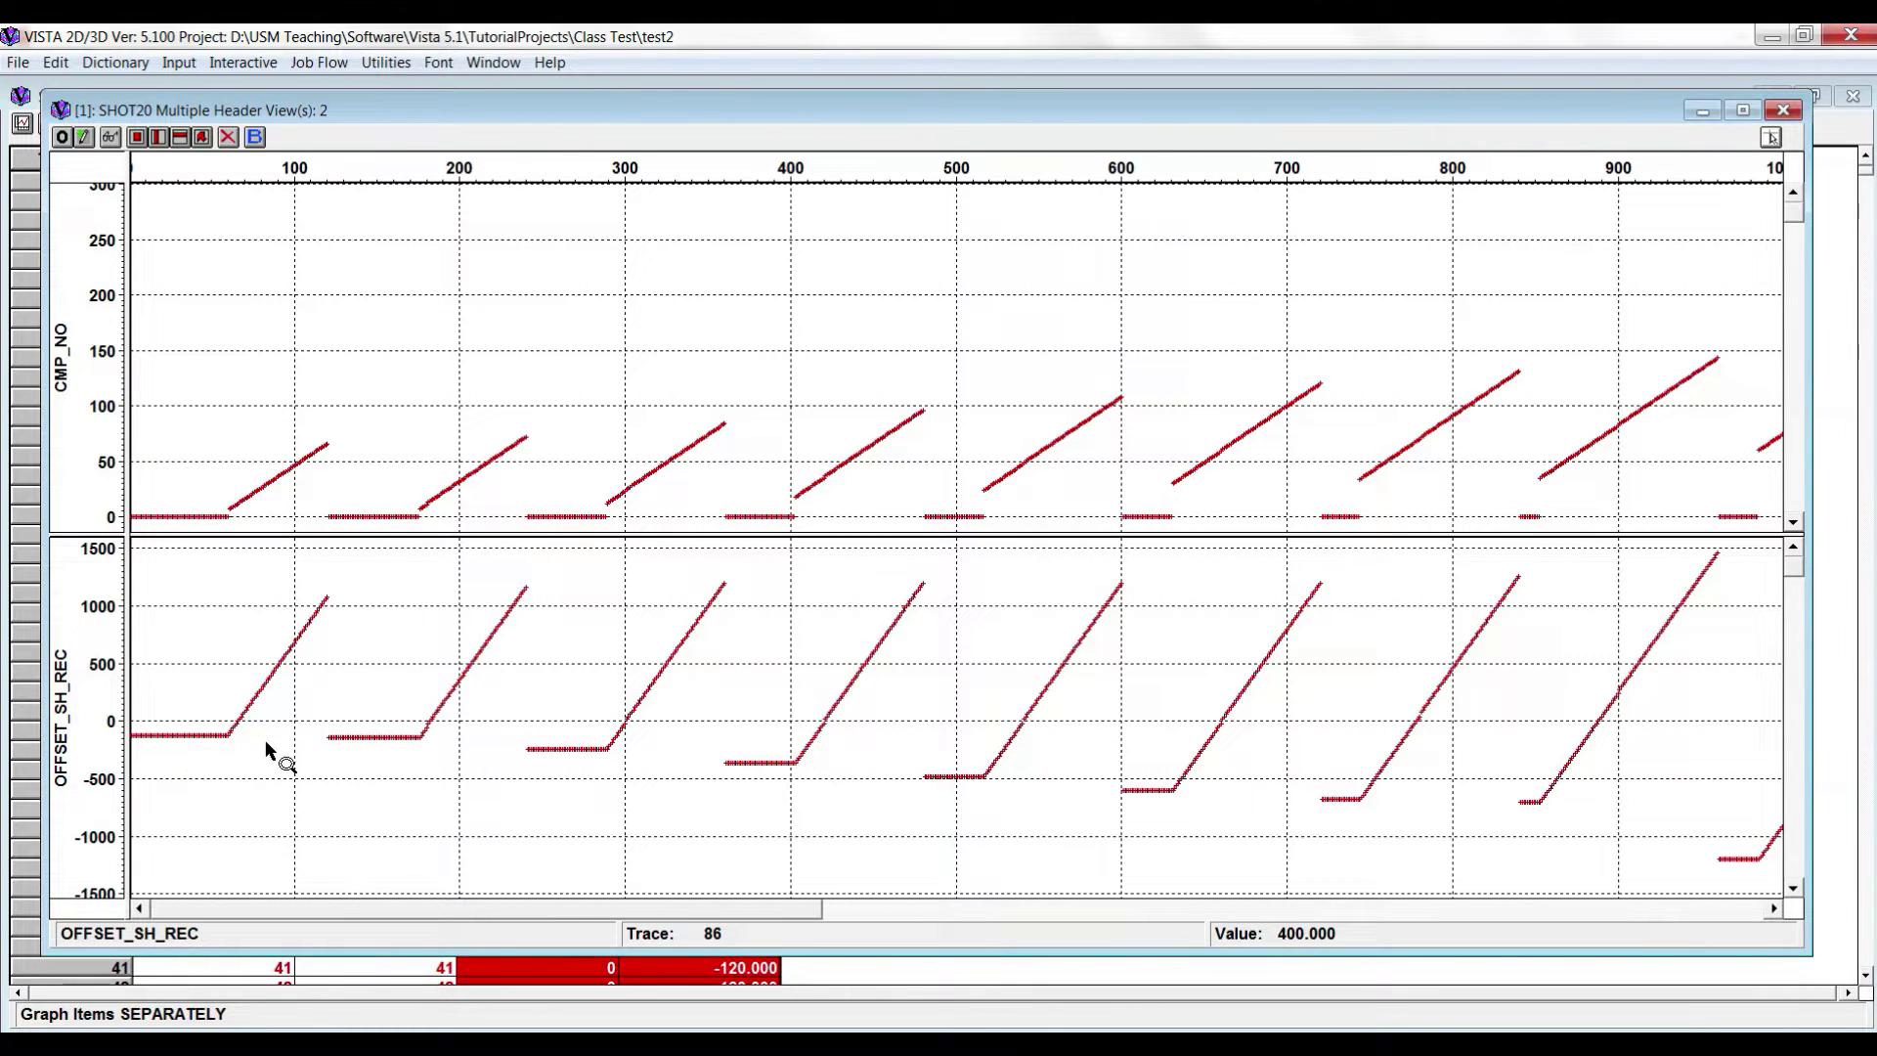
{"action": "left_click_drag", "start_coordinate": [339, 923], "coordinate": [846, 942]}
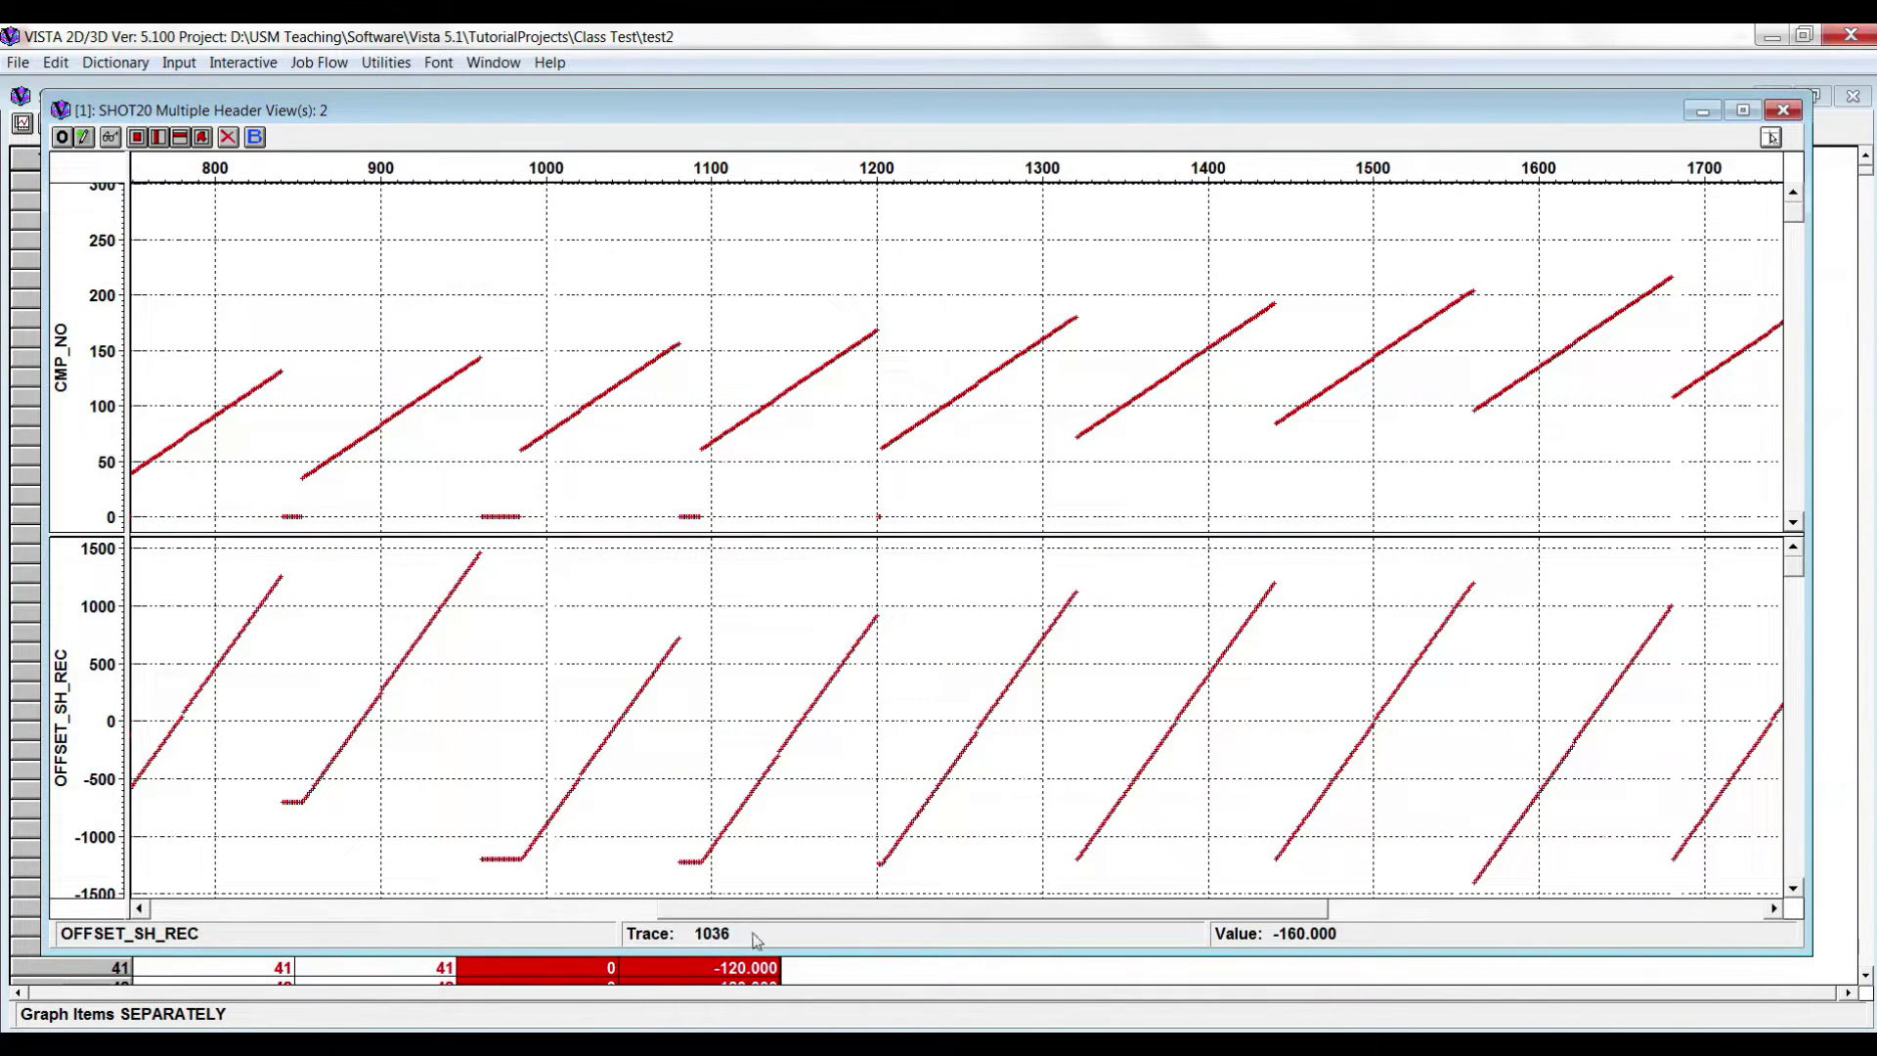
{"action": "left_click_drag", "start_coordinate": [829, 911], "coordinate": [1718, 932]}
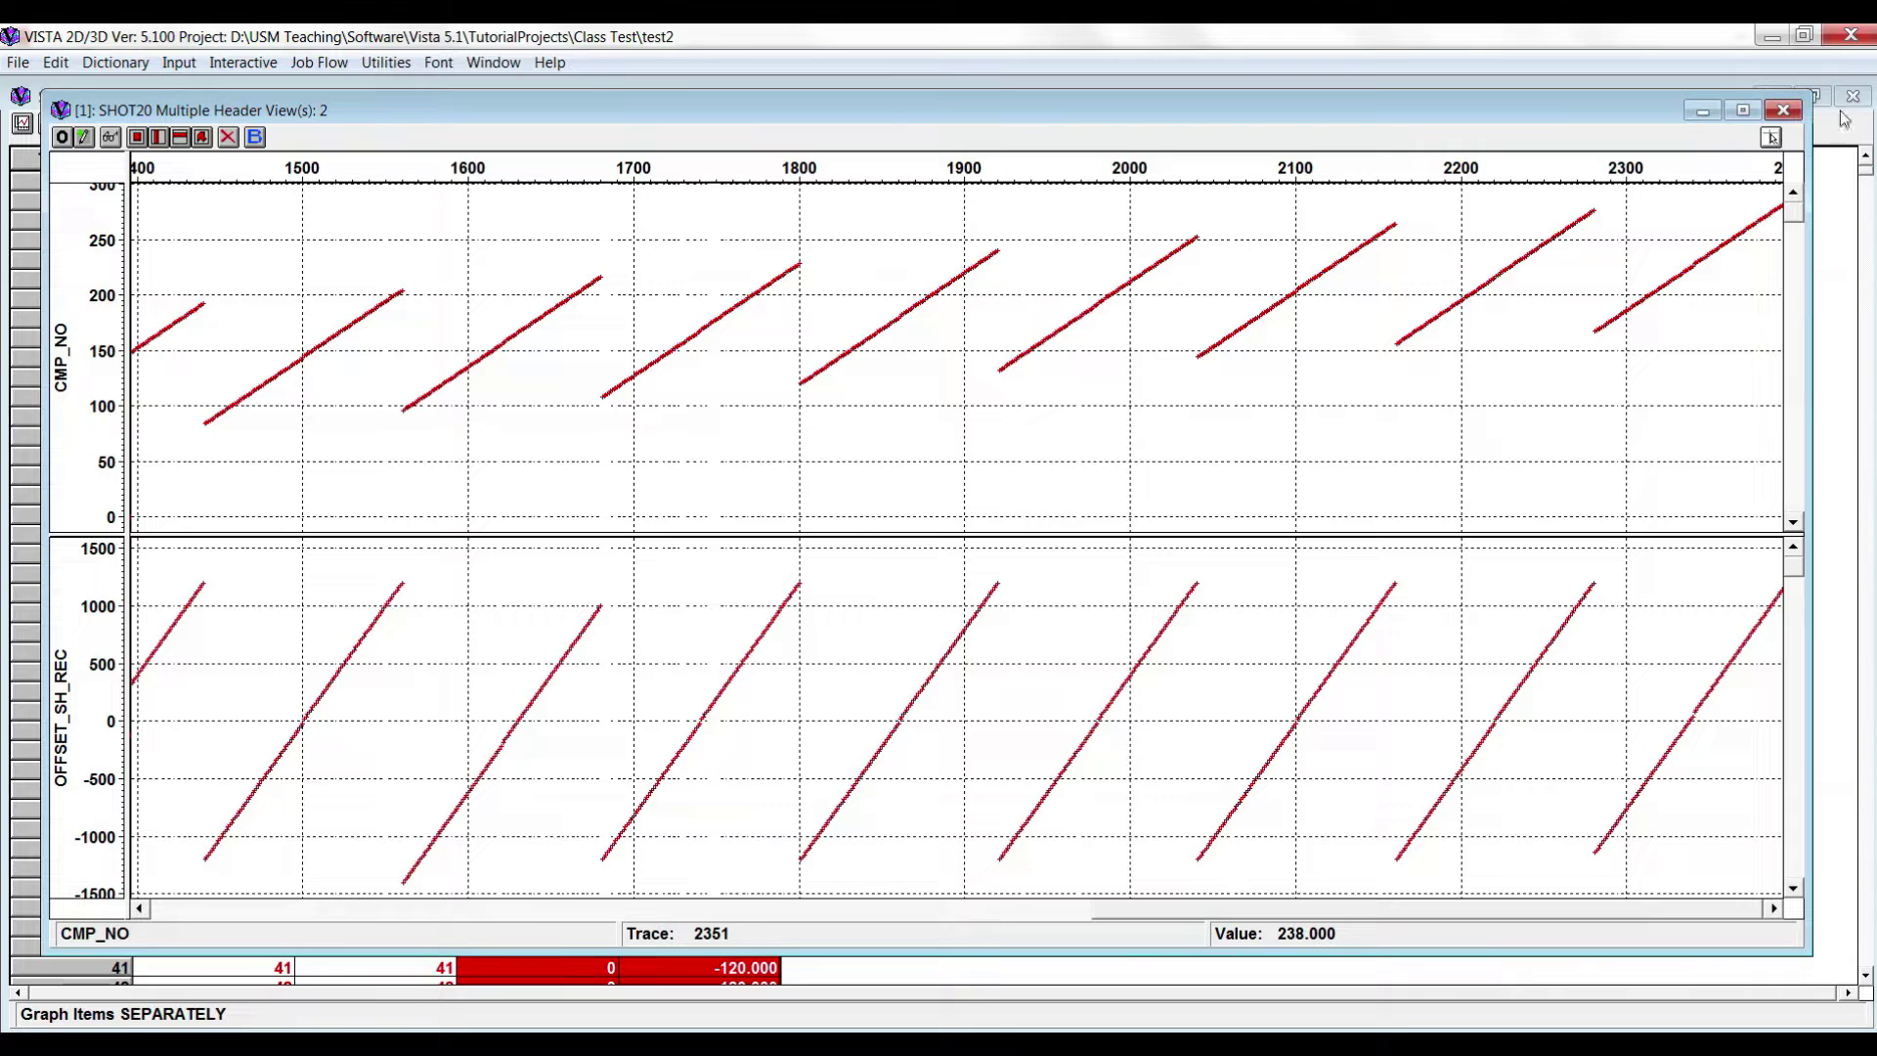
{"action": "left_click", "coordinate": [1785, 111]}
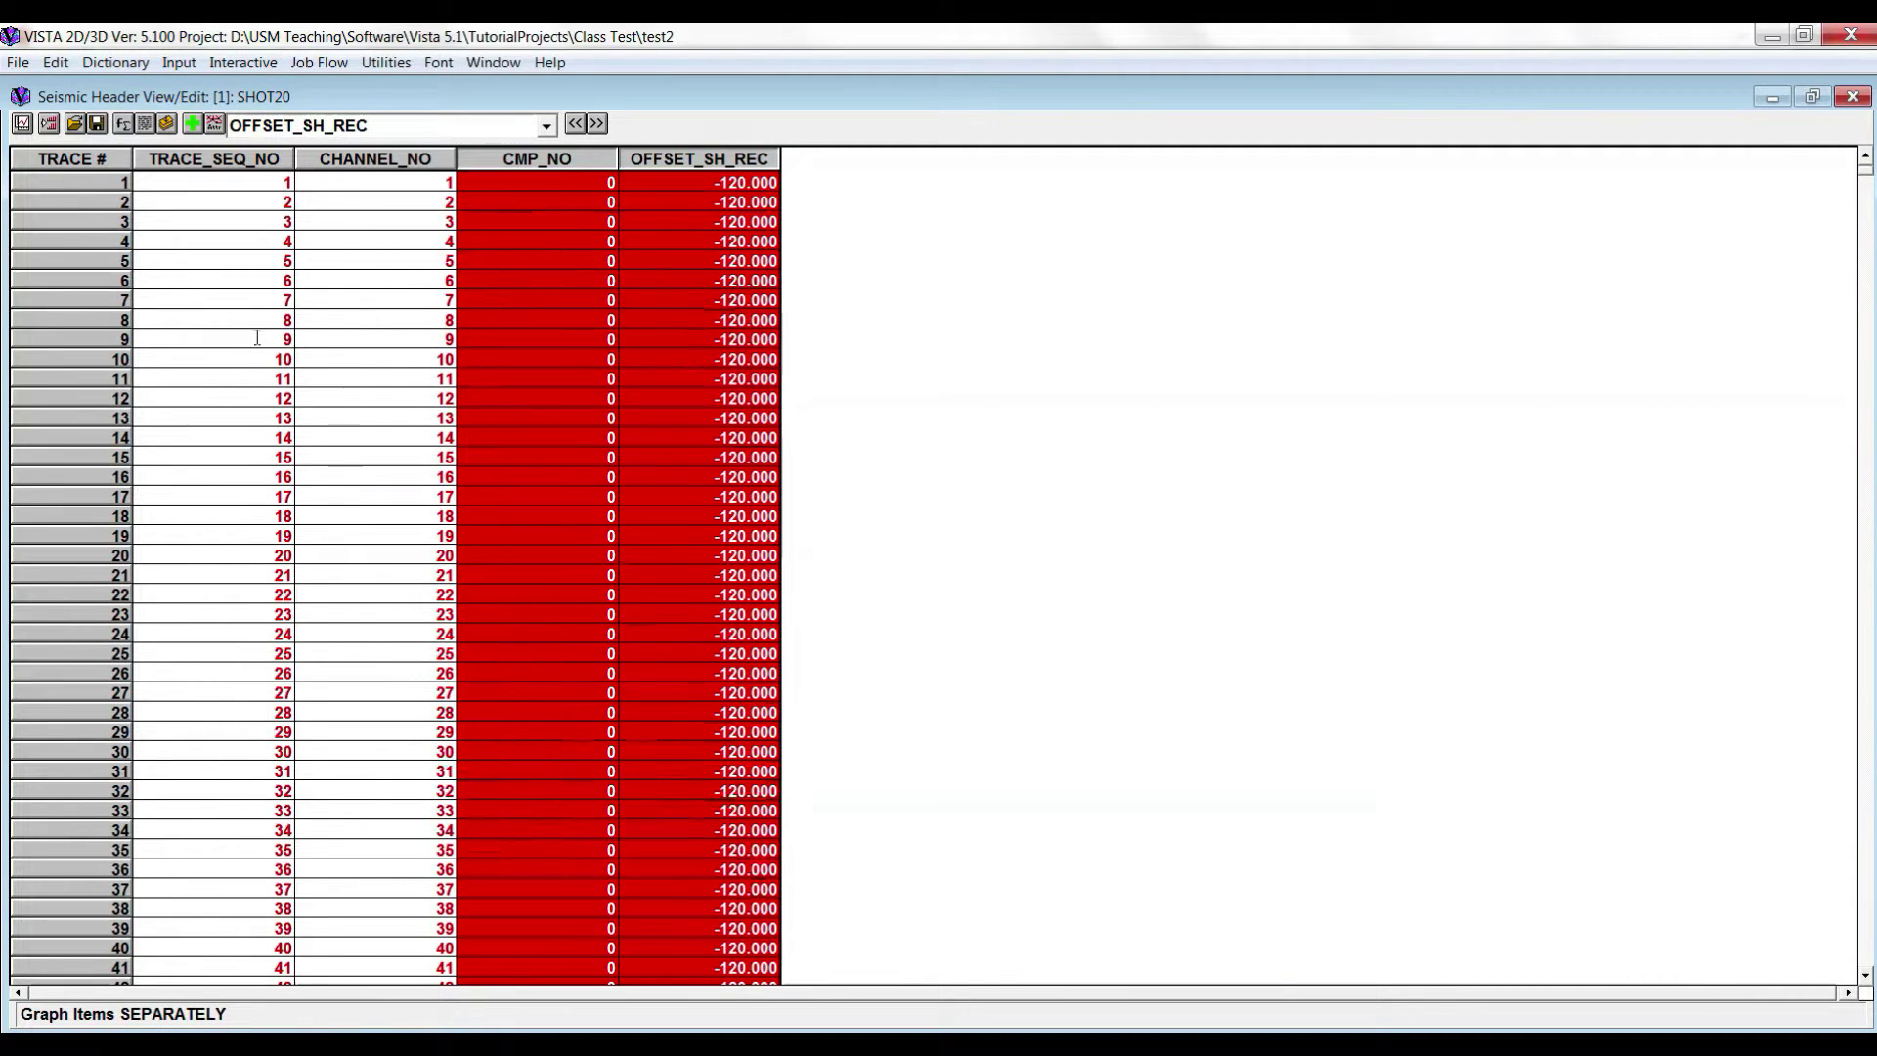
{"action": "left_click", "coordinate": [1852, 97]}
- Switch to the PowerPoint slide show and advance through the Graph Header values slide to slide 25
{"action": "left_click", "coordinate": [450, 1046]}
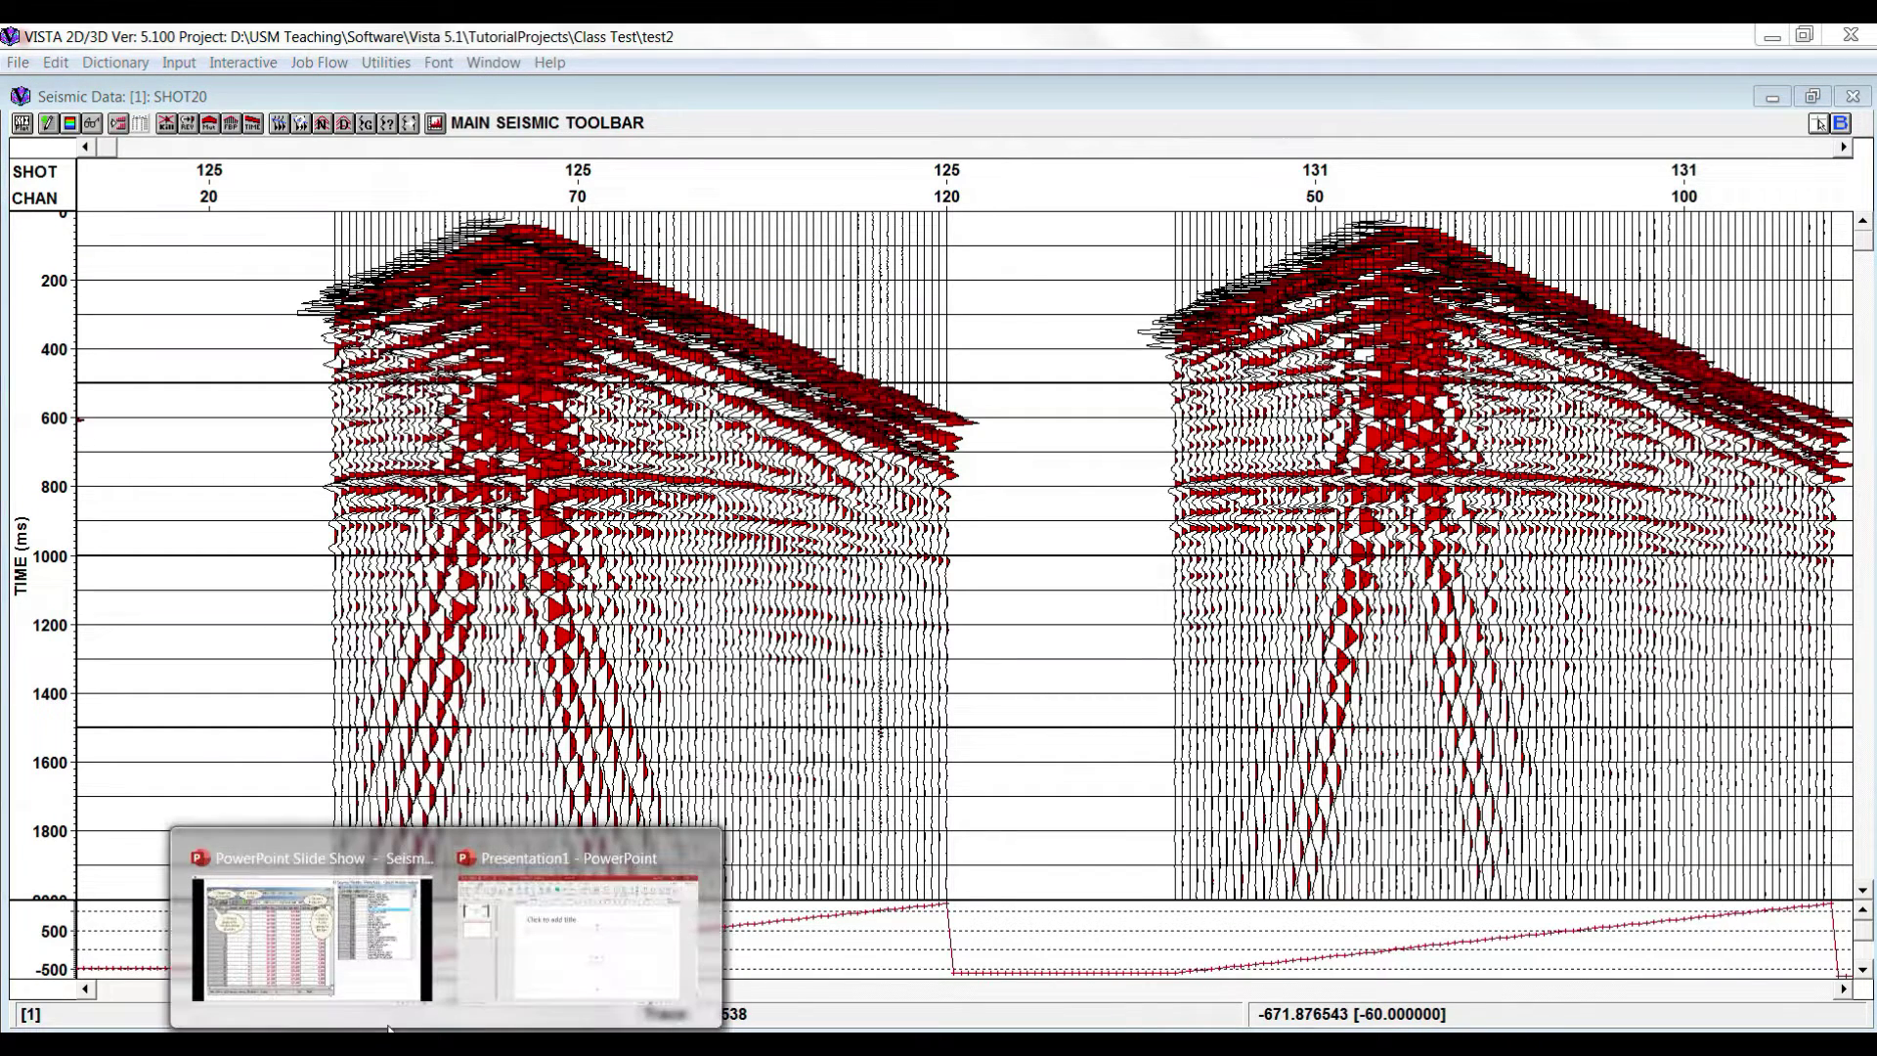
{"action": "left_click", "coordinate": [374, 961]}
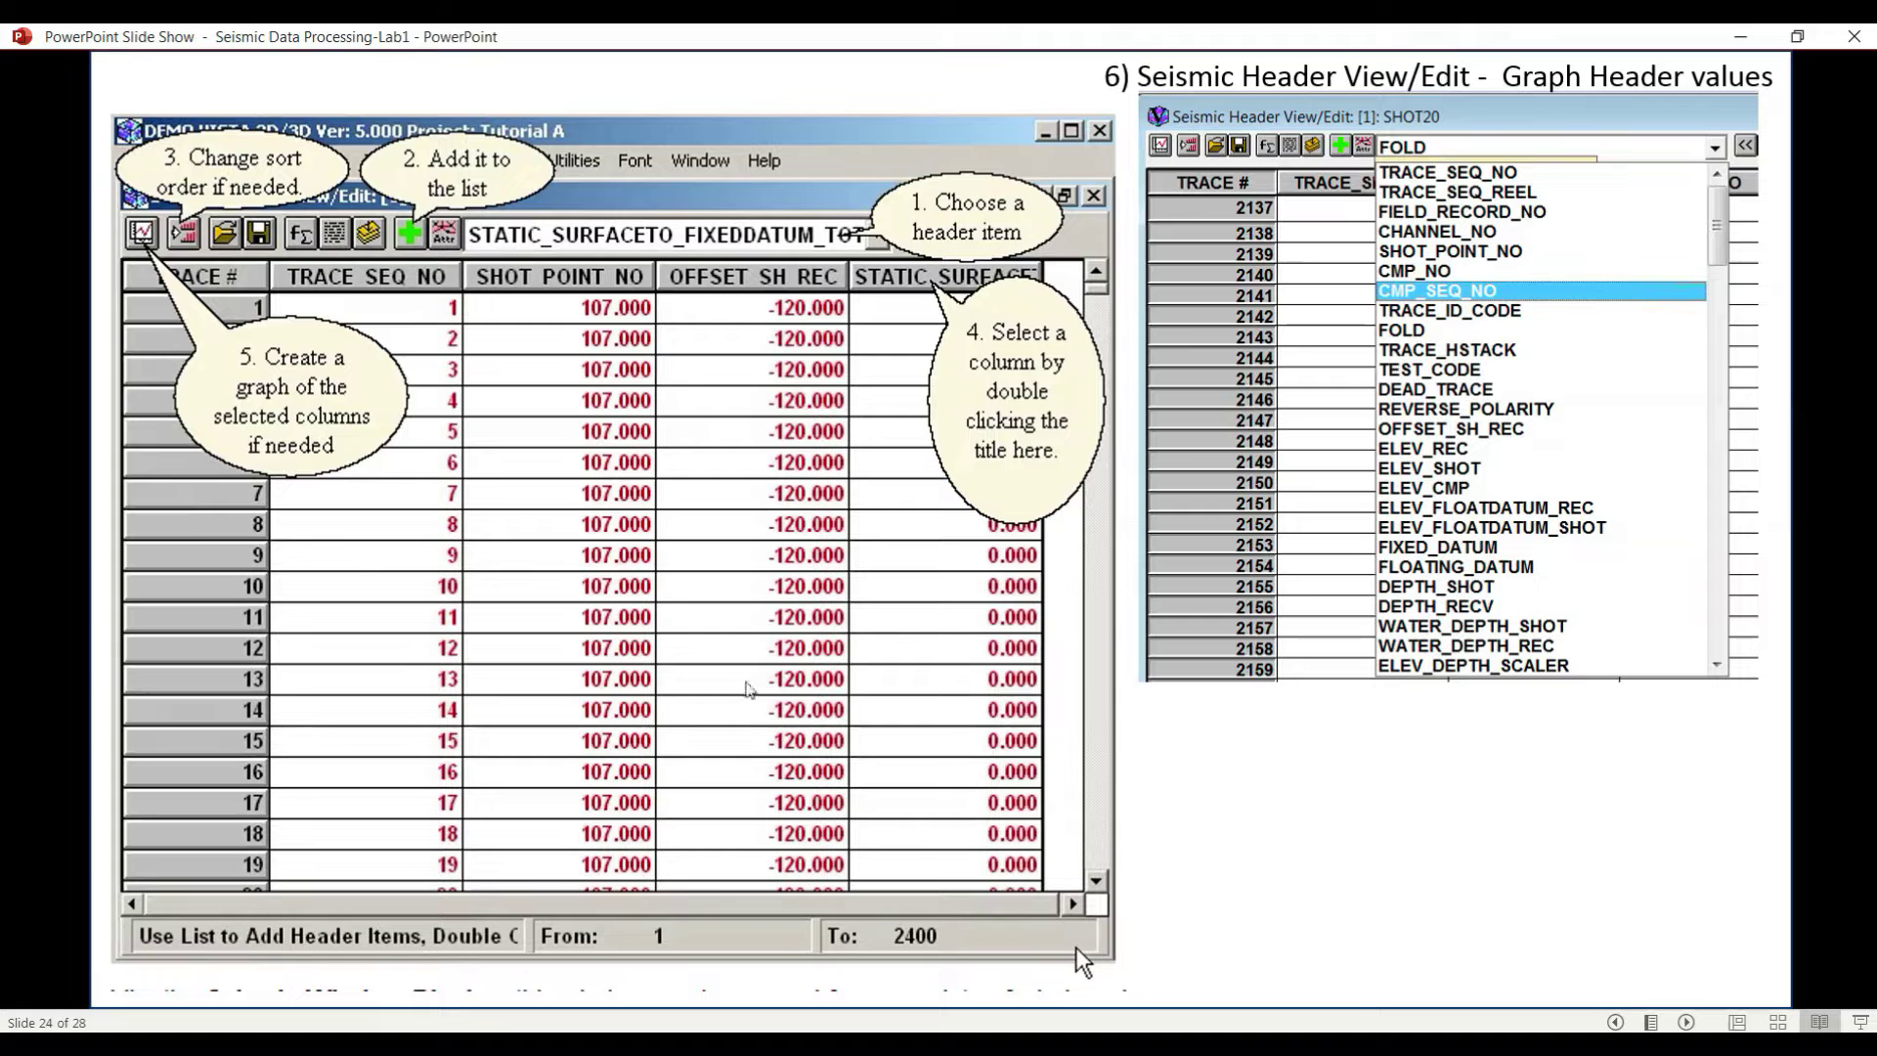
{"action": "left_click", "coordinate": [1095, 514]}
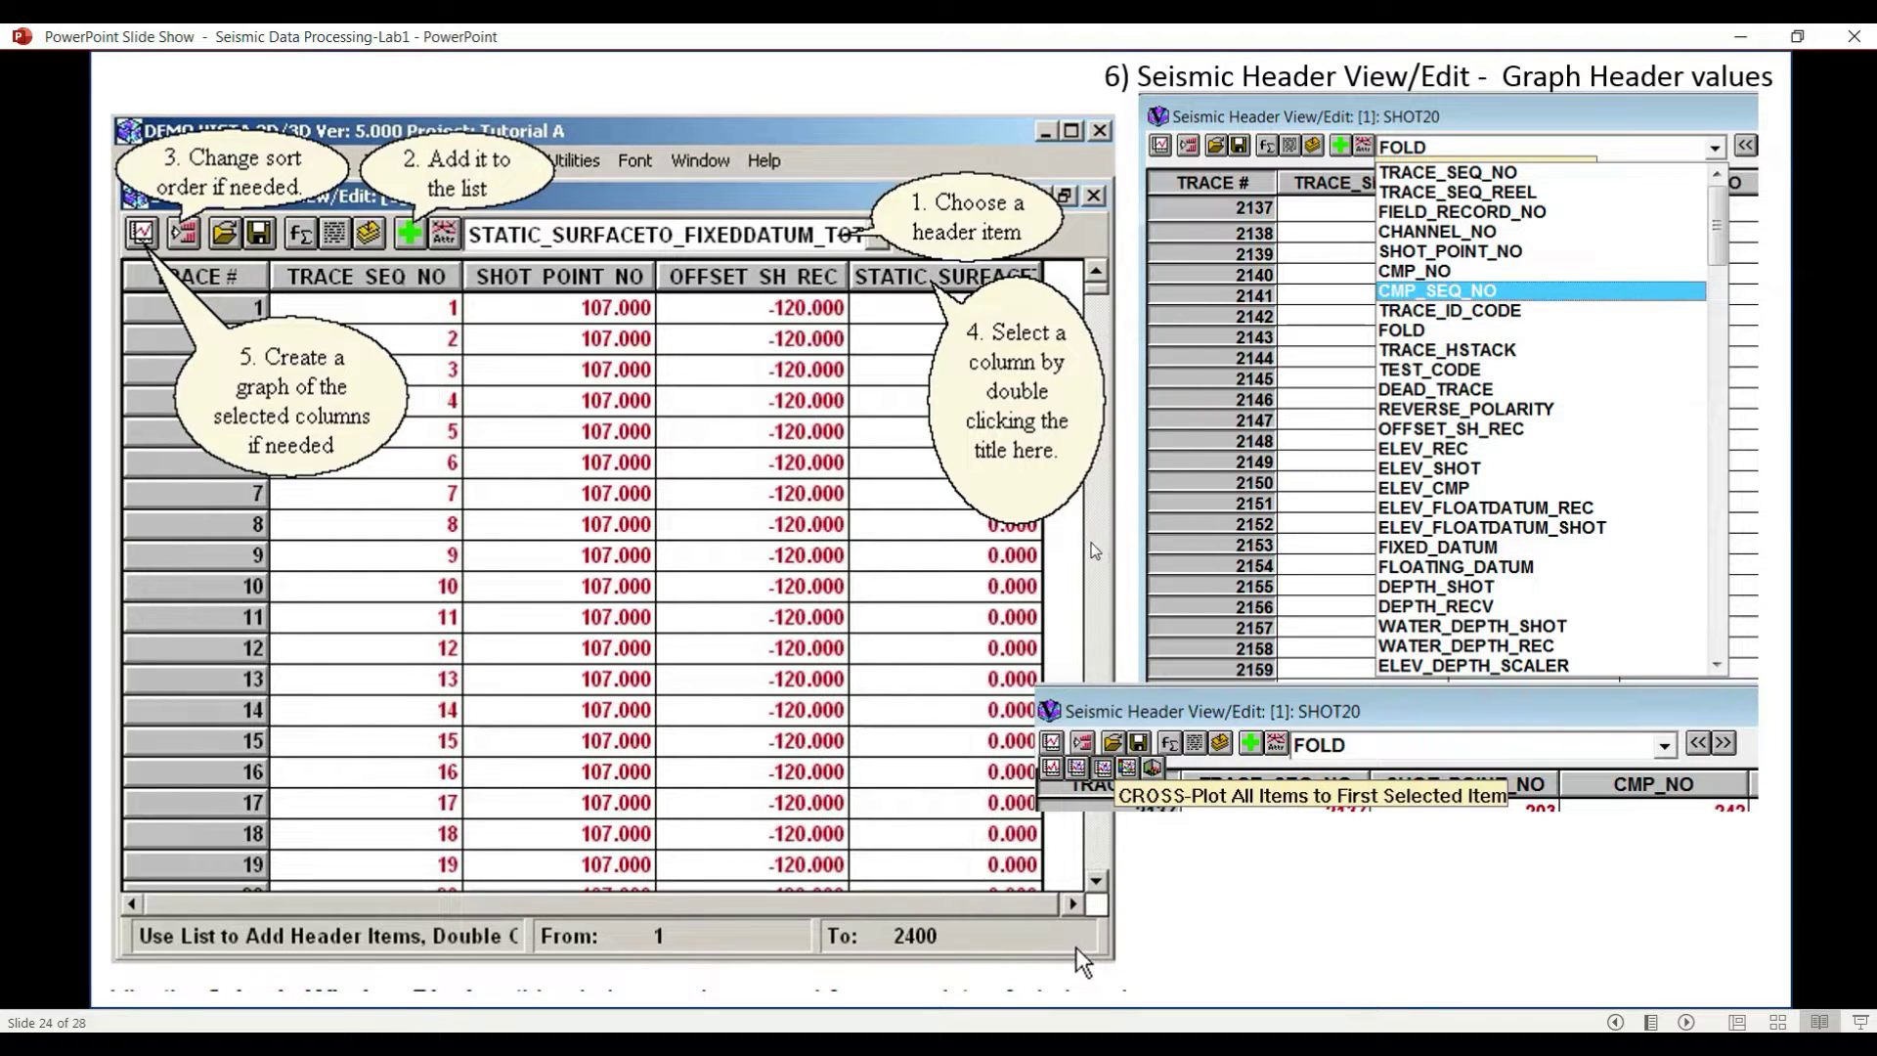
{"action": "left_click", "coordinate": [1083, 550]}
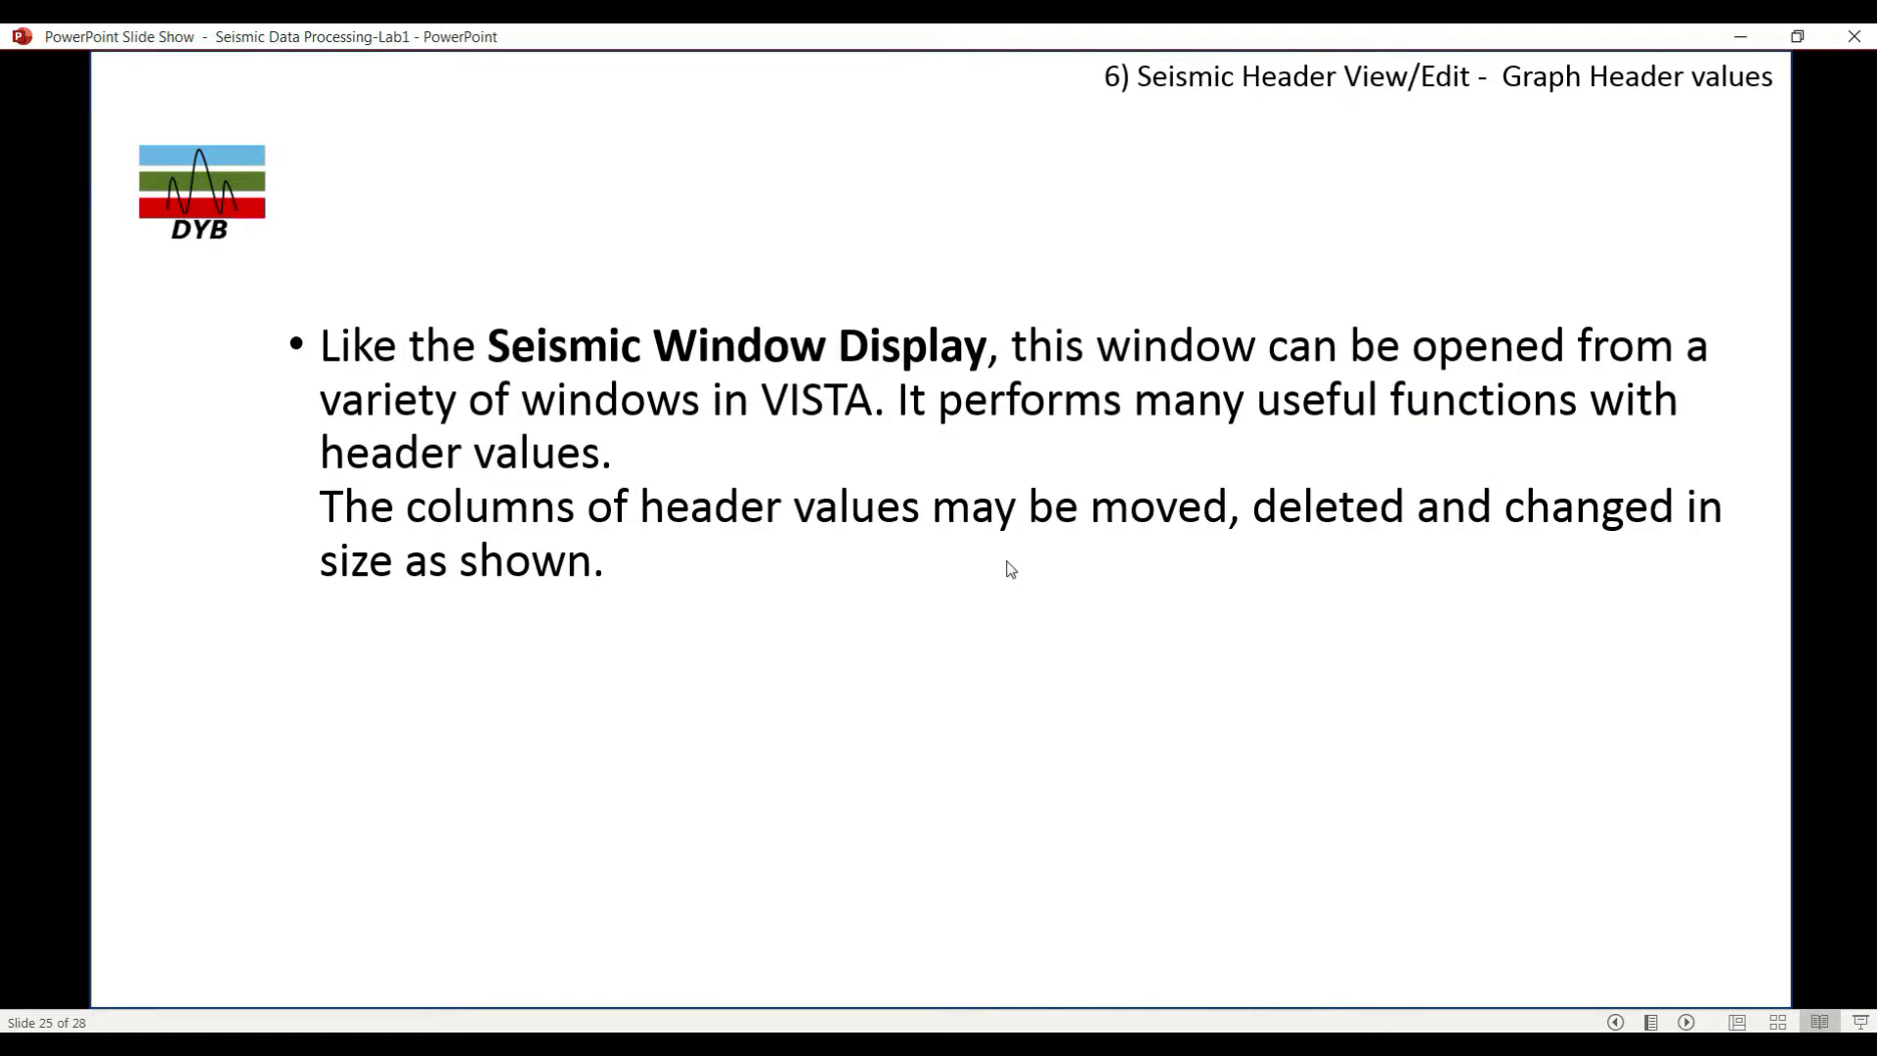